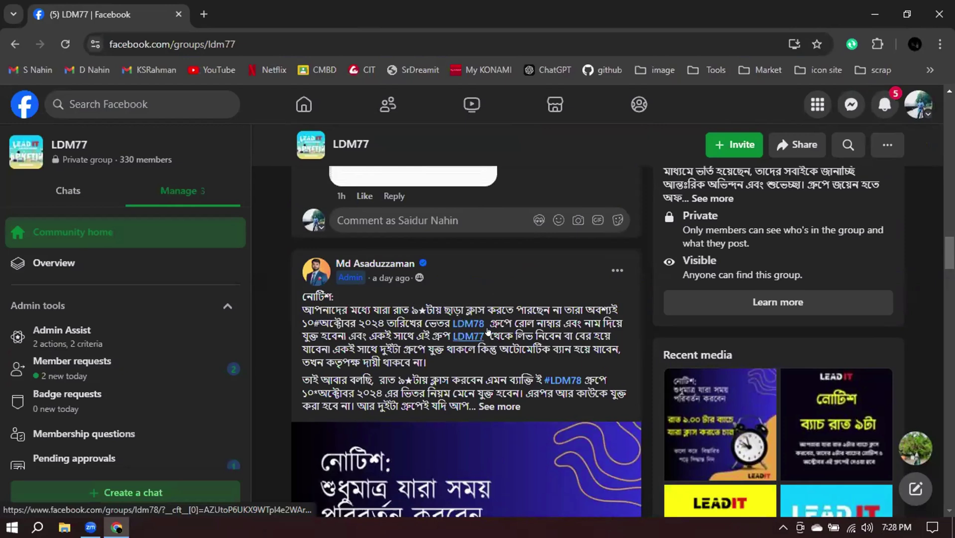
Expand the admin's notice about the LDM78 group in the LDM77 feed and read its full text.
mouse_move(461, 321)
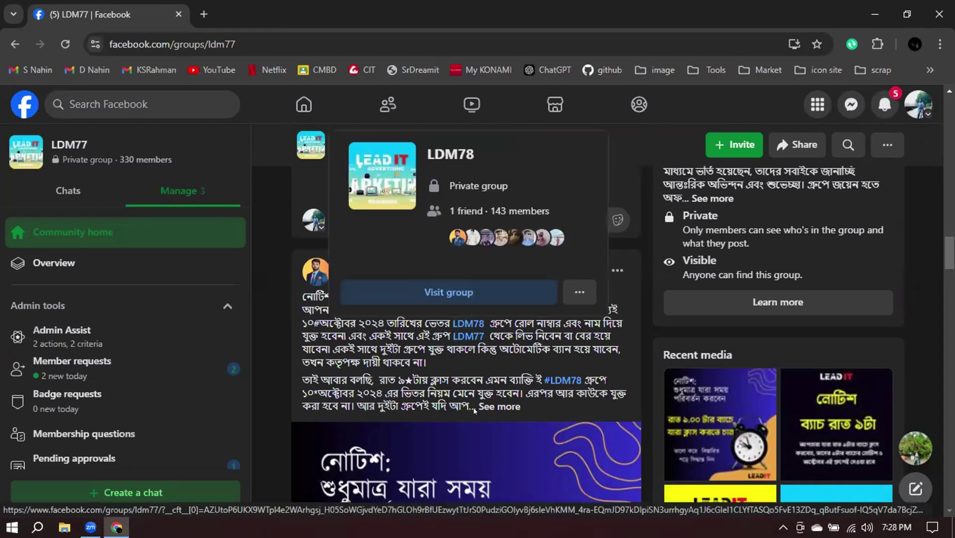
left_click(486, 407)
scroll(419, 362, "down", 1)
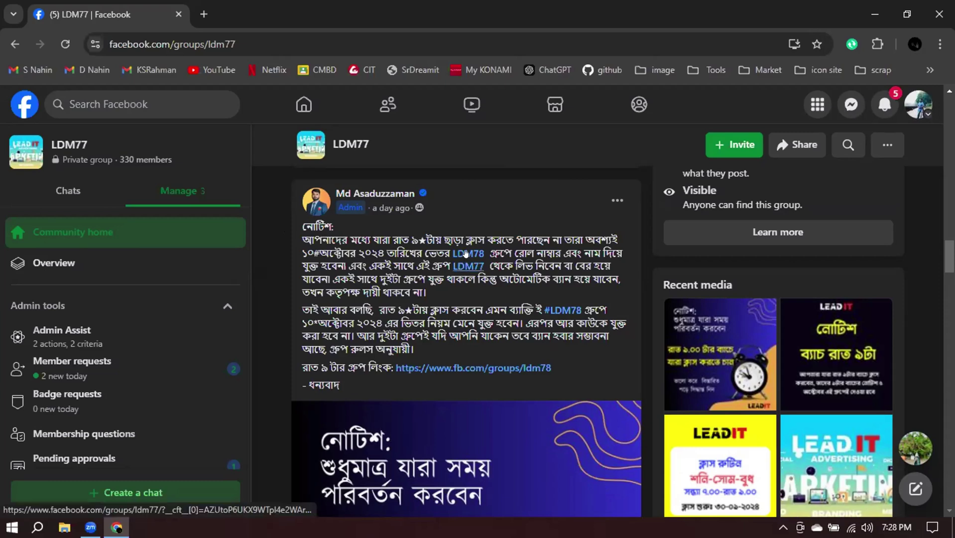
mouse_move(466, 254)
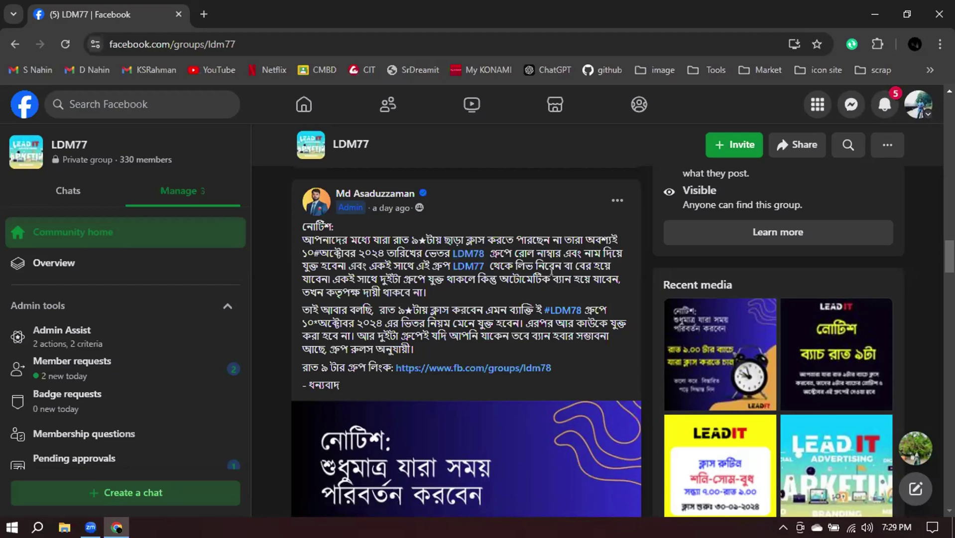
Open the LDM78 group linked in the notice and skim its feed down and back to the cover photo.
left_click(468, 254)
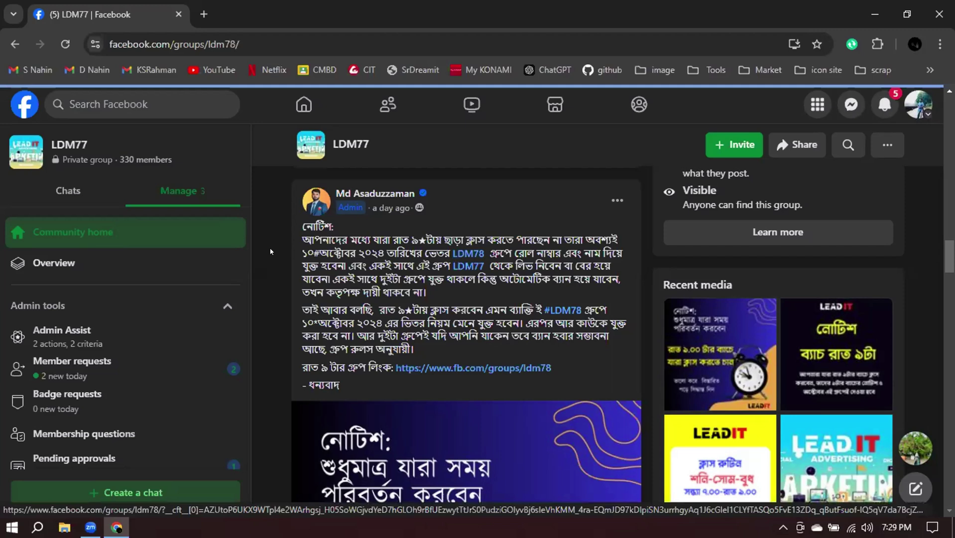
mouse_move(467, 266)
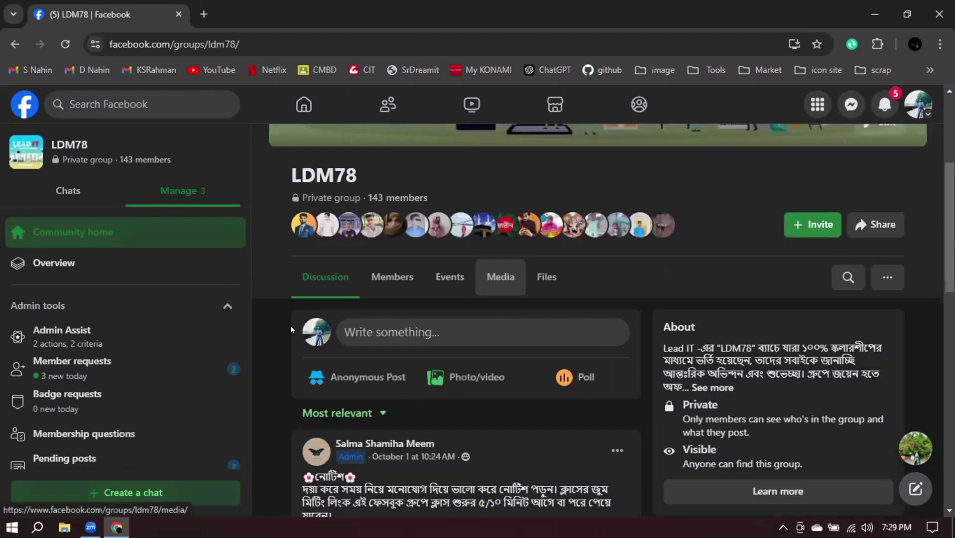
scroll(291, 328, "down", 3)
scroll(291, 328, "down", 6)
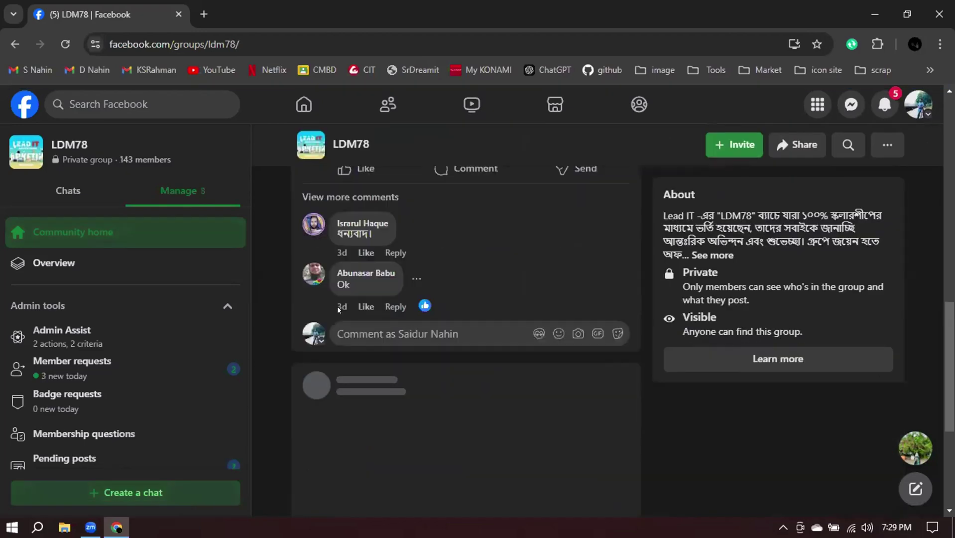
scroll(486, 330, "down", 3)
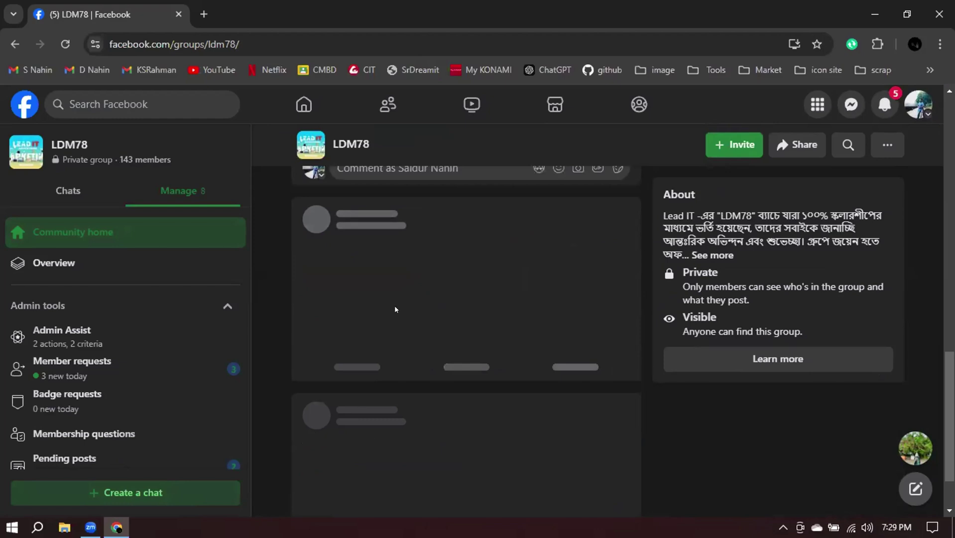
scroll(458, 305, "up", 2)
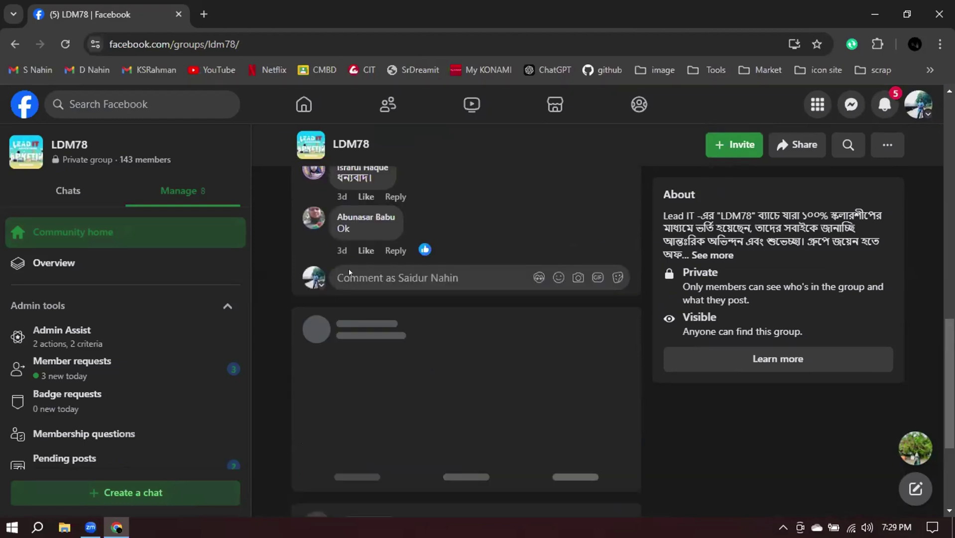
scroll(299, 263, "up", 2)
scroll(273, 243, "up", 1)
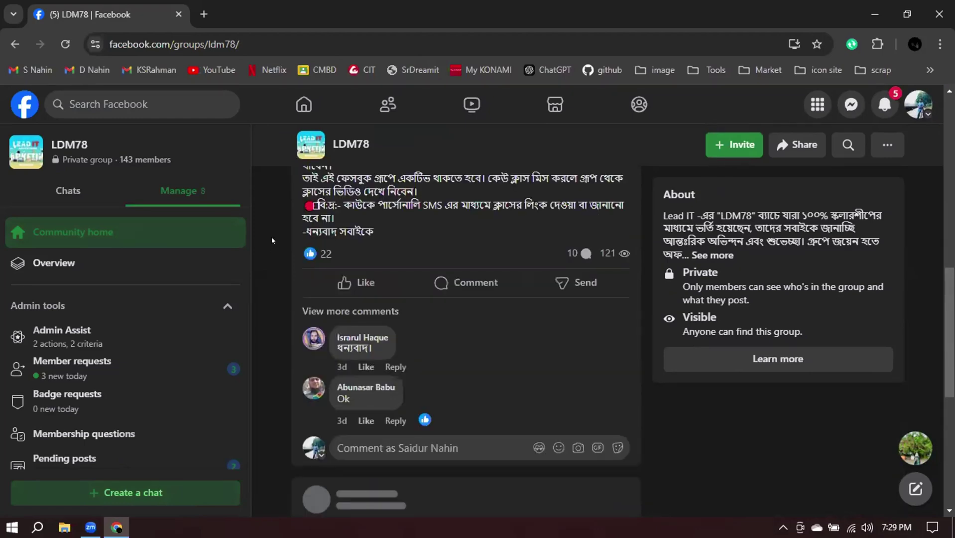
scroll(273, 242, "up", 2)
scroll(272, 241, "up", 5)
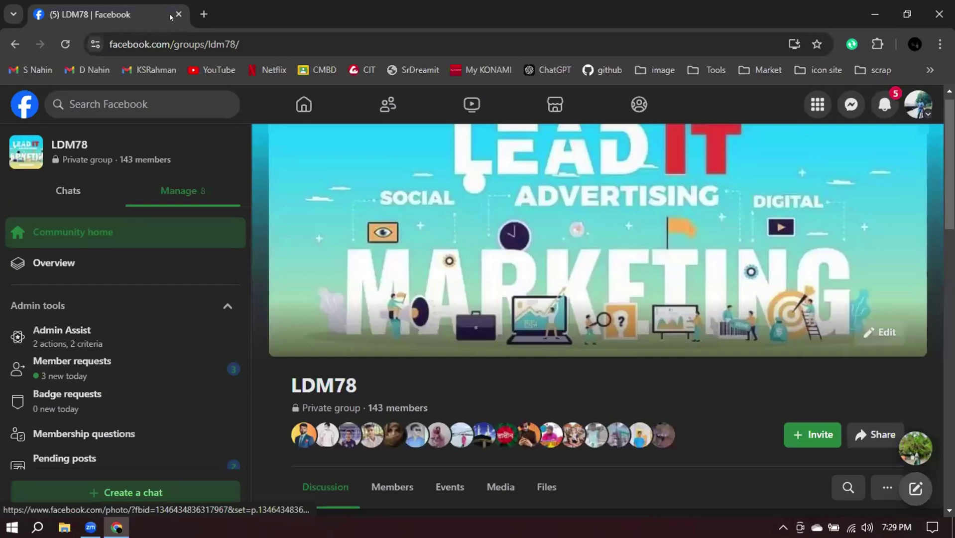
Find the class routine post in the LDM78 group feed and view its schedule image.
scroll(259, 220, "down", 4)
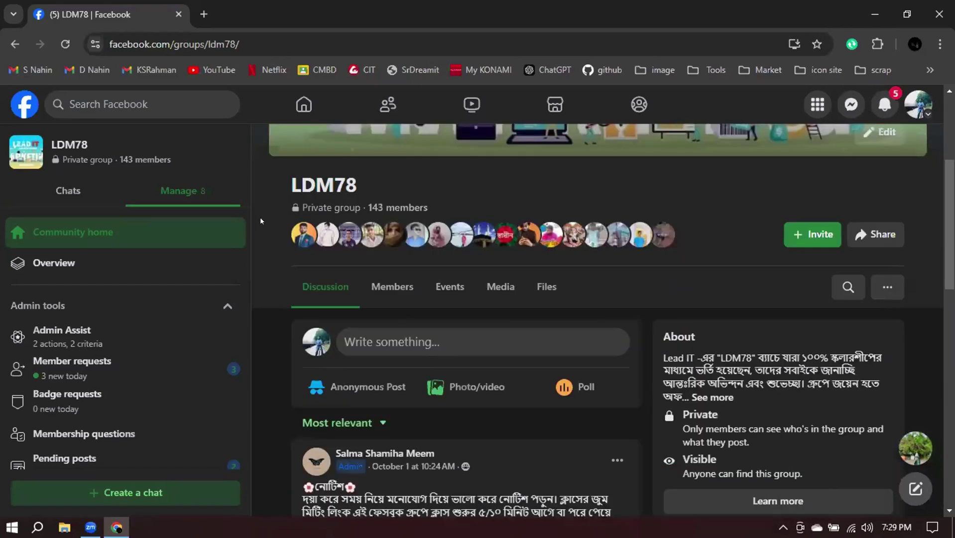
scroll(260, 217, "down", 8)
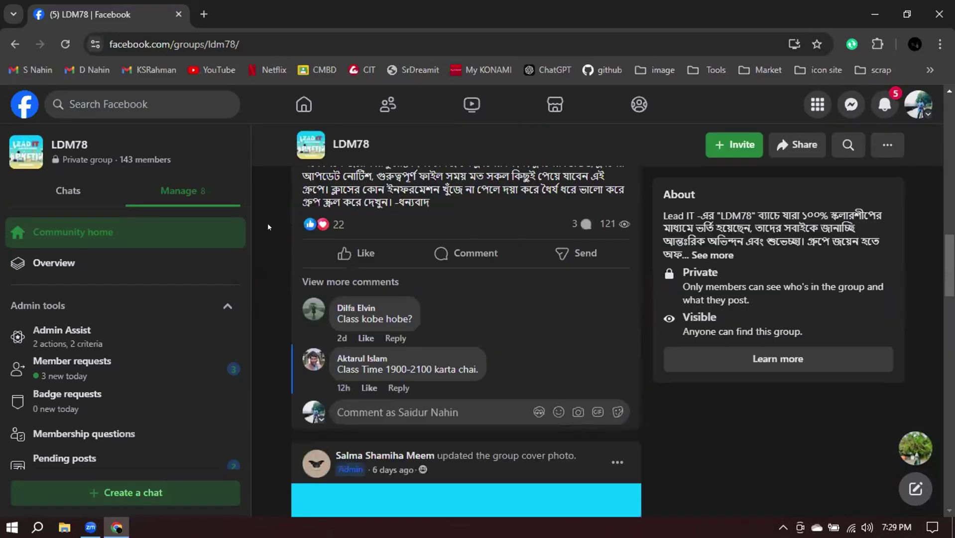
scroll(267, 223, "down", 10)
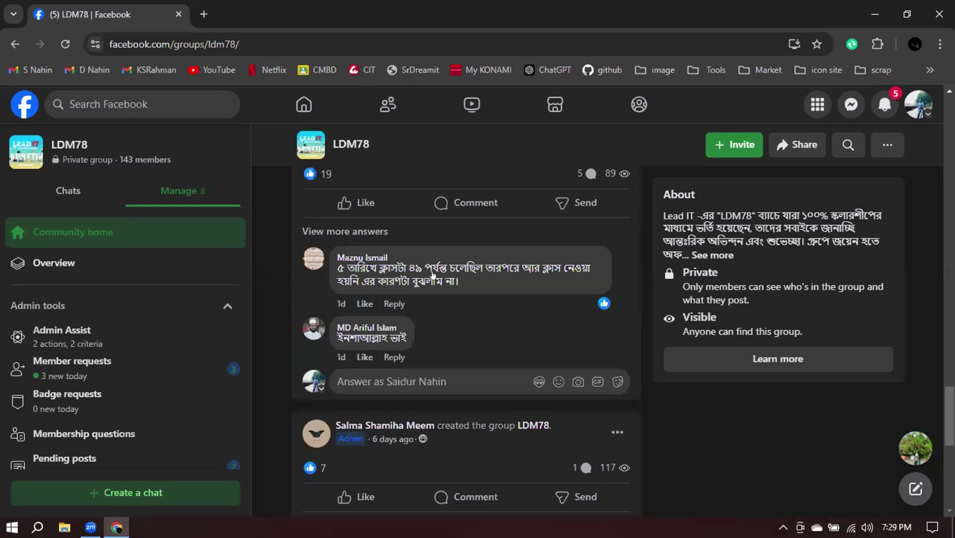
scroll(432, 276, "up", 5)
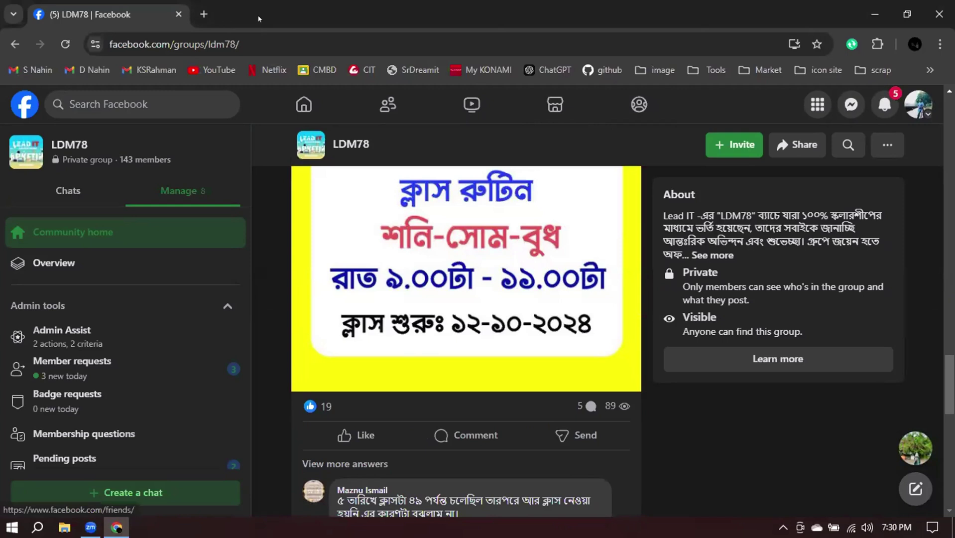
left_click(663, 154)
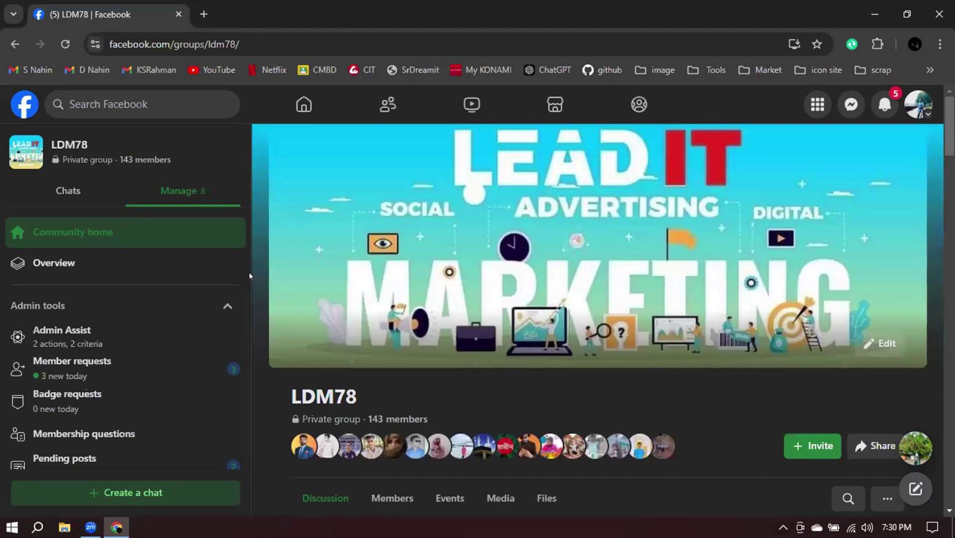
left_click(731, 3)
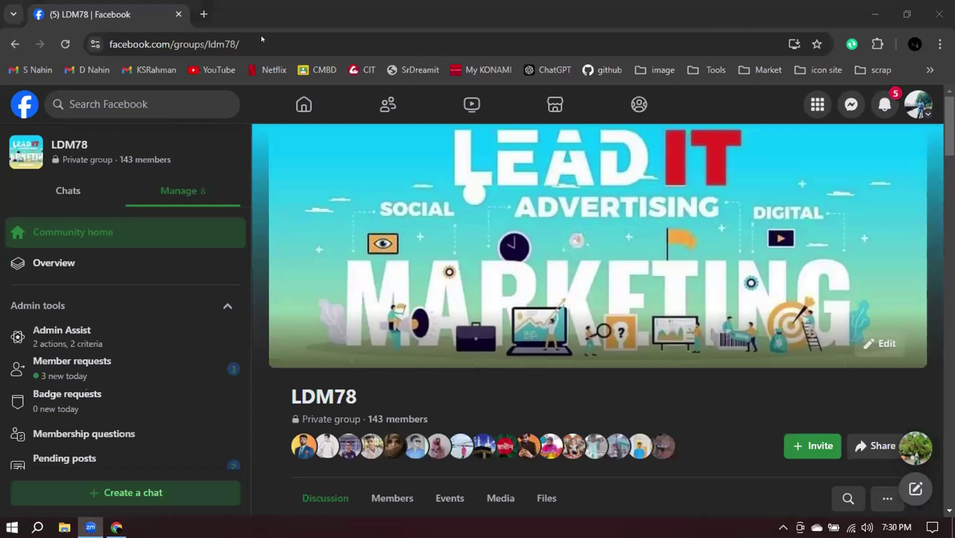
key("alt+Tab")
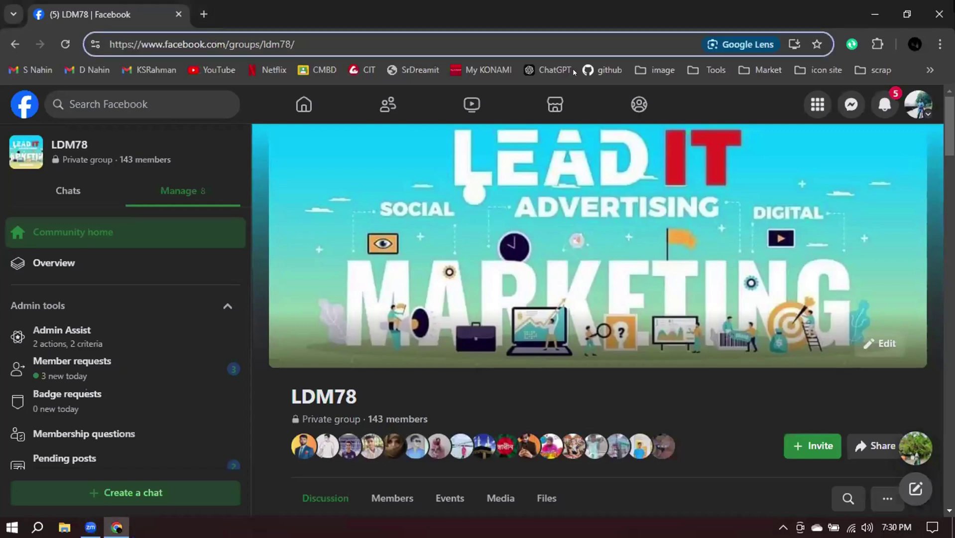
key("BackSpace")
key("BackSpace")
type("7")
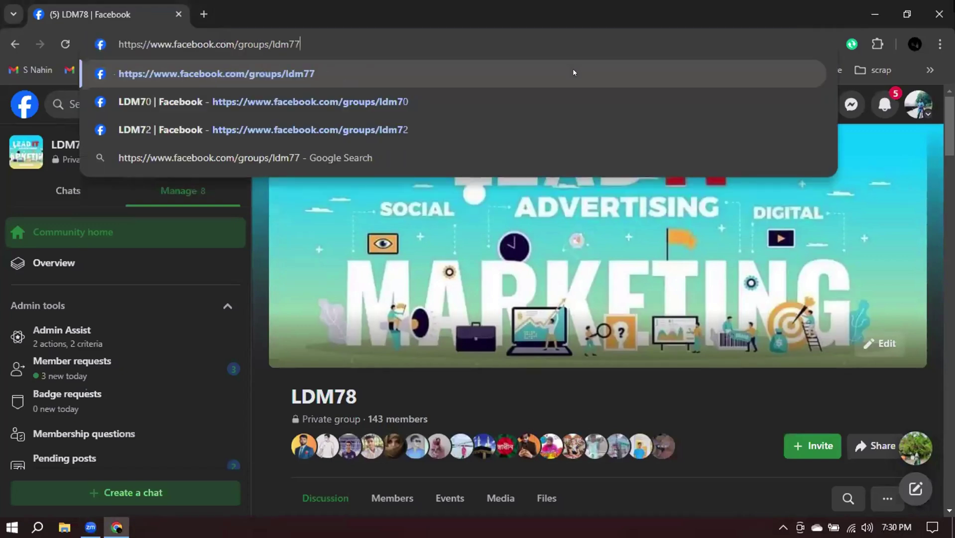
key("Return")
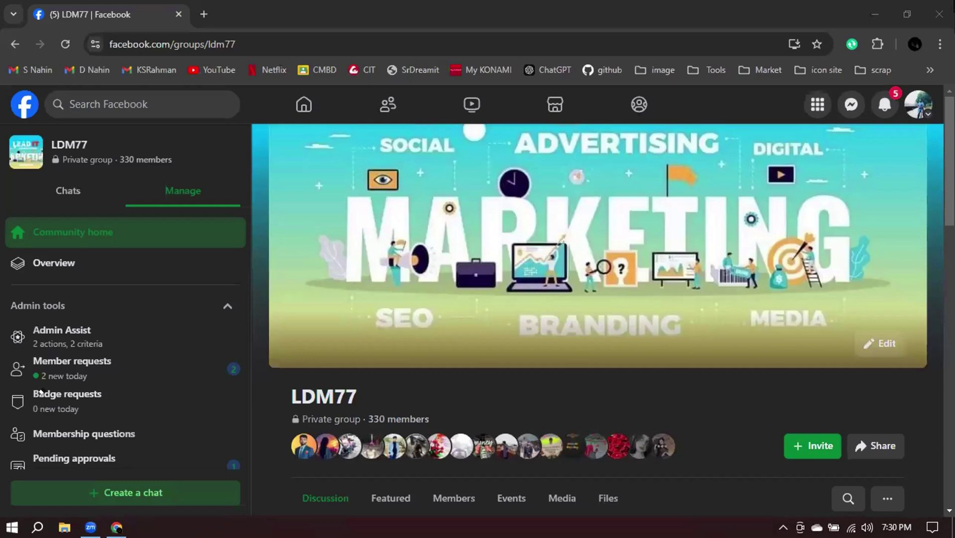
Find the post "3rd Class Recording Video : LinkedIn Lead Generation" in the LDM77 feed and open all its comments.
scroll(670, 405, "down", 4)
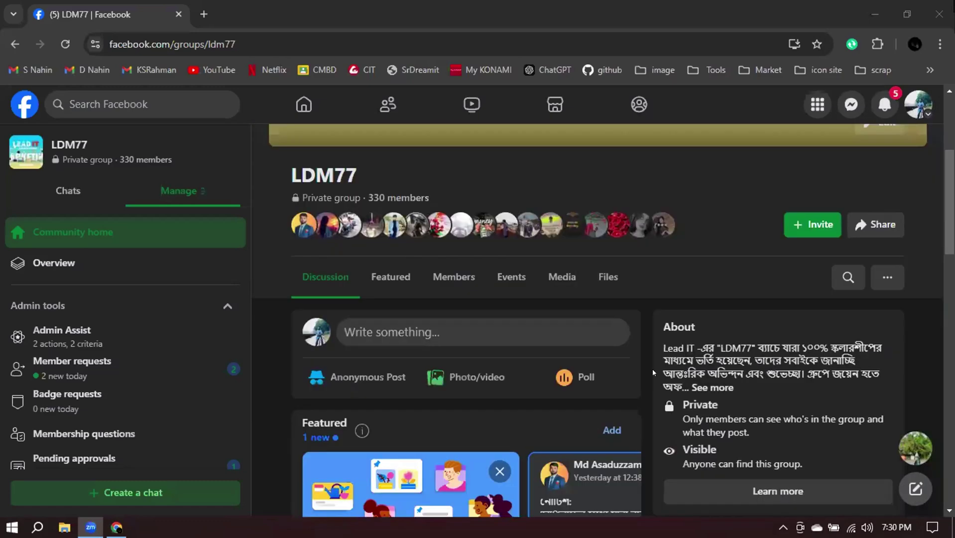
scroll(652, 368, "down", 6)
scroll(629, 360, "down", 6)
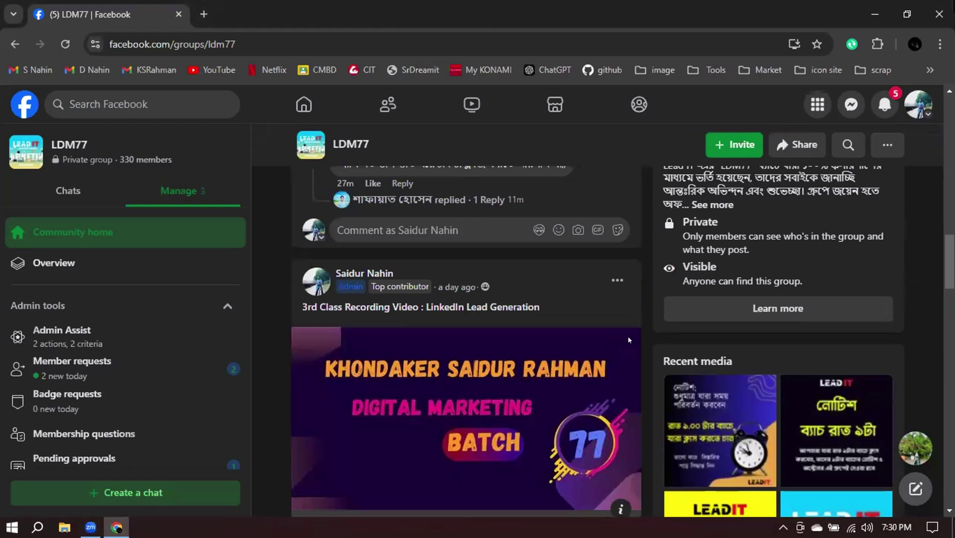
scroll(364, 366, "down", 5)
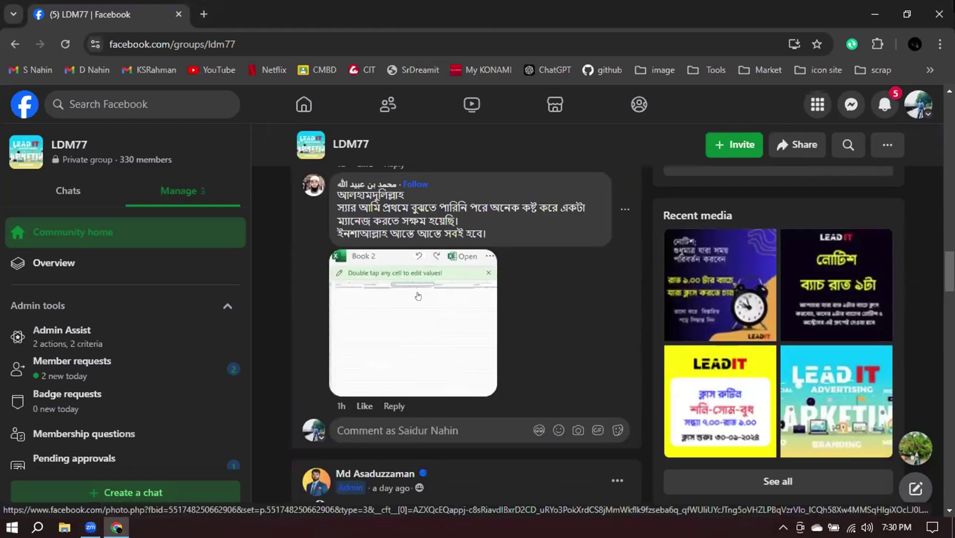
scroll(417, 296, "down", 1)
scroll(541, 286, "up", 4)
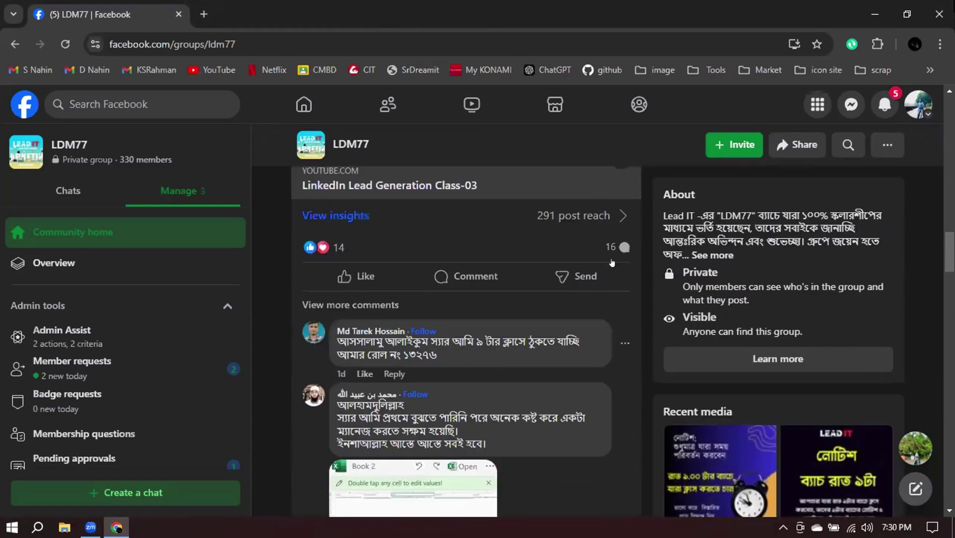
left_click(610, 247)
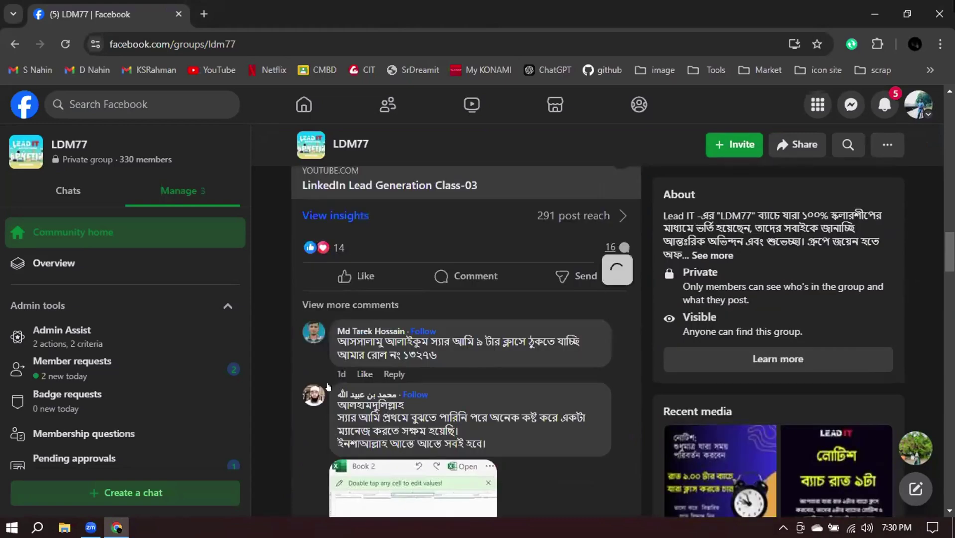
Review the first comments on the post and highlight the text about joining the 9 o'clock class, then clear the selection.
scroll(431, 365, "down", 3)
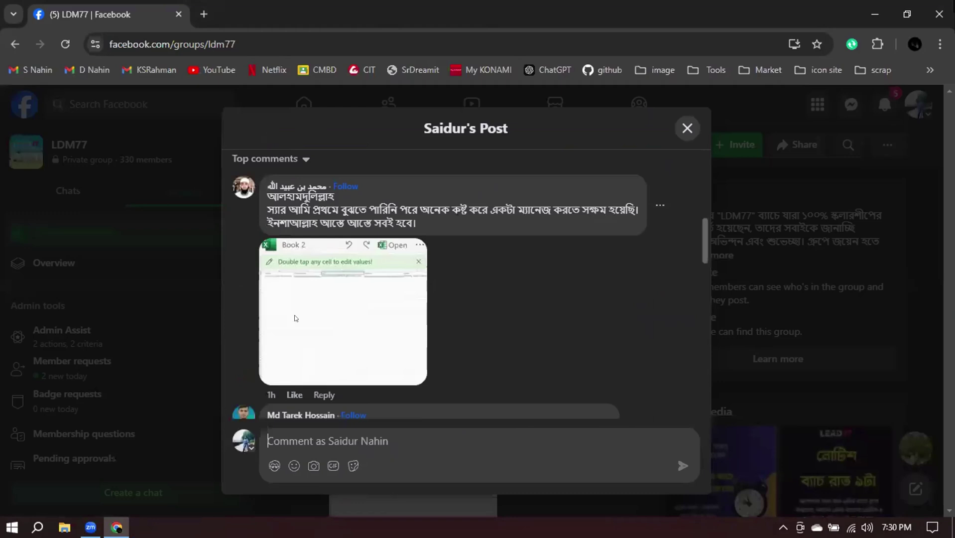
scroll(297, 317, "down", 2)
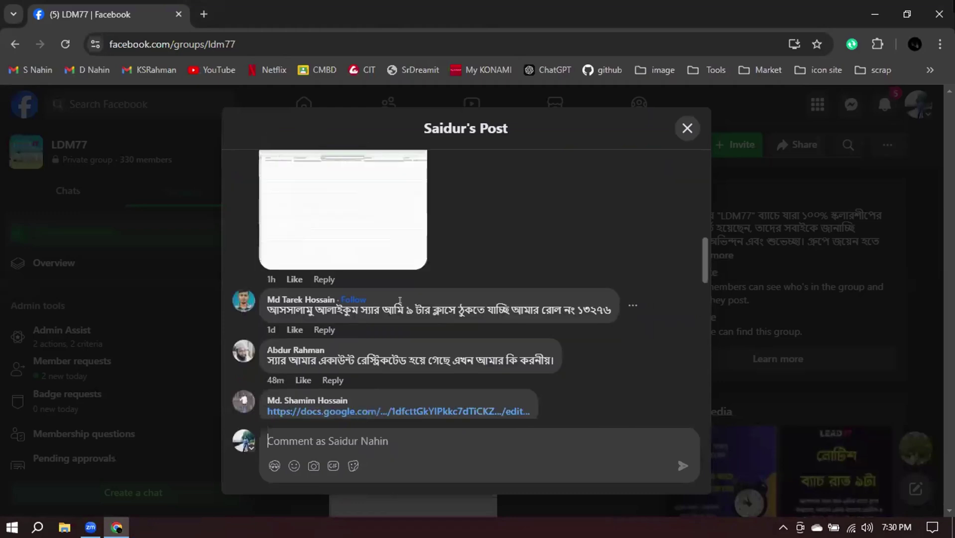
left_click_drag(381, 309, 597, 319)
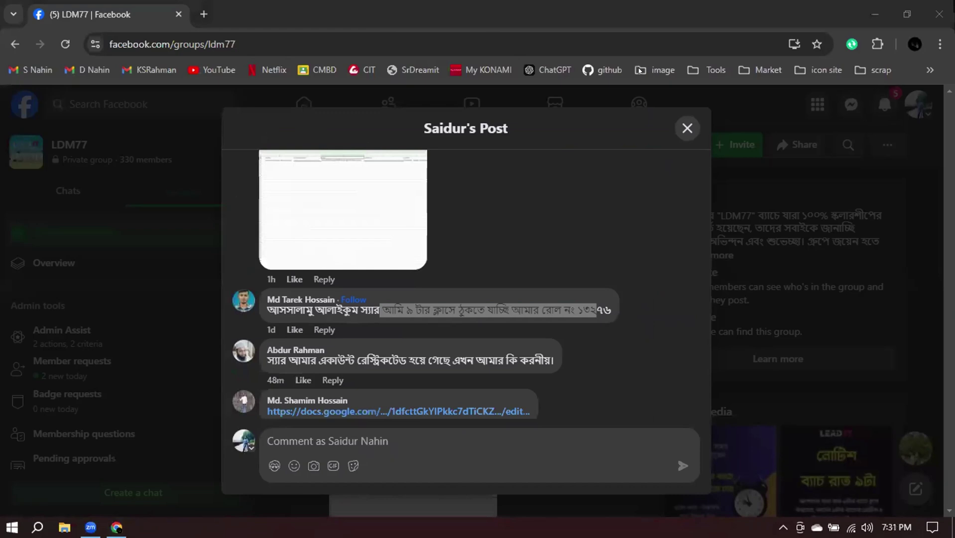
left_click(609, 316)
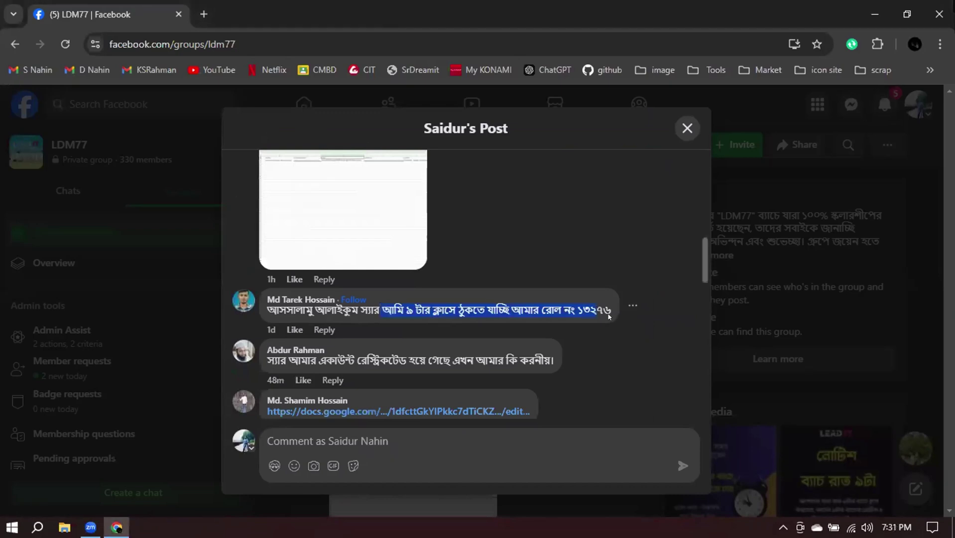
left_click(573, 332)
Open the Google Sheets link shared in the comments in a separate tab and return to the Facebook post.
scroll(608, 274, "down", 3)
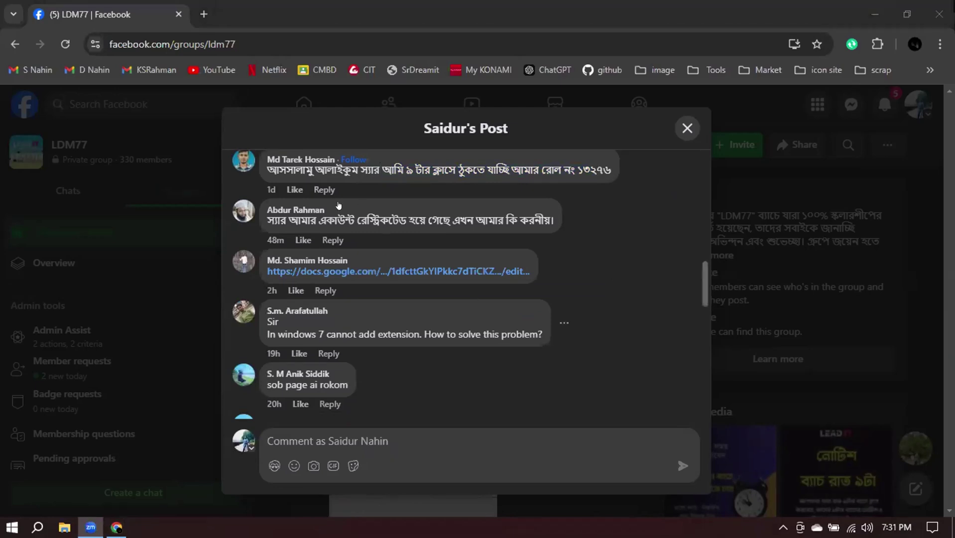
scroll(339, 206, "down", 1)
left_click(338, 201)
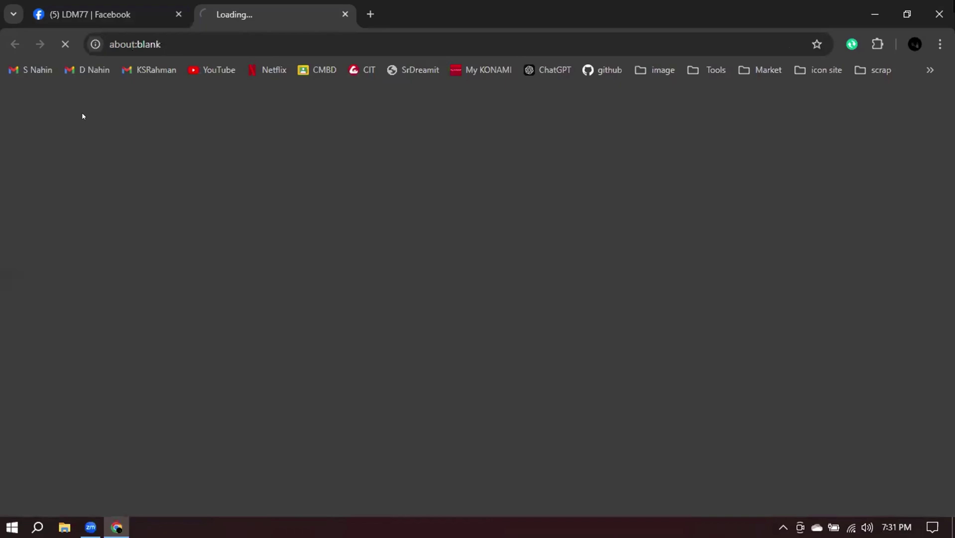
left_click(112, 5)
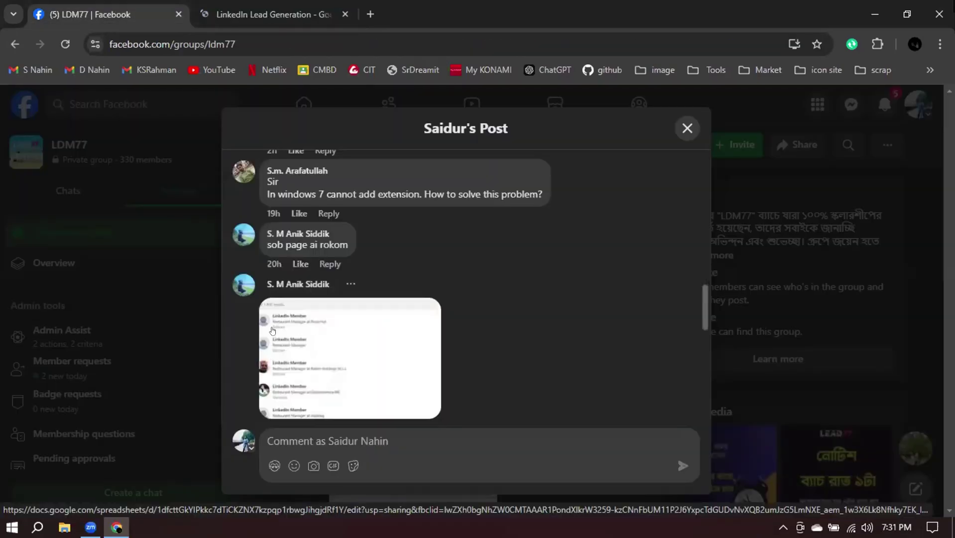
View the photo of a lead generation spreadsheet further down the comments at full size, then close it.
scroll(307, 353, "down", 1)
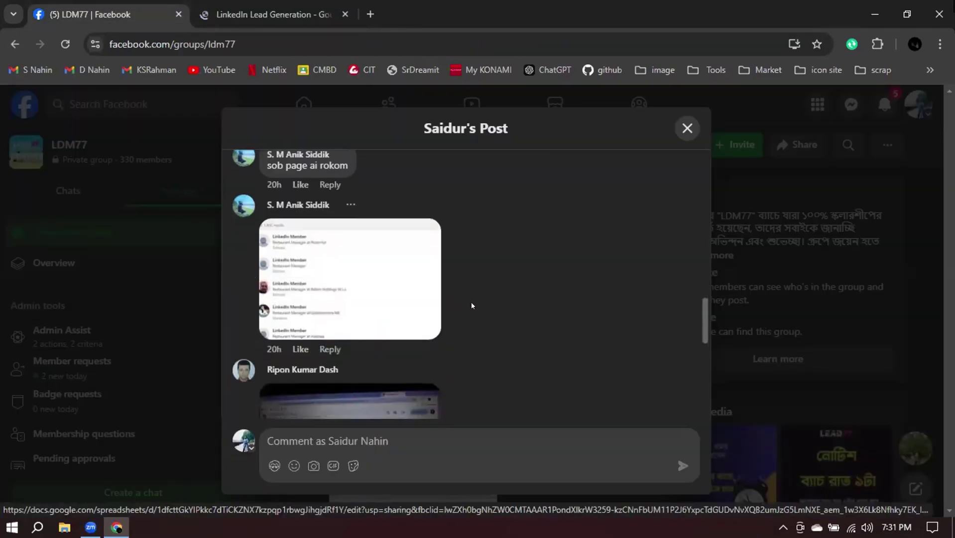
scroll(473, 301, "down", 1)
scroll(472, 299, "down", 1)
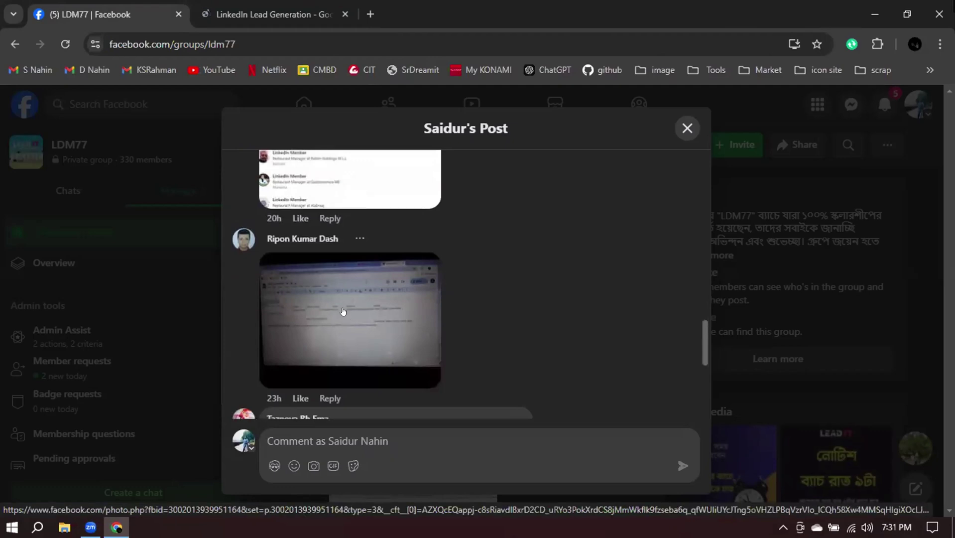
left_click(321, 312)
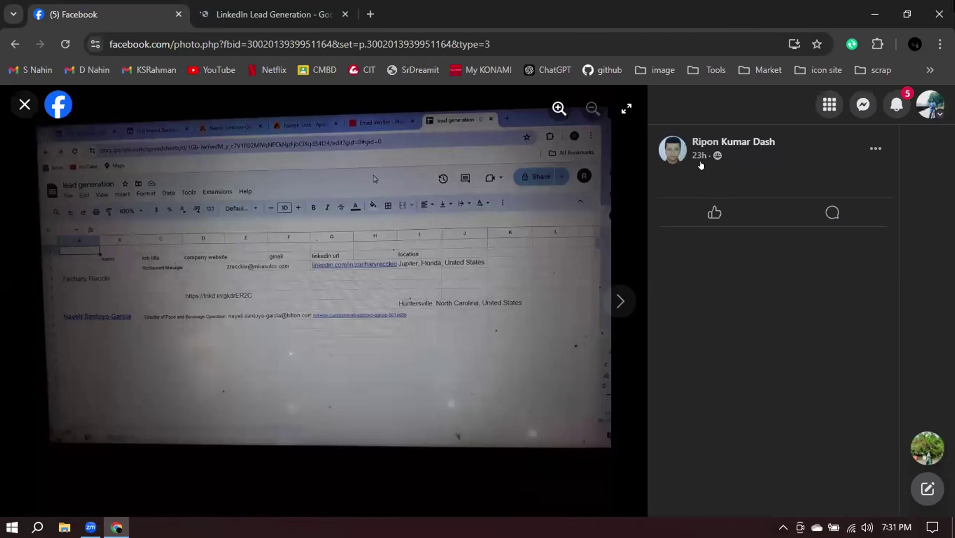
left_click(16, 97)
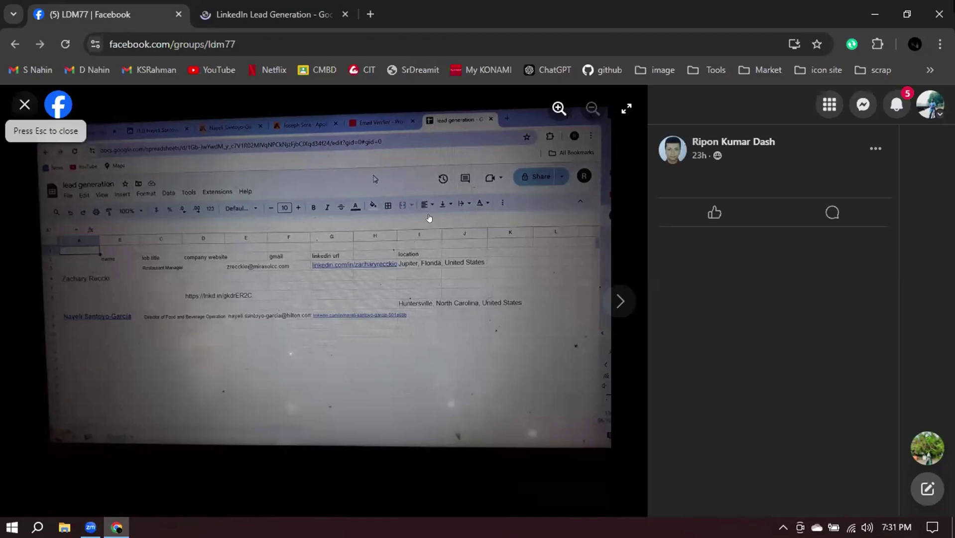
Read the remaining comments to the end of the post, highlighting the long Bengali complaint about class times and fees.
scroll(510, 261, "down", 5)
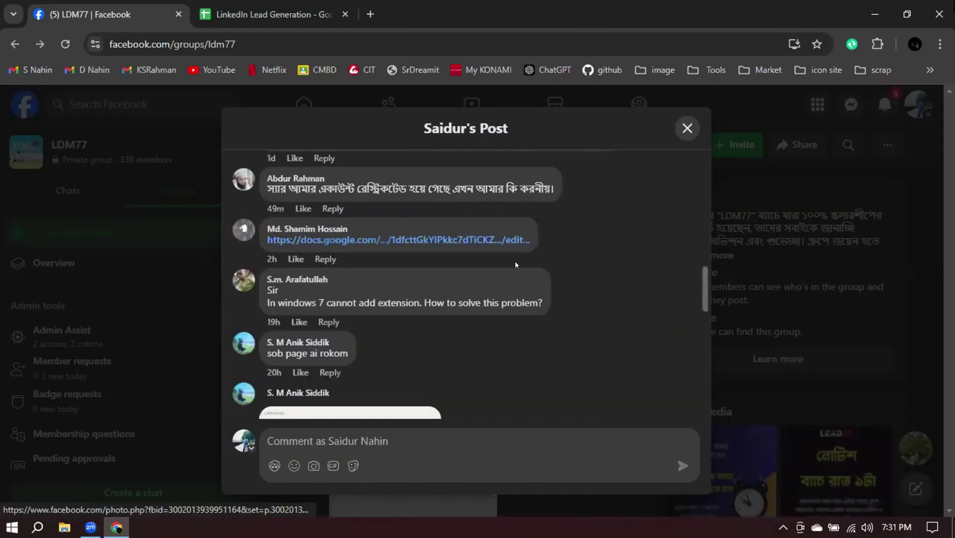
scroll(518, 262, "down", 4)
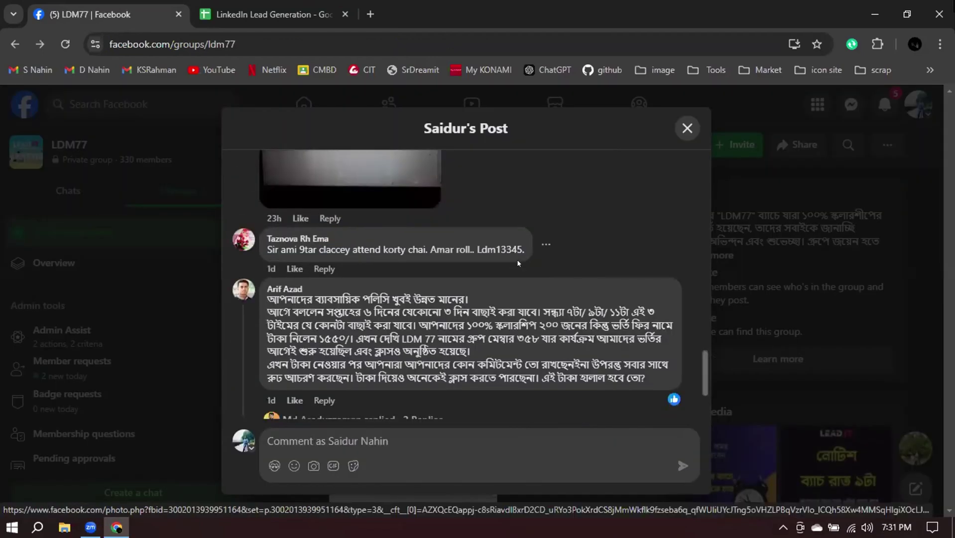
scroll(517, 262, "down", 2)
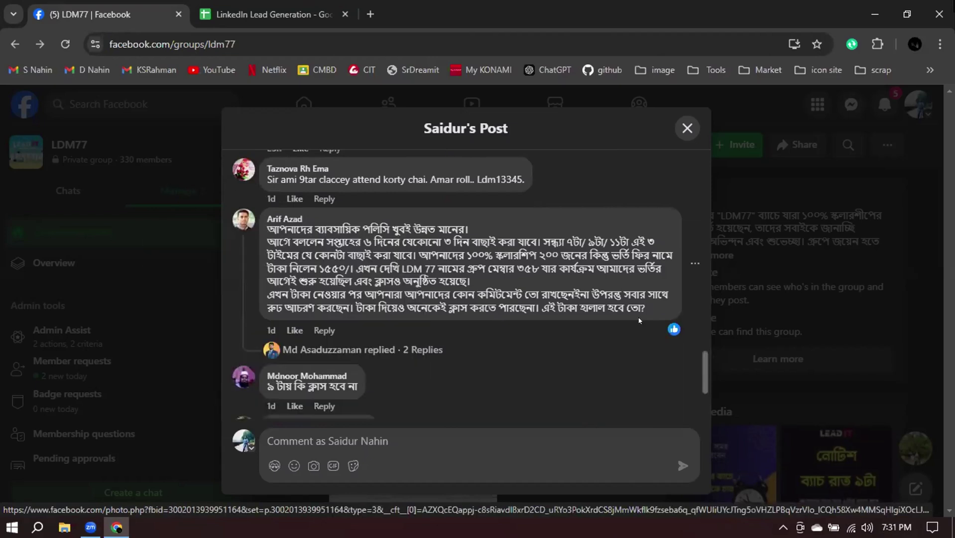
mouse_move(669, 329)
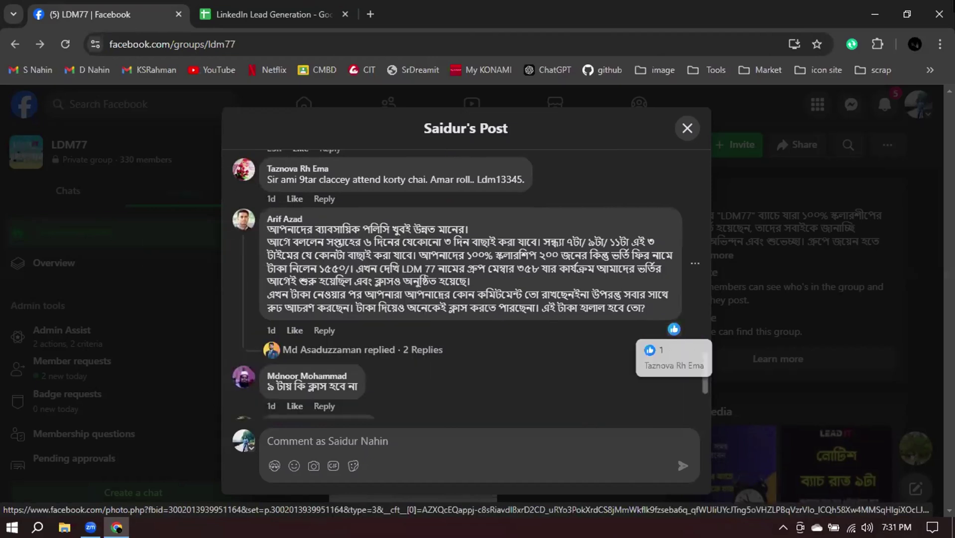
left_click_drag(597, 299, 397, 272)
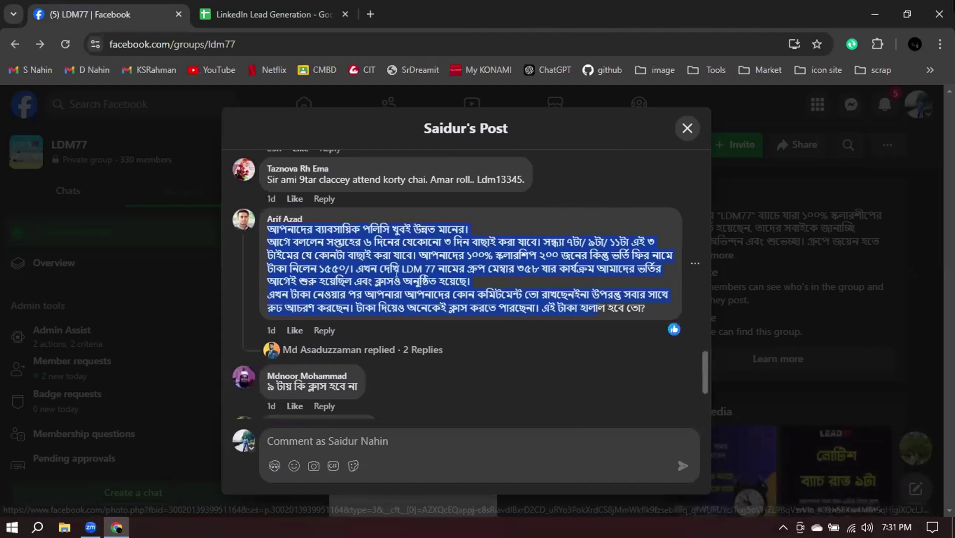
scroll(365, 262, "down", 2)
scroll(439, 284, "down", 2)
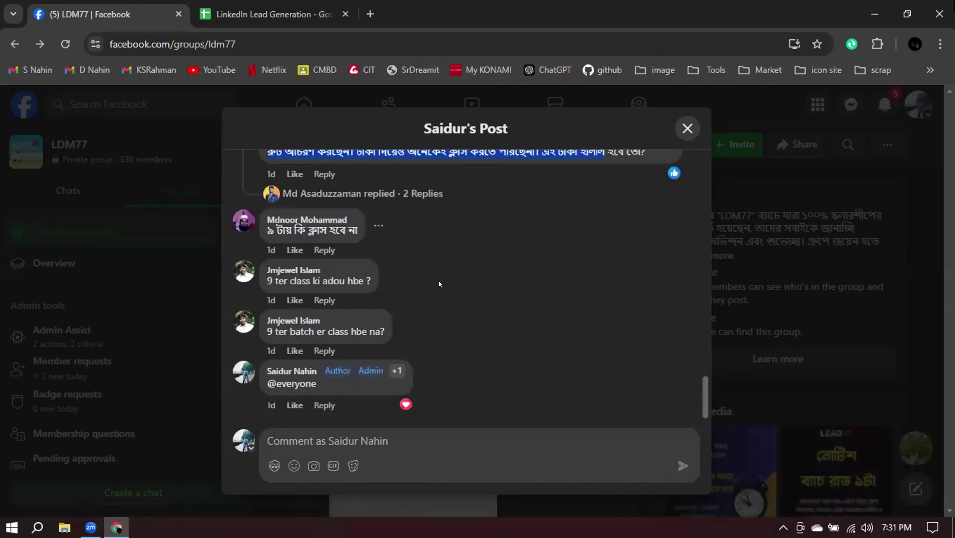
Close the post and switch to the "LinkedIn Lead Generation" Google Sheet shared by a student.
scroll(571, 273, "up", 5)
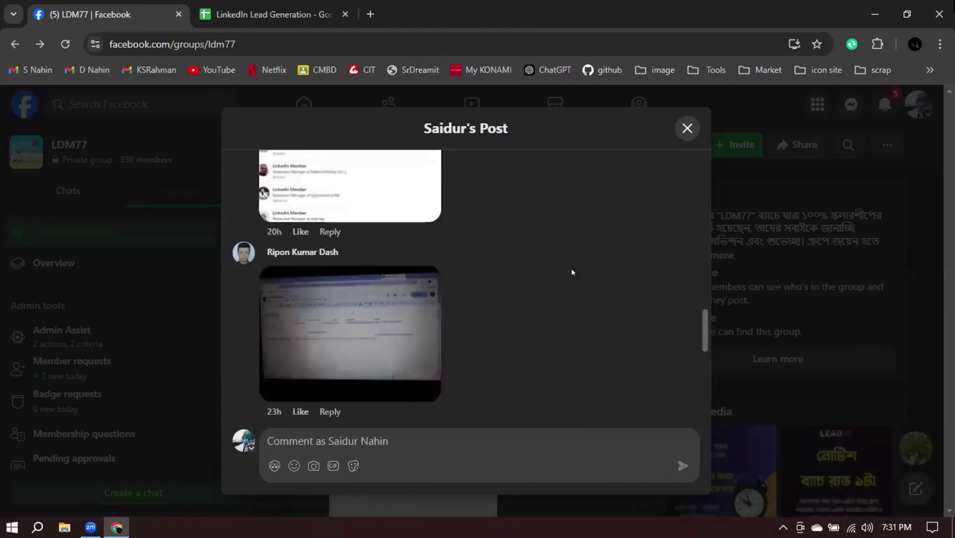
scroll(537, 331, "up", 10)
key("Escape")
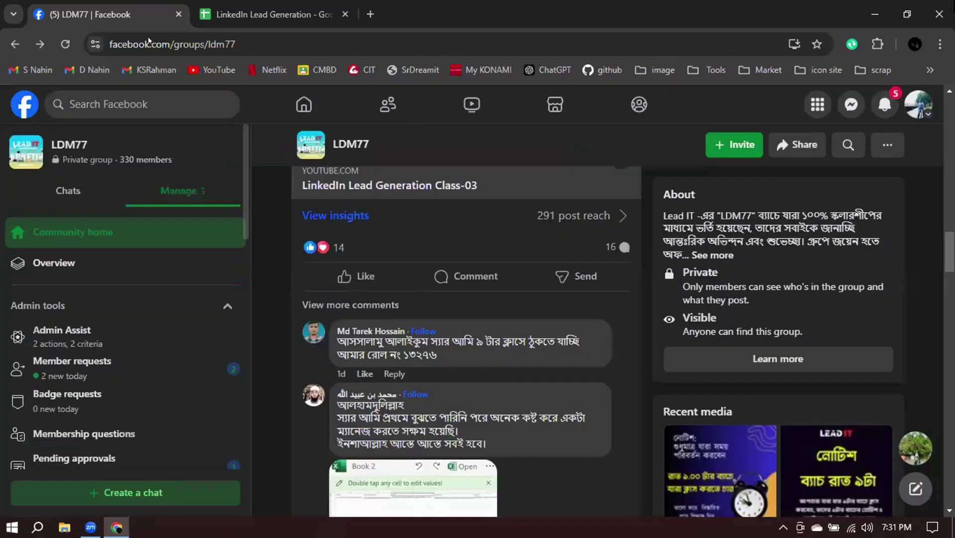
left_click(281, 14)
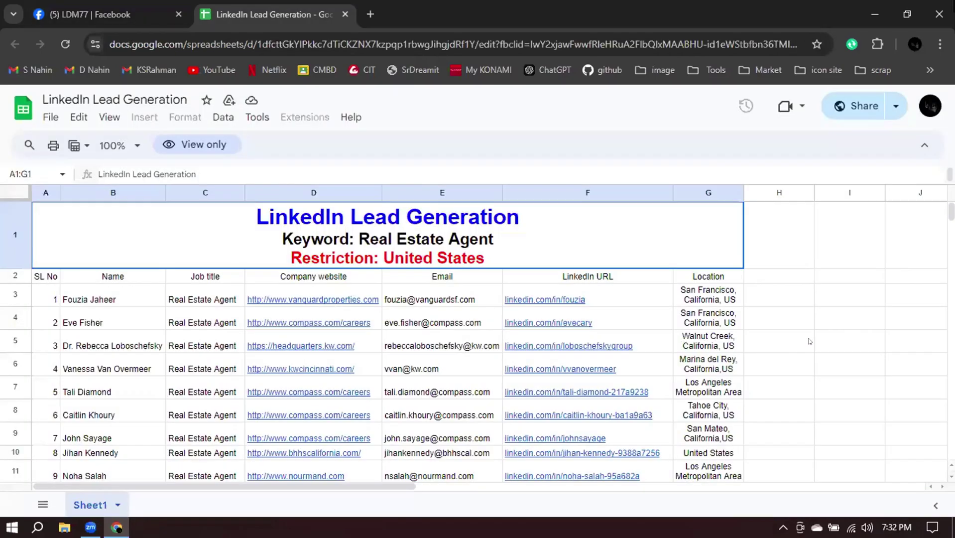
Highlight the sheet's title block in A1:G1 with the keyword and restriction, then move the selection to an empty cell.
left_click(841, 347)
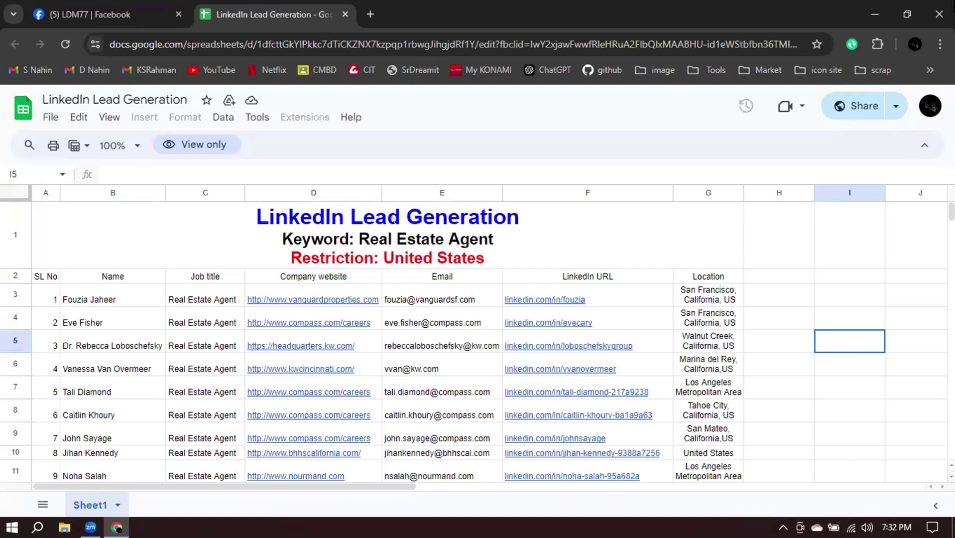
left_click(381, 249)
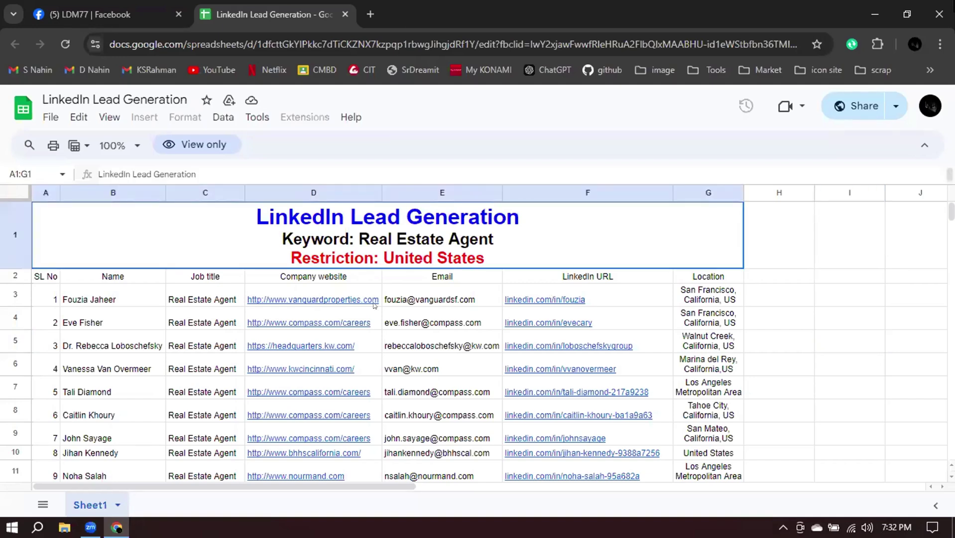
left_click(849, 365)
left_click(899, 384)
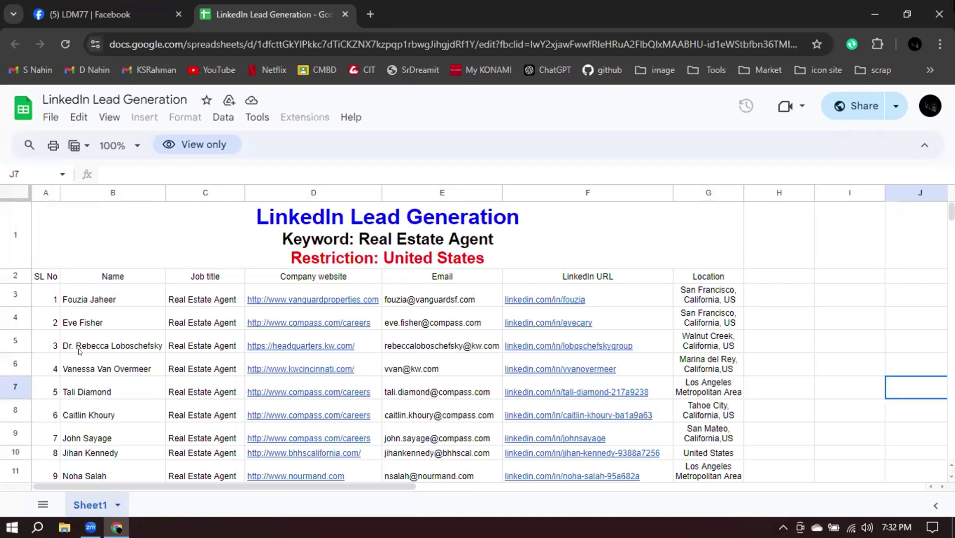
Review the SL No, Name and Job title columns, selecting A2:A7 and C3:C9 to point out the entries.
left_click(47, 276)
left_click_drag(36, 328, 37, 380)
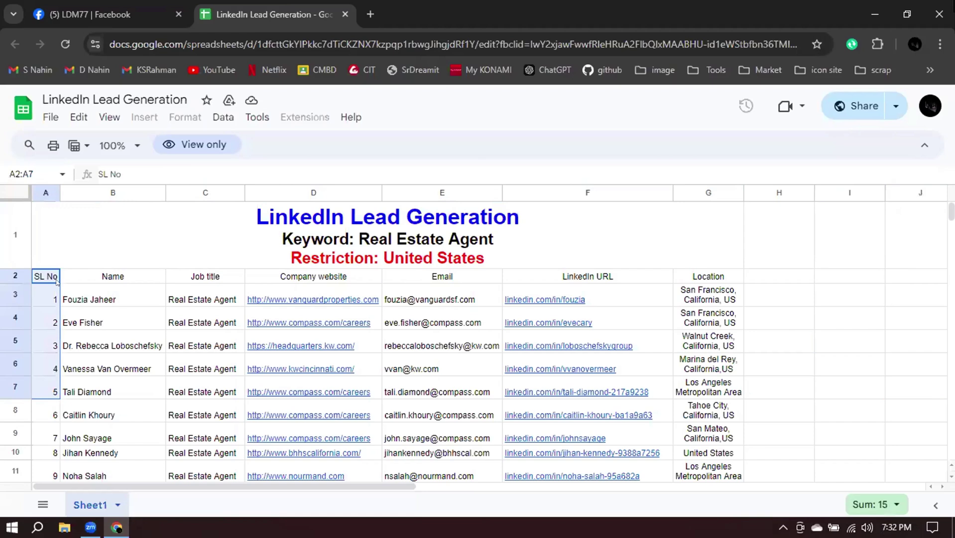
left_click(38, 365)
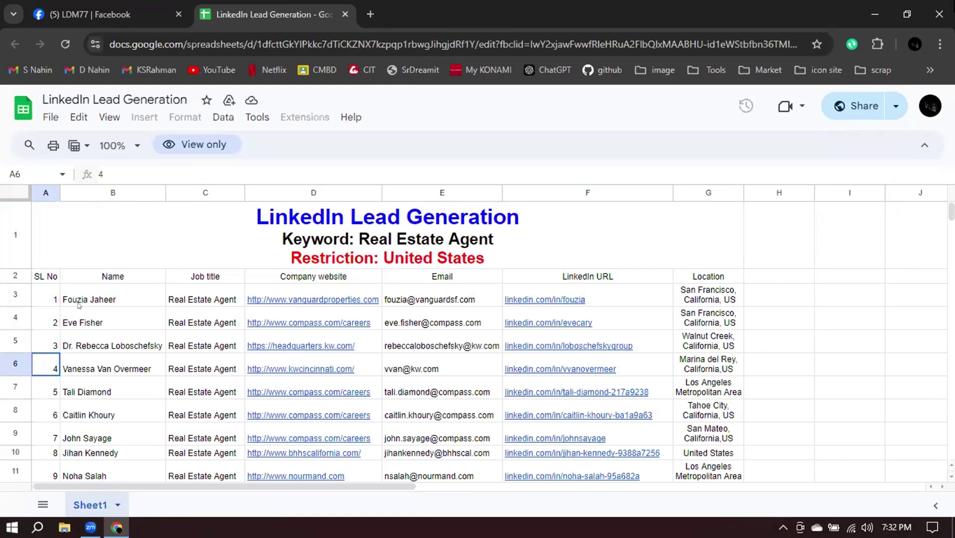
left_click(154, 299)
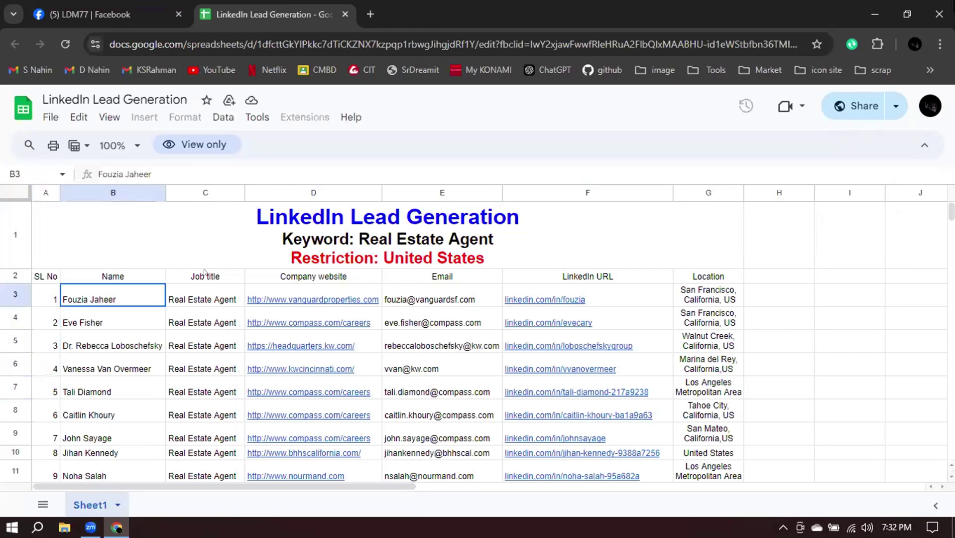
left_click(205, 273)
left_click_drag(204, 296, 202, 432)
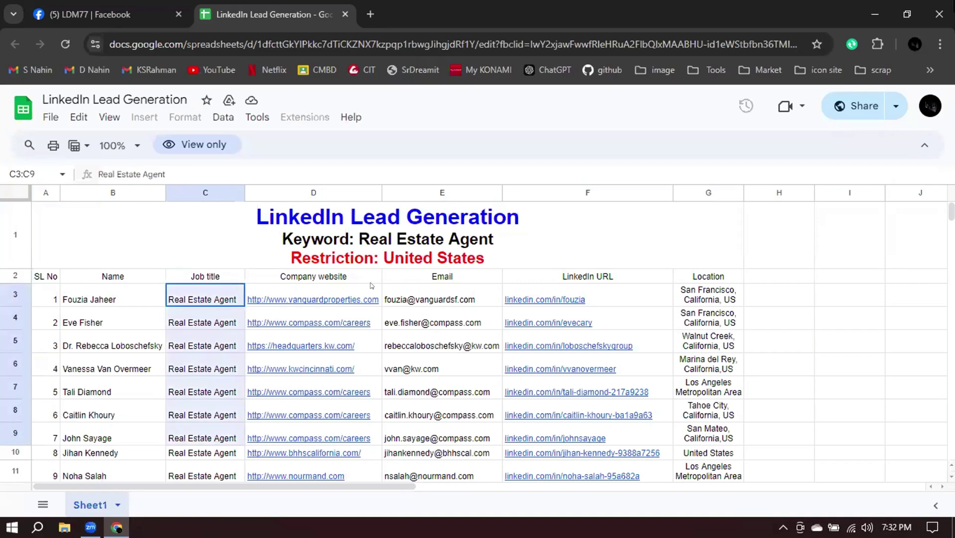
mouse_move(329, 296)
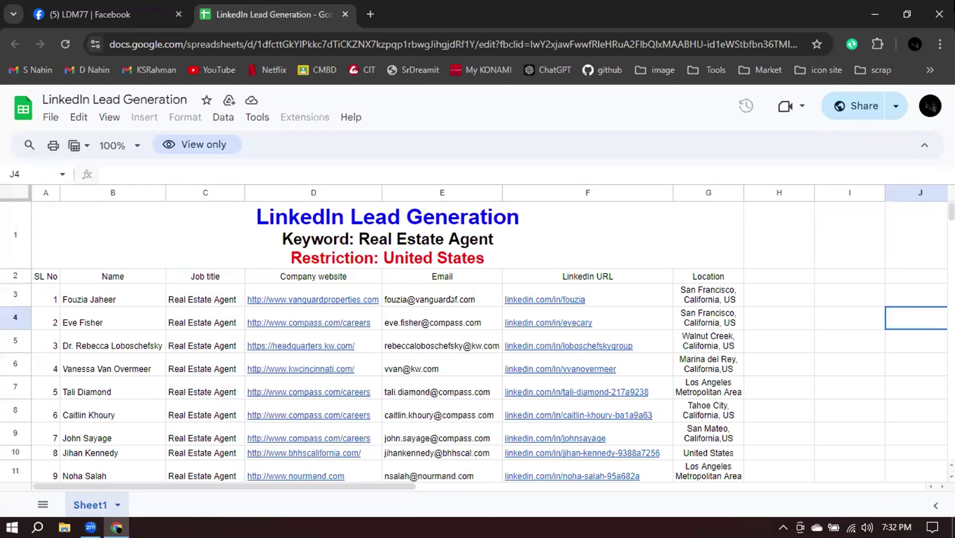
Review the Email column from E3 down to the last lead's address in E17, then return to the first leads.
left_click_drag(450, 298, 448, 407)
scroll(448, 407, "down", 3)
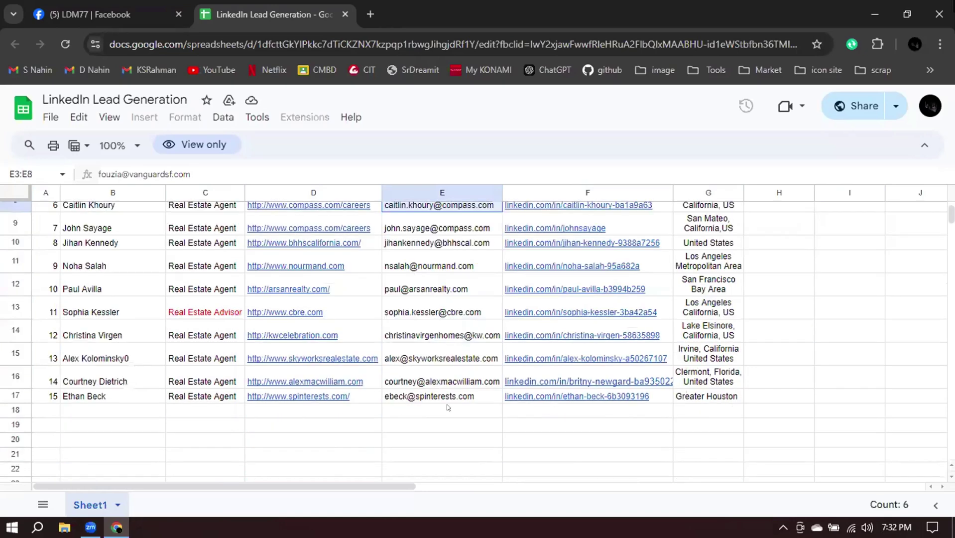
scroll(439, 310, "down", 2)
left_click(437, 341)
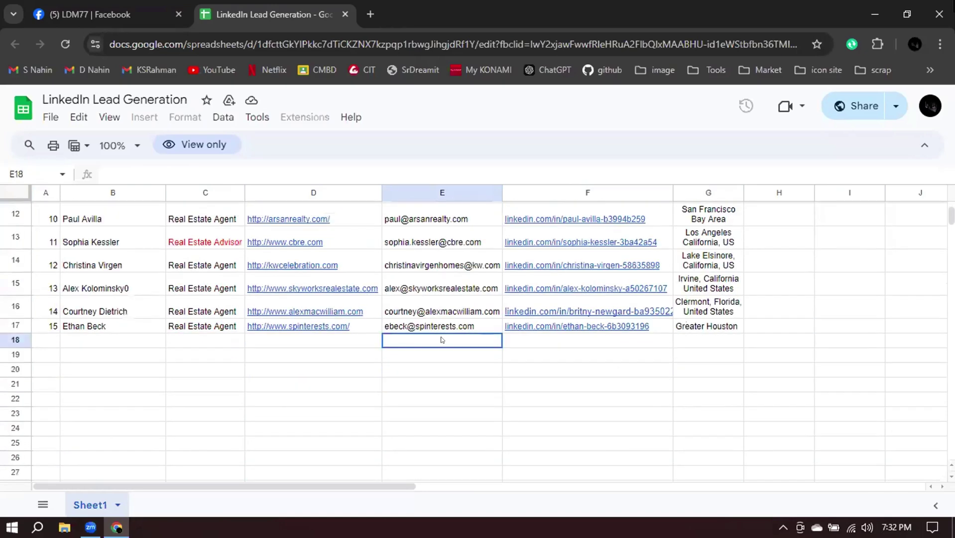
left_click(451, 328)
scroll(609, 339, "up", 3)
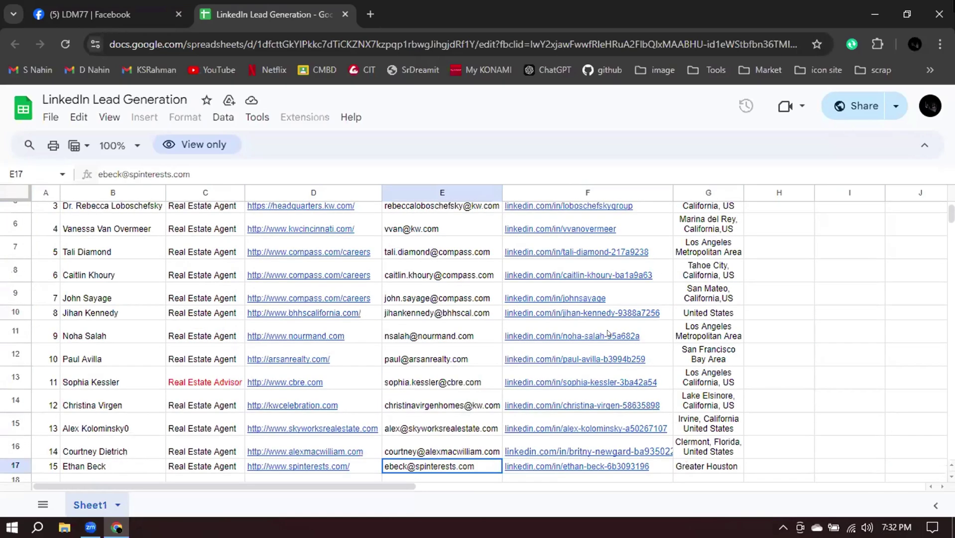
scroll(562, 307, "up", 2)
scroll(538, 227, "down", 1)
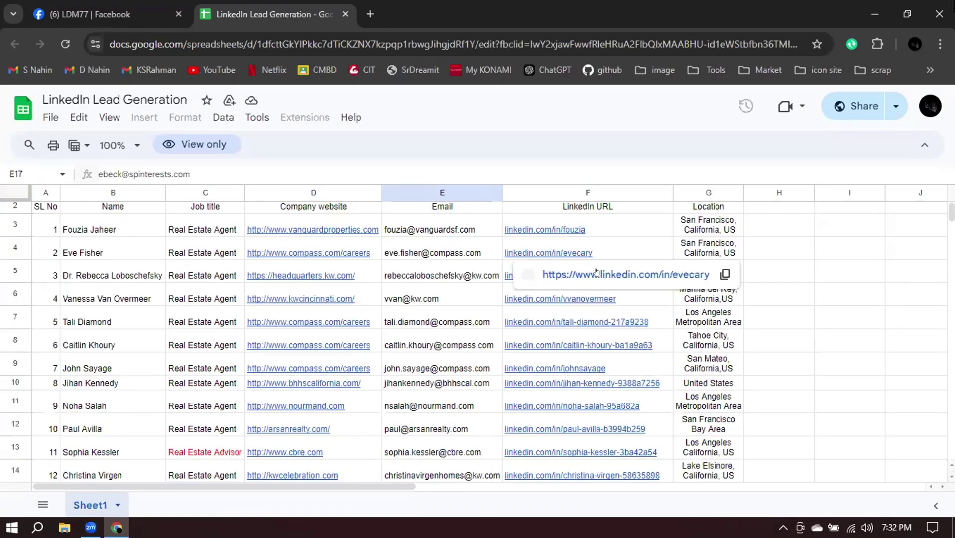
Preview the LinkedIn link in row 4 and the company website link in row 3, then go over the lower rows.
mouse_move(539, 273)
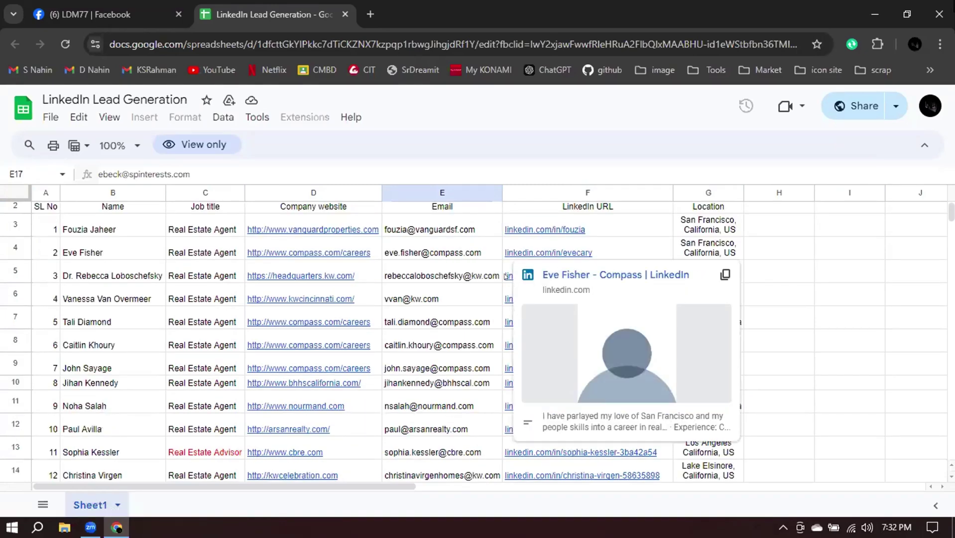
left_click(407, 275)
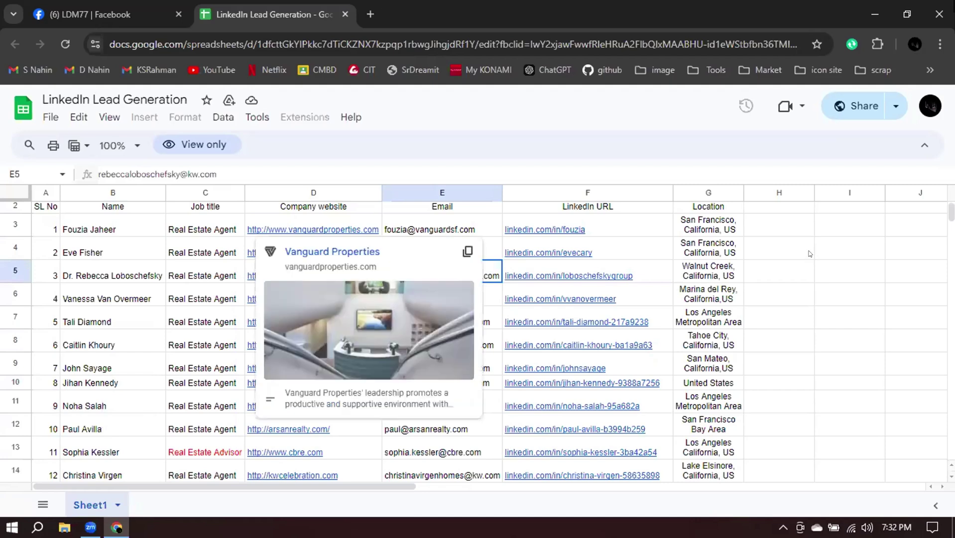
left_click(900, 241)
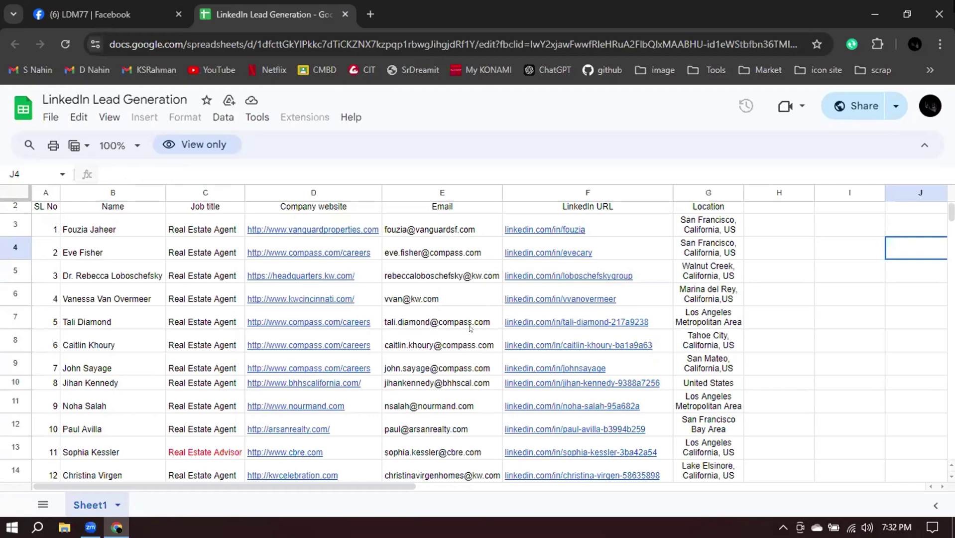
scroll(417, 207, "down", 2)
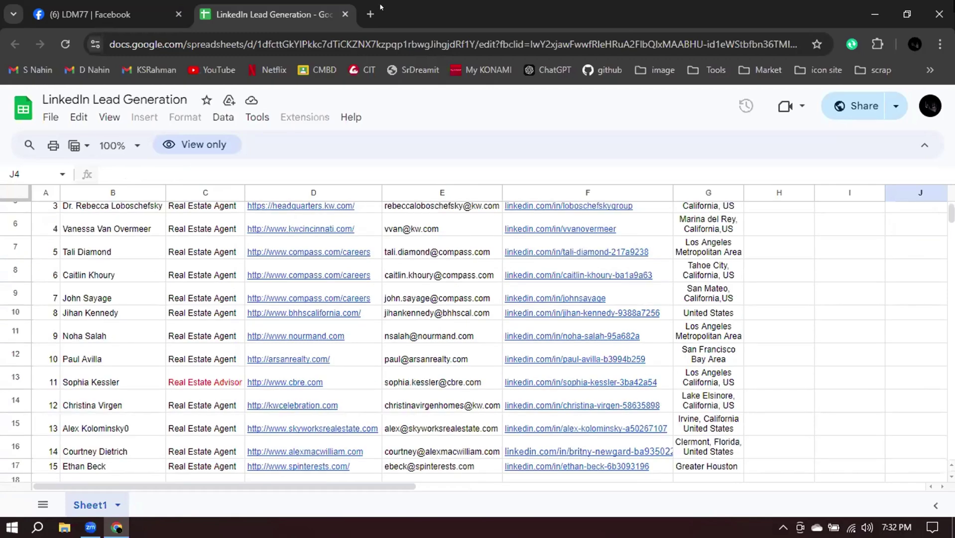
Open Prospeo in a new browser tab and go to its Email Verifier for single addresses.
left_click(370, 13)
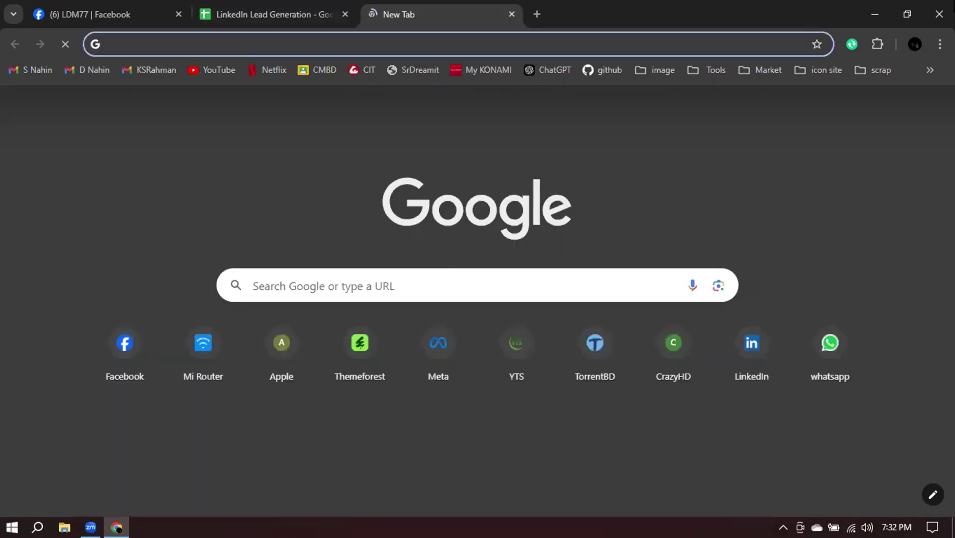
type("pro")
key("Return")
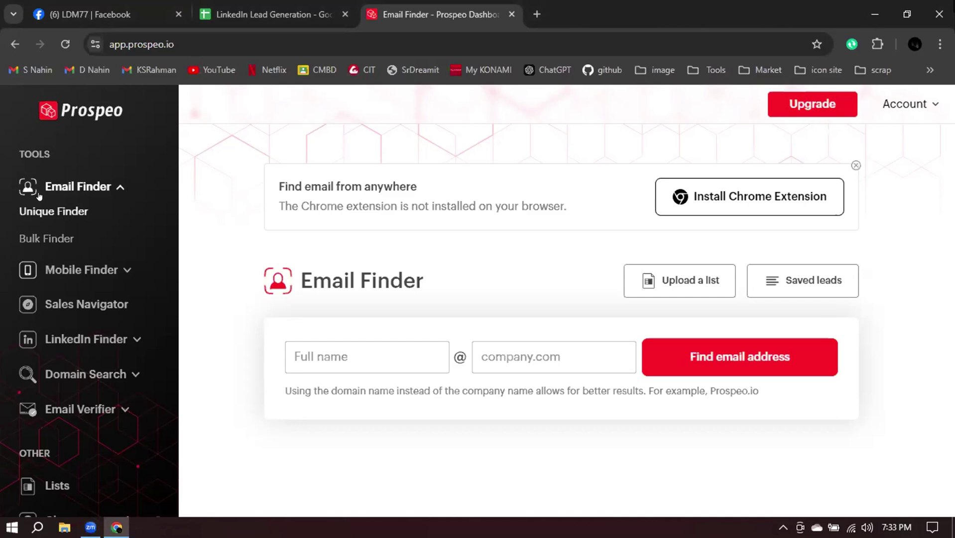
left_click(51, 213)
left_click(75, 409)
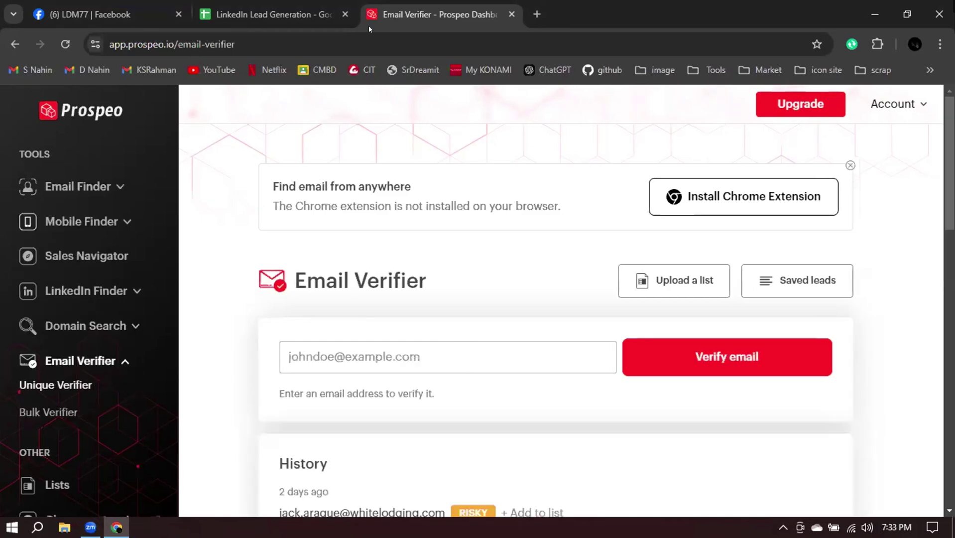
Copy the e-mail address in cell E6 of the sheet and verify it in Prospeo's Email Verifier.
left_click(273, 5)
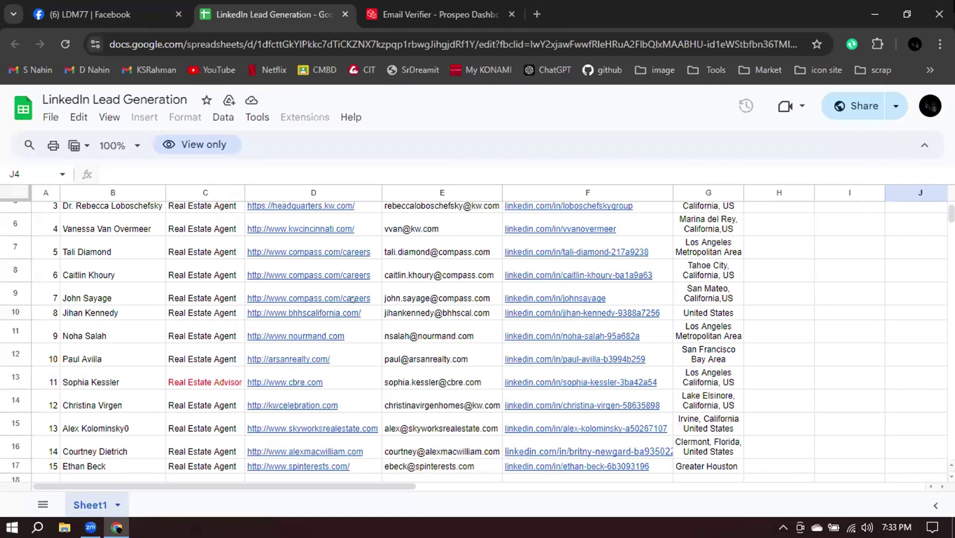
left_click(441, 229)
double_click(441, 229)
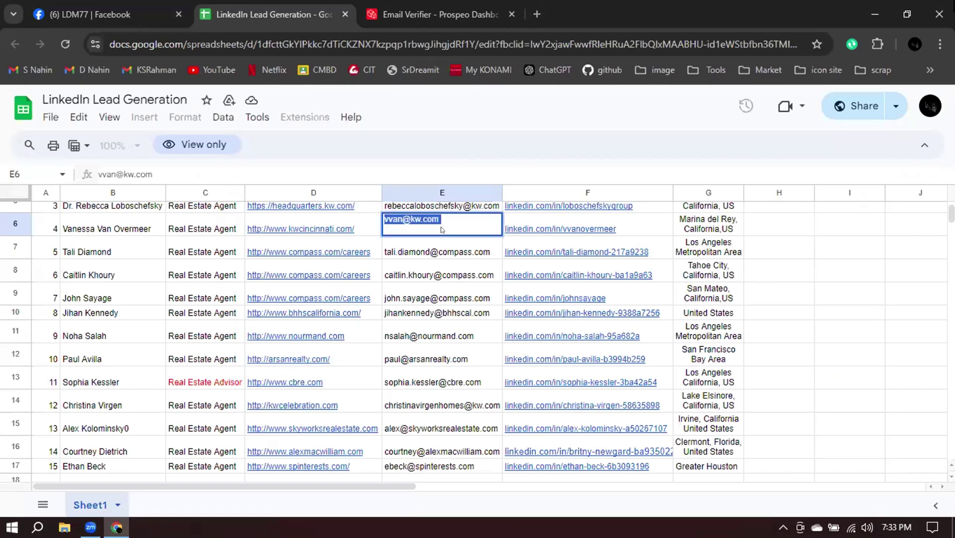
key("ctrl+c")
key("ctrl+Tab")
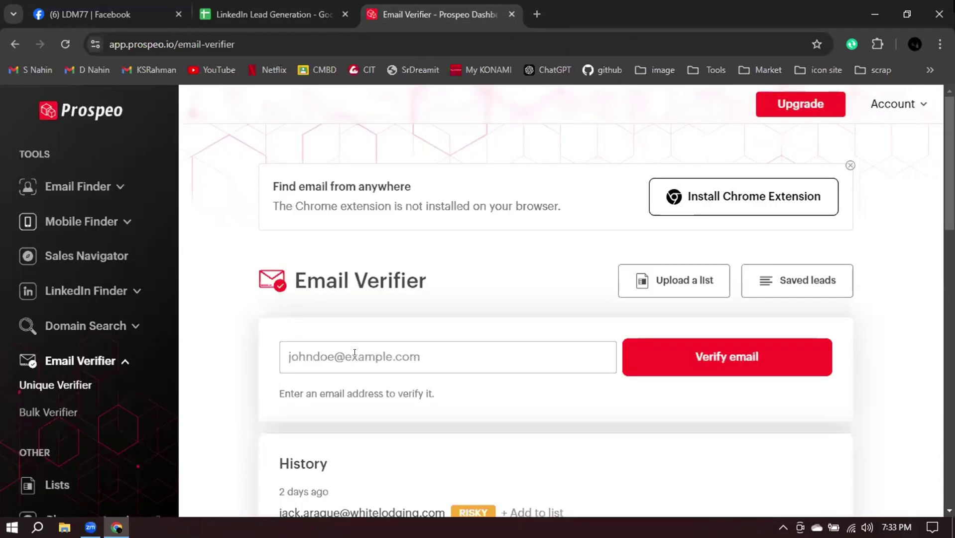
key("ctrl+v")
key("Return")
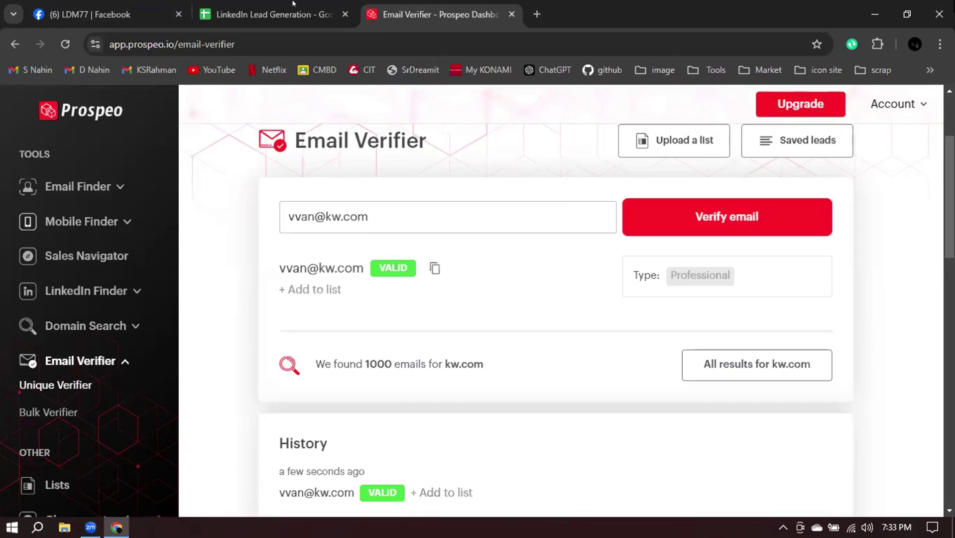
key("ctrl+shift+Tab")
left_click(440, 377)
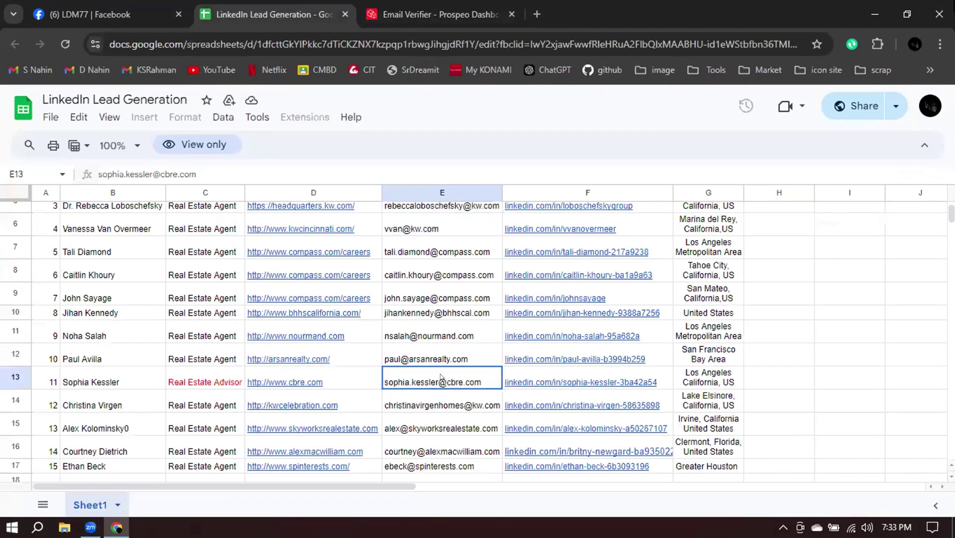
double_click(440, 376)
key("ctrl+a")
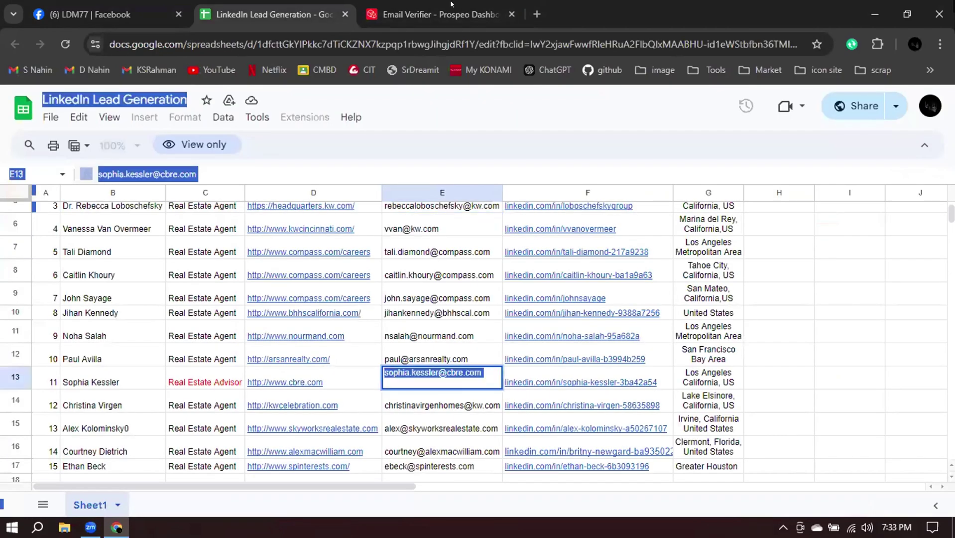
key("ctrl+Tab")
left_click(439, 220)
key("ctrl+a")
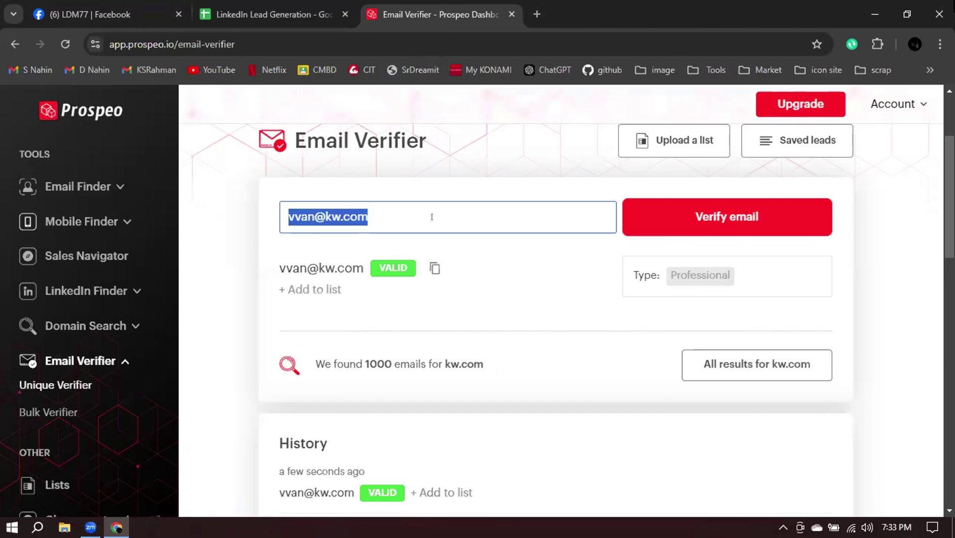
key("ctrl+v")
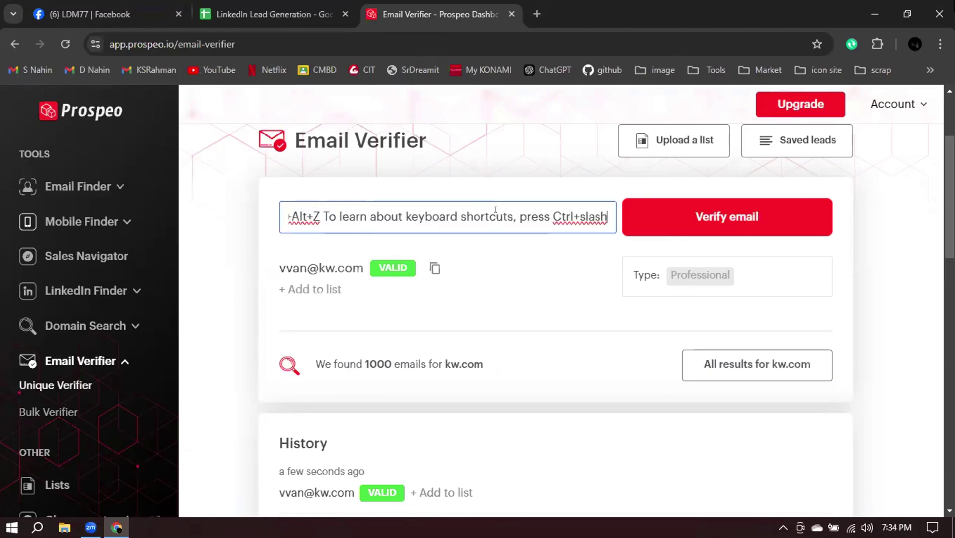
key("ctrl+z")
Copy only the e-mail address from cell E13 of the sheet and verify it in Prospeo's Email Verifier.
key("ctrl+shift+Tab")
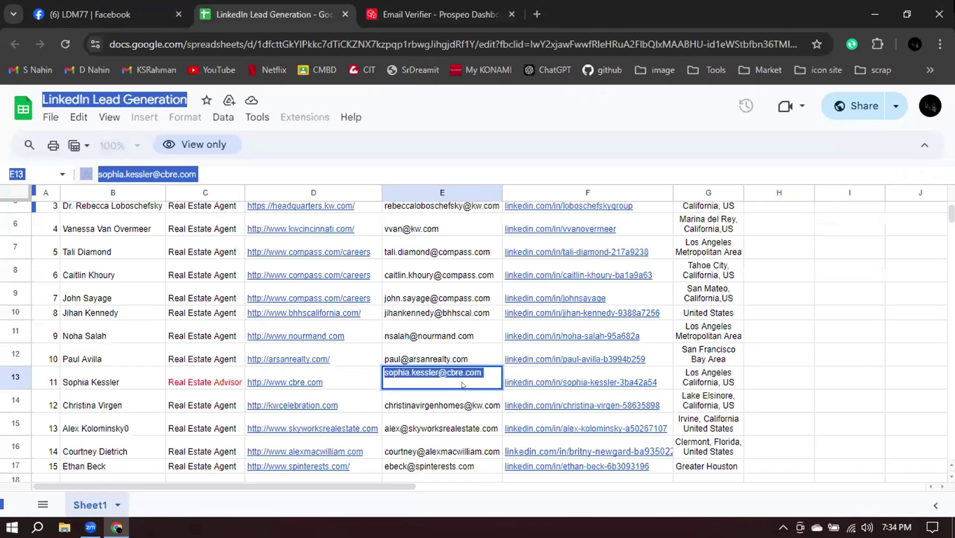
left_click(461, 373)
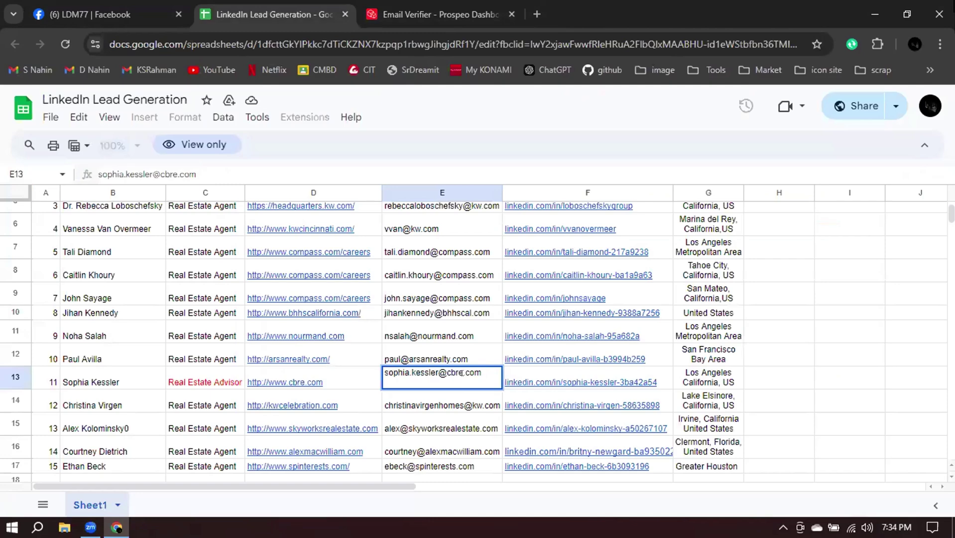
triple_click(461, 372)
key("ctrl+c")
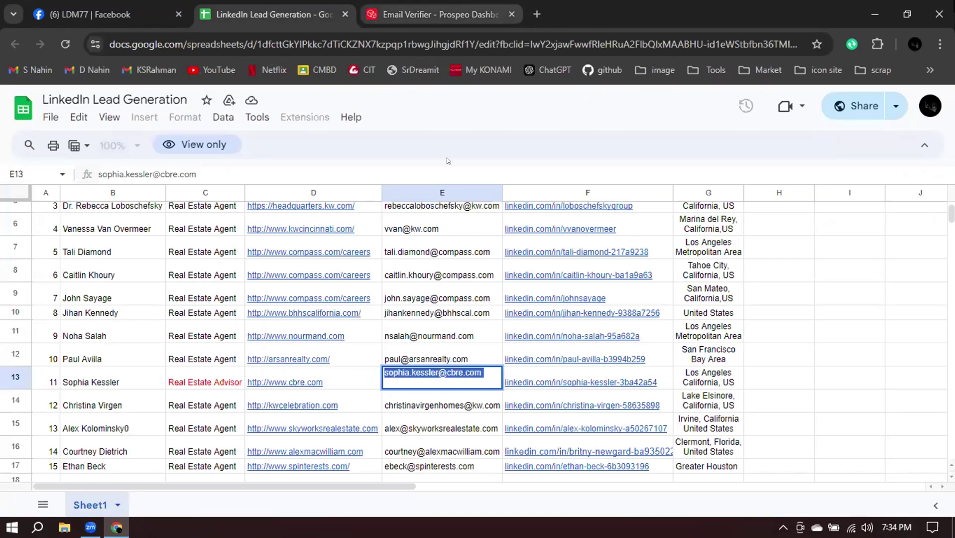
left_click(448, 15)
key("ctrl+v")
left_click(741, 219)
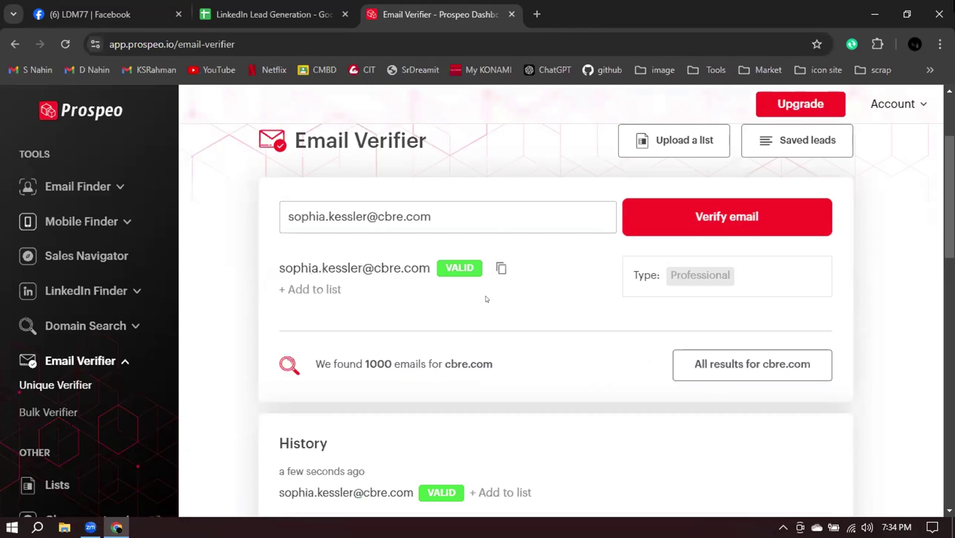
Copy the last lead's e-mail address from cell E17 of the sheet and verify it in Prospeo's Email Verifier.
left_click(268, 13)
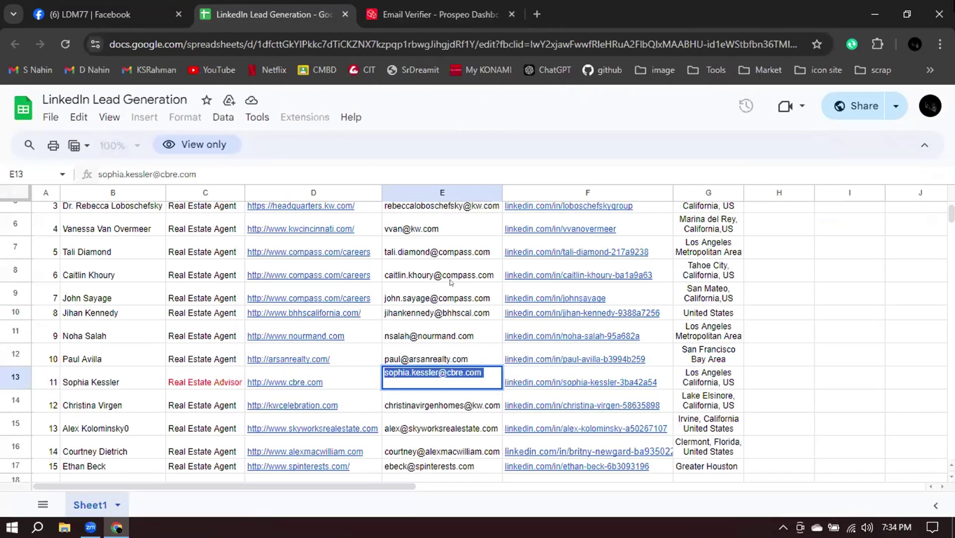
left_click(449, 301)
scroll(463, 343, "down", 3)
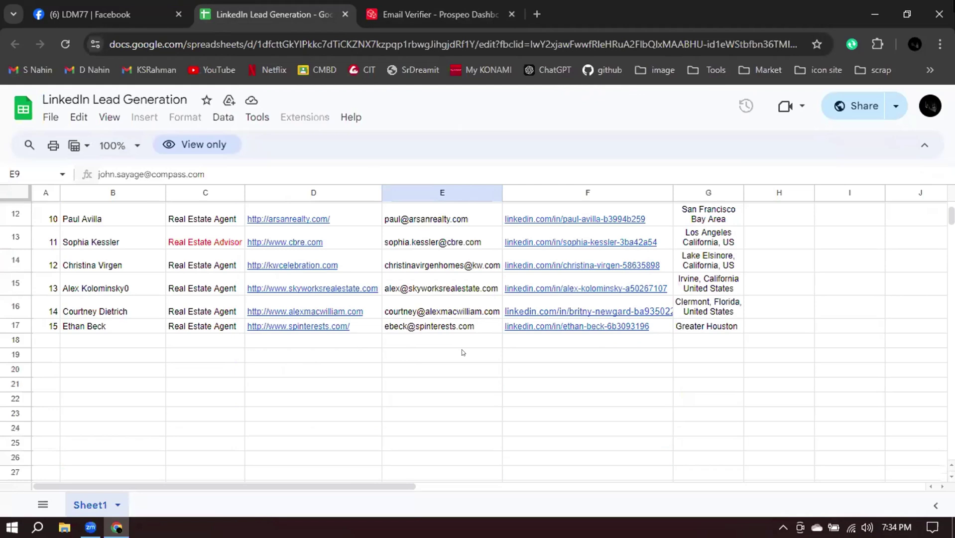
left_click(440, 323)
double_click(440, 323)
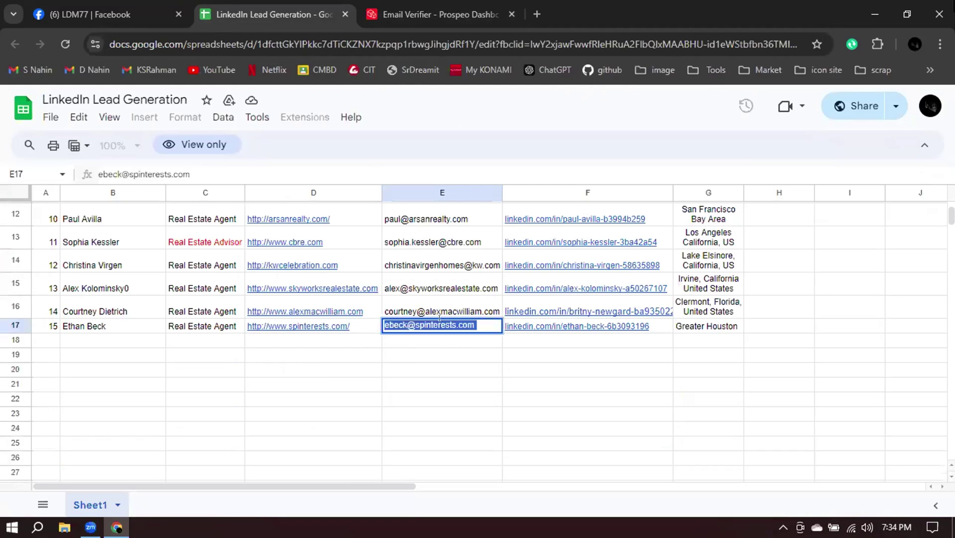
left_click(414, 15)
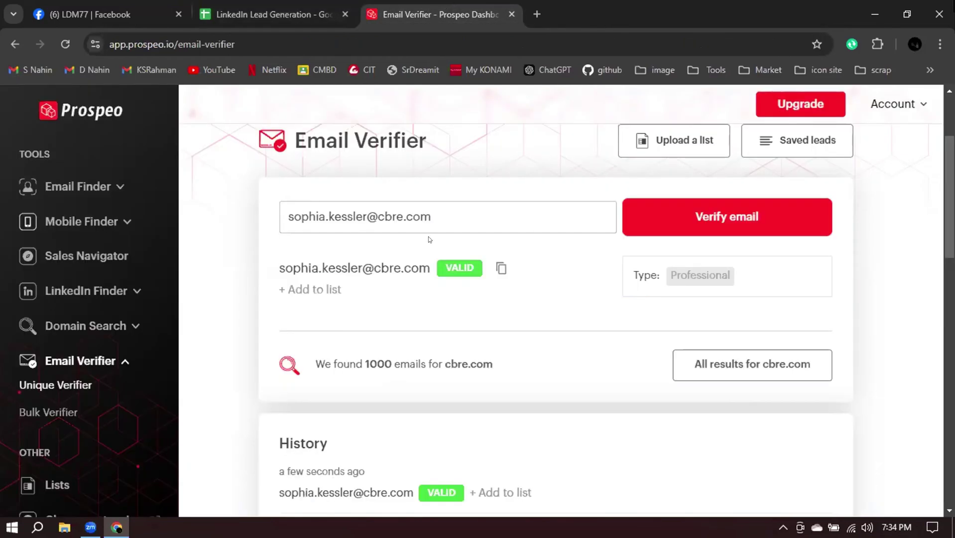
left_click(432, 208)
key("ctrl+a")
key("ctrl+v")
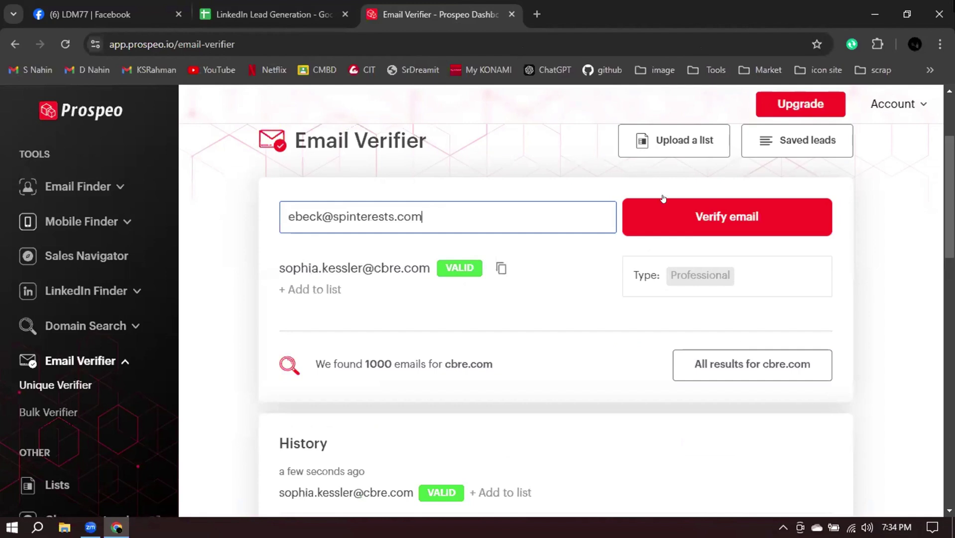
left_click(670, 215)
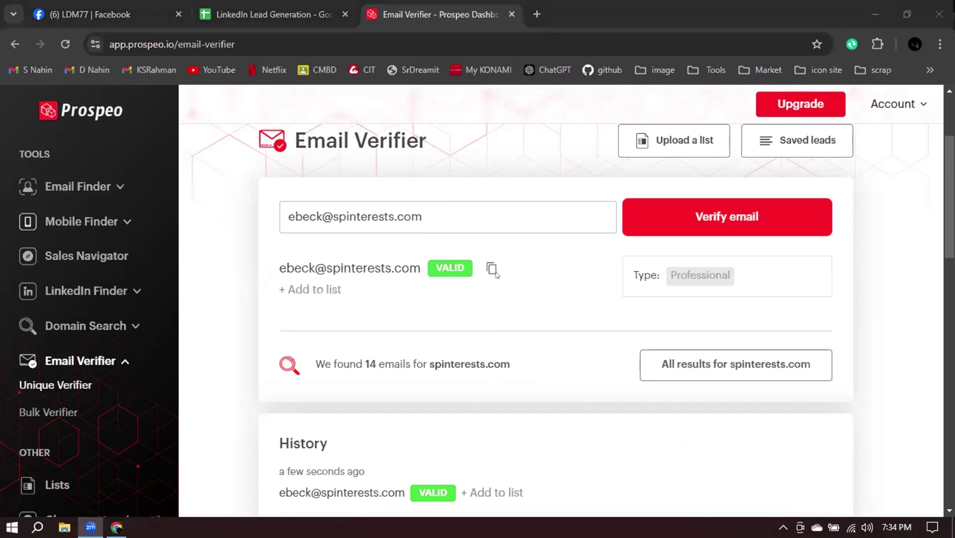
Close the lead sheet without saving along with the other open tabs, keep one blank tab, and minimise the browser window.
left_click(534, 12)
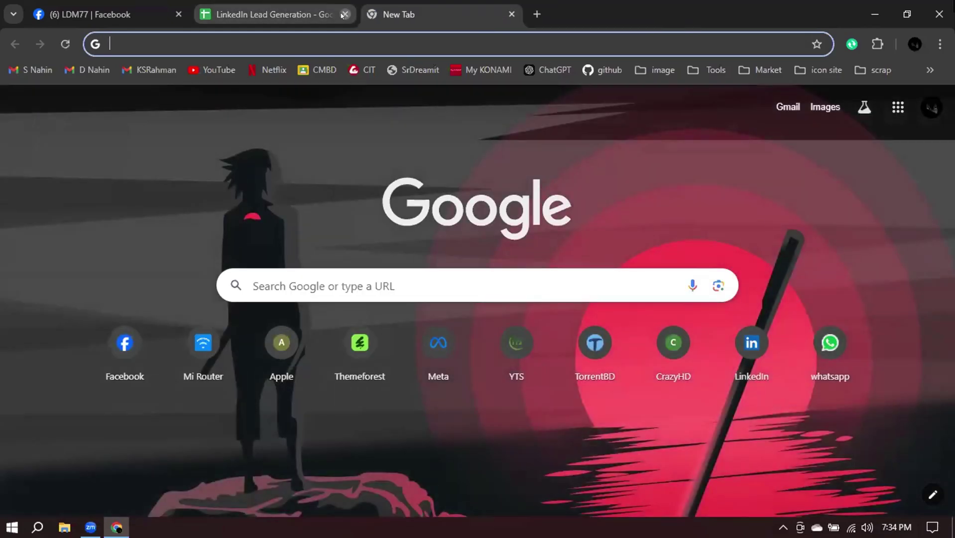
left_click(345, 14)
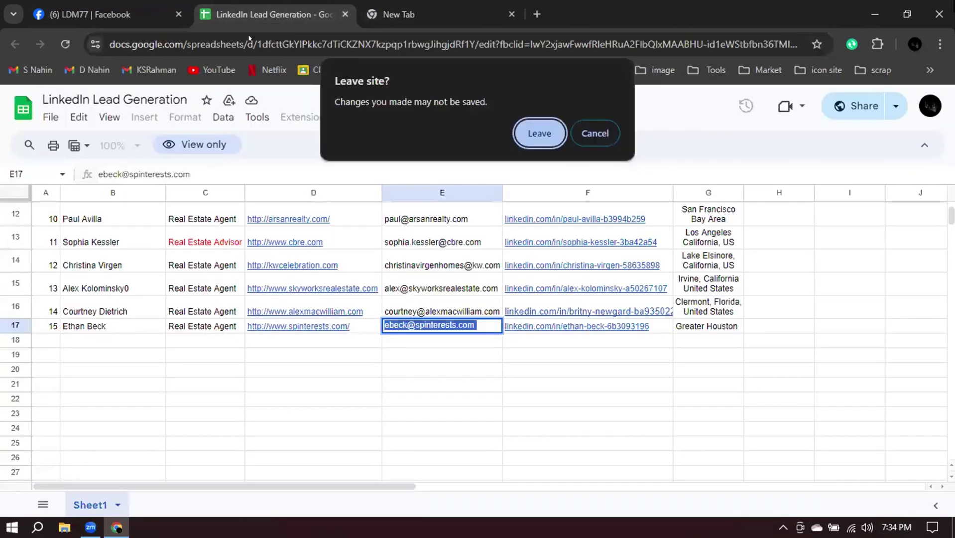
left_click(593, 139)
left_click(345, 15)
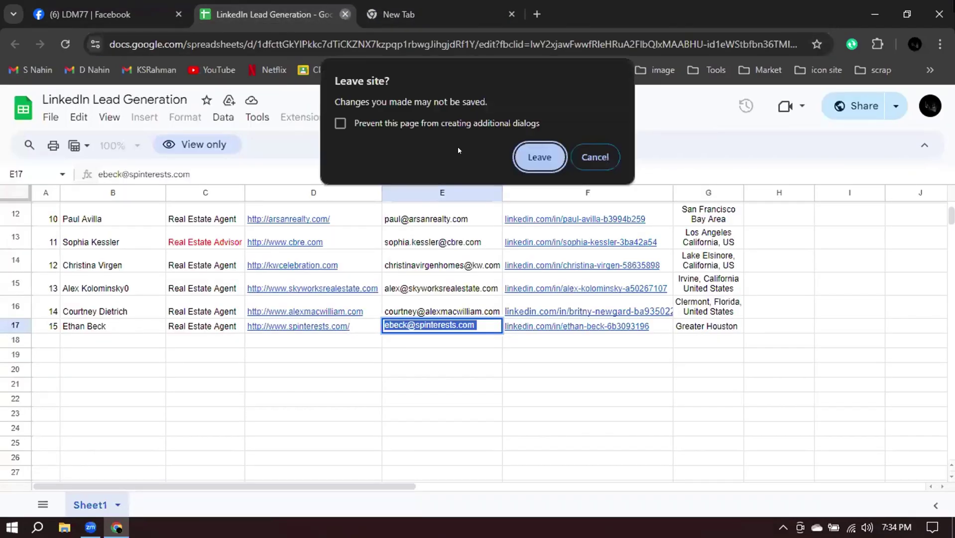
left_click(539, 157)
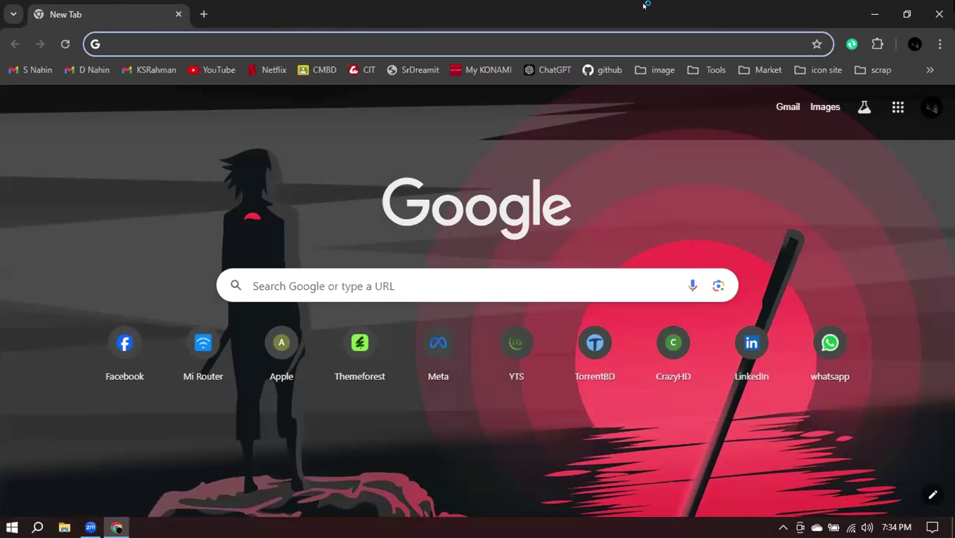
left_click(874, 14)
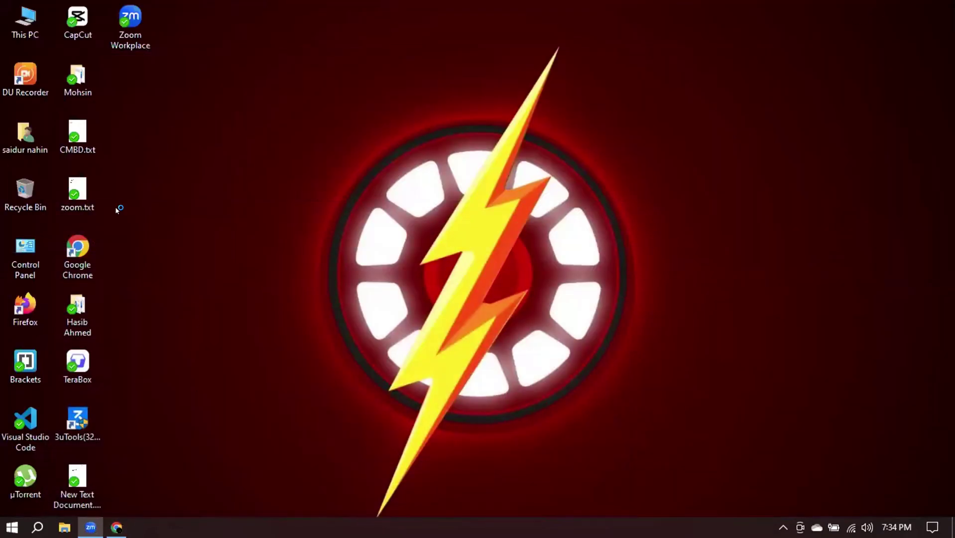
Launch Chrome from the desktop with the red-photo profile in the same row as the WordPress profile, and maximise its window.
double_click(71, 249)
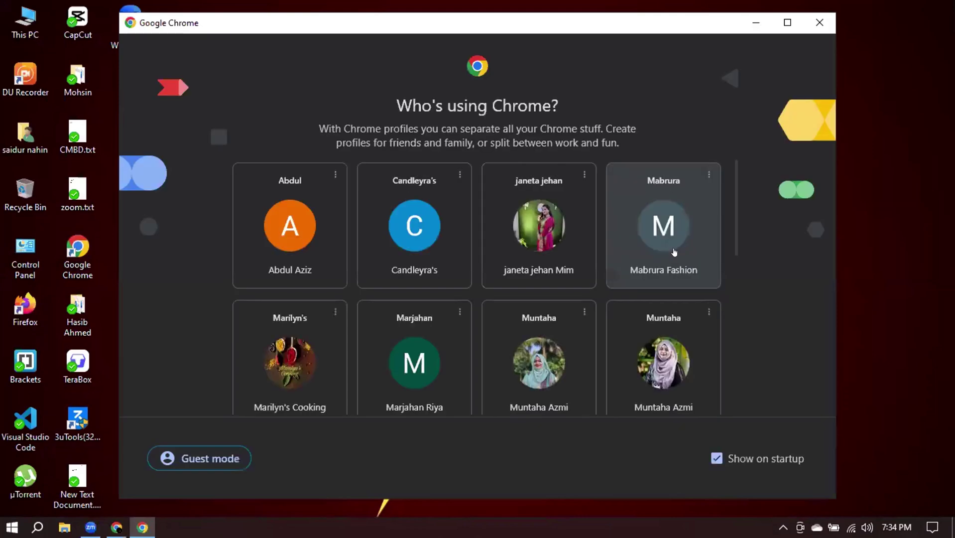
scroll(677, 252, "down", 3)
scroll(706, 264, "down", 4)
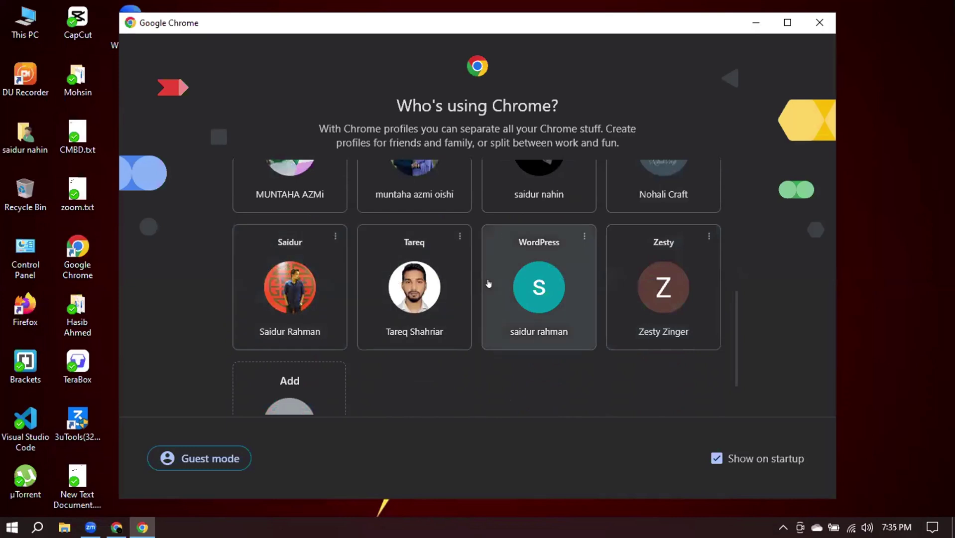
left_click(293, 296)
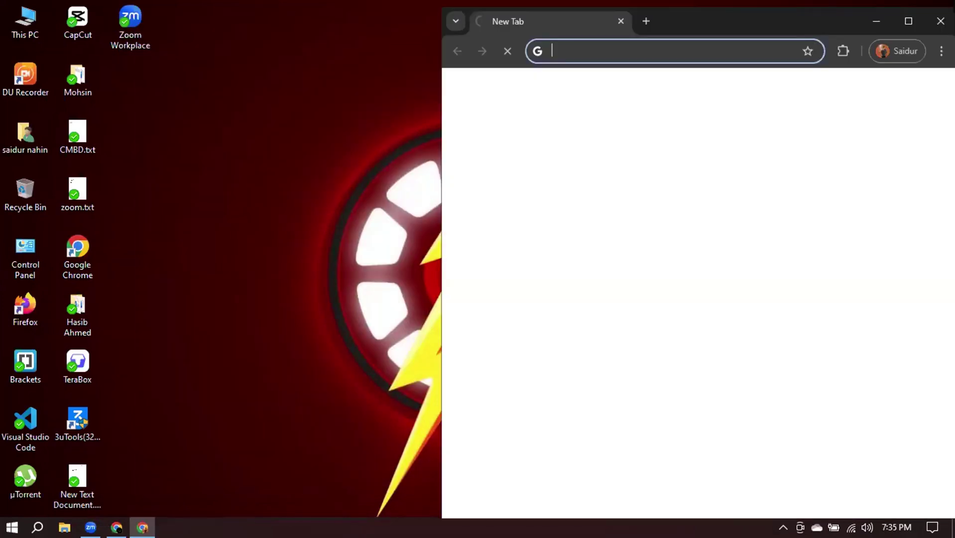
left_click(908, 20)
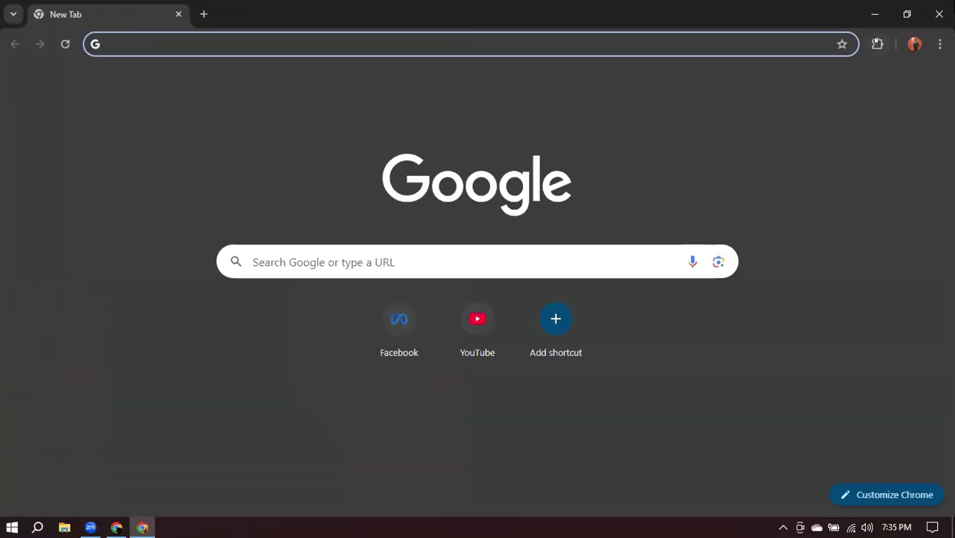
Examine the extensions installed in this Chrome profile, then swap the Extensions page for a blank tab.
left_click(877, 44)
left_click(723, 217)
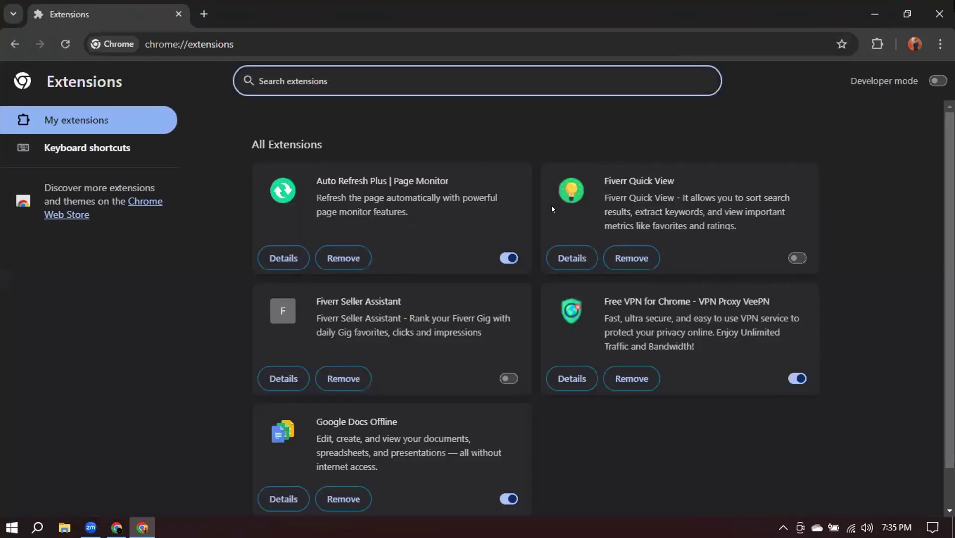
scroll(552, 209, "down", 2)
scroll(552, 209, "up", 2)
left_click(204, 14)
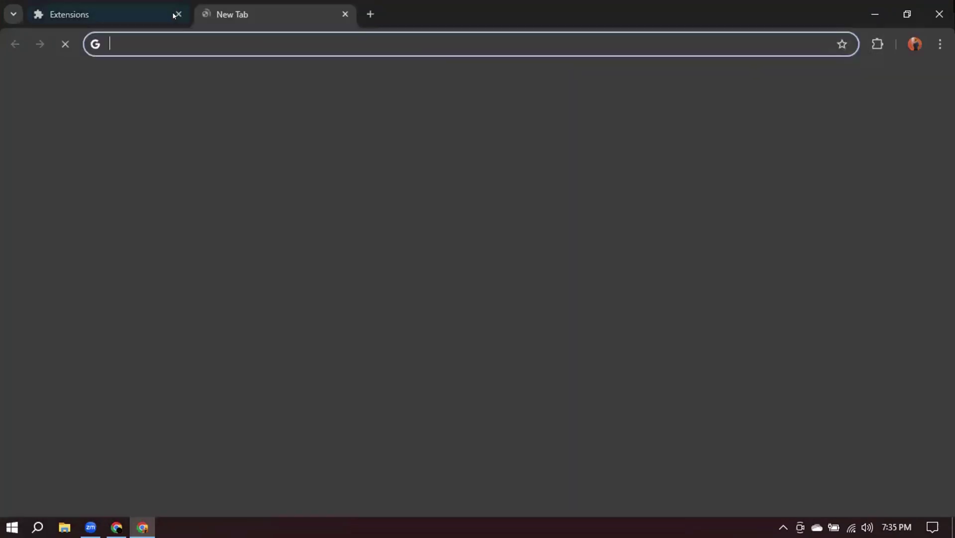
left_click(654, 128)
Search Google for "instant data scraper".
left_click(254, 39)
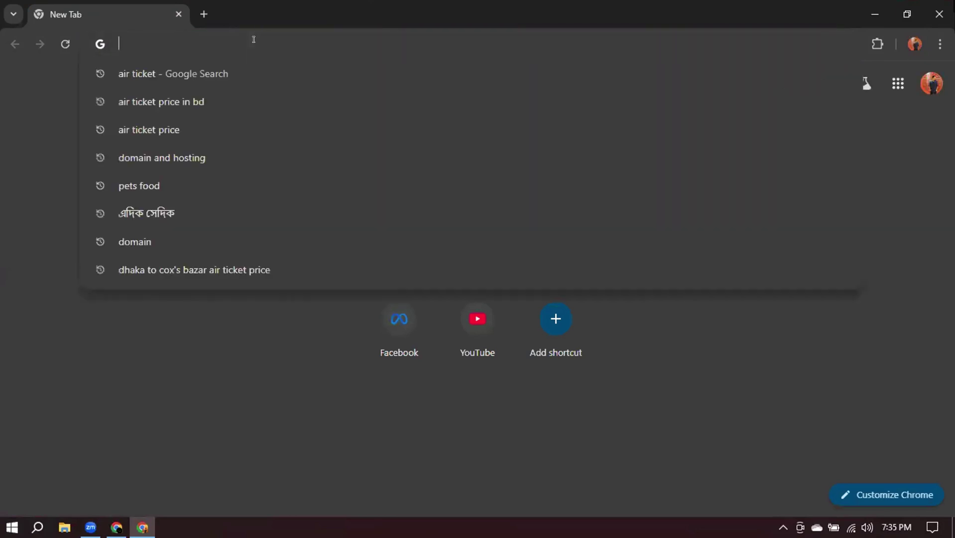
type("intan")
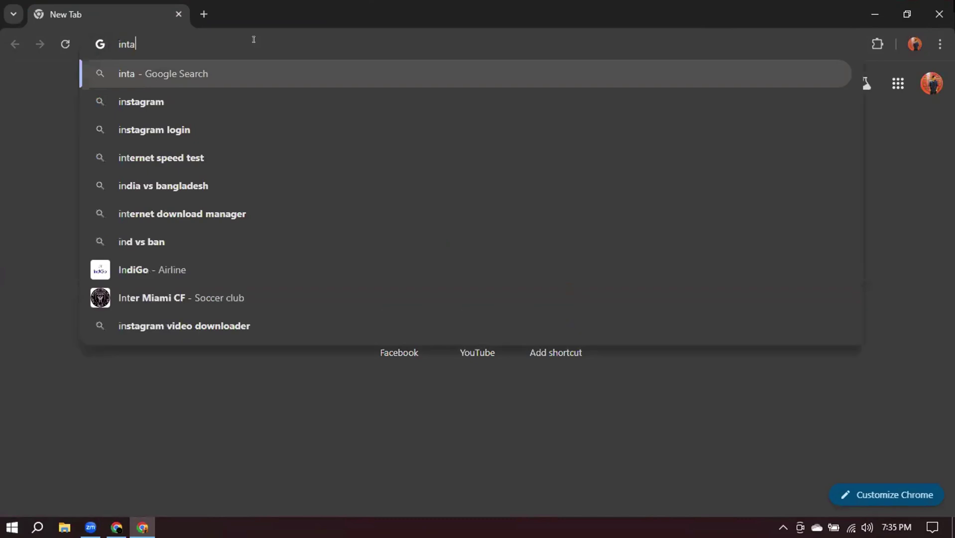
key("BackSpace")
key("BackSpace")
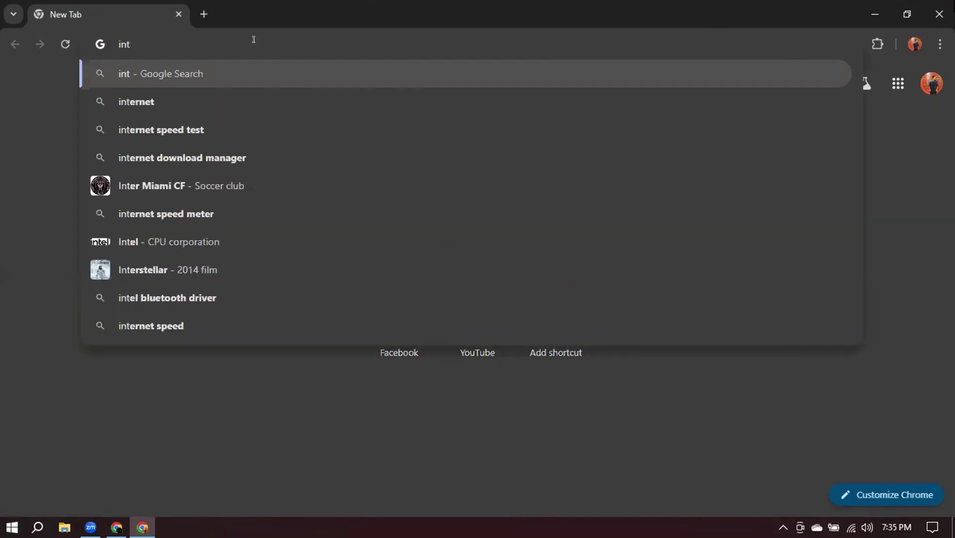
key("BackSpace")
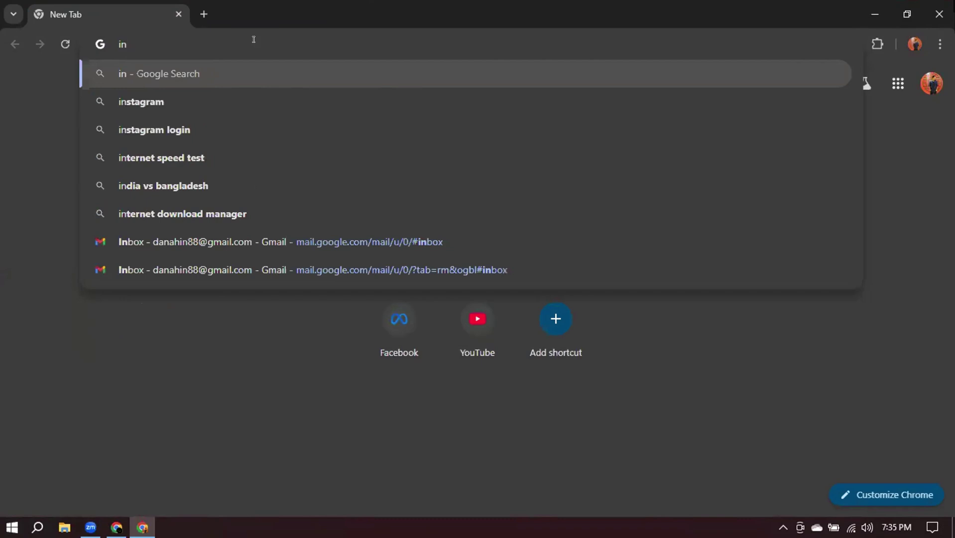
type("tanr")
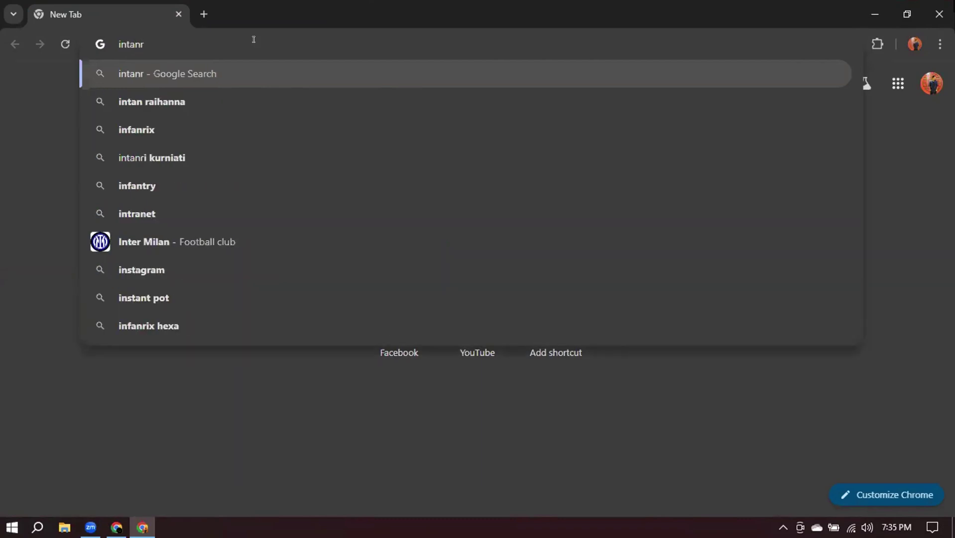
key("BackSpace")
type("t")
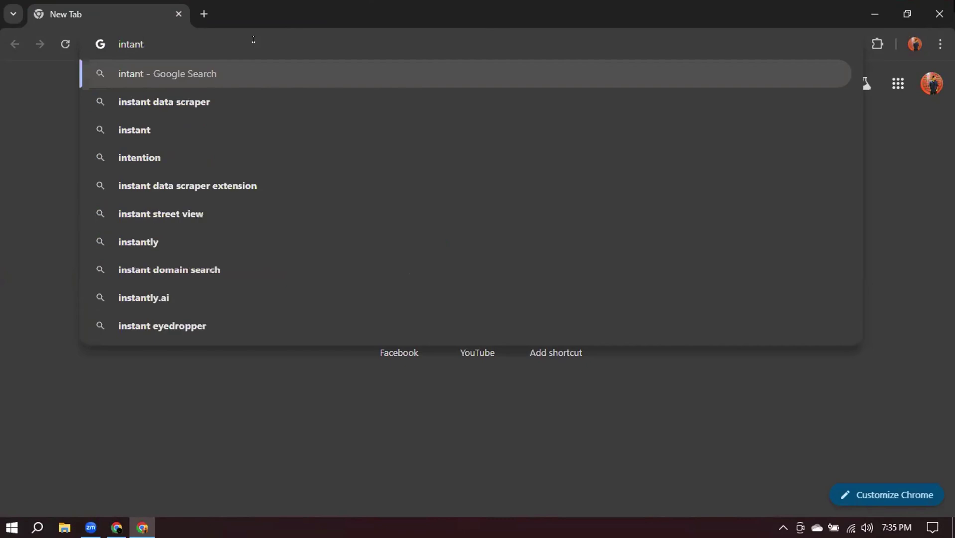
key("Down")
key("Return")
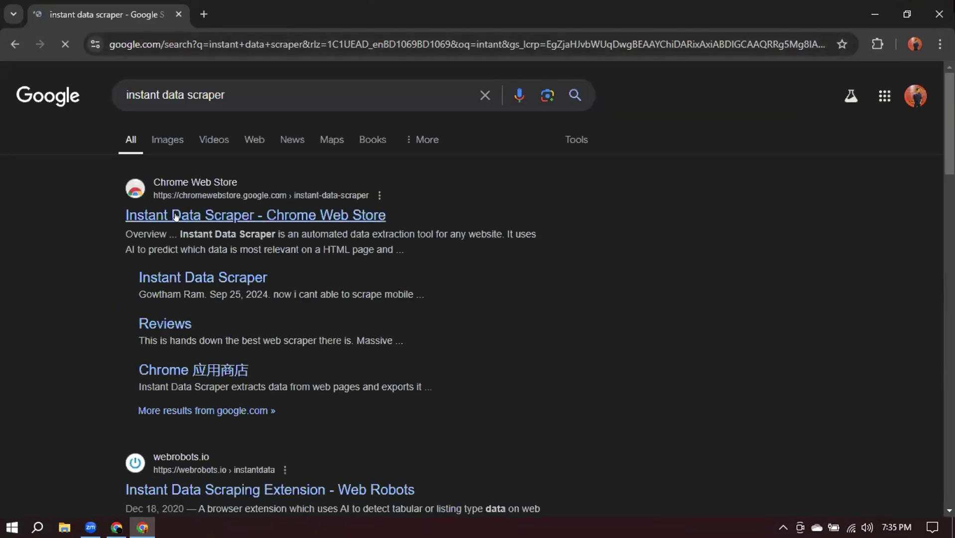
Install the Instant Data Scraper extension from its Chrome Web Store page.
left_click(241, 216)
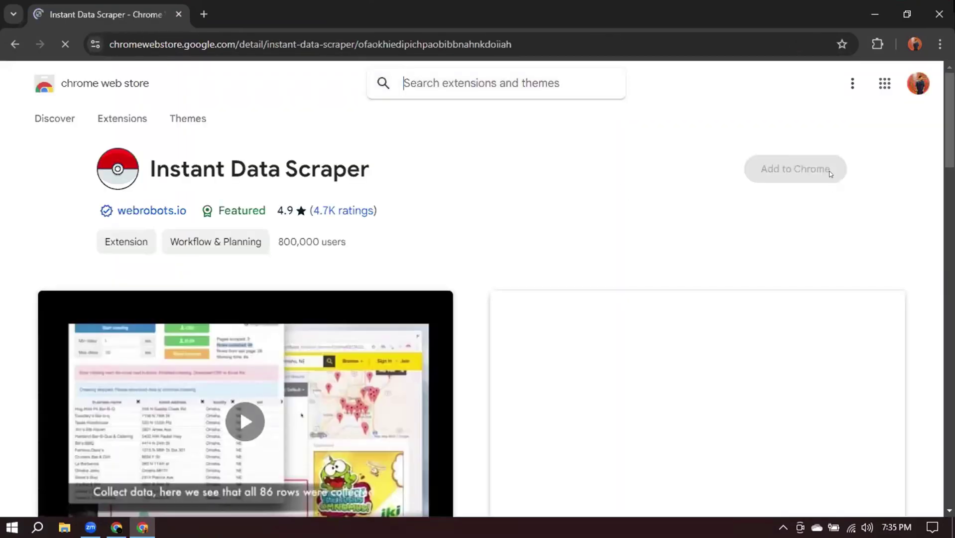
left_click(789, 170)
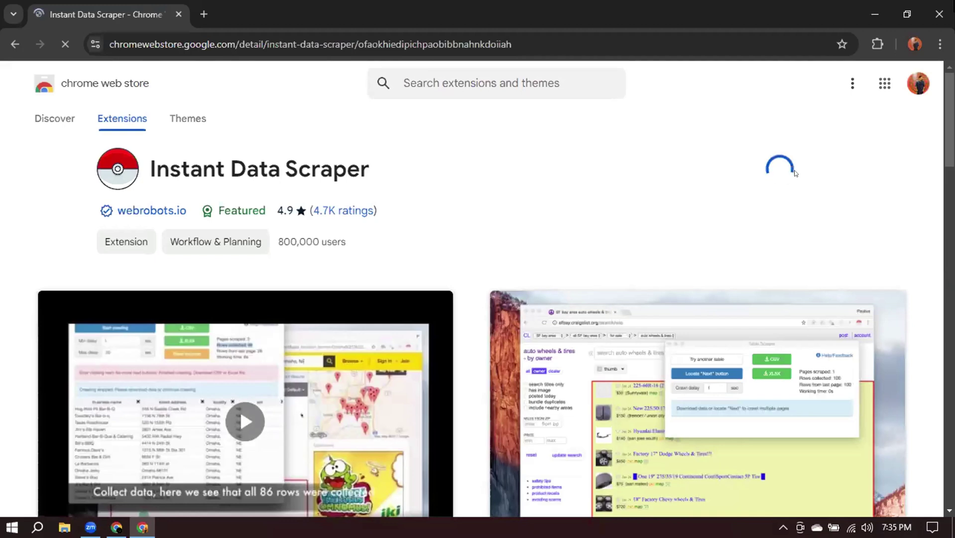
left_click(523, 169)
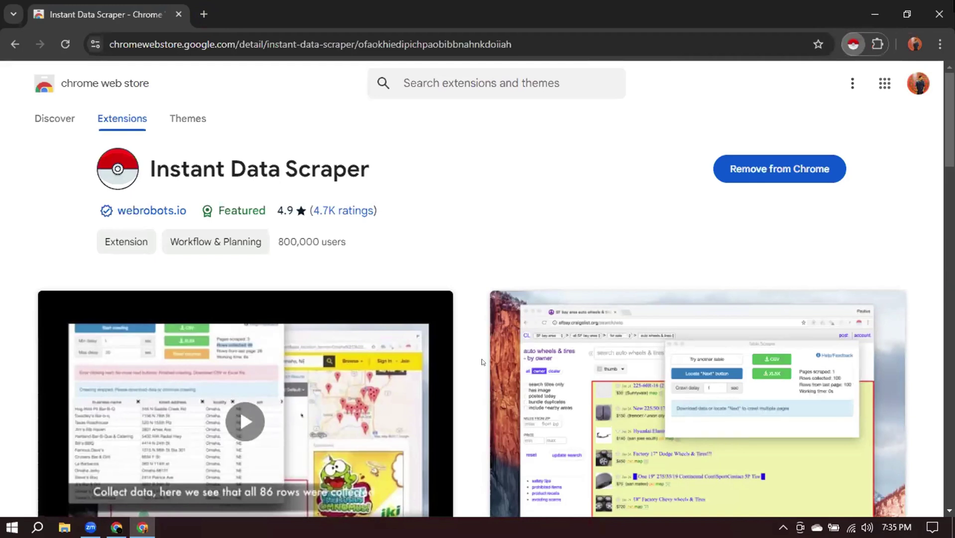
Open the a2zbookmarking.com website in a blank tab.
left_click(206, 14)
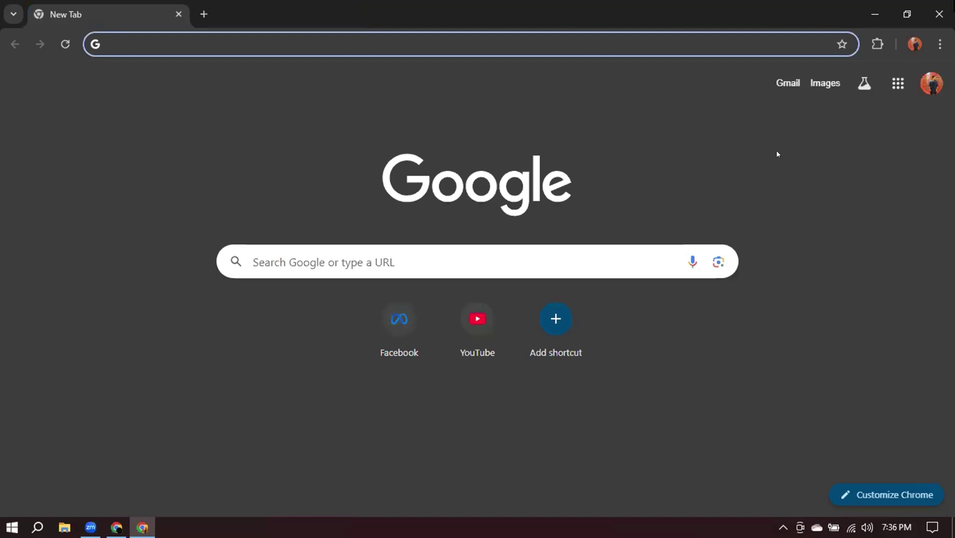
type("a2zb")
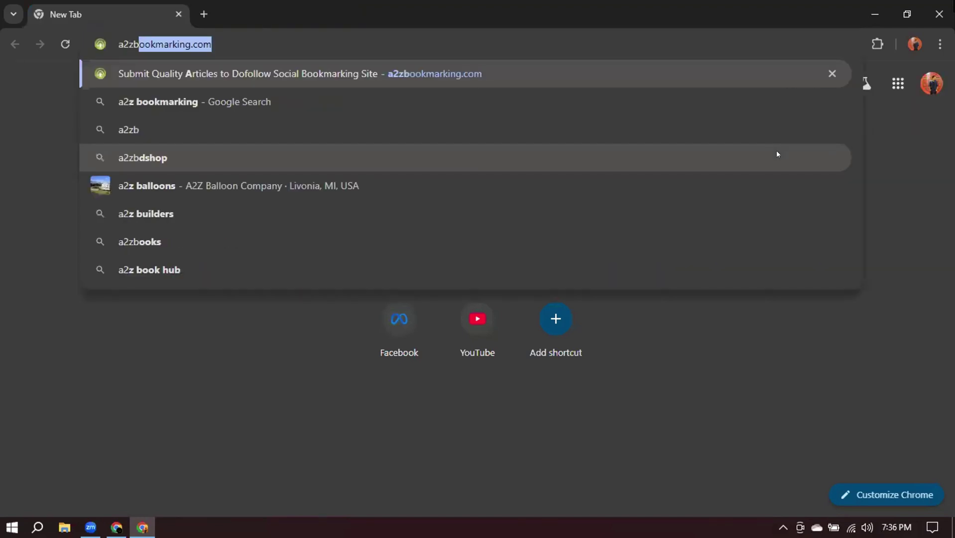
type("ookmarking.com")
key("Return")
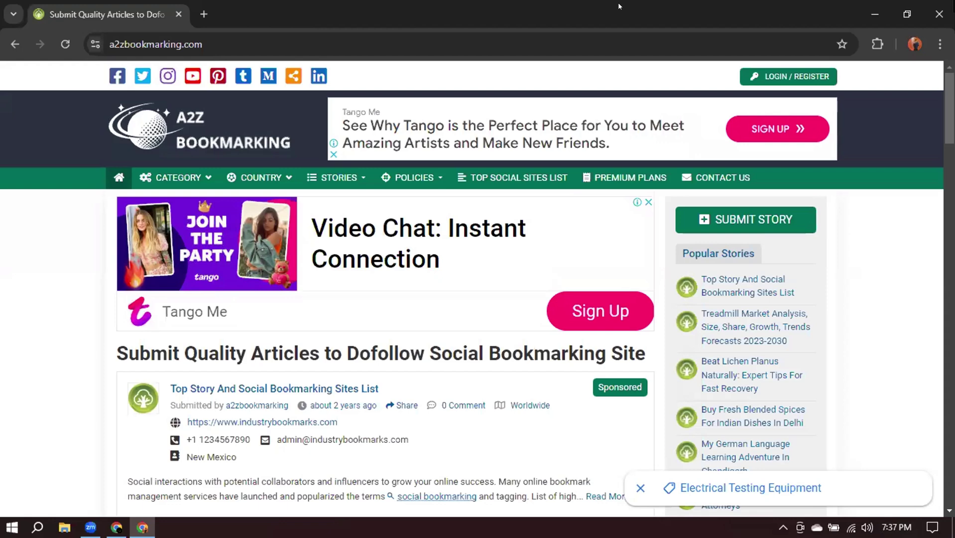
Open the Fashion & Jewelry category on A2Z Bookmarking and dismiss the full-page ad.
mouse_move(182, 177)
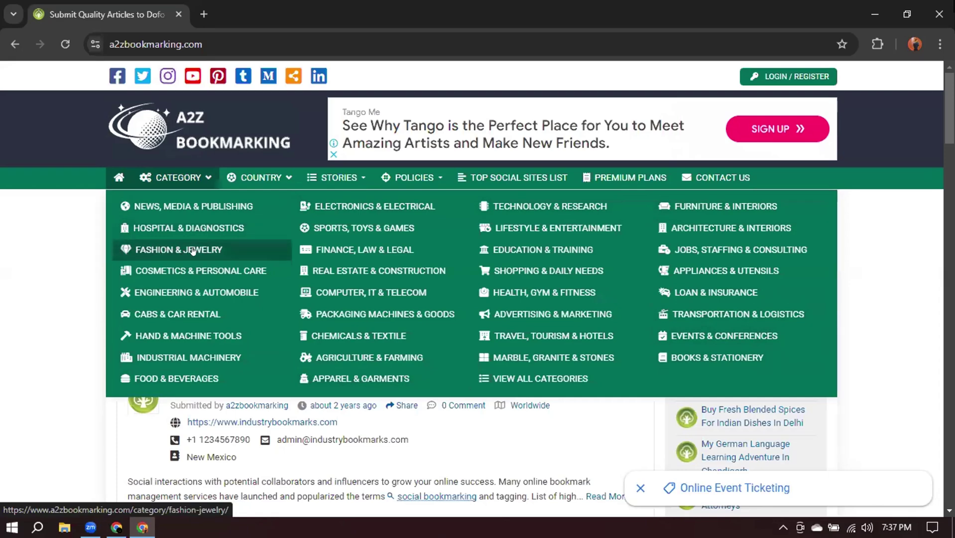
left_click(193, 250)
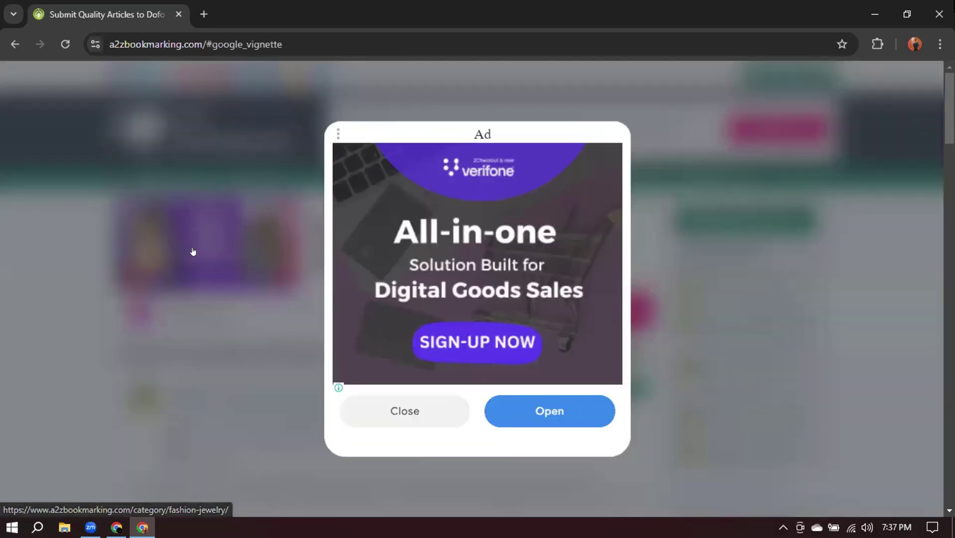
left_click(406, 411)
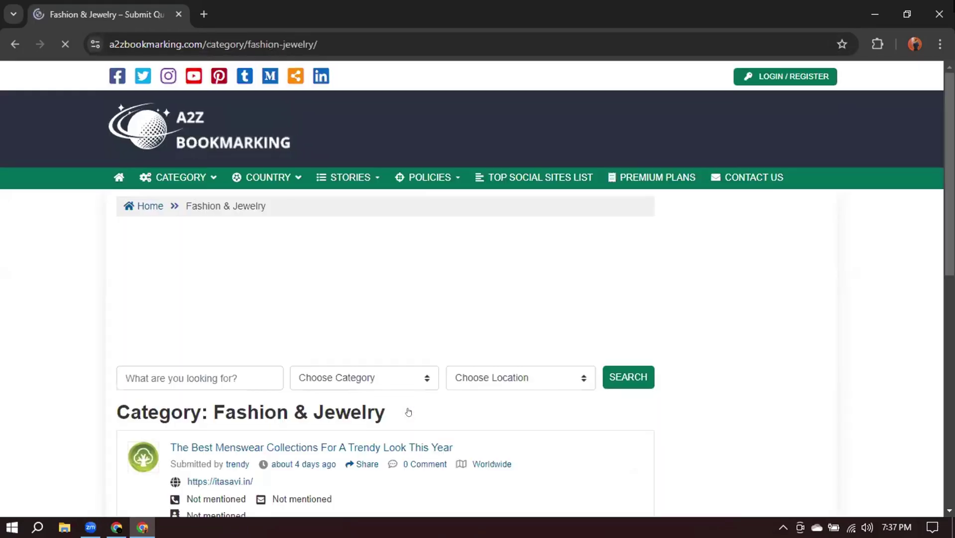
Search the stories with the category Fashion & Jewelry and the location United States of America.
scroll(526, 229, "down", 1)
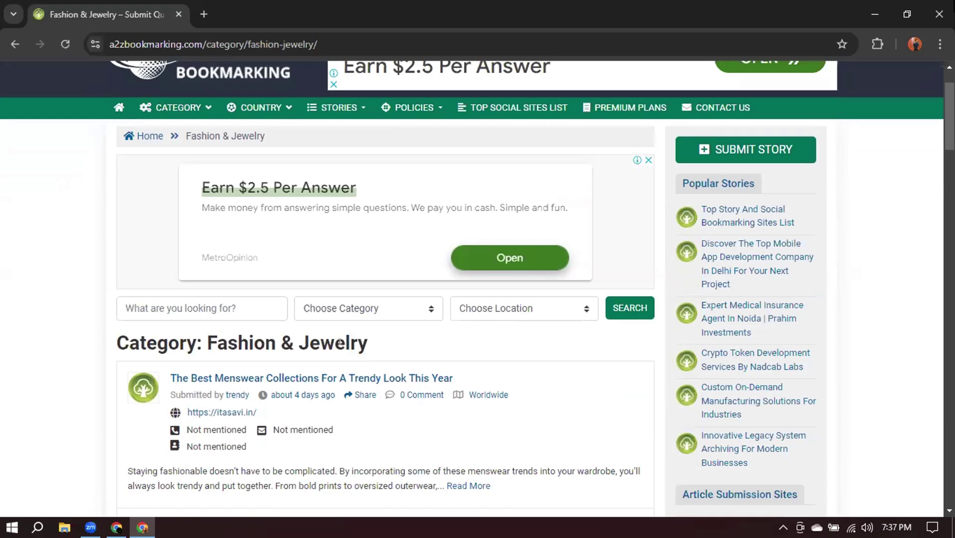
left_click(508, 309)
scroll(513, 192, "down", 20)
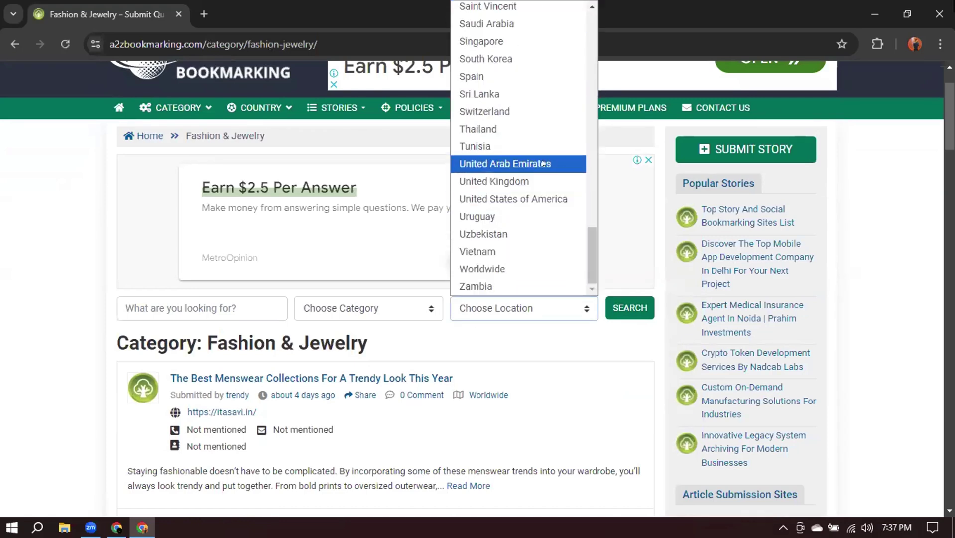
left_click(507, 198)
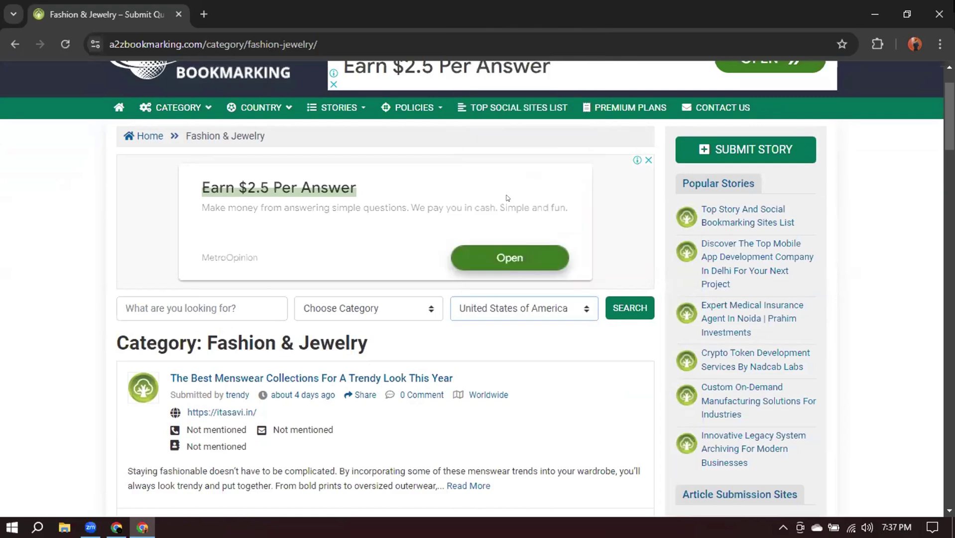
left_click(355, 319)
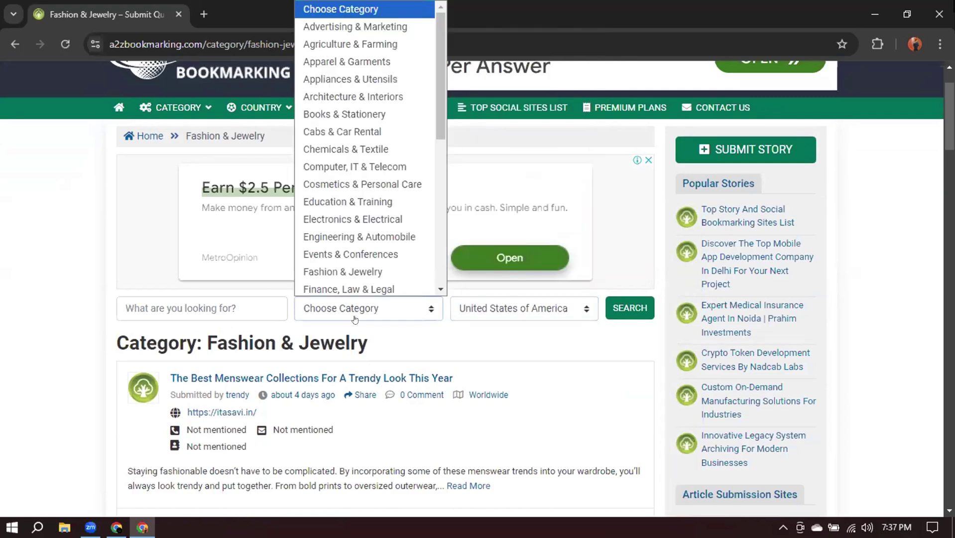
left_click(336, 268)
left_click(628, 309)
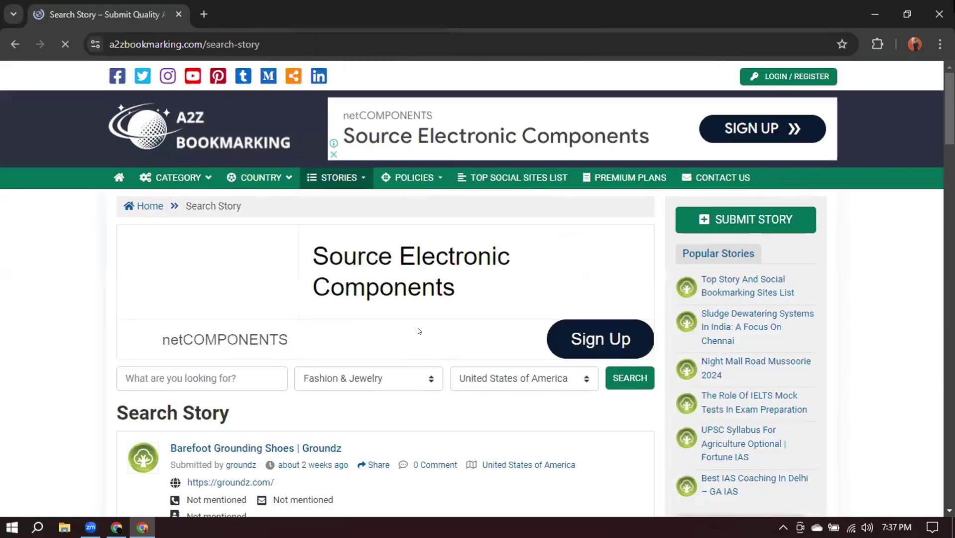
Examine the website, phone, e-mail and address details in the search results, especially in the Chrome Hearts hats listing.
scroll(39, 411, "down", 4)
left_click(19, 419)
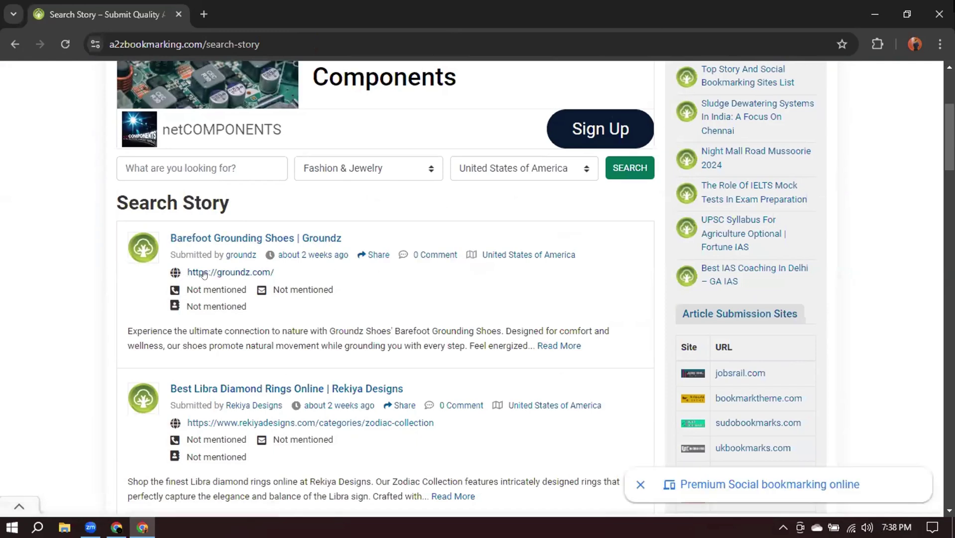
left_click_drag(182, 285, 227, 286)
scroll(182, 240, "down", 7)
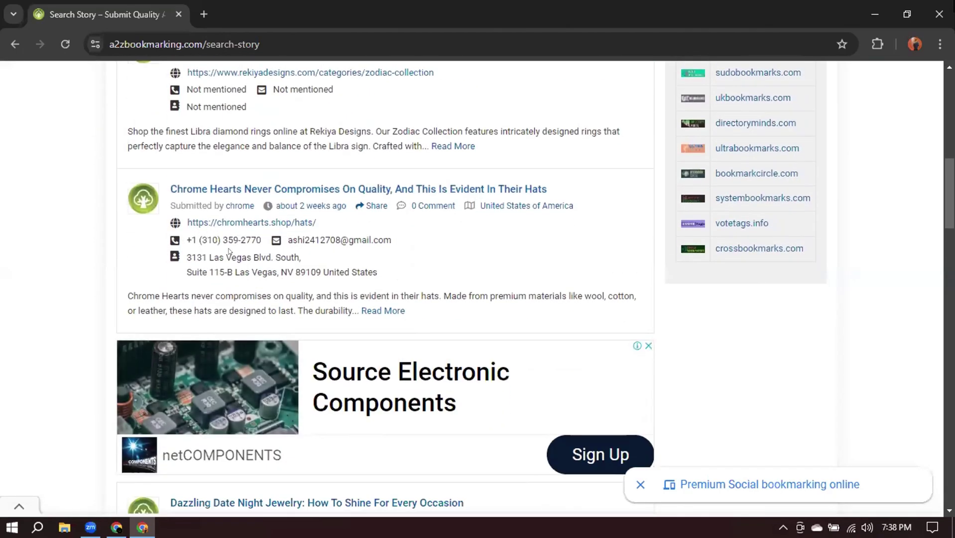
left_click_drag(239, 239, 393, 240)
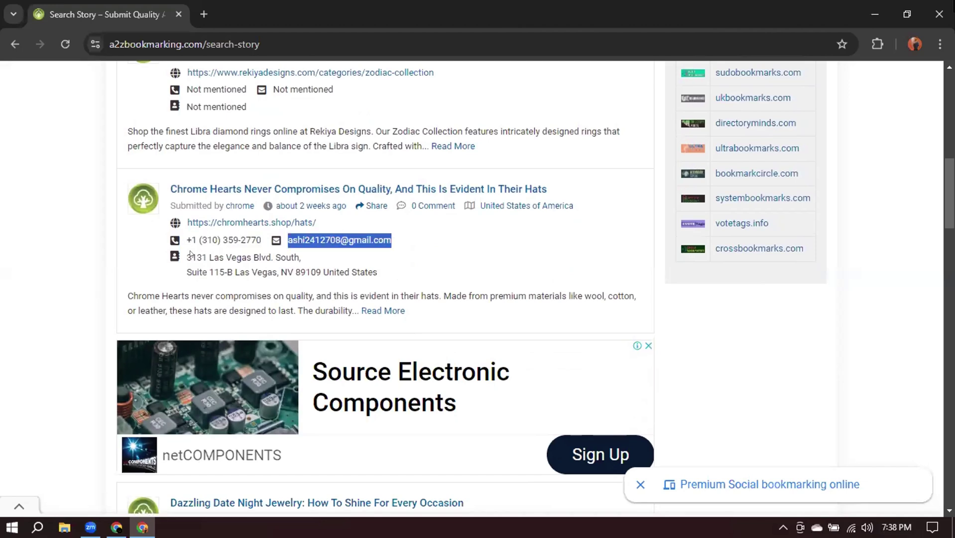
left_click_drag(187, 257, 306, 261)
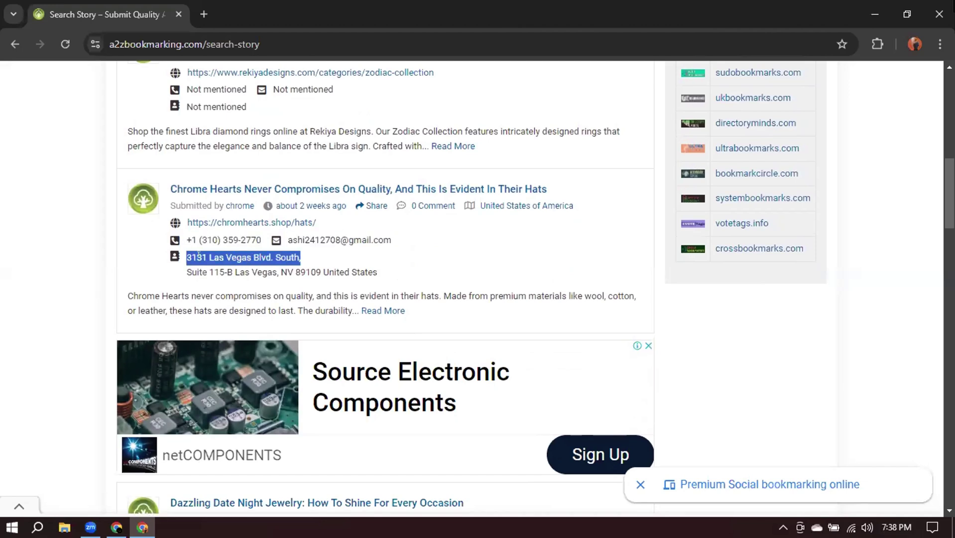
left_click(316, 264)
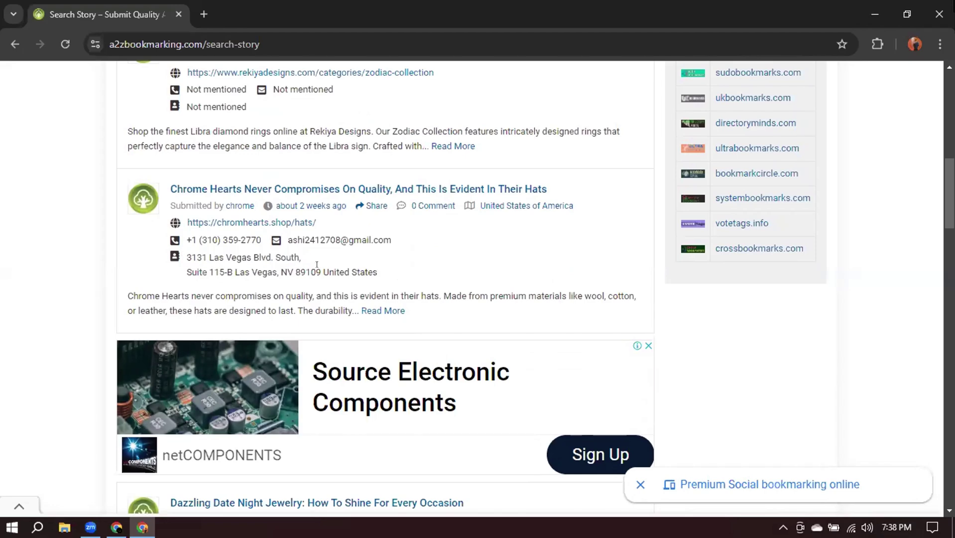
left_click_drag(323, 272, 395, 274)
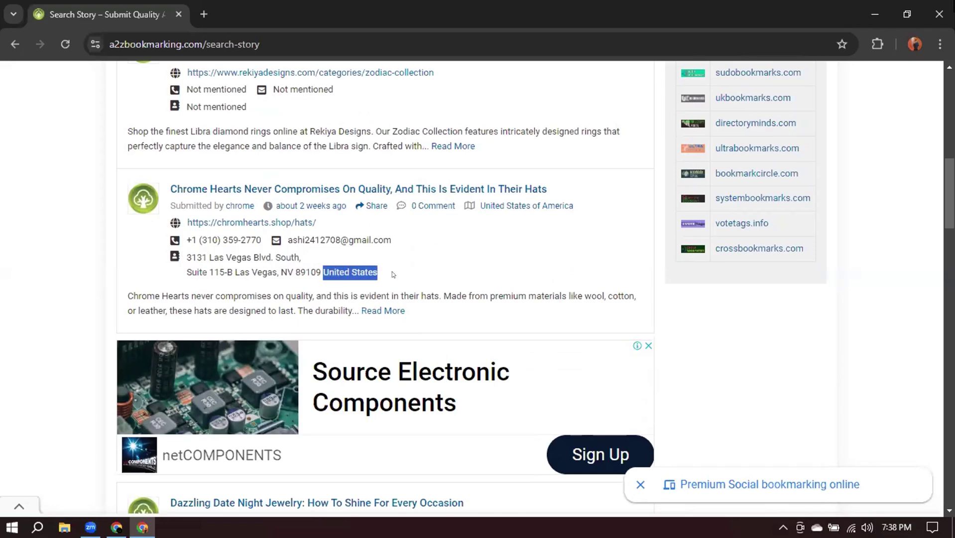
scroll(332, 308, "down", 7)
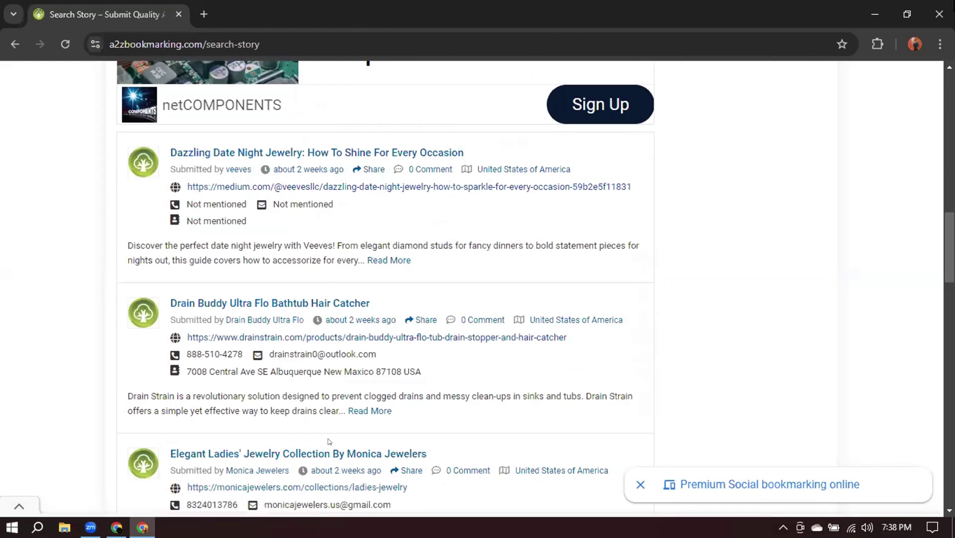
Open Google Sheets in a new tab and create a blank spreadsheet.
left_click(204, 3)
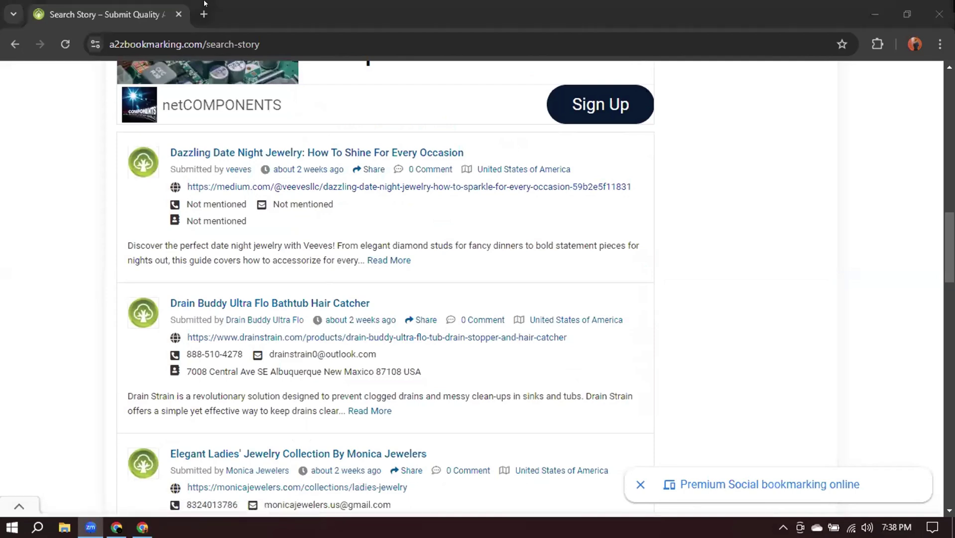
left_click(203, 14)
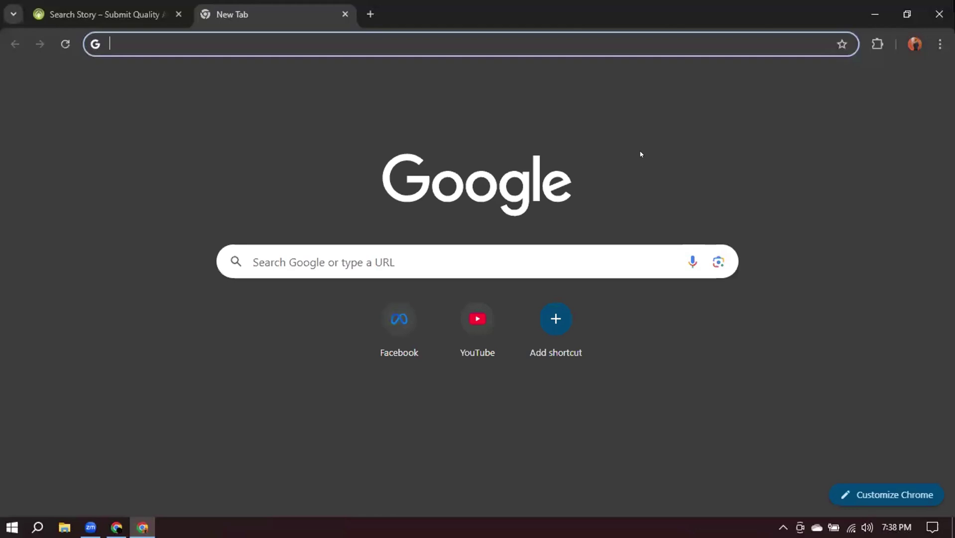
left_click(898, 83)
scroll(853, 194, "down", 3)
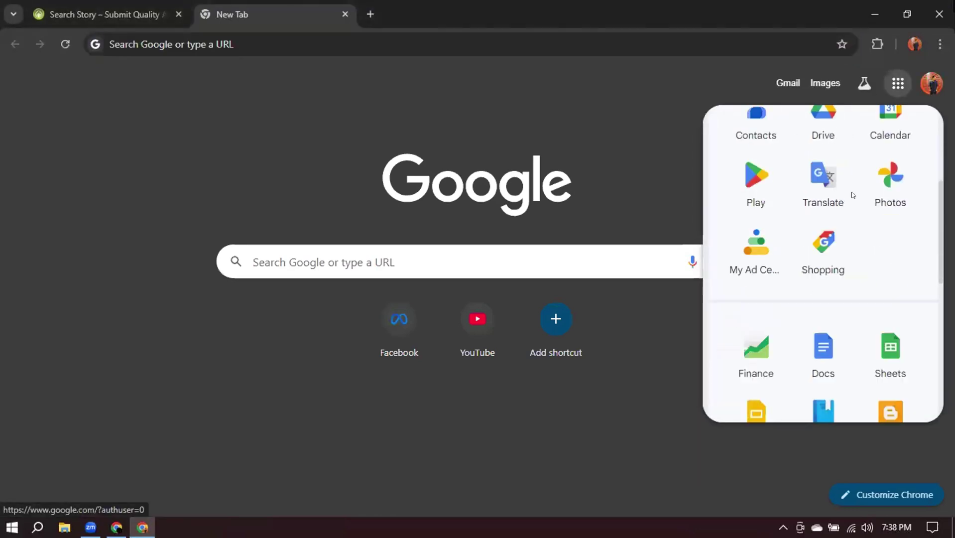
scroll(852, 195, "up", 5)
scroll(886, 218, "down", 9)
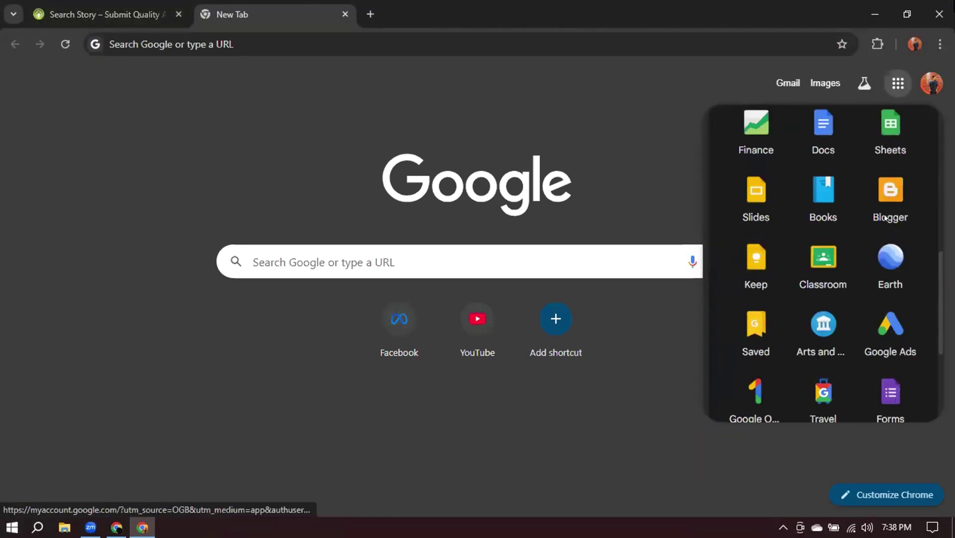
scroll(889, 199, "up", 1)
left_click(890, 185)
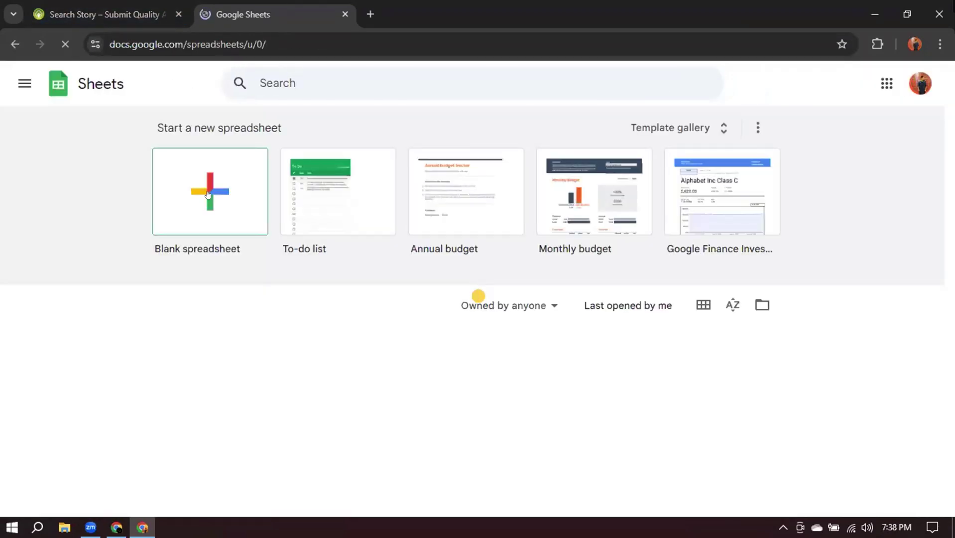
Return to the A2Z Bookmarking results and highlight the title "Dazzling Date Night Jewelry: How To Shine For Every Occasion".
left_click(99, 14)
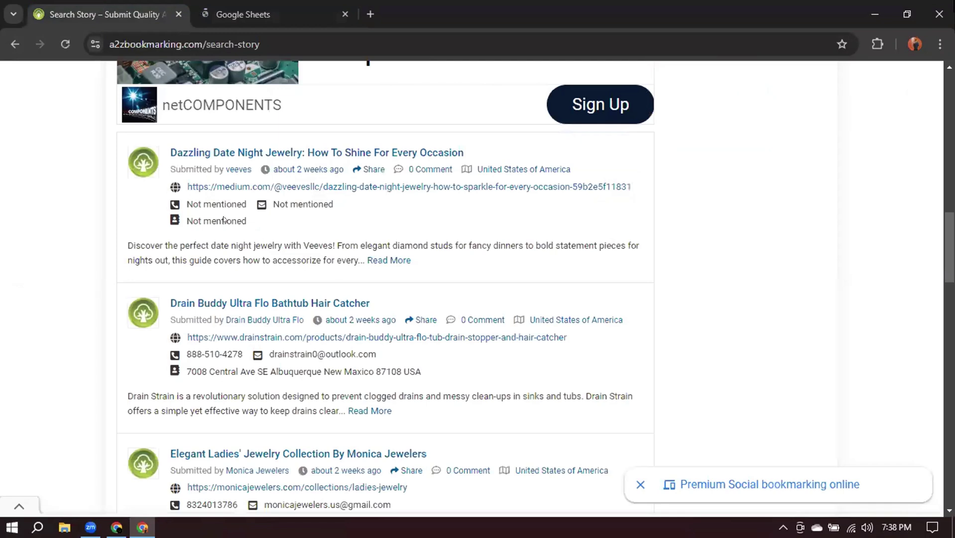
left_click_drag(170, 152, 263, 152)
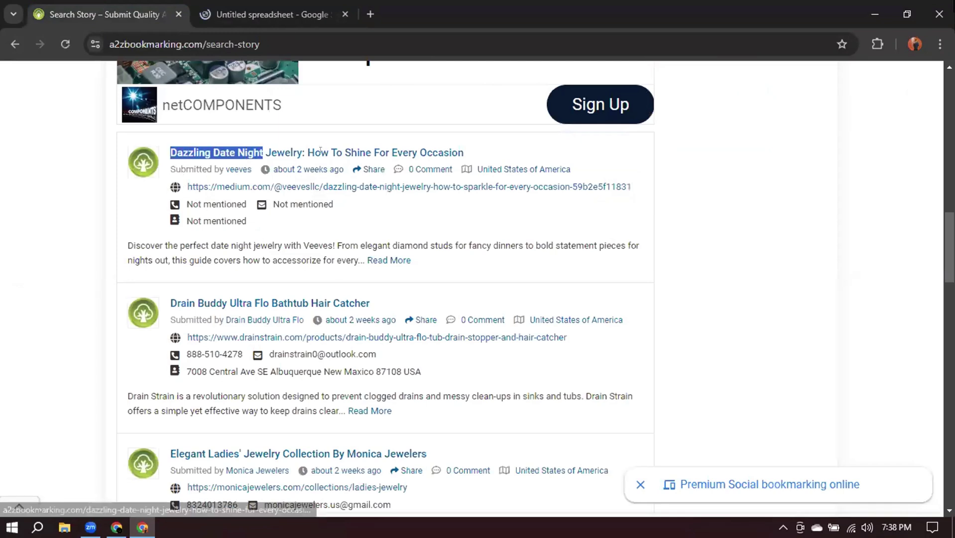
left_click_drag(320, 150, 486, 153)
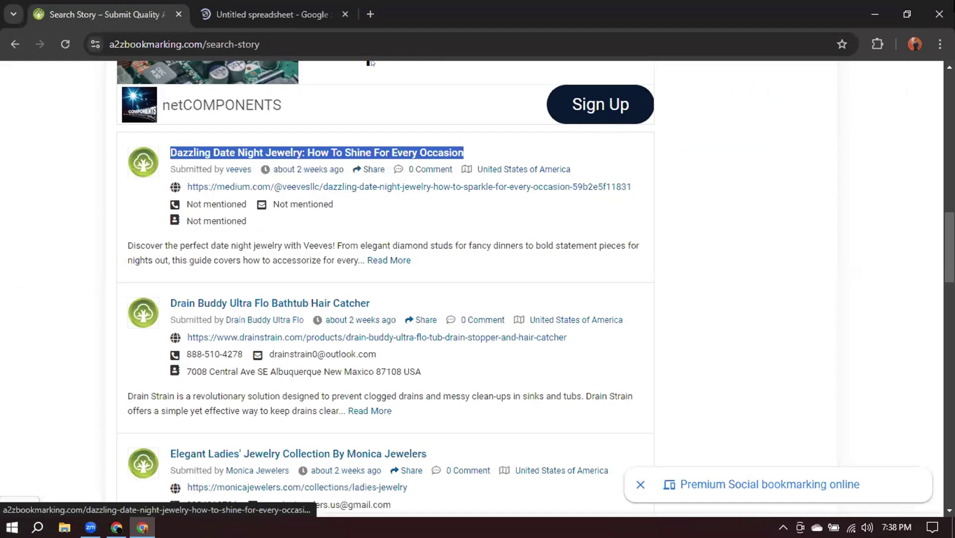
Switch to the untitled spreadsheet and dismiss its Tables sidebar and the data extraction notice.
left_click(269, 6)
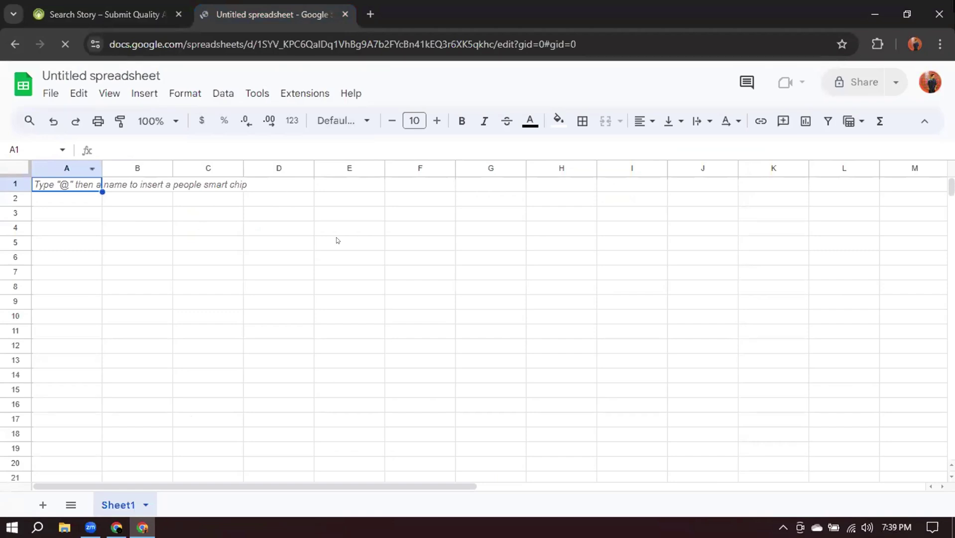
left_click(141, 73)
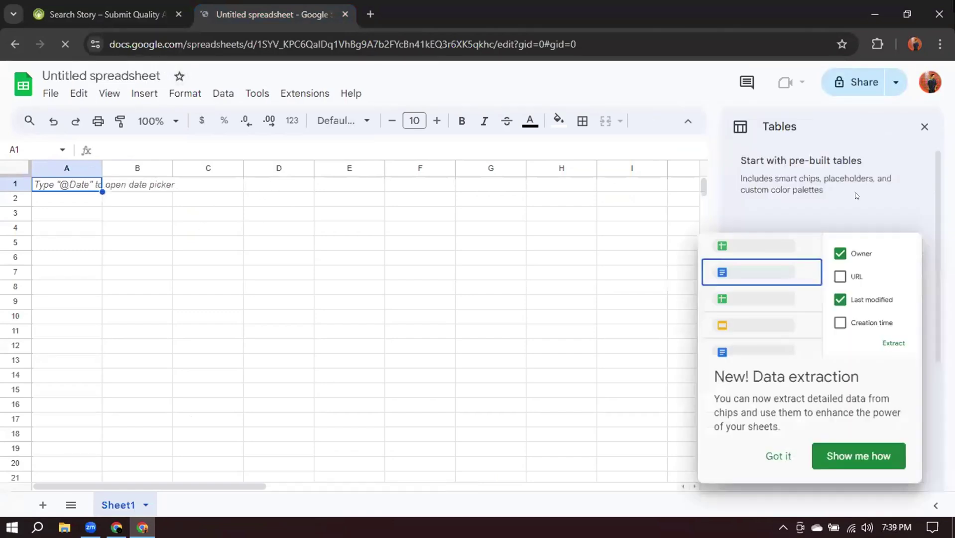
left_click(923, 126)
left_click(777, 453)
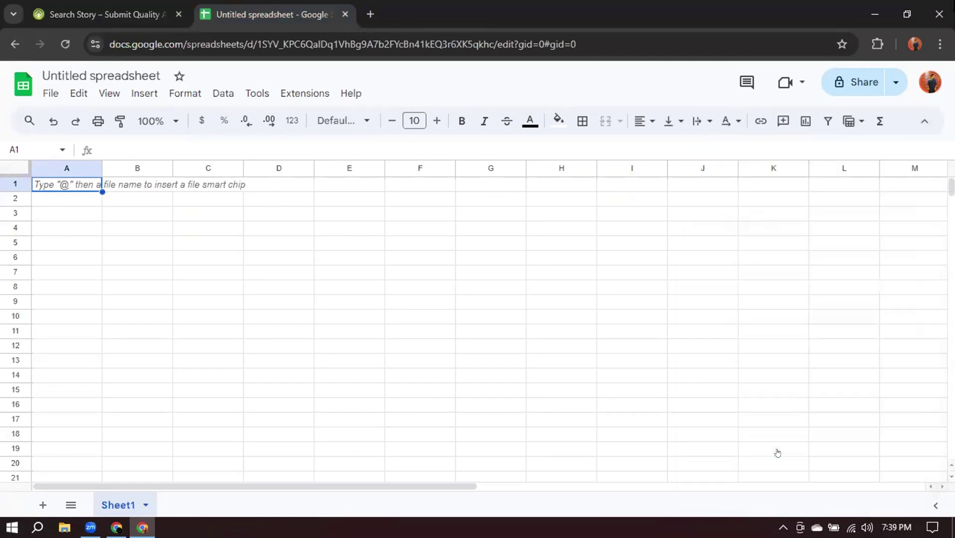
Return to the A2Z Bookmarking results and check the category and country filters above the listings.
left_click(103, 4)
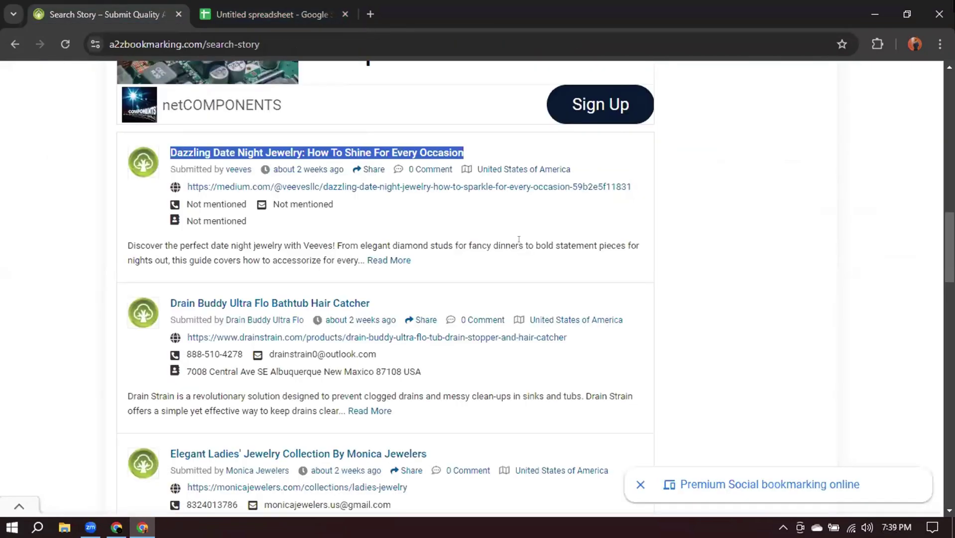
scroll(661, 239, "up", 20)
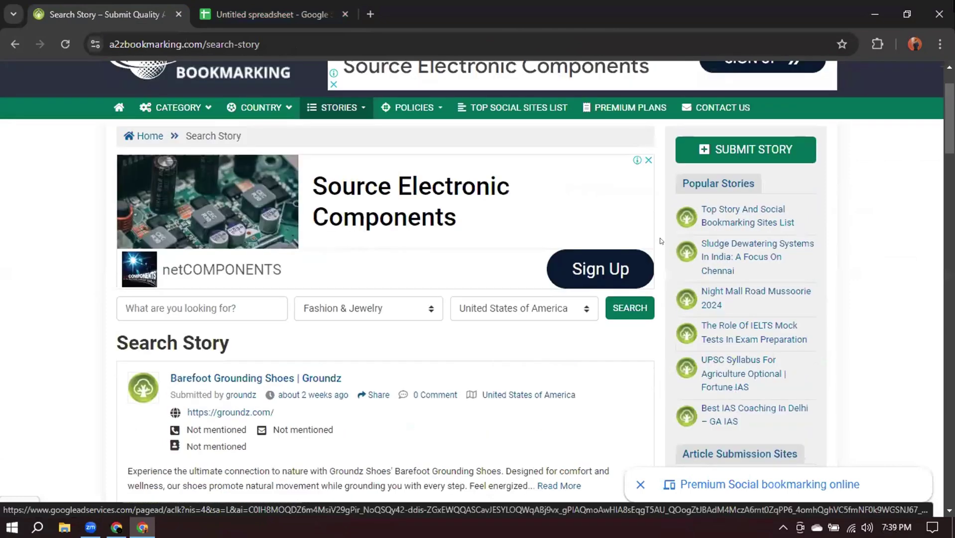
scroll(306, 126, "down", 1)
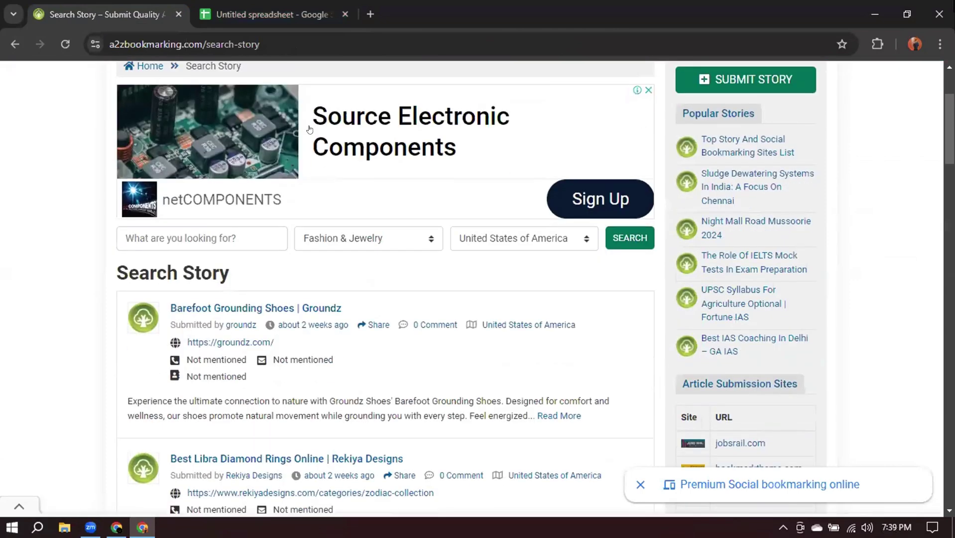
Rename the untitled Google Sheets spreadsheet as "Fashion and Jewelry Leads", referring back to the A2Z Bookmarking category for the wording.
left_click(307, 8)
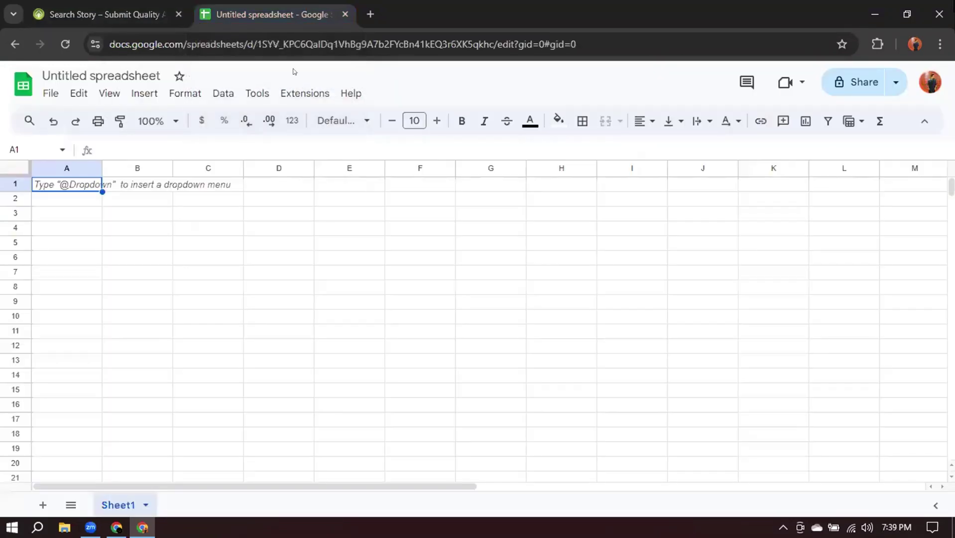
left_click(137, 71)
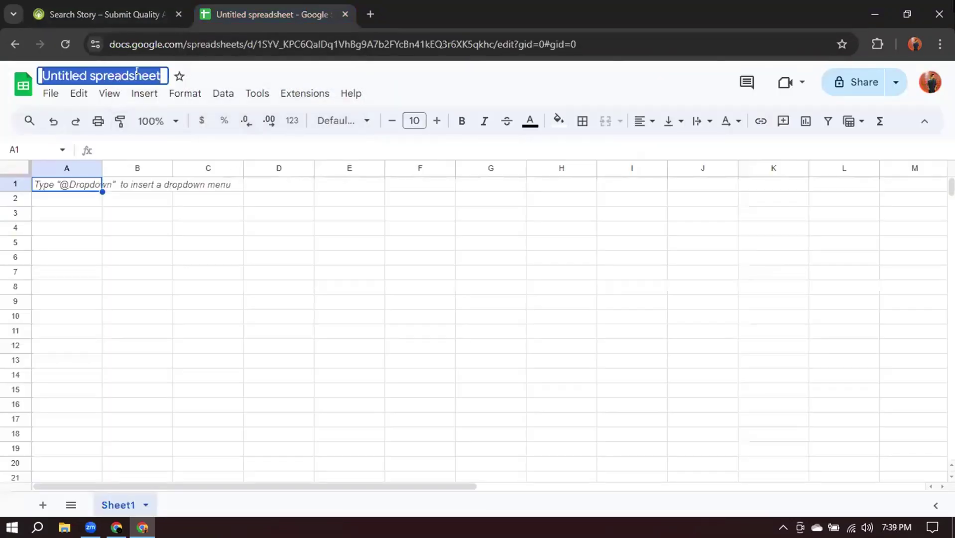
type("Fa")
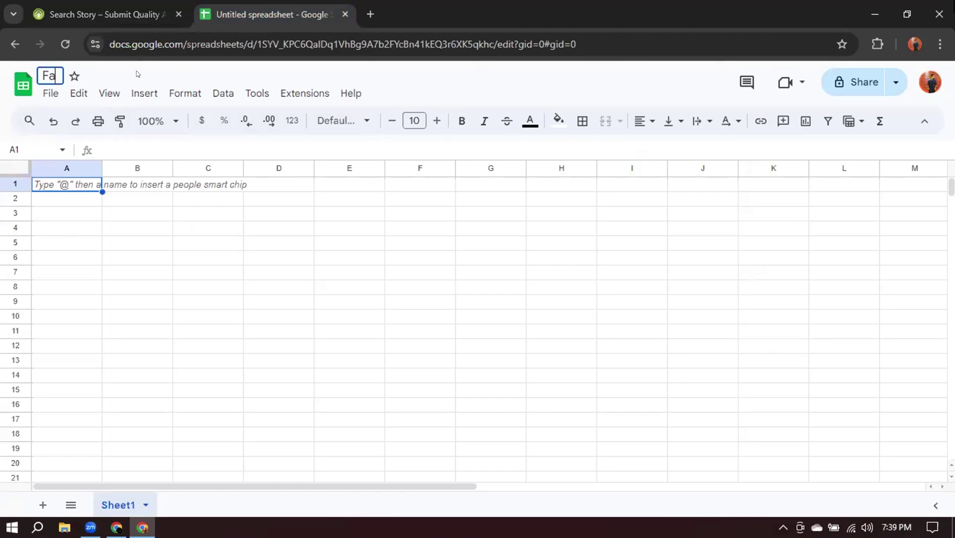
type("xz")
key("BackSpace")
key("BackSpace")
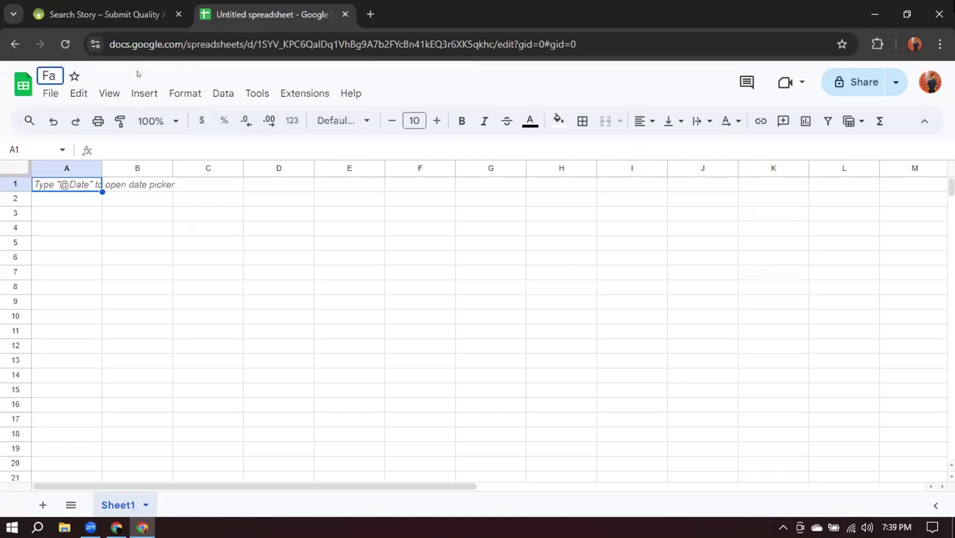
left_click(130, 13)
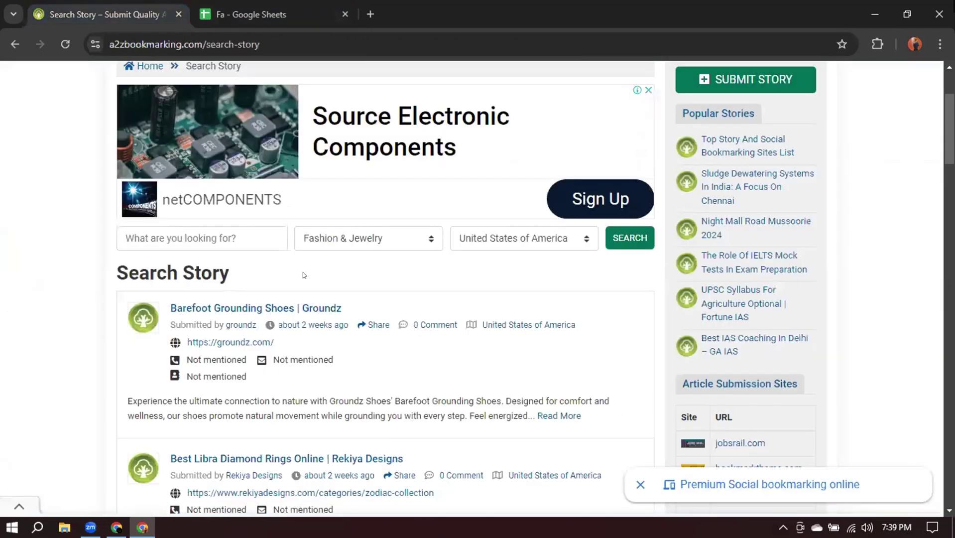
scroll(305, 271, "down", 2)
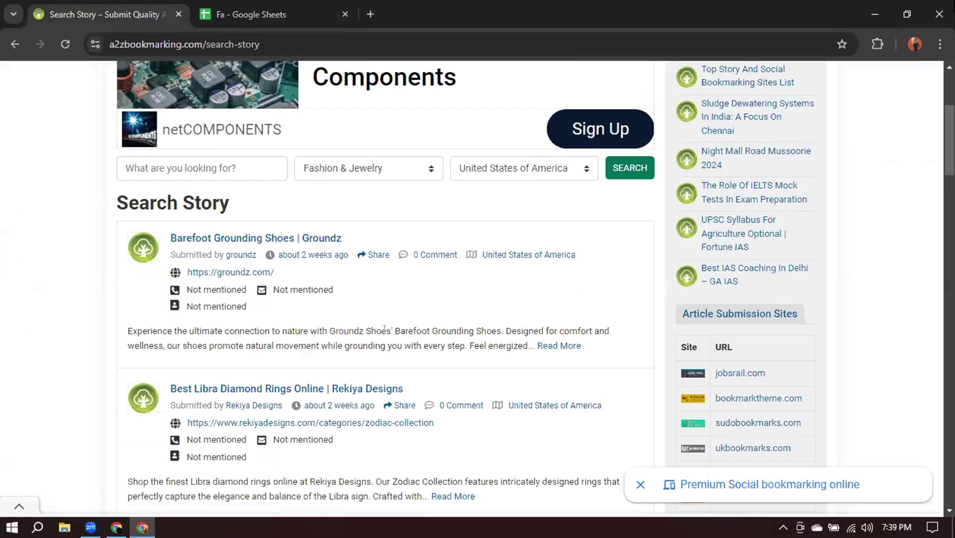
left_click_drag(384, 329, 389, 331)
left_click(269, 14)
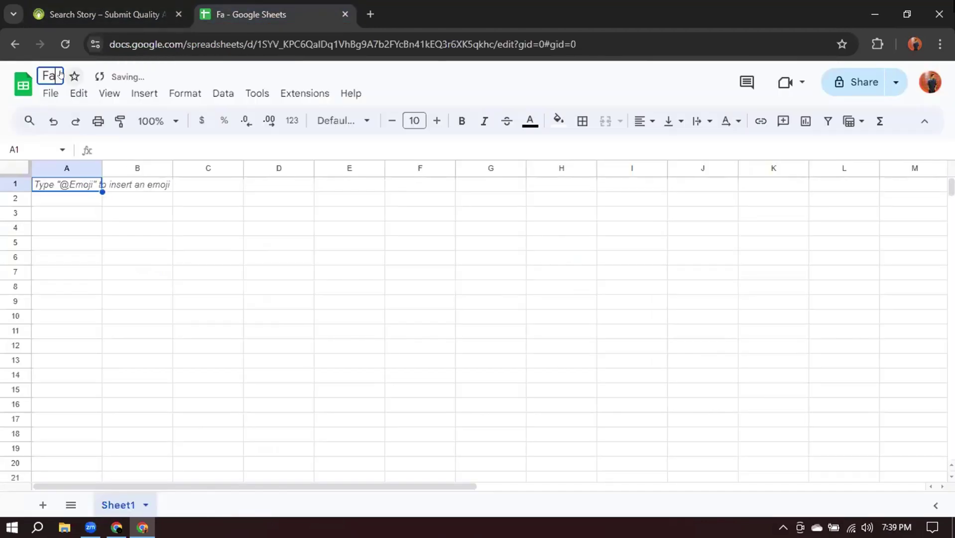
type("s")
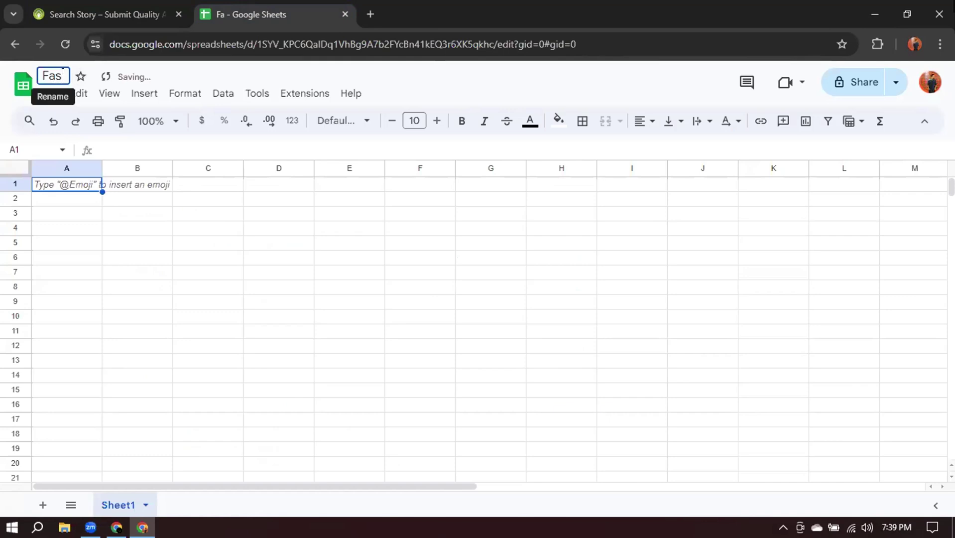
type("hion and ")
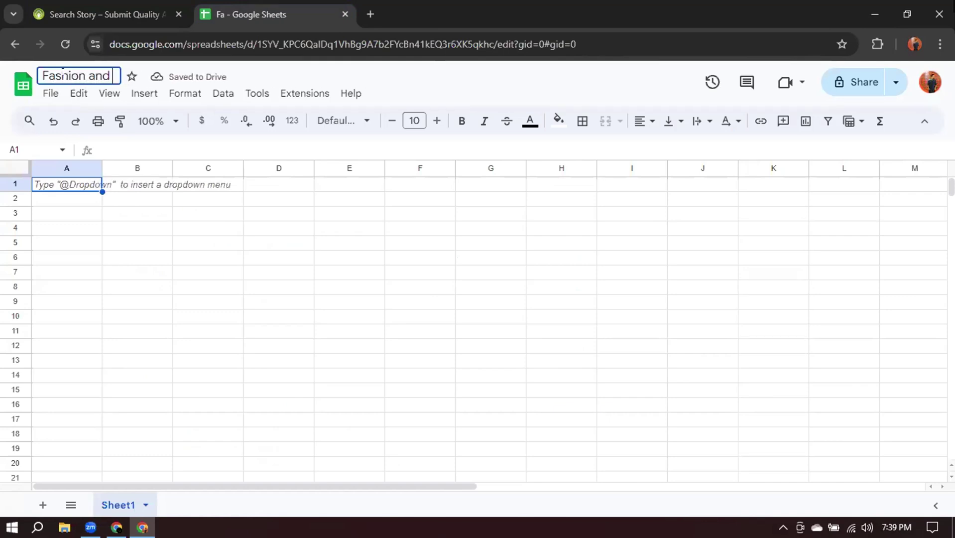
type("Jewl")
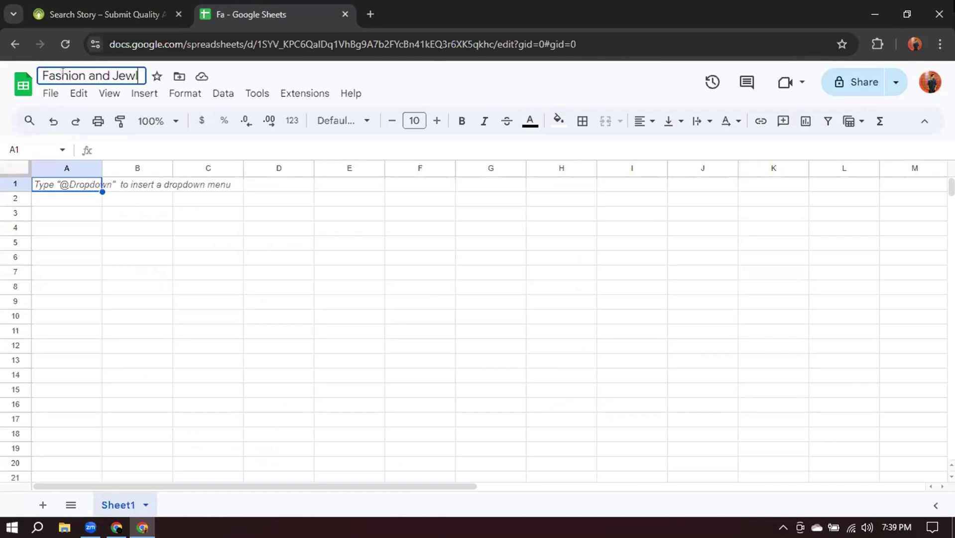
key("BackSpace")
type("ww")
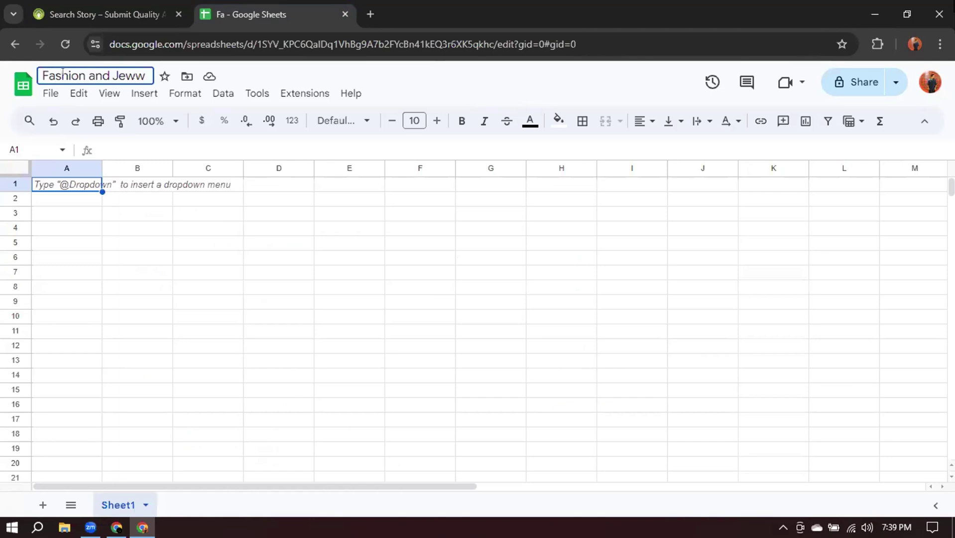
key("BackSpace")
key("BackSpace")
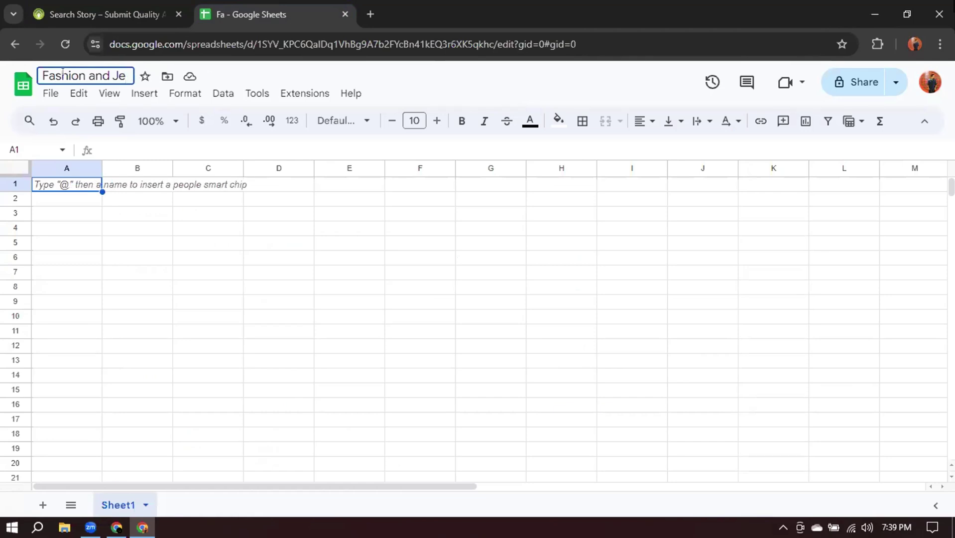
type("welry")
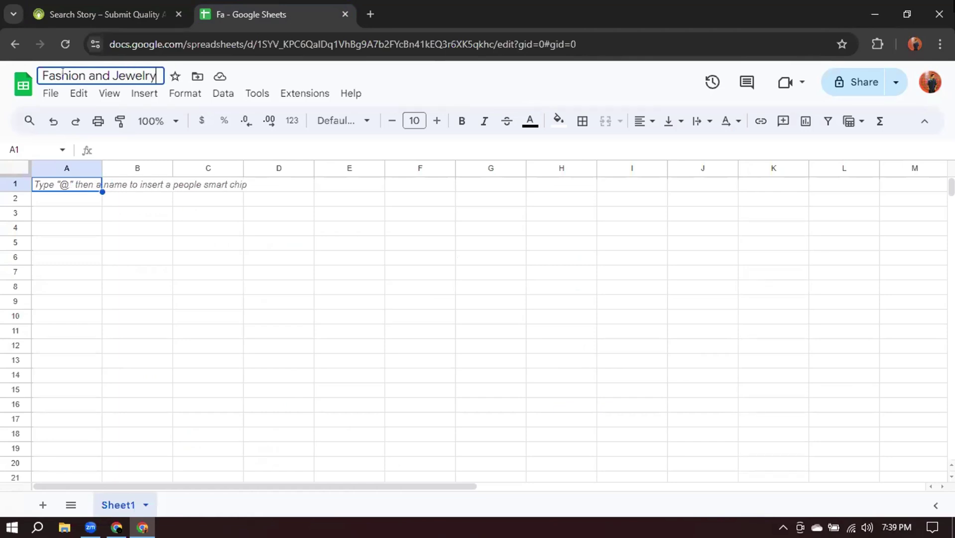
type(" Lea")
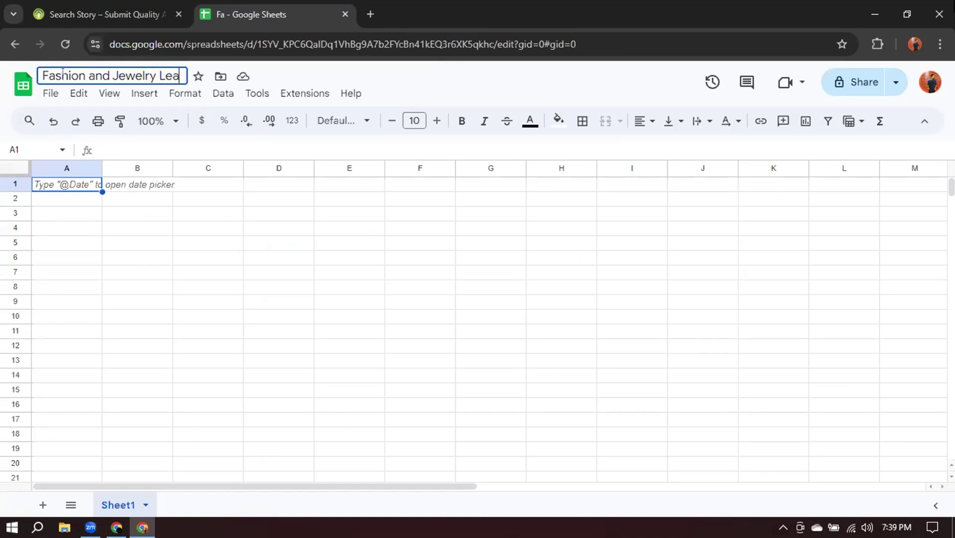
type("d")
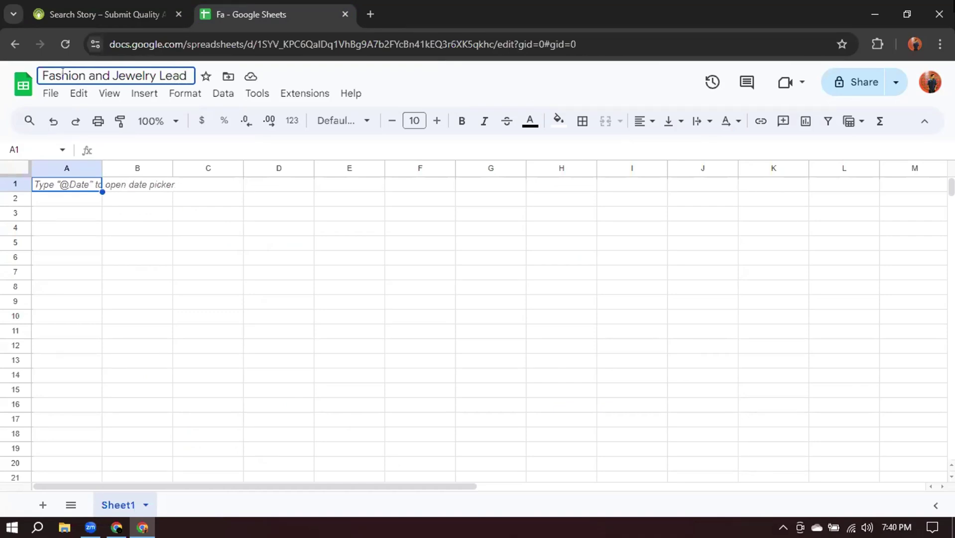
type("s")
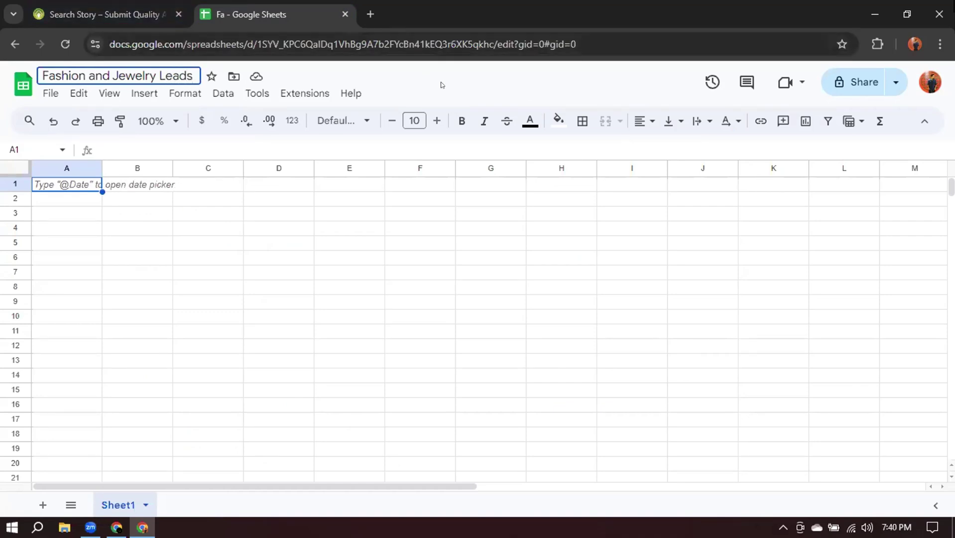
key("Return")
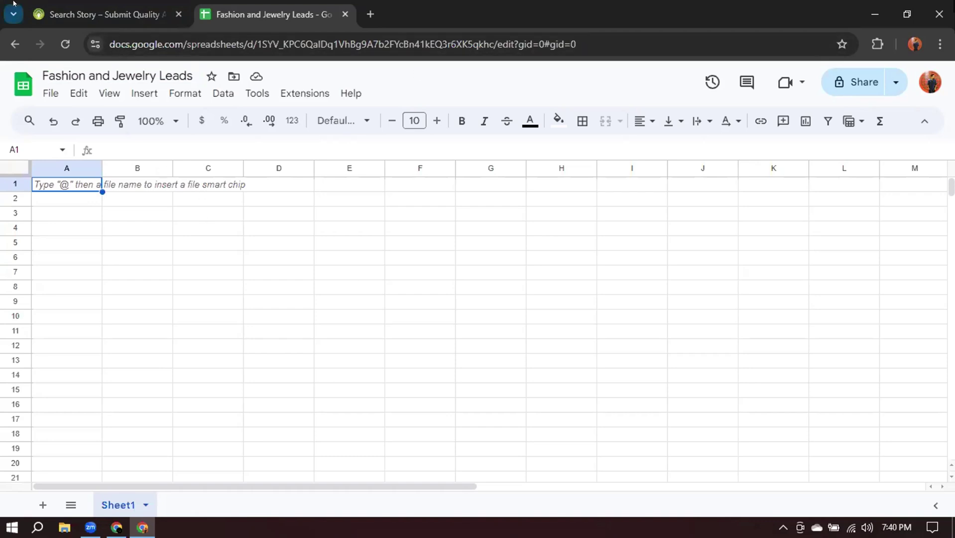
Copy the listing title "Barefoot Grounding Shoes | Groundz" from A2Z Bookmarking into cell A2 of the leads spreadsheet.
left_click(99, 14)
left_click_drag(162, 237, 362, 238)
key("ctrl+c")
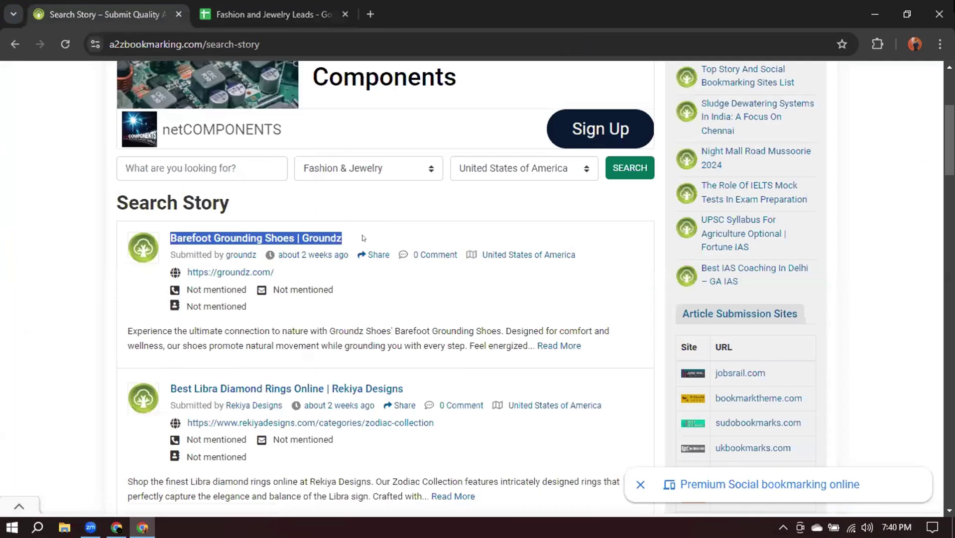
left_click(269, 14)
left_click(72, 198)
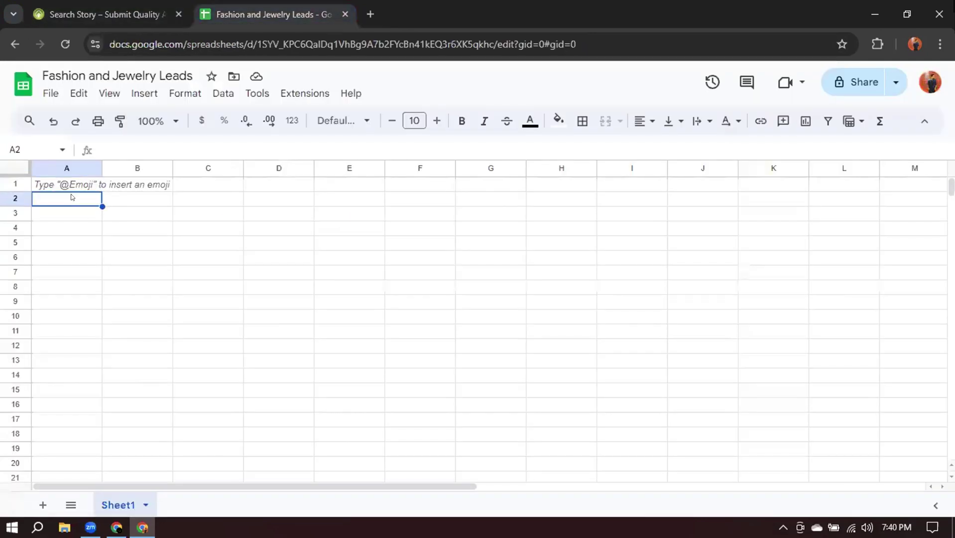
key("ctrl+v")
Remove the hyperlink from the title in cell A2, keeping its text.
double_click(81, 220)
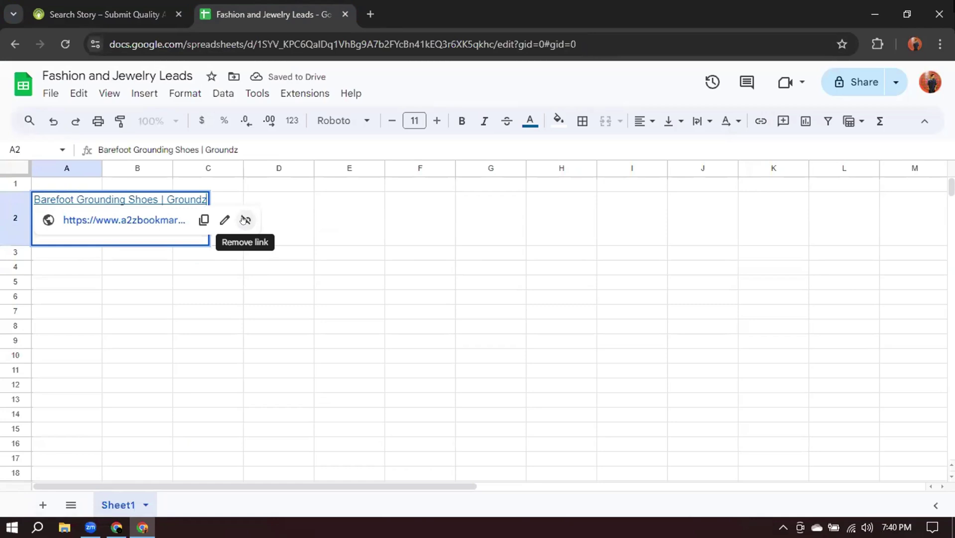
left_click(244, 219)
left_click(249, 284)
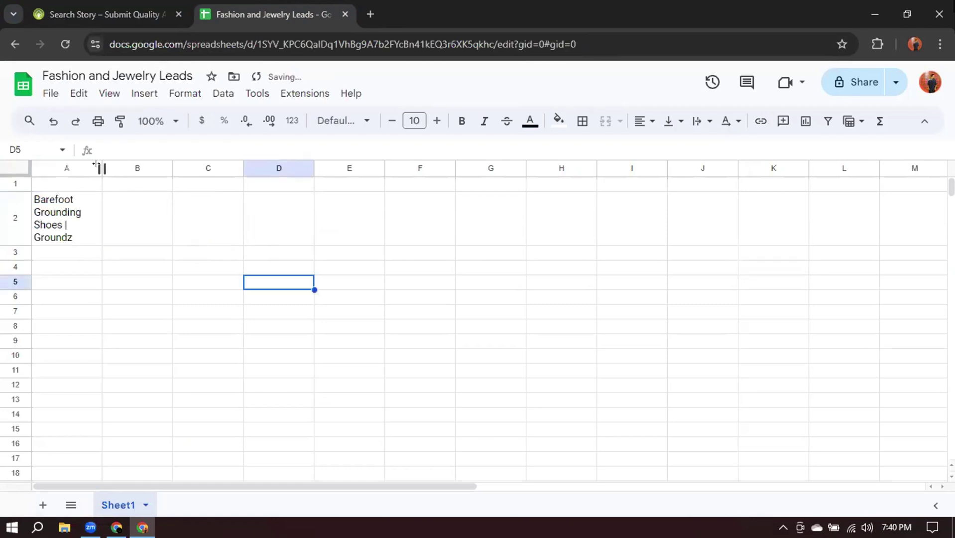
Widen column A so the listing title in A2 fits on a single line with ample spare room.
left_click_drag(96, 164, 81, 164)
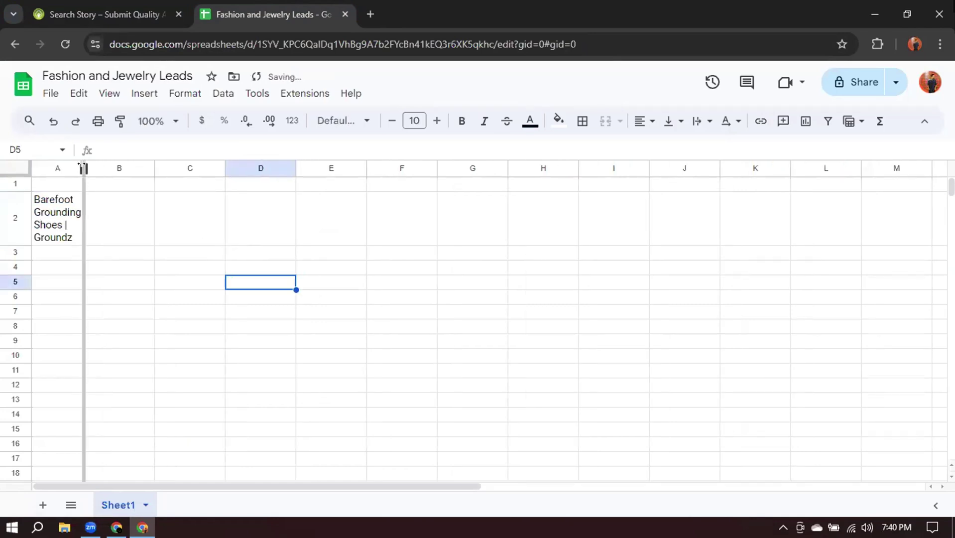
left_click(61, 226)
double_click(61, 227)
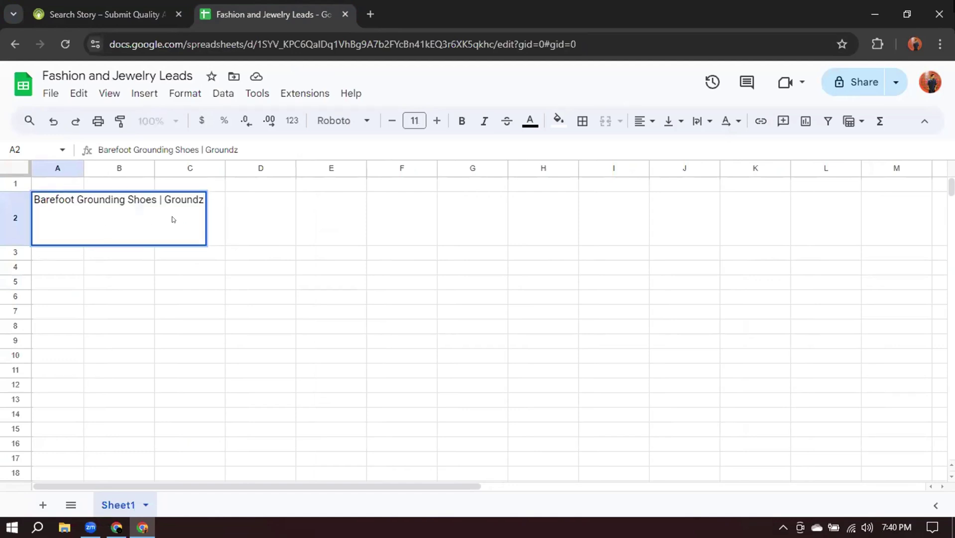
left_click(157, 285)
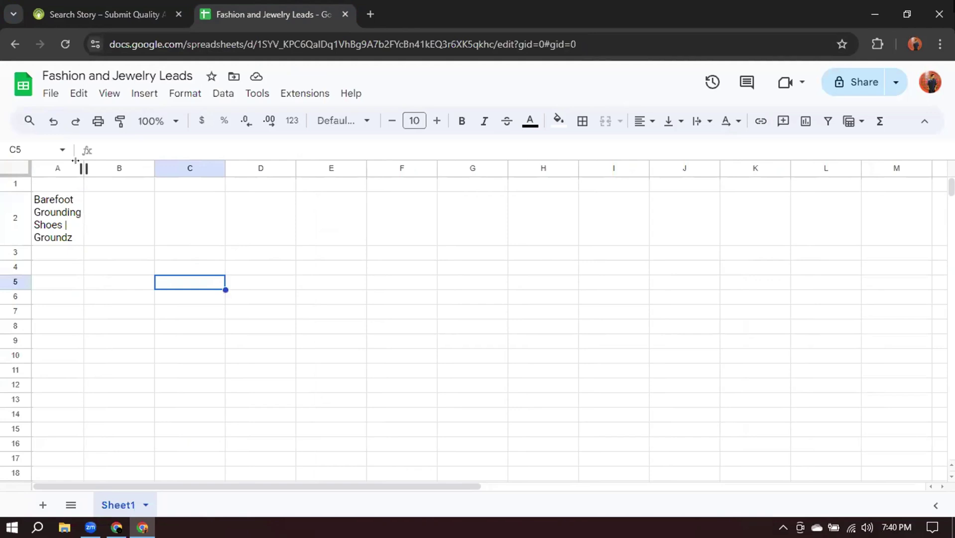
left_click_drag(84, 168, 335, 168)
left_click(127, 294)
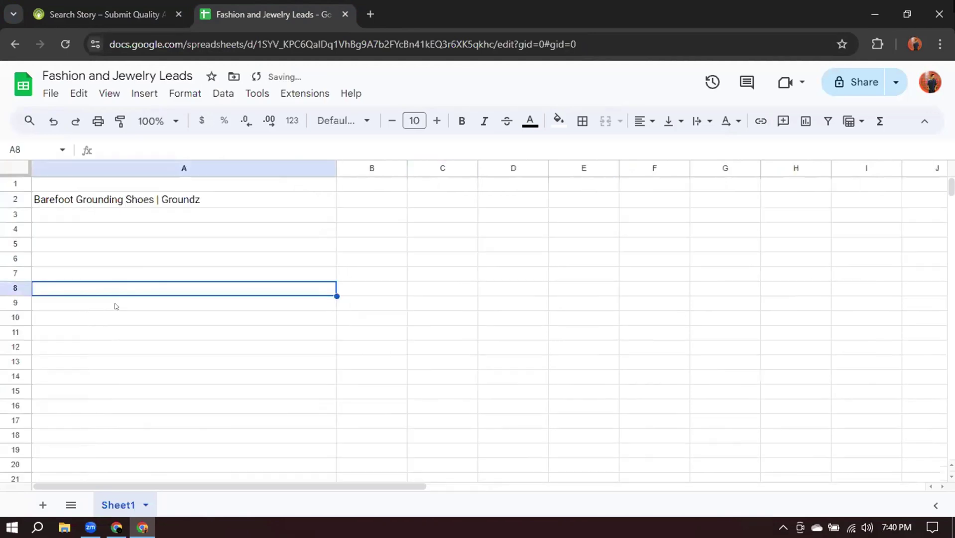
left_click(237, 197)
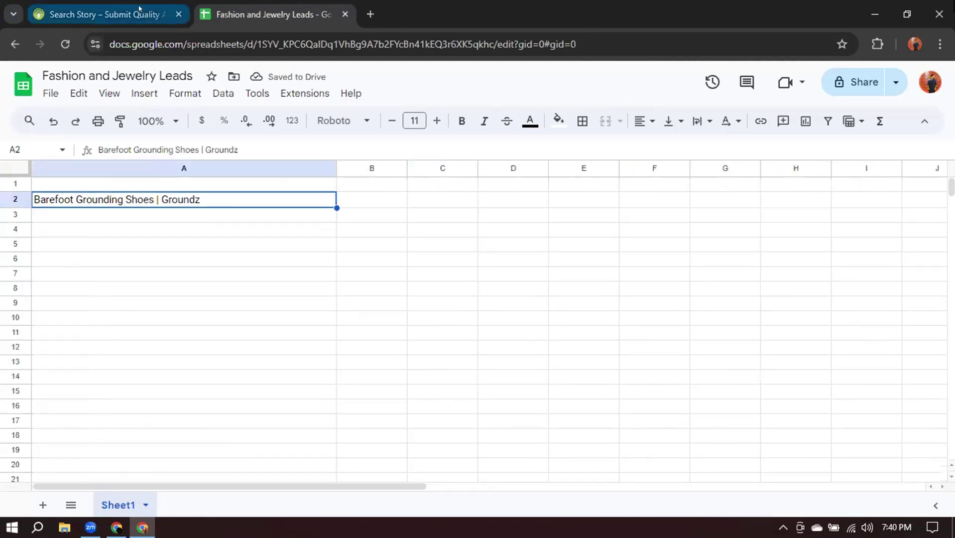
Check the phone field of the Barefoot Grounding Shoes listing on A2Z Bookmarking and return to the leads spreadsheet.
left_click(189, 6)
left_click(373, 287)
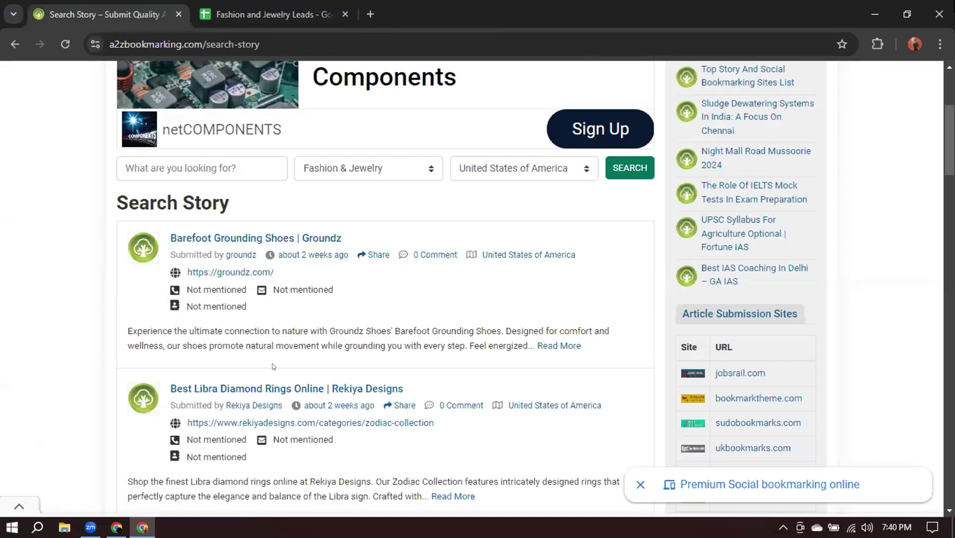
left_click_drag(179, 294, 261, 286)
left_click(471, 305)
key("ctrl+Tab")
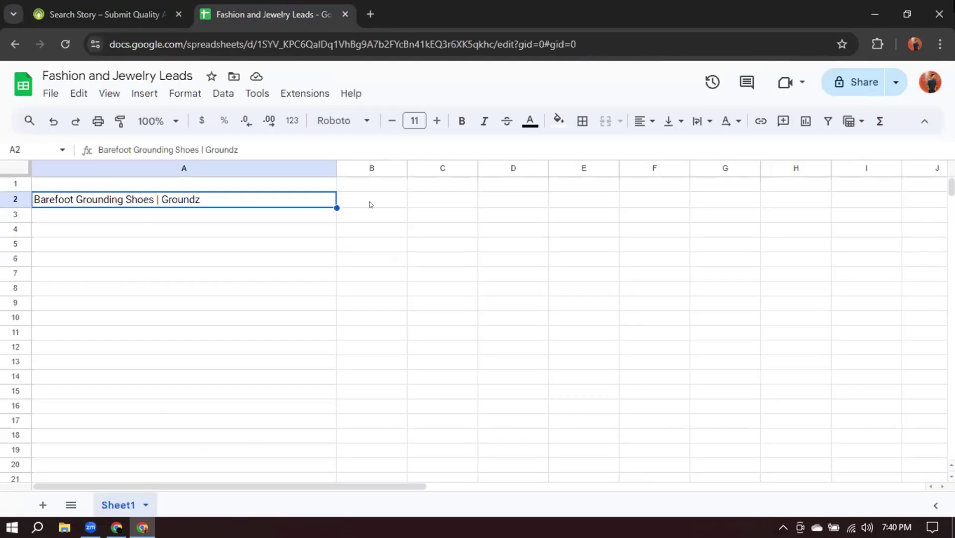
Clear the listing title from cell A2 of the leads spreadsheet and narrow column A to roughly 60 percent of its width.
left_click(370, 203)
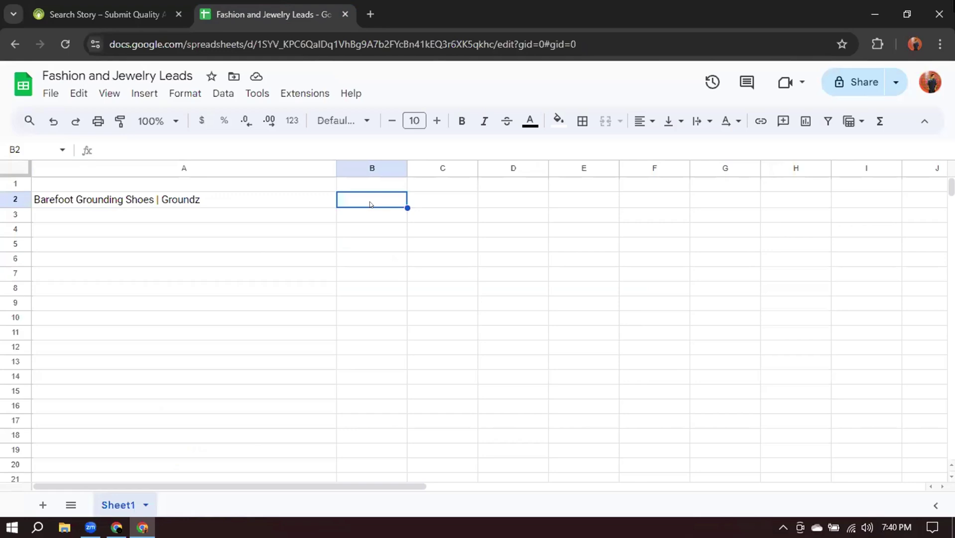
left_click(260, 199)
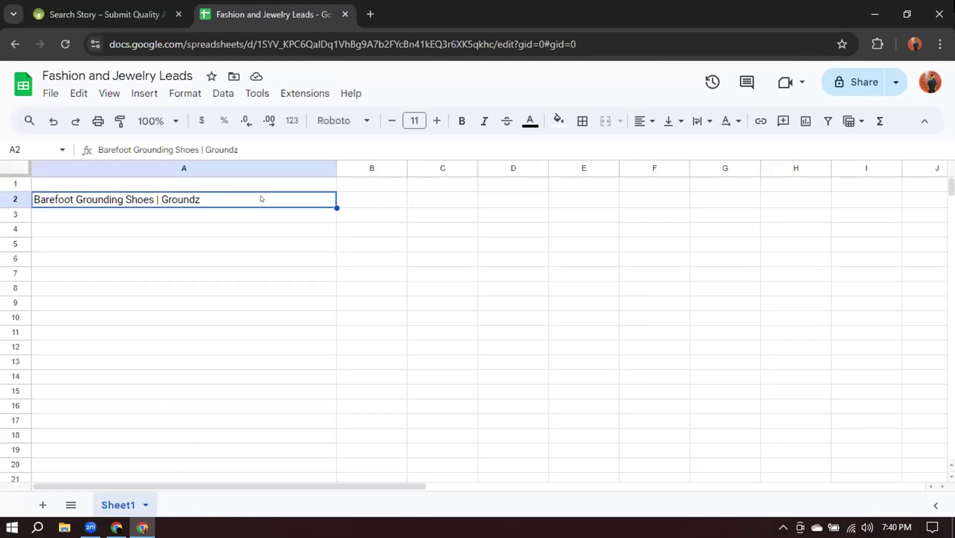
left_click(150, 271)
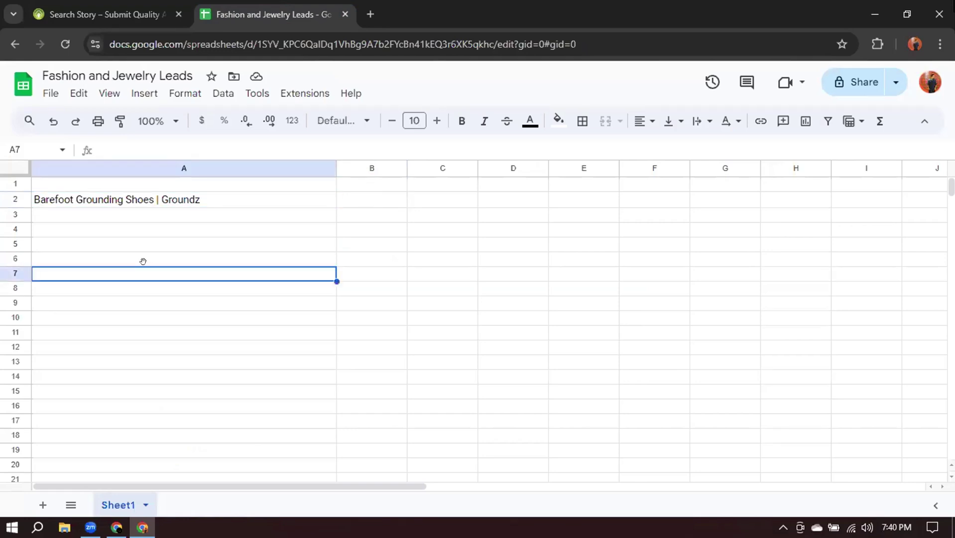
left_click(228, 197)
triple_click(250, 195)
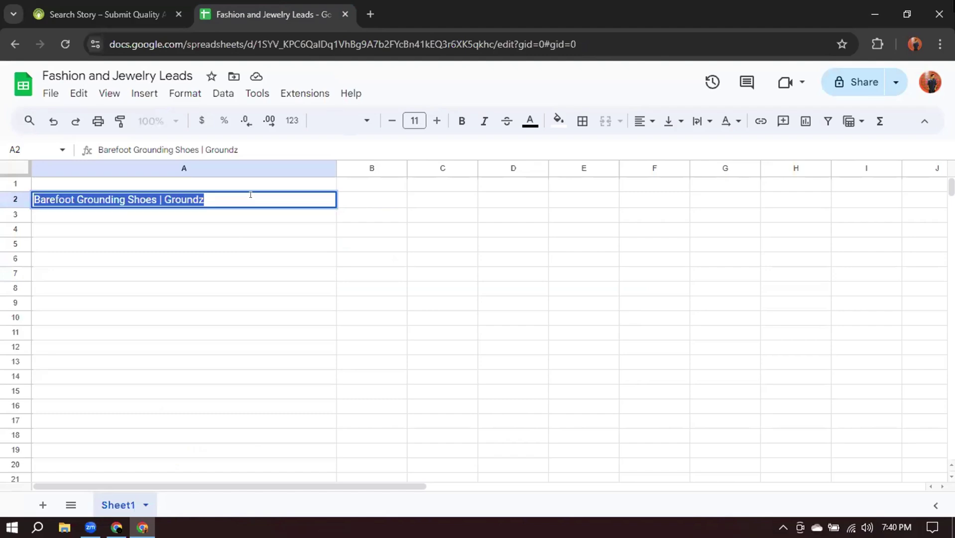
key("BackSpace")
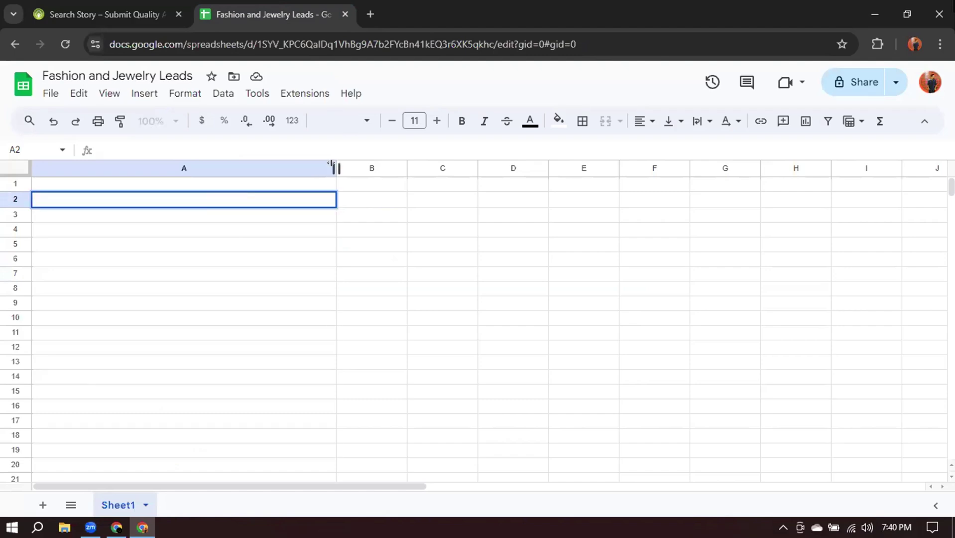
left_click_drag(337, 168, 209, 168)
left_click(313, 286)
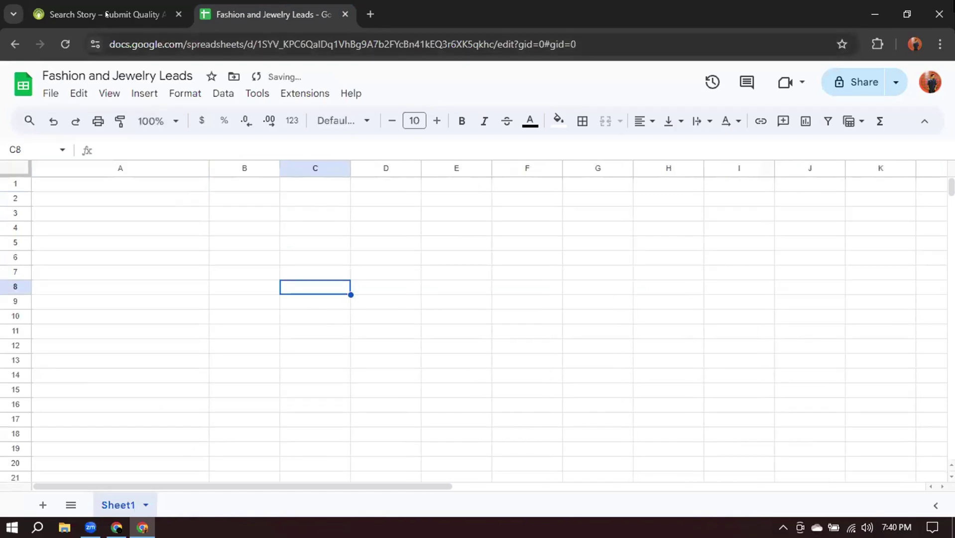
Examine the phone, e-mail and address fields of the Fashion & Jewelry listings on A2Z Bookmarking, including the Jbr Jeweler listing.
key("ctrl+shift+Tab")
scroll(618, 249, "down", 4)
scroll(618, 249, "down", 15)
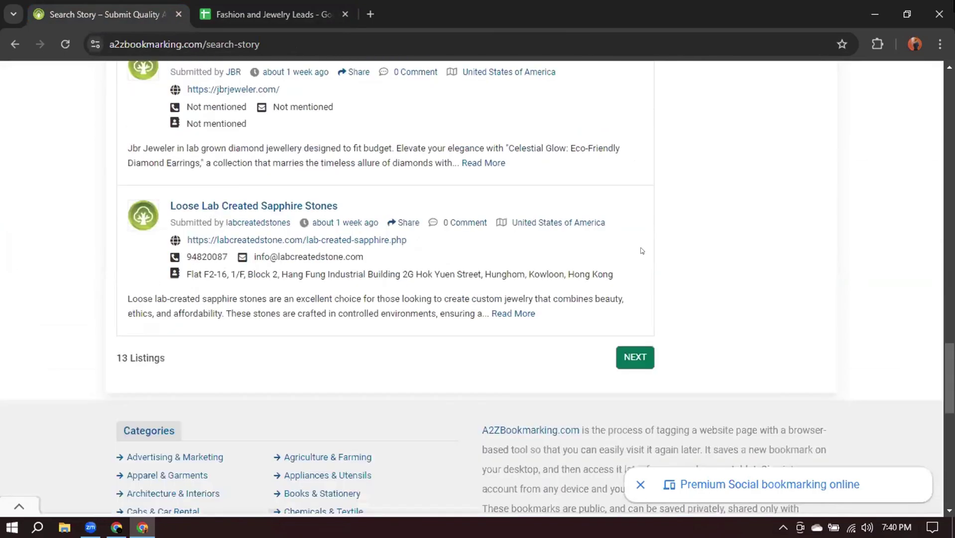
scroll(641, 240, "up", 6)
scroll(774, 228, "up", 7)
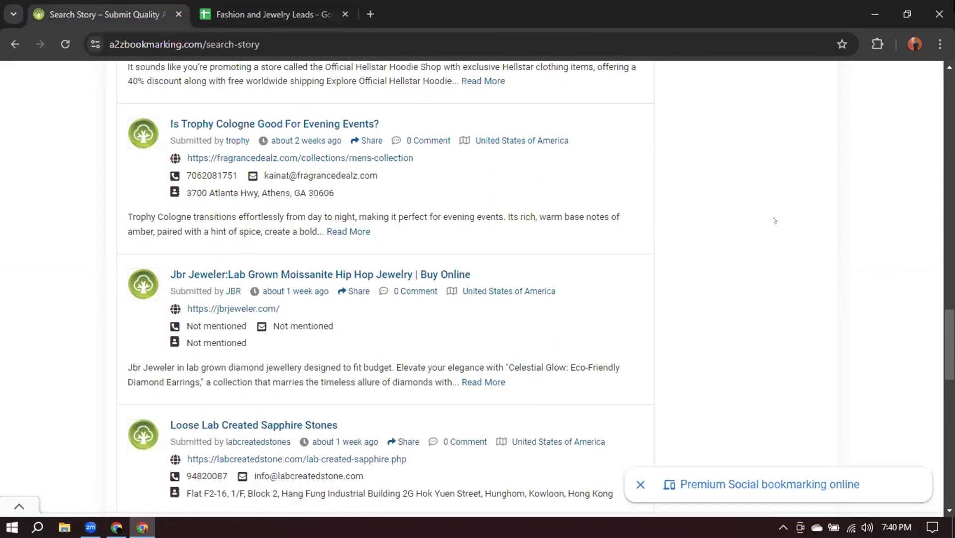
scroll(767, 238, "down", 3)
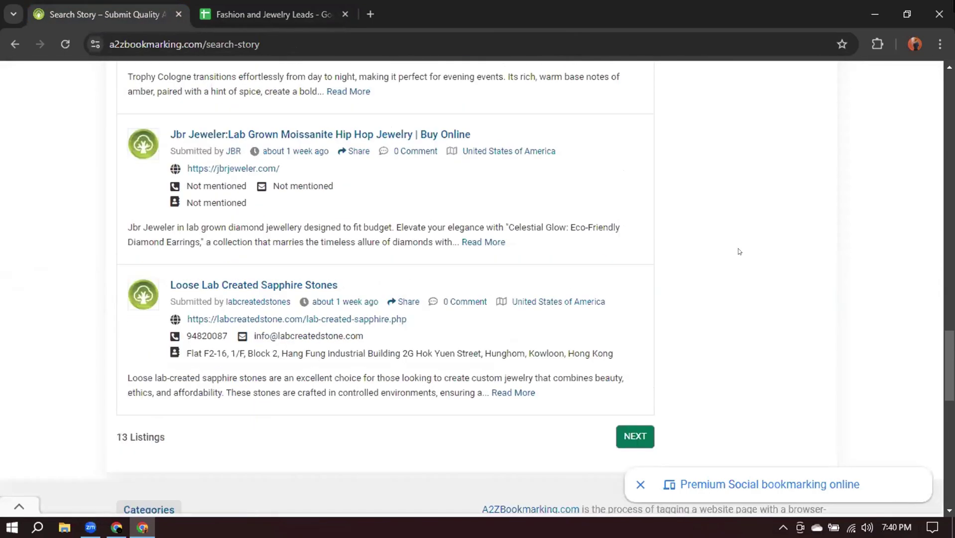
left_click_drag(185, 177, 214, 185)
left_click_drag(318, 186, 275, 185)
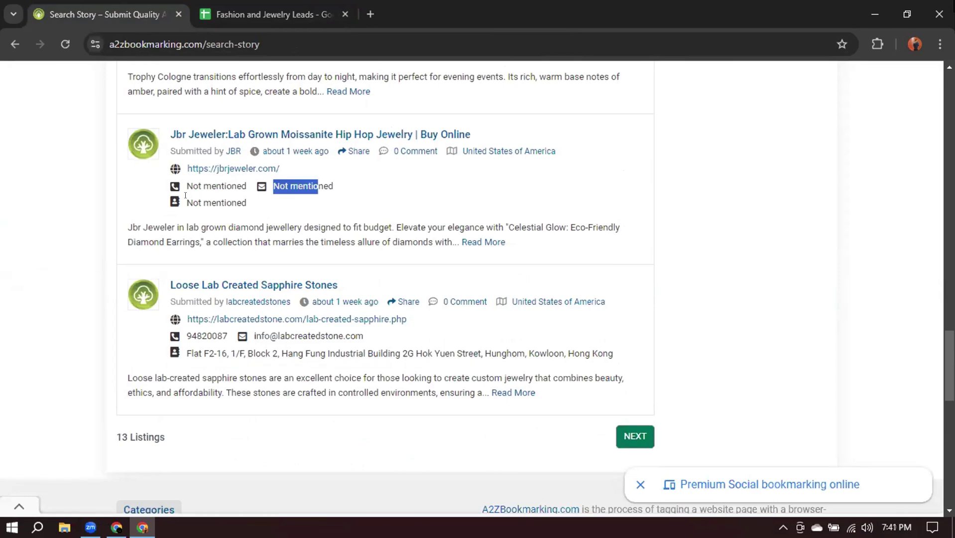
left_click_drag(185, 196, 256, 197)
left_click(380, 209)
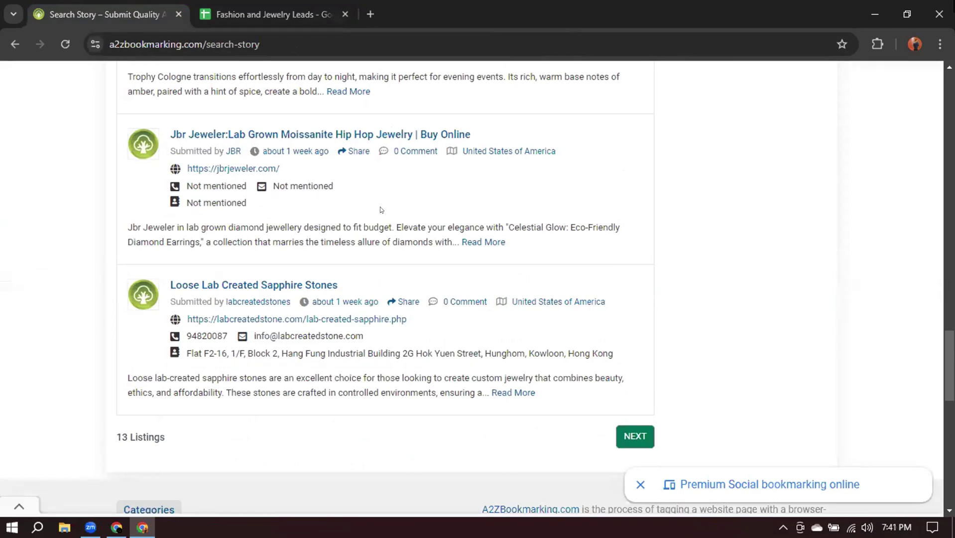
scroll(380, 209, "up", 10)
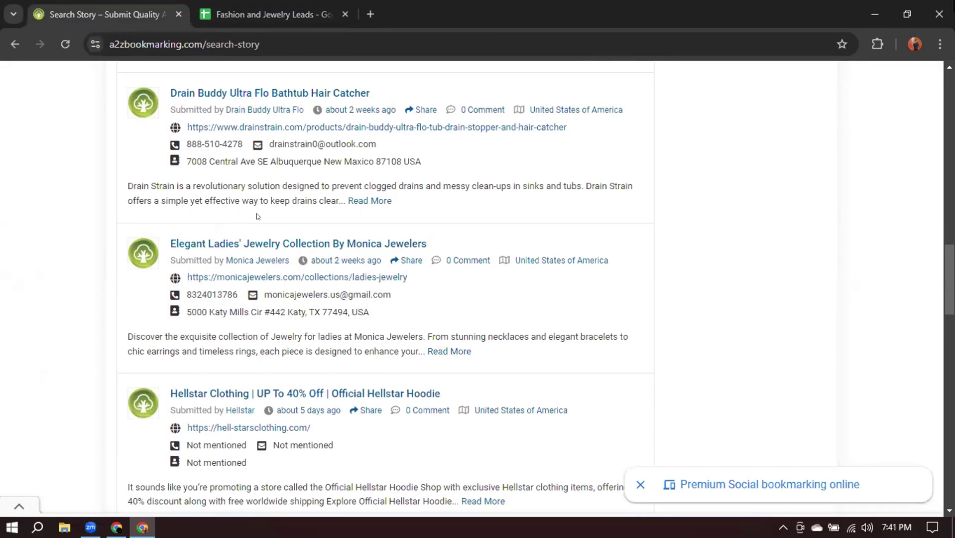
scroll(257, 216, "up", 10)
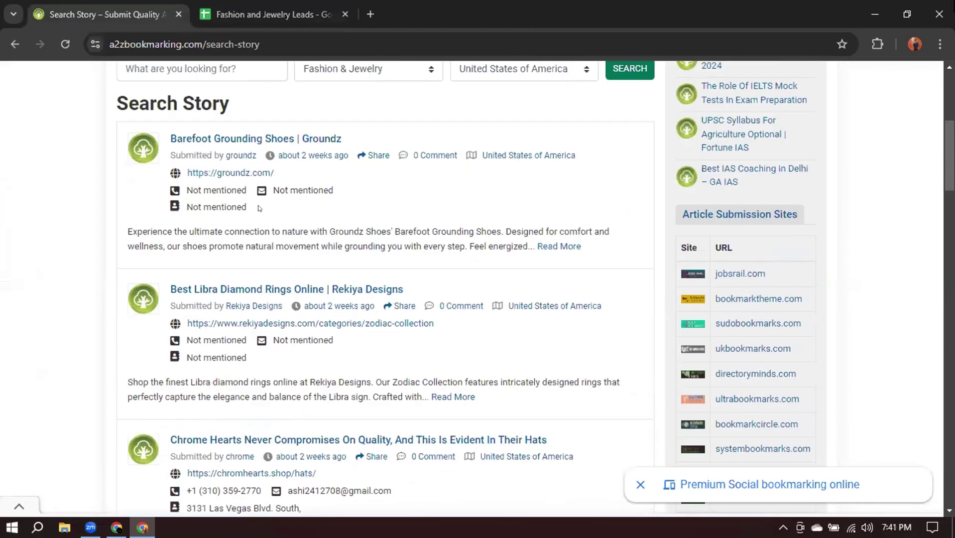
scroll(258, 208, "up", 5)
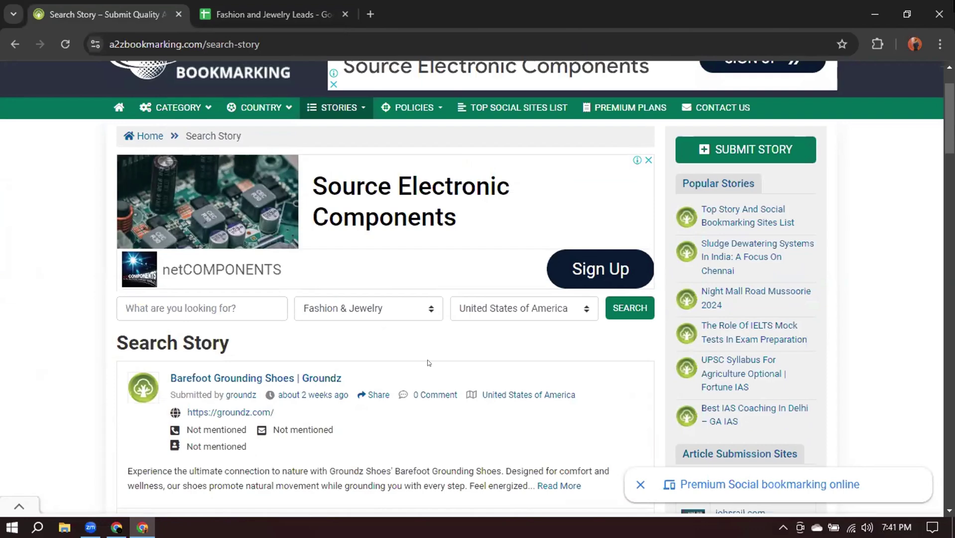
scroll(492, 363, "down", 2)
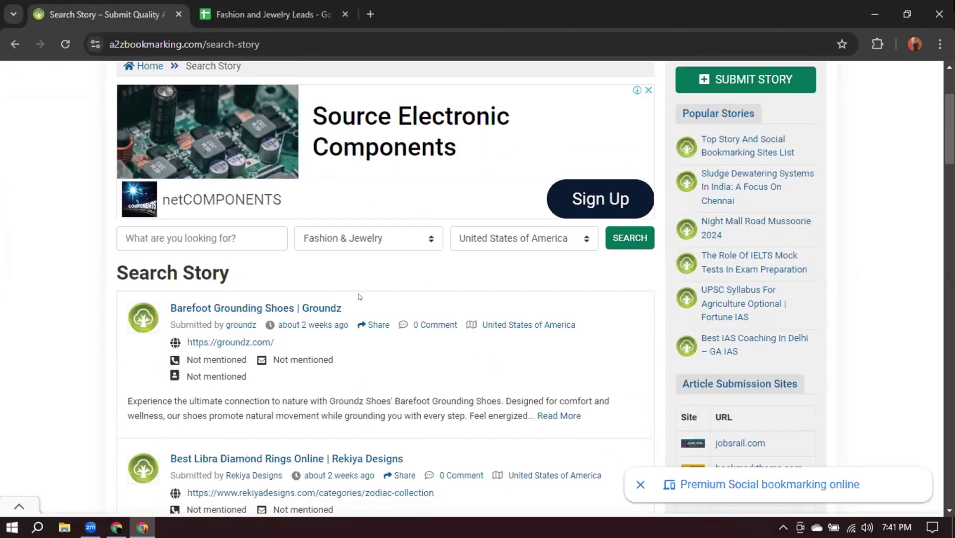
scroll(493, 294, "down", 1)
scroll(485, 298, "down", 1)
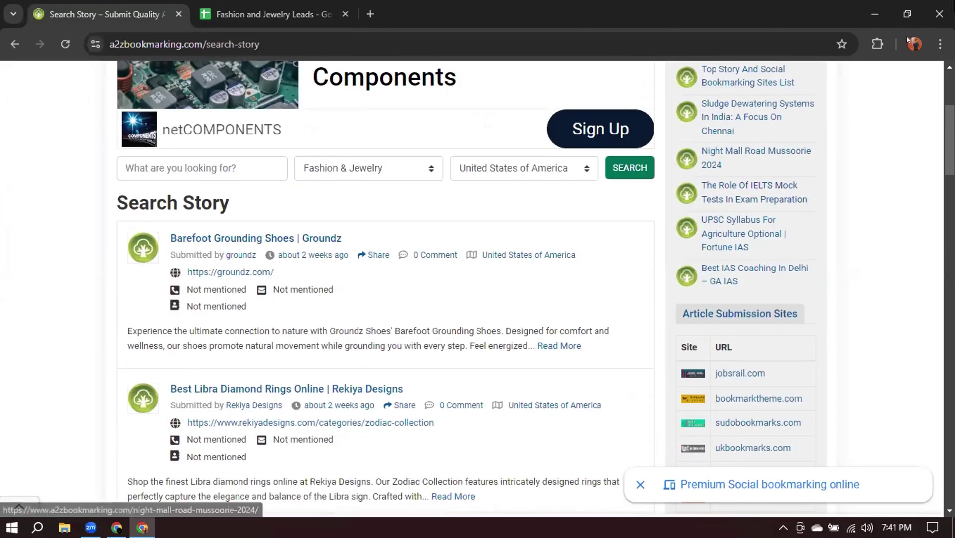
Launch the Instant Data Scraper extension on the search results page and shrink its window so it covers less of the listings.
left_click(877, 44)
left_click(725, 217)
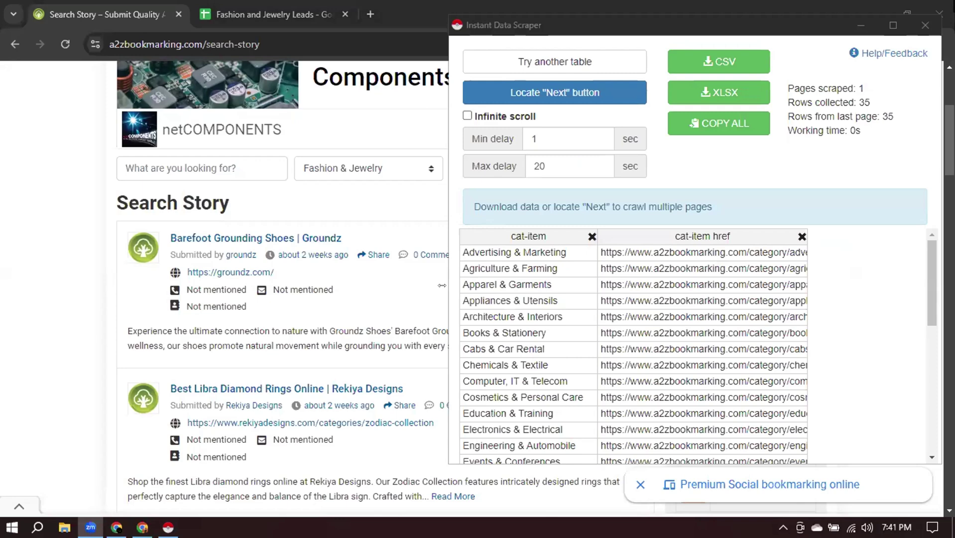
left_click_drag(441, 285, 618, 285)
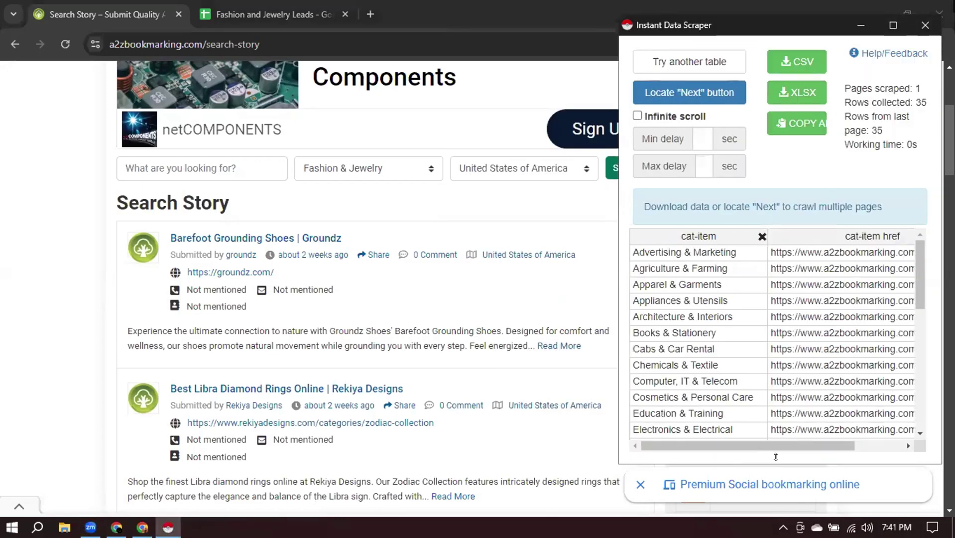
left_click_drag(775, 456, 771, 356)
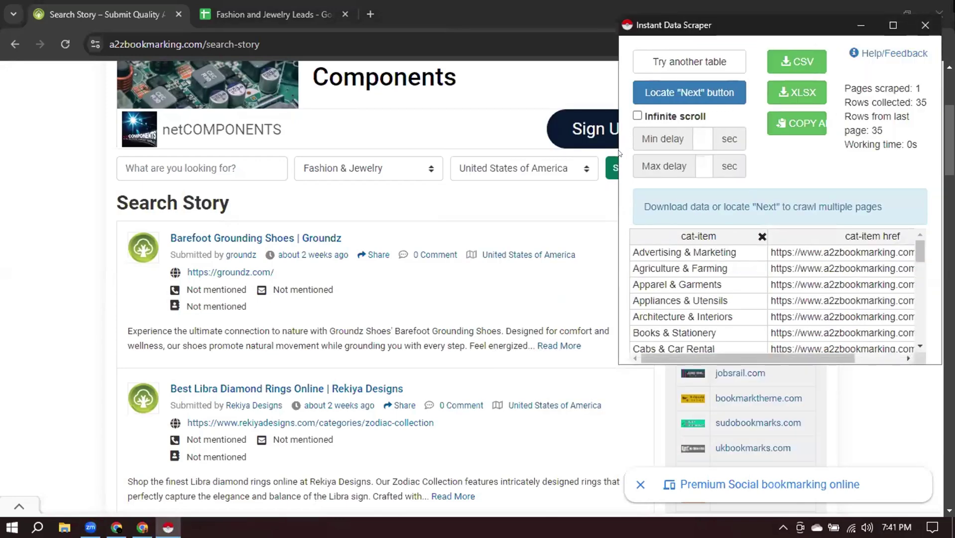
left_click_drag(609, 151, 510, 162)
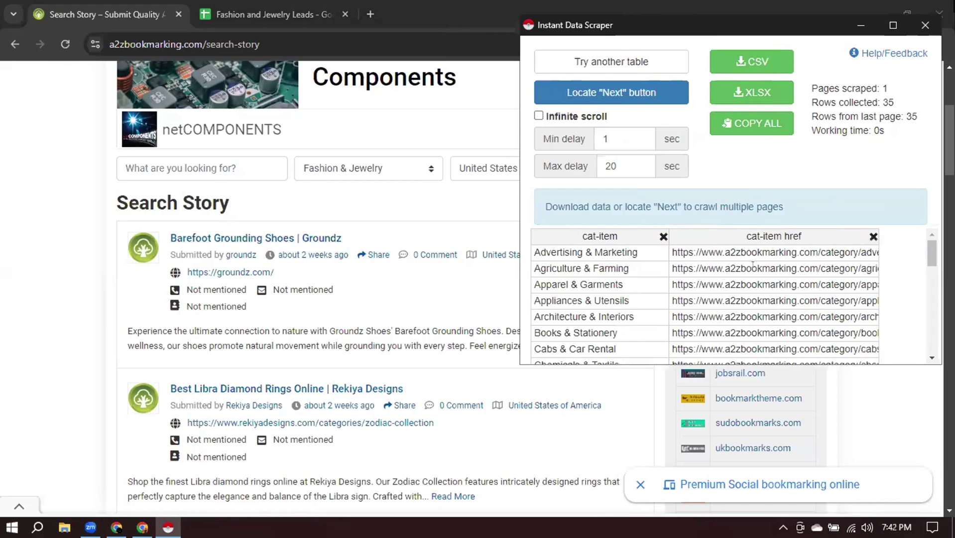
Inspect the area of the A2Z Bookmarking page that the scraper has highlighted for extraction, down in the footer's Categories list.
left_click(446, 12)
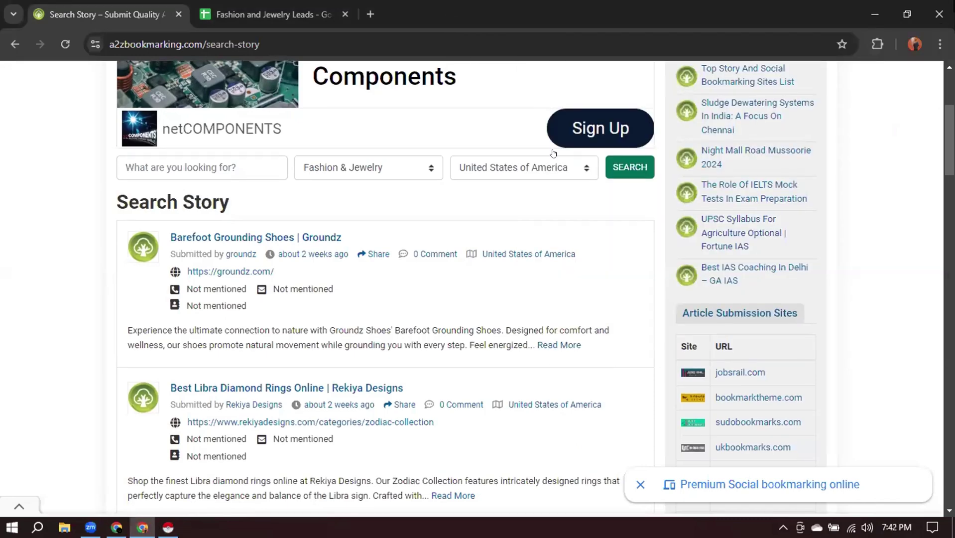
scroll(557, 153, "down", 10)
scroll(556, 153, "down", 20)
scroll(528, 181, "up", 5)
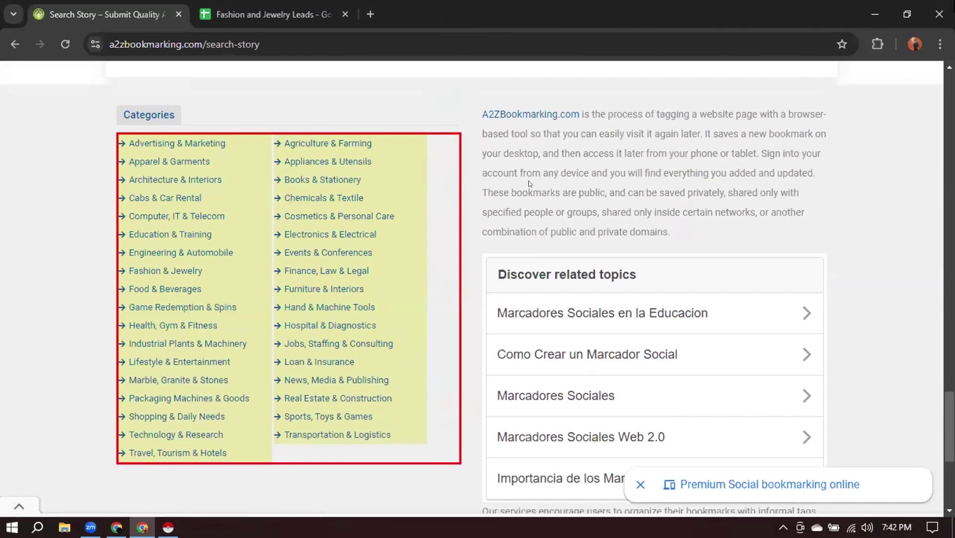
scroll(293, 211, "down", 1)
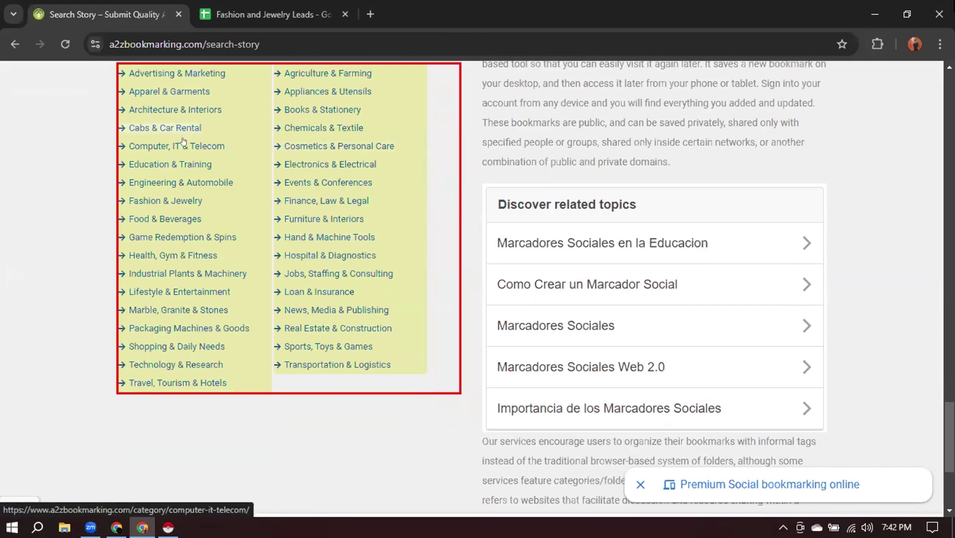
scroll(113, 108, "up", 1)
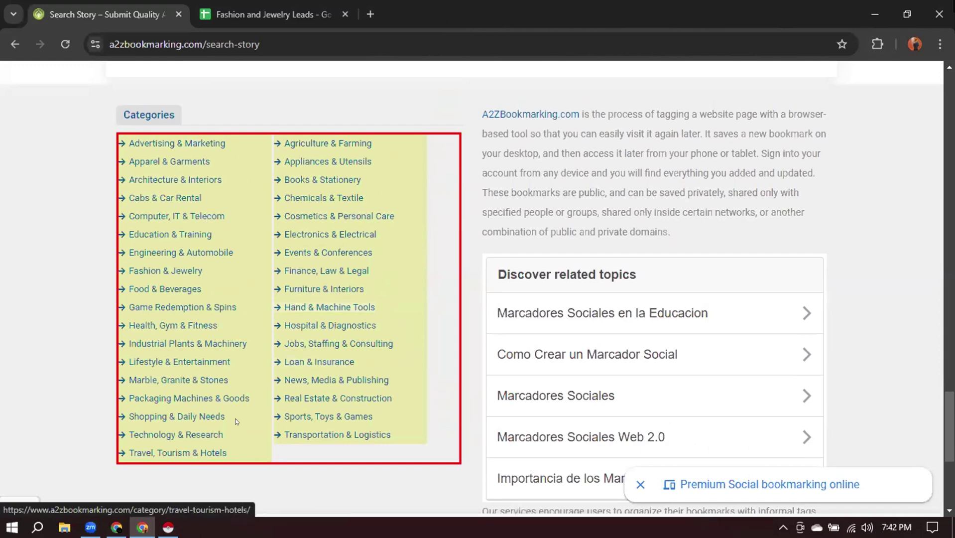
Return to Instant Data Scraper and switch from the Categories list to the table covering the Search Story listings.
left_click(168, 527)
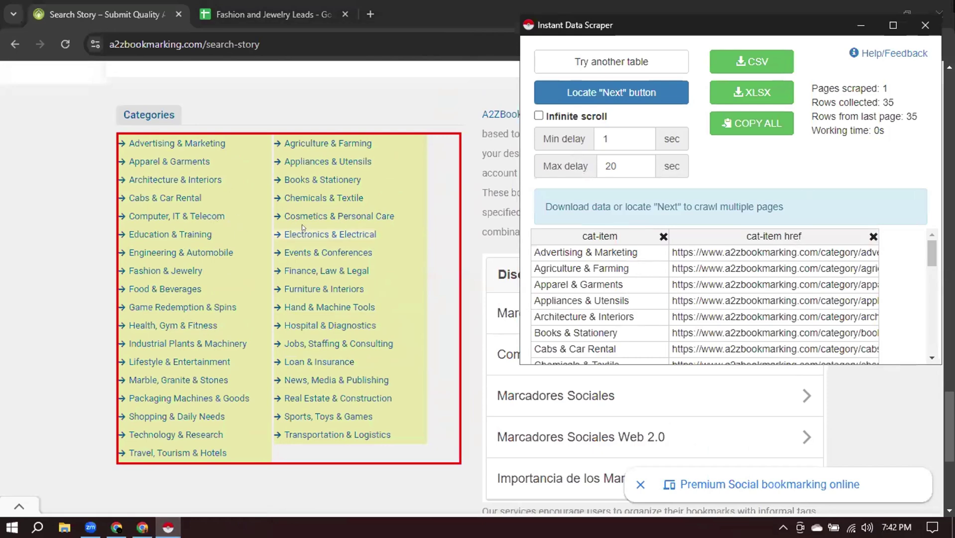
scroll(372, 183, "up", 6)
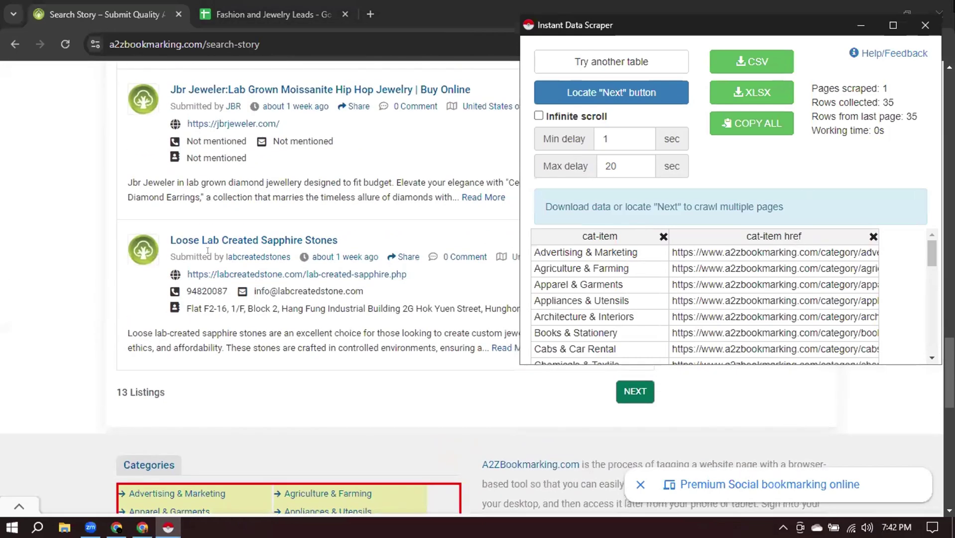
scroll(174, 278, "up", 5)
scroll(182, 243, "up", 10)
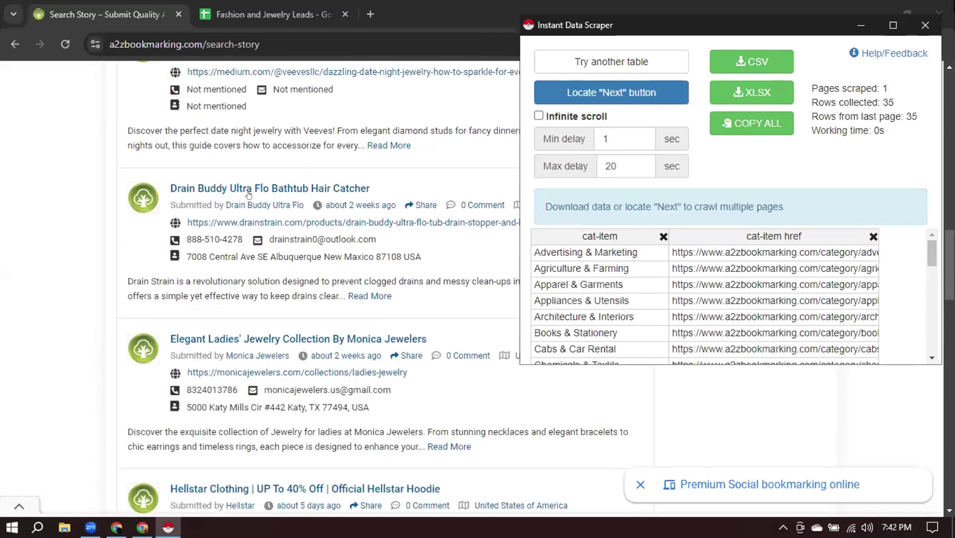
mouse_move(178, 177)
scroll(234, 363, "down", 4)
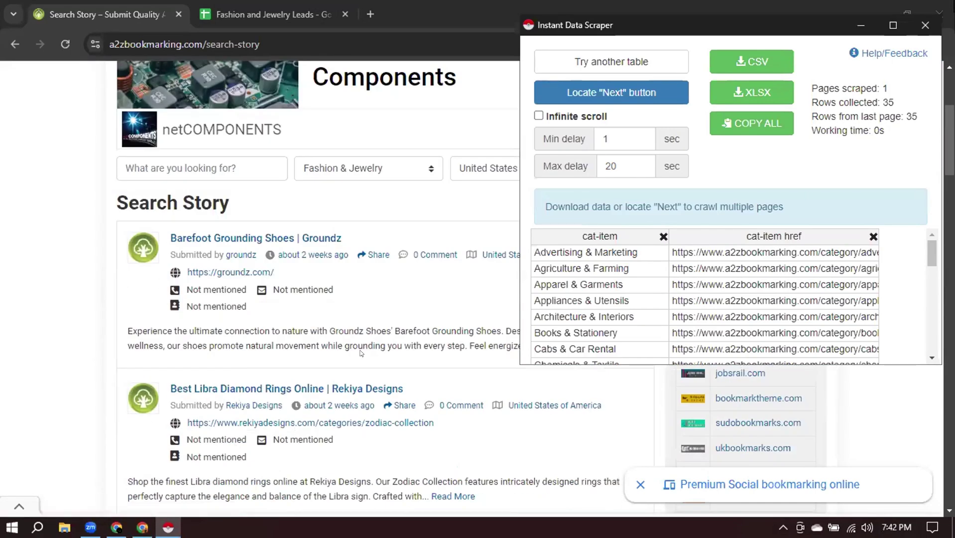
left_click(610, 61)
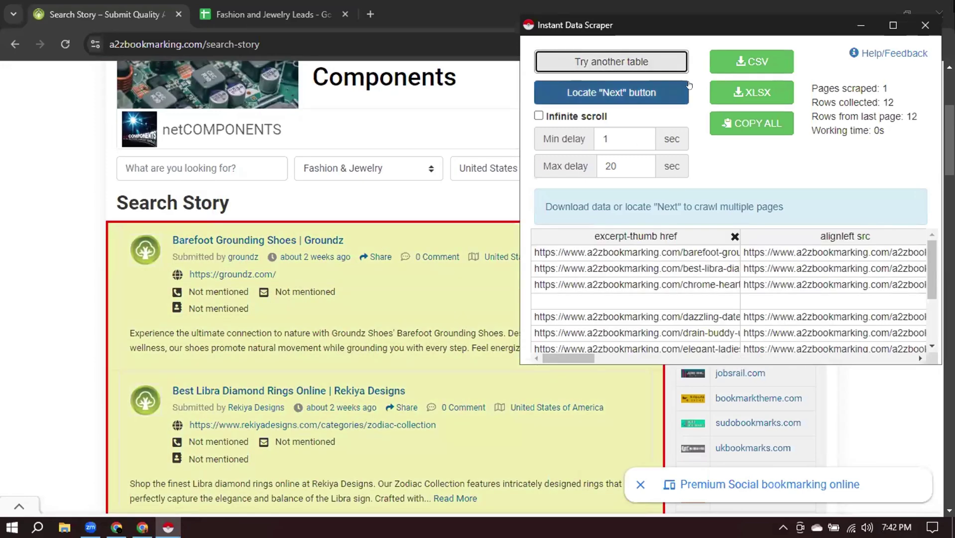
Minimize the scraper and check that its highlighted area covers the Search Story listings from first to last.
left_click(859, 26)
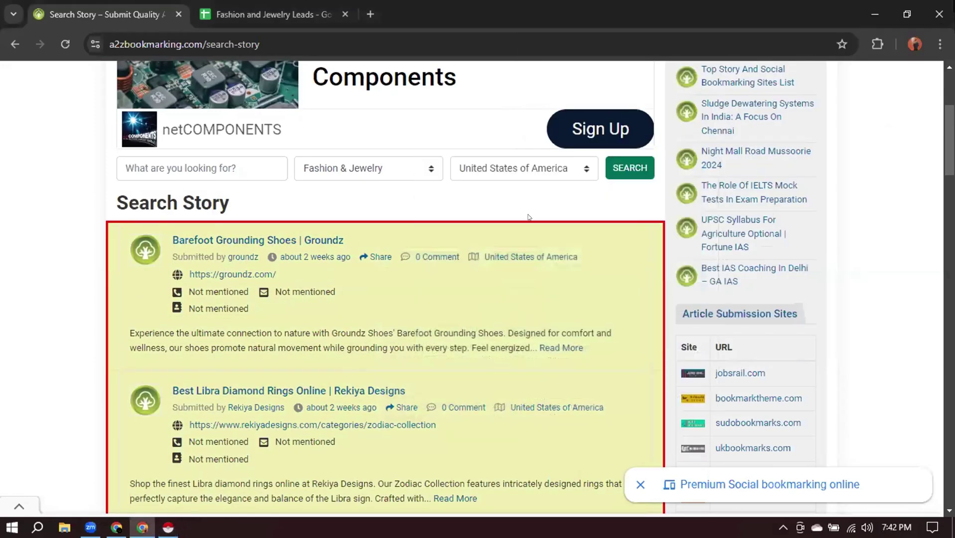
scroll(596, 329, "down", 12)
scroll(596, 329, "down", 15)
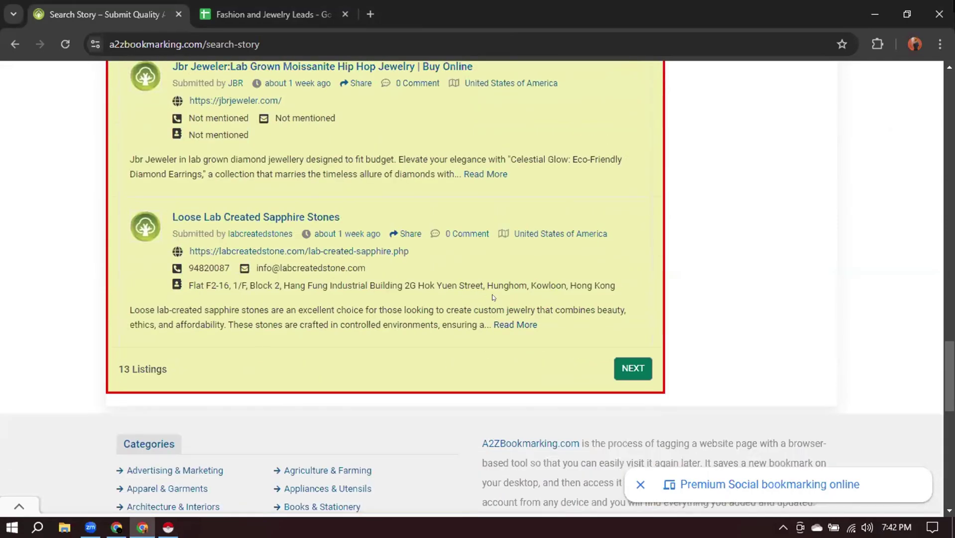
scroll(517, 296, "up", 20)
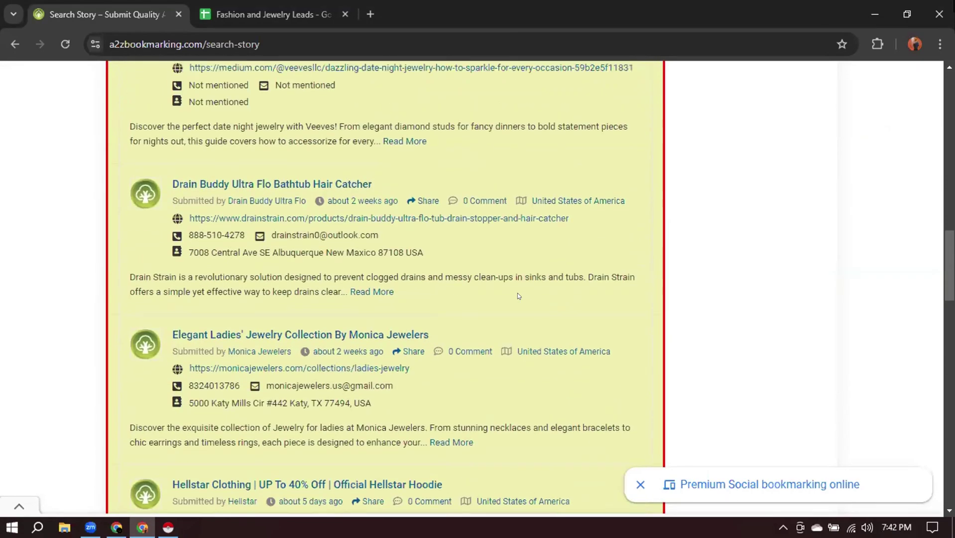
scroll(517, 292, "up", 7)
scroll(516, 292, "down", 6)
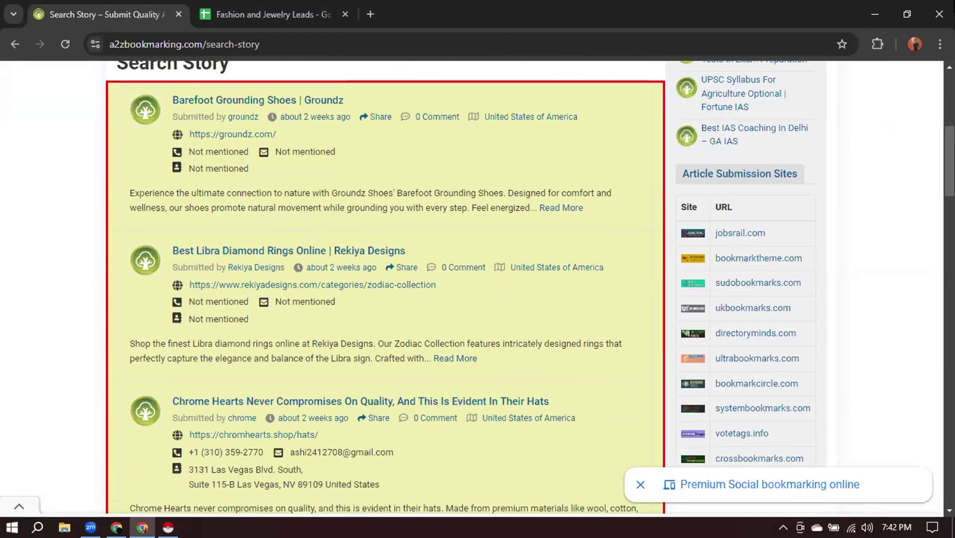
Restore the Instant Data Scraper window and enable Infinite scroll for the listings table.
left_click(168, 527)
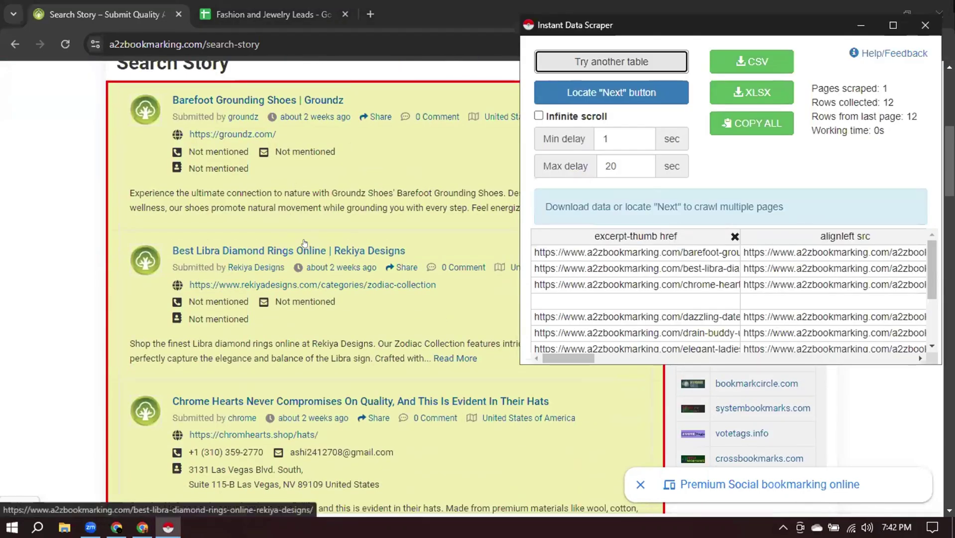
left_click(539, 116)
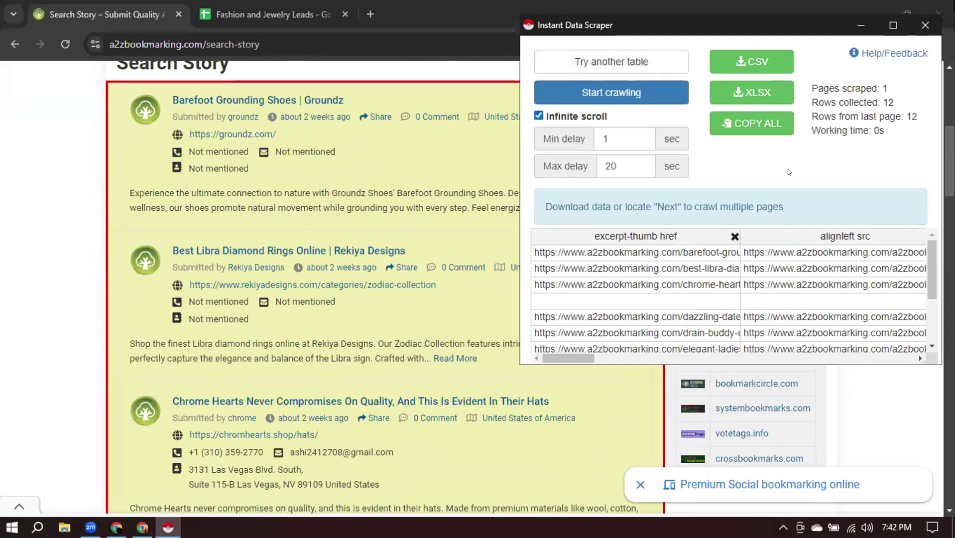
Crawl the Search Story listings with Infinite scroll enabled and check the count of pages scraped.
left_click_drag(573, 361, 527, 352)
left_click(586, 93)
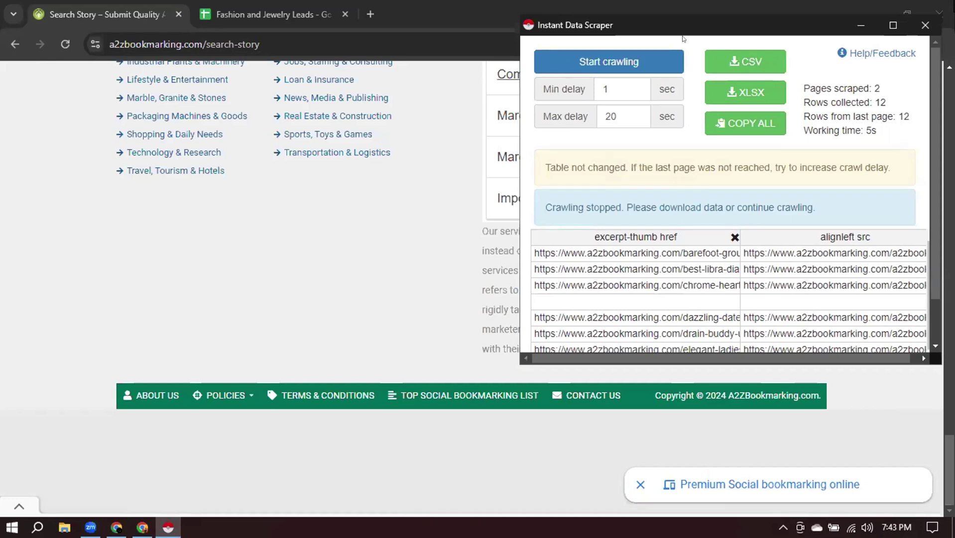
left_click_drag(800, 85, 887, 92)
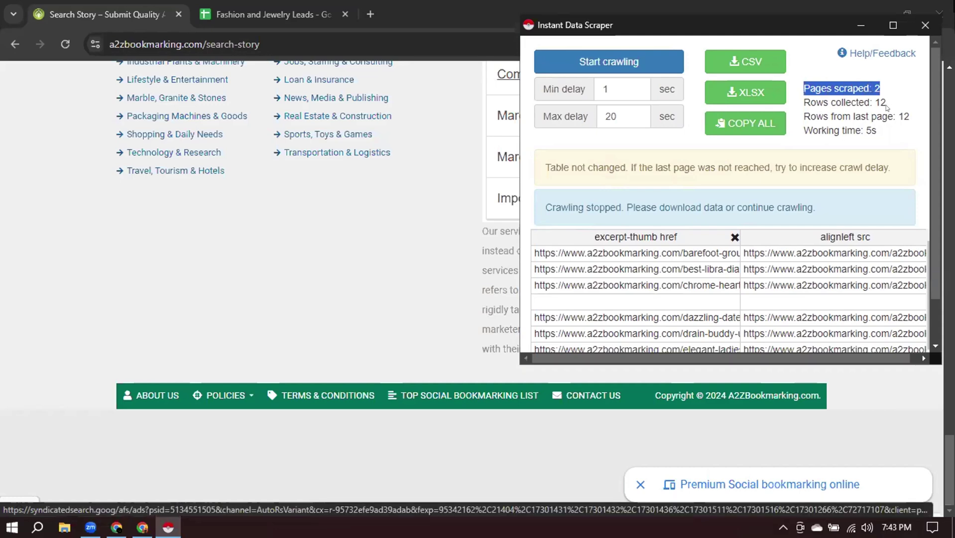
left_click(858, 93)
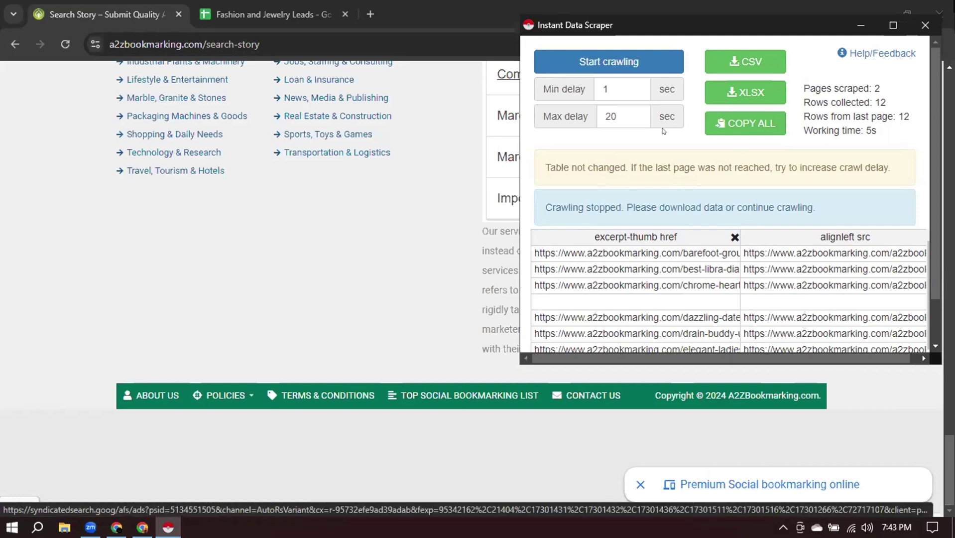
Minimize the scraper, go to the next page of Search Story results and review the remaining listings there.
left_click(860, 25)
scroll(518, 205, "up", 8)
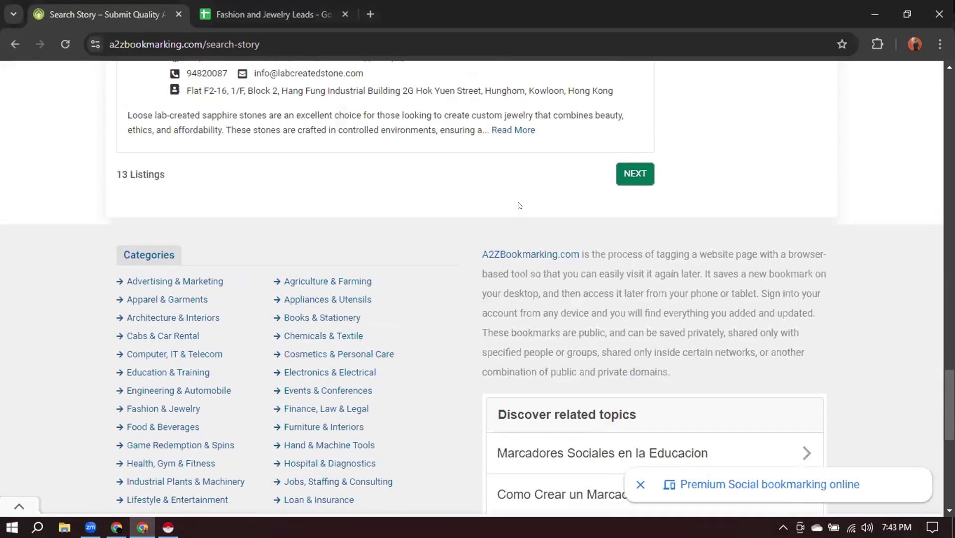
left_click(631, 175)
scroll(451, 230, "down", 8)
scroll(406, 224, "up", 15)
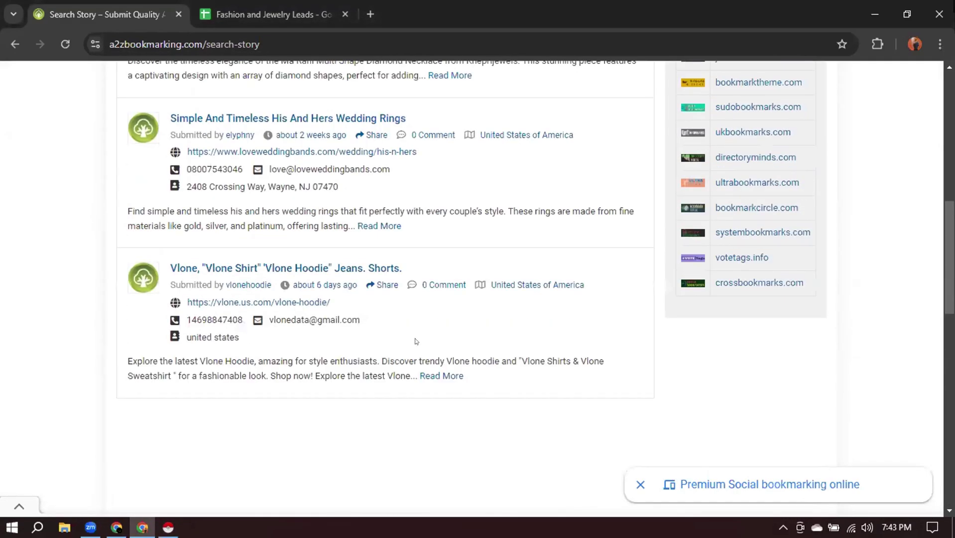
scroll(395, 329, "up", 8)
scroll(339, 331, "down", 3)
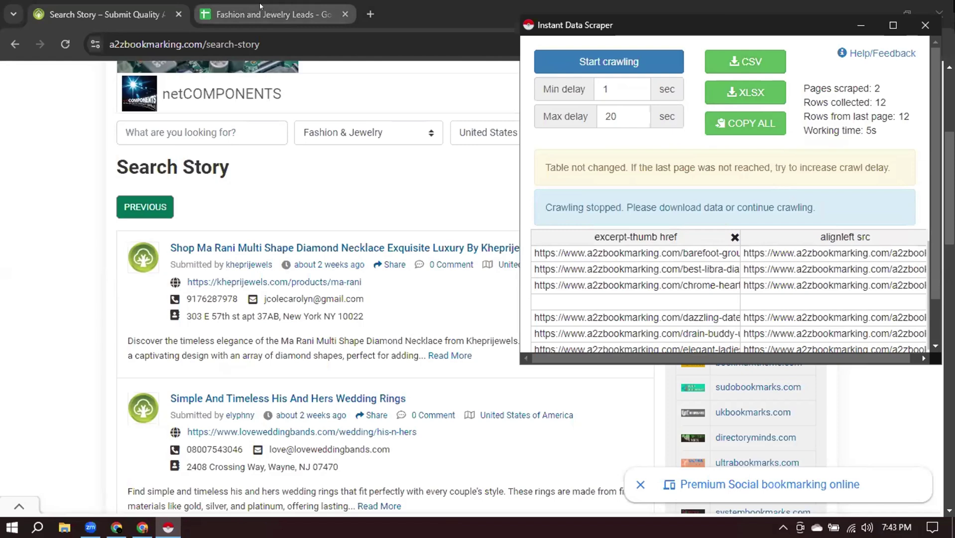
Export the scraped listings from Instant Data Scraper as an XLSX file and minimize the scraper.
left_click(744, 94)
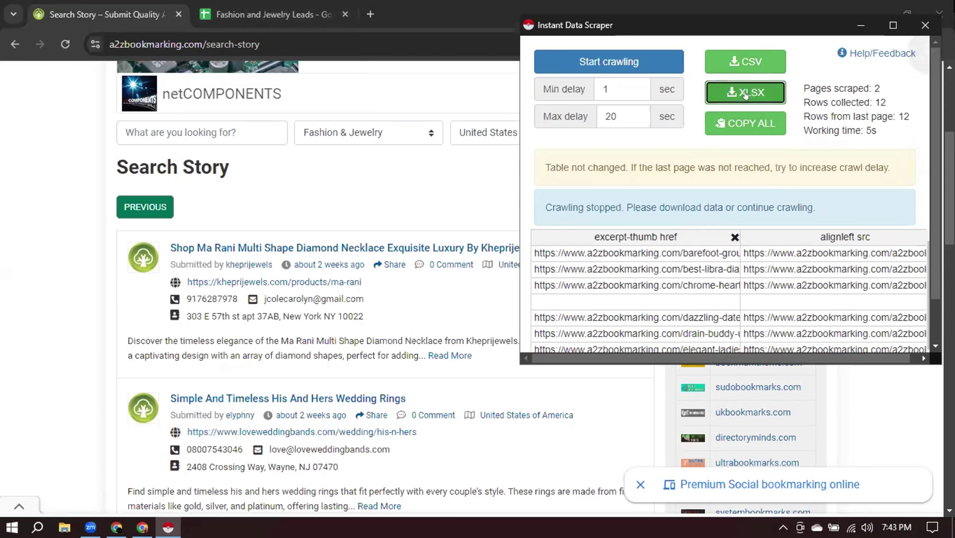
left_click(862, 26)
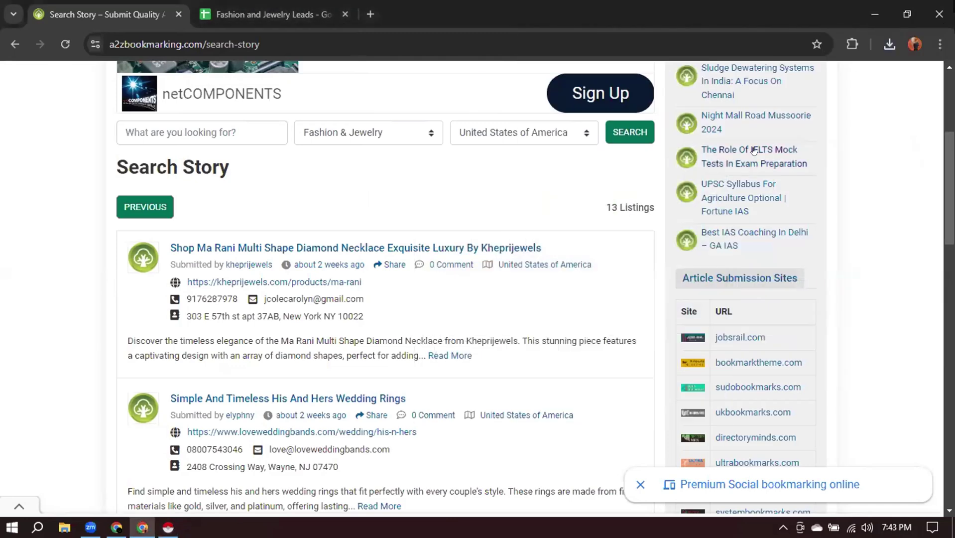
Switch to the Fashion and Jewelry Leads spreadsheet and copy its full title.
left_click(239, 2)
double_click(137, 73)
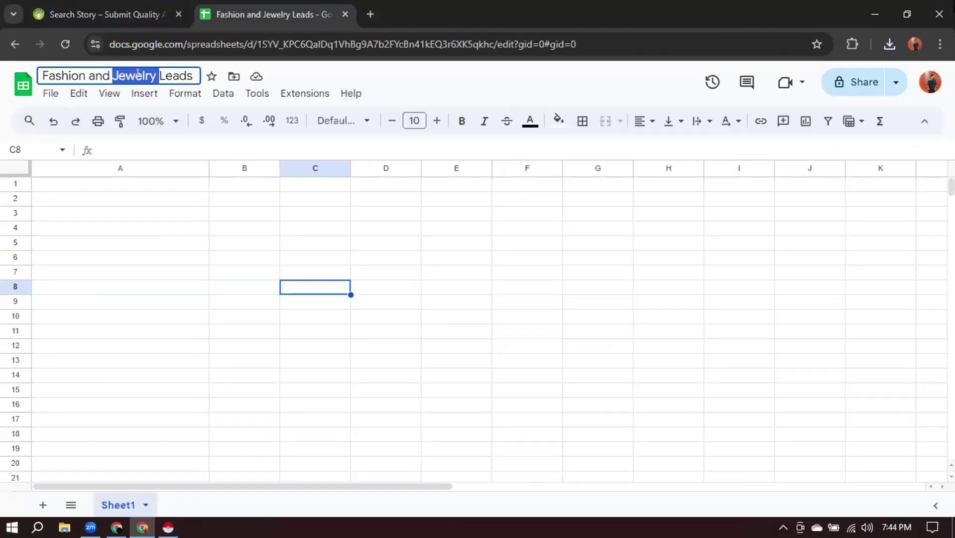
triple_click(138, 73)
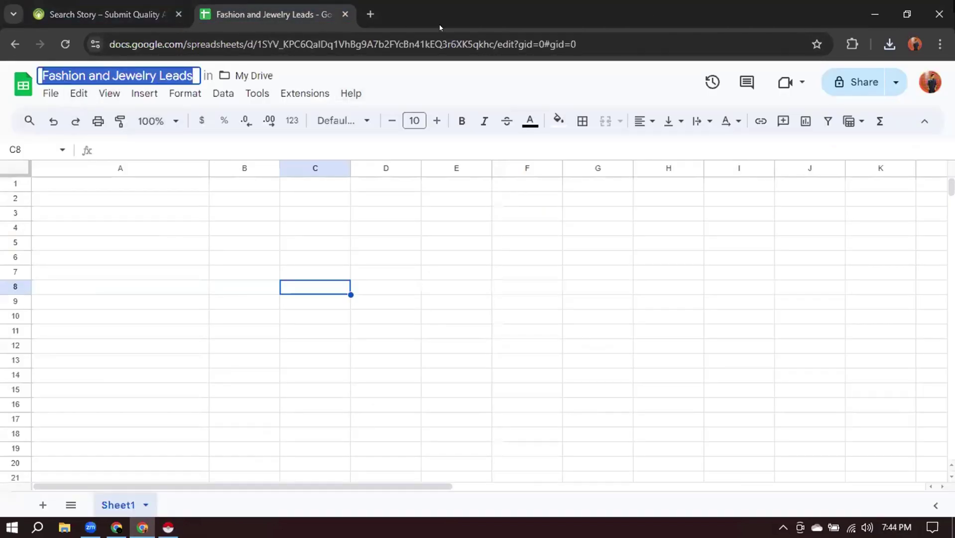
right_click(161, 72)
left_click(219, 143)
Import a2zbookmarking (1).xlsx from the Downloads folder as a new spreadsheet and open the imported file.
left_click(50, 93)
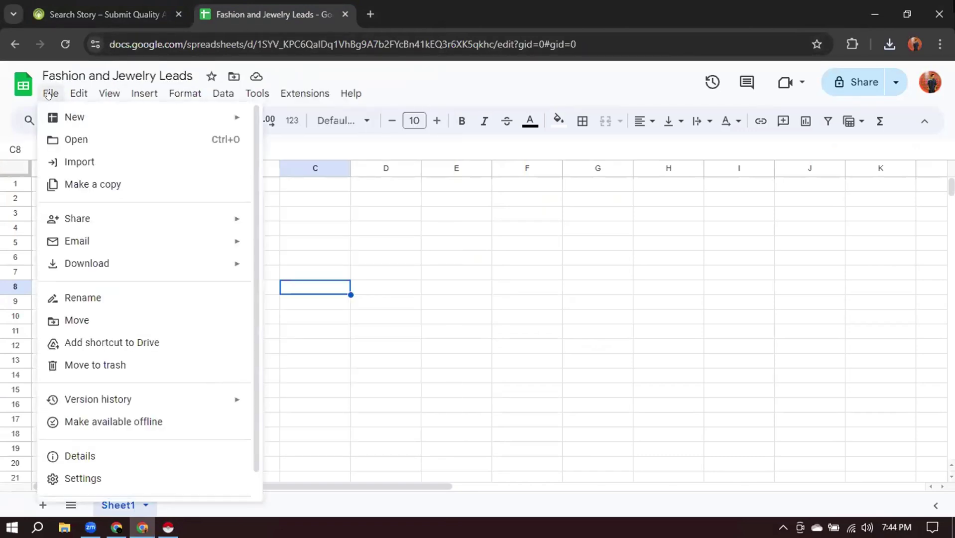
left_click(62, 162)
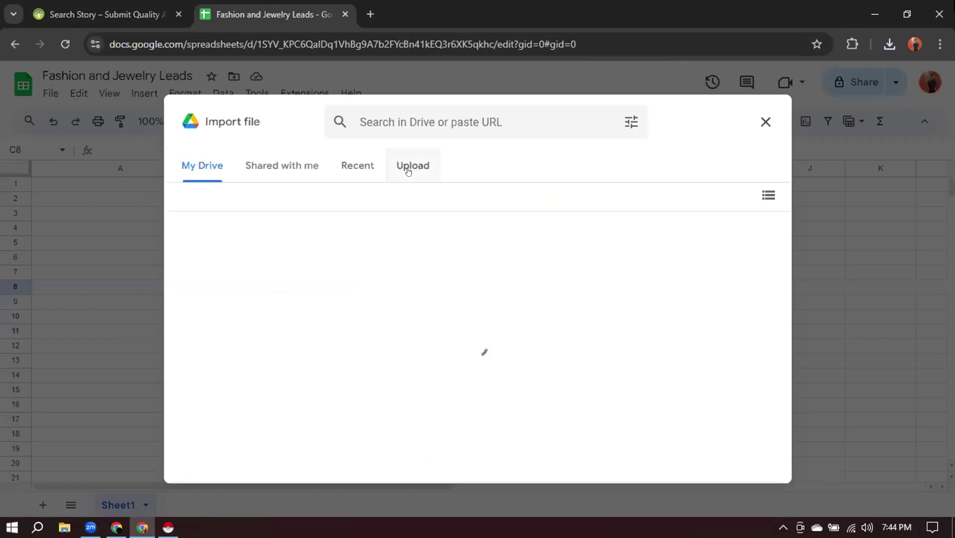
left_click(398, 171)
left_click(473, 381)
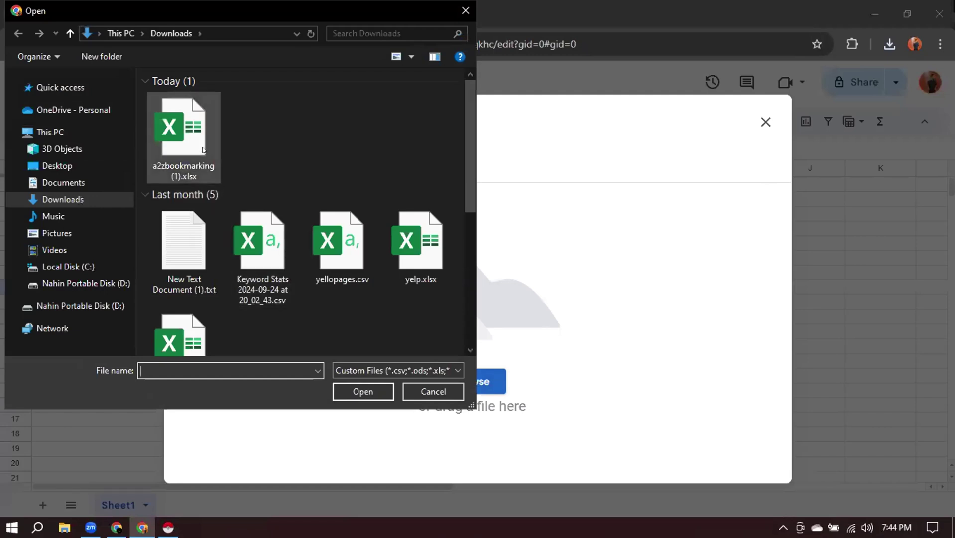
left_click(170, 138)
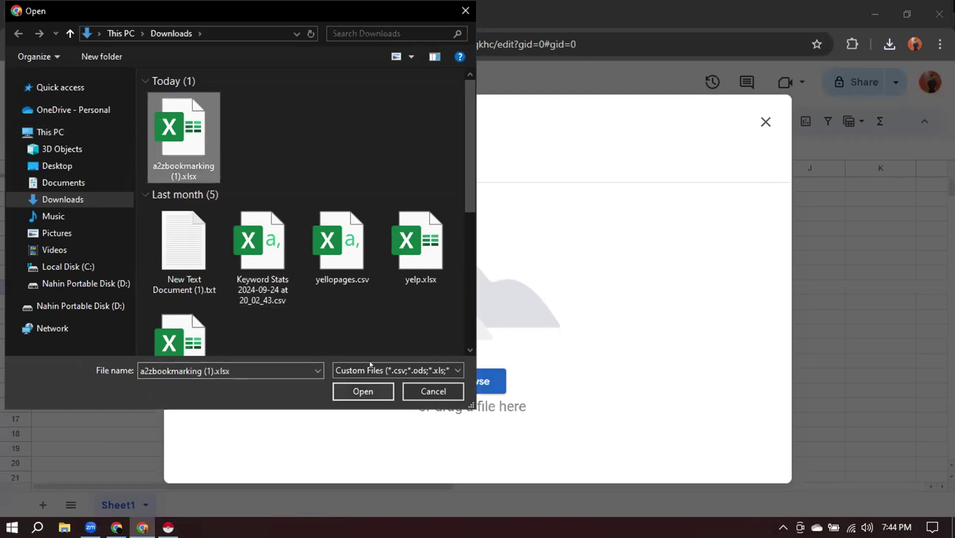
left_click(361, 391)
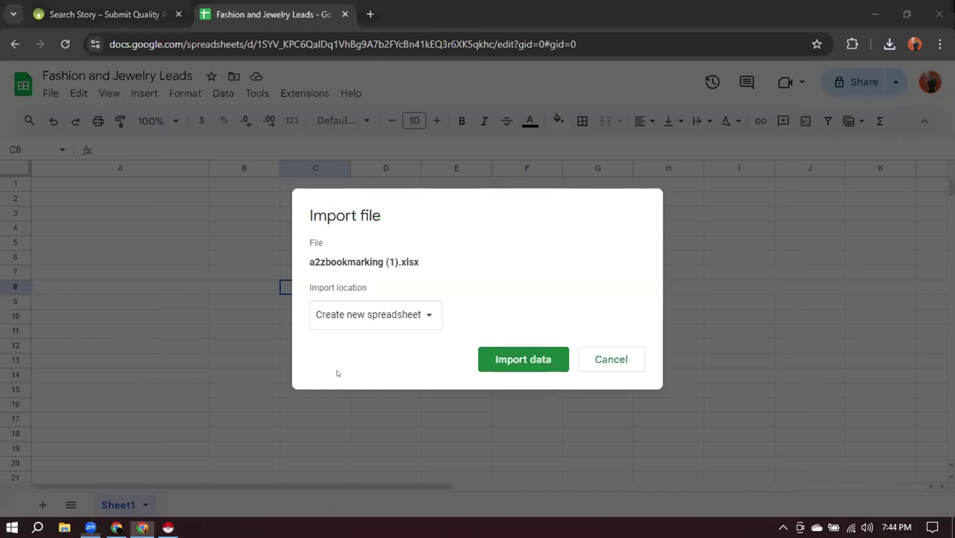
left_click(506, 359)
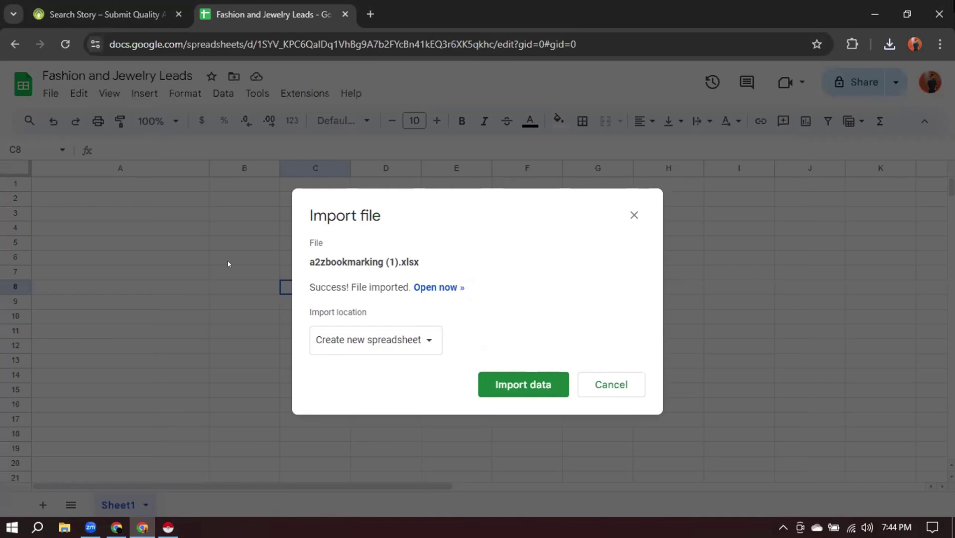
left_click(435, 288)
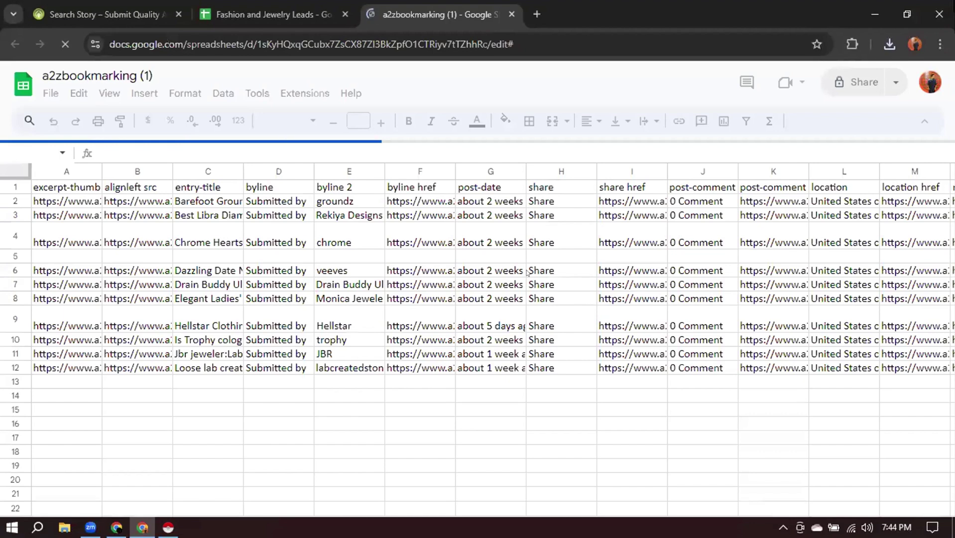
Close the blank Fashion and Jewelry Leads spreadsheet and return to the imported a2zbookmarking (1) sheet.
left_click(269, 14)
left_click(345, 14)
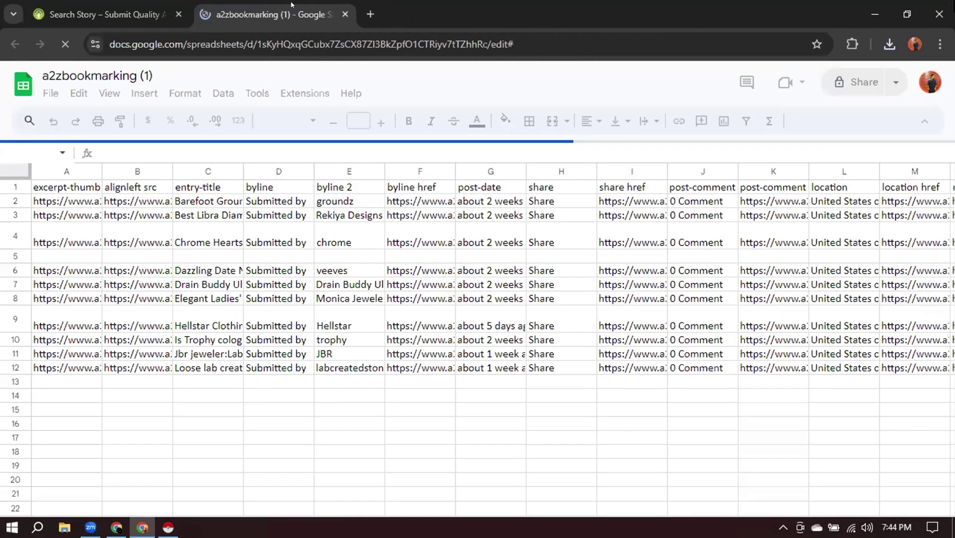
left_click(358, 385)
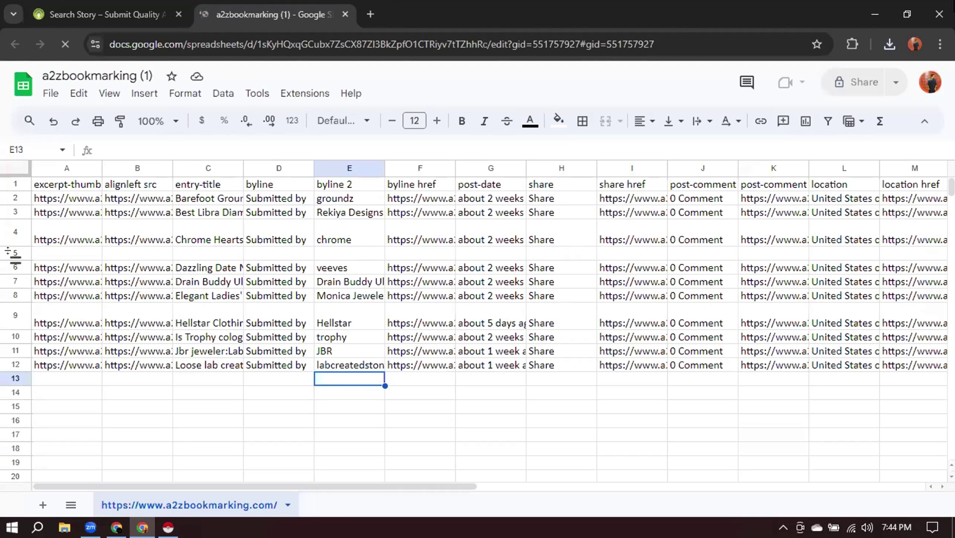
Reduce the height of the taller rows 4 and 9 to bring them closer to the other rows.
mouse_move(8, 247)
left_mouse_down()
mouse_move(8, 232)
mouse_move(15, 238)
left_mouse_up()
left_click_drag(7, 320, 7, 298)
left_click(217, 399)
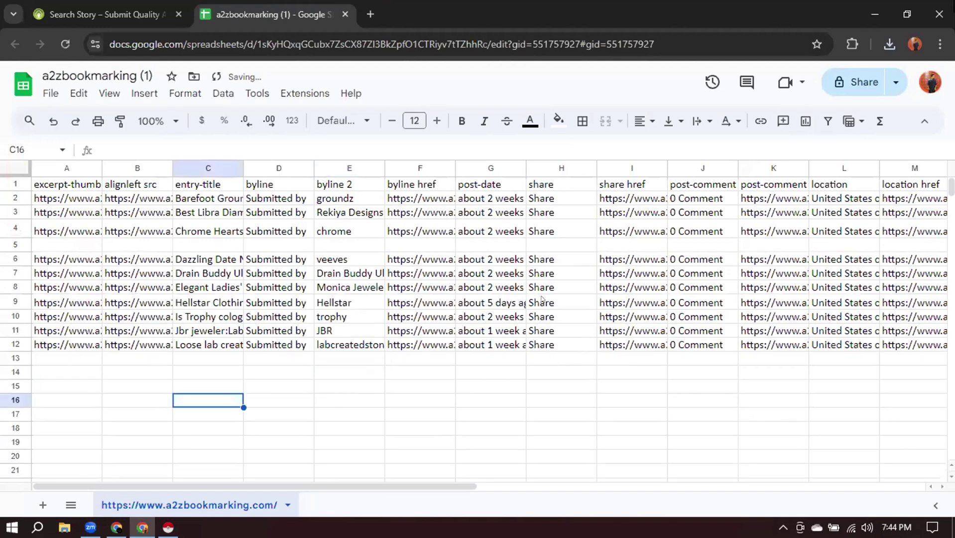
left_click(649, 372)
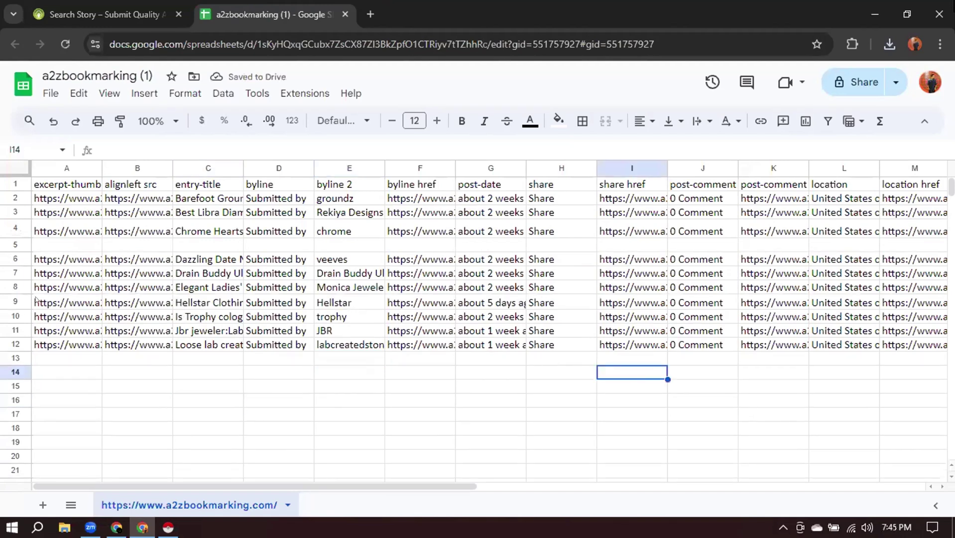
Delete the empty row 5 from the imported listings.
left_click(6, 240)
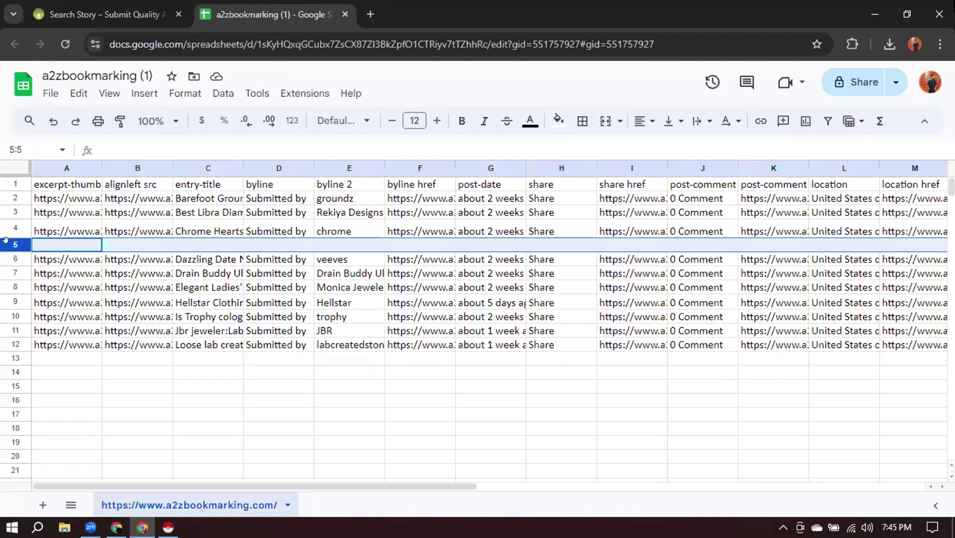
right_click(12, 247)
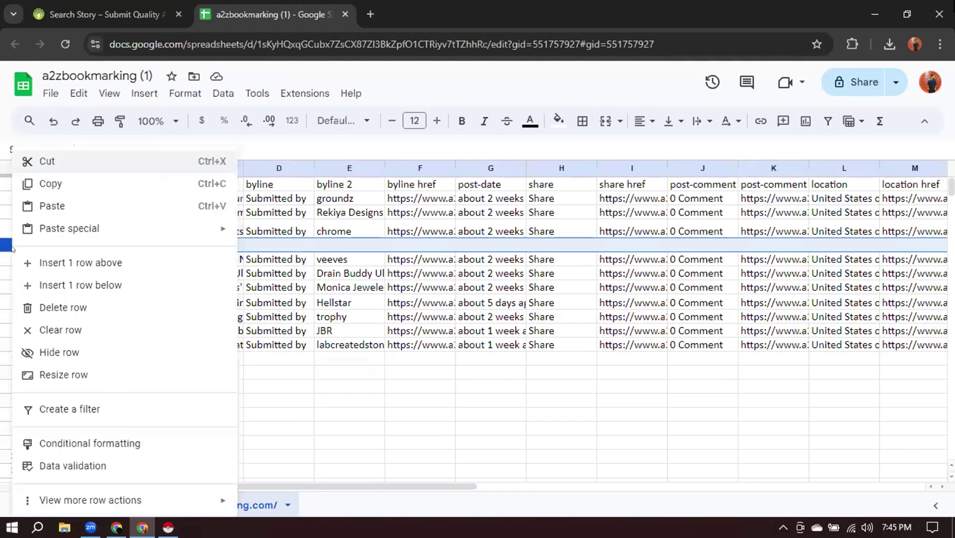
left_click(50, 307)
left_click(268, 387)
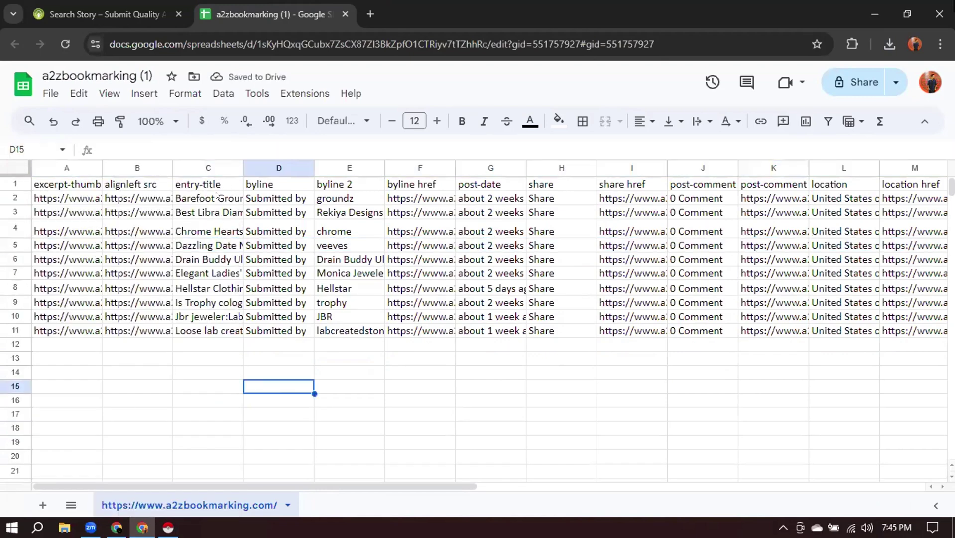
Go through columns A, B and D to K one by one to examine which scraped fields the leads do not need.
left_click(61, 165)
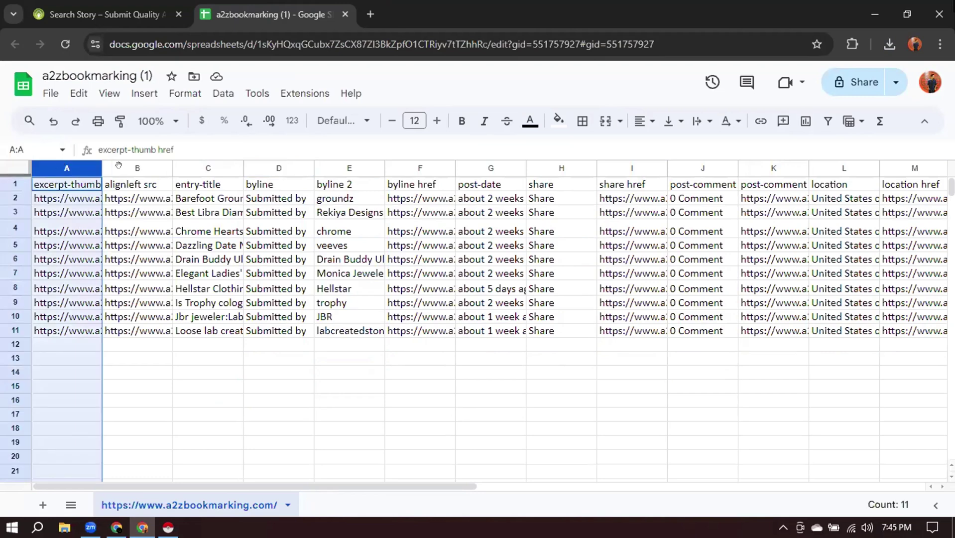
left_click(130, 167)
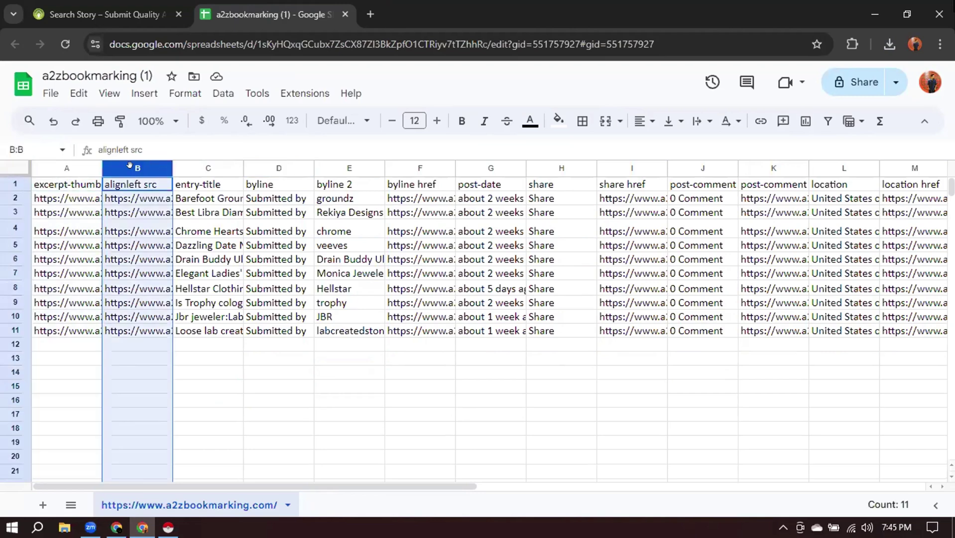
left_click(283, 165)
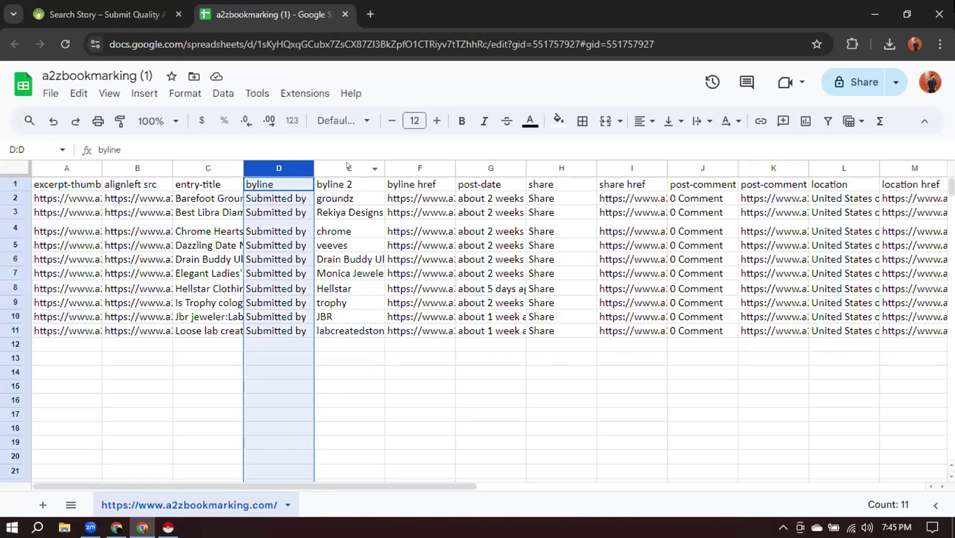
left_click(342, 164)
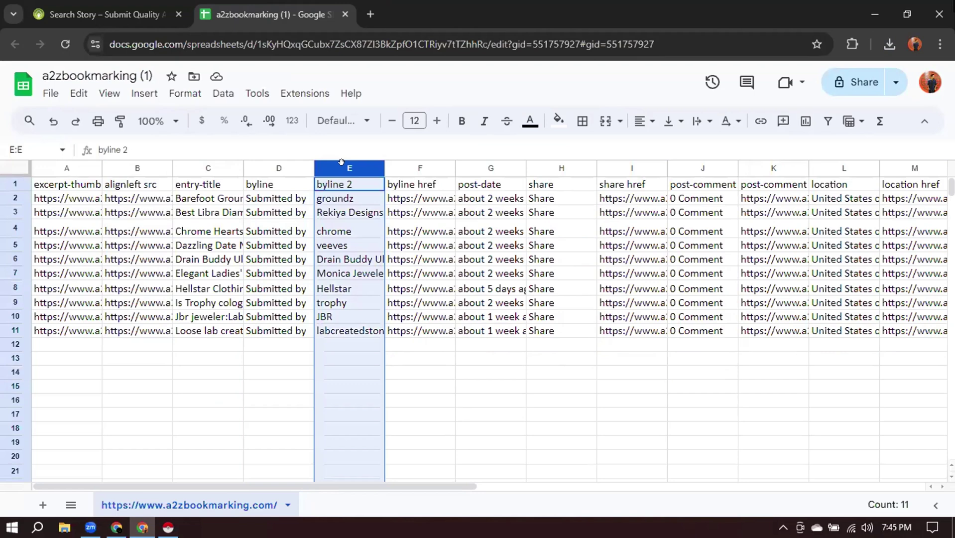
left_click(416, 171)
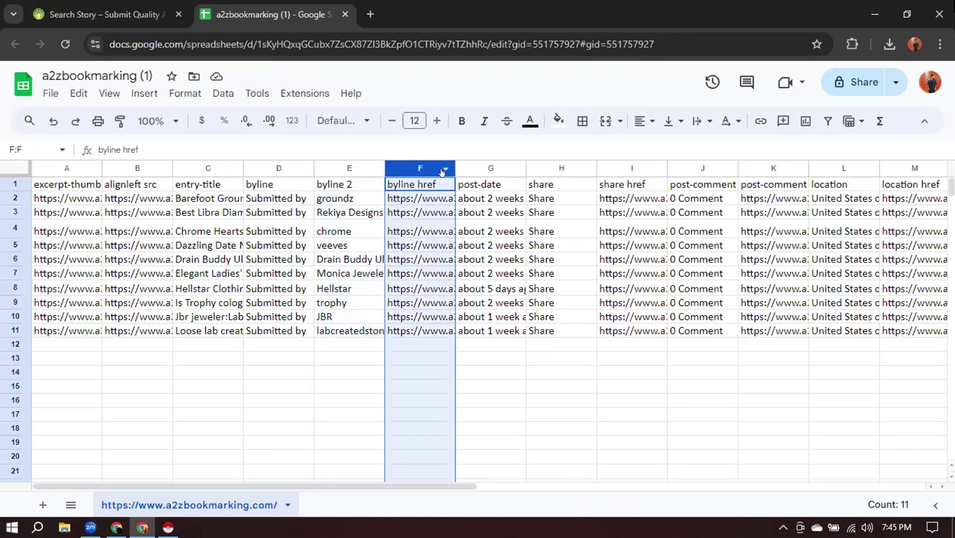
left_click(485, 172)
left_click(542, 172)
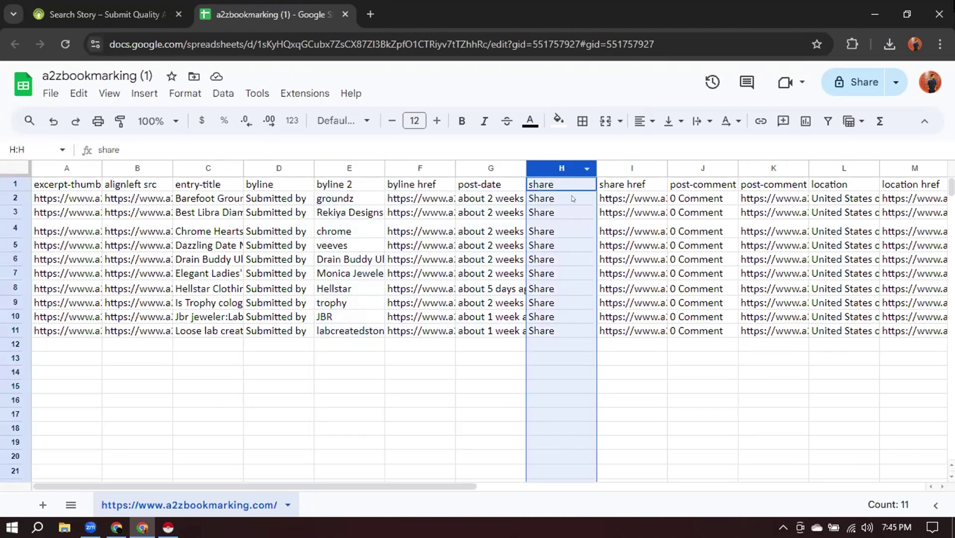
left_click(616, 170)
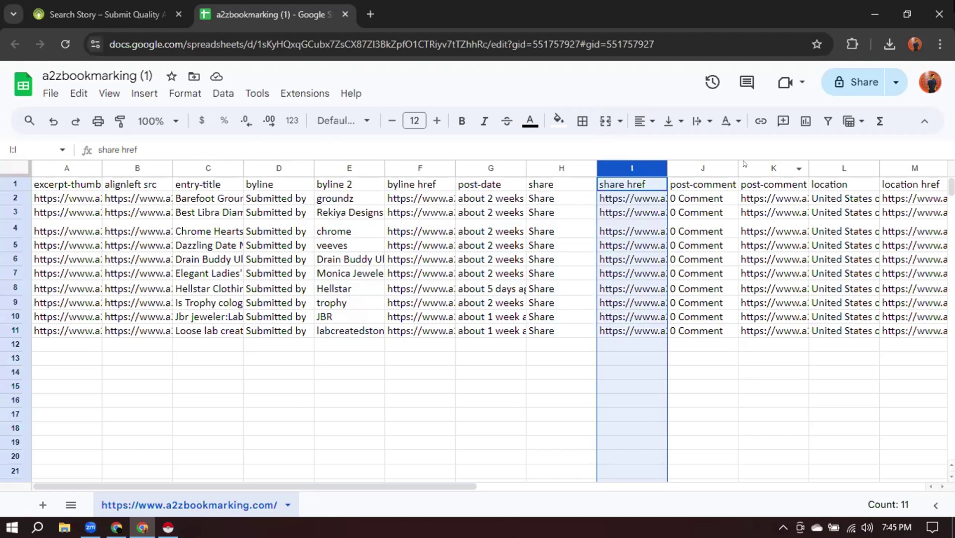
left_click(690, 164)
left_click(776, 165)
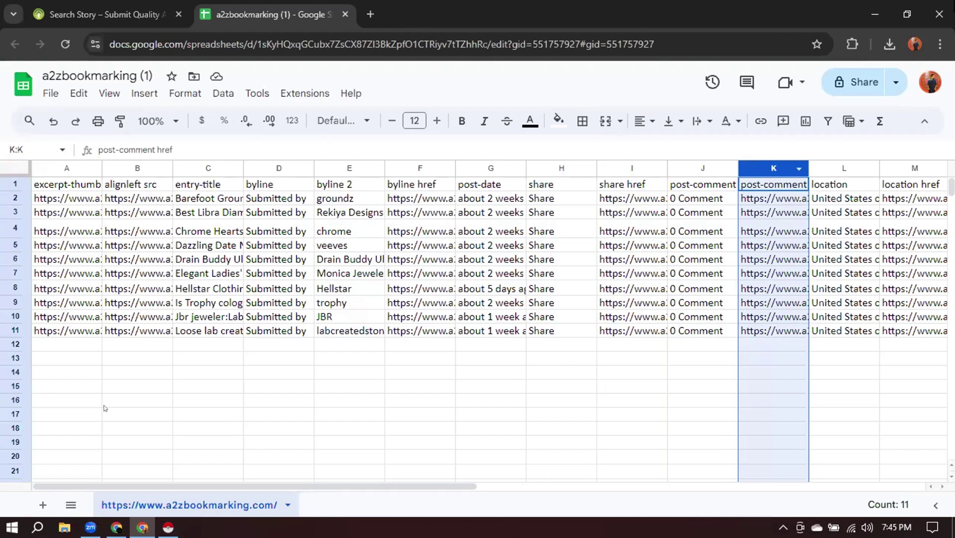
left_click(161, 385)
left_click(67, 166)
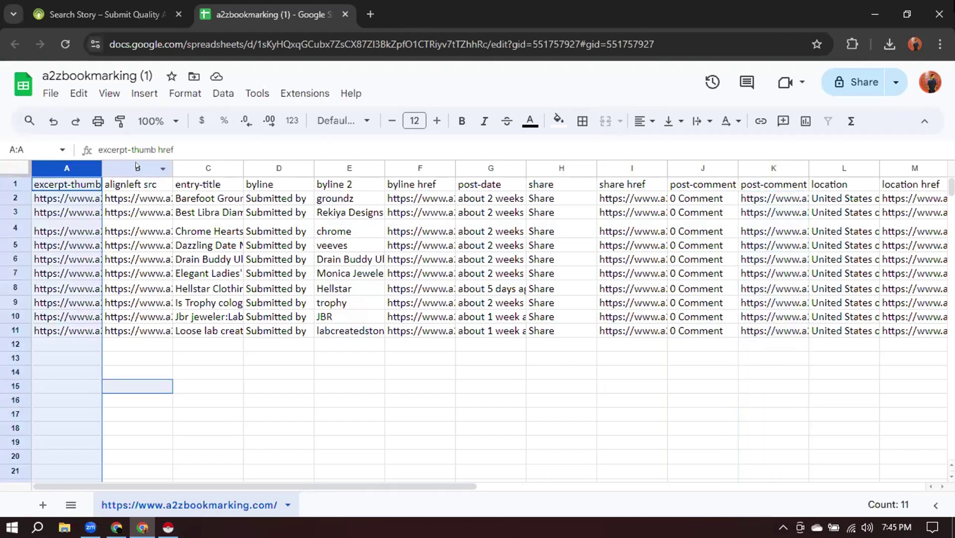
left_click(136, 167, "ctrl")
left_click(271, 168, "ctrl")
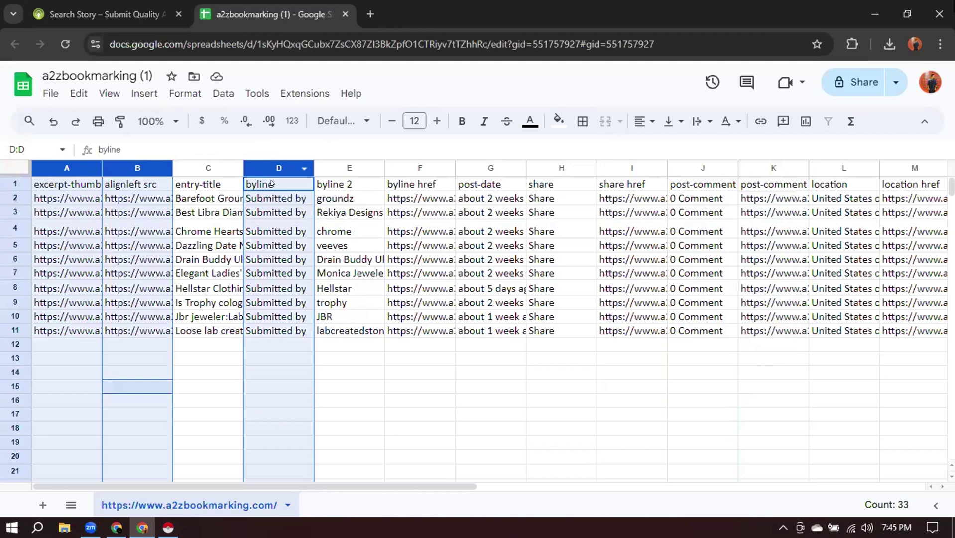
left_click(340, 166, "ctrl")
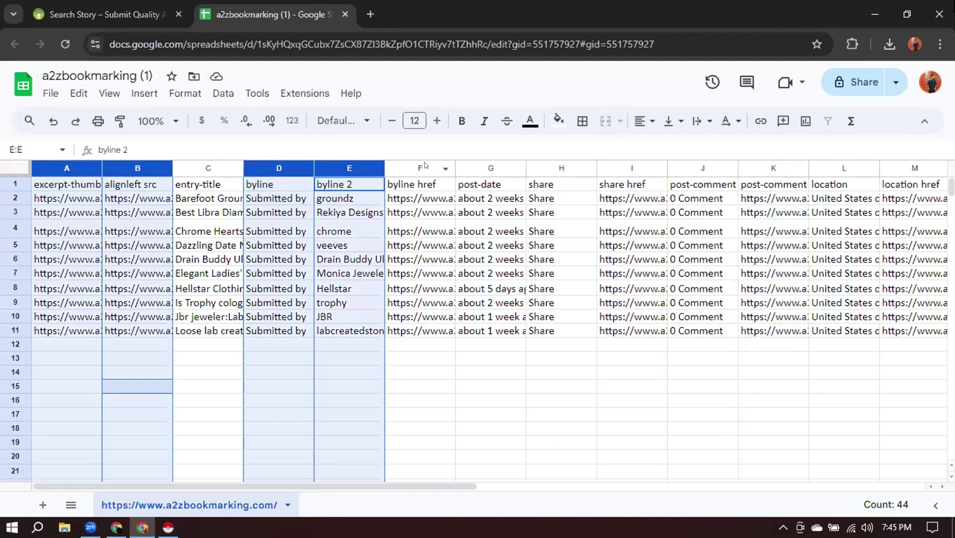
left_click(416, 398)
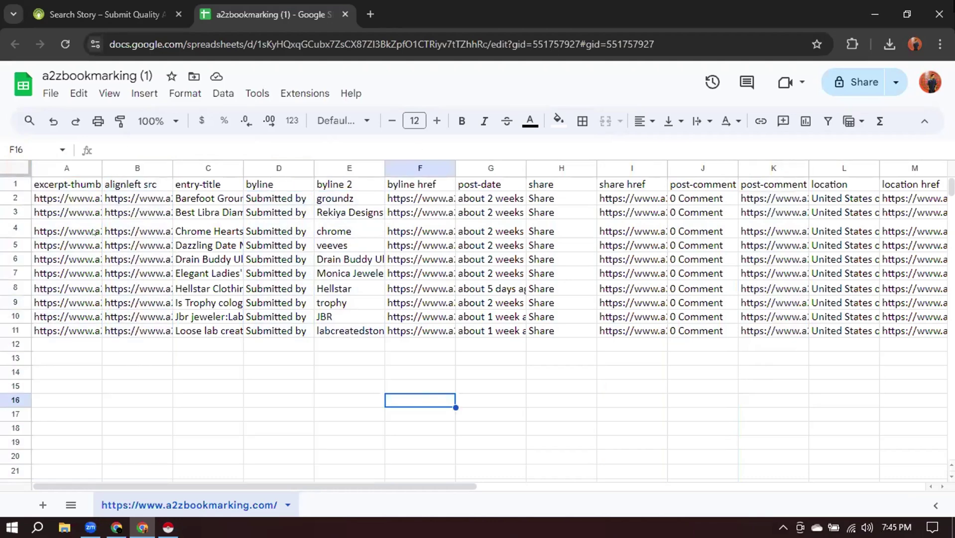
Widen the byline column D and the entry-title column C so their contents can be read.
left_click_drag(314, 168, 350, 168)
left_click(293, 184)
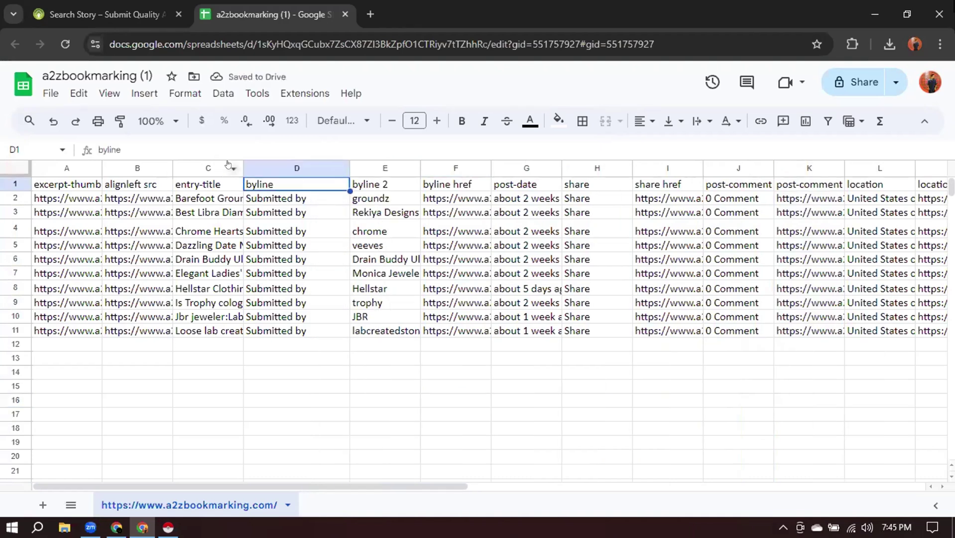
left_click_drag(243, 168, 364, 168)
Switch to the A2Z Bookmarking results, return to the first page and compare the Barefoot Grounding Shoes listing's title with entry-title cell C2.
left_click(228, 202)
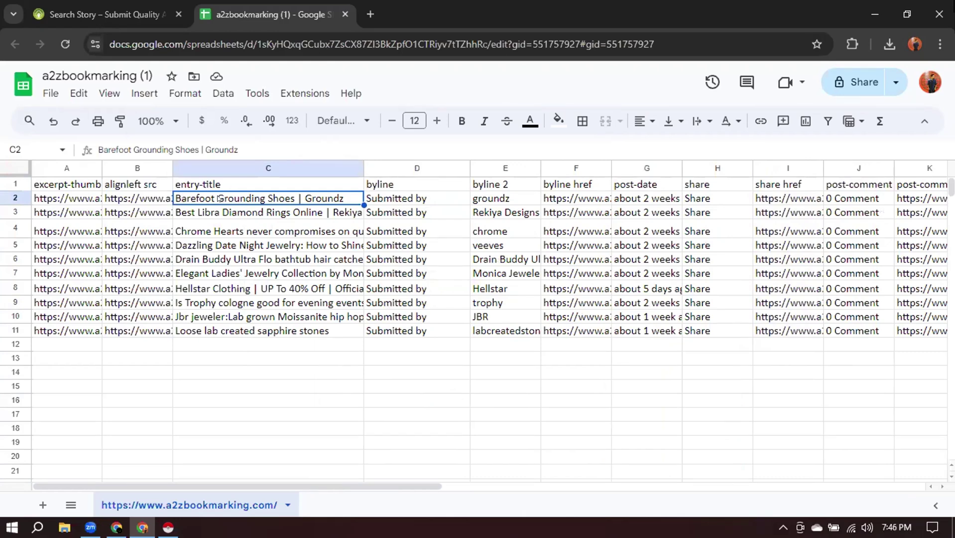
key("ctrl+shift+Tab")
scroll(242, 250, "up", 2)
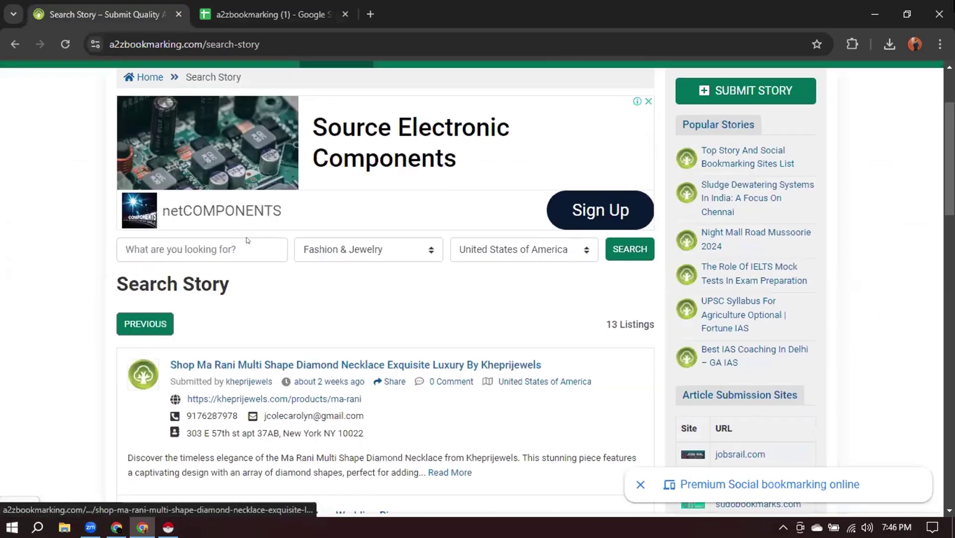
scroll(246, 241, "down", 4)
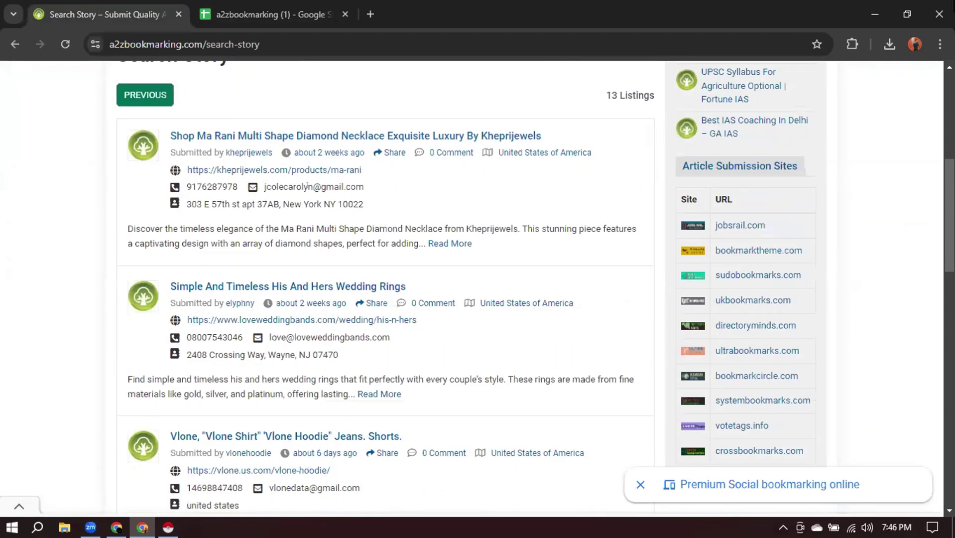
scroll(306, 185, "up", 3)
left_click(157, 237)
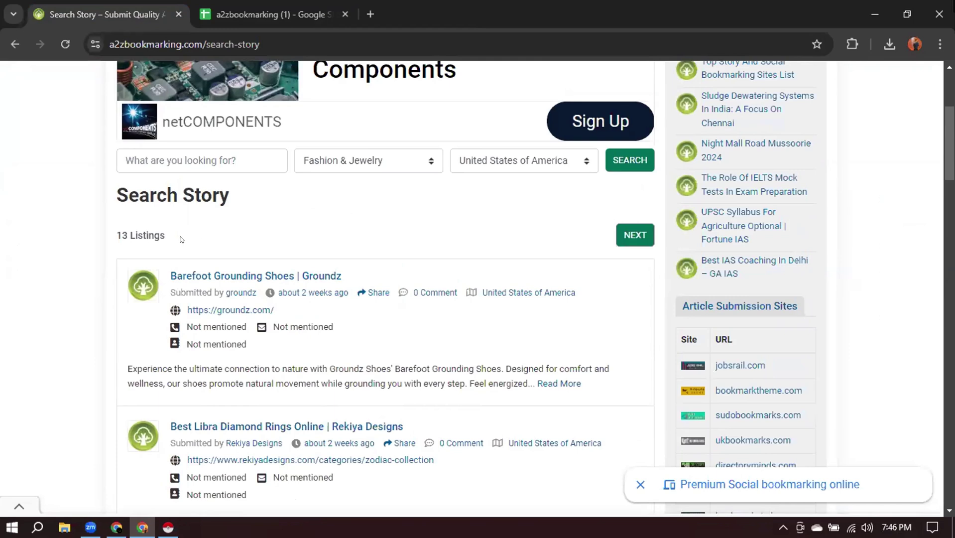
left_click_drag(160, 274, 288, 266)
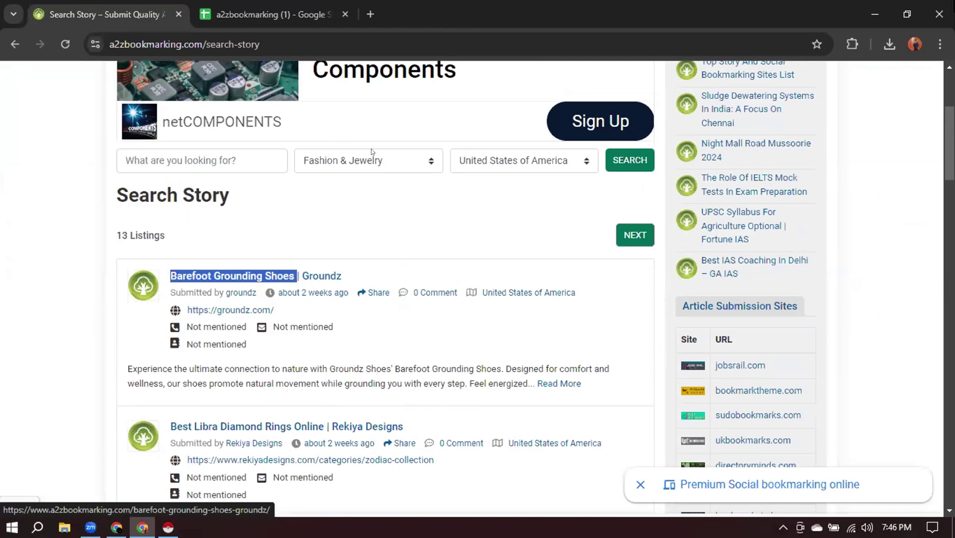
Compare the byline and byline 2 values in row 2 of the sheet with the first listing's submitter line on A2Z Bookmarking.
key("ctrl+Tab")
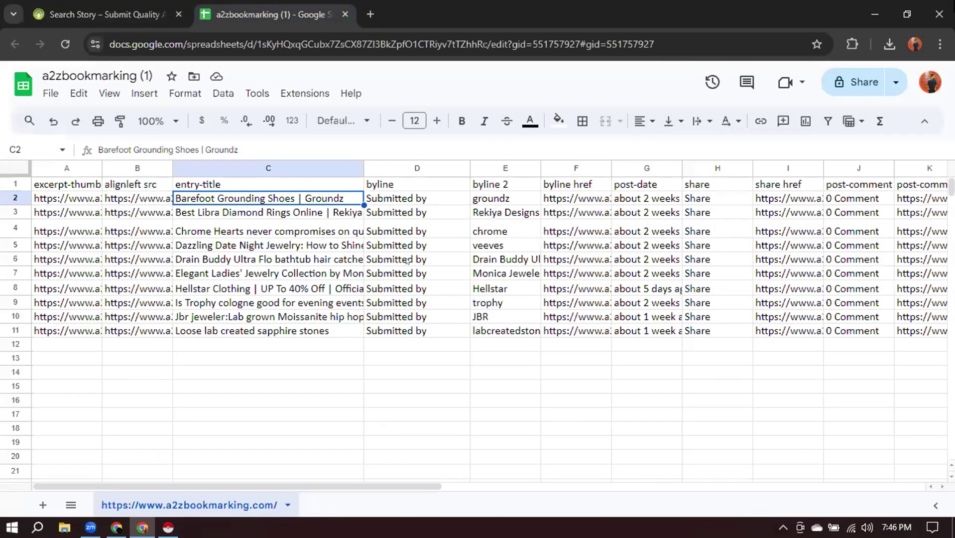
left_click(406, 198)
left_click(384, 185)
left_click(397, 198)
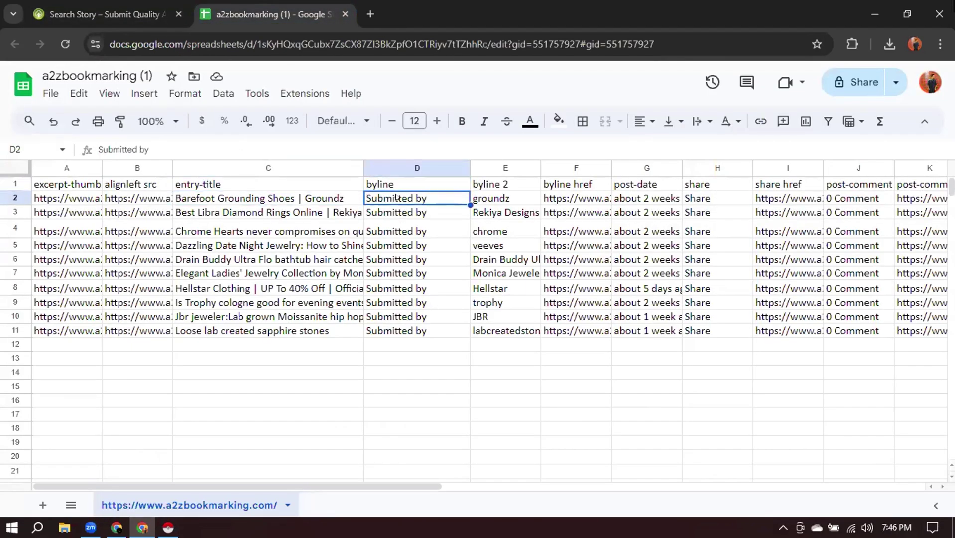
left_click(495, 199)
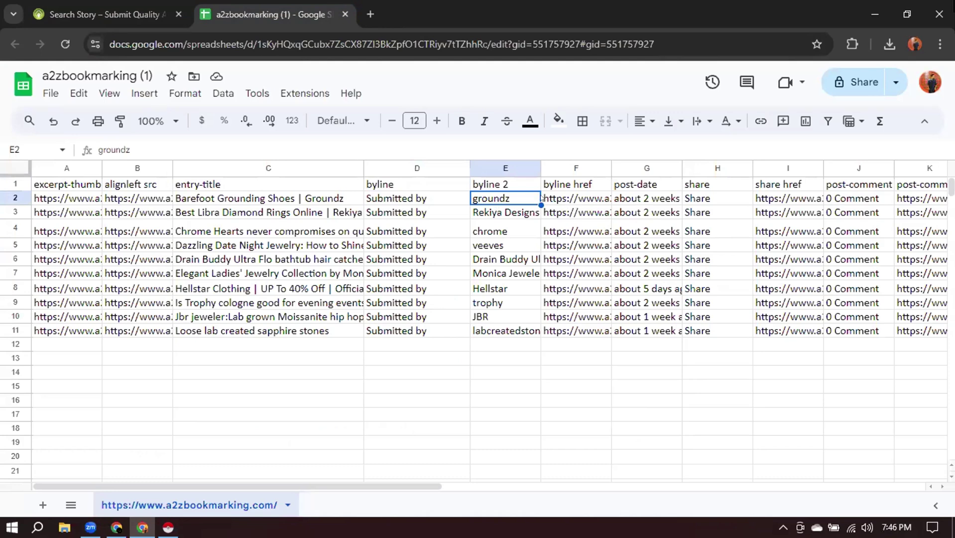
left_click(394, 195)
left_click(504, 195)
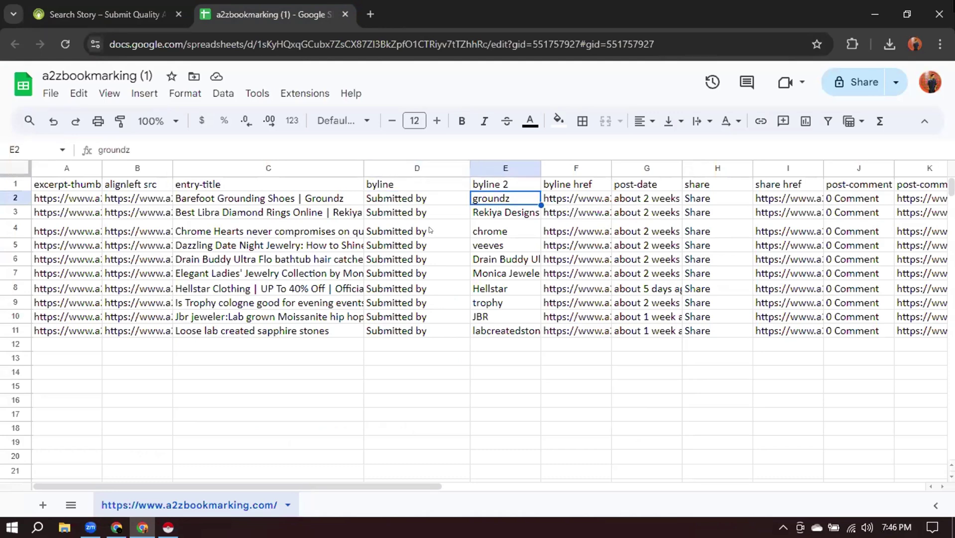
left_click(124, 17)
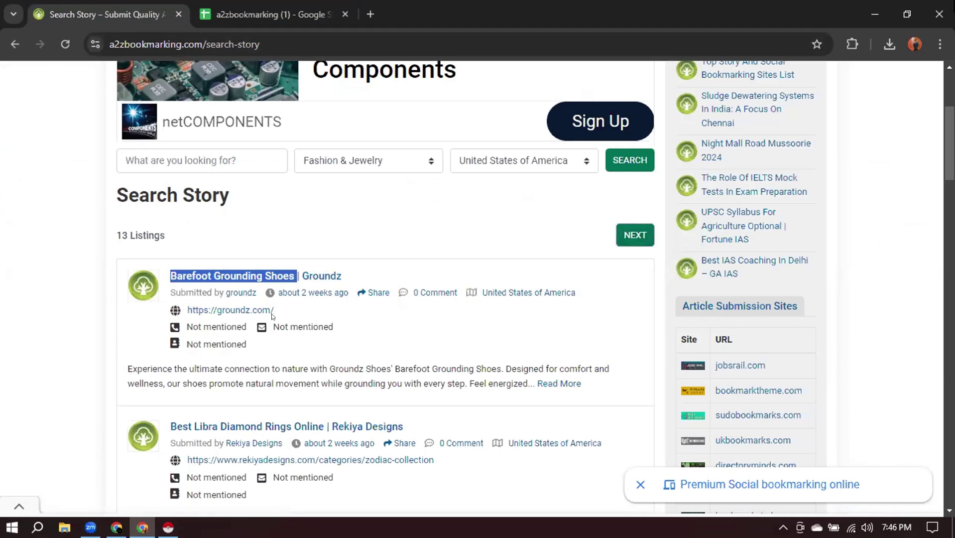
left_click_drag(164, 285, 219, 285)
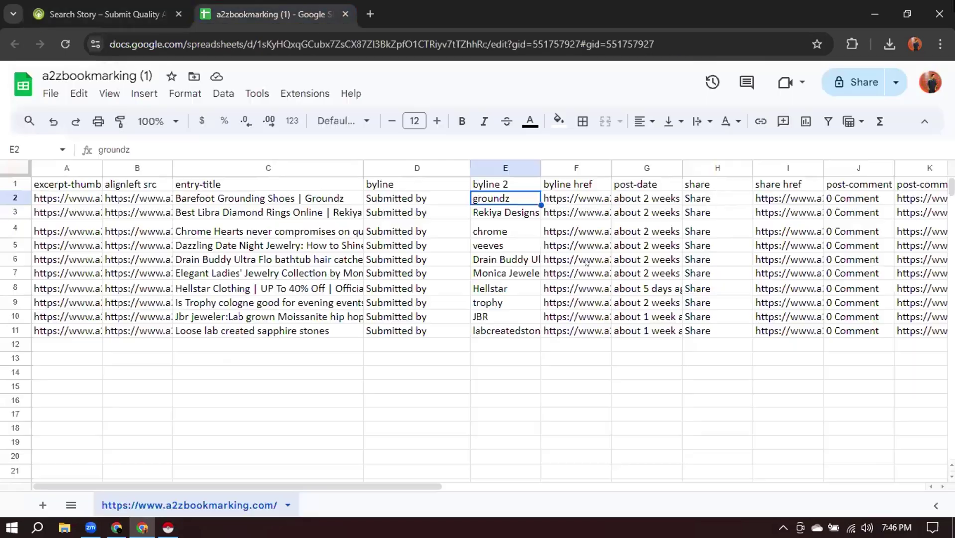
Return to the imported sheet and check the post-date, share, share href and post-comment values in row 2.
left_click(278, 14)
left_click(662, 198)
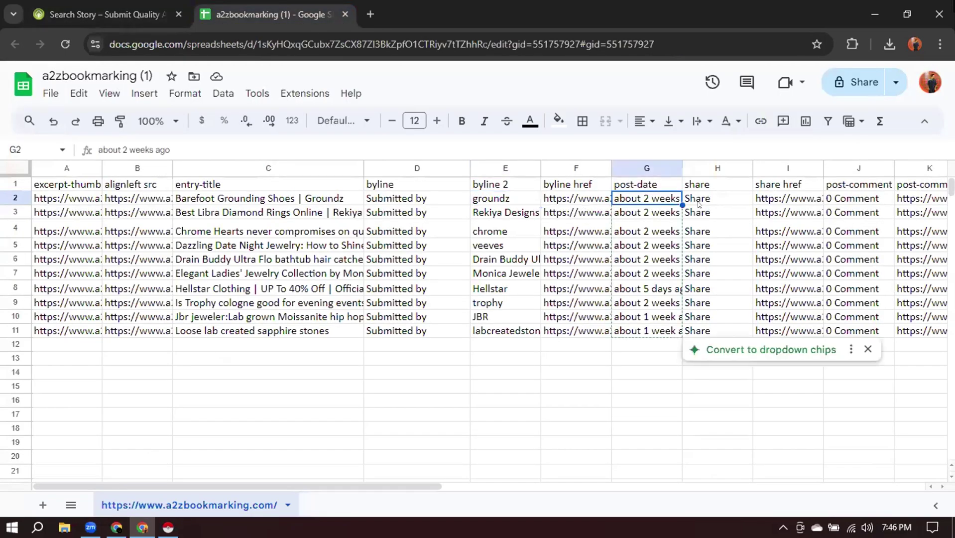
left_click(705, 201)
left_click(785, 205)
left_click(820, 215)
left_click(851, 199)
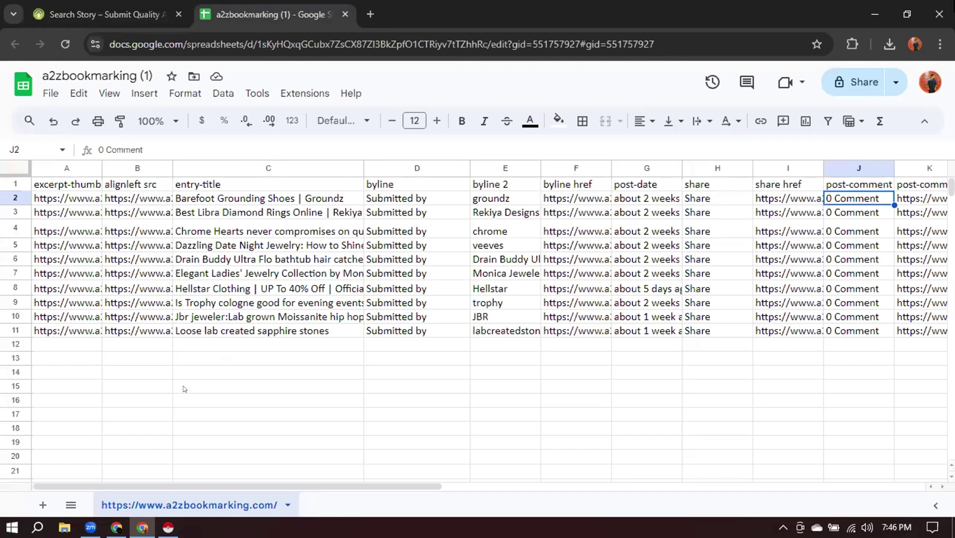
left_click(137, 388)
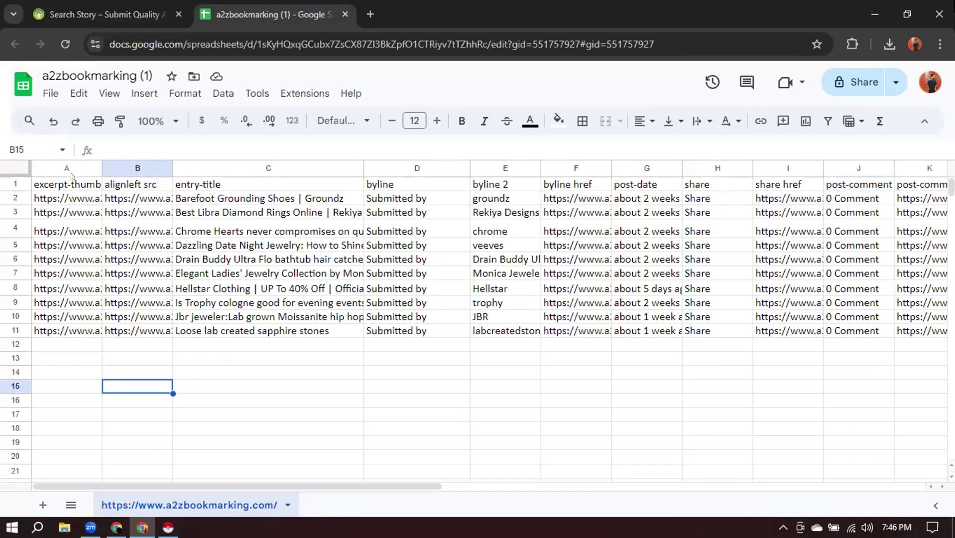
left_click(183, 368)
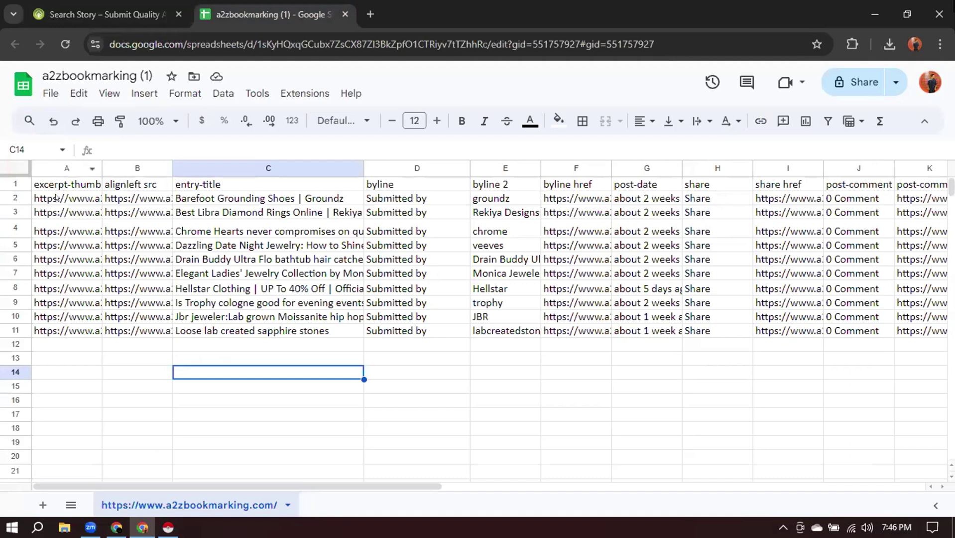
Delete the unneeded columns A, B, D to K and M from the imported listings together.
left_click(68, 169)
left_click(137, 168, "ctrl")
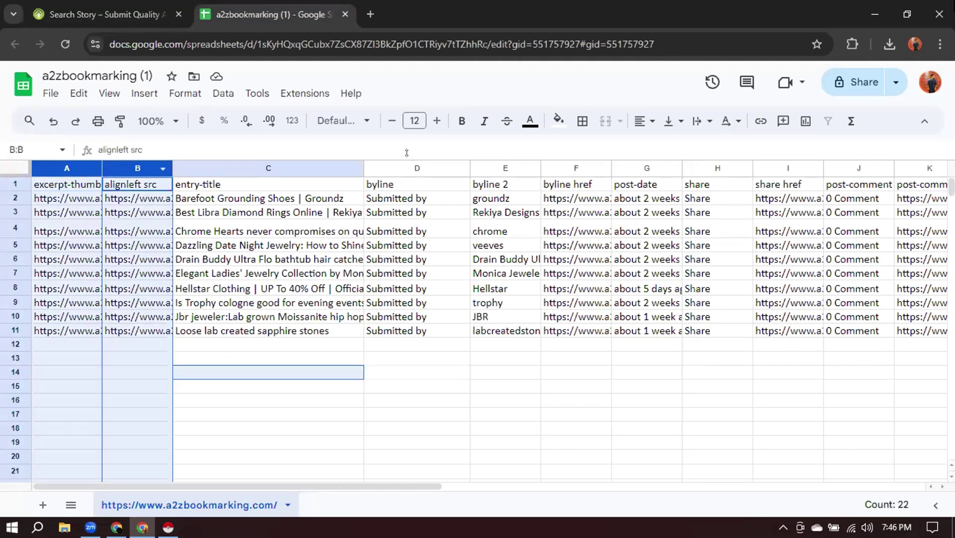
left_click(417, 169, "ctrl")
left_click(505, 168, "ctrl")
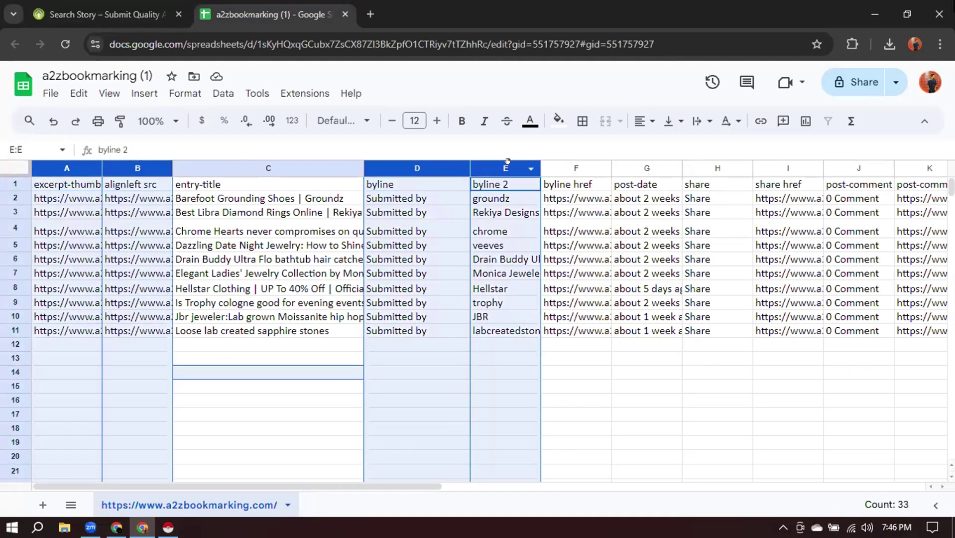
left_click(574, 166, "ctrl")
left_click(633, 169, "ctrl")
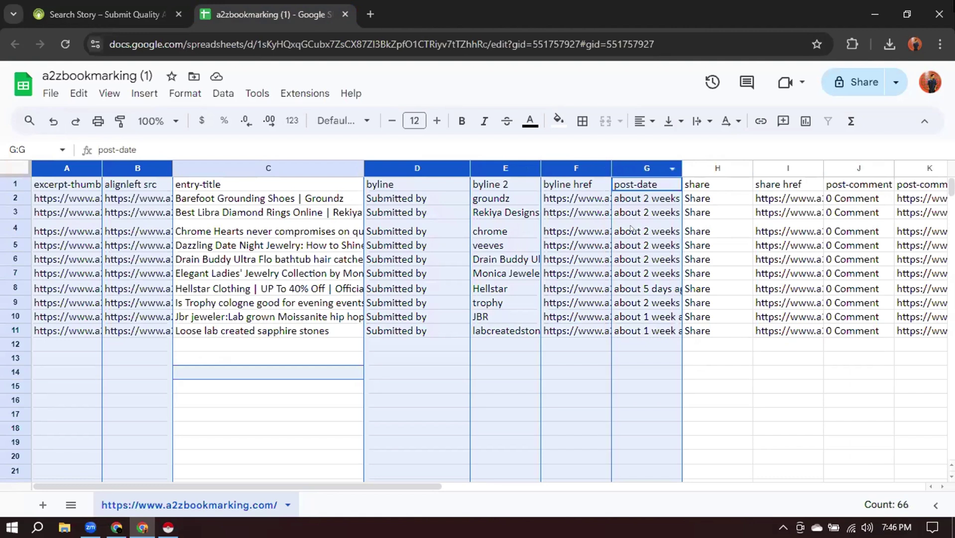
left_click(712, 169, "ctrl")
left_click(785, 168, "ctrl")
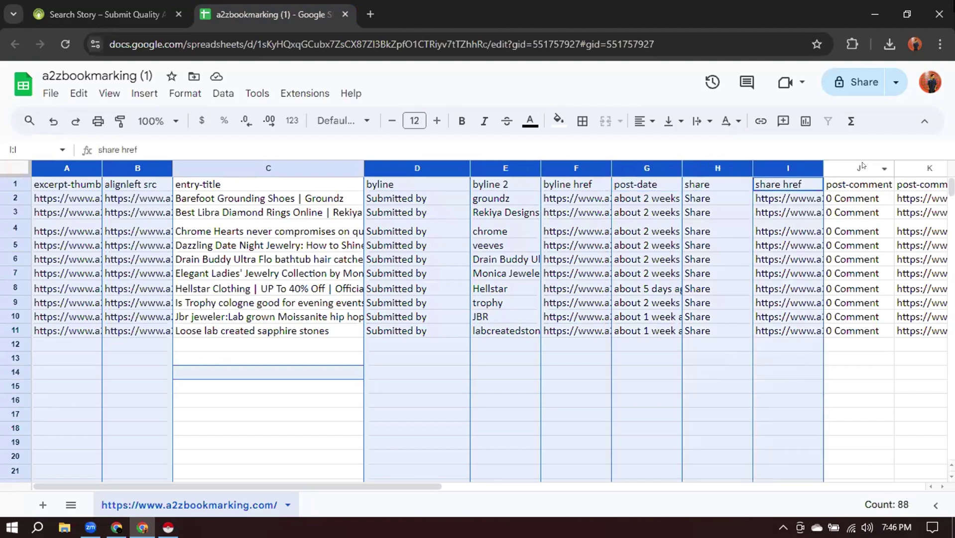
left_click(859, 168, "ctrl")
left_click(920, 172, "ctrl")
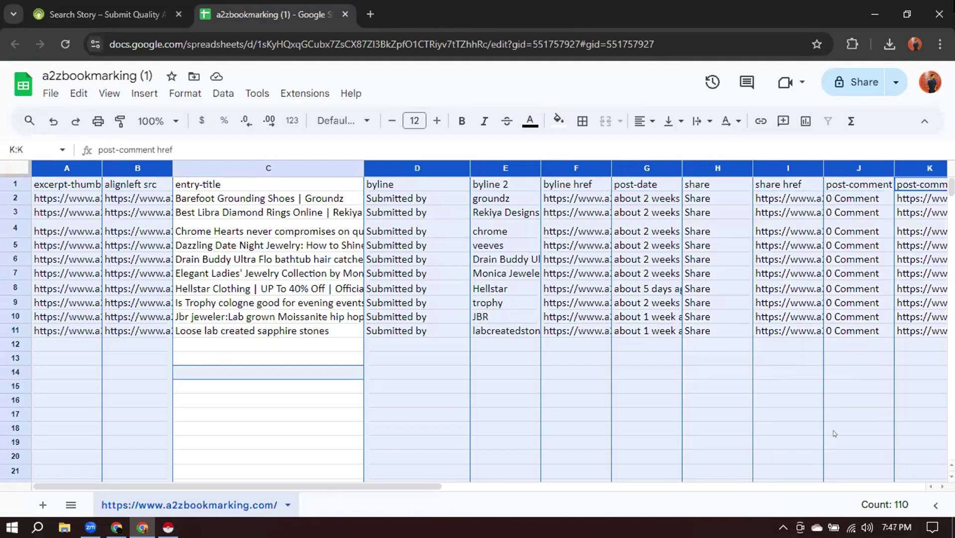
left_click(830, 478)
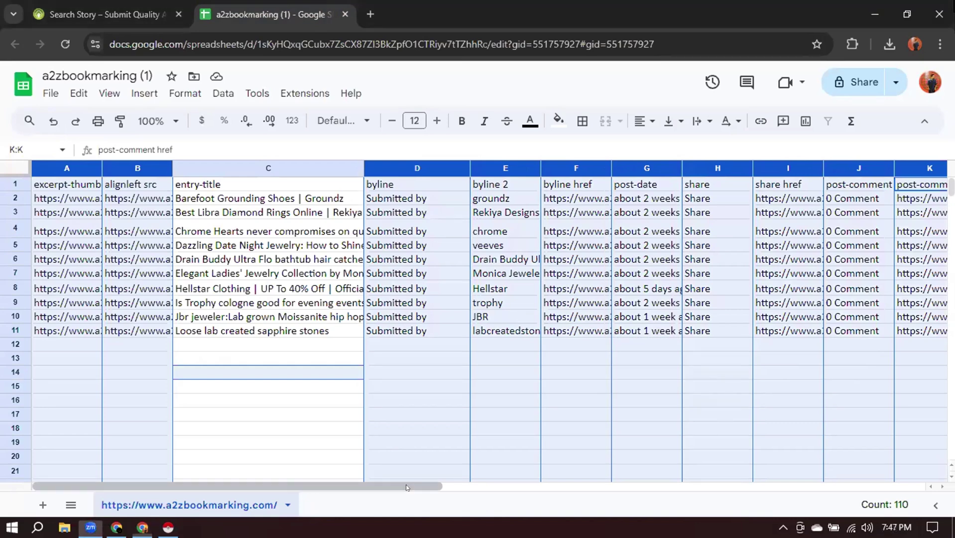
left_click_drag(405, 484, 628, 466)
left_click(593, 169, "ctrl")
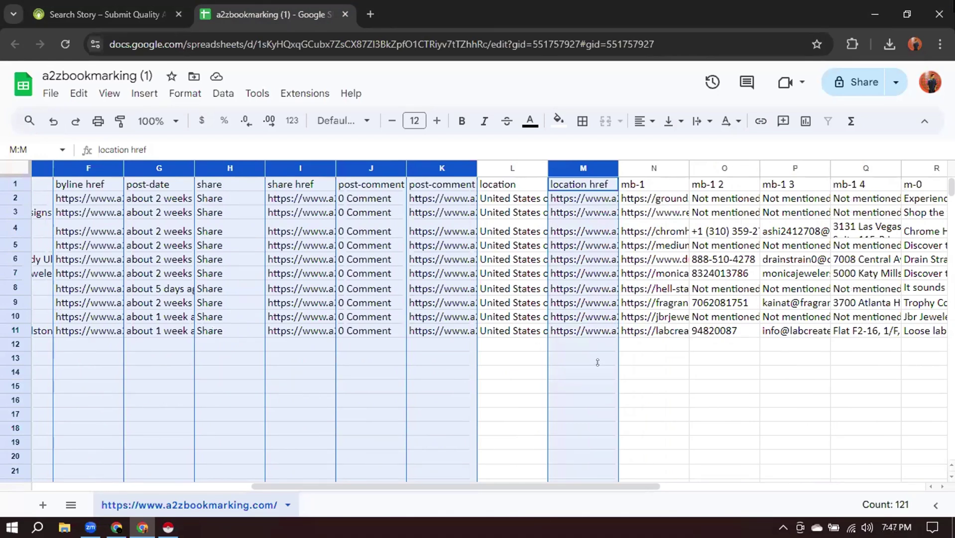
right_click(586, 171)
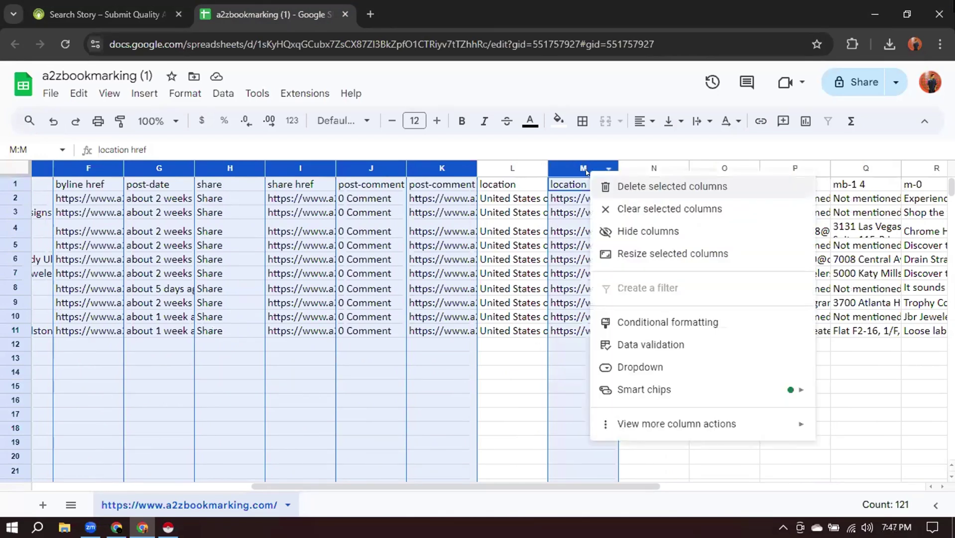
left_click(640, 185)
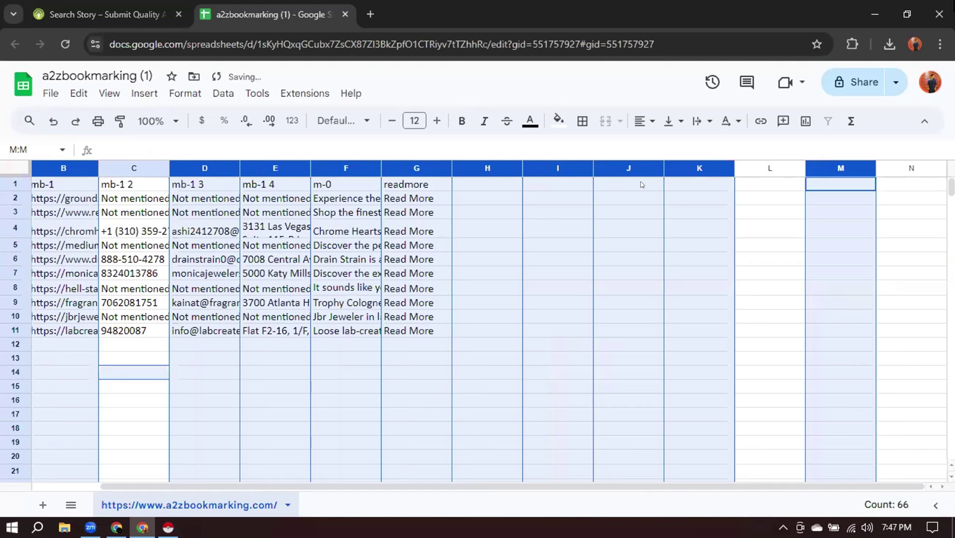
left_click(420, 454)
Centre all the remaining listing data horizontally in its cells.
left_click(114, 220)
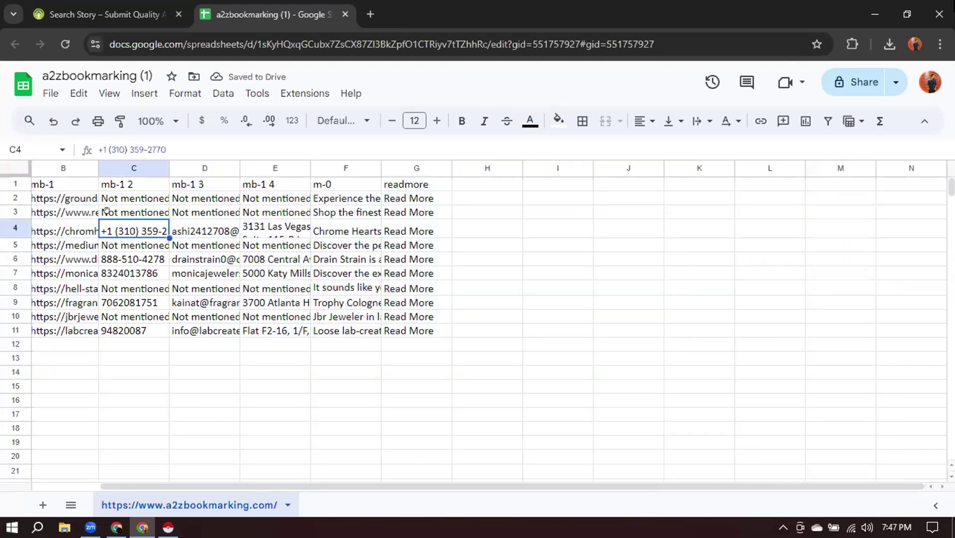
key("ctrl+a")
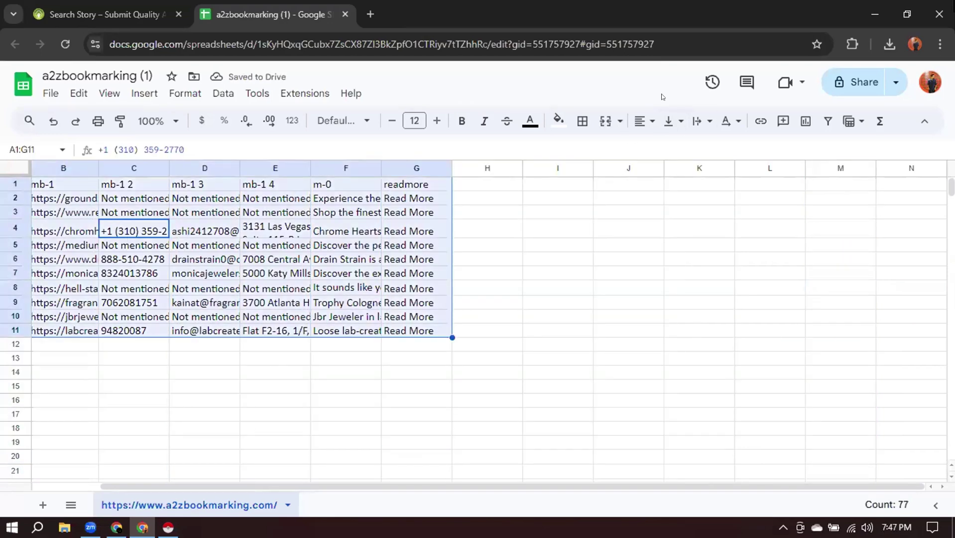
left_click(643, 121)
left_click(667, 146)
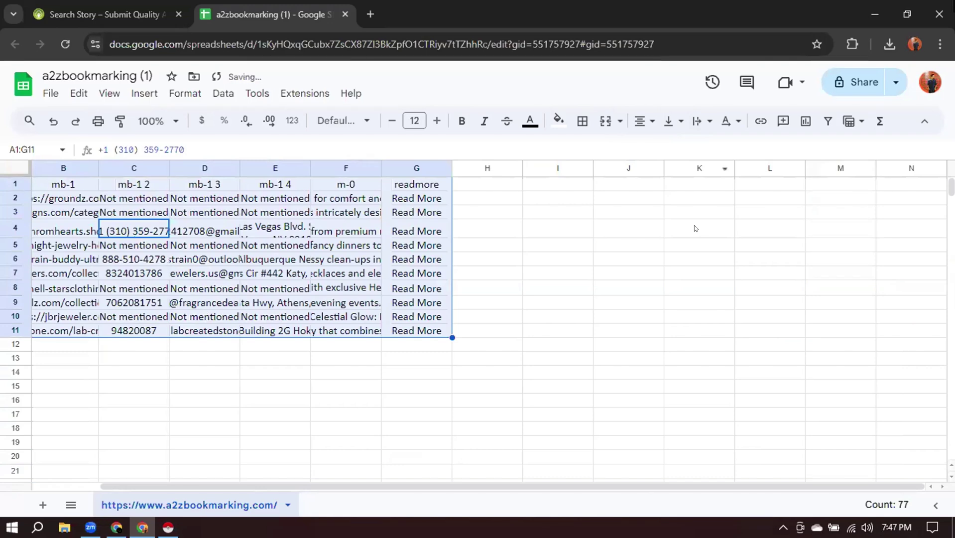
left_click(696, 273)
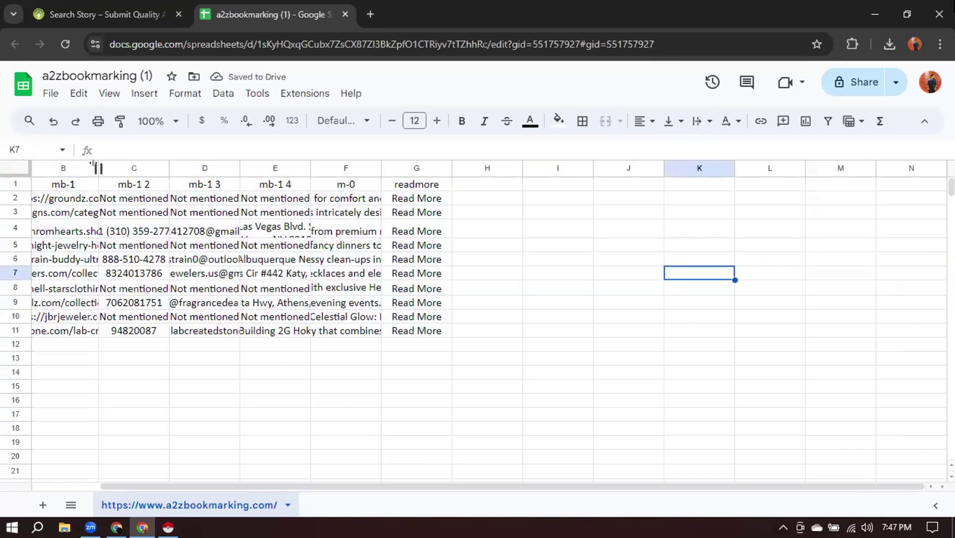
Fit column B (mb-1) to its website links, then narrow it to a more moderate width.
double_click(98, 168)
left_click_drag(517, 169, 344, 170)
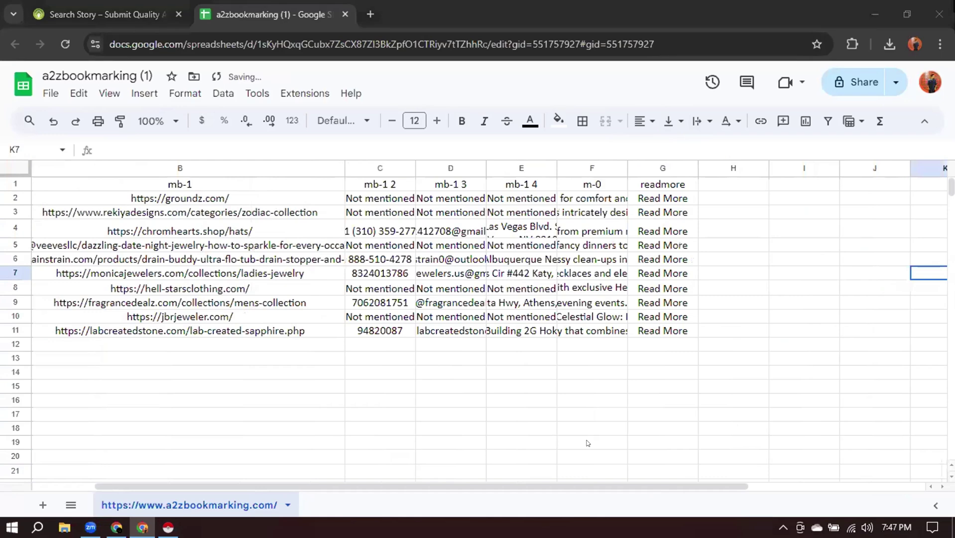
scroll(228, 484, "left", 3)
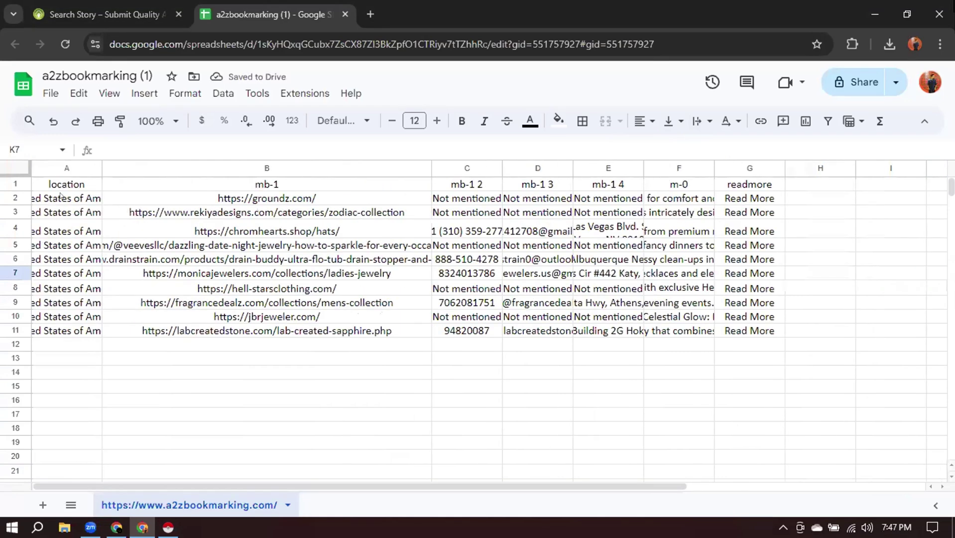
Undo the recent column fitting, centring and column deletion to restore the original imported columns.
left_click(70, 166)
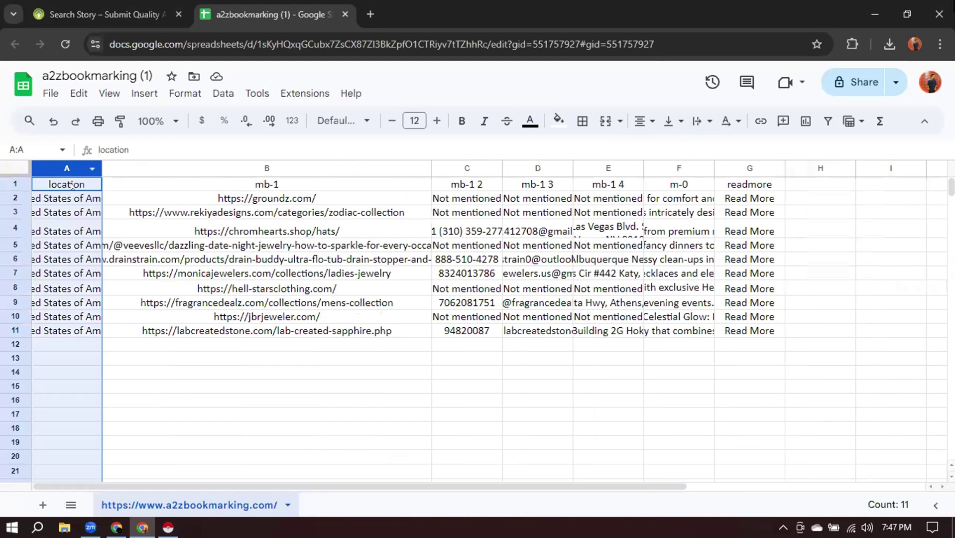
double_click(100, 168)
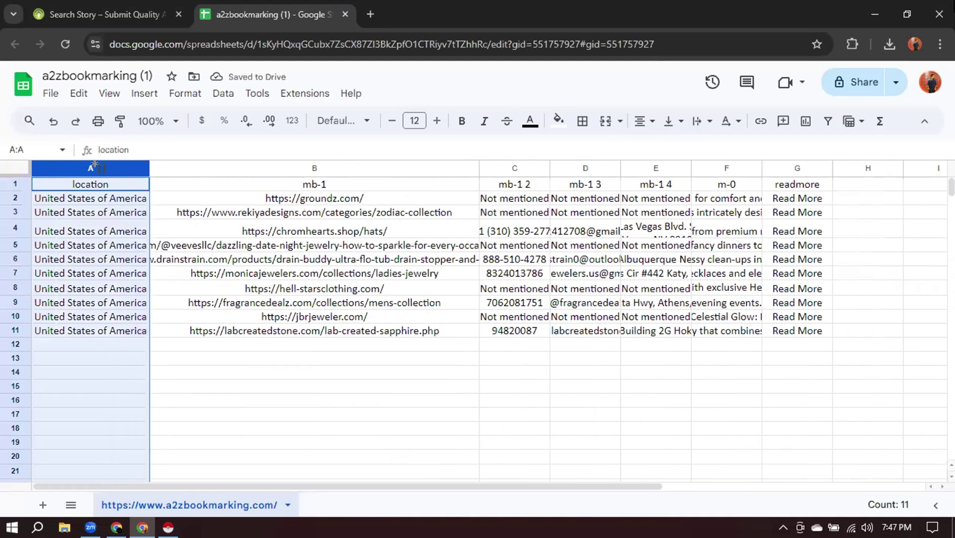
key("ctrl+z")
key("ctrl+z")
key("ctrl+z")
key("ctrl+z")
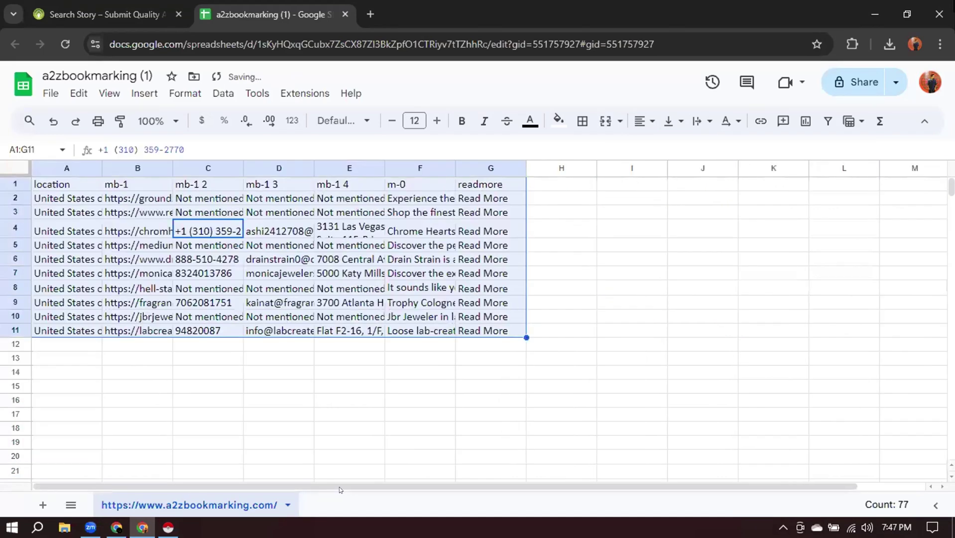
key("ctrl+z")
Delete columns A, B, E to K and M together, leaving the byline column D out of the selection.
left_click_drag(347, 485, 125, 481)
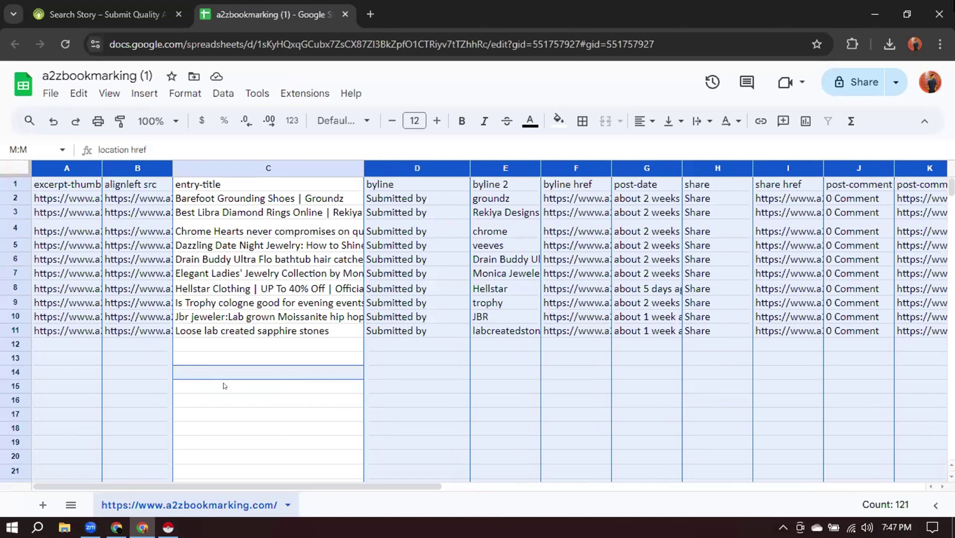
scroll(223, 386, "right", 3)
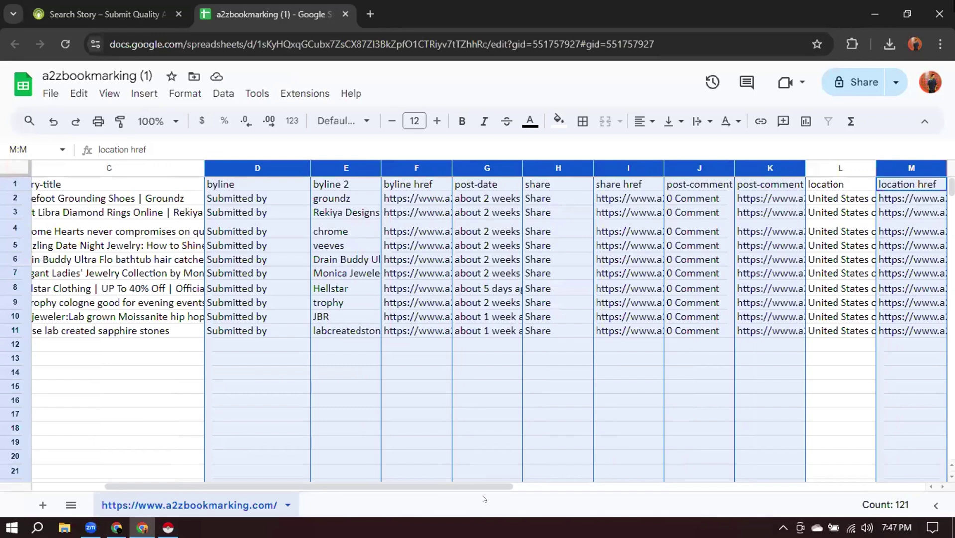
left_click_drag(440, 487, 101, 456)
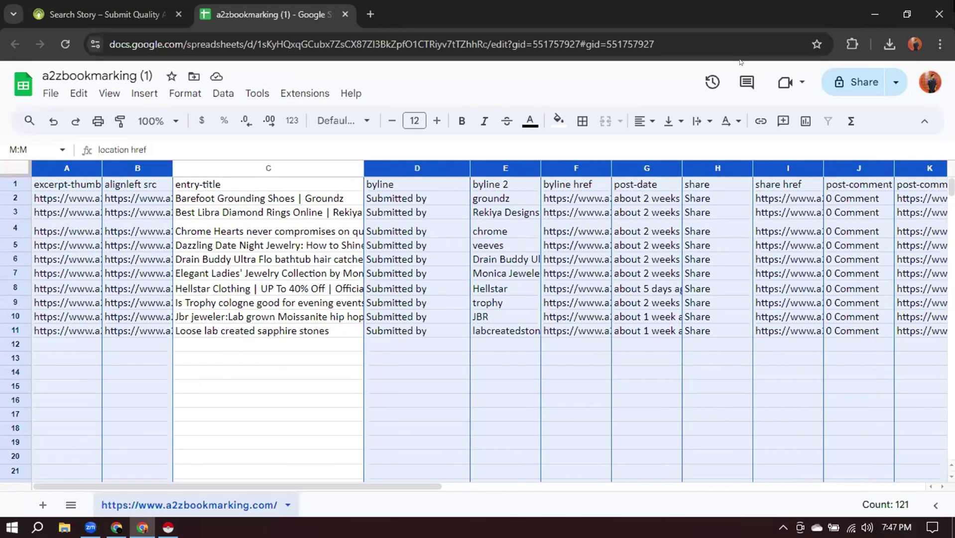
right_click(415, 171, "ctrl")
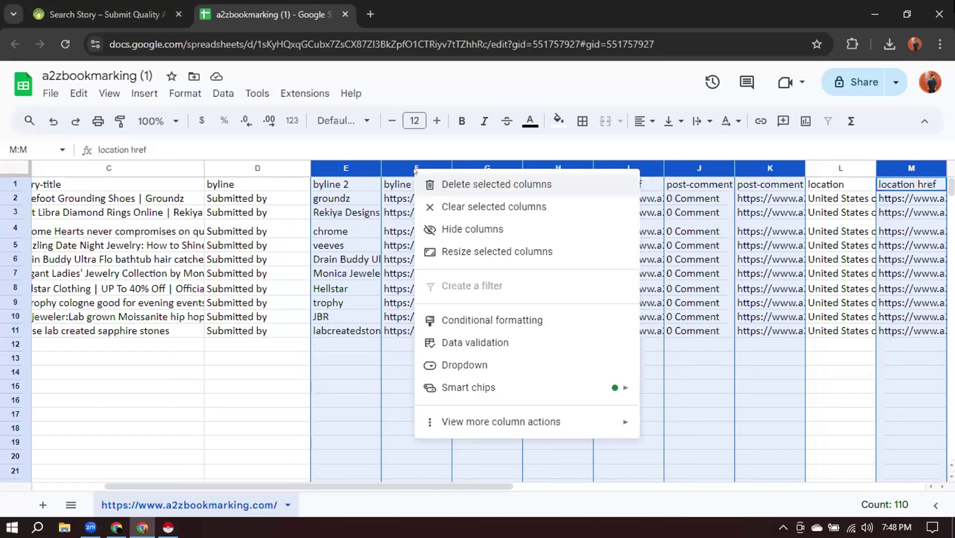
left_click(462, 183)
left_click(236, 426)
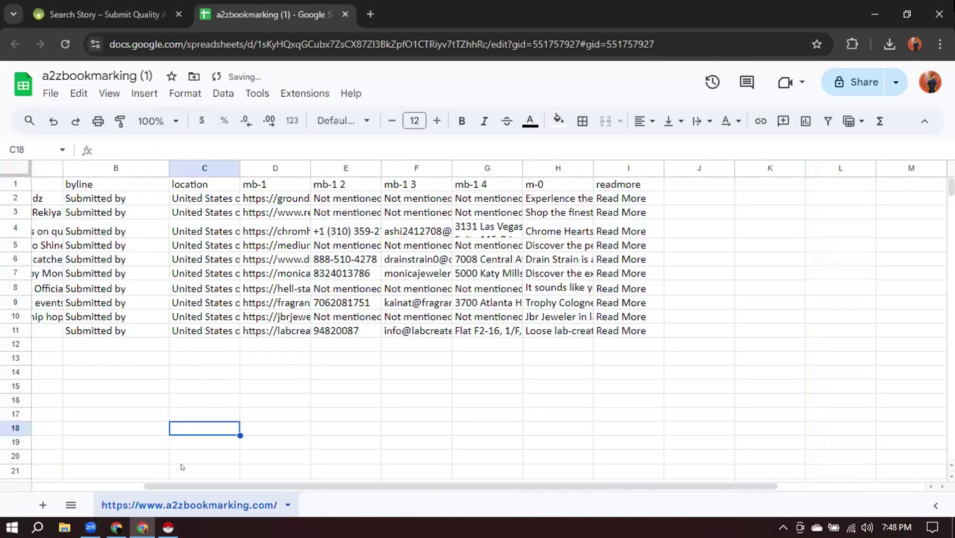
left_click_drag(273, 486, 161, 486)
left_click(125, 455)
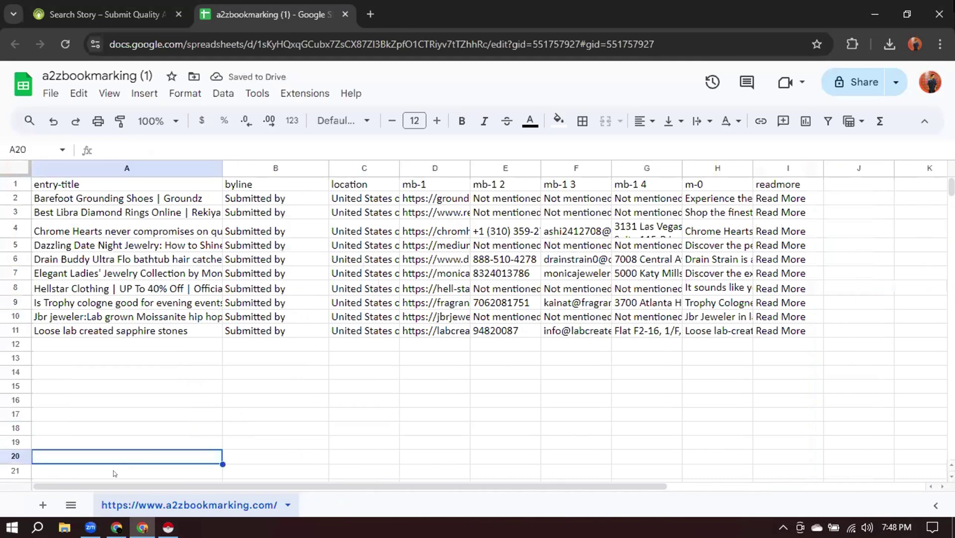
Rename the entry-title header in A1 to "Shop Name".
double_click(82, 185)
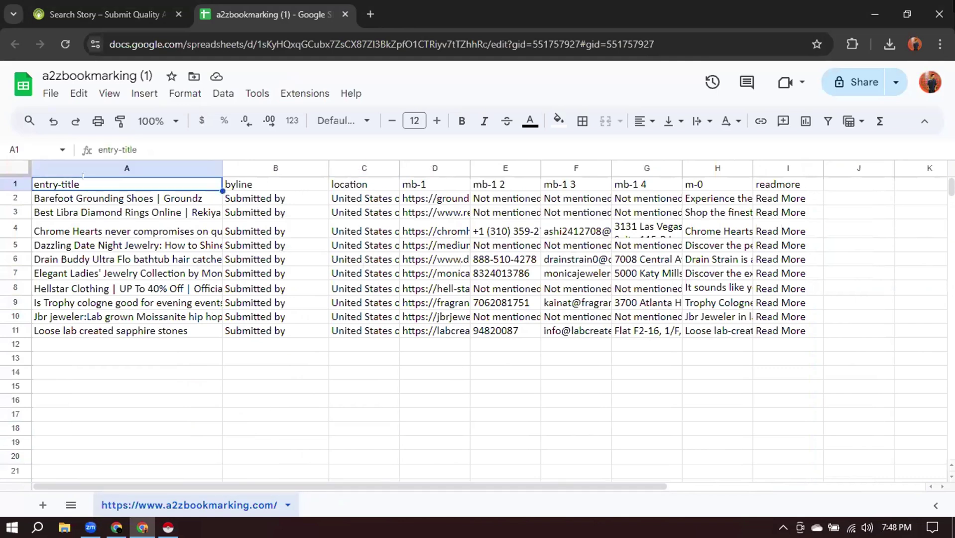
key("BackSpace")
key("BackSpace")
key("BackSpace")
key("BackSpace")
key("BackSpace")
key("BackSpace")
key("BackSpace")
key("BackSpace")
key("BackSpace")
key("BackSpace")
key("BackSpace")
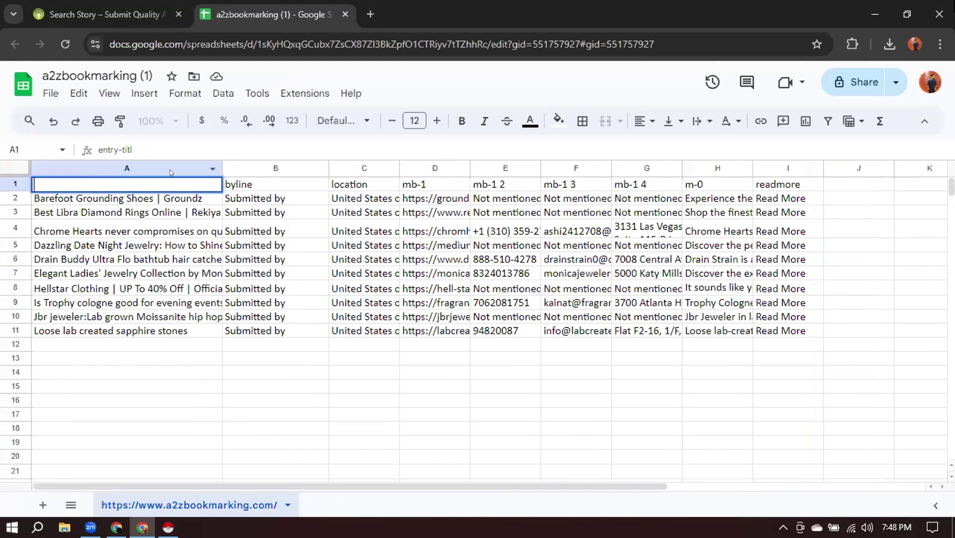
type("Shop Name")
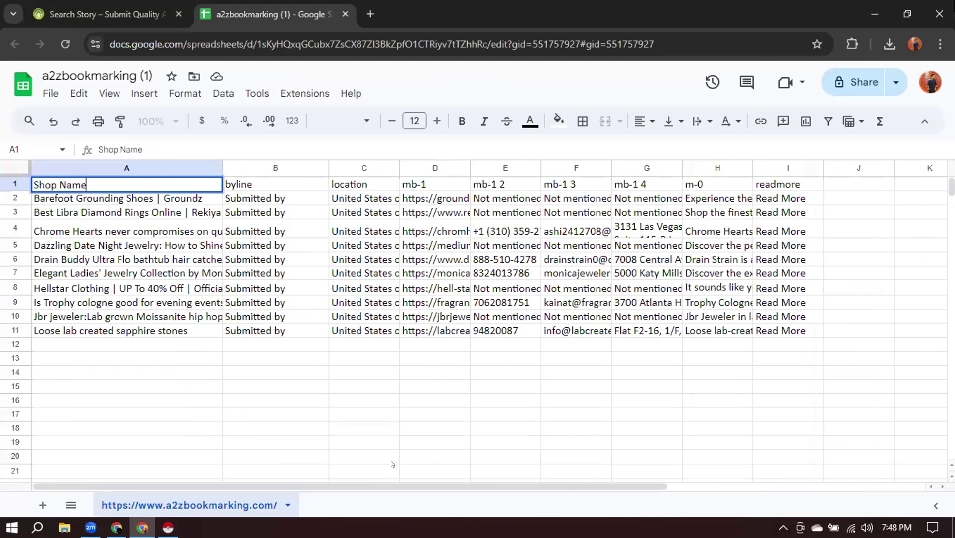
left_click(319, 447)
Delete the byline column B from the listings.
right_click(272, 170)
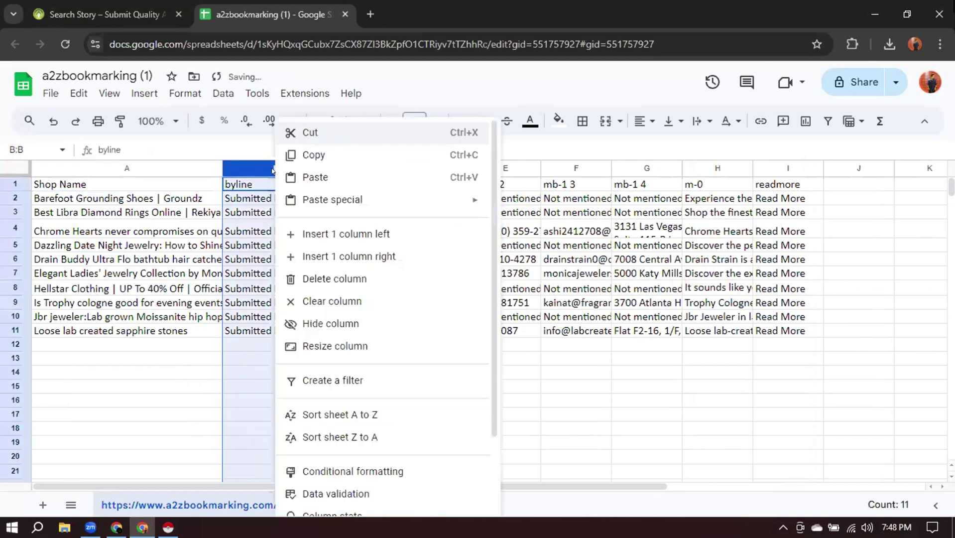
left_click(327, 278)
left_click(316, 184)
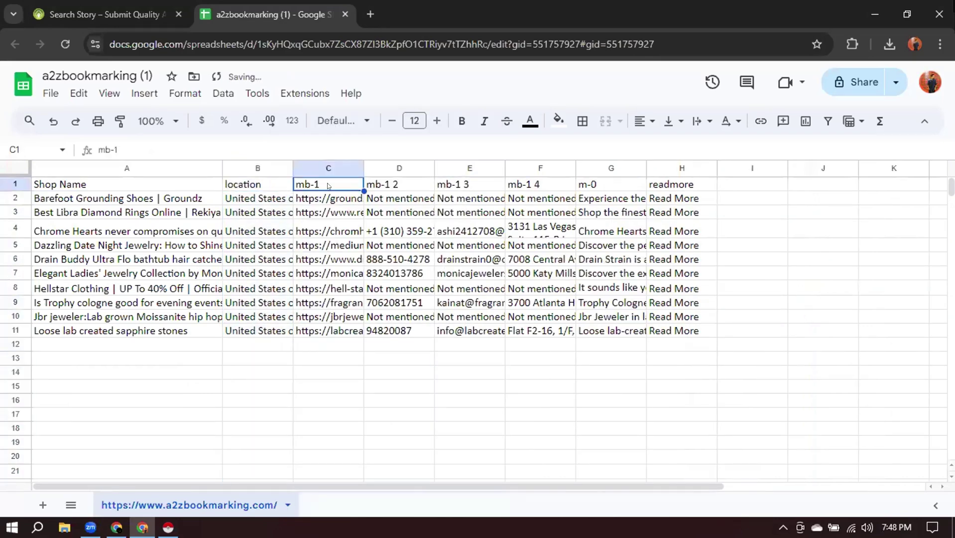
Delete the m-0 and readmore columns, G and H, together.
left_click(385, 184)
left_click(519, 185)
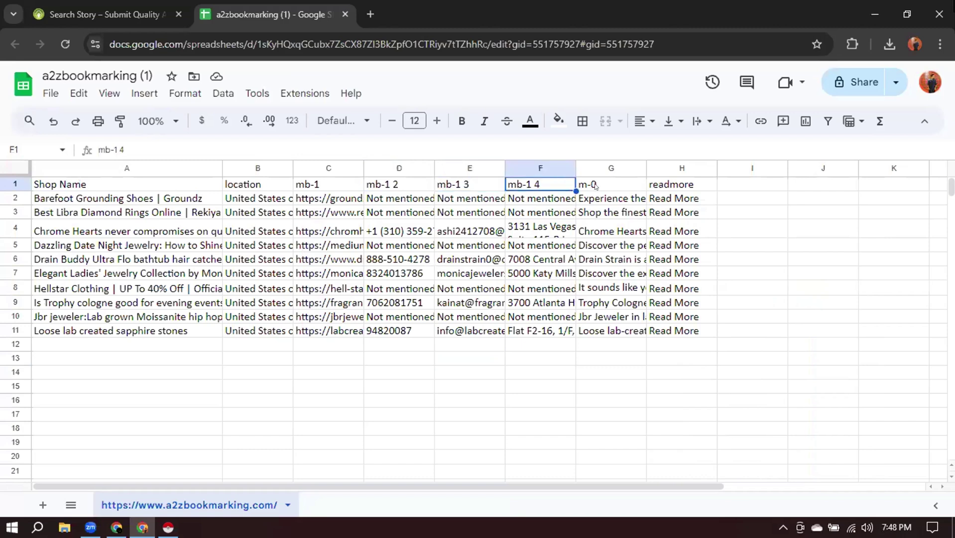
left_click(594, 185)
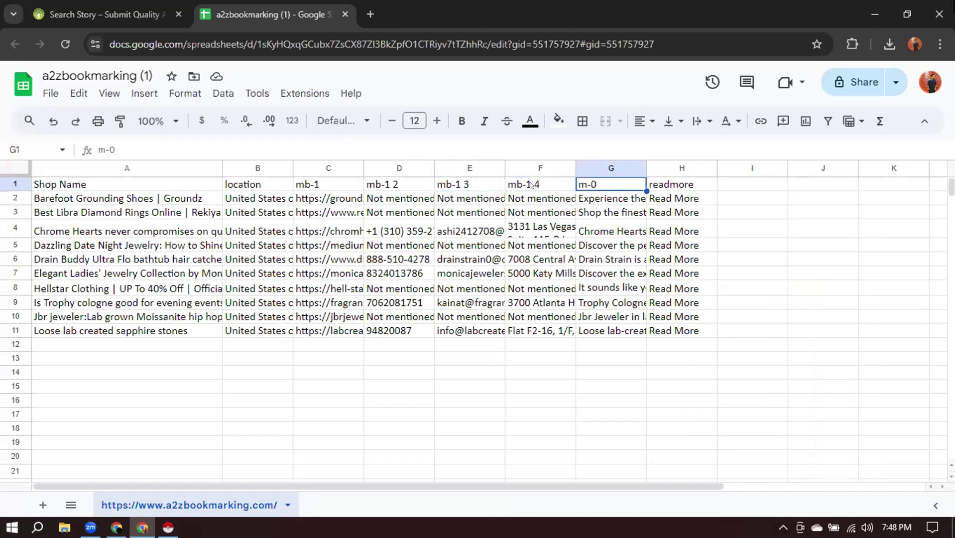
left_click(530, 185)
left_click(607, 183)
left_click(608, 169)
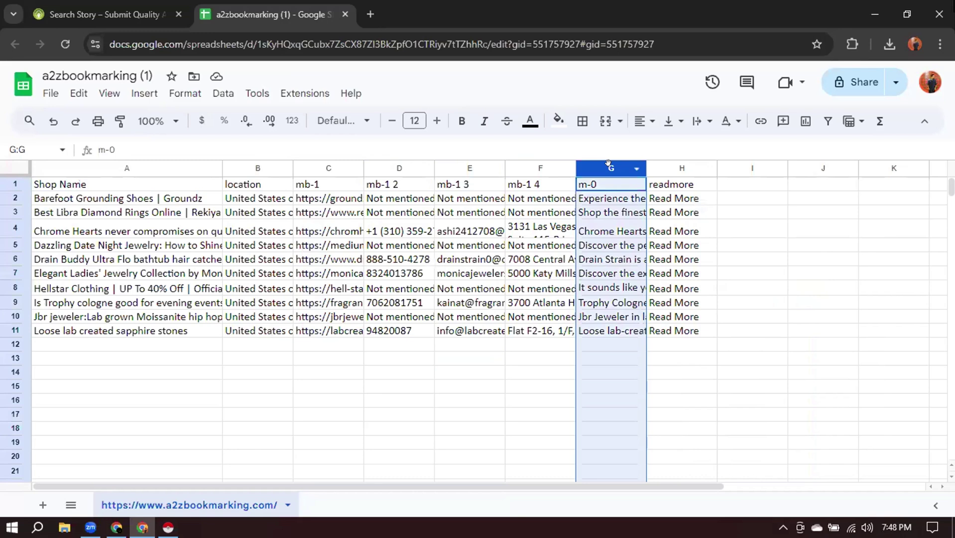
left_click(675, 166, "ctrl")
right_click(675, 165)
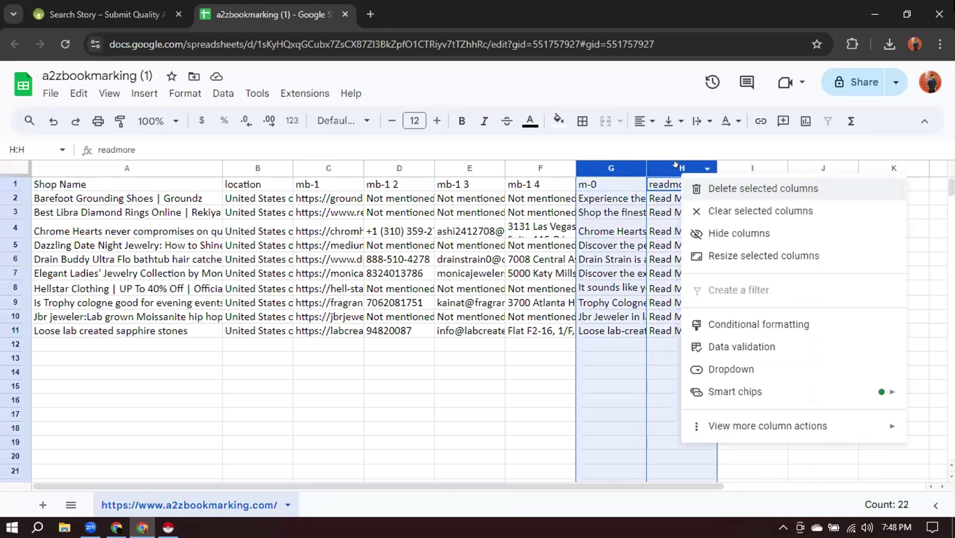
left_click(707, 191)
left_click(548, 418)
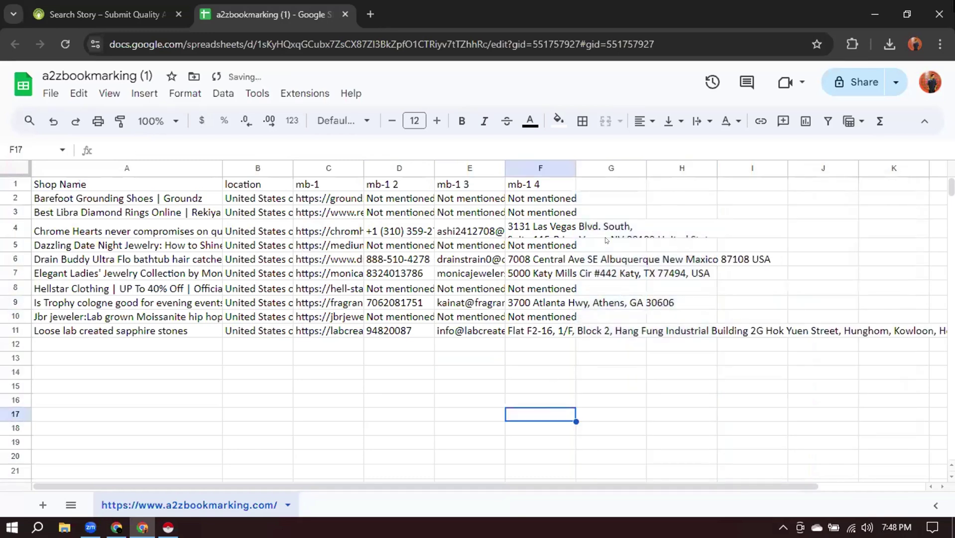
Fit columns F and A to their contents and centre all the listing data horizontally.
double_click(567, 160)
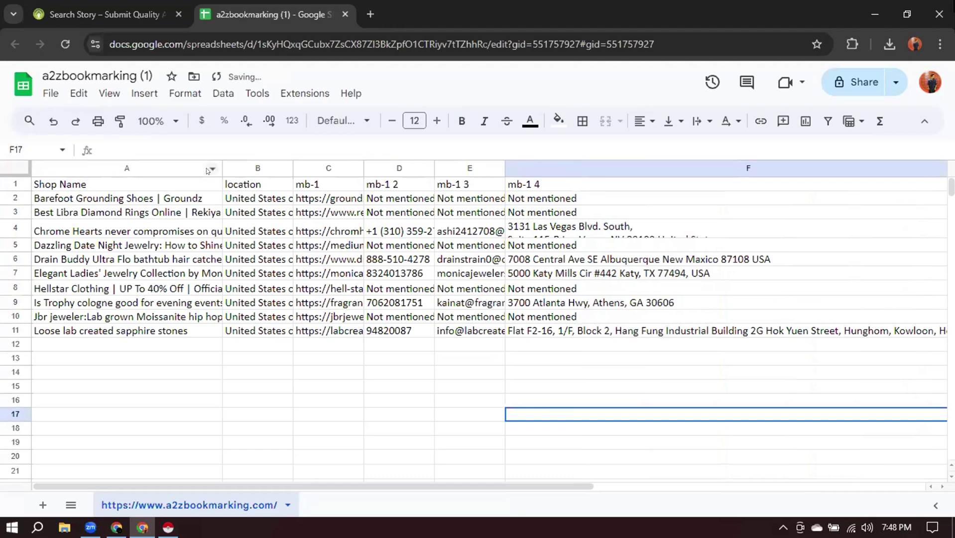
double_click(223, 168)
left_click(250, 244)
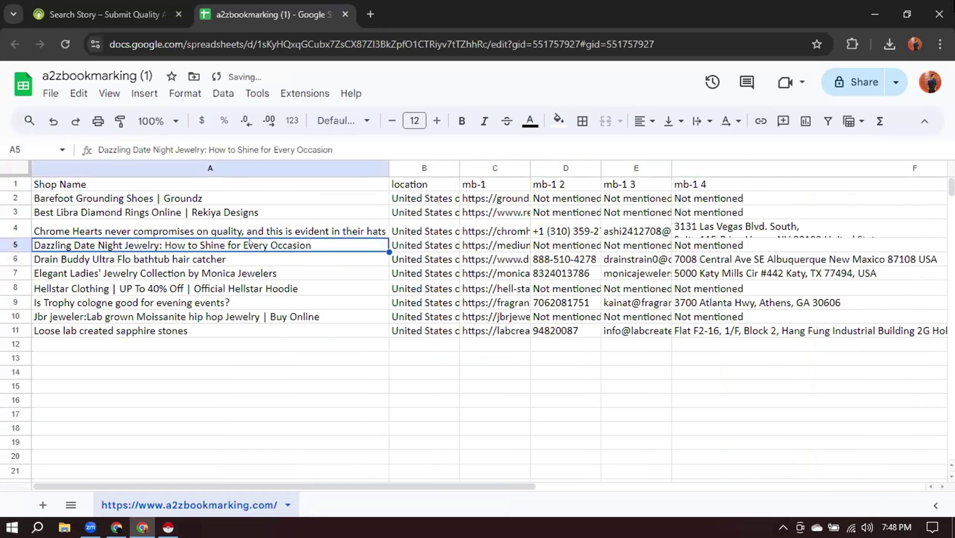
key("ctrl+a")
left_click(645, 121)
left_click(666, 148)
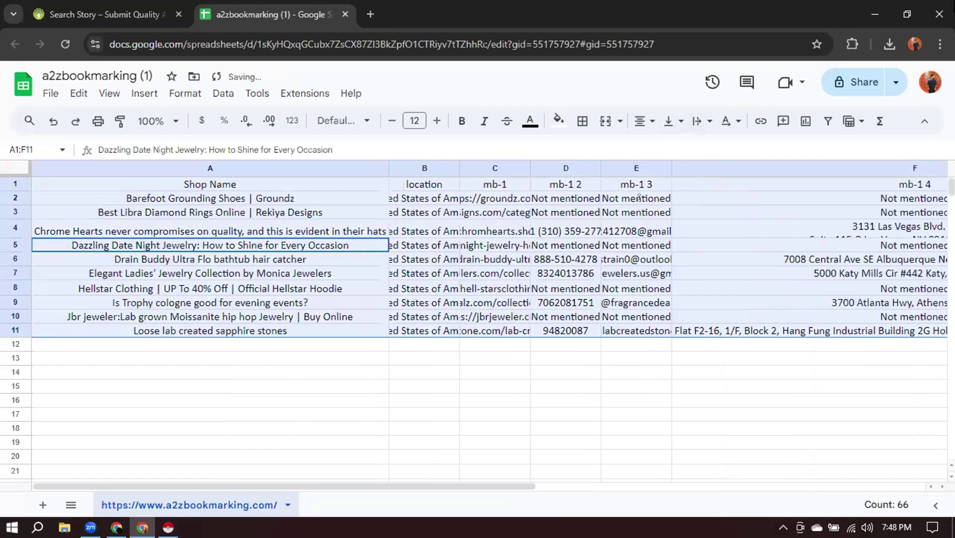
left_click(572, 415)
Make the header row 1 bold and set its font size to 14.
left_click(160, 184)
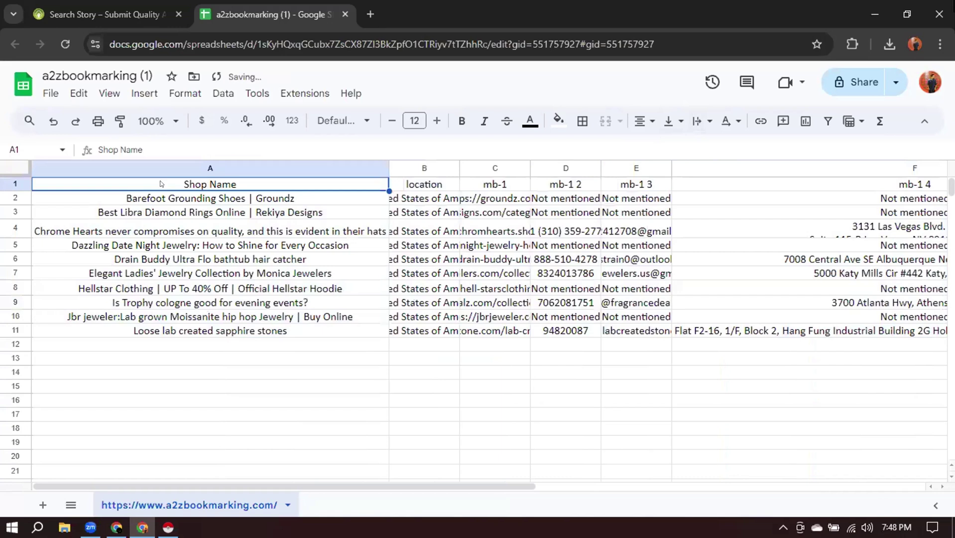
left_click(15, 184)
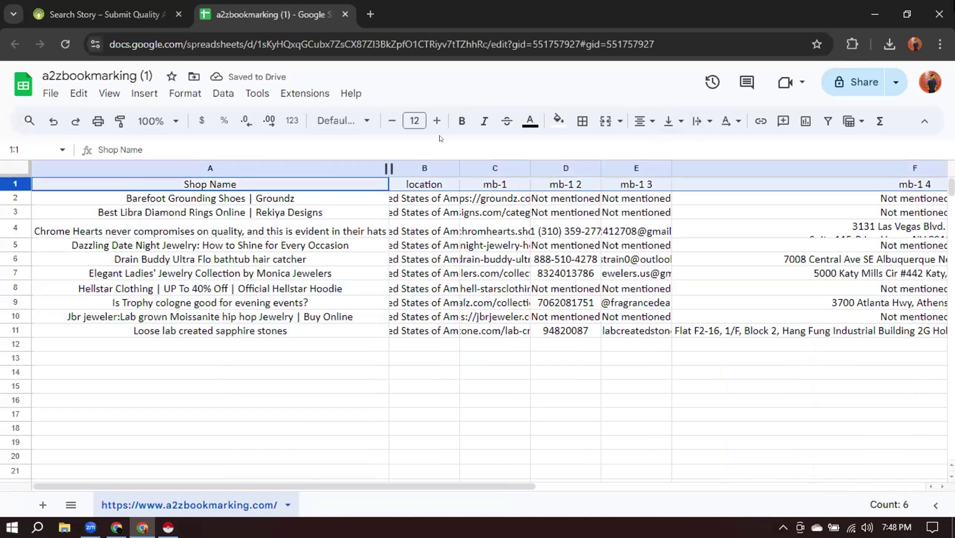
left_click(461, 121)
left_click(432, 120)
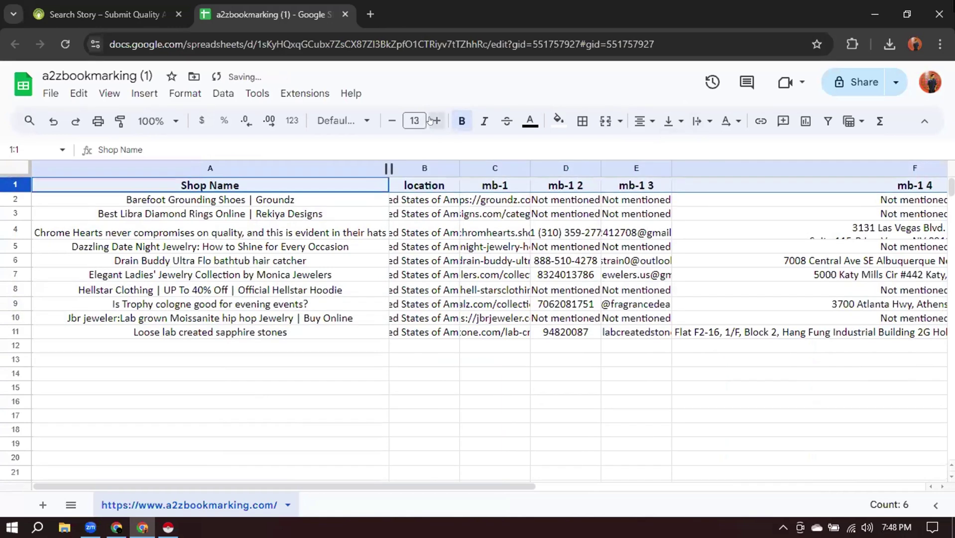
left_click(431, 120)
left_click(385, 387)
Fill the header cells A1:F1 with bright green.
left_click(149, 185)
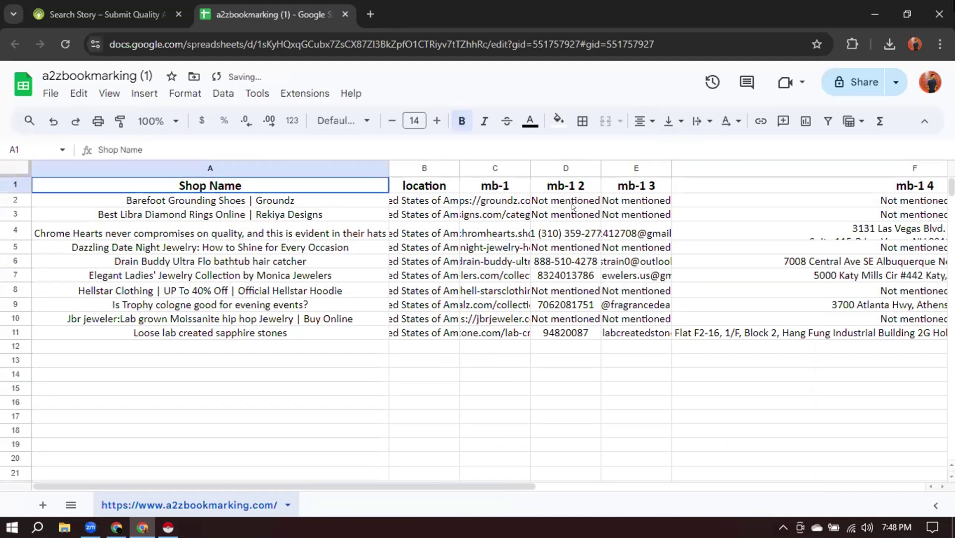
left_click_drag(573, 206, 686, 176)
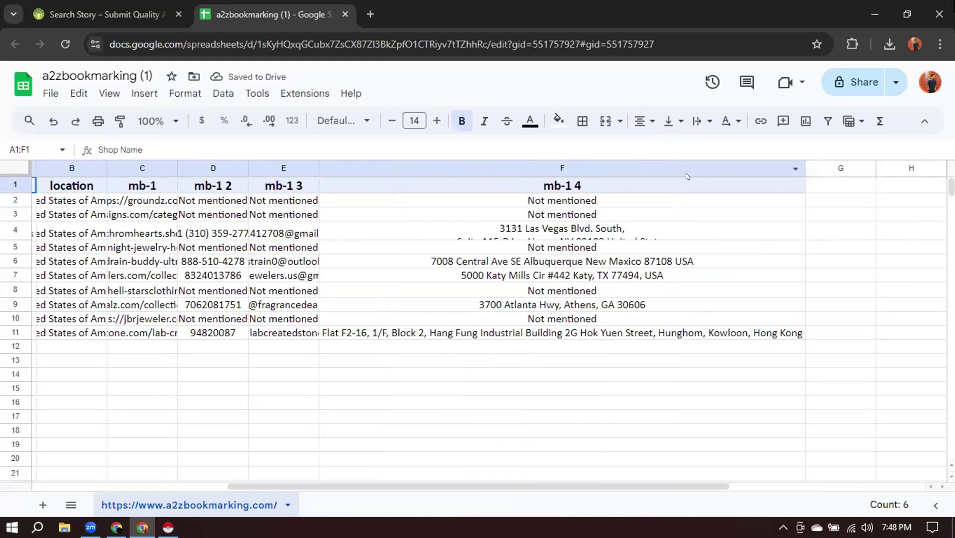
left_click(558, 121)
left_click(624, 185)
left_click(361, 417)
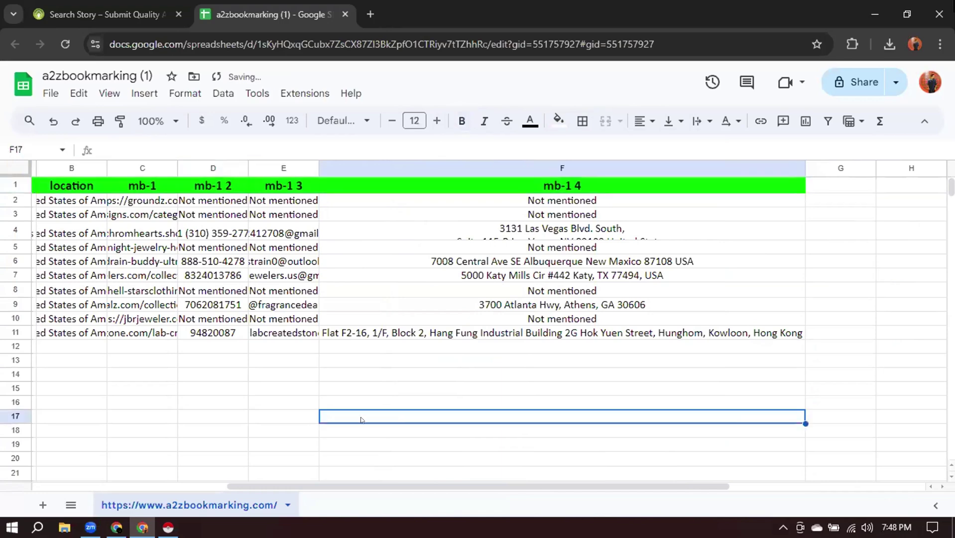
Apply all borders to the whole listing table A1:F11.
left_click(347, 252)
key("ctrl+a")
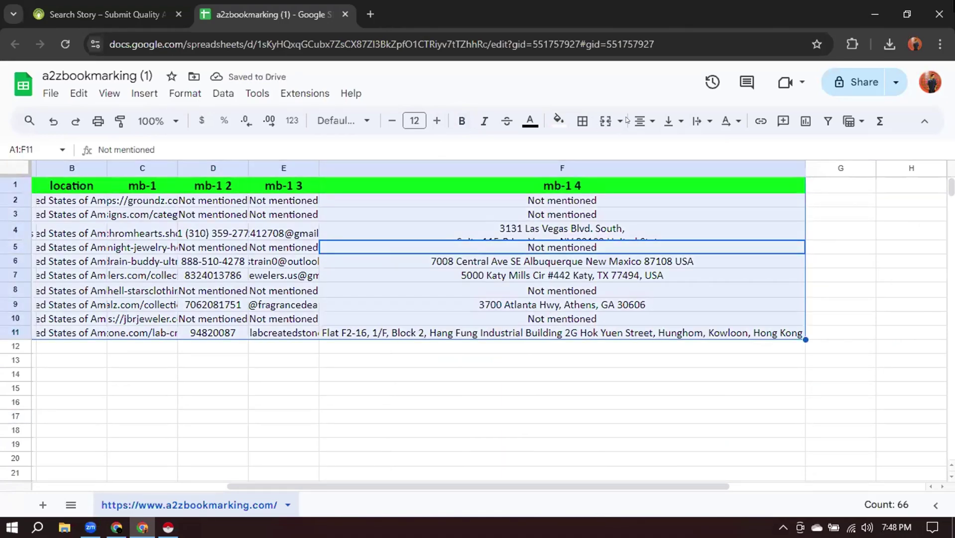
left_click(582, 121)
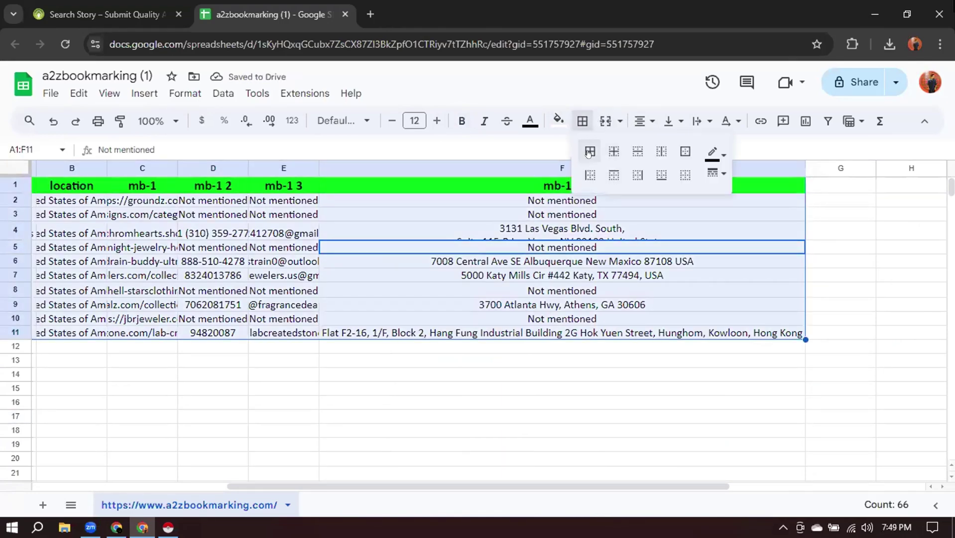
left_click(589, 151)
left_click(565, 418)
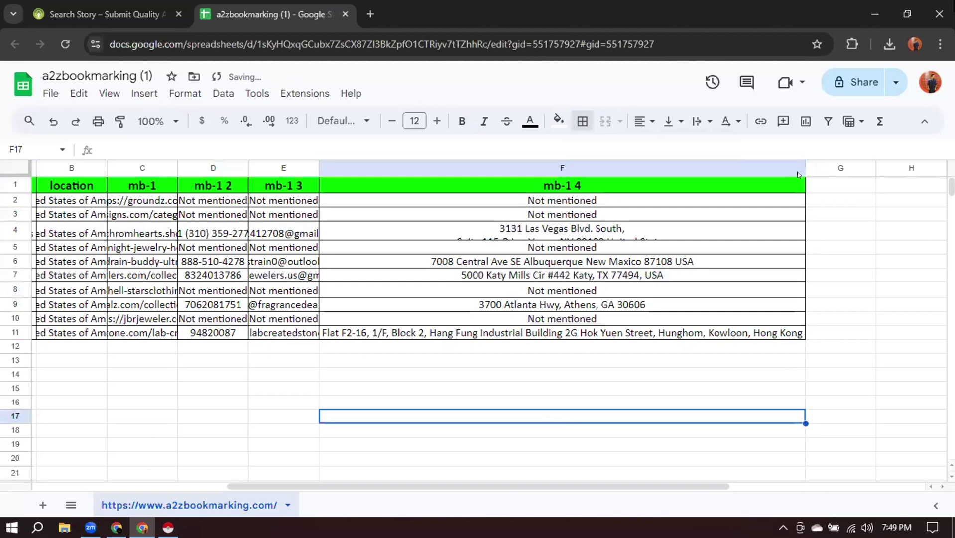
Narrow column F (mb-1 4) to a more moderate width and fit column B (location) to its contents.
left_click_drag(804, 168, 625, 168)
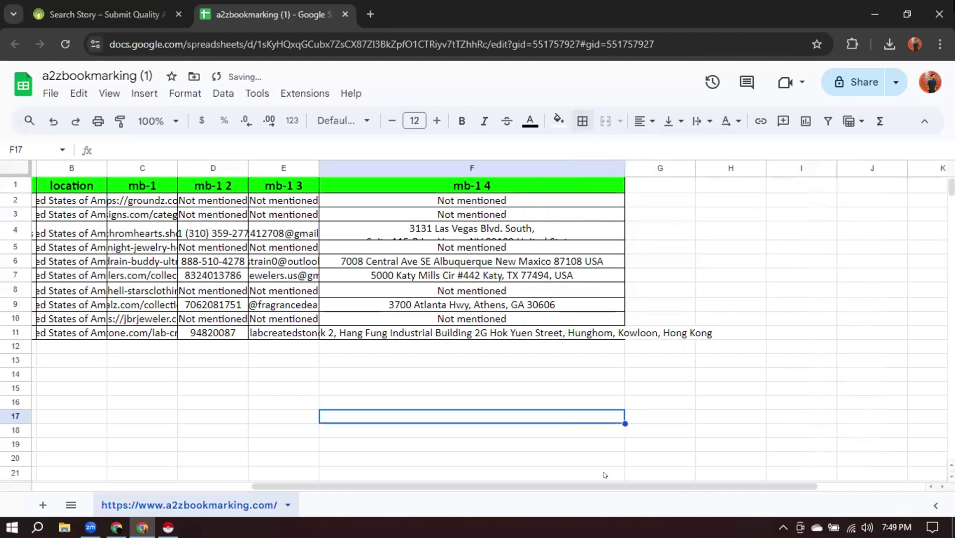
left_click_drag(605, 483, 386, 483)
left_click(338, 417)
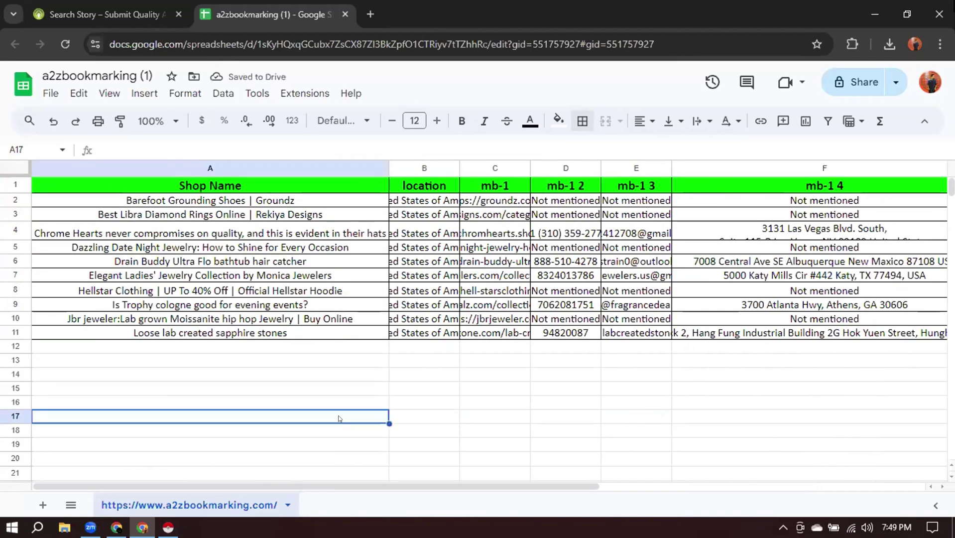
left_click(303, 204)
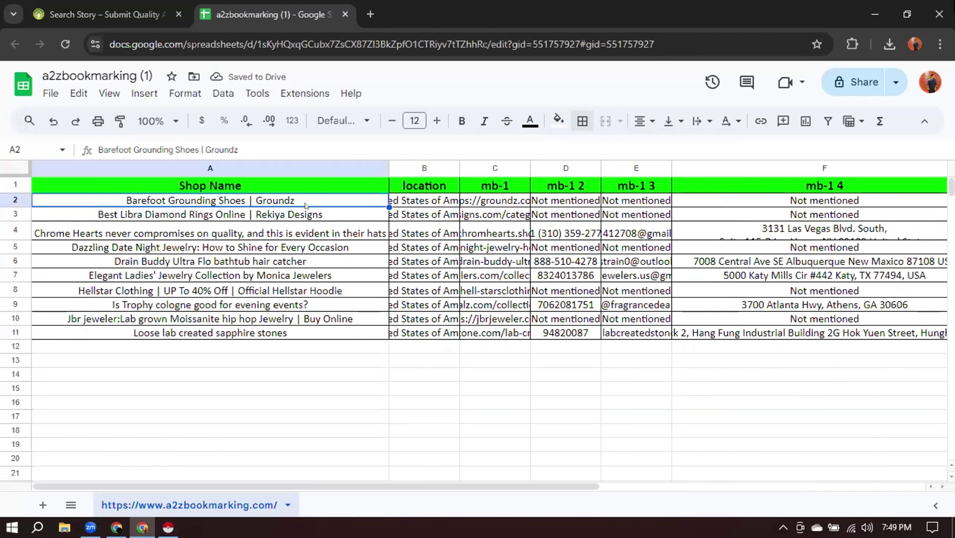
double_click(458, 167)
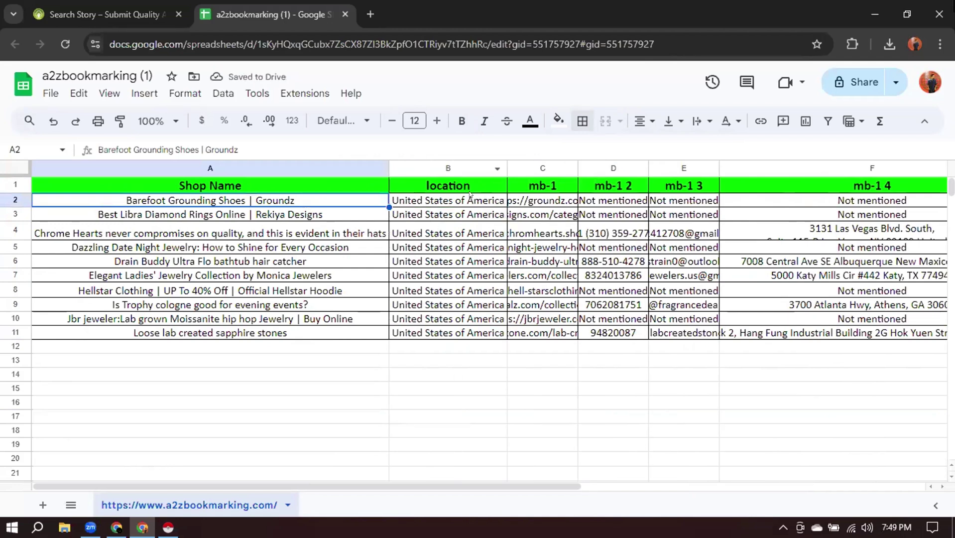
Rename the column B header in cell B1 to "Country".
left_click(464, 184)
double_click(463, 184)
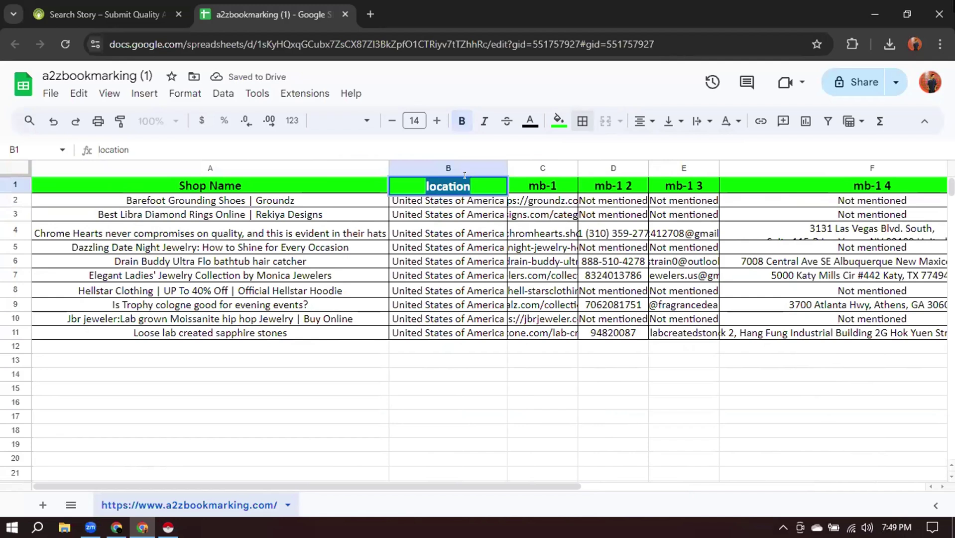
type("Country")
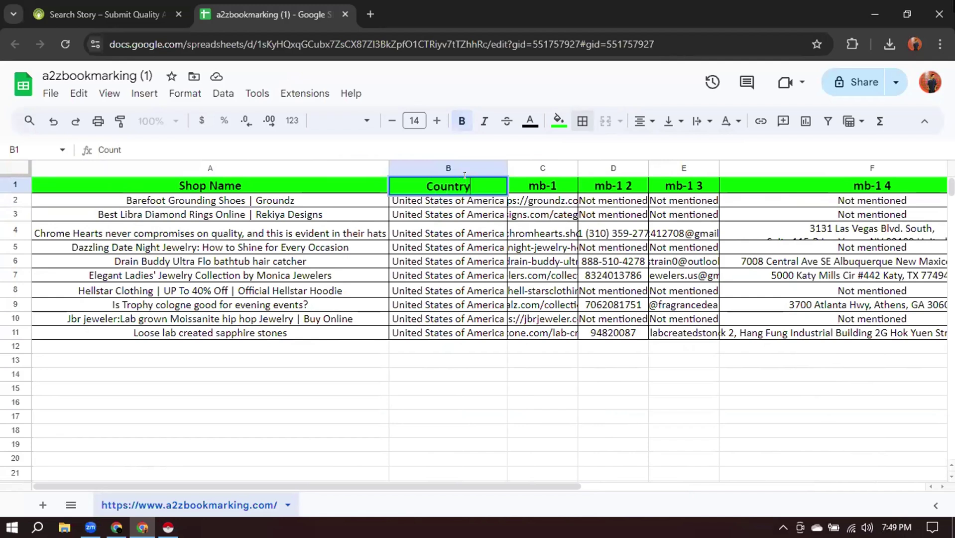
left_click(469, 463)
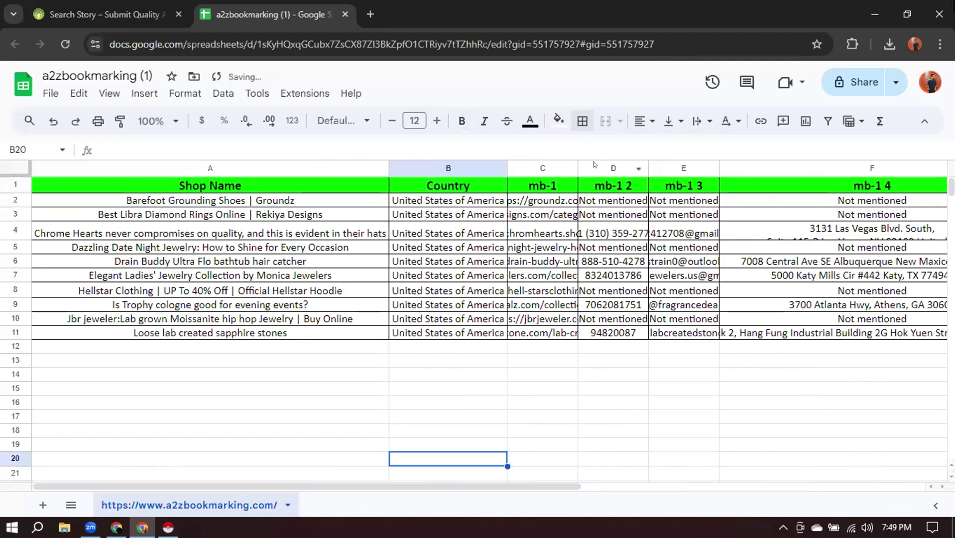
Fit column C (mb-1) to the width of its website links.
double_click(577, 168)
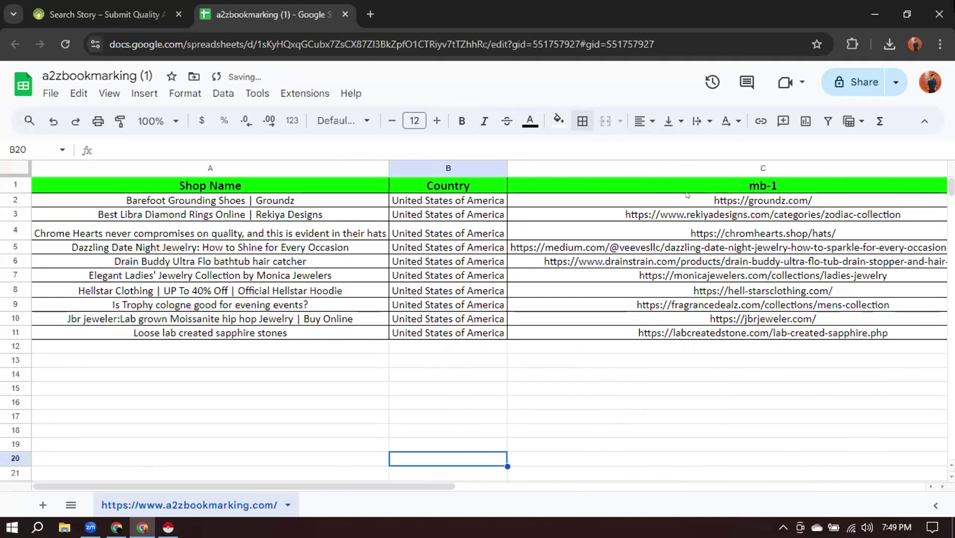
left_click(761, 206)
left_click(765, 191)
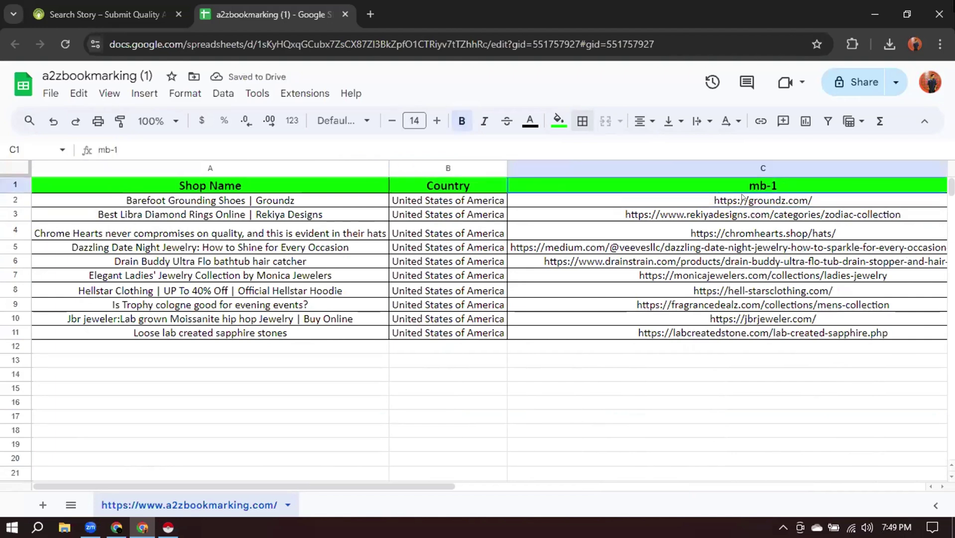
left_click(754, 205)
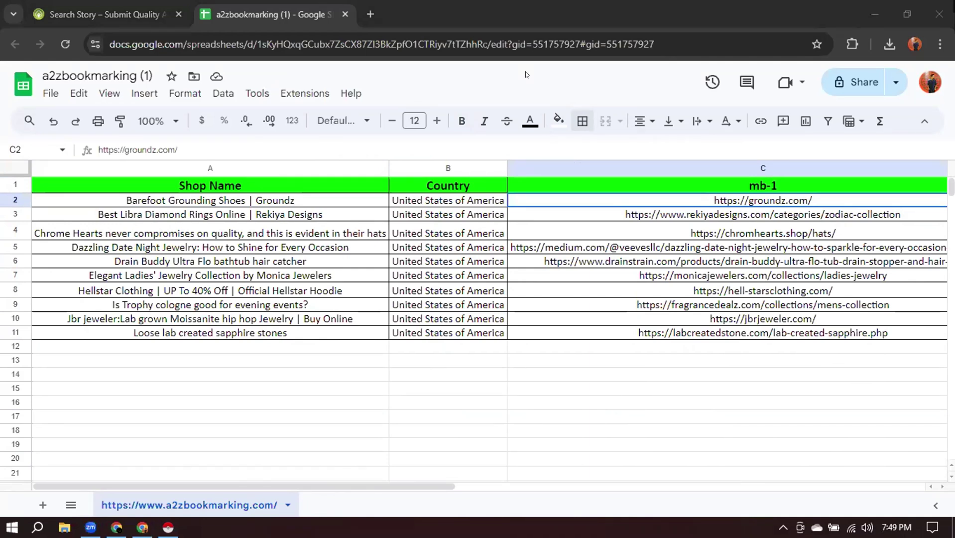
left_click(722, 430)
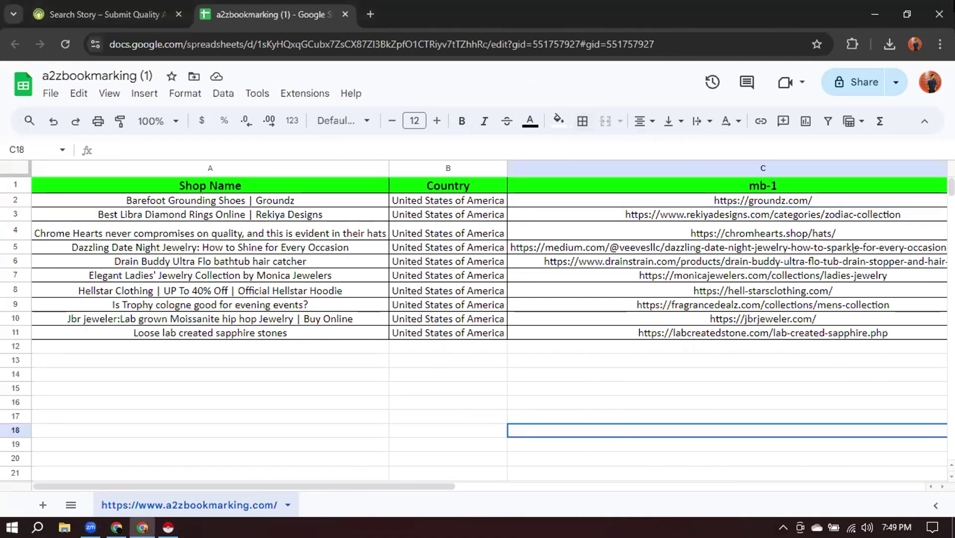
left_click(775, 199)
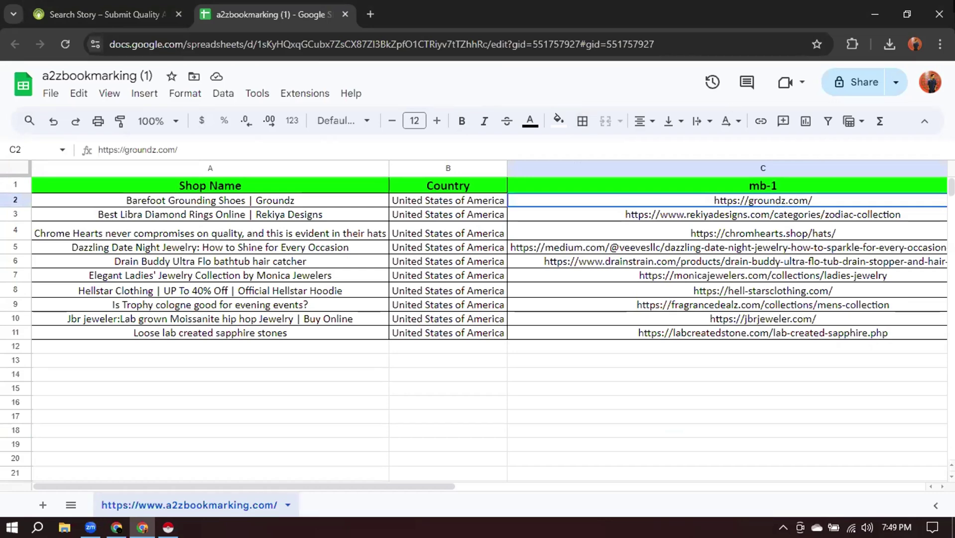
Switch to the A2Z Bookmarking search results and open the Barefoot Grounding Shoes | Groundz listing in its own tab.
left_click(114, 7)
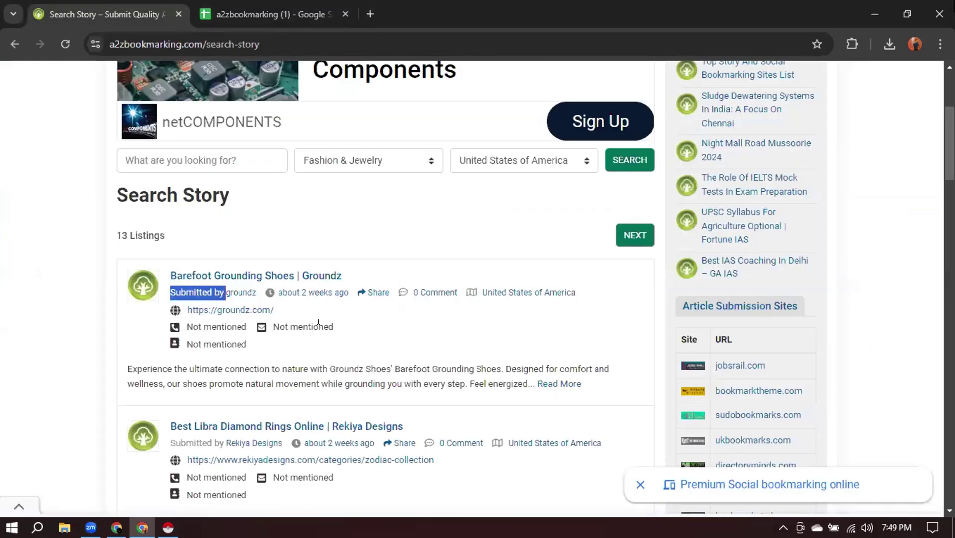
left_click(453, 327)
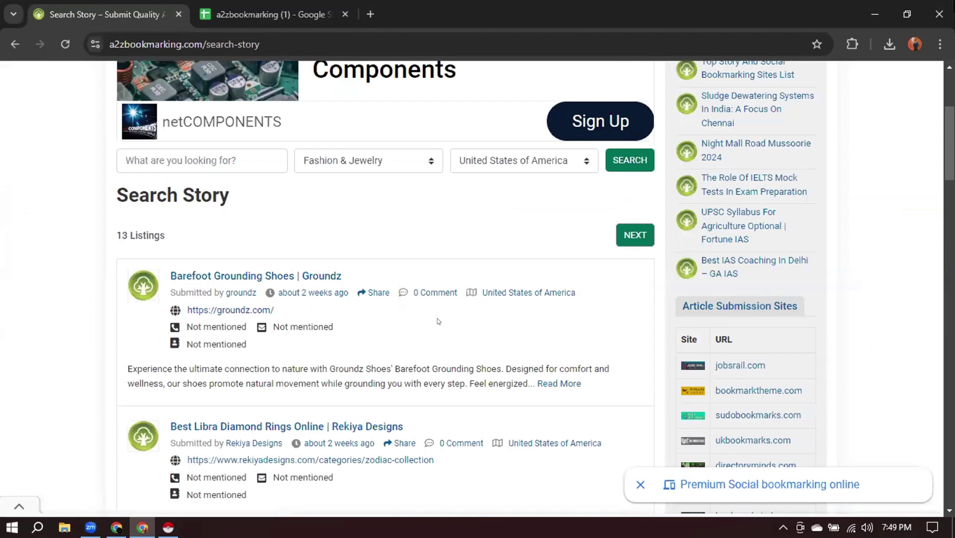
right_click(247, 282)
left_click(298, 290)
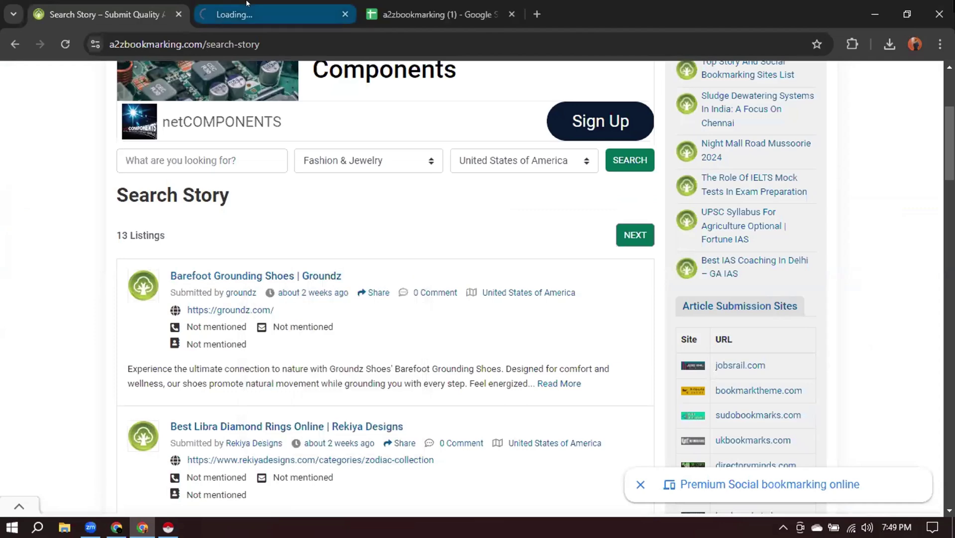
left_click(246, 3)
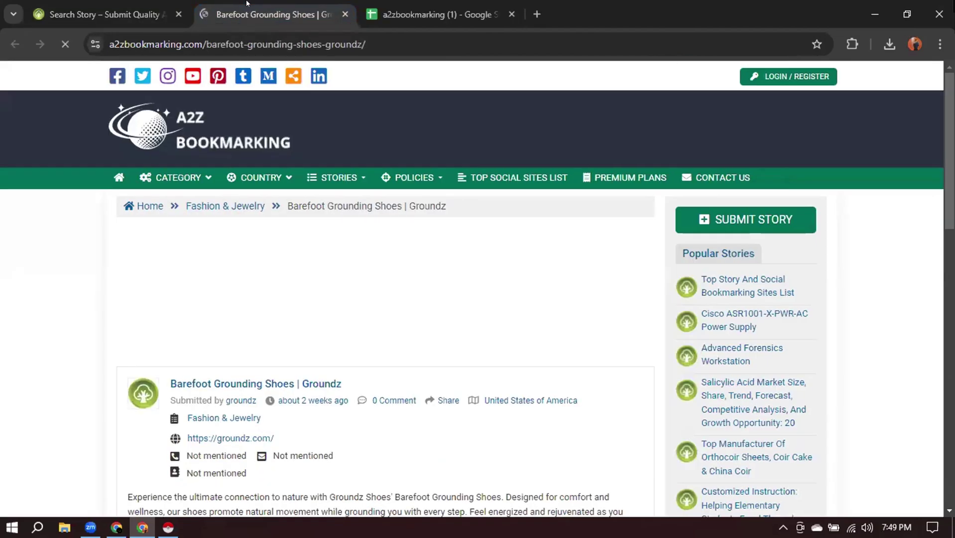
key("ctrl+Tab")
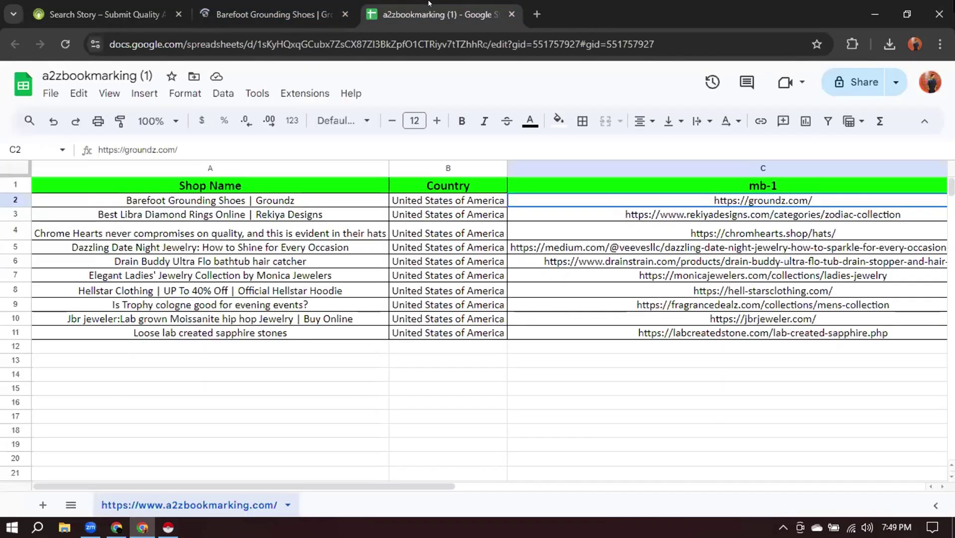
Rename the spreadsheet file as "Fashion and Jewelry Leads".
left_click(139, 76)
left_click(139, 76)
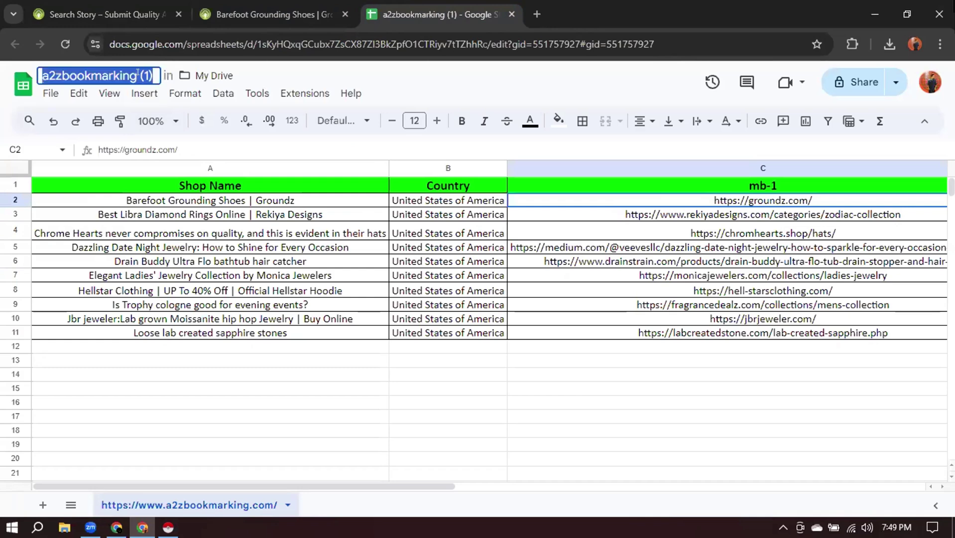
type("Fashion and Jewelry Leads")
key("Return")
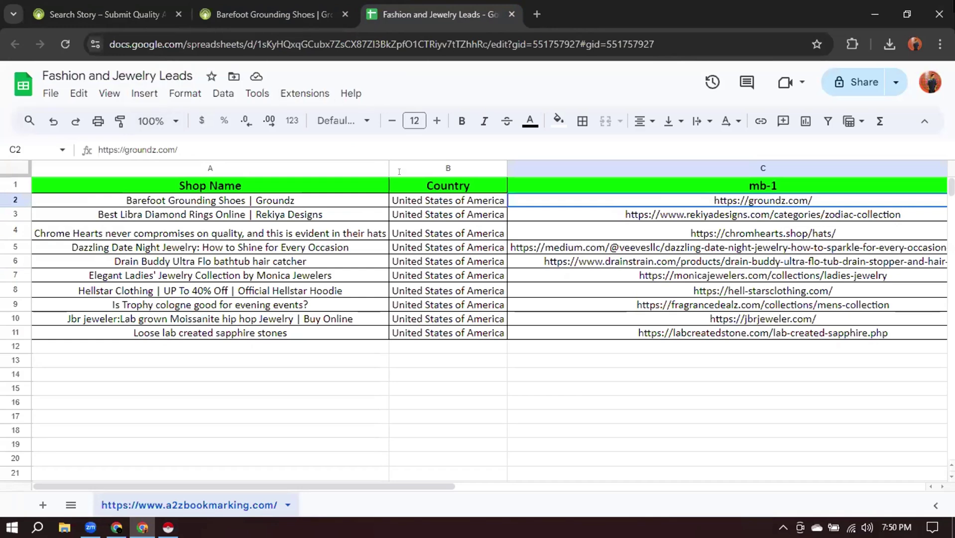
left_click(575, 387)
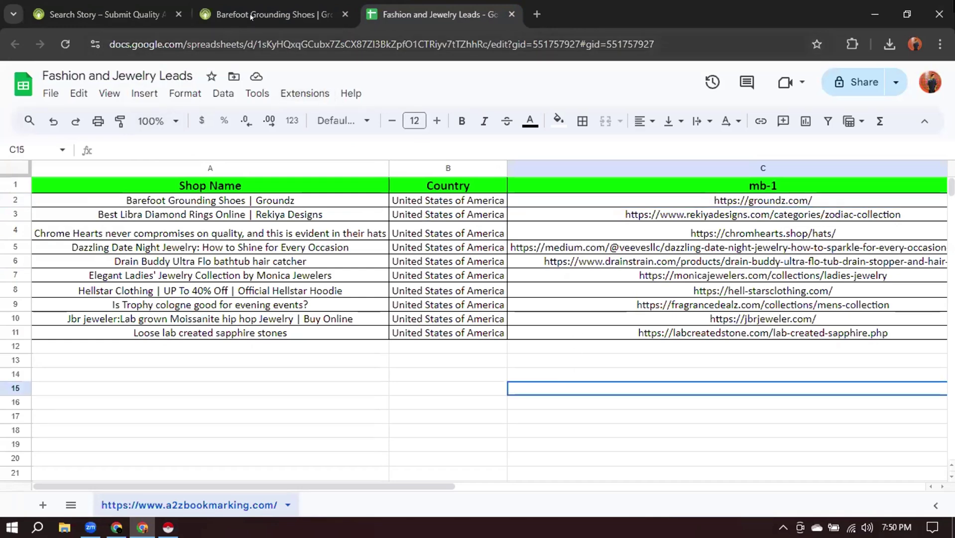
Examine the Barefoot Grounding Shoes | Groundz listing page, dismissing its ads, and open the shop's website link.
left_click(271, 14)
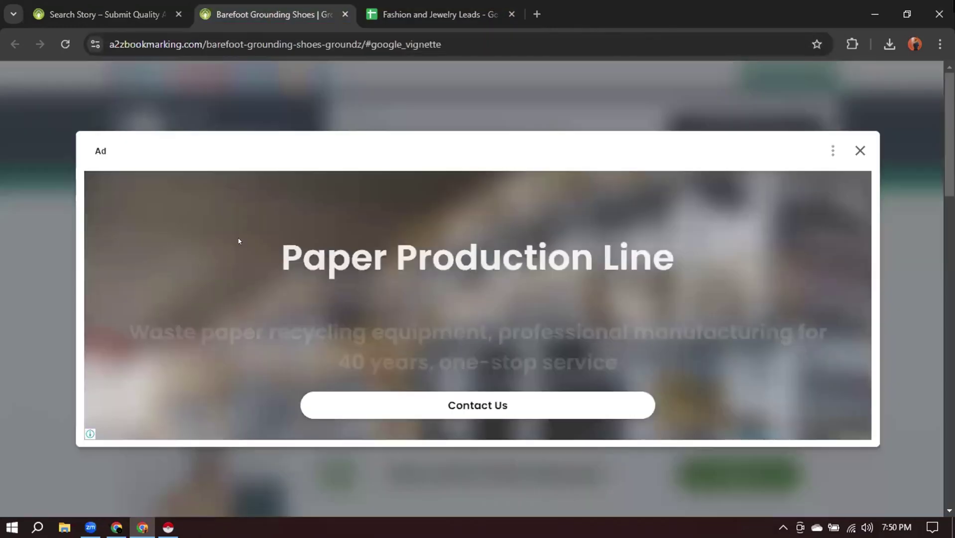
left_click(859, 150)
scroll(82, 410, "down", 1)
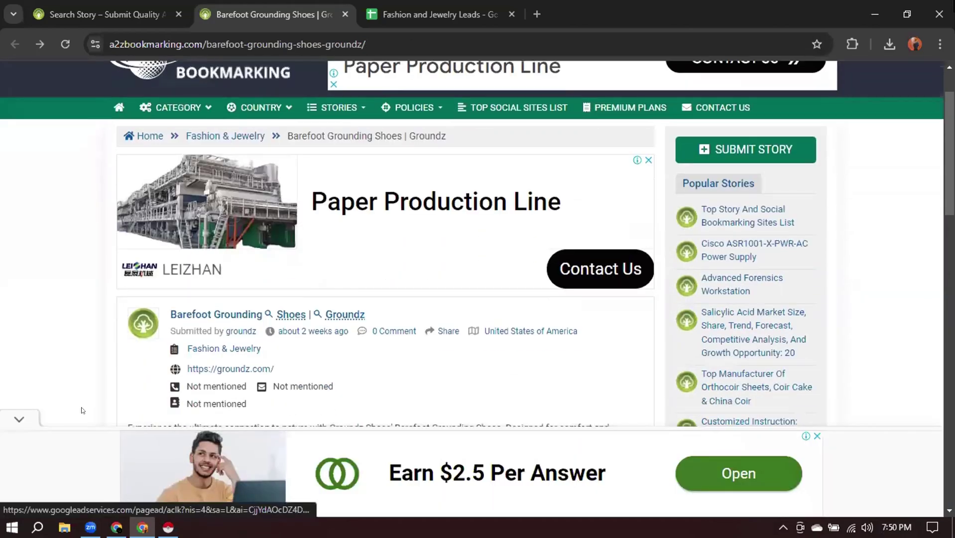
left_click(19, 419)
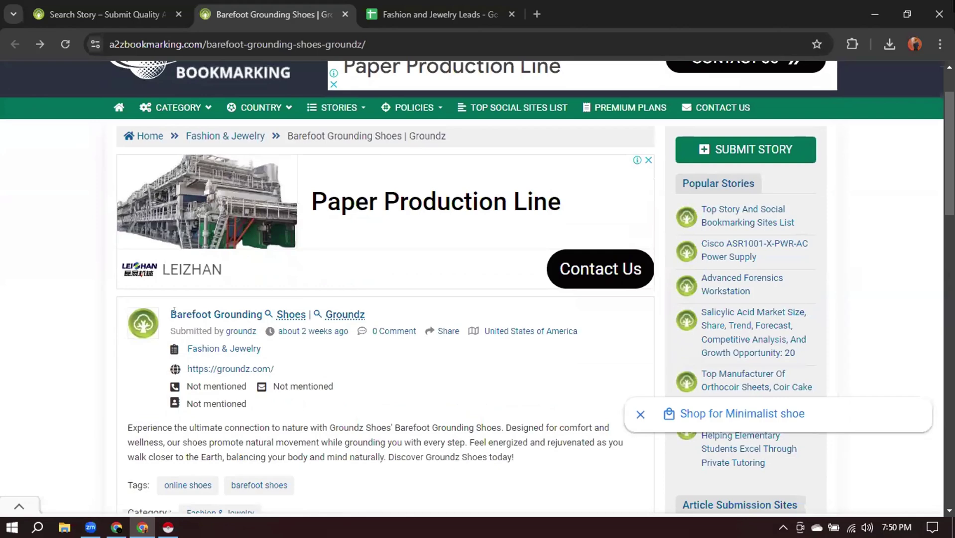
scroll(182, 309, "down", 1)
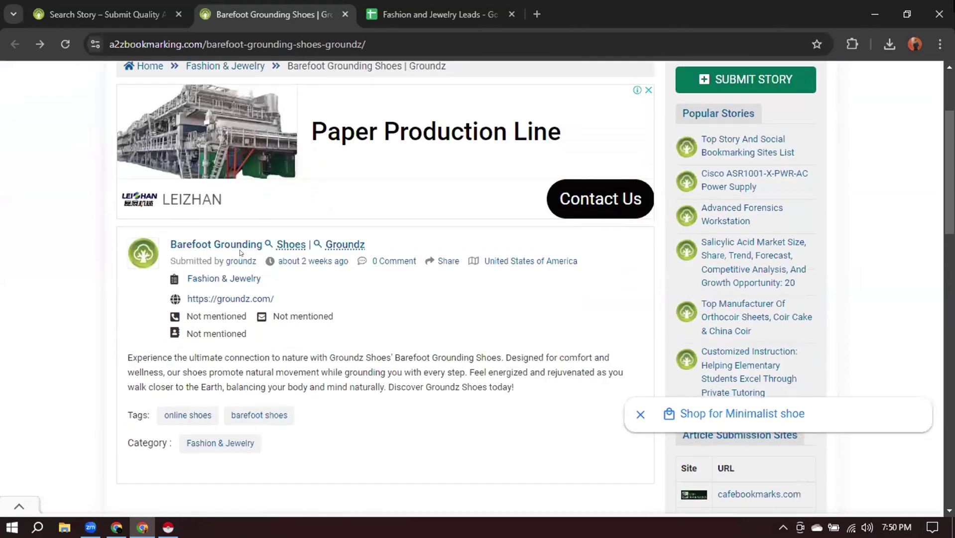
left_click(213, 298)
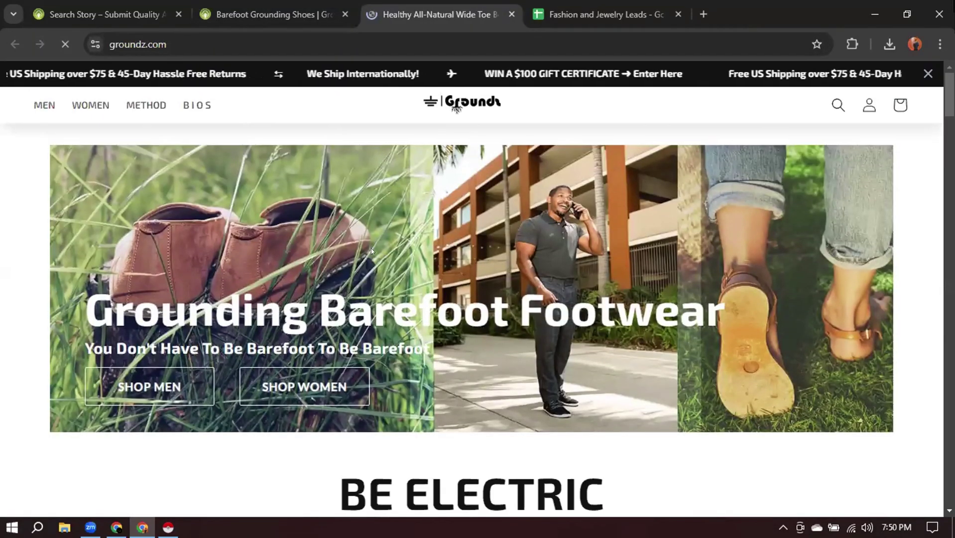
Copy the link in cell C2, open it in a new tab beside the Groundz site to compare, and close that tab.
left_click(605, 14)
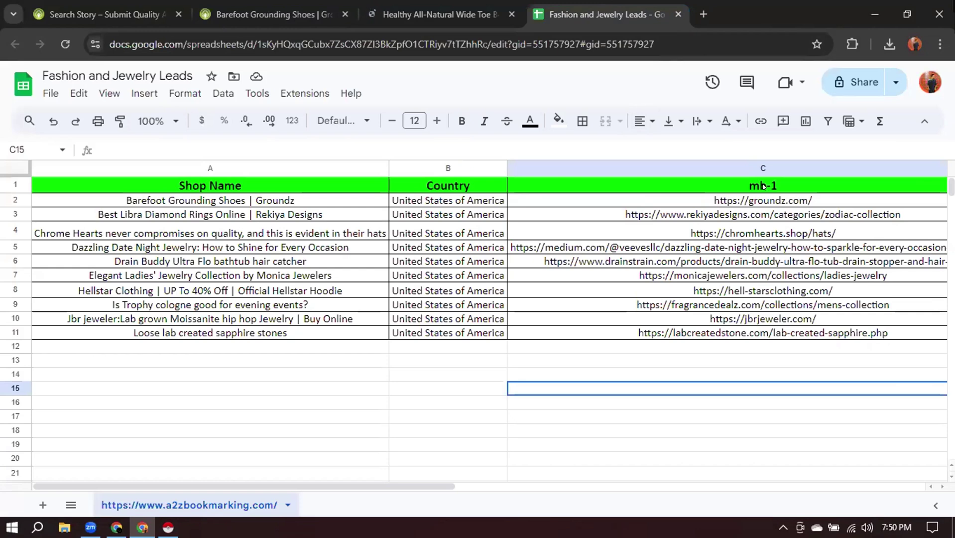
left_click(775, 203)
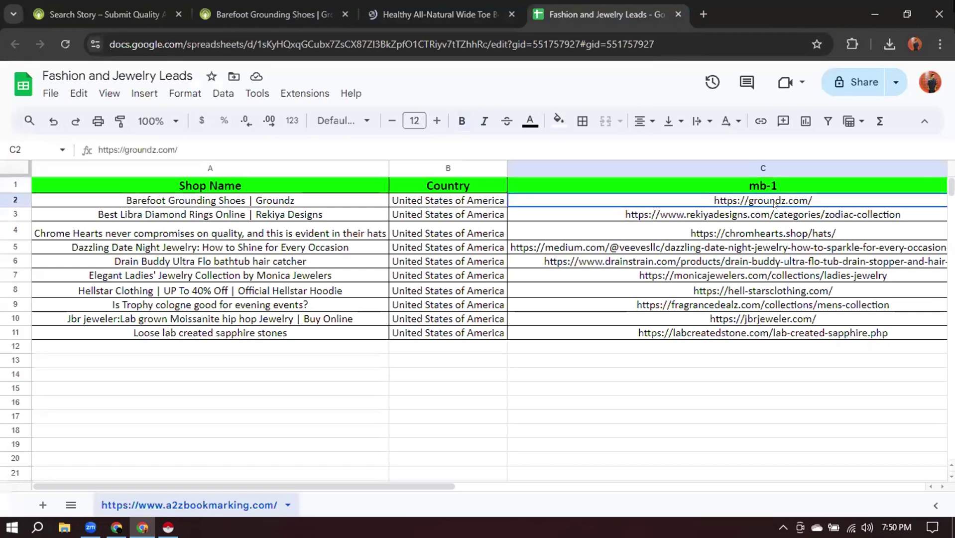
double_click(812, 202)
key("ctrl+c")
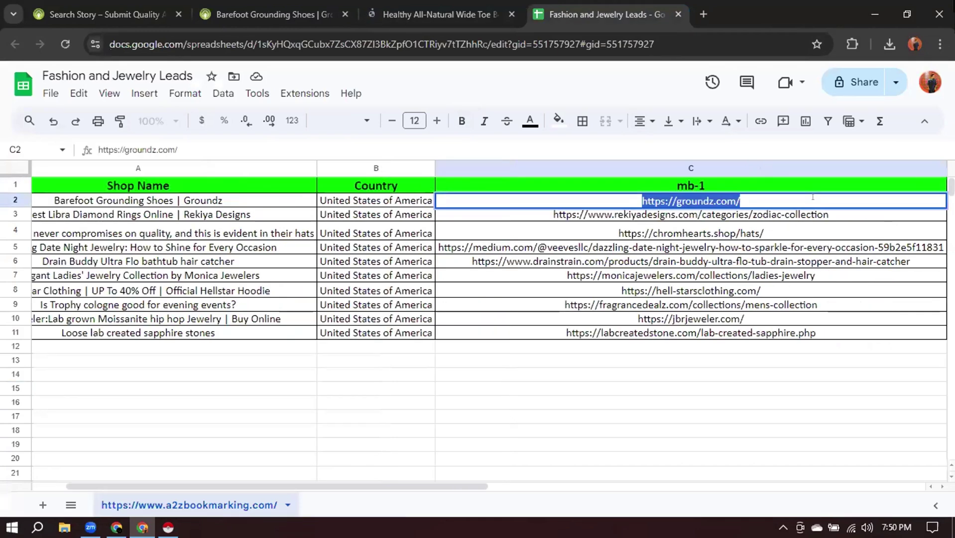
left_click(702, 13)
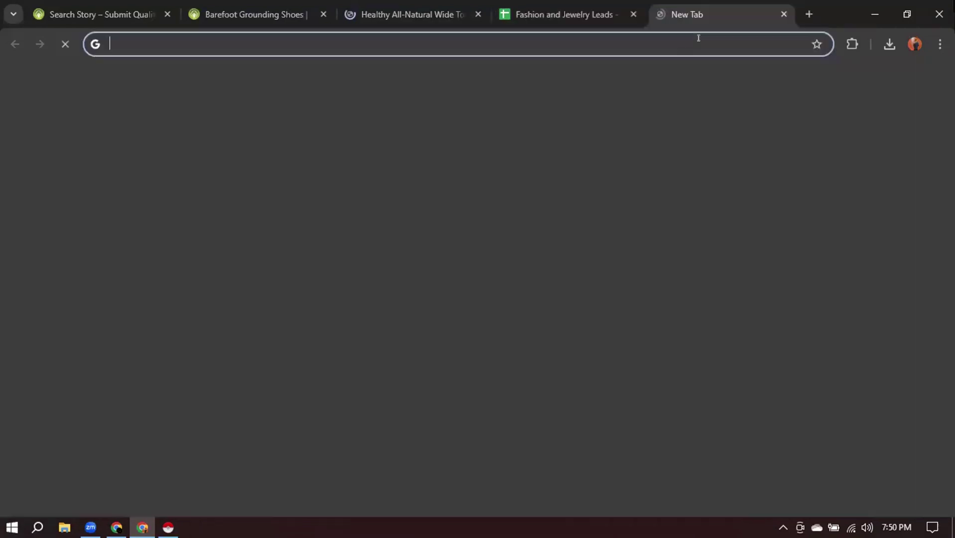
key("ctrl+v")
key("Return")
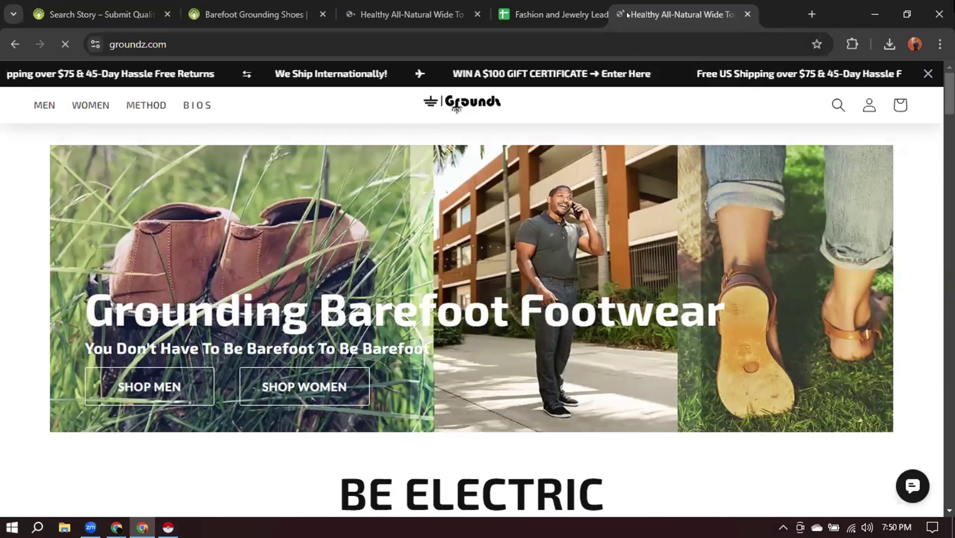
left_click_drag(718, 7, 564, 6)
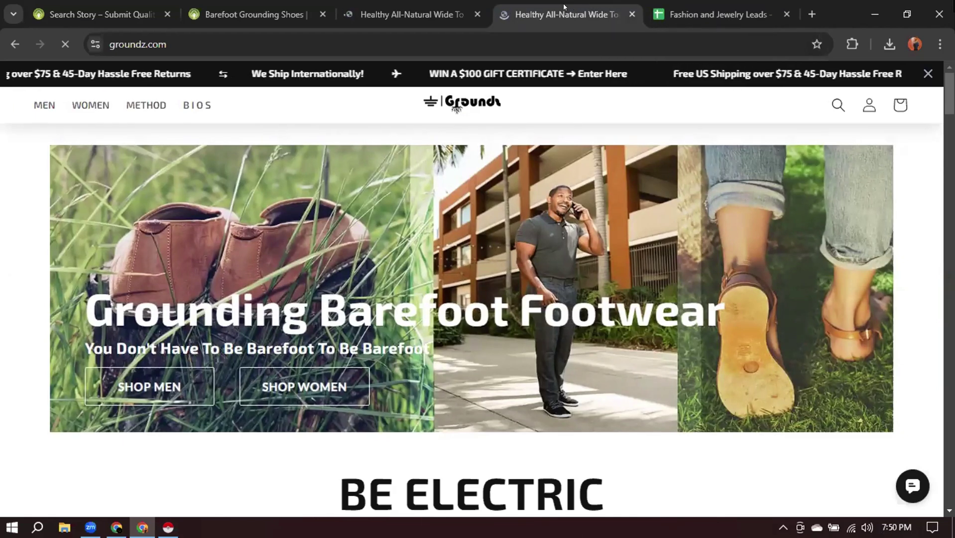
left_click(632, 14)
Rename the column C header in cell C1 to "Website Link".
left_click(704, 183)
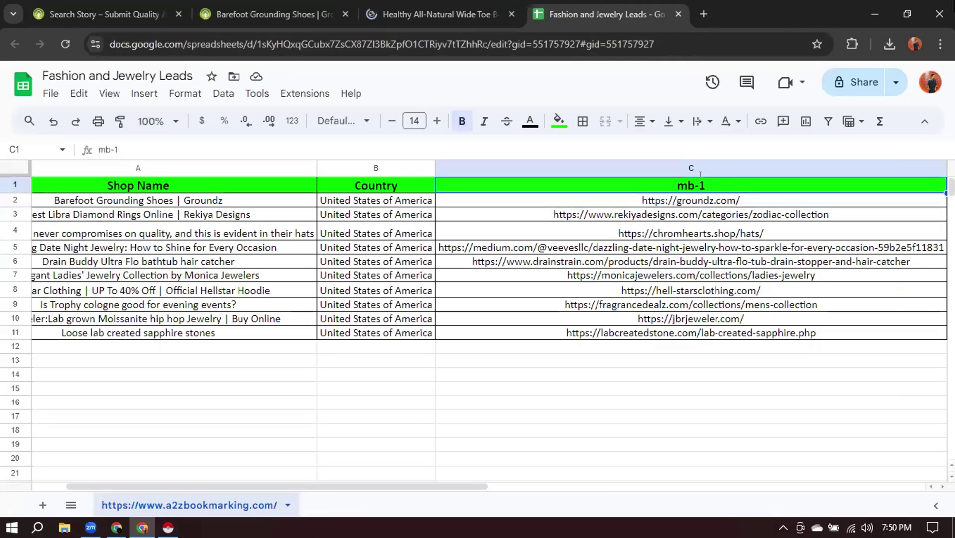
double_click(704, 184)
key("ctrl+a")
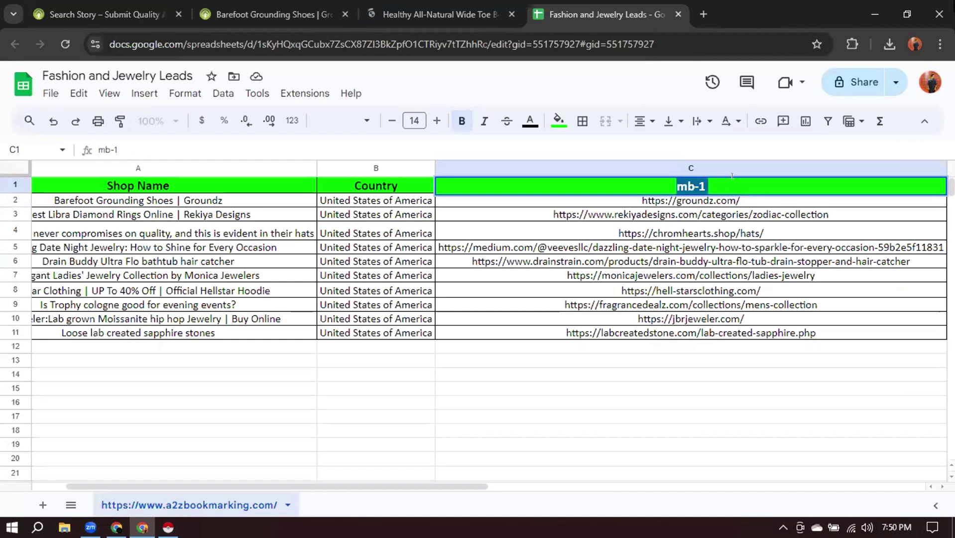
type("Web")
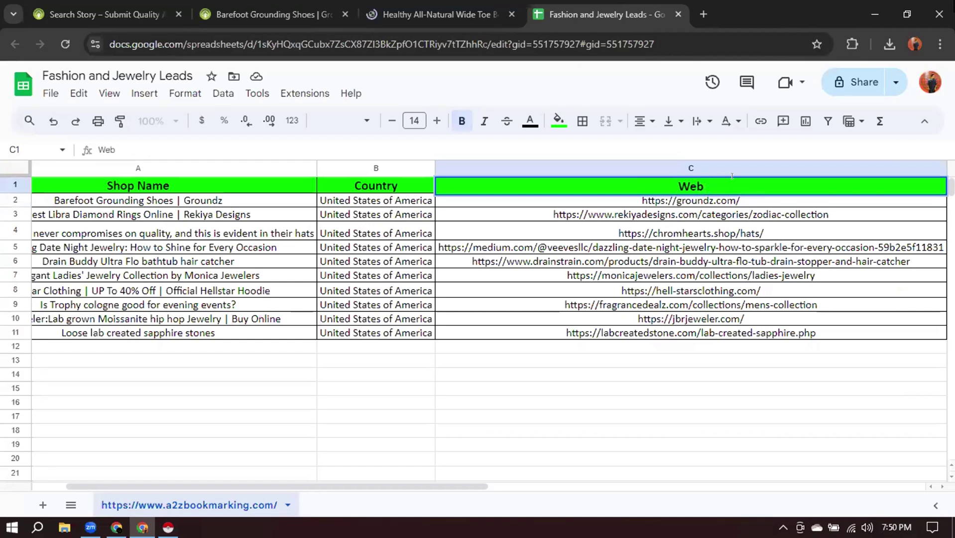
key("ctrl+v")
key("ctrl+z")
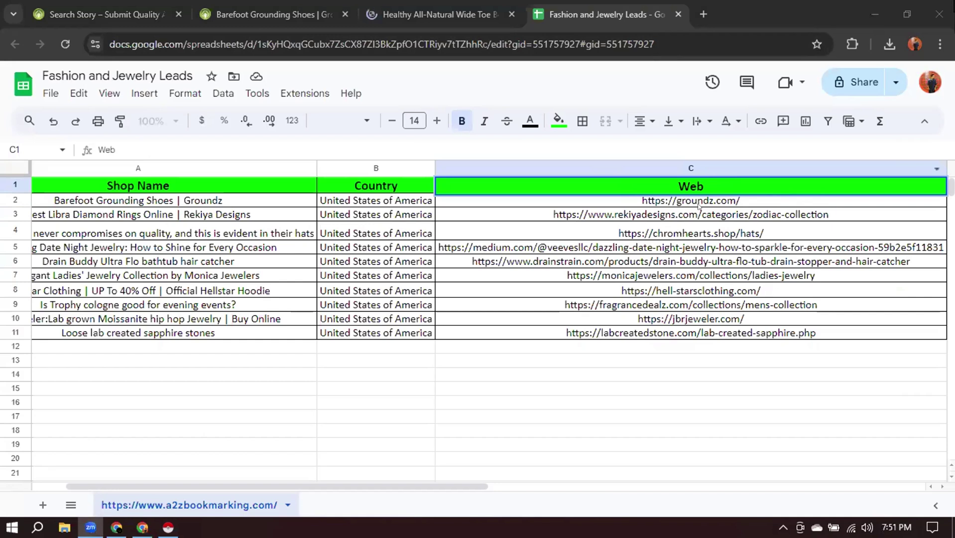
double_click(711, 185)
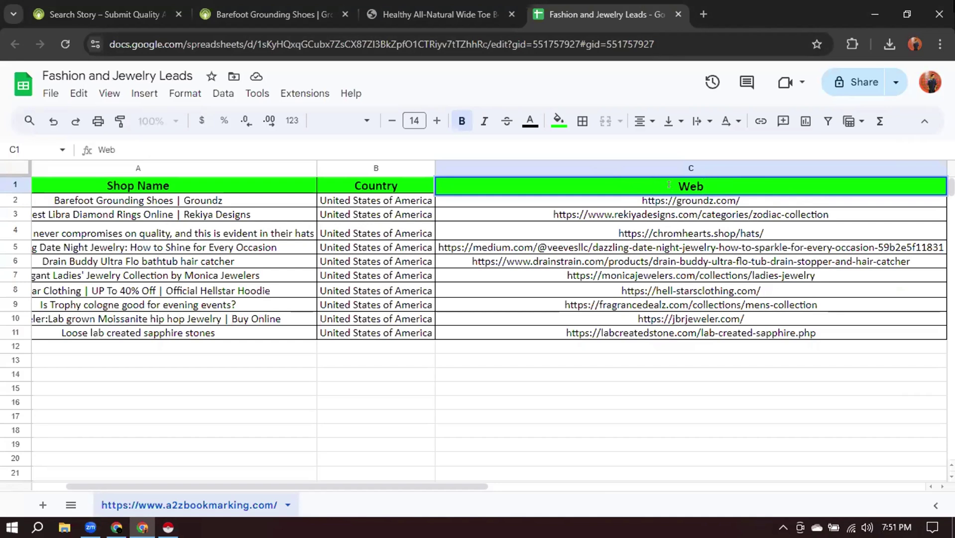
type("site Link")
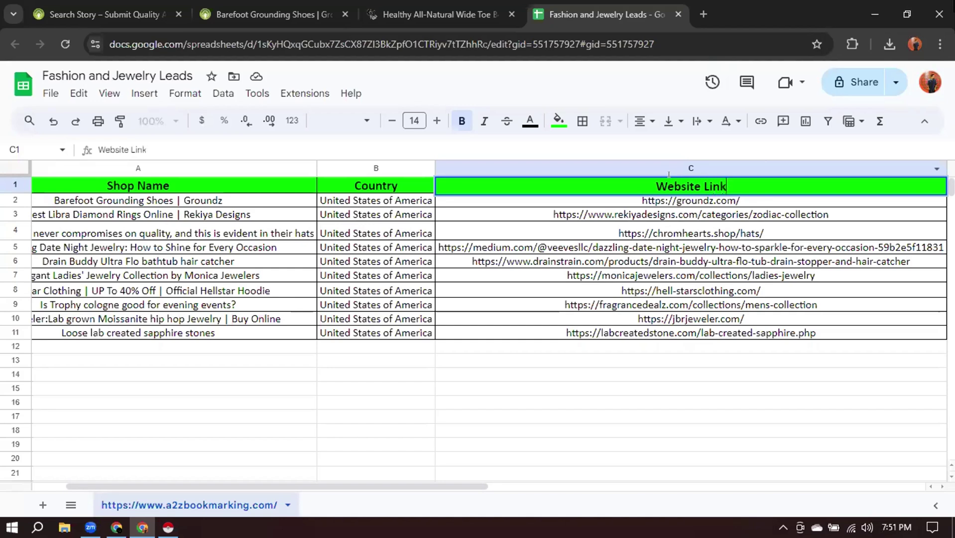
left_click_drag(676, 183, 680, 177)
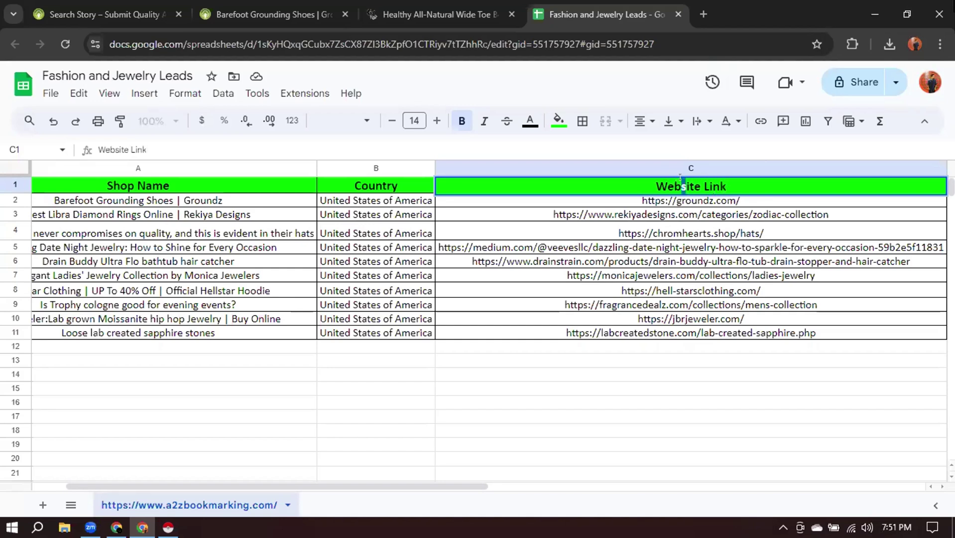
left_click(756, 186)
left_click_drag(318, 487, 503, 485)
left_click(820, 354)
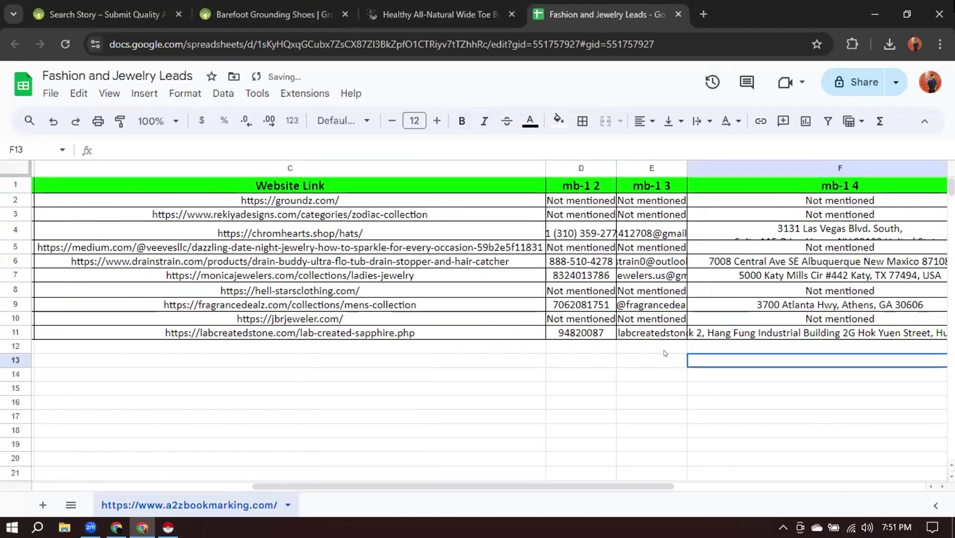
Fit the widths of columns D and E to their contents so the phone and e-mail entries show in full.
double_click(617, 170)
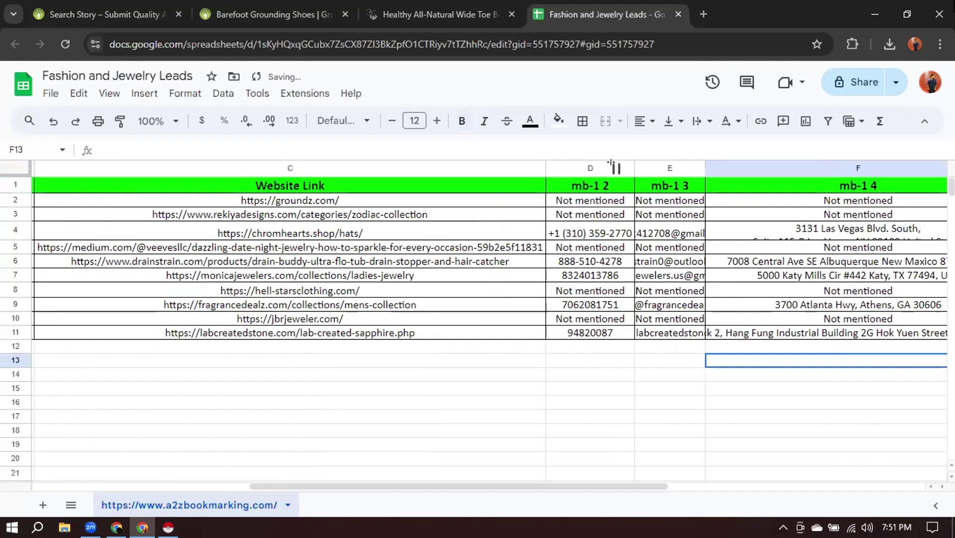
left_click(595, 185)
left_click(597, 238)
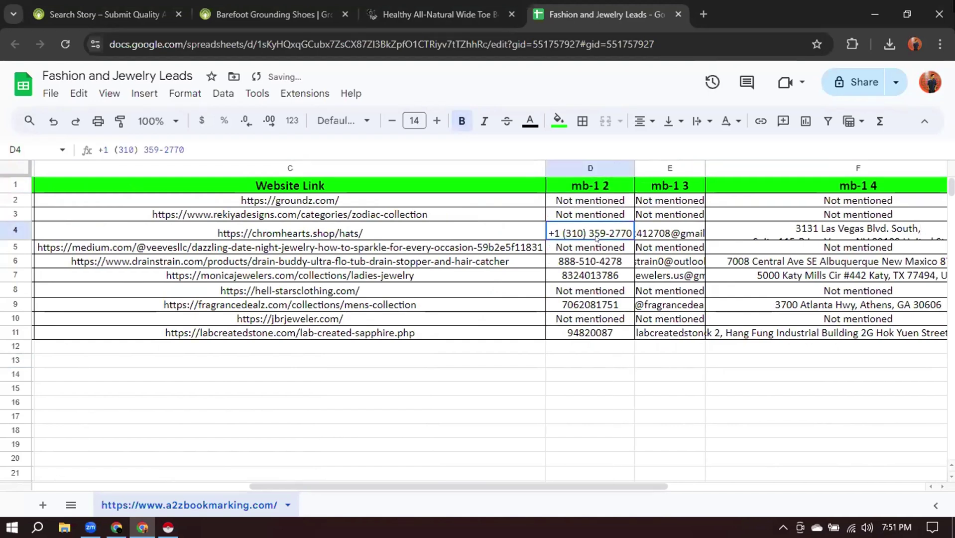
double_click(705, 168)
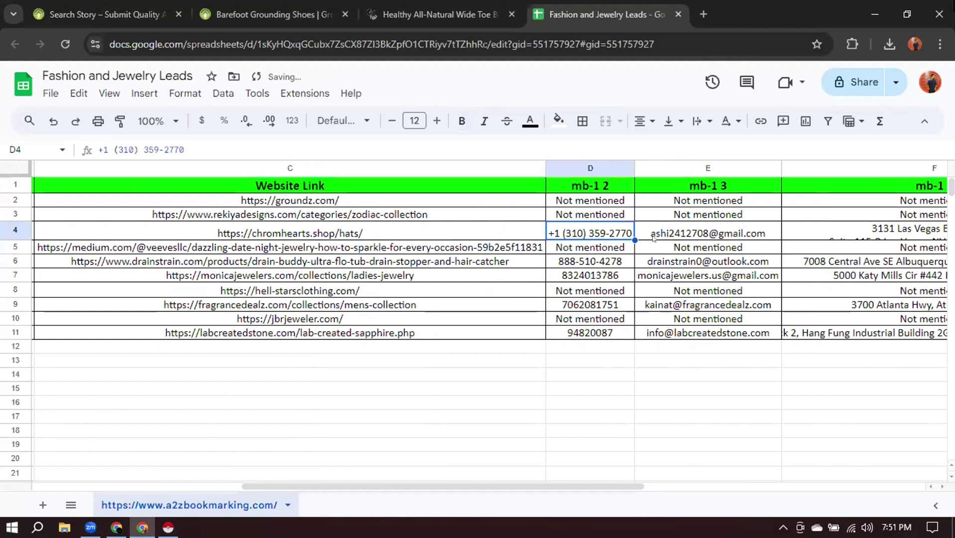
left_click(697, 232)
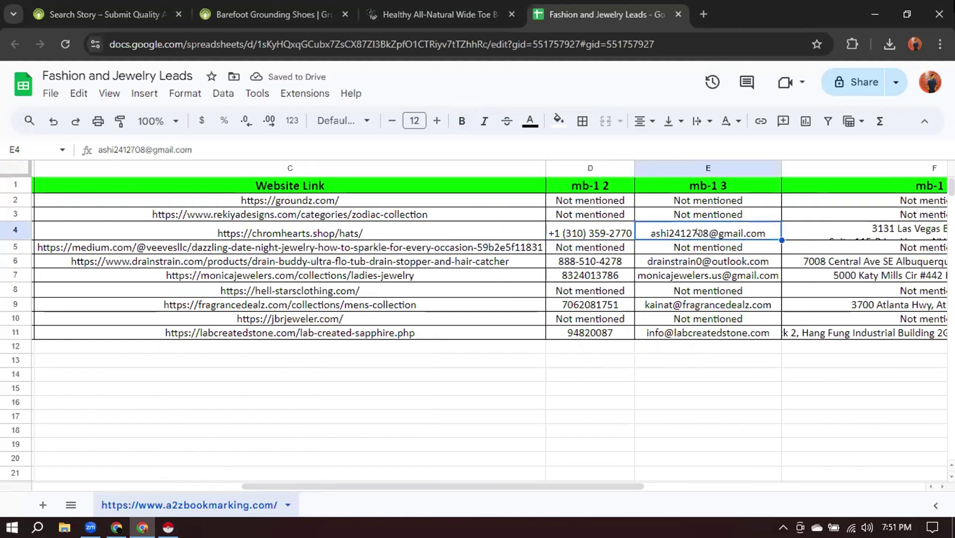
Rename the column E header in cell E1 to "Email".
left_click(721, 186)
double_click(720, 186)
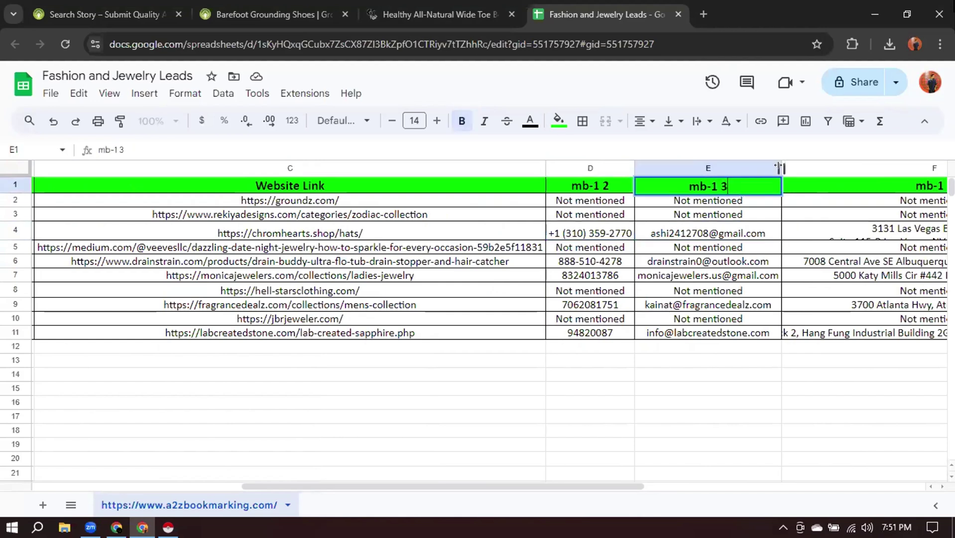
key("BackSpace")
key("BackSpace")
key("BackSpace")
key("BackSpace")
key("BackSpace")
key("BackSpace")
type("Email")
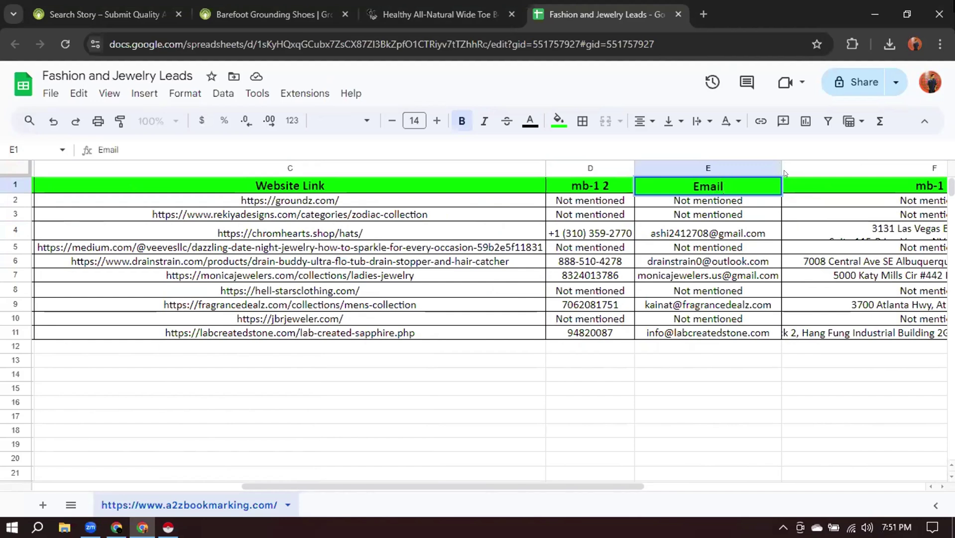
Rename the column D header in cell D1 to "Phone number".
double_click(588, 185)
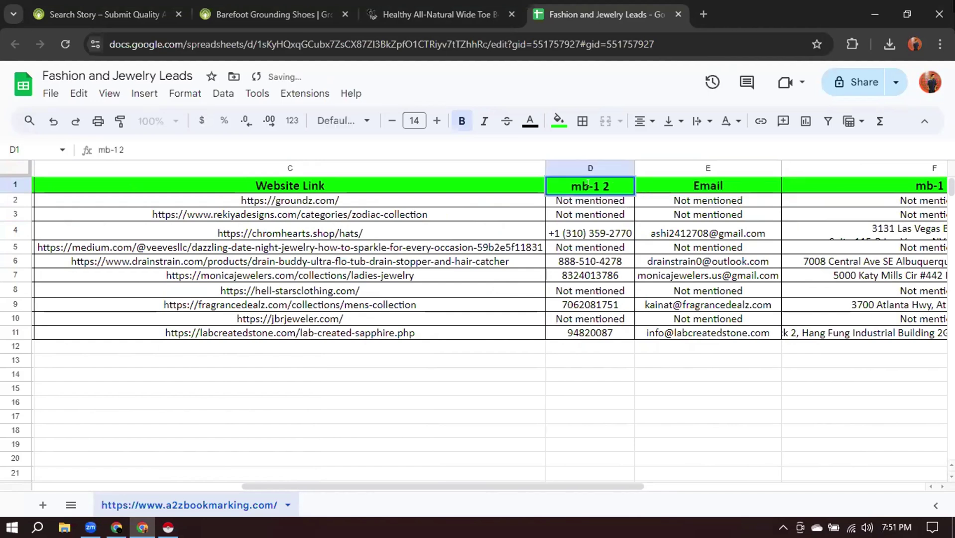
key("ctrl+a")
type("P")
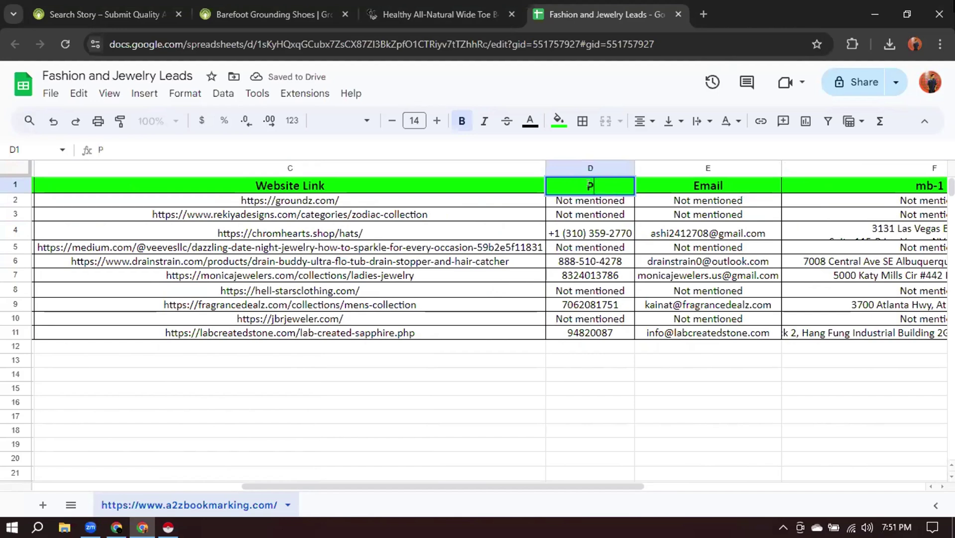
type("hone number")
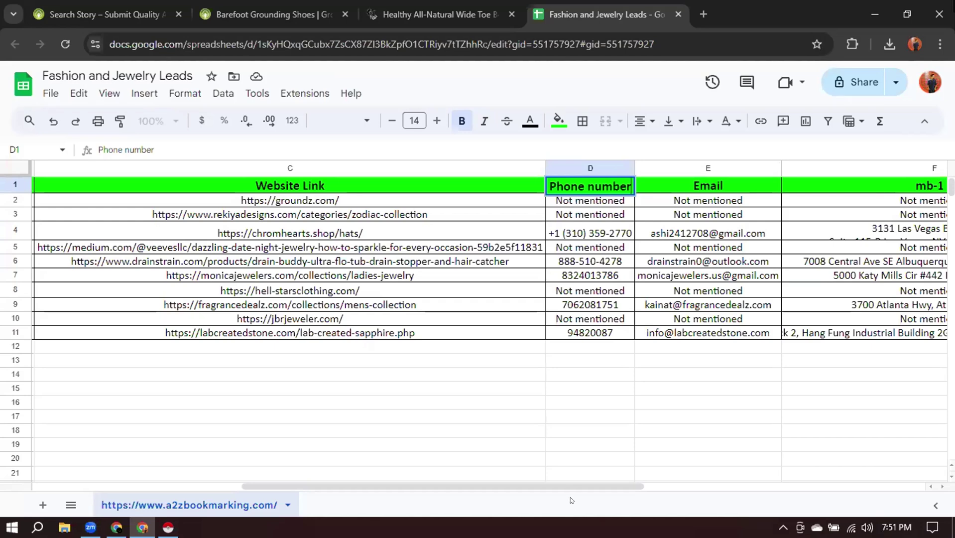
Check the address entries in column F and rename its header in cell F1 to "street address".
left_click_drag(584, 487, 686, 497)
left_click(693, 273)
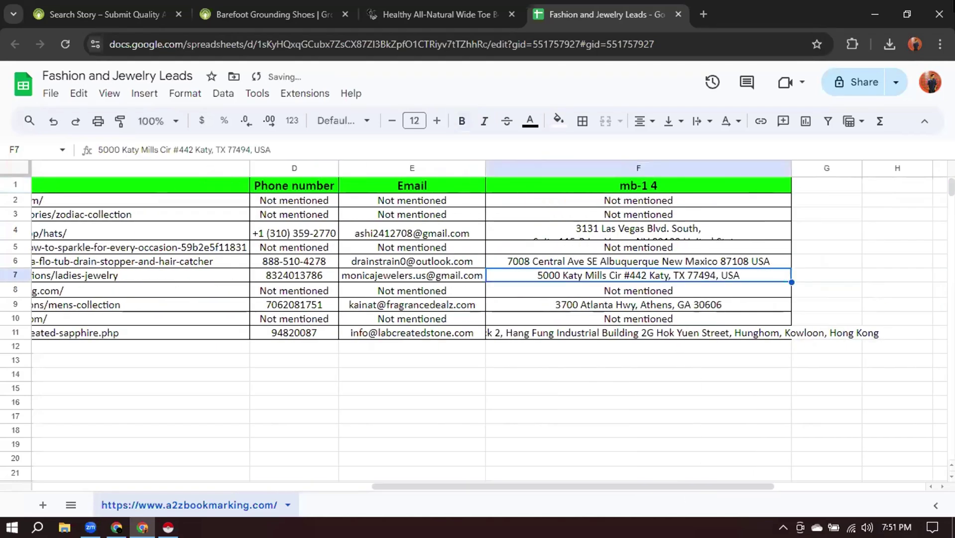
left_click(894, 245)
left_click(661, 201)
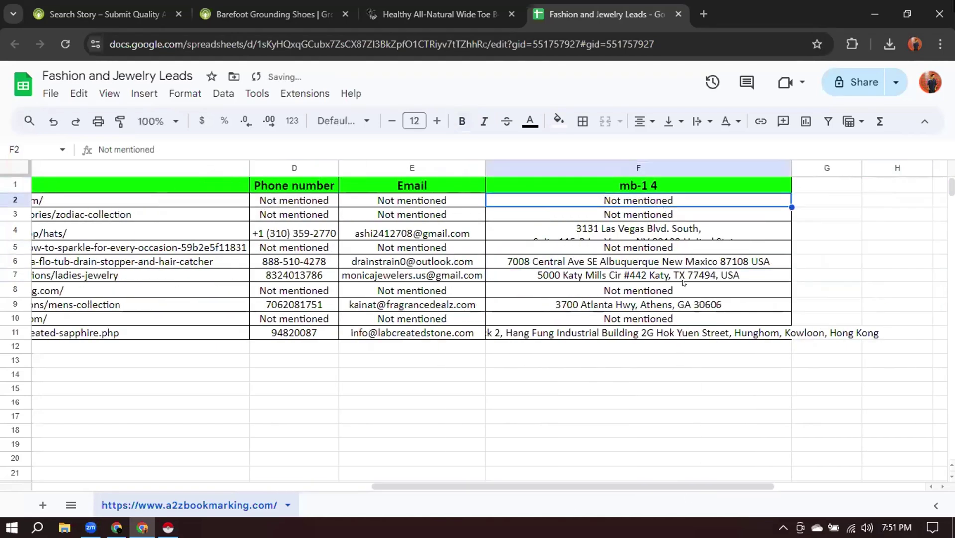
left_click(676, 276)
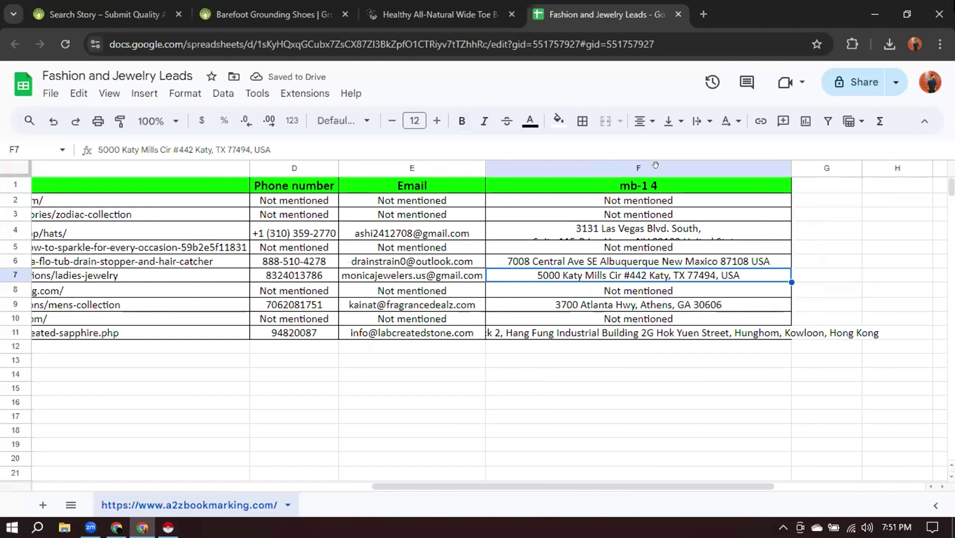
left_click(675, 183)
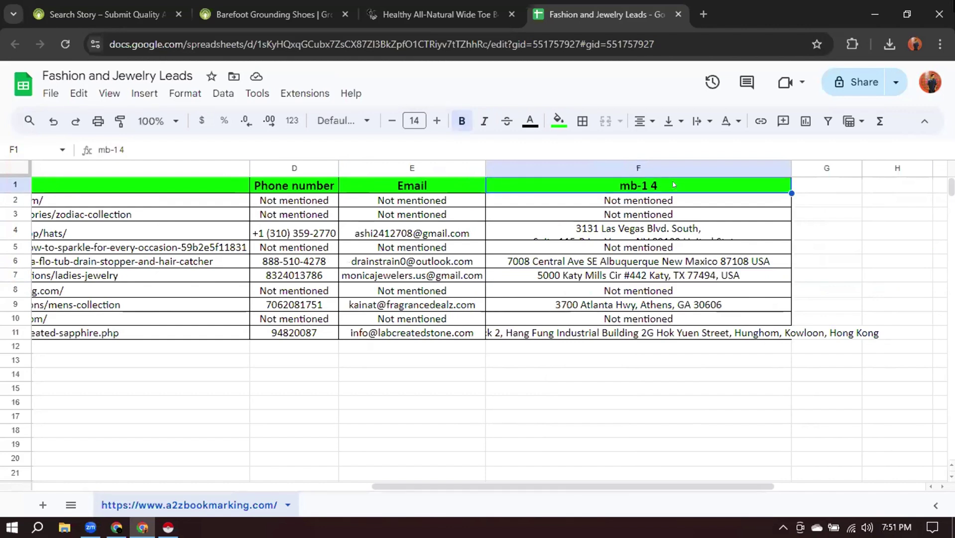
double_click(668, 179)
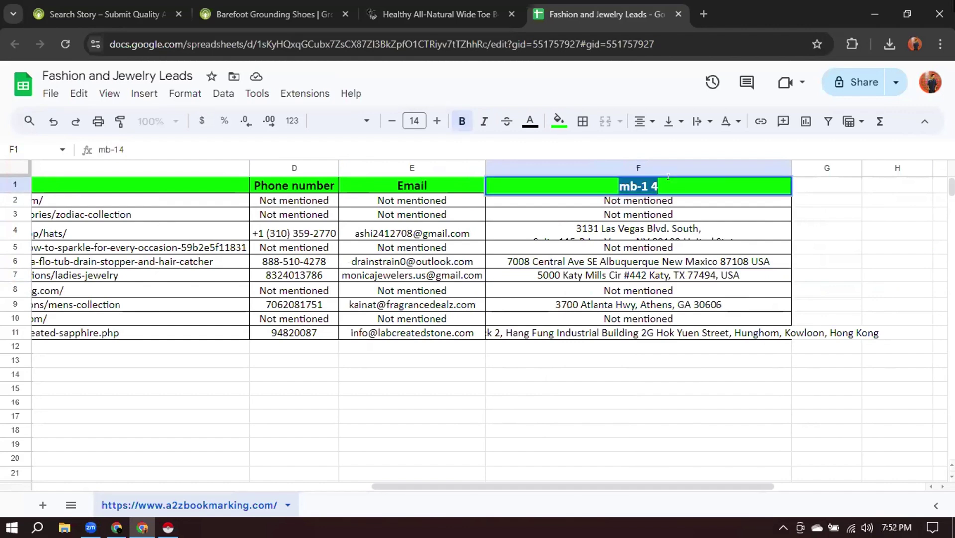
type("st")
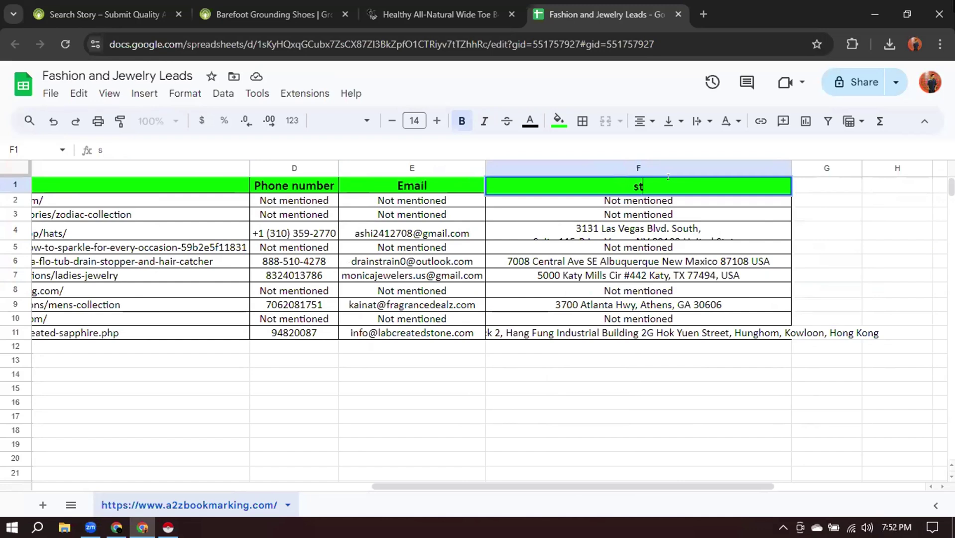
type("reet addre")
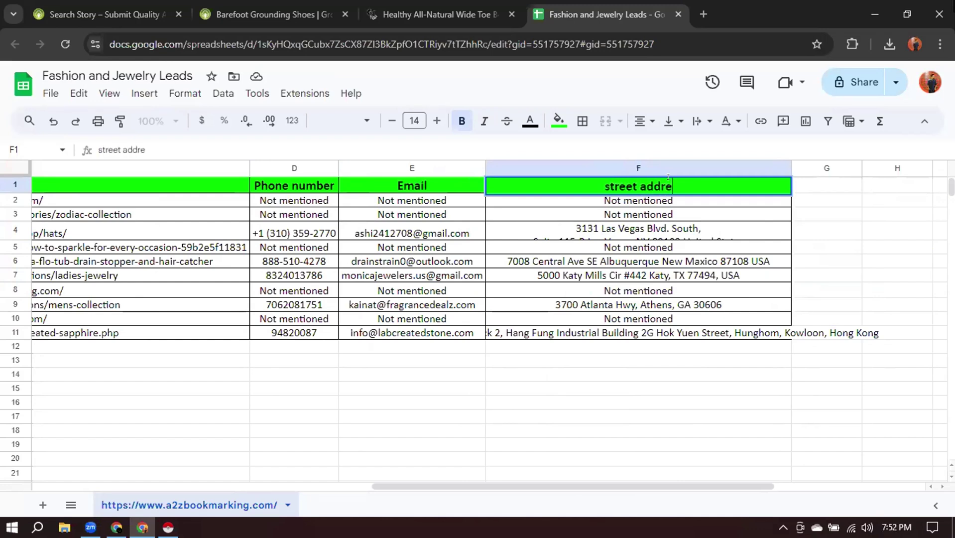
type("ss")
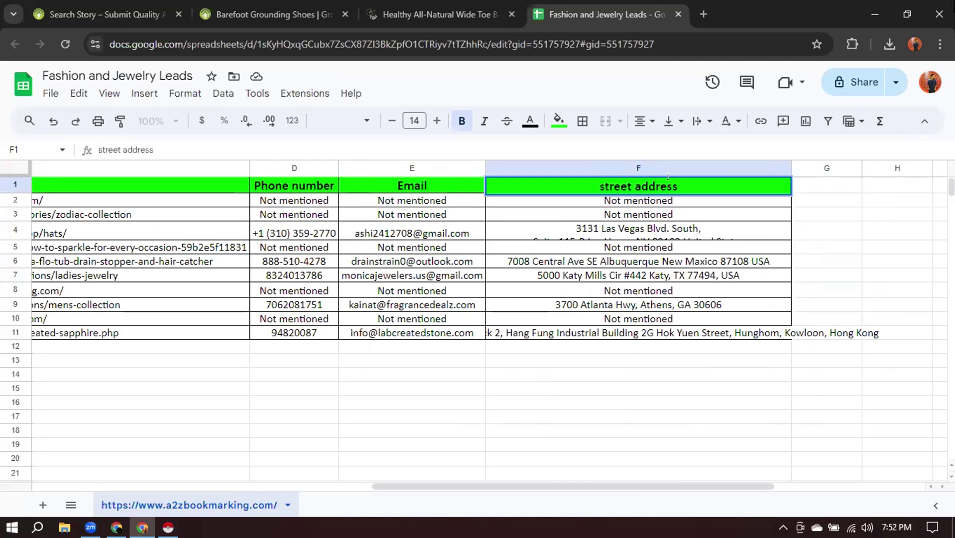
left_click(896, 274)
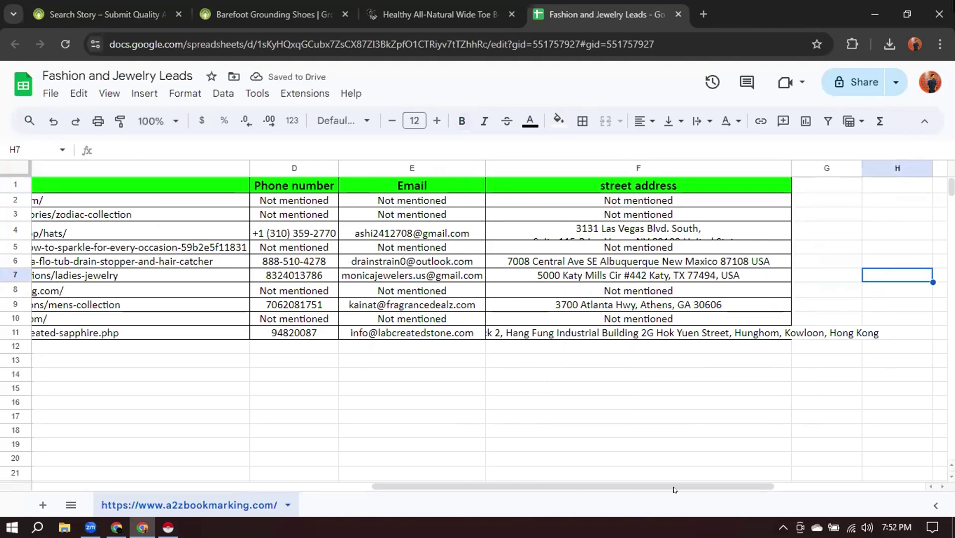
Move the Country column to the end of the table, directly after the street address column.
left_click_drag(673, 486, 441, 494)
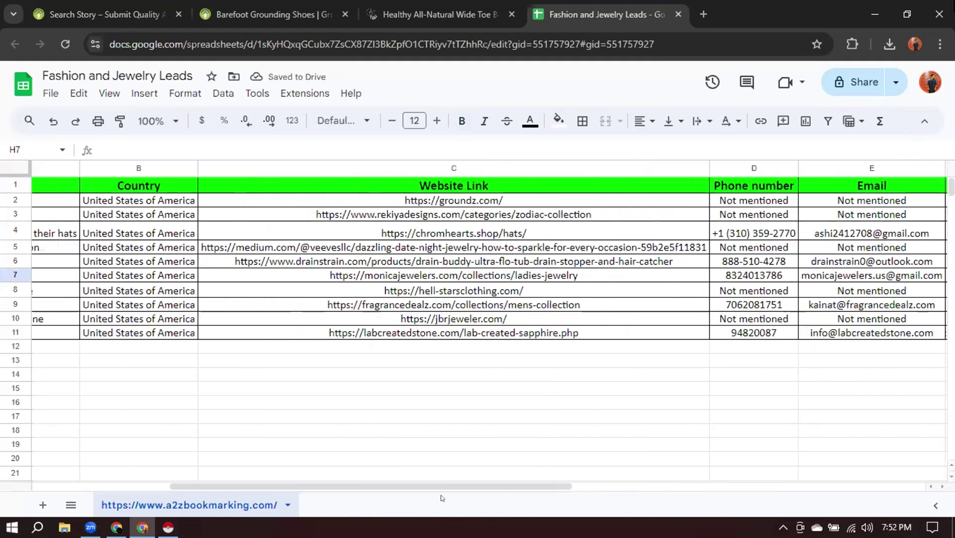
left_click(144, 185)
left_click(142, 166)
left_click_drag(141, 166, 780, 166)
left_click(744, 321)
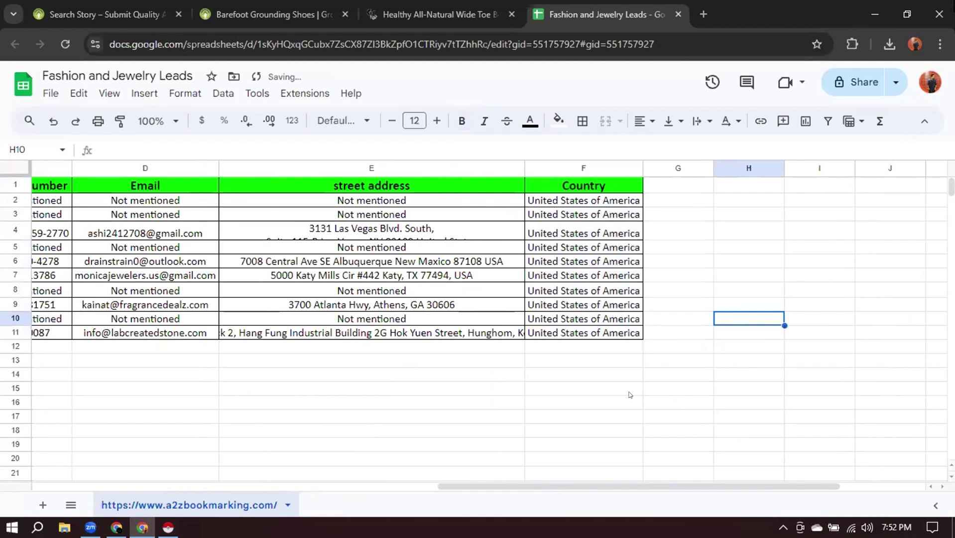
Review the reordered table's first lead across the Shop Name, Website Link, Phone number and Email columns.
left_click_drag(460, 486, 38, 506)
left_click(171, 199)
left_click(739, 197)
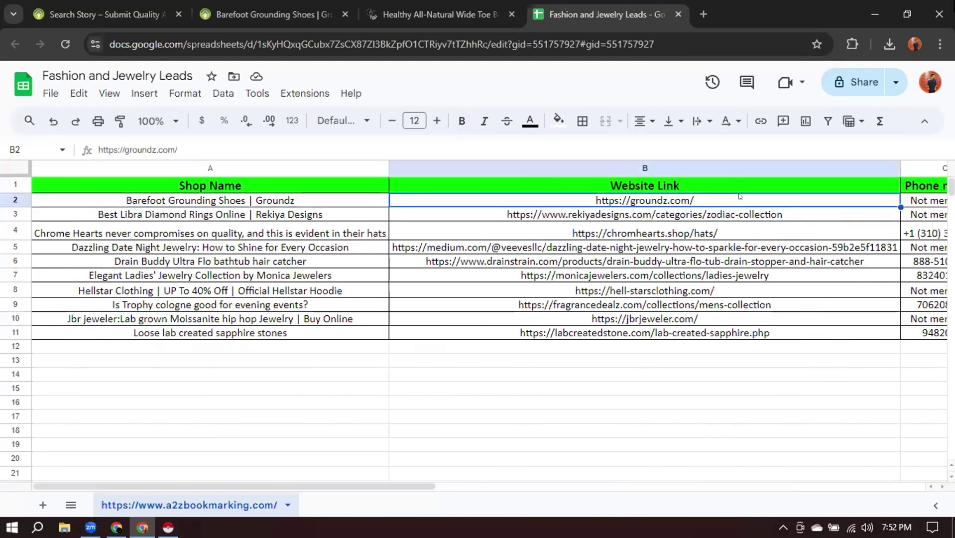
left_click_drag(349, 486, 529, 475)
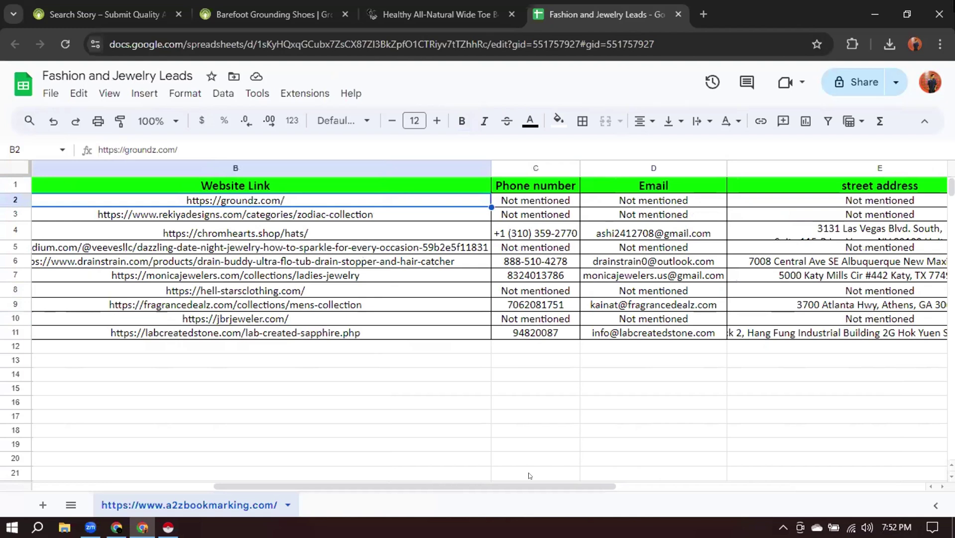
left_click(549, 202)
left_click(663, 199)
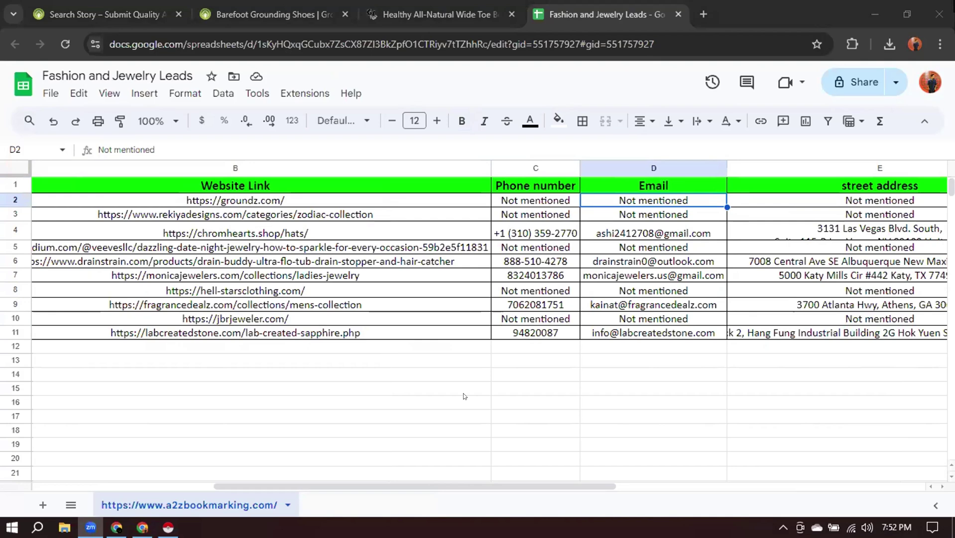
left_click(520, 401)
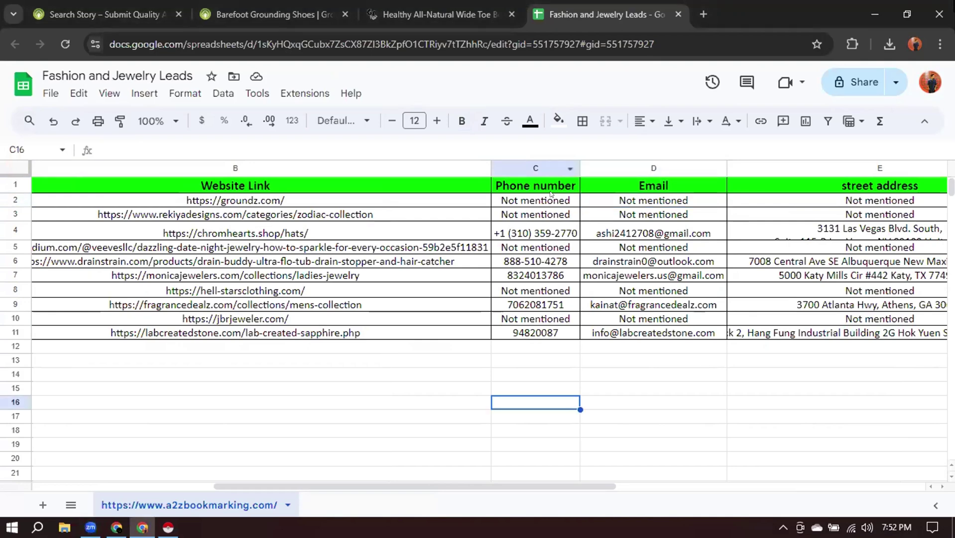
Switch to the Groundz website, find the contact details in its footer and copy the support e-mail address.
left_click(456, 13)
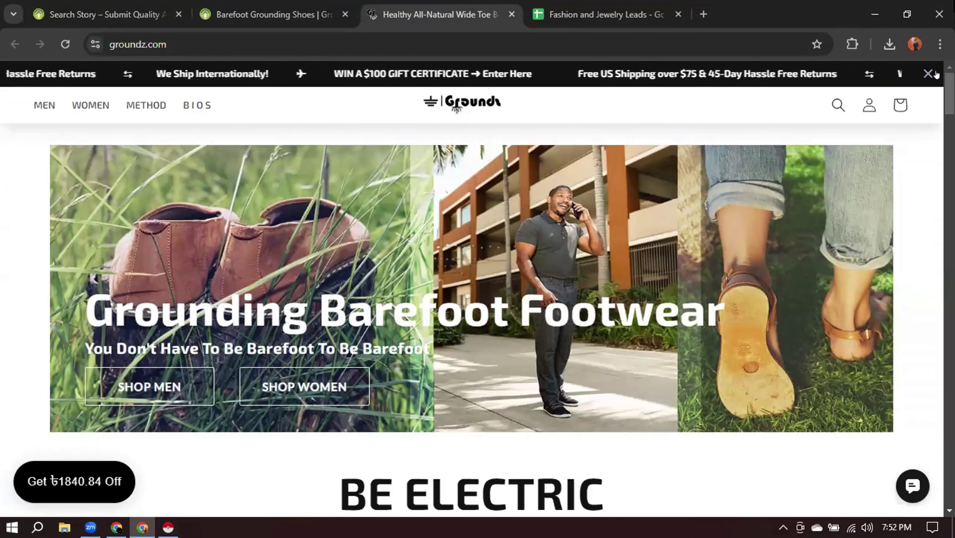
scroll(774, 86, "down", 10)
scroll(305, 196, "down", 5)
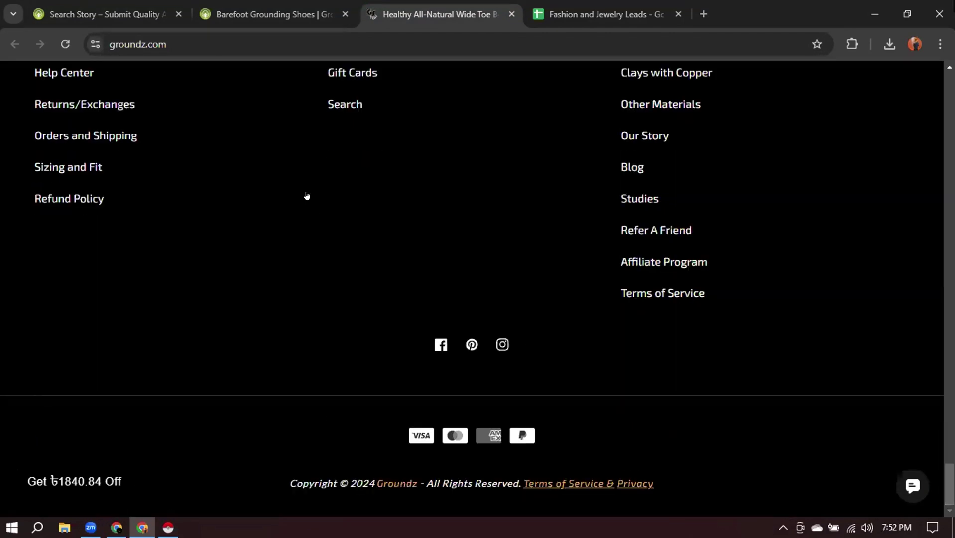
scroll(485, 273, "up", 3)
scroll(485, 274, "up", 3)
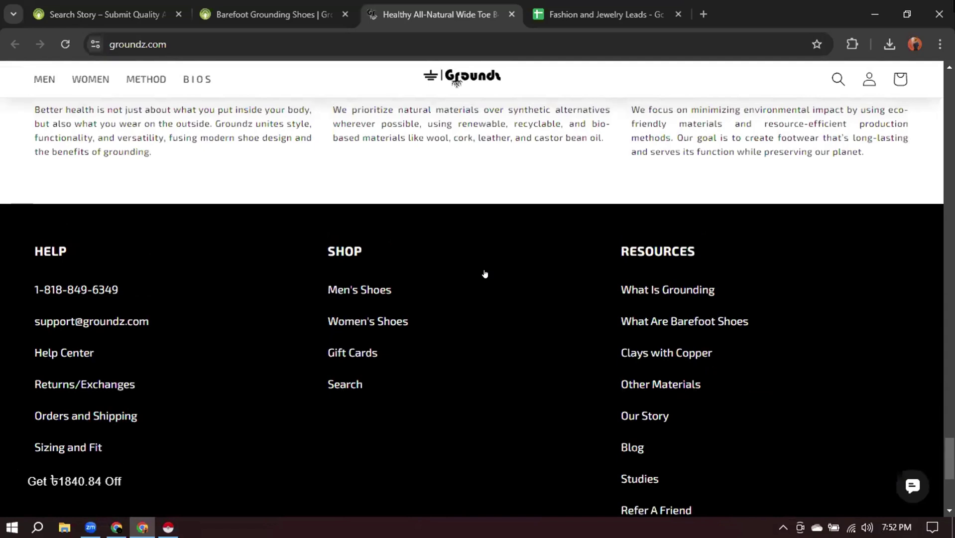
scroll(485, 274, "down", 2)
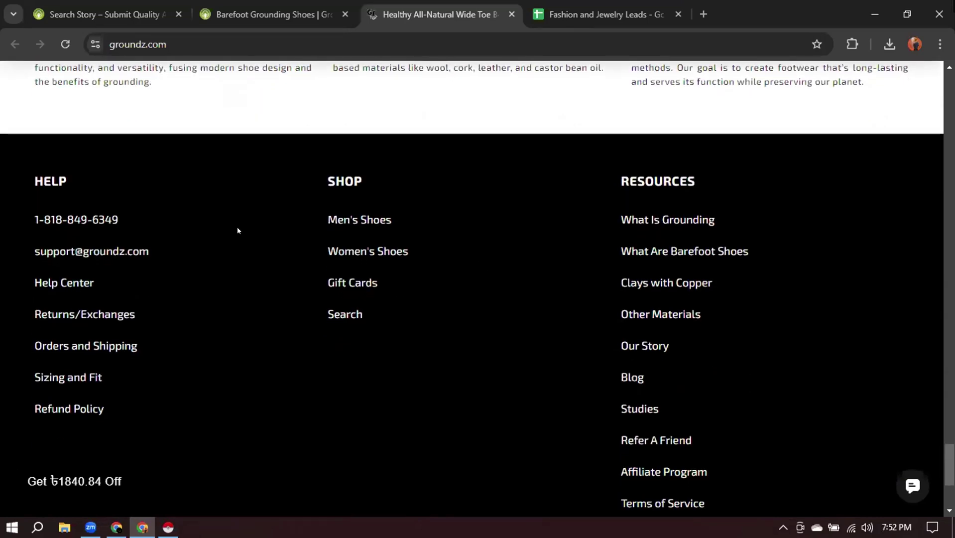
left_click_drag(26, 249, 149, 249)
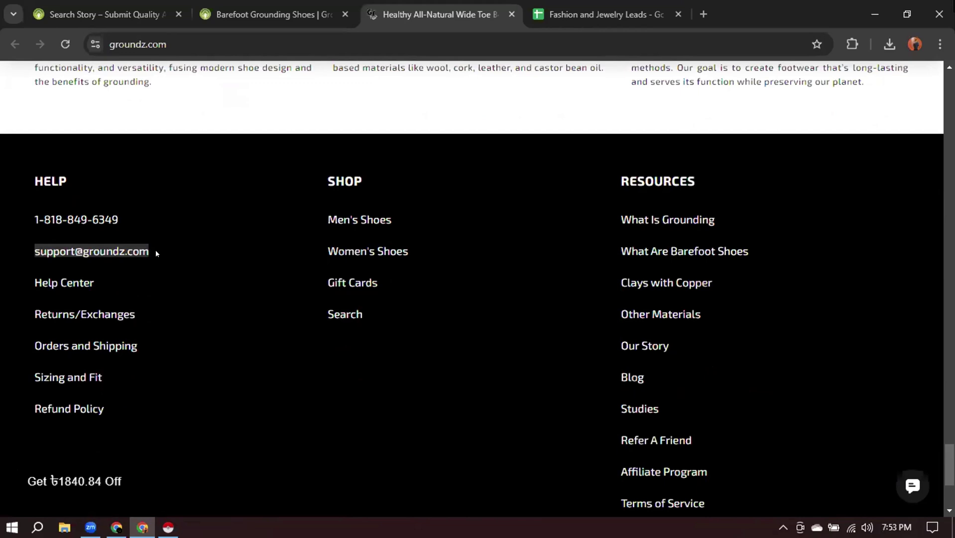
right_click(118, 252)
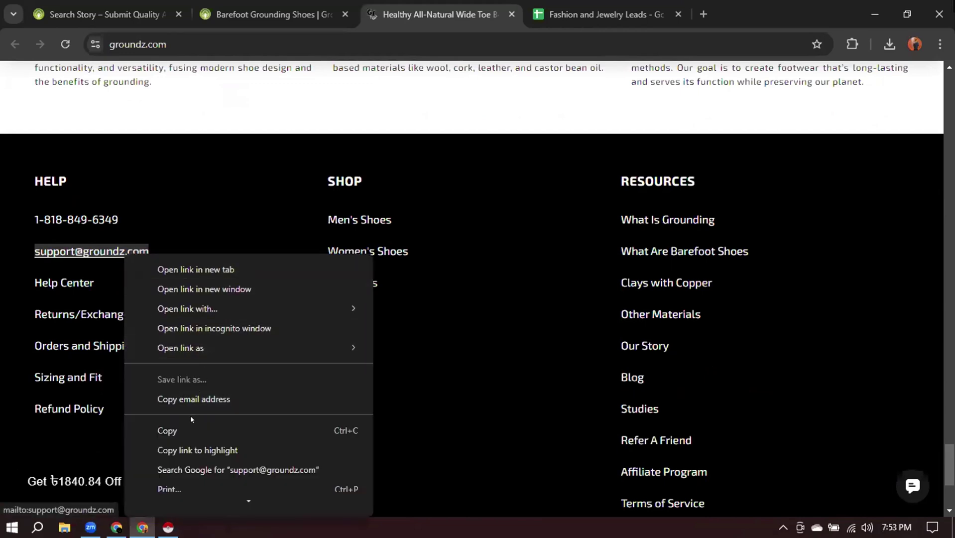
left_click(183, 427)
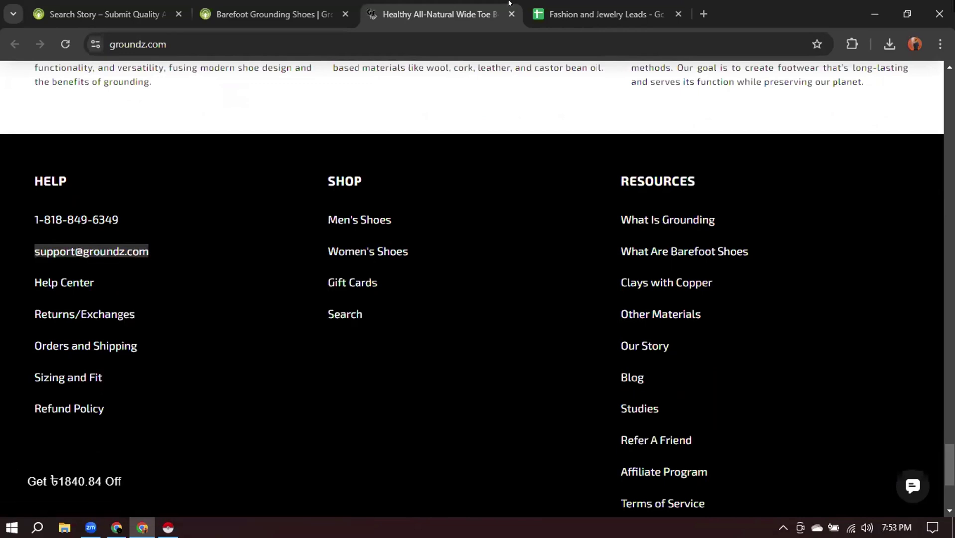
Open the prospeo.io website in a new browser tab.
left_click(704, 14)
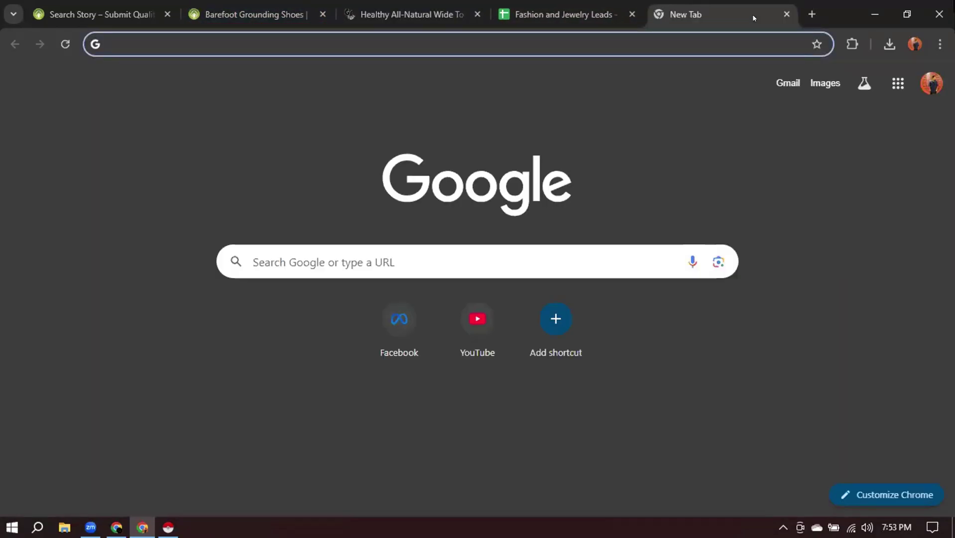
type("pro")
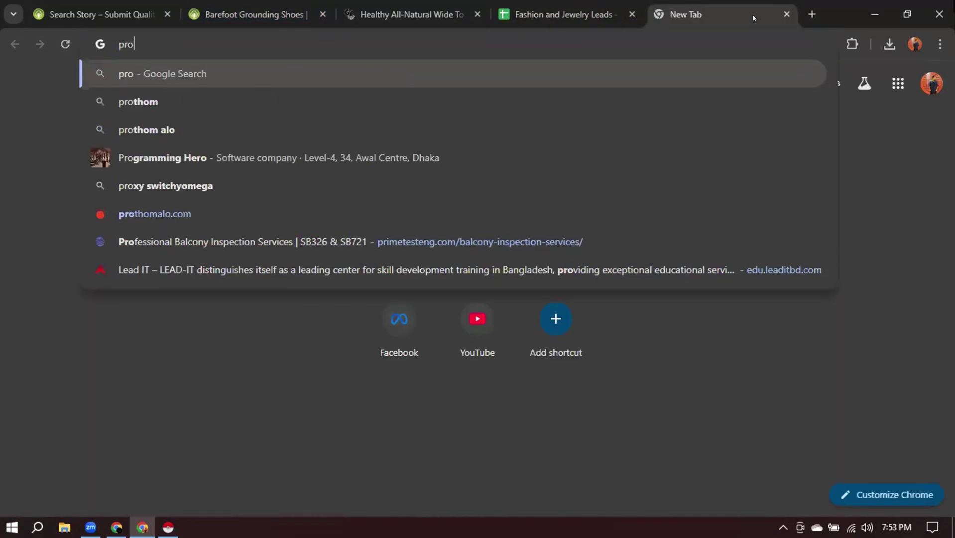
key("ctrl+v")
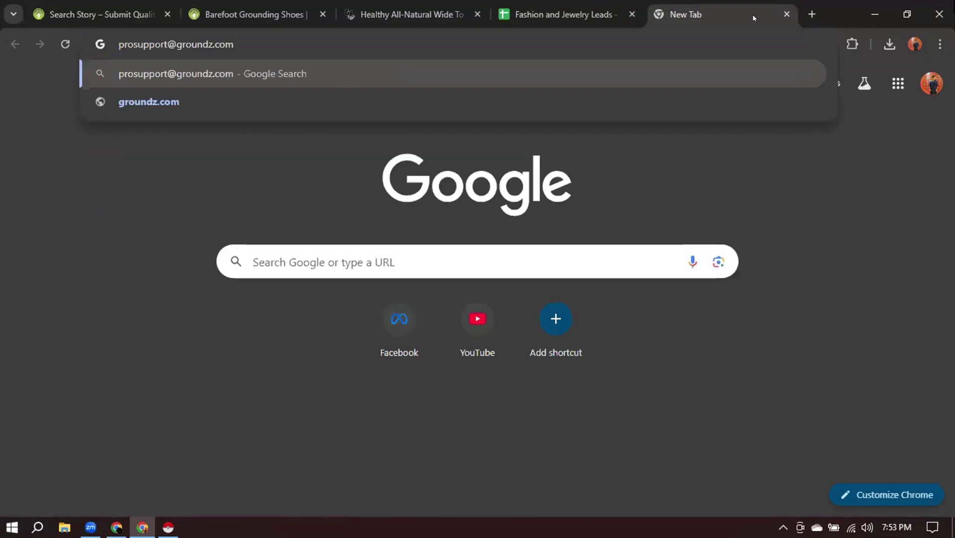
key("BackSpace")
key("BackSpace")
key("BackSpace")
key("BackSpace")
key("BackSpace")
key("BackSpace")
key("BackSpace")
key("BackSpace")
key("BackSpace")
key("BackSpace")
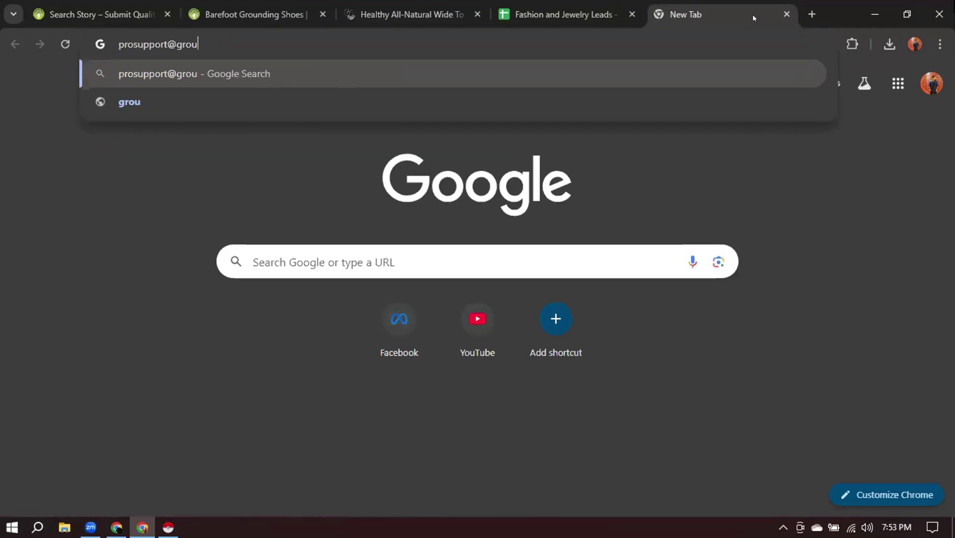
key("BackSpace")
key("BackSpace")
key("BackSpace")
key("BackSpace")
key("BackSpace")
key("BackSpace")
key("BackSpace")
key("BackSpace")
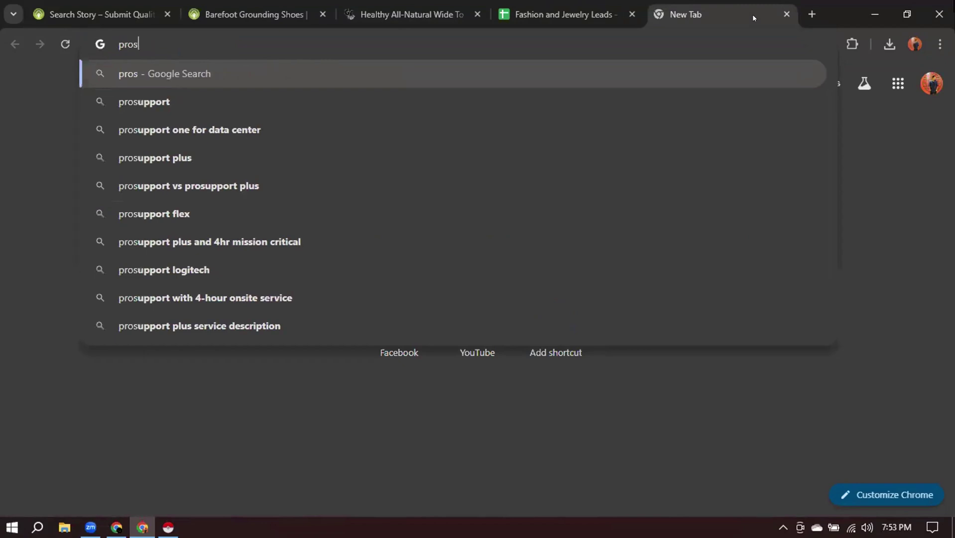
type("peo")
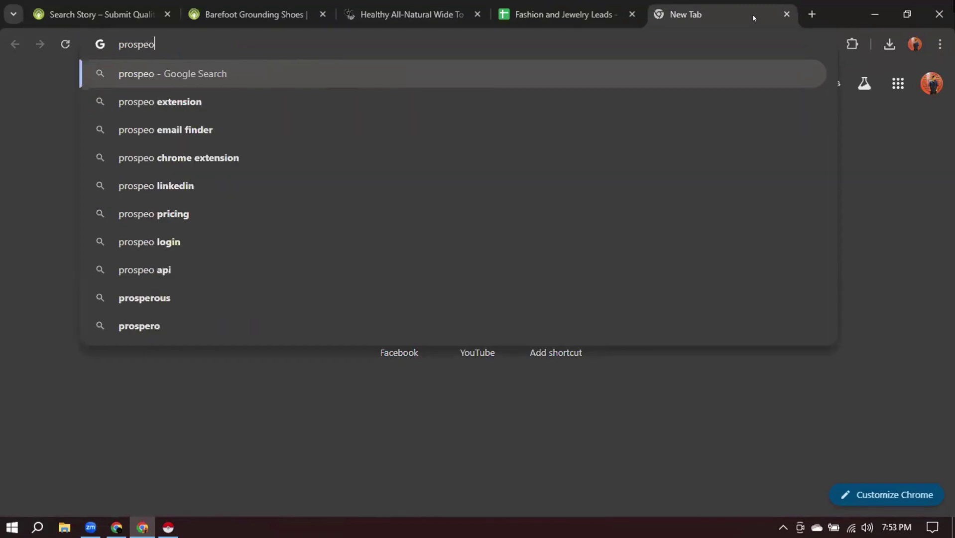
type(".io")
key("Return")
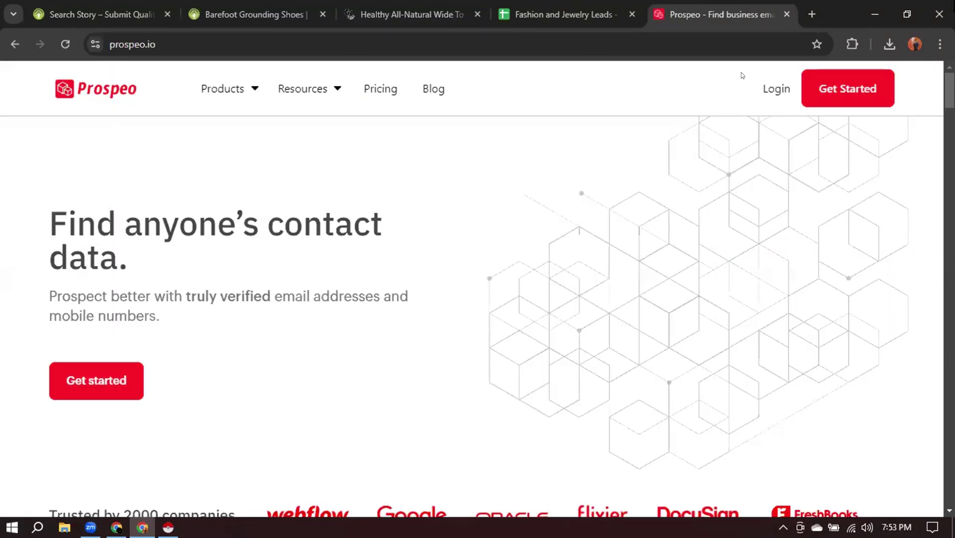
Open Prospeo's free account sign-up page, then try to reload it and return to the prospeo.io home page.
left_click(822, 93)
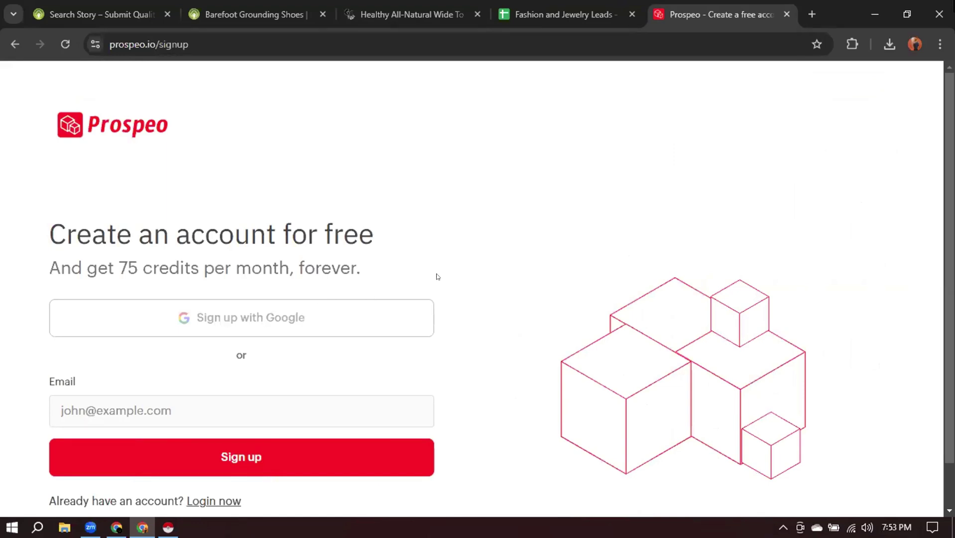
scroll(437, 275, "down", 1)
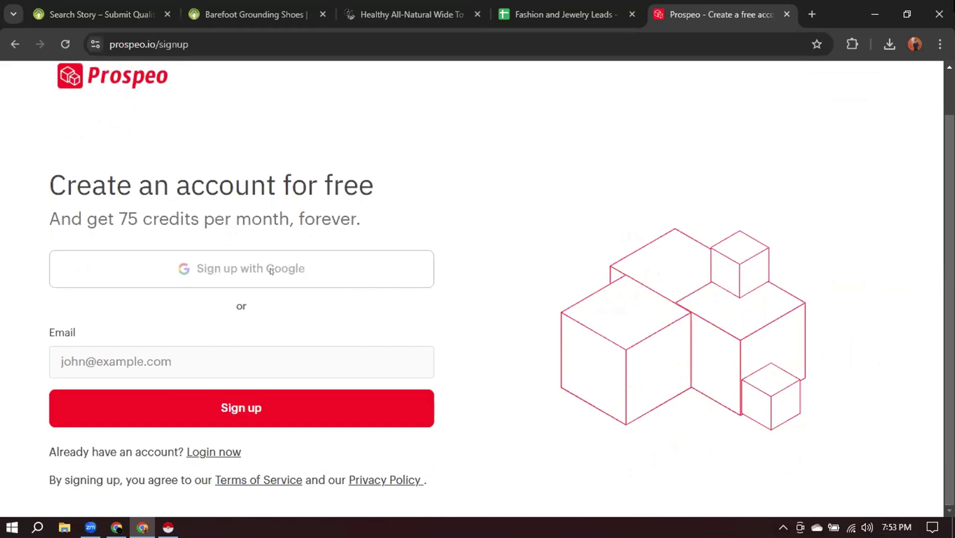
scroll(271, 271, "up", 1)
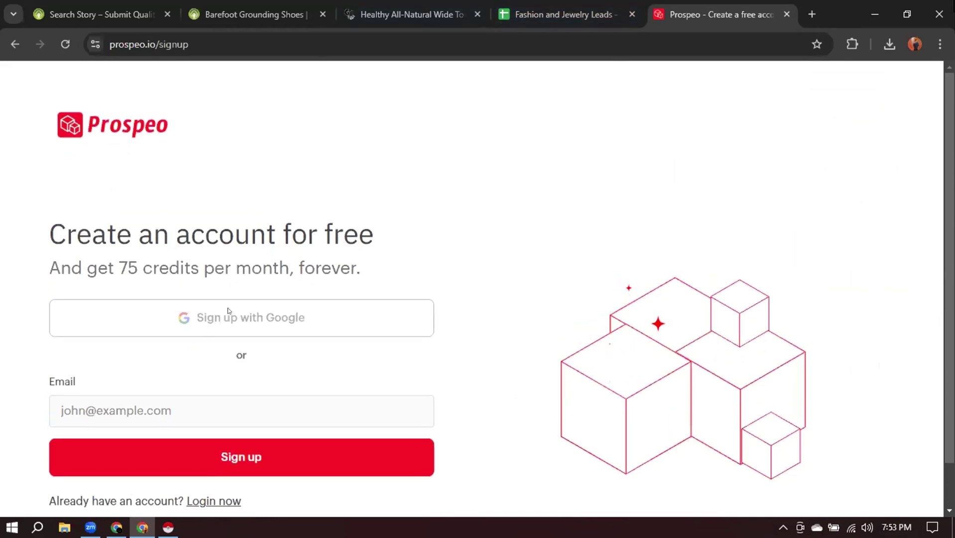
left_click(69, 48)
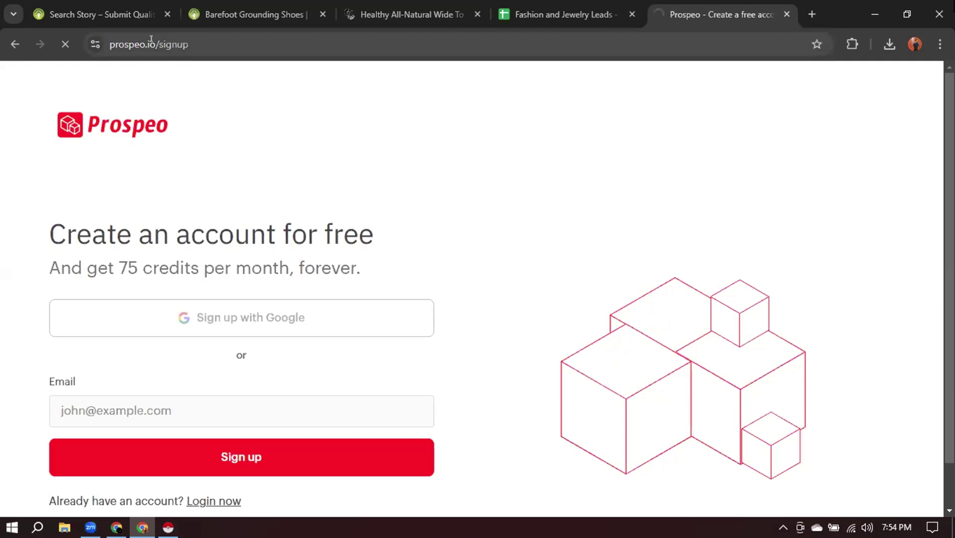
left_click_drag(148, 39, 272, 38)
key("BackSpace")
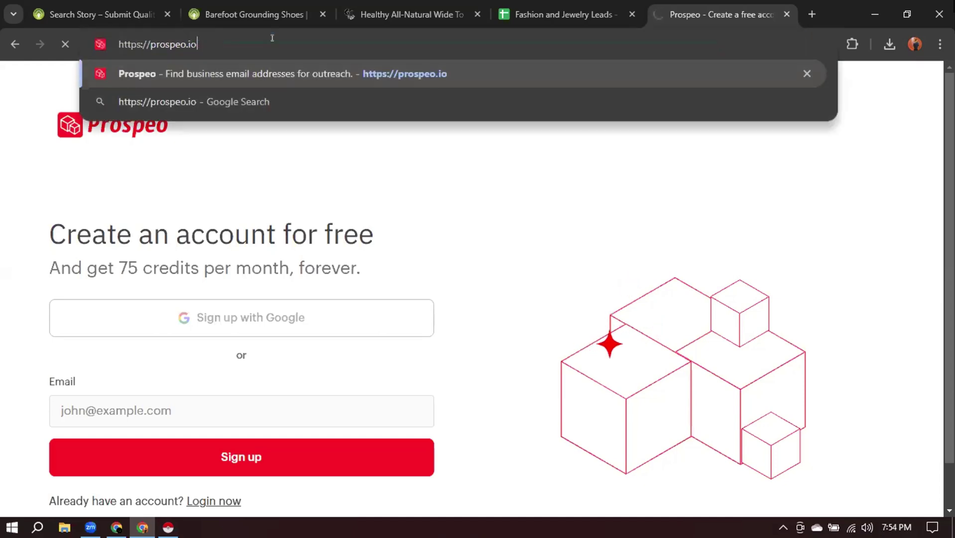
key("Return")
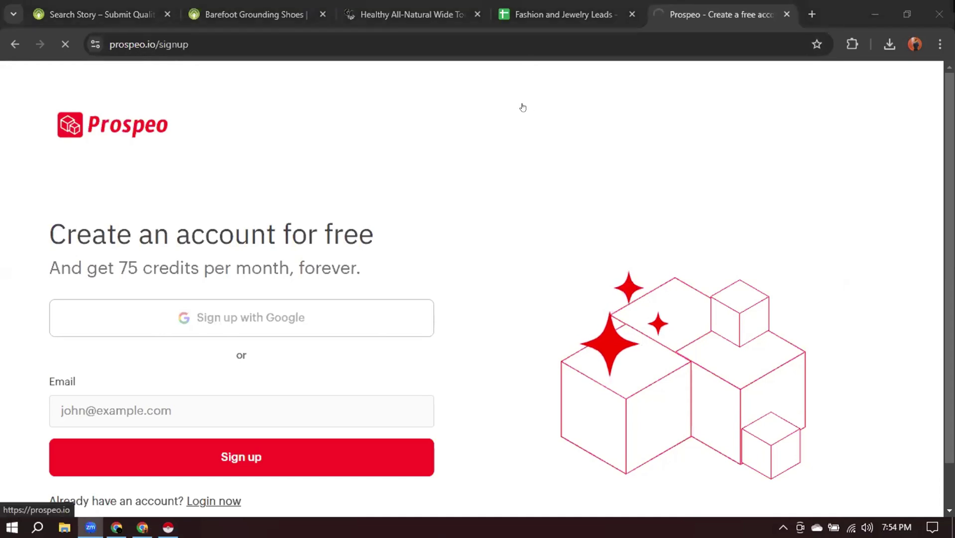
Switch to the other Chrome window, access Prospeo with the Google account and open the Unique Verifier for e-mail addresses.
left_click(117, 527)
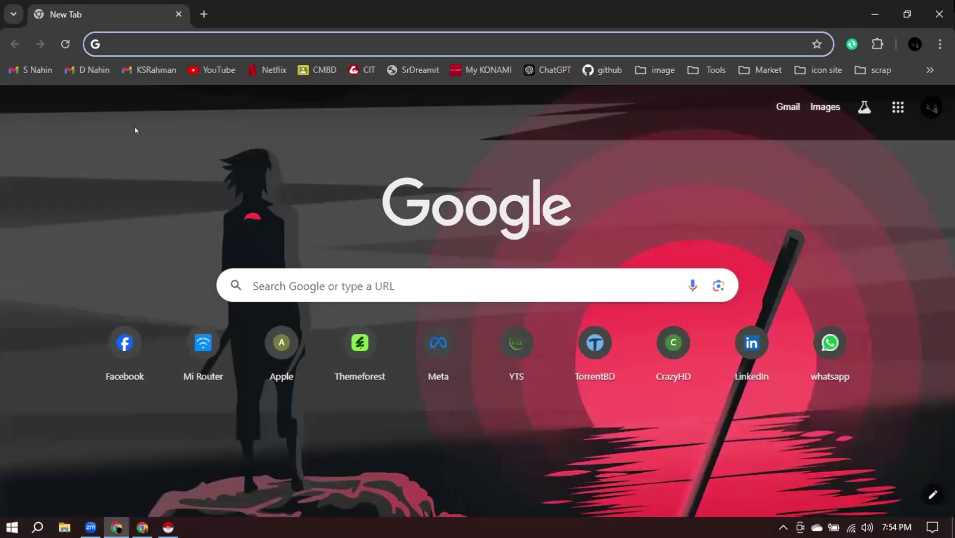
left_click(552, 43)
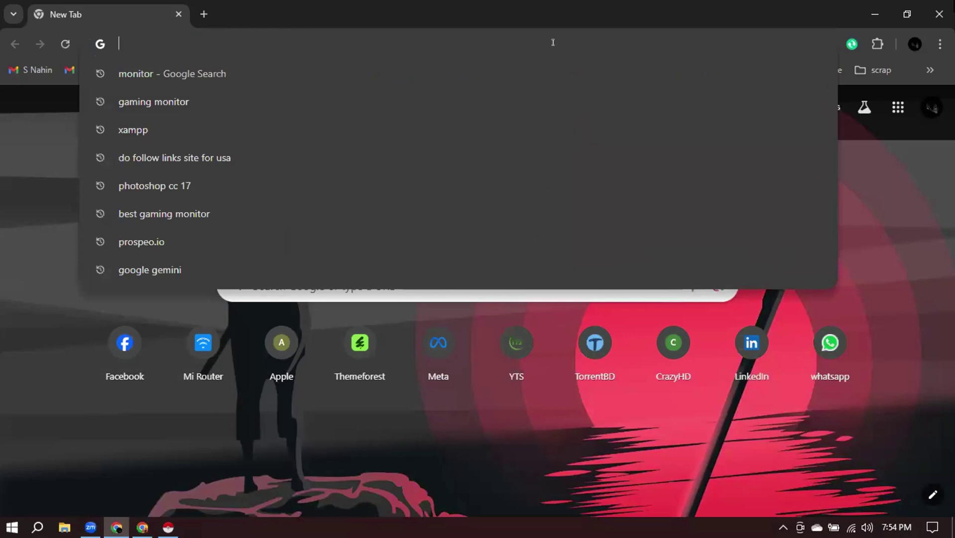
type("pr")
key("Return")
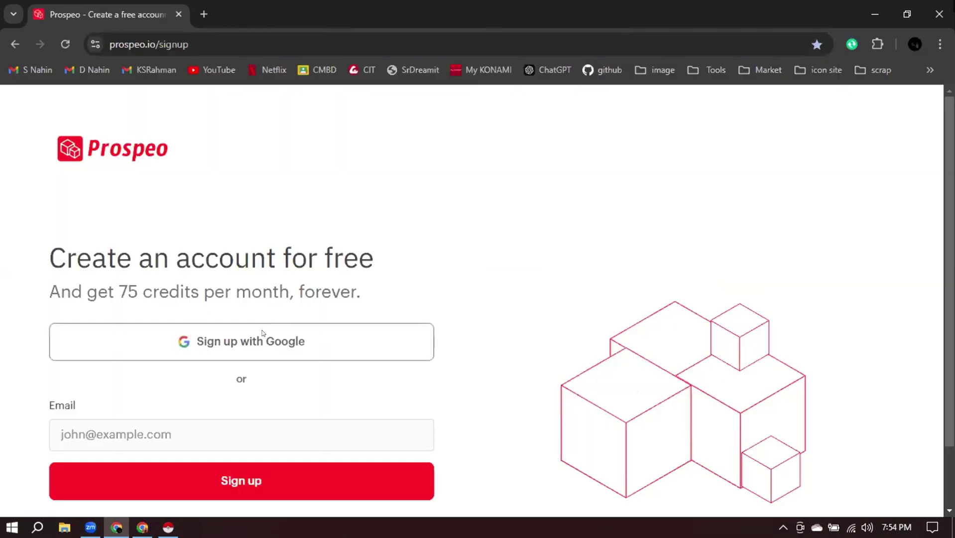
left_click(254, 342)
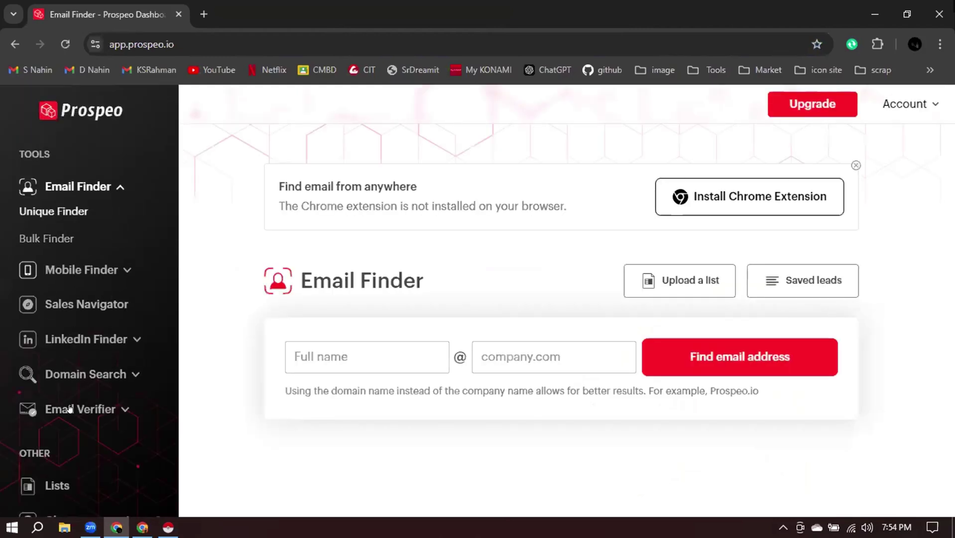
left_click(70, 408)
left_click(40, 385)
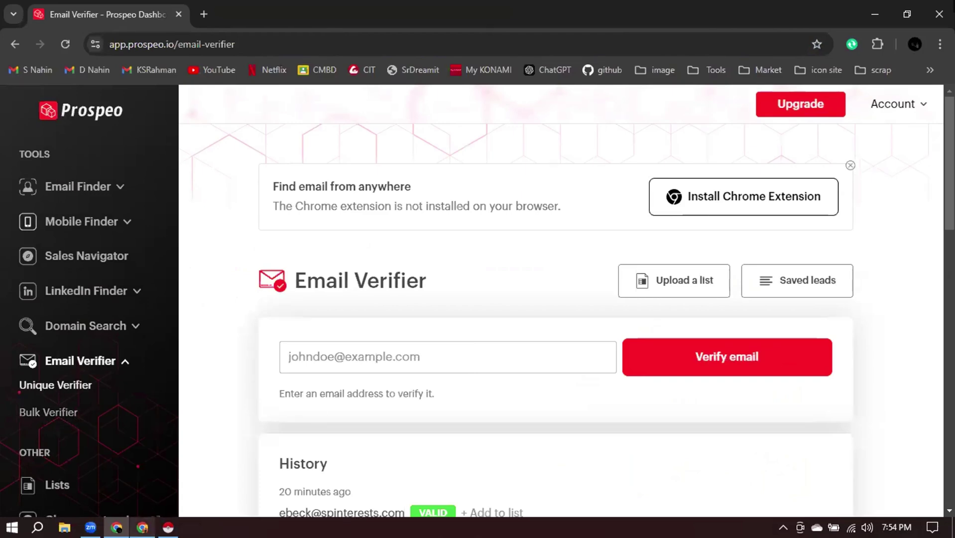
Close the Prospeo sign-up tab in the first Chrome window and return to the Groundz website's footer contact details.
left_click(143, 527)
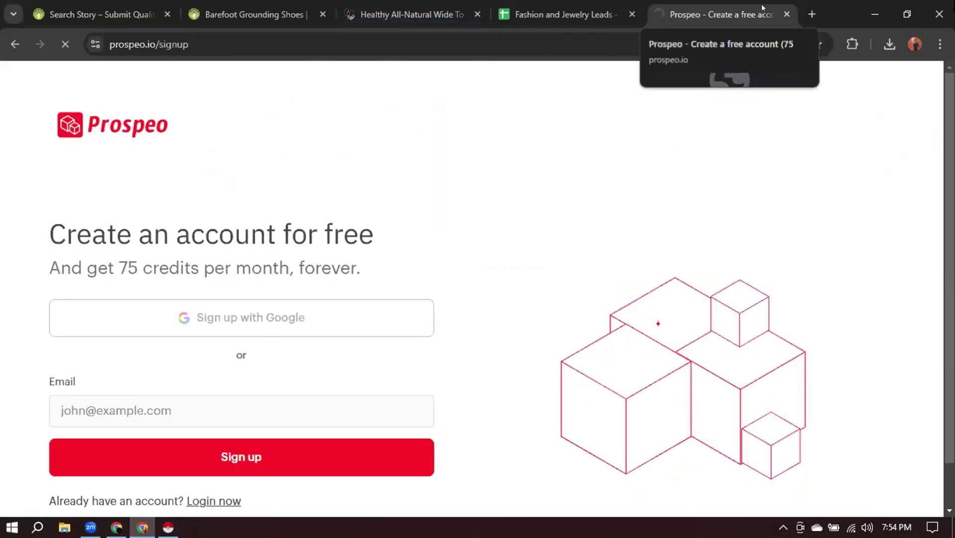
left_click(786, 12)
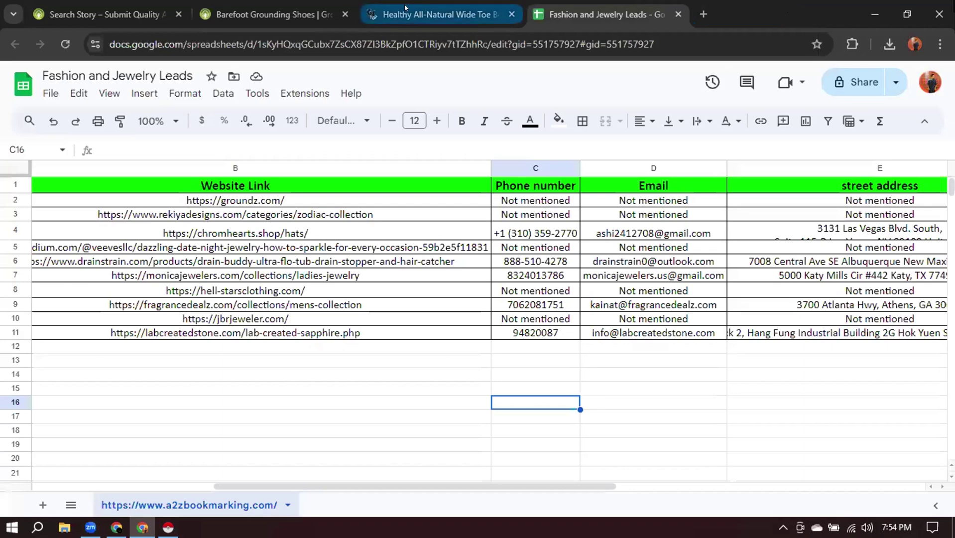
left_click(433, 14)
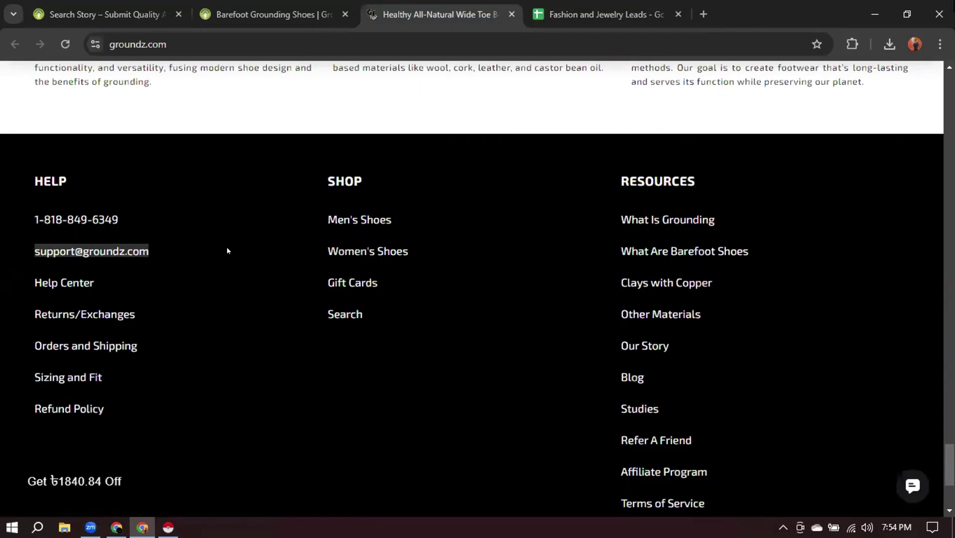
Switch back to Prospeo's Email Verifier and enter the copied Groundz support e-mail address for verification.
left_click(116, 527)
left_click(408, 351)
key("ctrl+v")
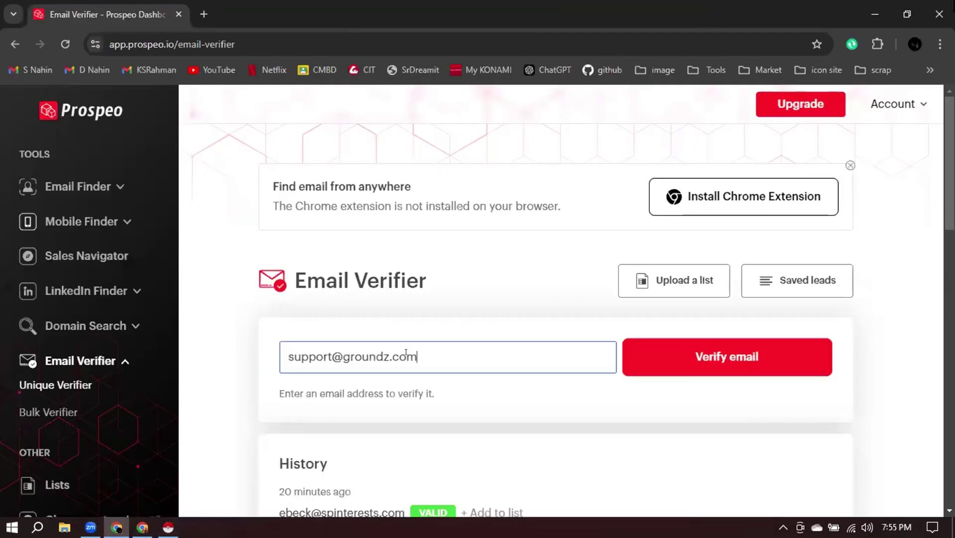
Verify the Groundz support email address entered in the Email Verifier and check the result.
left_click(720, 356)
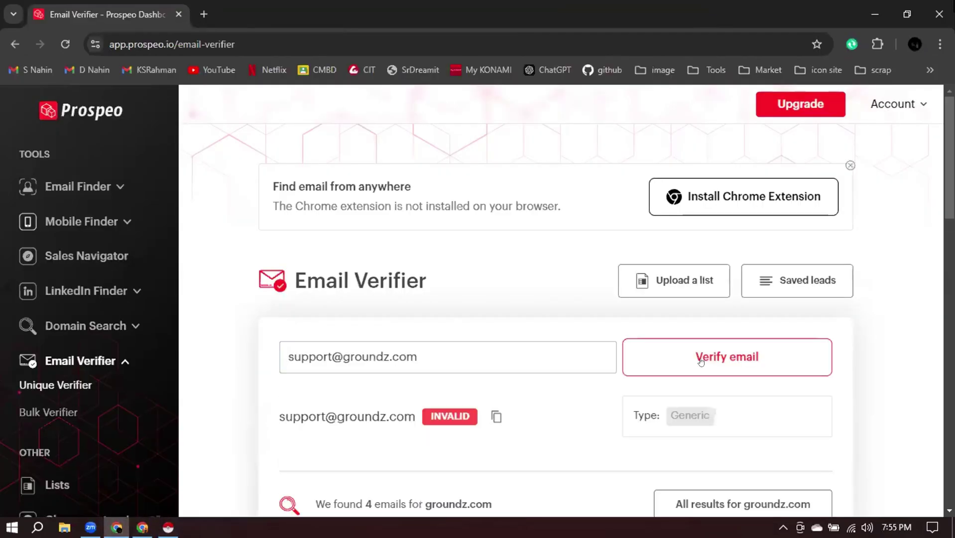
scroll(543, 366, "down", 1)
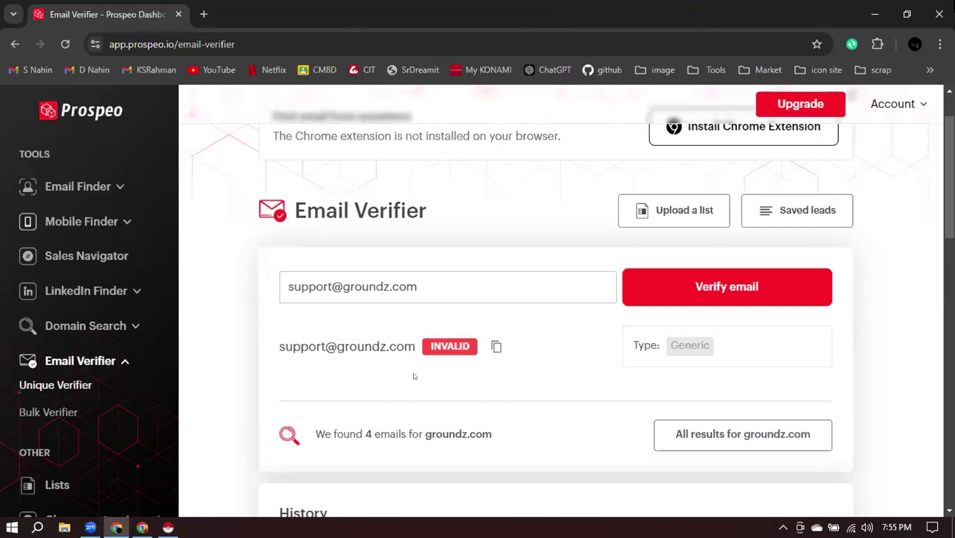
key("alt+Tab")
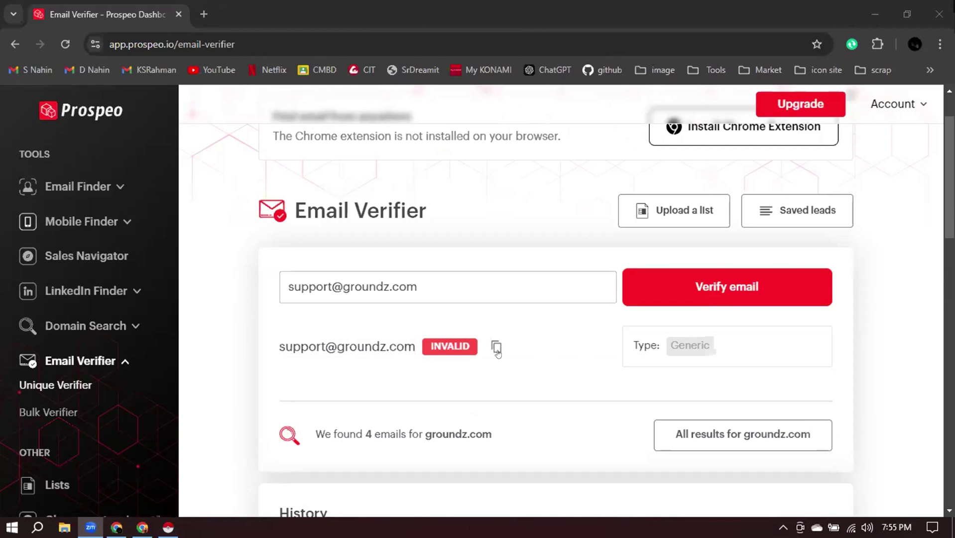
left_click_drag(274, 342, 407, 353)
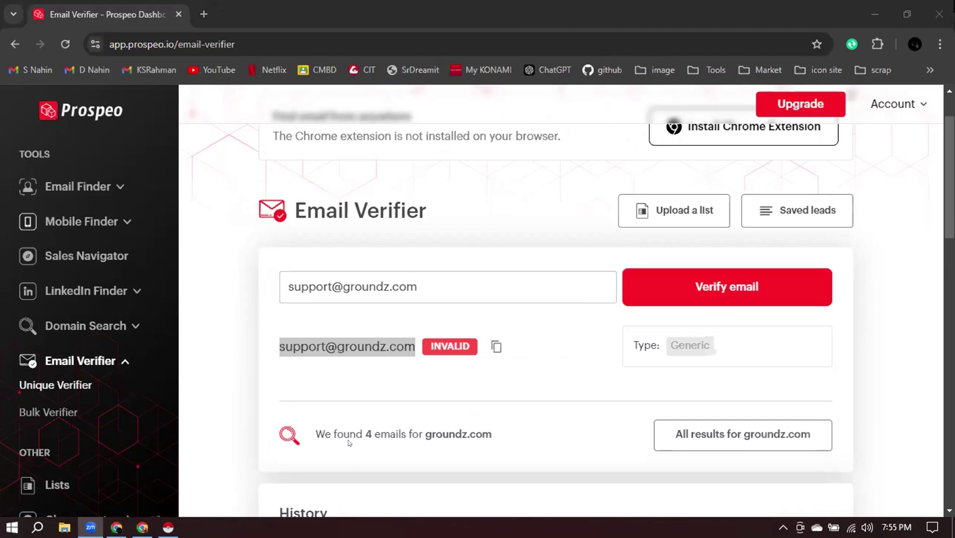
left_click(116, 527)
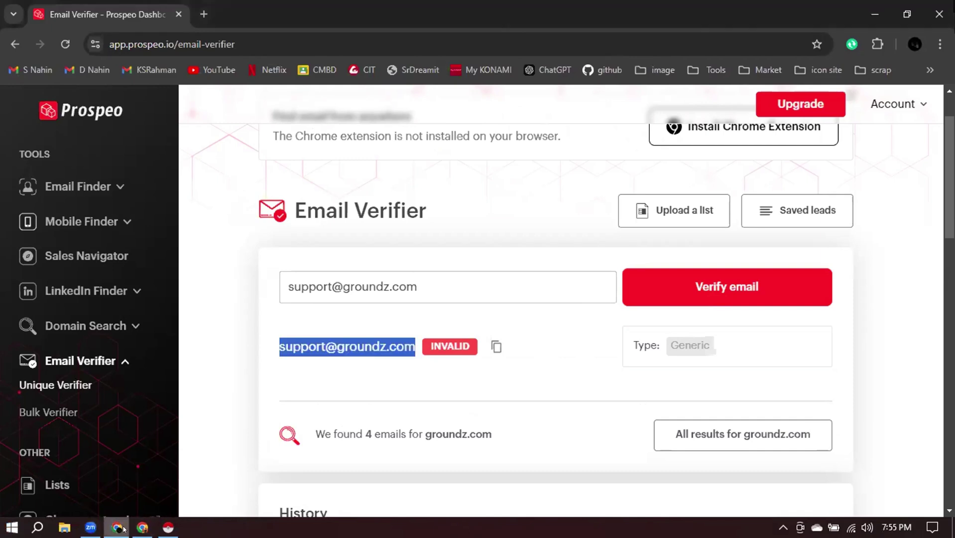
Return to the Groundz website, open the shop's Facebook page from the footer links, and locate its contact email in the intro.
left_click(142, 528)
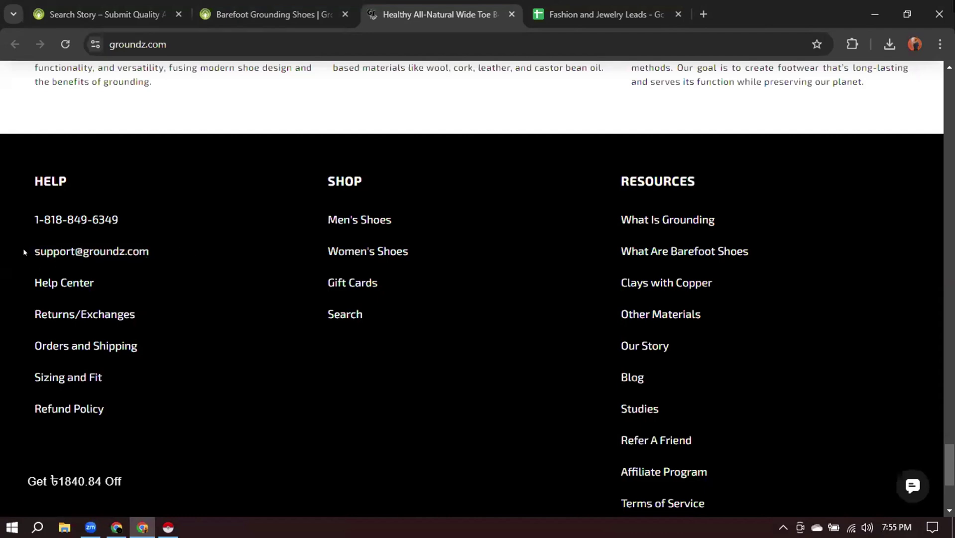
left_click_drag(23, 251, 201, 248)
left_click(201, 249)
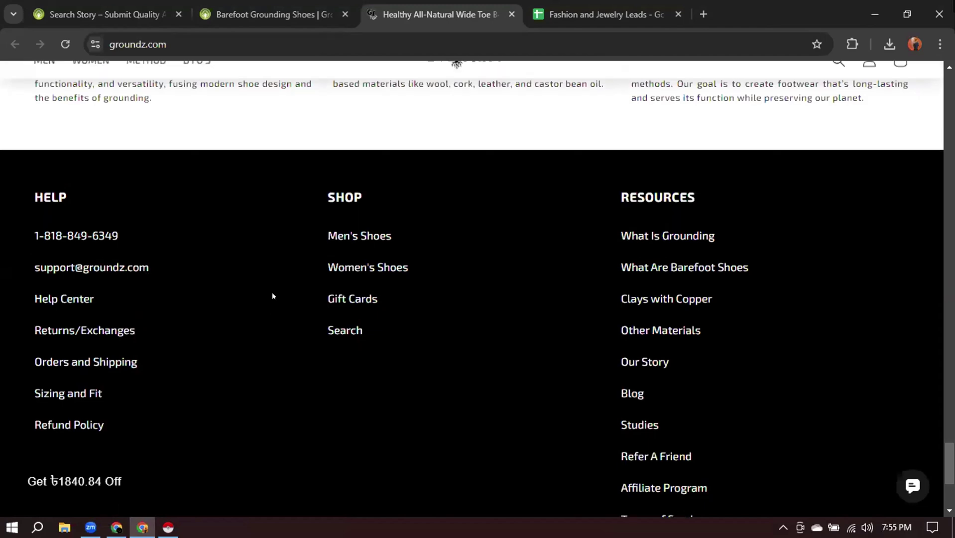
scroll(272, 293, "down", 4)
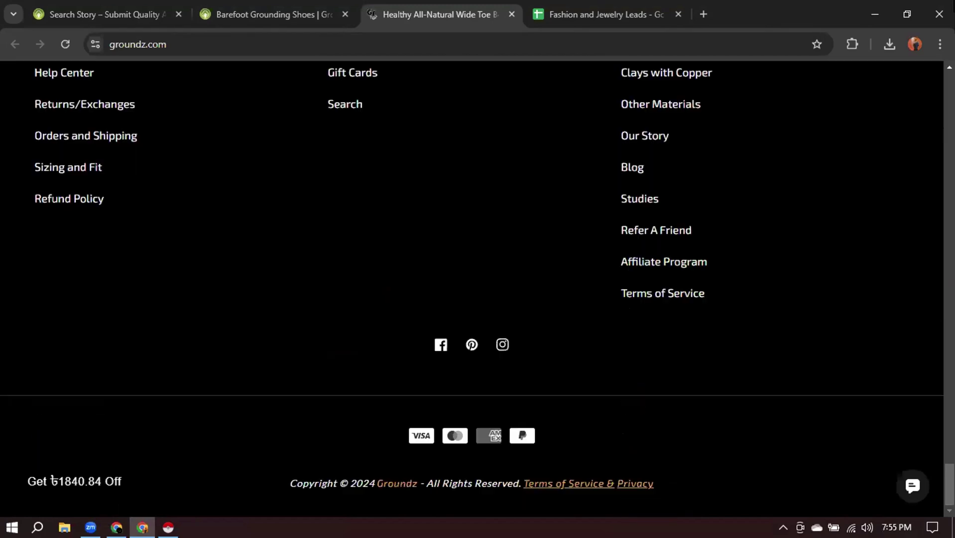
left_click(439, 350)
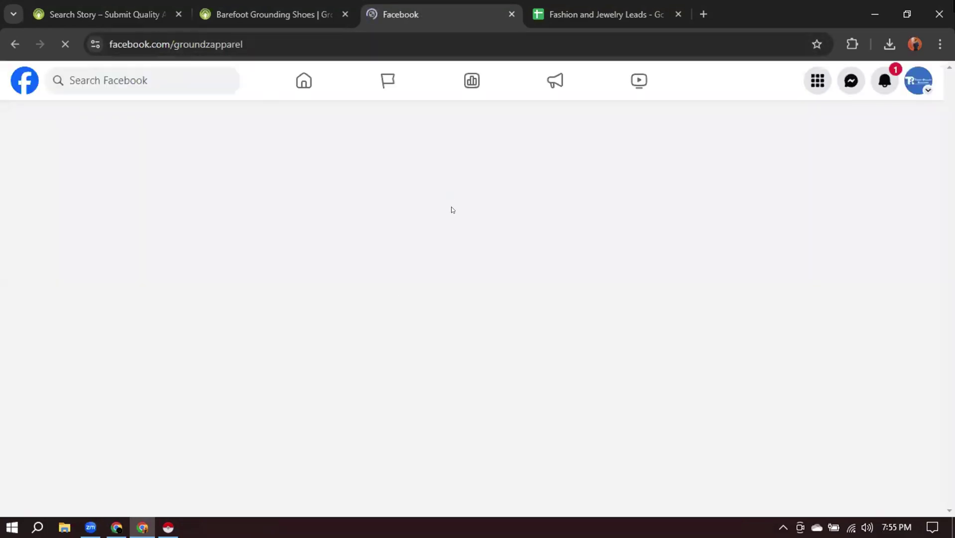
scroll(413, 263, "down", 3)
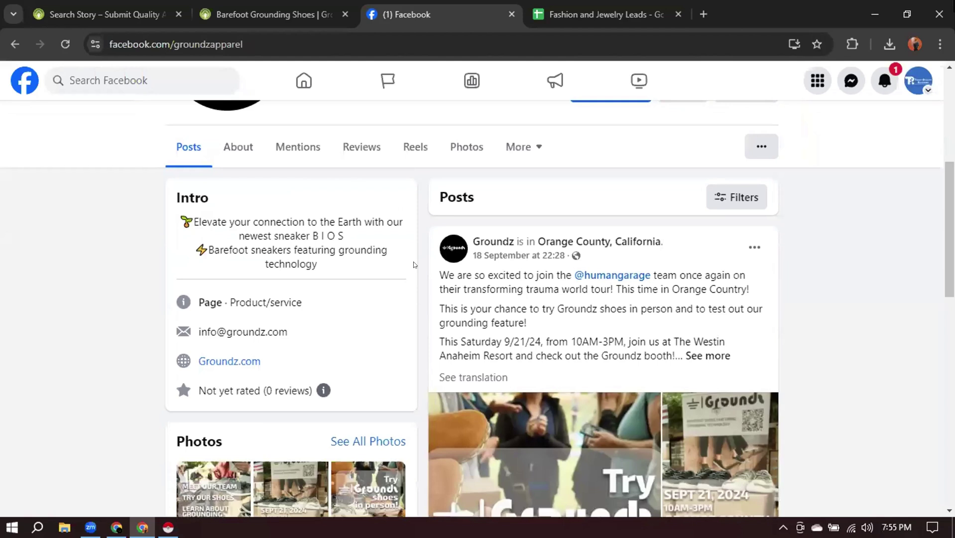
left_click_drag(198, 323, 287, 324)
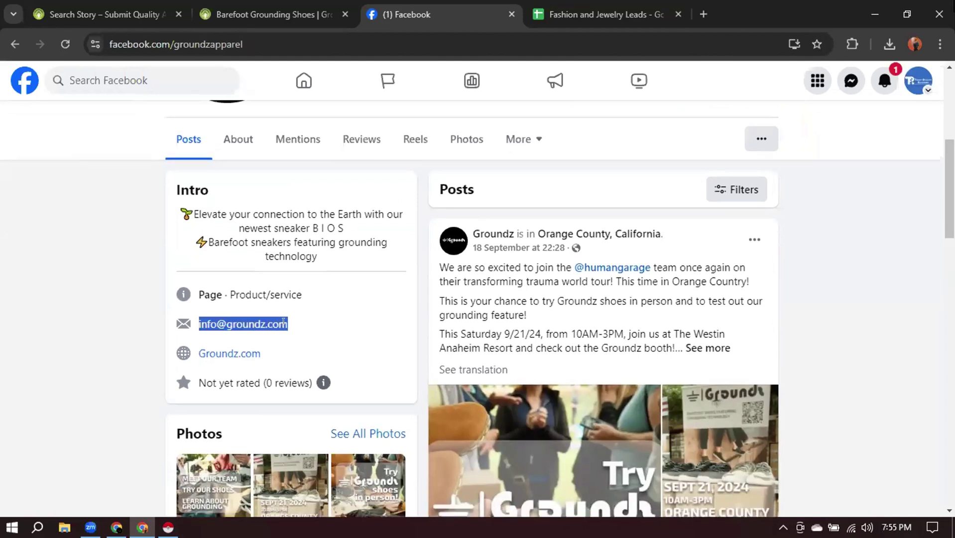
left_click(795, 264)
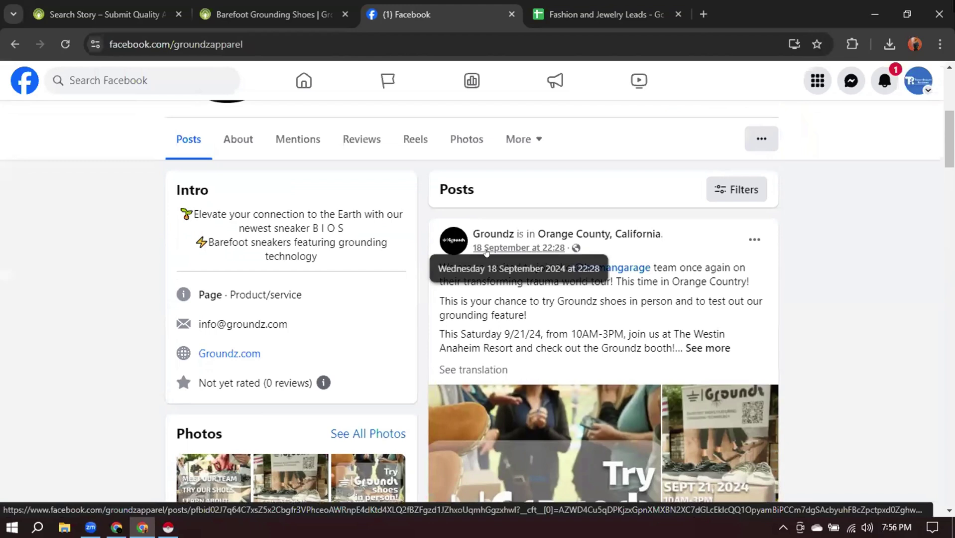
Copy the contact email from the Groundz Facebook page and verify it in Prospeo's Email Verifier in place of the support address.
left_click_drag(193, 327, 283, 320)
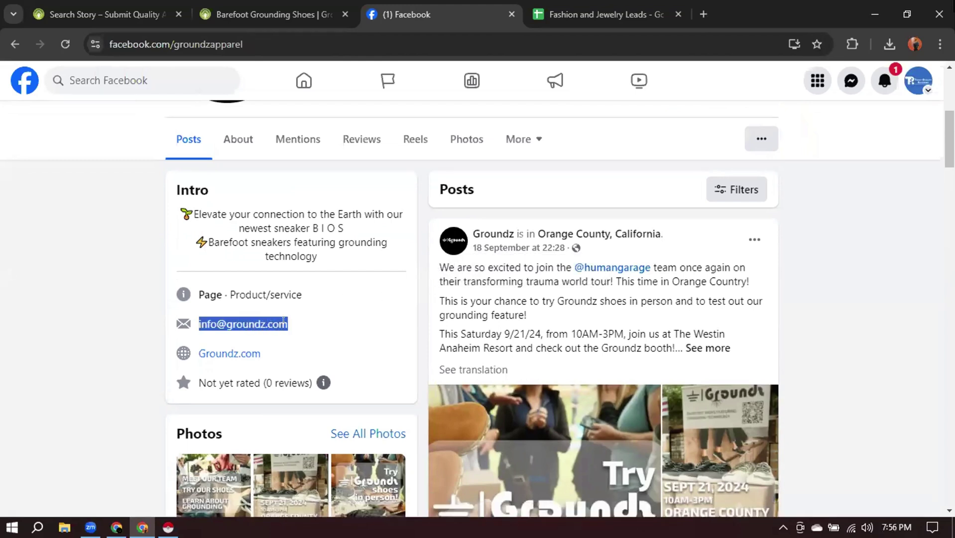
right_click(262, 321)
left_click(335, 150)
left_click(117, 527)
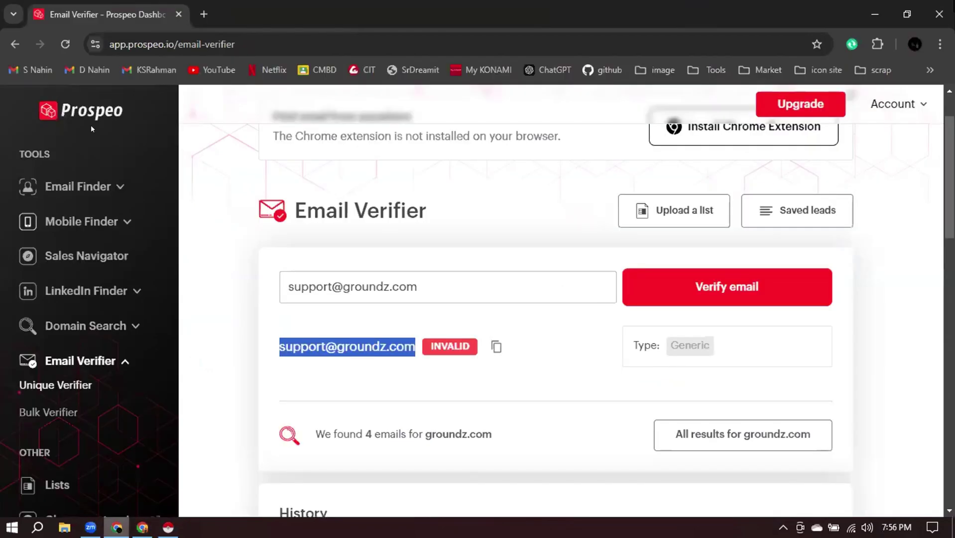
triple_click(454, 285)
right_click(460, 284)
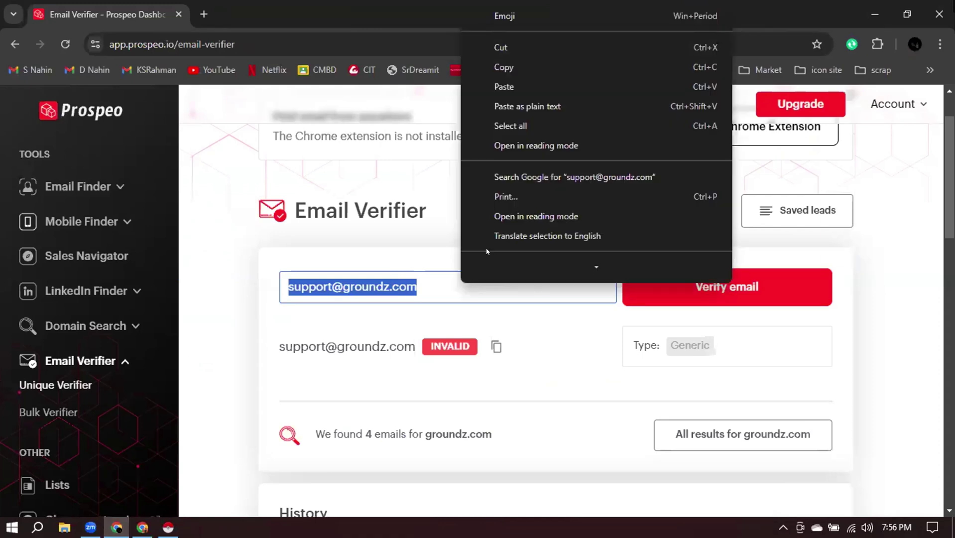
left_click(504, 86)
left_click(709, 295)
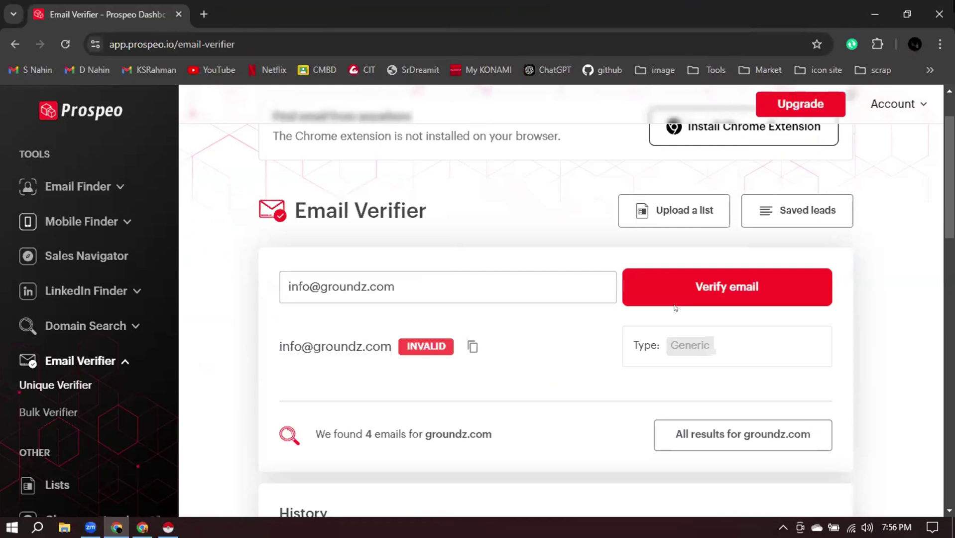
left_click(874, 14)
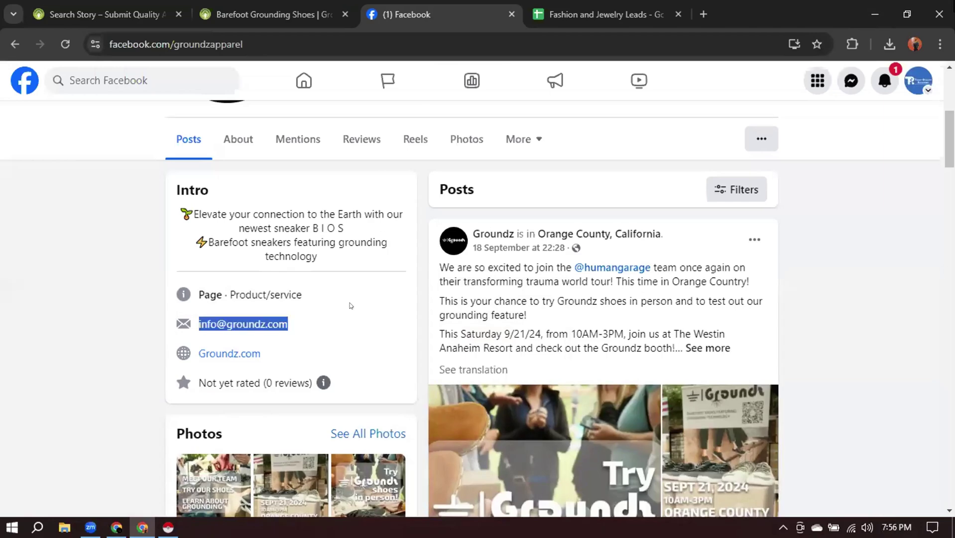
left_click(571, 3)
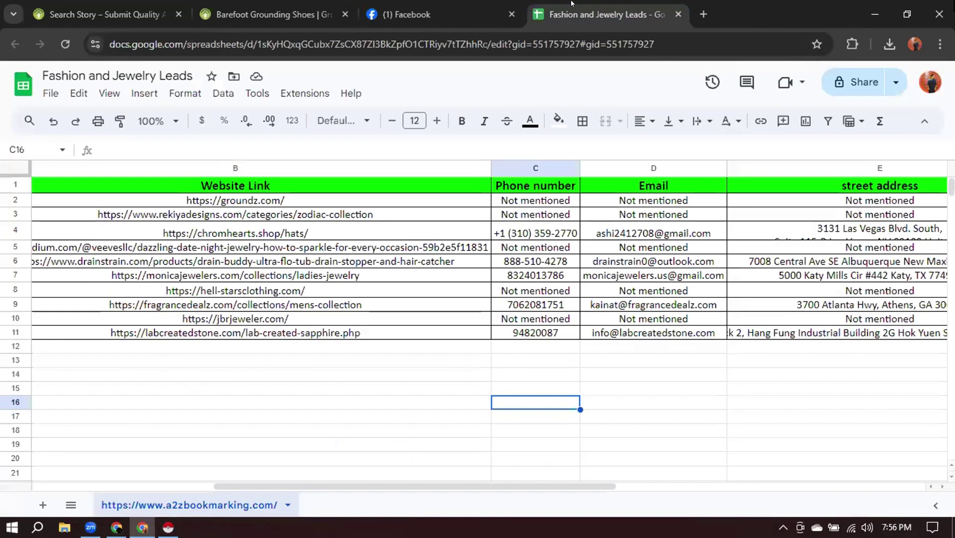
left_click(314, 403)
left_click(11, 196)
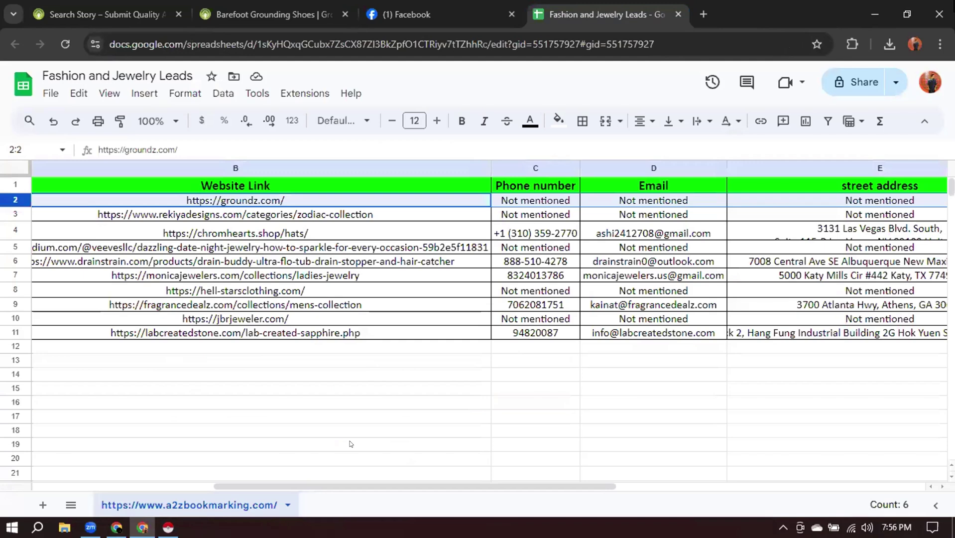
right_click(6, 196)
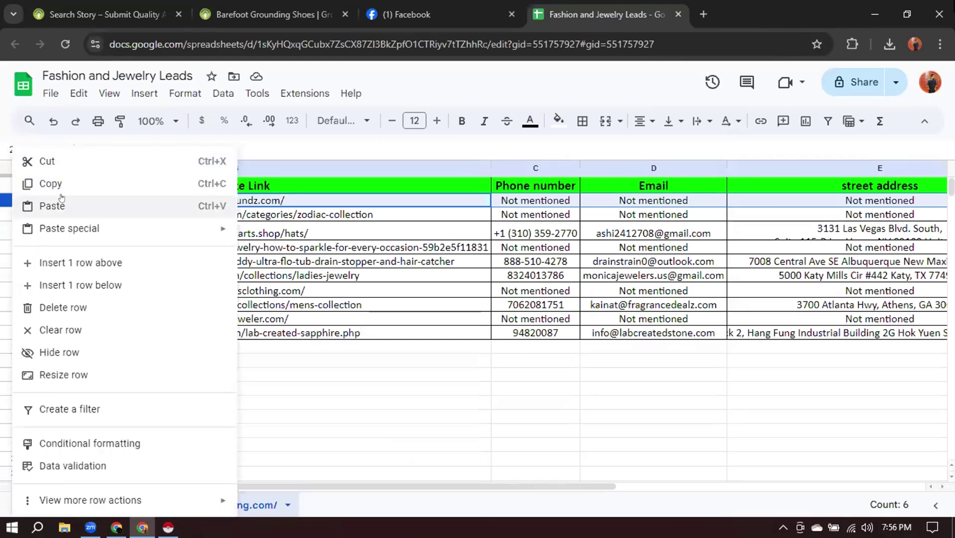
left_click(75, 308)
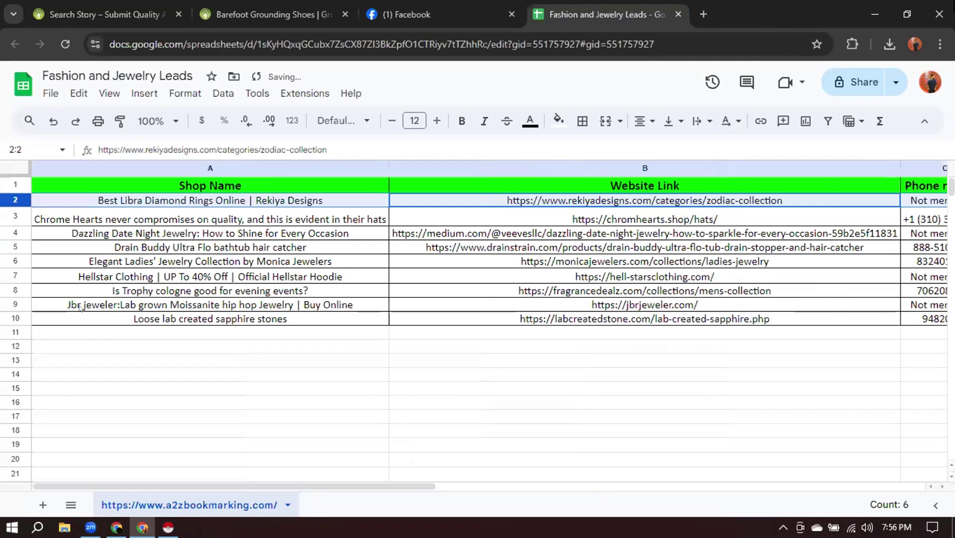
left_click(209, 400)
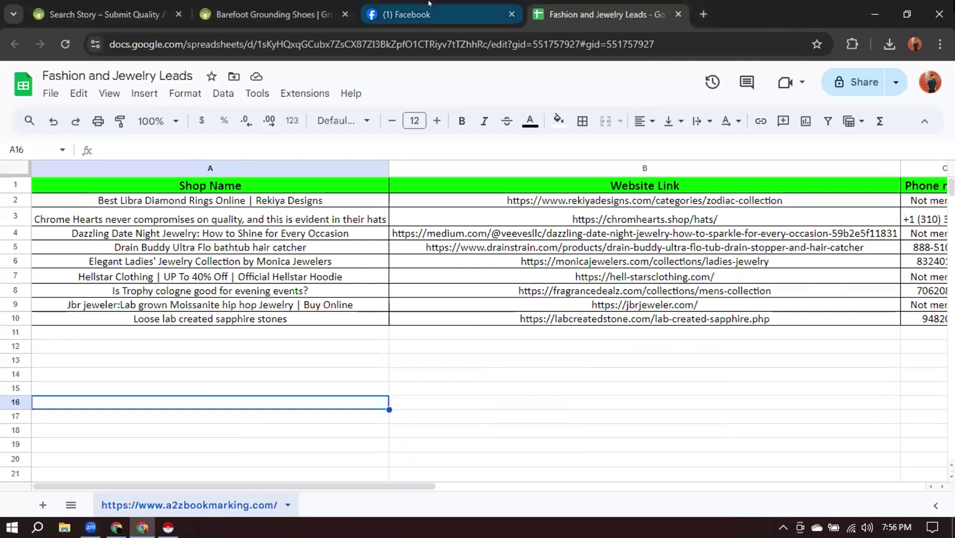
Close the Barefoot Grounding Shoes listing and the Groundz Facebook page.
left_click(342, 9)
left_click(343, 13)
left_click(343, 13)
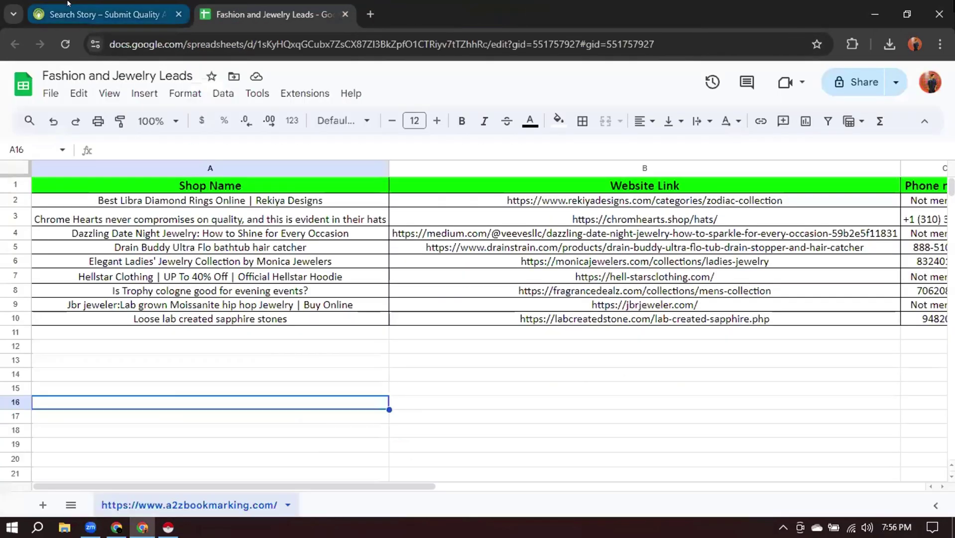
From the Search Story listings, open "Best Libra Diamond Rings Online | Rekiya Designs" in a new tab and follow its website link.
left_click(107, 14)
scroll(383, 283, "down", 1)
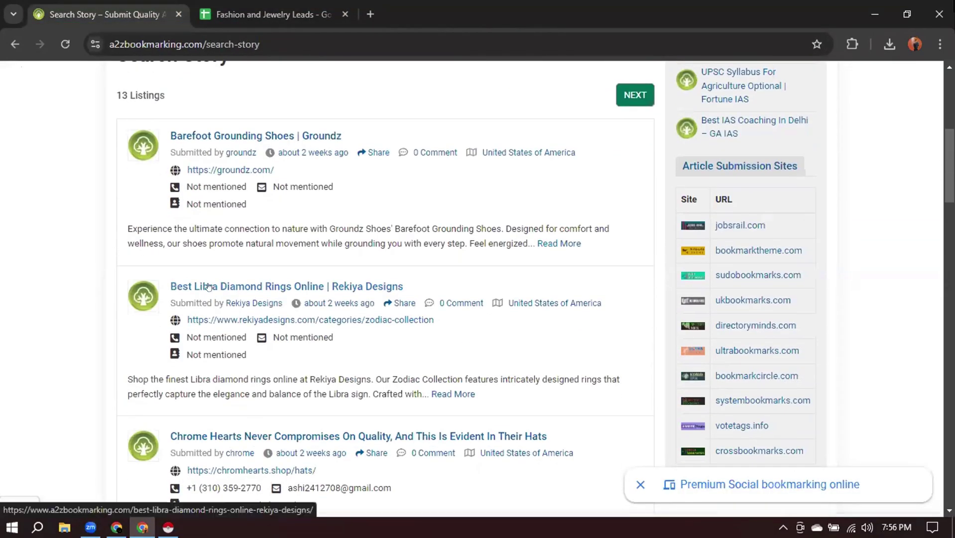
right_click(208, 287)
left_click(239, 295)
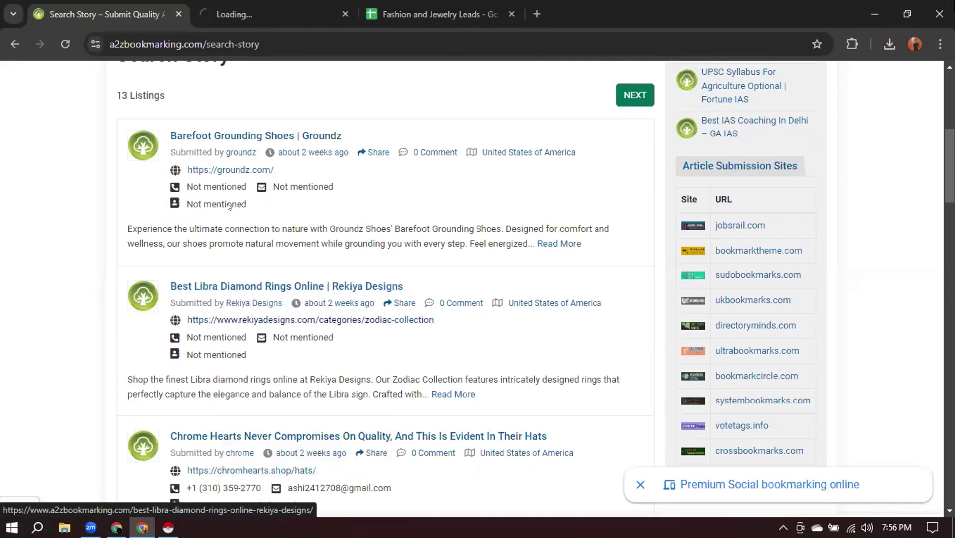
left_click(271, 3)
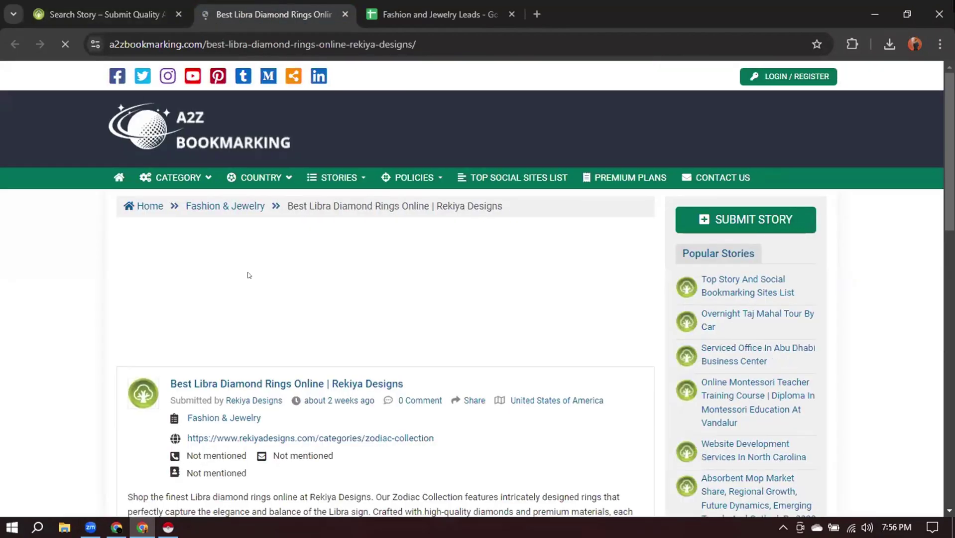
scroll(264, 284, "down", 3)
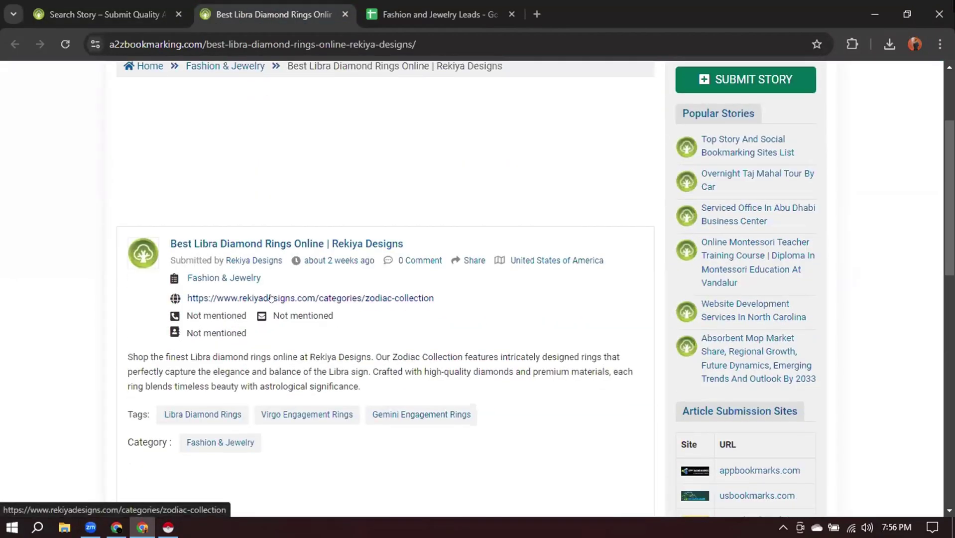
left_click(271, 297)
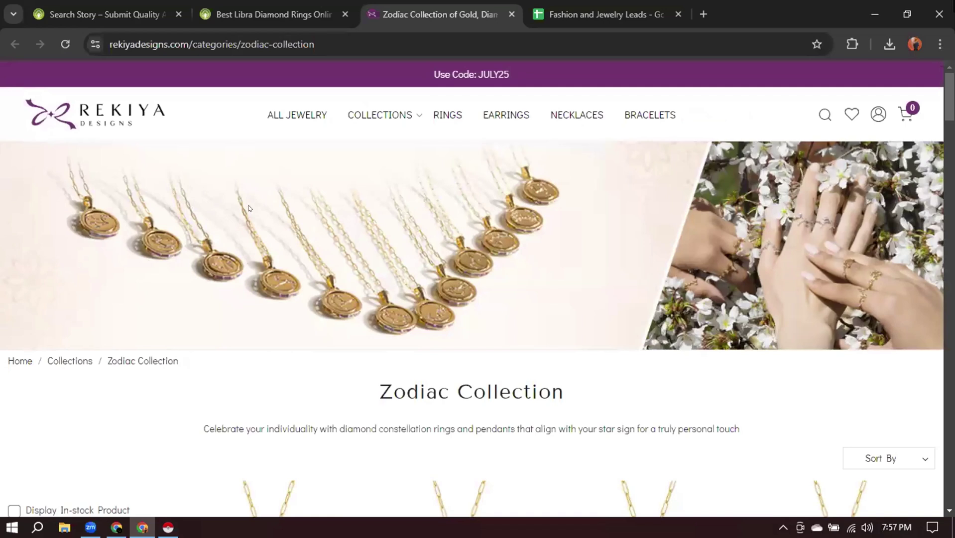
Remove /categories/zodiac-collection from the Rekiya Designs address, load the home page, and select the shortened address.
left_click(183, 42)
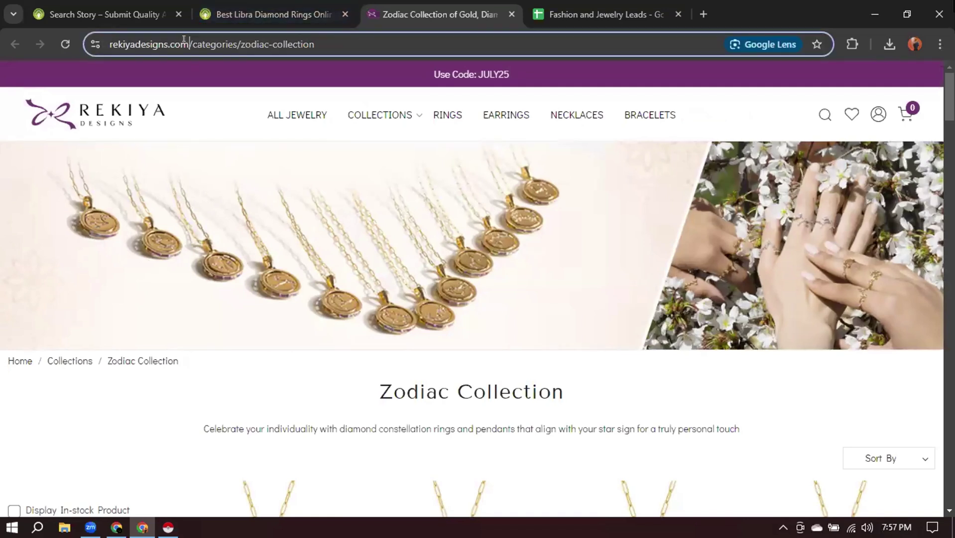
left_click(183, 42)
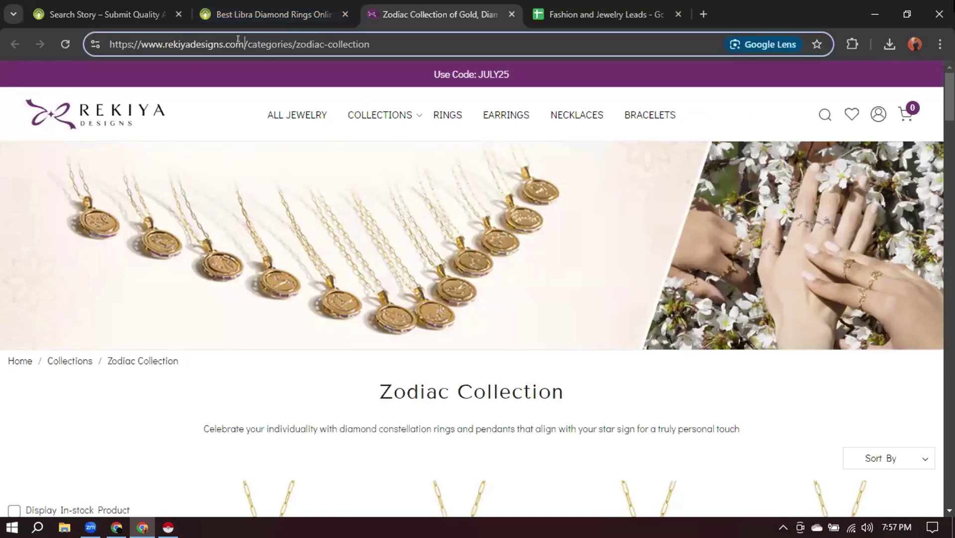
left_click_drag(238, 39, 108, 37)
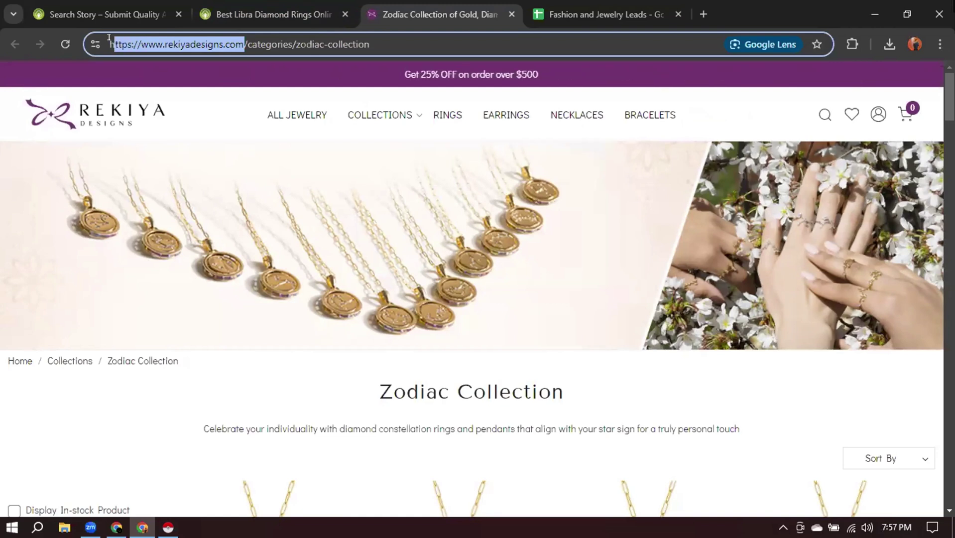
left_click(395, 40)
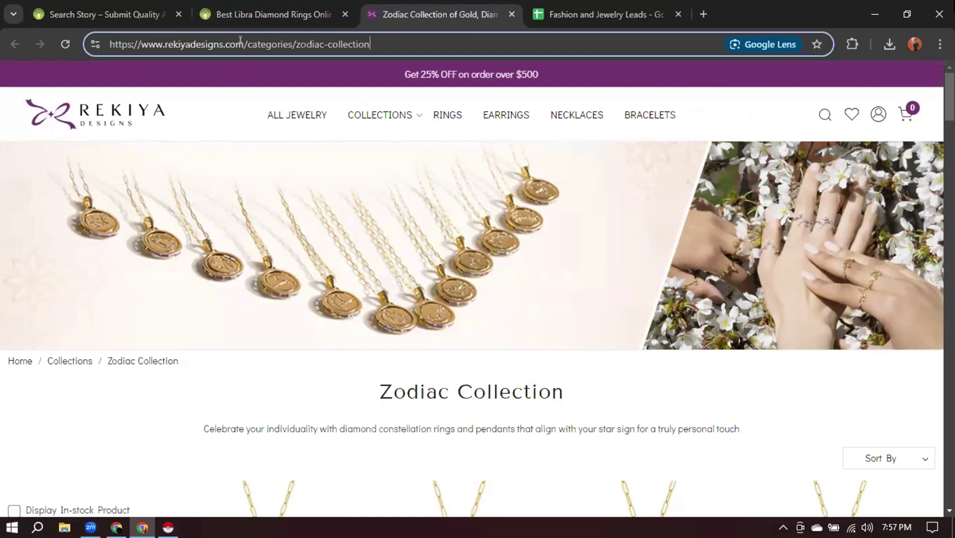
left_click_drag(243, 40, 420, 39)
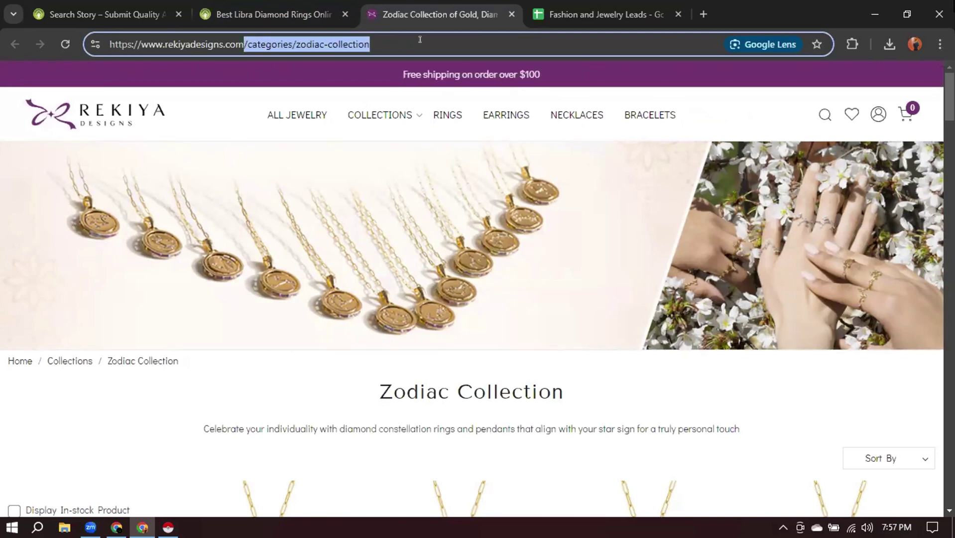
key("BackSpace")
key("Return")
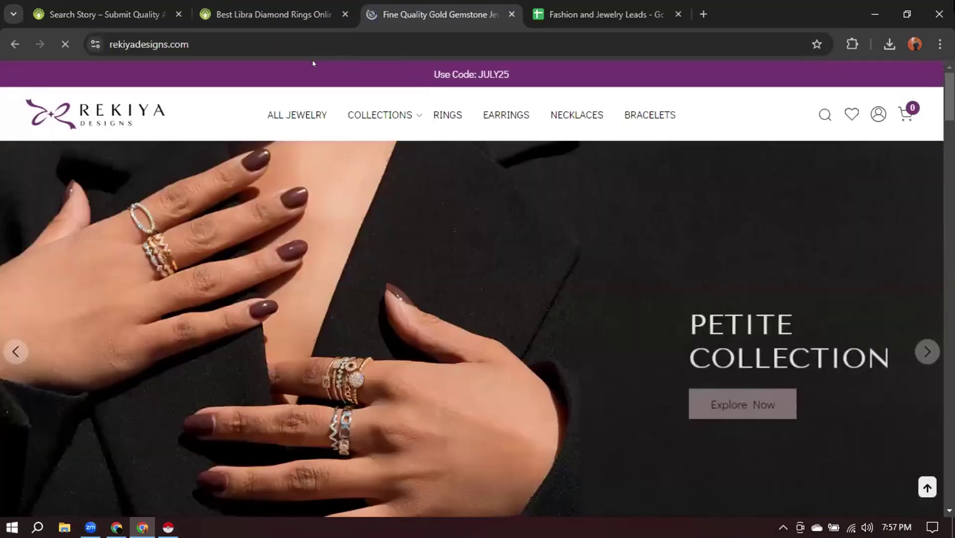
left_click(224, 46)
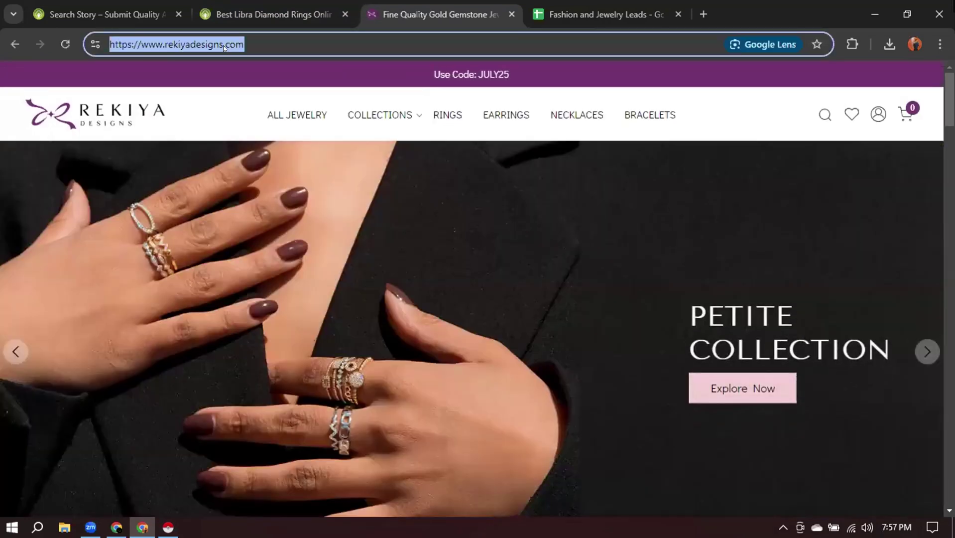
right_click(225, 47)
left_click(257, 173)
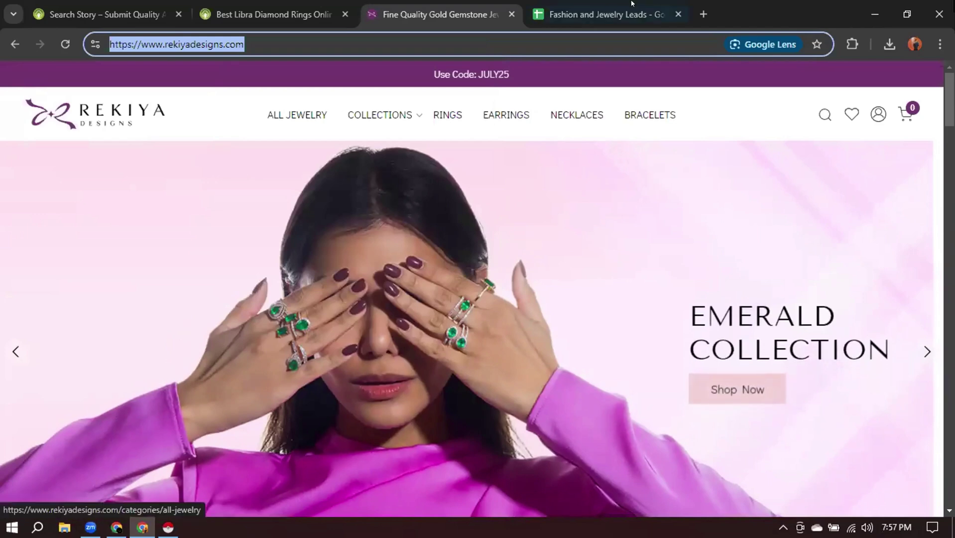
left_click(570, 20)
left_click(630, 199)
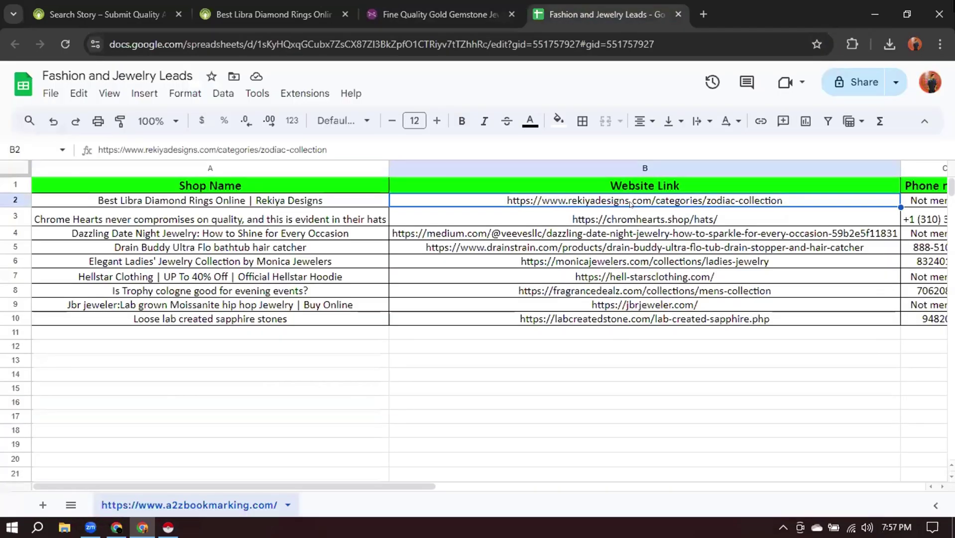
double_click(630, 199)
right_click(631, 200)
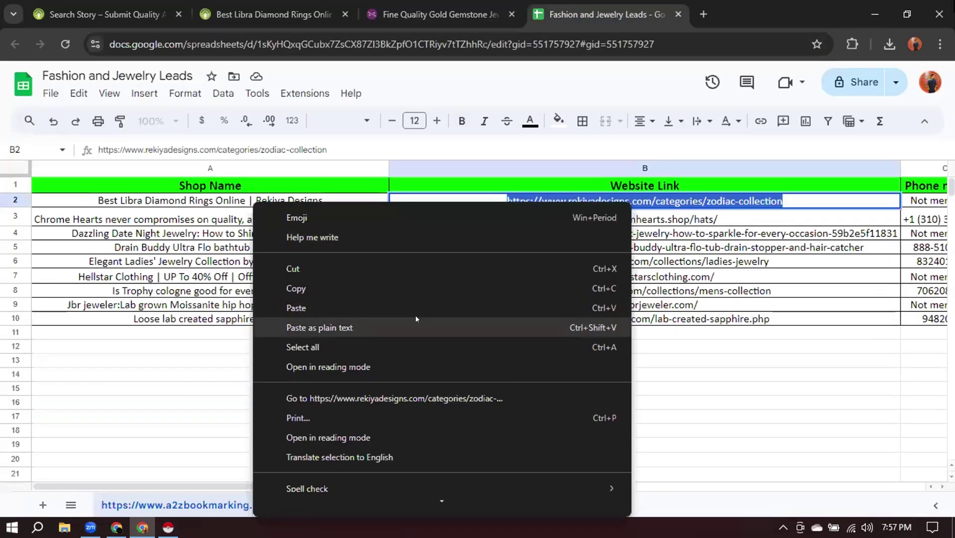
left_click(416, 308)
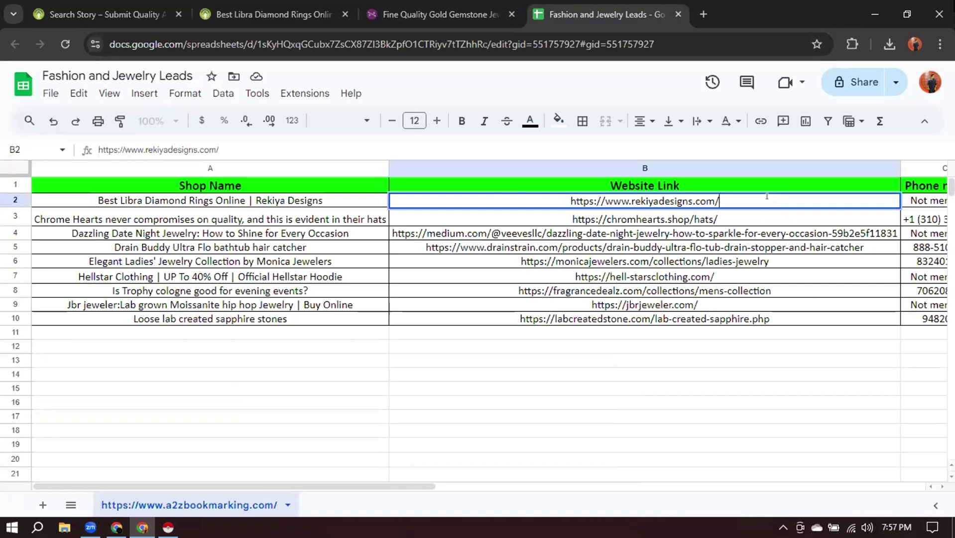
left_click(438, 333)
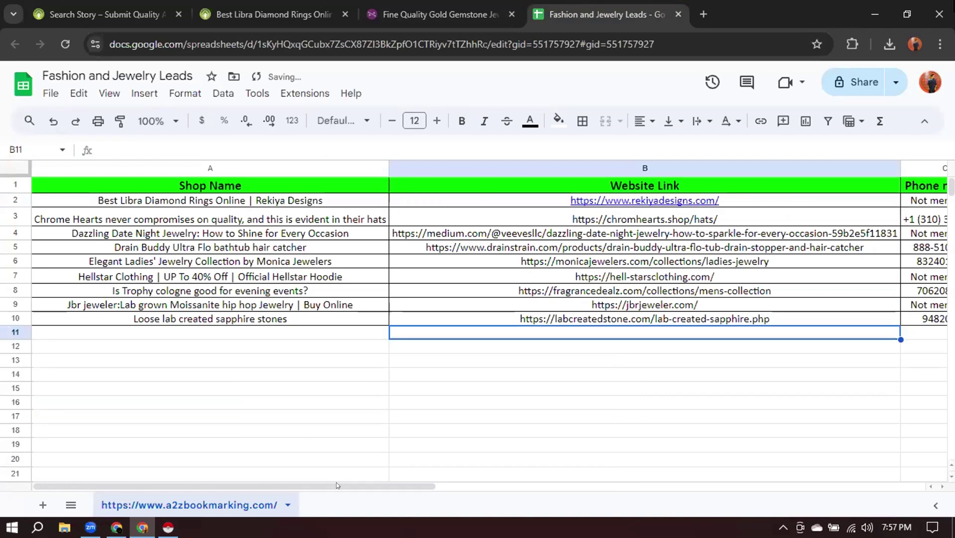
Check the Rekiya Designs lead's email entry in the spreadsheet and open the Contact us page on its website.
left_click_drag(336, 485, 548, 486)
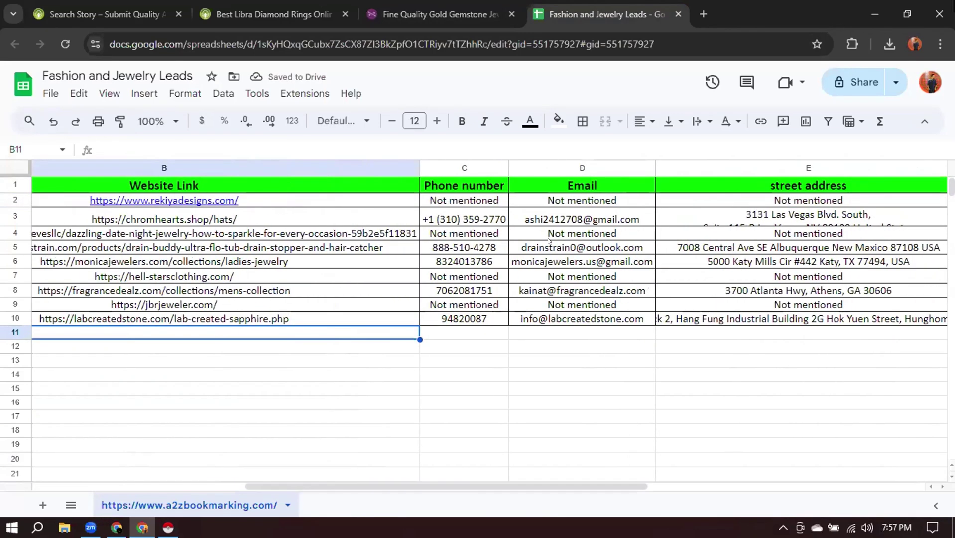
left_click(576, 198)
key("ctrl+shift+Tab")
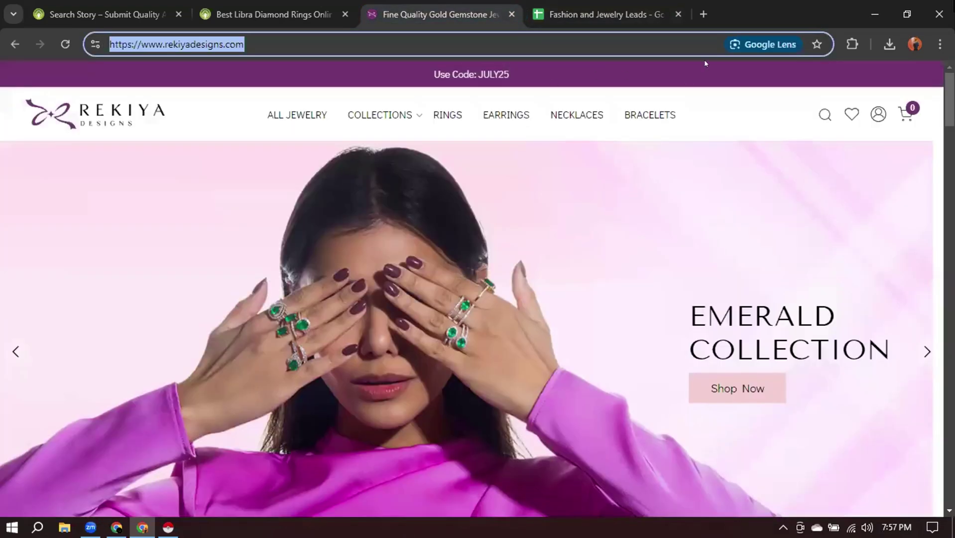
left_click(721, 86)
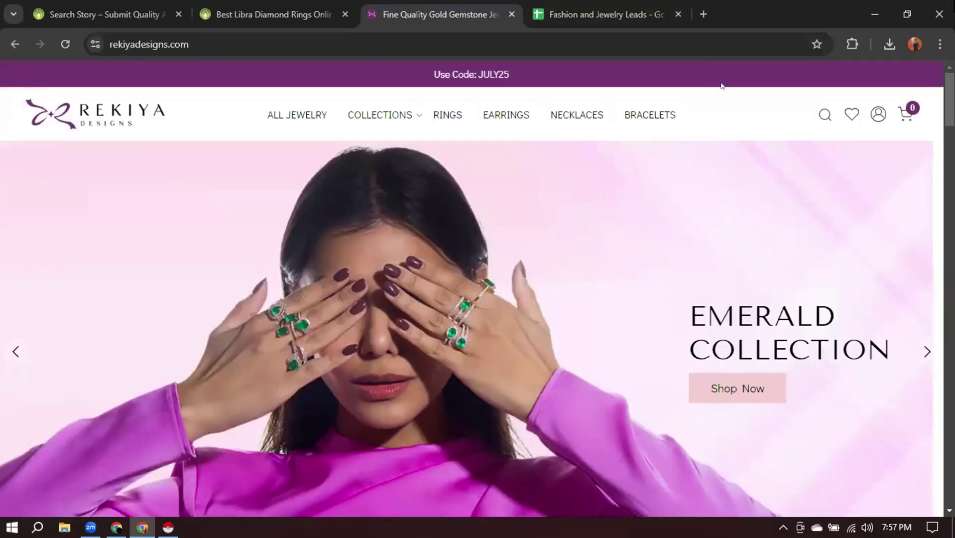
scroll(721, 86, "down", 20)
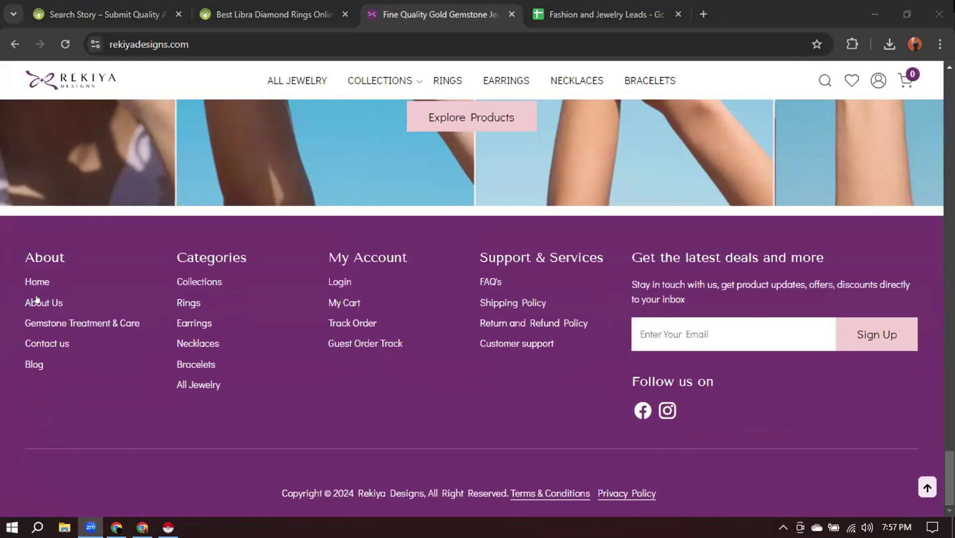
left_click(40, 343)
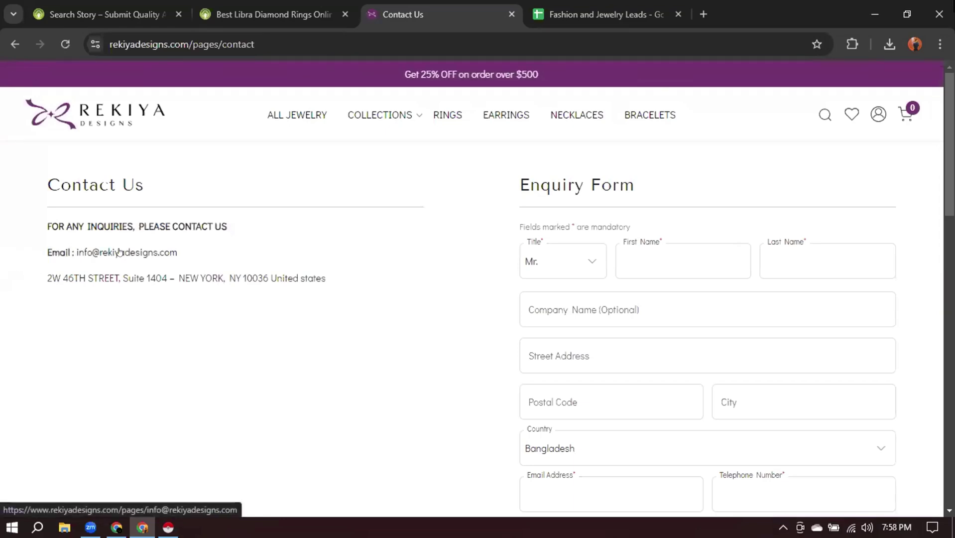
Copy the contact email from the Rekiya Designs Contact Us page.
left_click_drag(75, 245, 193, 247)
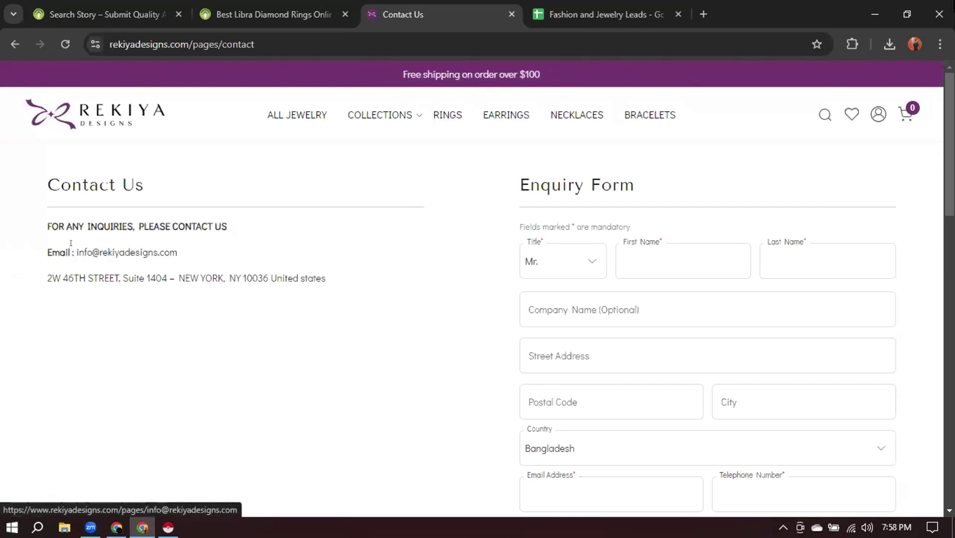
left_click_drag(75, 250, 170, 253)
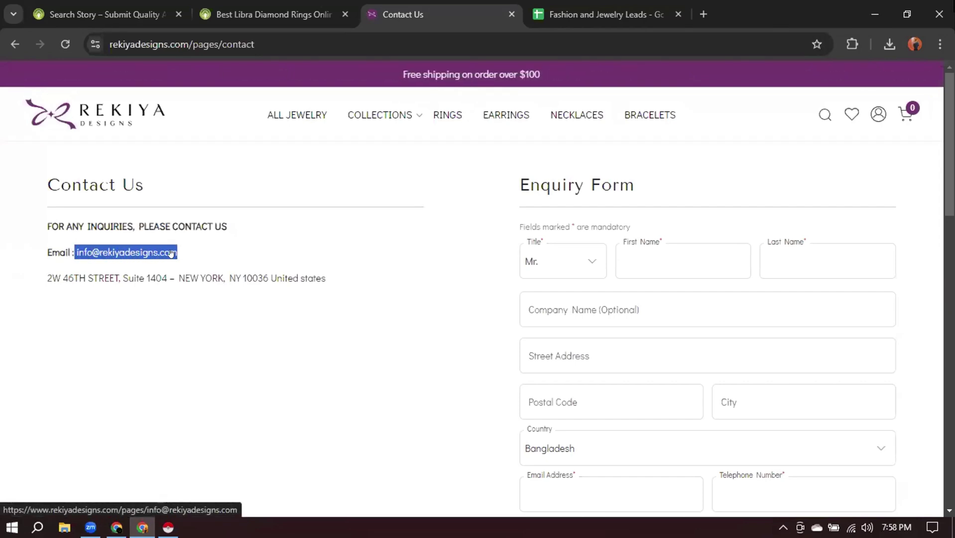
right_click(171, 252)
left_click(211, 409)
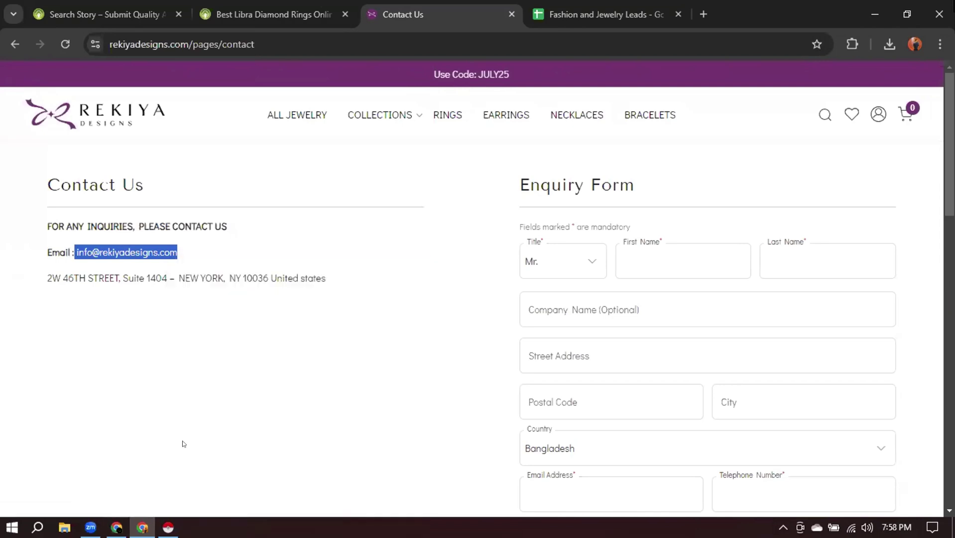
In Prospeo's Email Verifier, replace the previous address with the copied Rekiya Designs email and verify it.
left_click(117, 527)
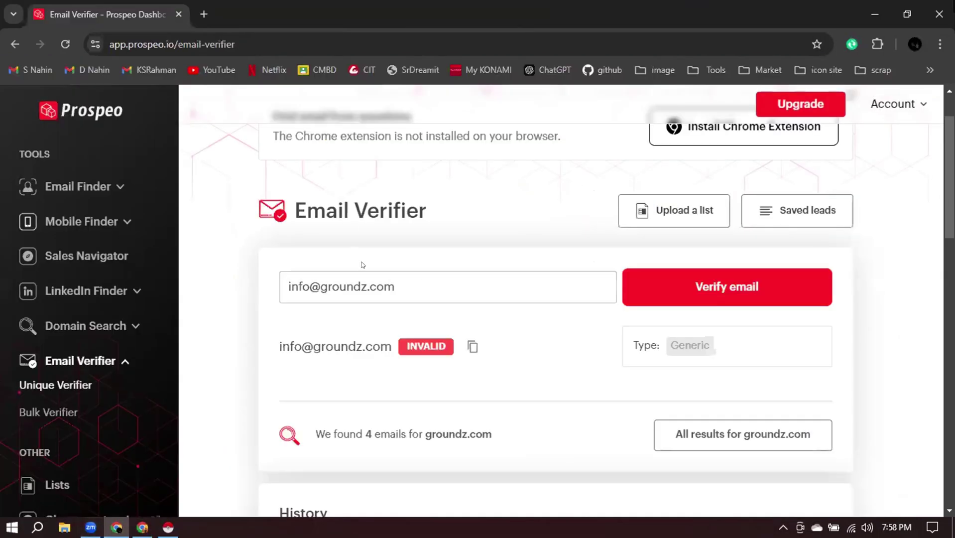
double_click(417, 275)
left_click(417, 275)
key("ctrl+a")
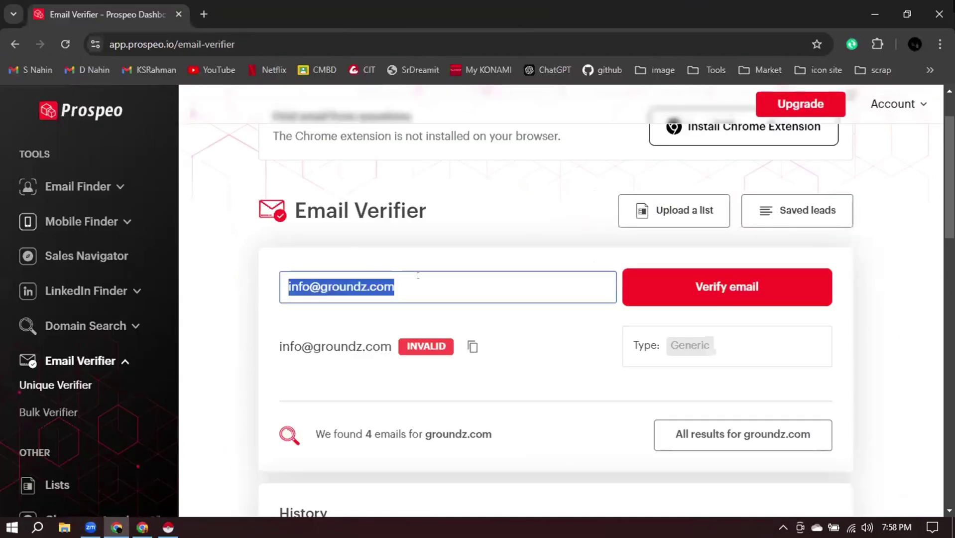
key("ctrl+v")
key("Return")
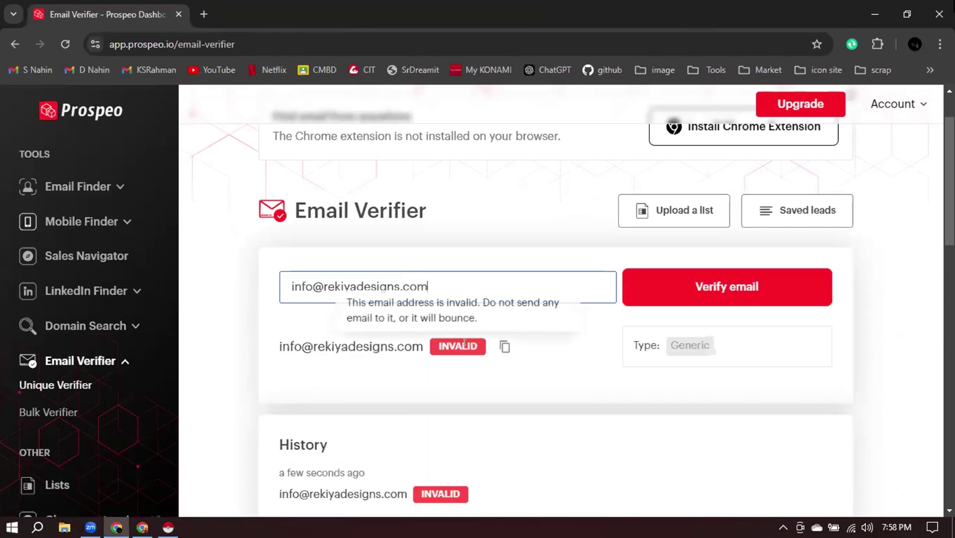
Return to the Rekiya Designs website, open its linked Facebook page, and look through the Intro contact details.
left_click(147, 519)
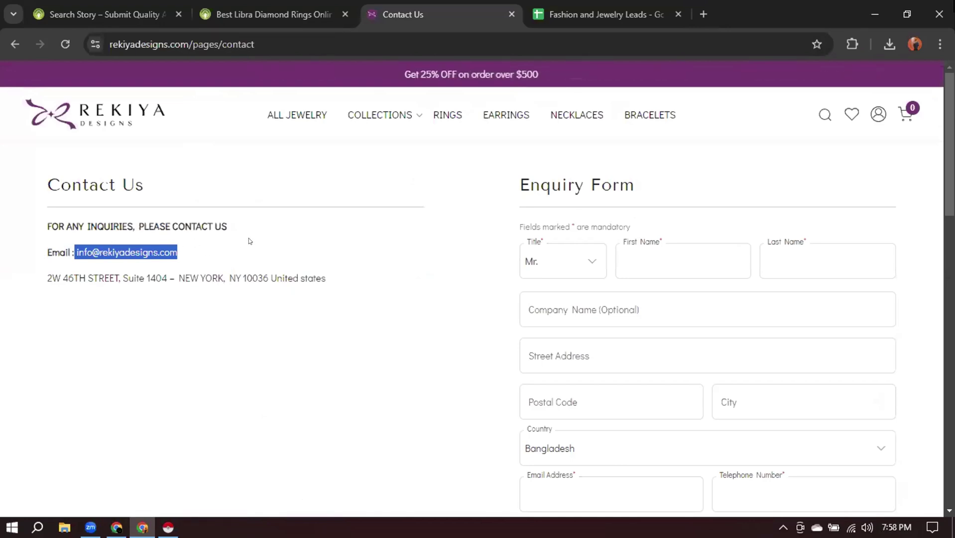
scroll(249, 238, "down", 15)
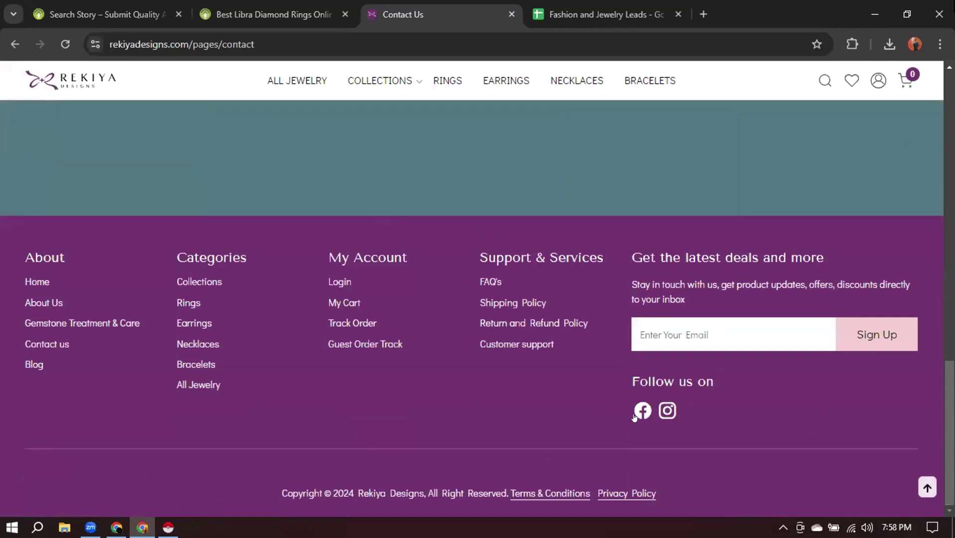
left_click(641, 413)
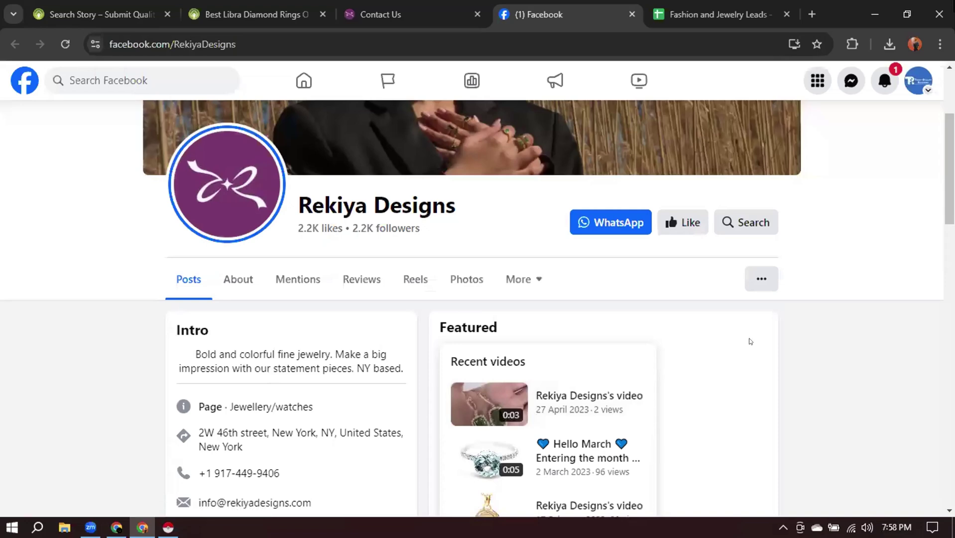
scroll(749, 340, "down", 4)
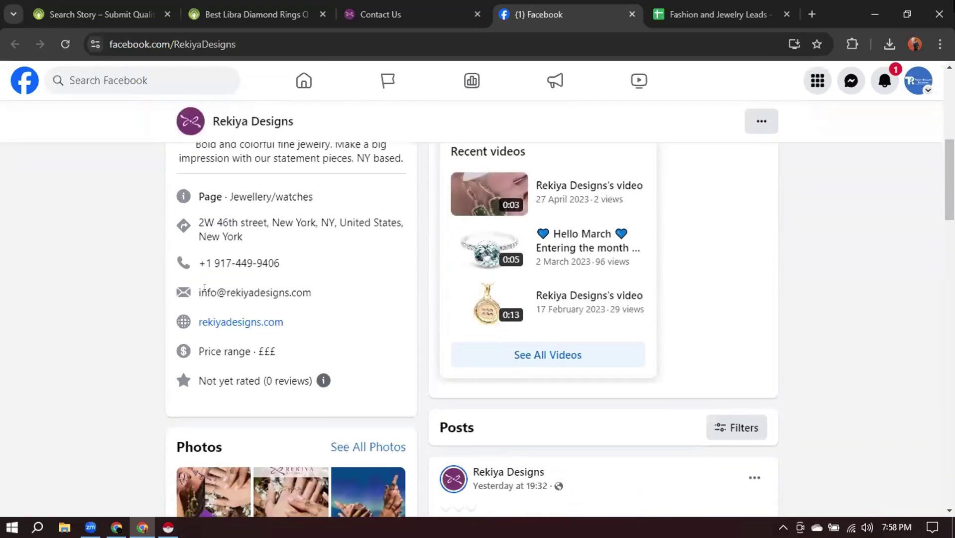
Compare the email on the Rekiya Designs Contact Us page with the one in its Facebook Intro.
left_click(381, 14)
scroll(230, 208, "up", 7)
scroll(231, 208, "up", 10)
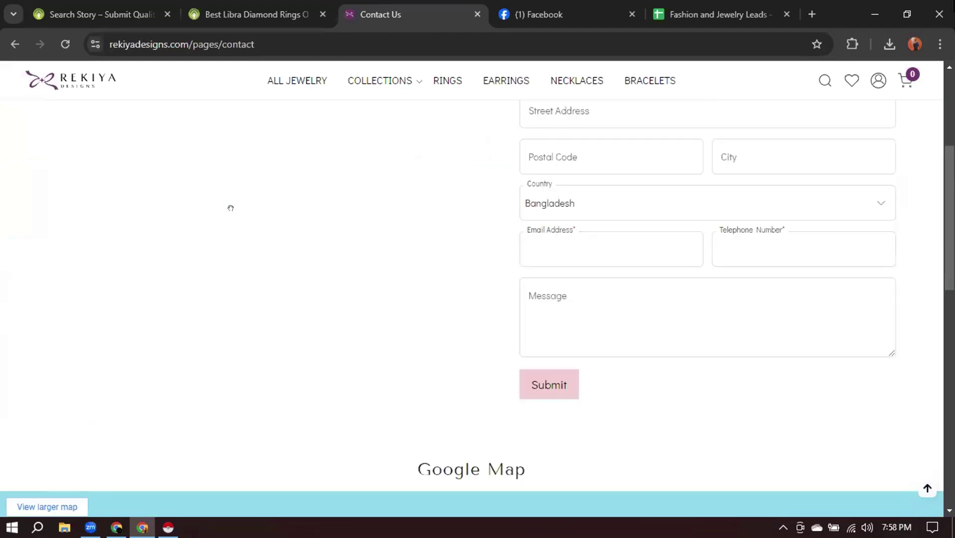
left_click(114, 250)
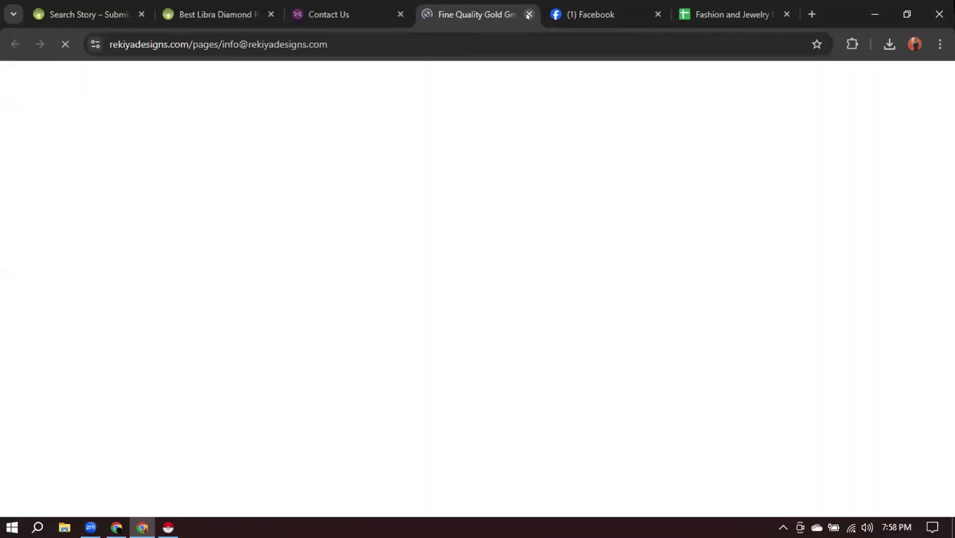
left_click(525, 14)
left_click(195, 248)
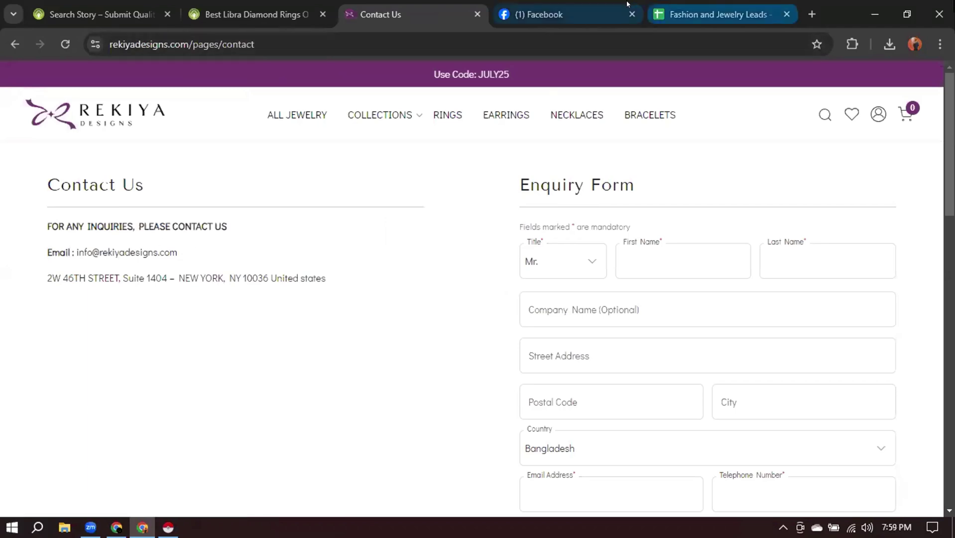
left_click(597, 14)
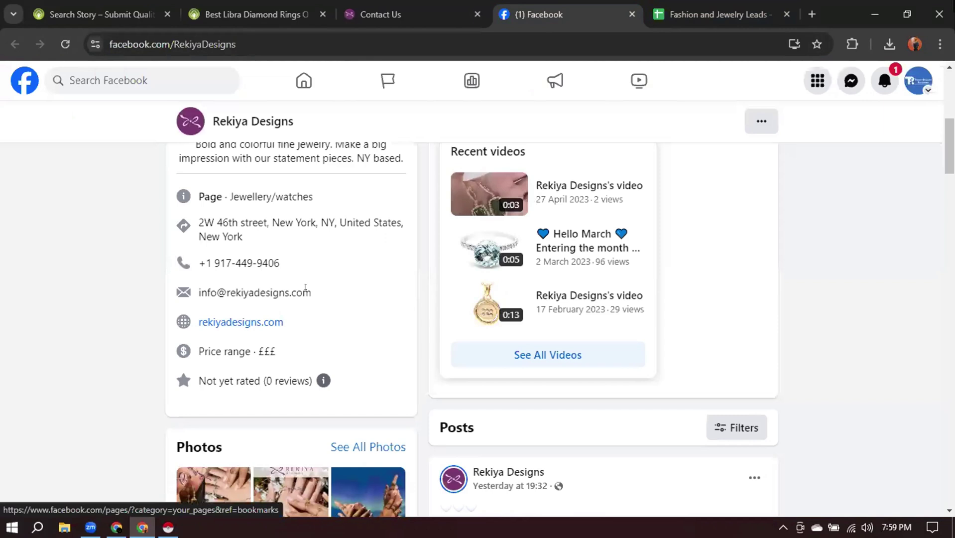
left_click_drag(312, 293, 183, 294)
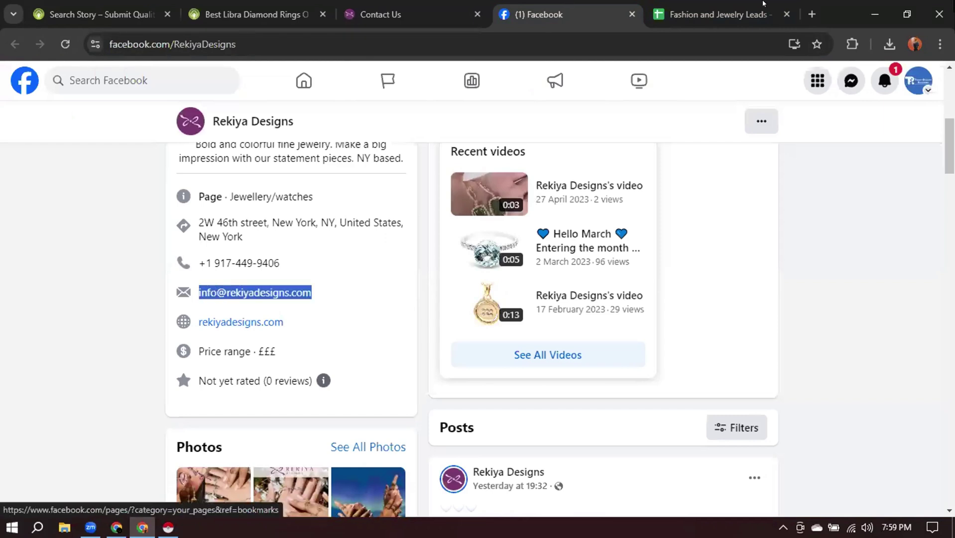
In the Fashion and Jewelry Leads spreadsheet, delete row 2 with the Rekiya Designs lead.
left_click(762, 5)
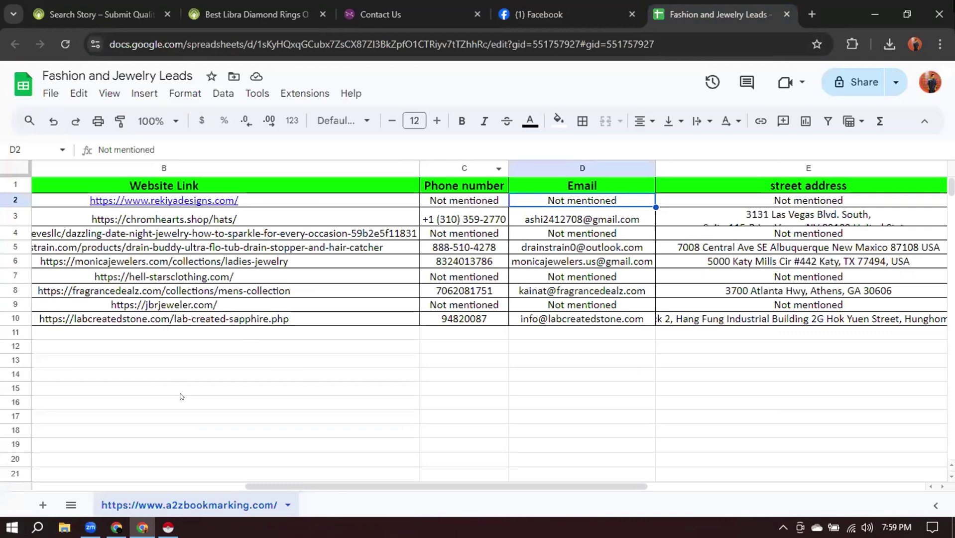
left_click(15, 202)
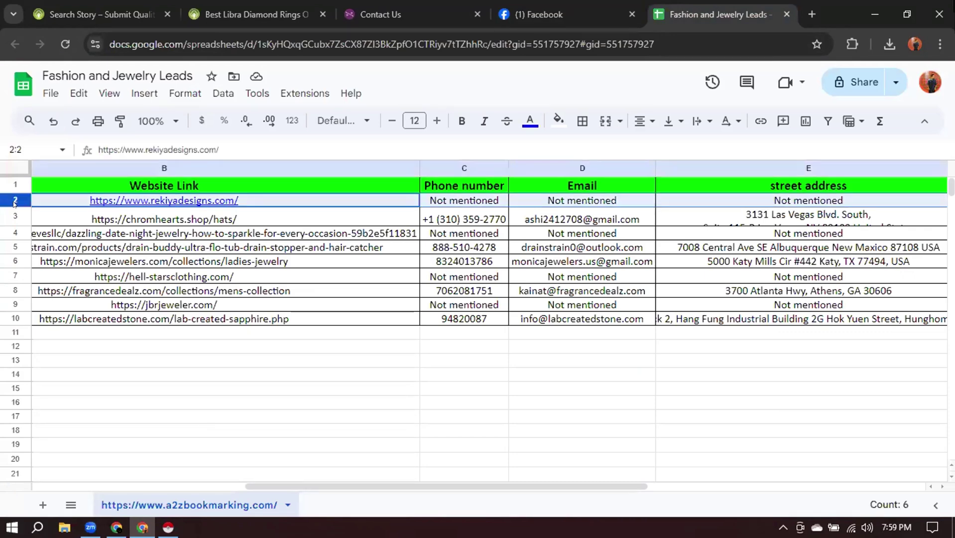
right_click(15, 201)
left_click(54, 307)
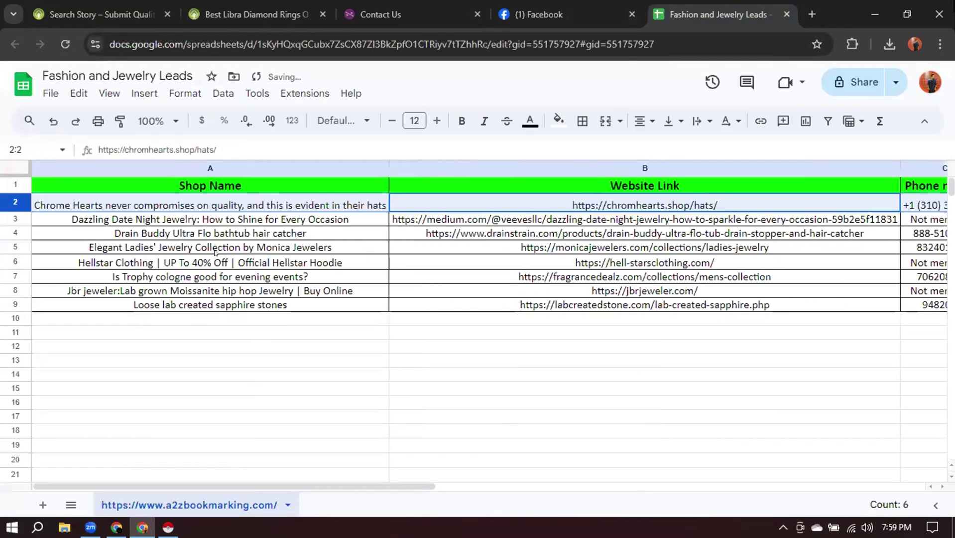
left_click(463, 341)
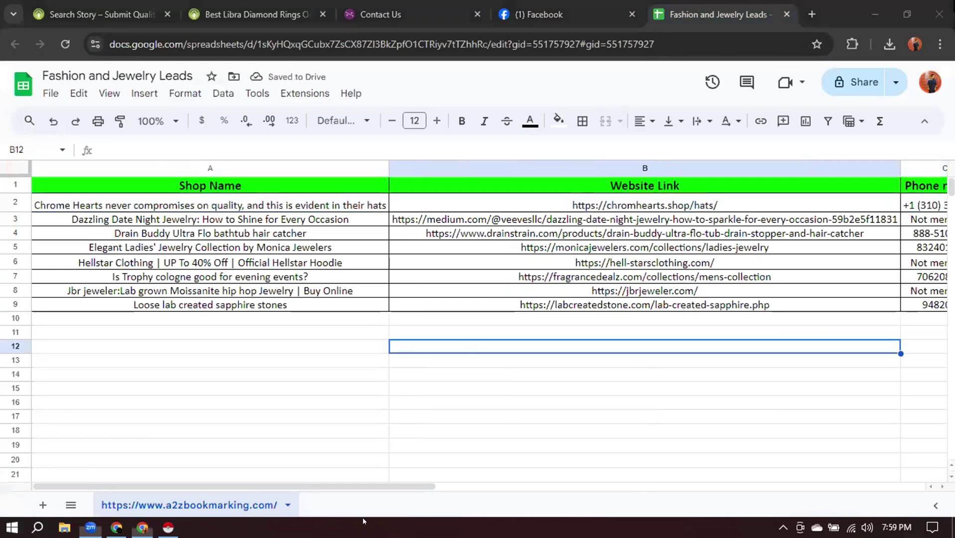
Review the email entries of the Groundz, Rekiya Designs and Chrome Hearts listings on the Search Story page.
left_click(110, 14)
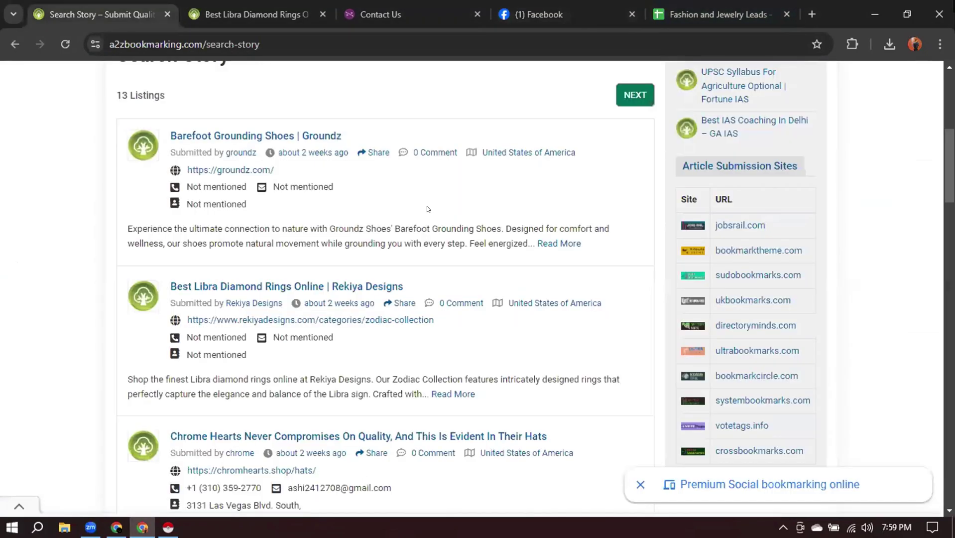
scroll(264, 174, "up", 3)
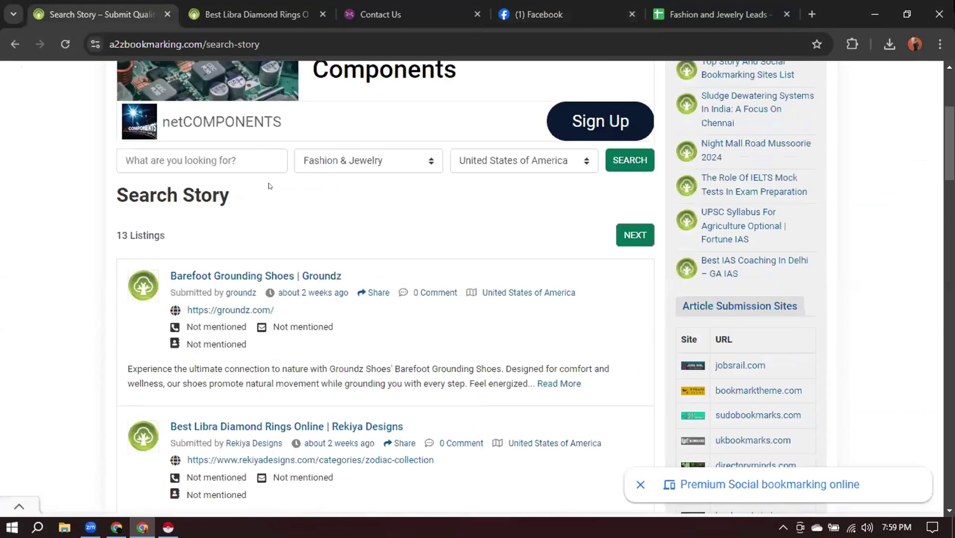
scroll(269, 186, "down", 6)
scroll(278, 185, "up", 3)
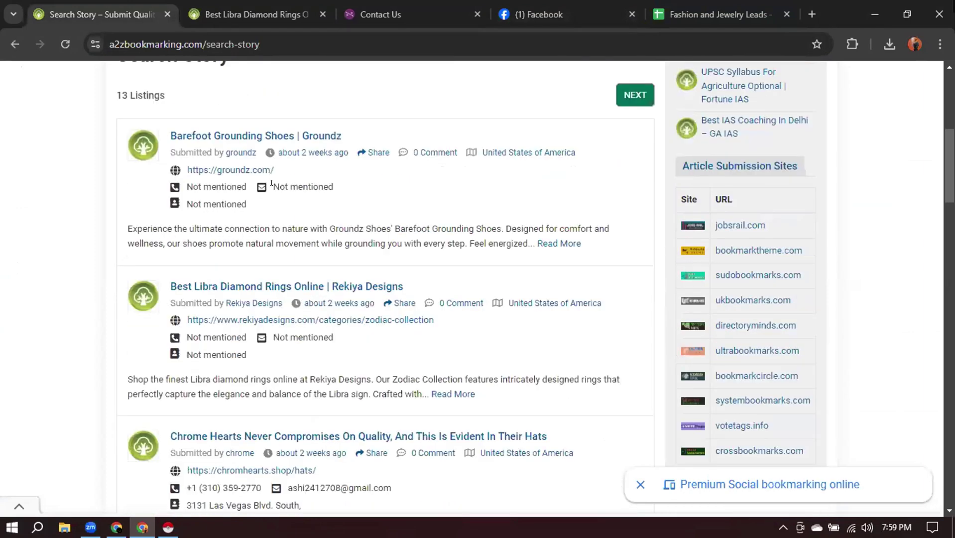
left_click_drag(272, 183, 331, 214)
scroll(271, 253, "down", 2)
left_click_drag(269, 262, 362, 260)
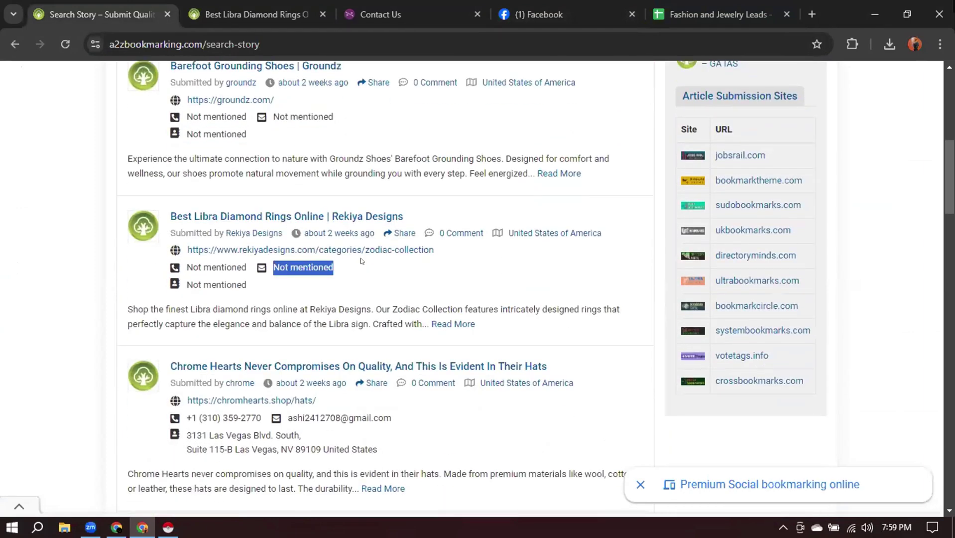
scroll(397, 253, "down", 3)
left_click_drag(285, 277, 372, 276)
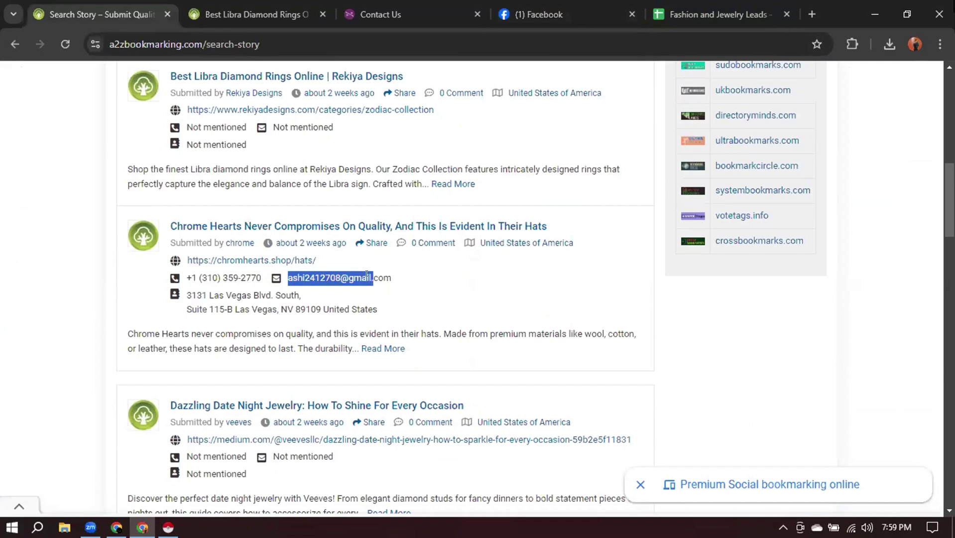
left_click(416, 265)
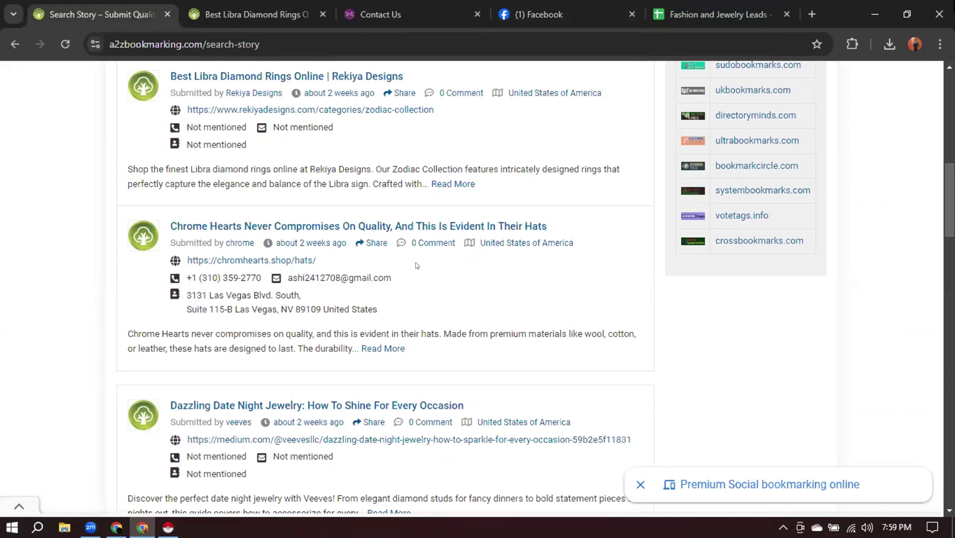
Examine the contact email in the Chrome Hearts listing on the Search Story page.
left_click_drag(285, 275, 394, 282)
left_click(392, 282)
left_click_drag(284, 274, 386, 273)
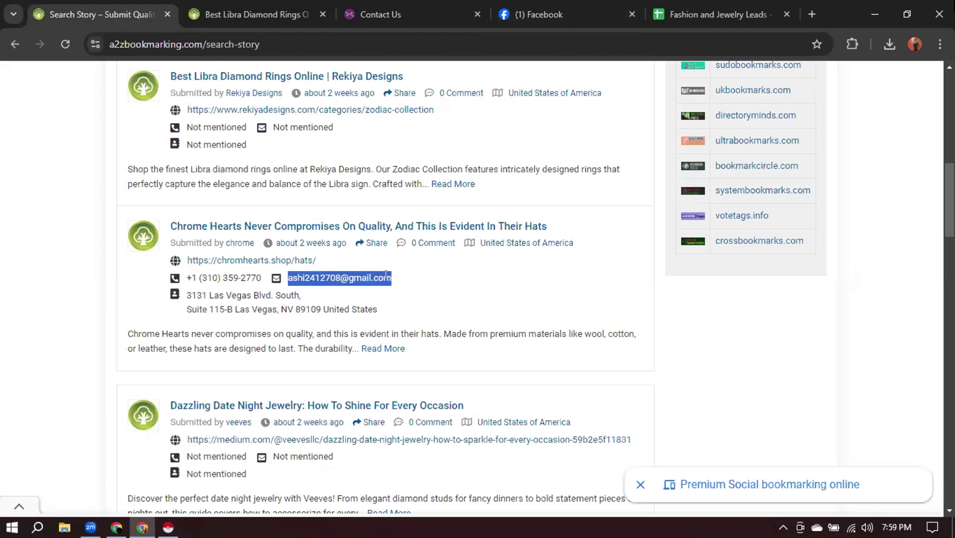
Close the Best Libra Diamond Rings, Rekiya Designs Contact Us and Facebook pages, and return to the Search Story page.
left_click(319, 18)
left_click(322, 14)
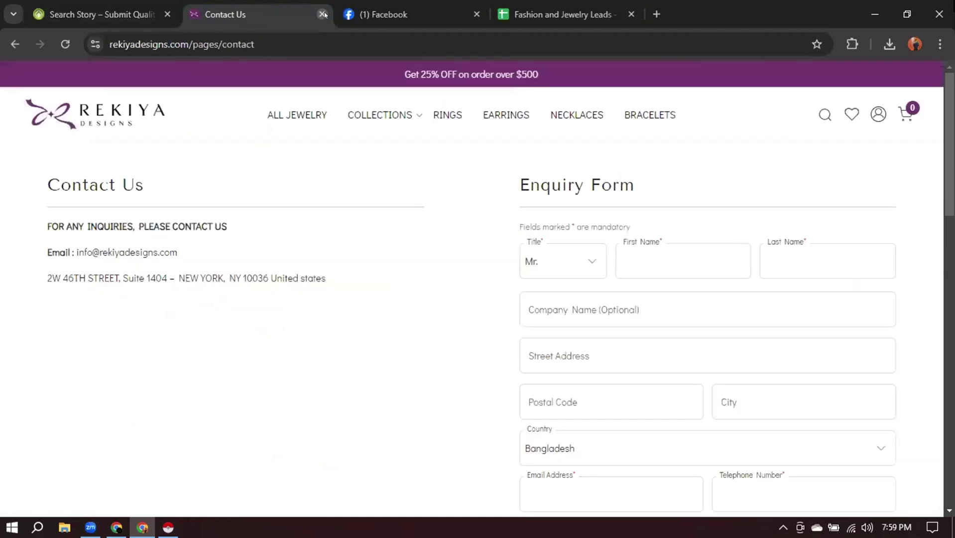
left_click(323, 15)
left_click(322, 15)
key("ctrl+shift+Tab")
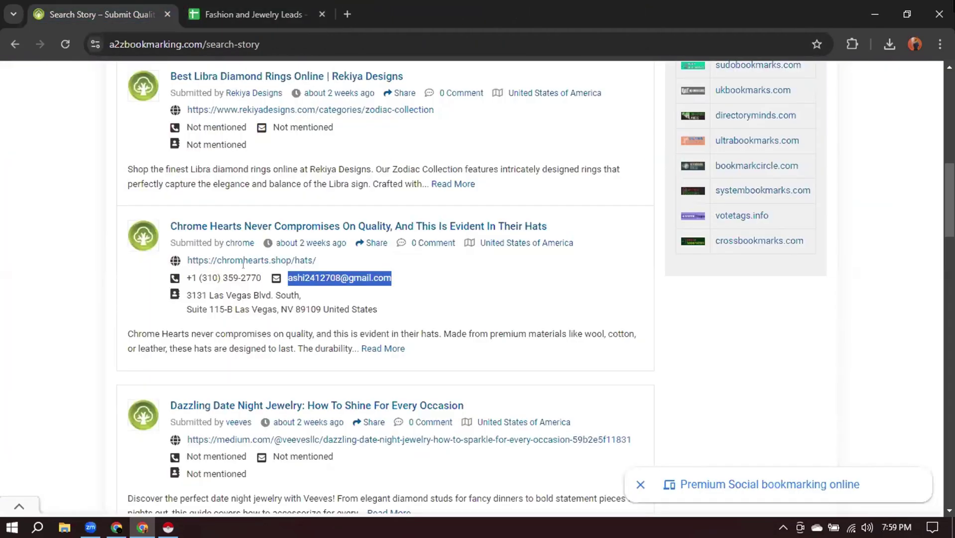
Open the Chrome Hearts hats listing in a new tab and follow its website link to the shop's hats page.
right_click(231, 222)
left_click(254, 237)
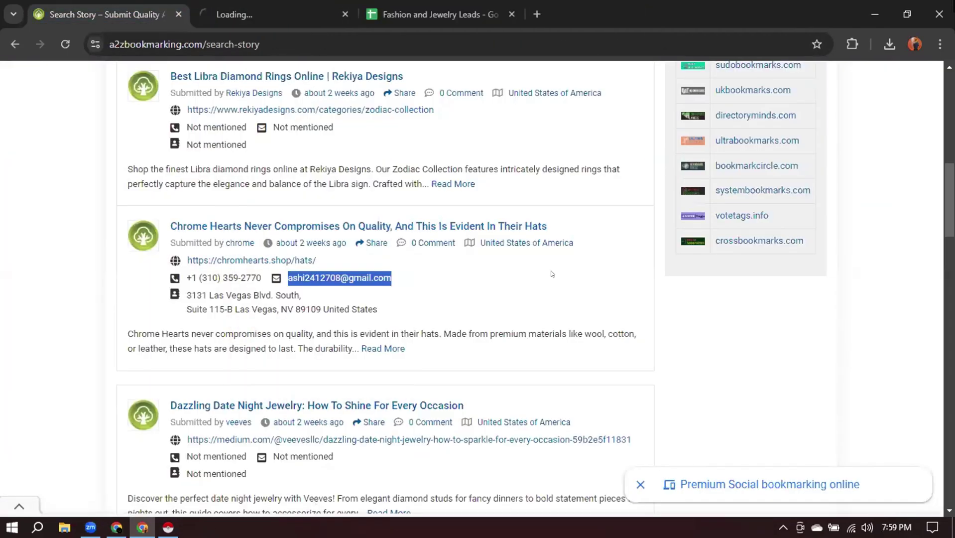
left_click(273, 15)
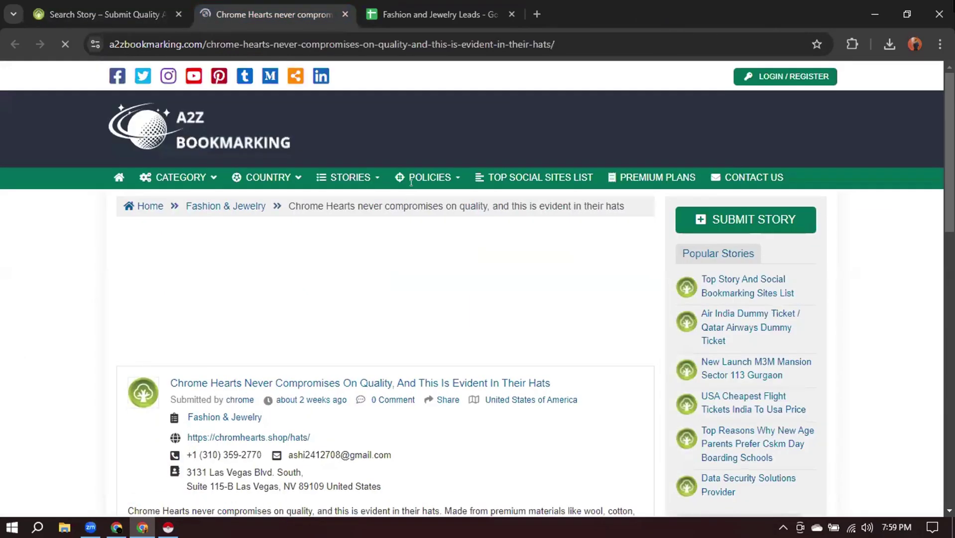
scroll(695, 203, "down", 3)
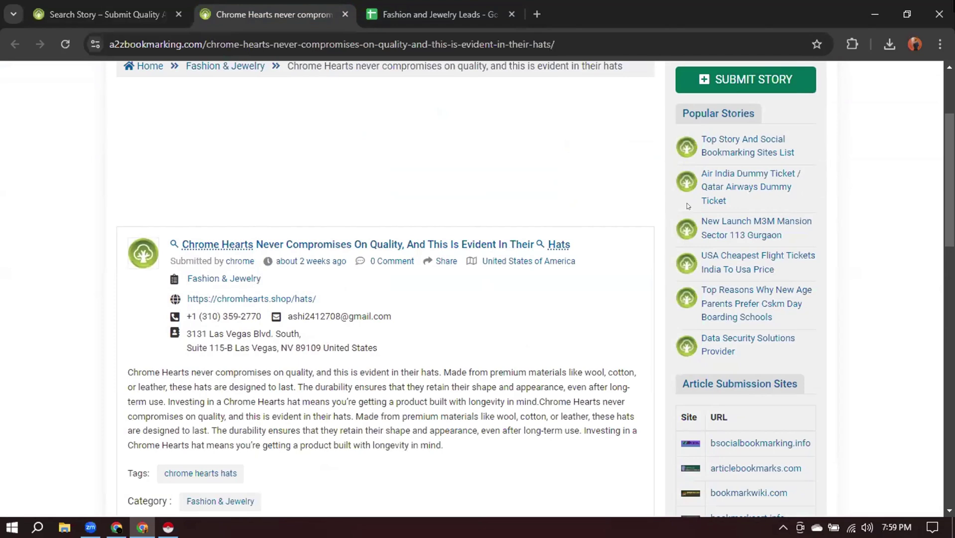
left_click(251, 297)
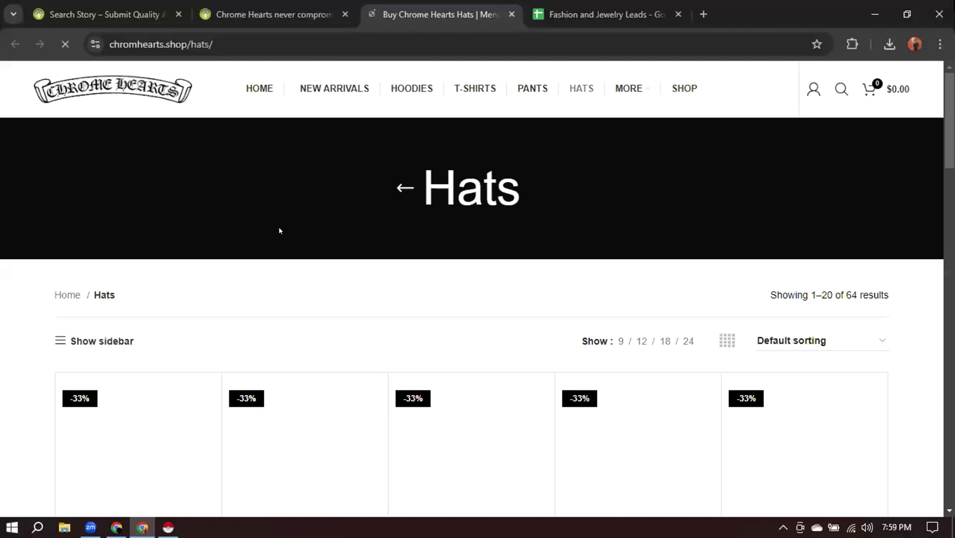
Load the Chrome Hearts home page by removing /hats/ from the web address.
left_click_drag(183, 39, 294, 38)
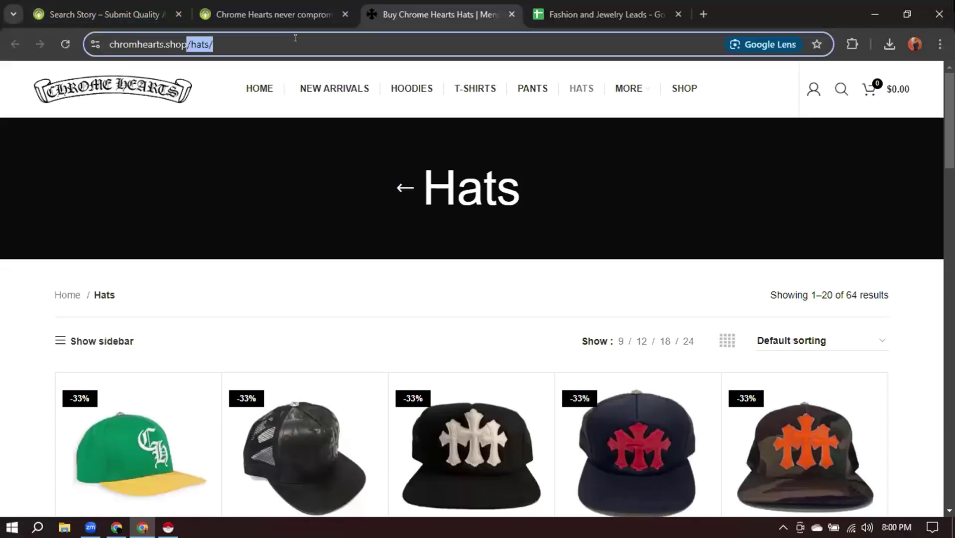
key("BackSpace")
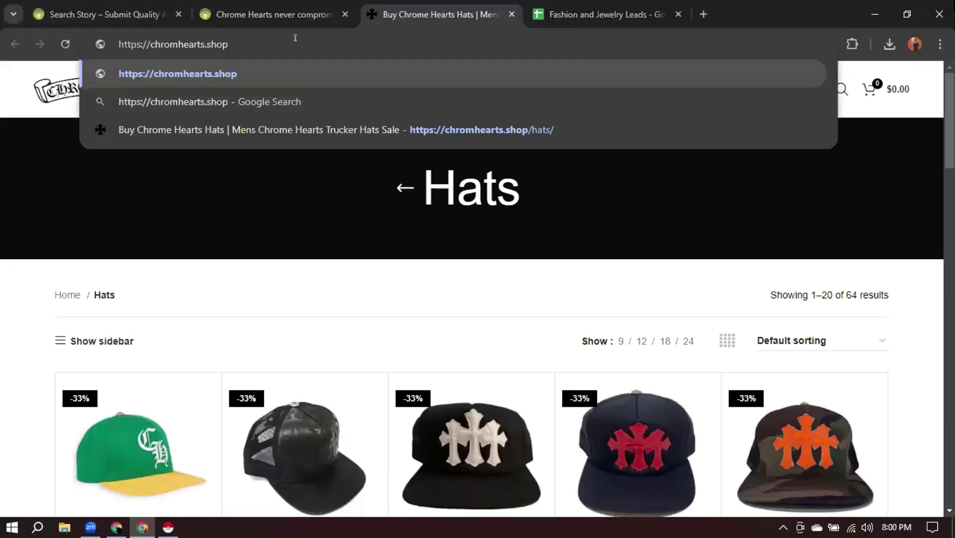
key("Return")
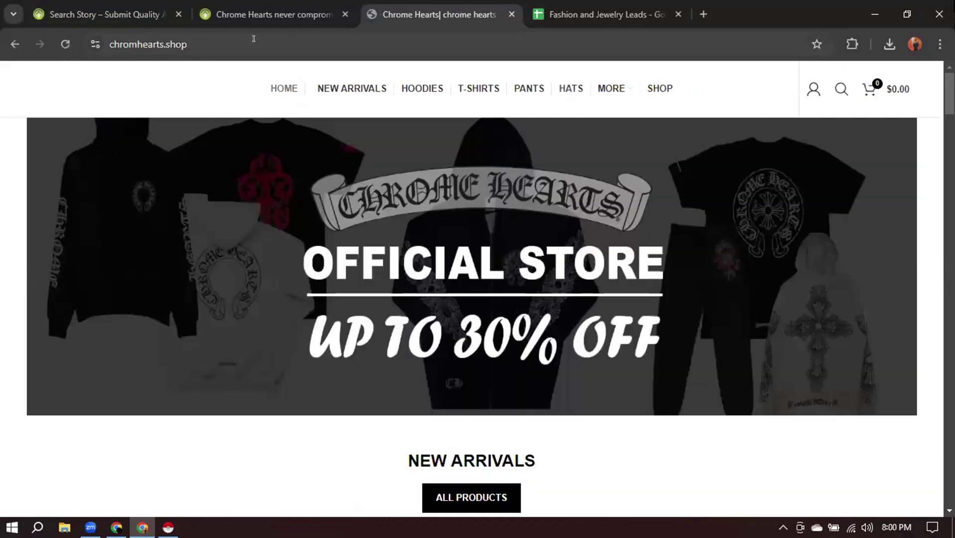
left_click(196, 38)
key("ctrl+c")
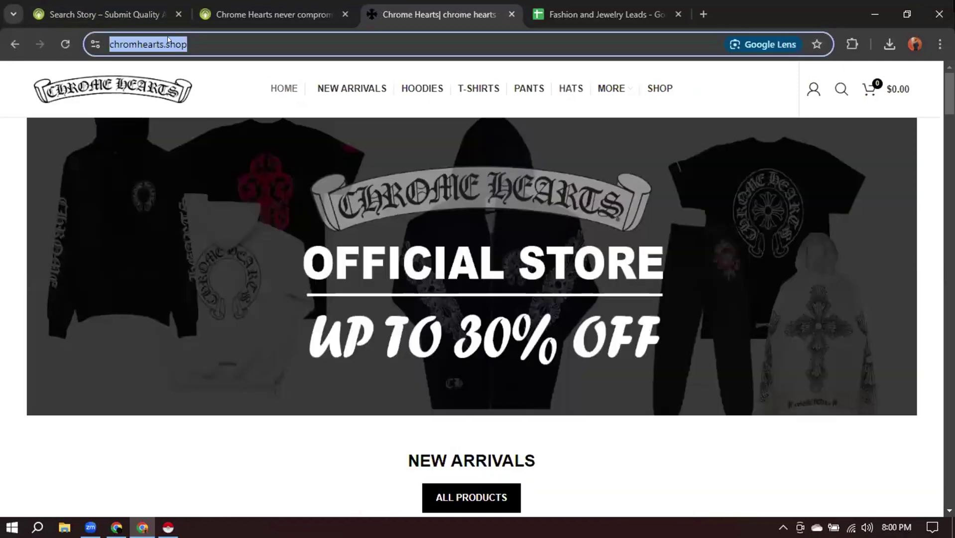
right_click(167, 40)
left_click(246, 170)
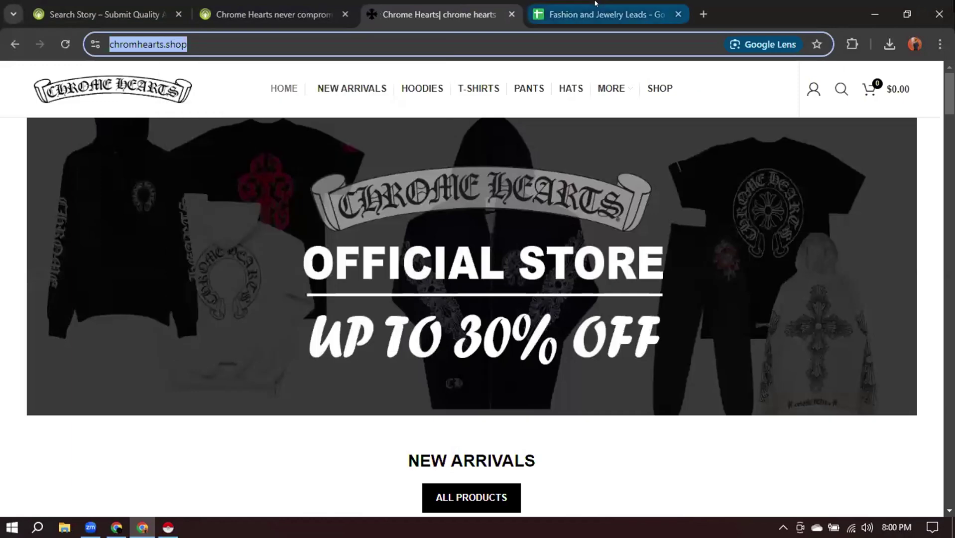
left_click(598, 14)
left_click(716, 199)
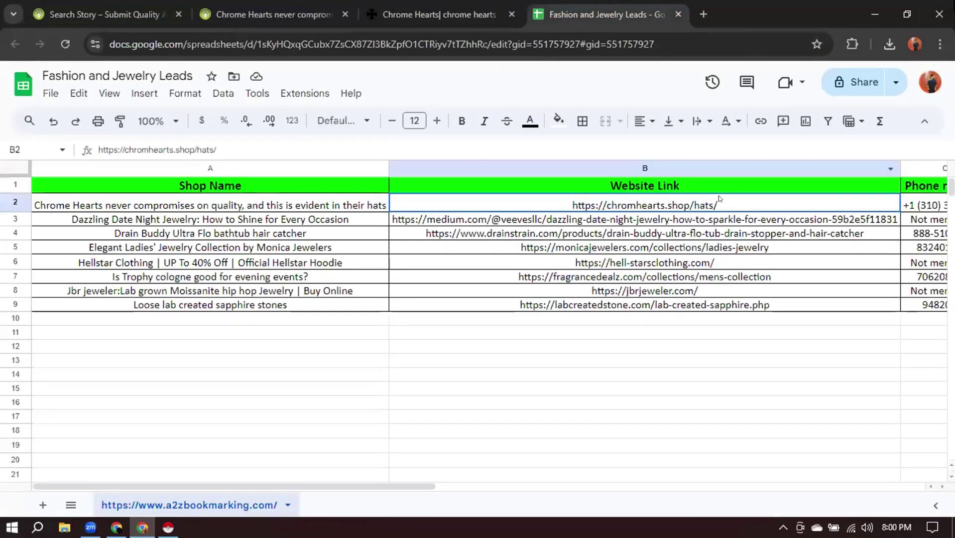
double_click(718, 198)
key("ctrl+v")
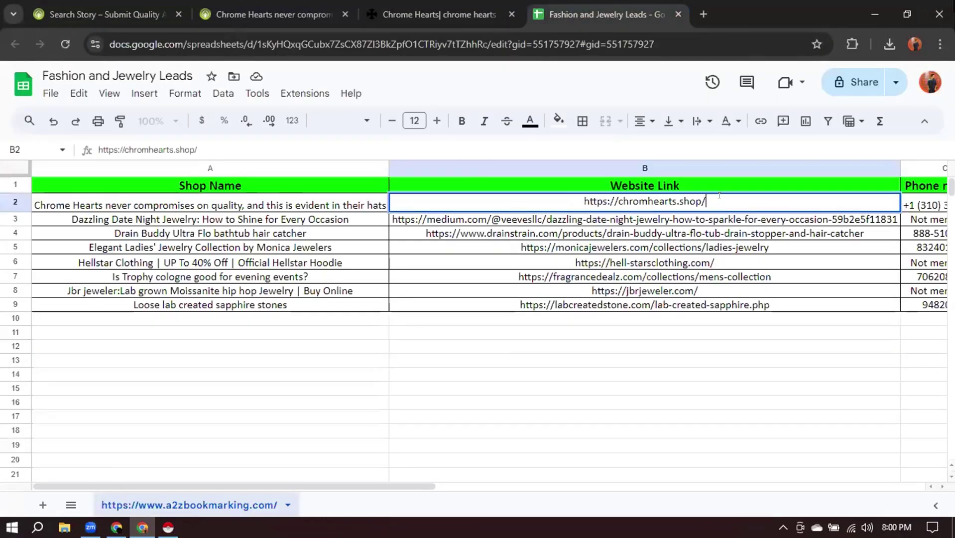
key("Return")
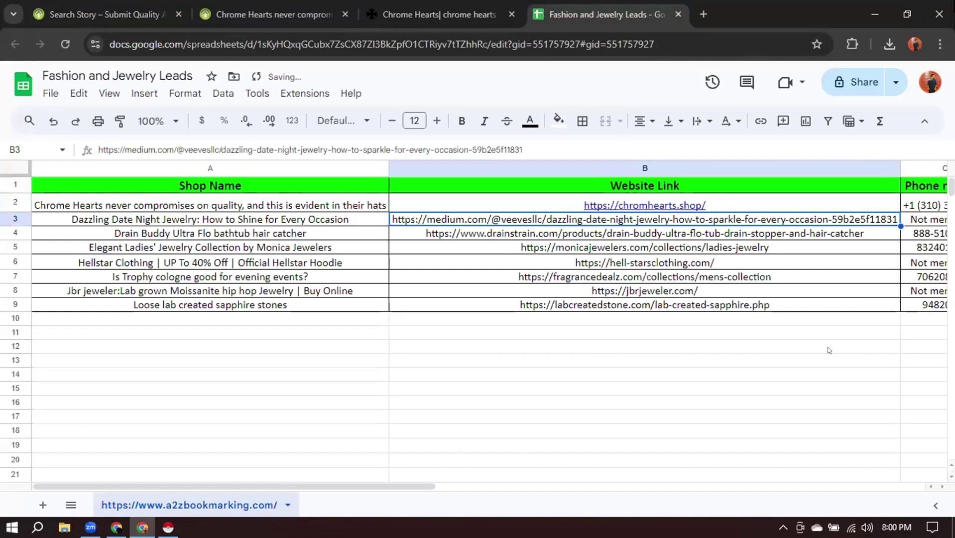
left_click(743, 197)
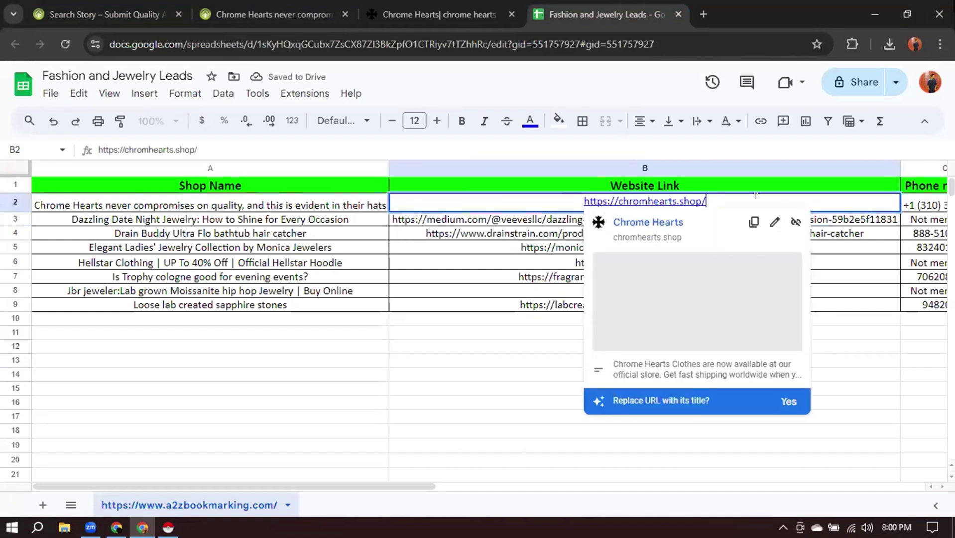
left_click(832, 398)
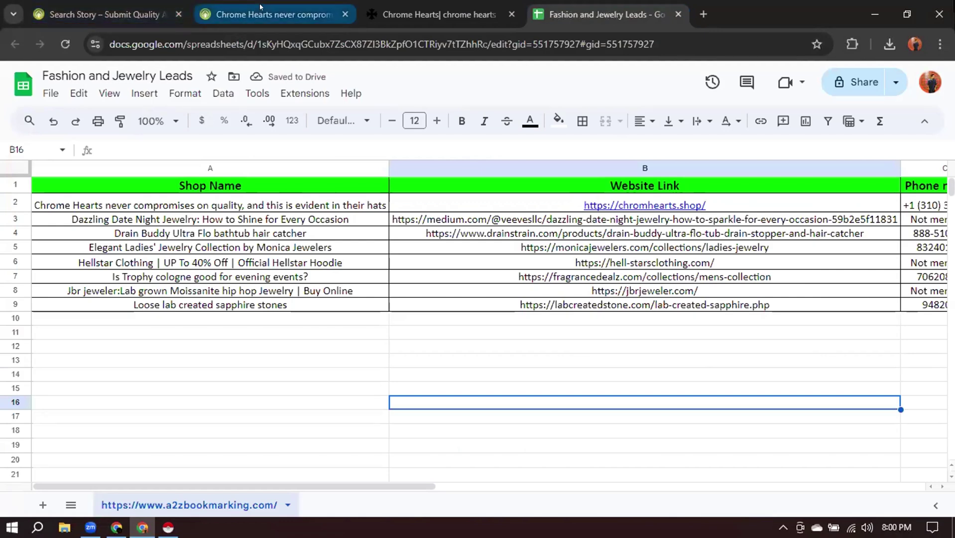
Return to the Chrome Hearts home page and examine the contact email in its footer.
left_click(273, 14)
left_click(404, 6)
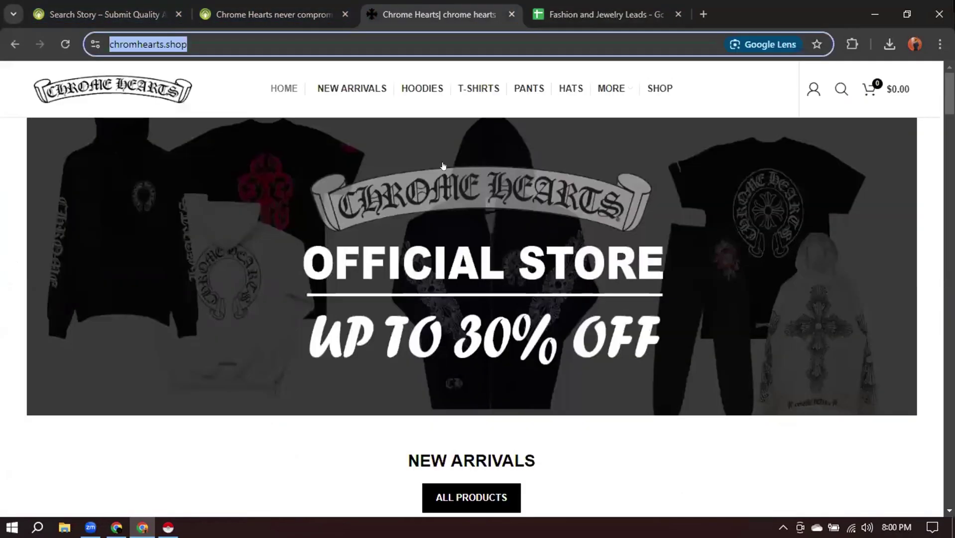
left_click(235, 74)
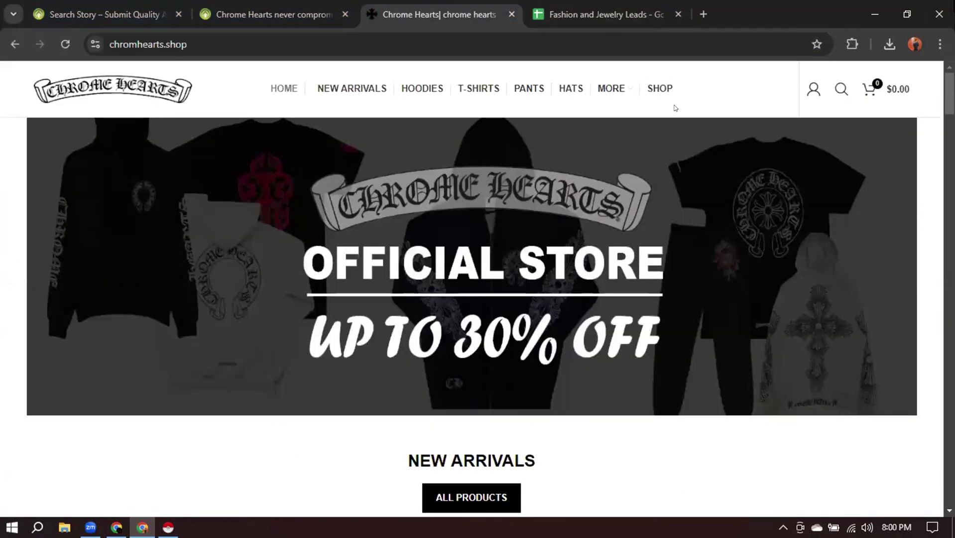
left_click_drag(951, 95, 951, 485)
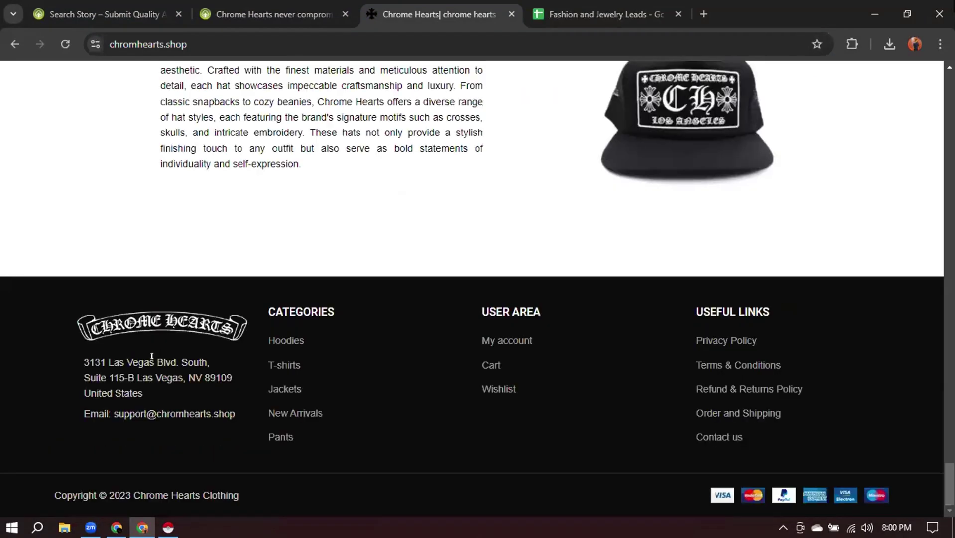
left_click(352, 150)
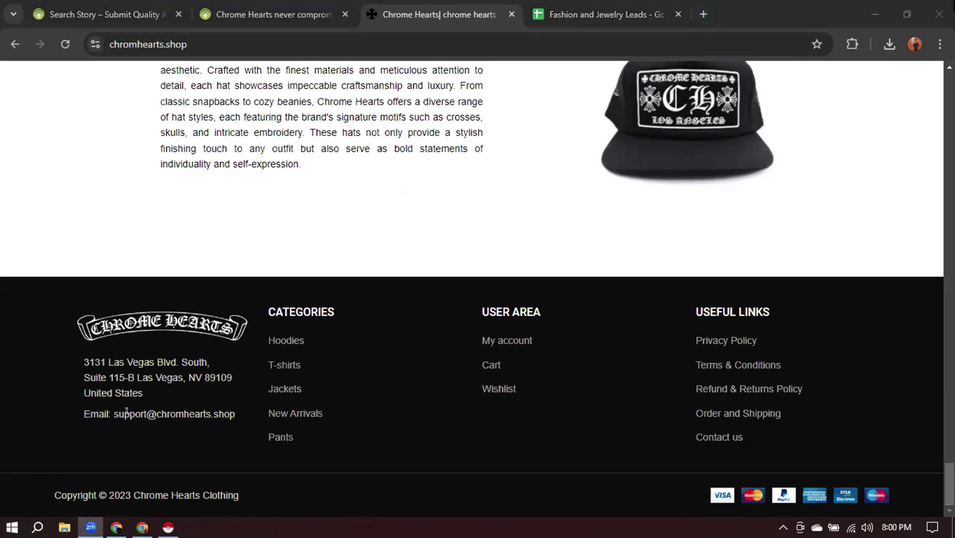
left_click(105, 409)
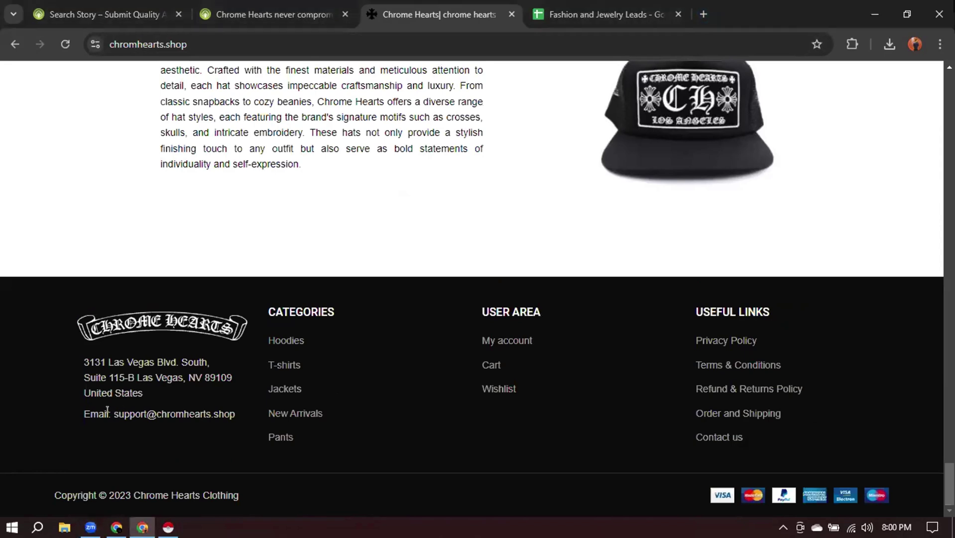
left_click_drag(113, 409, 229, 407)
left_click(239, 398)
Search Google for "email extractor" in a new tab and open the Email Extractor page in the Chrome Web Store.
left_click(703, 14)
type("e")
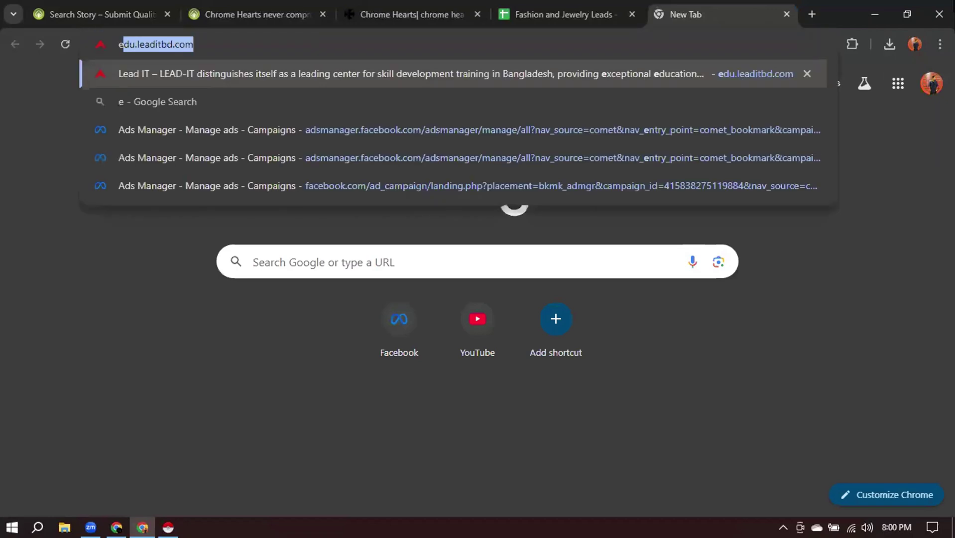
type("mail")
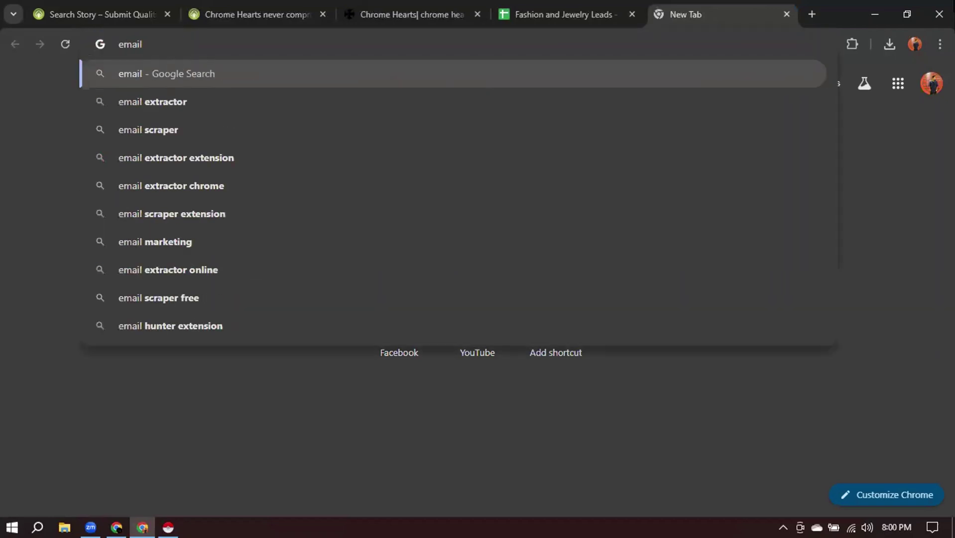
key("BackSpace")
key("Down")
key("Return")
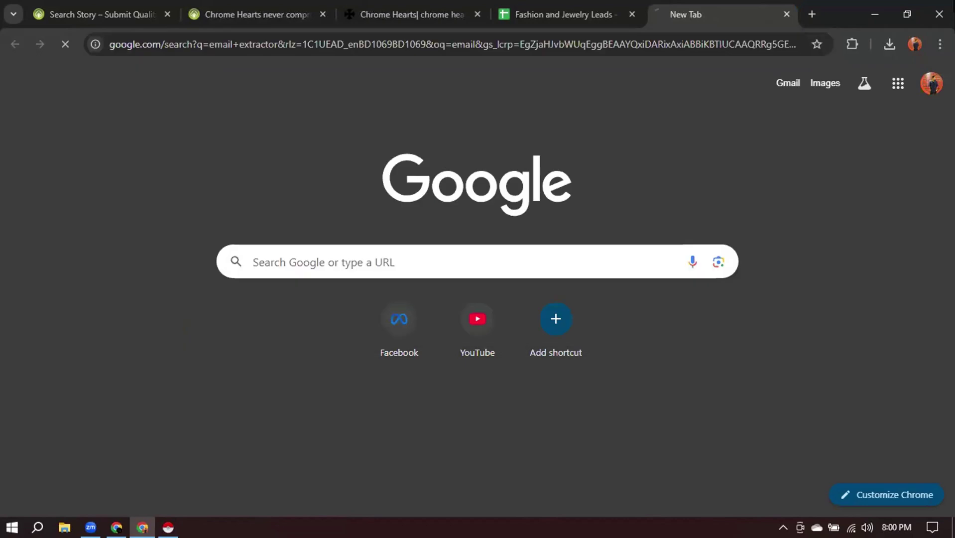
left_click(152, 216)
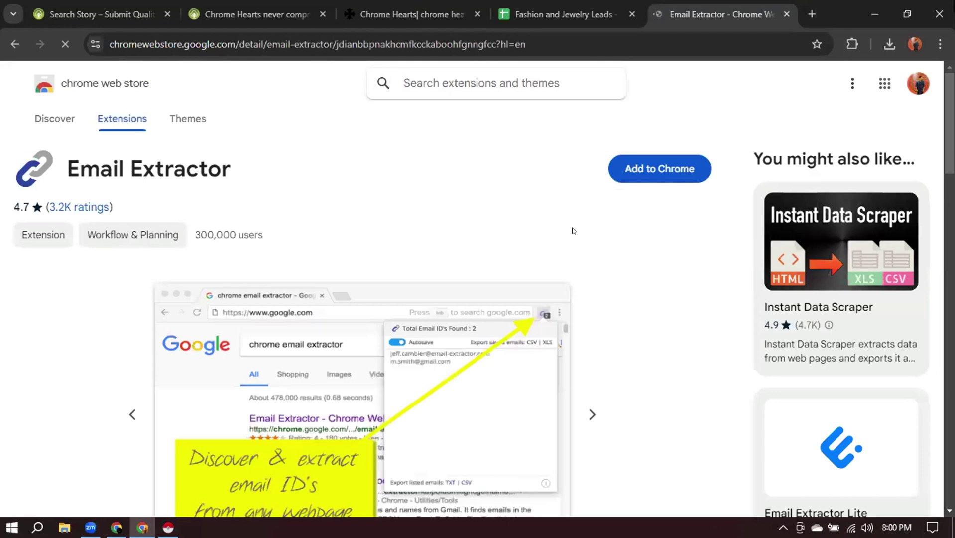
Add the Email Extractor extension to Chrome, and close its FAQ page and the store page.
left_click(660, 169)
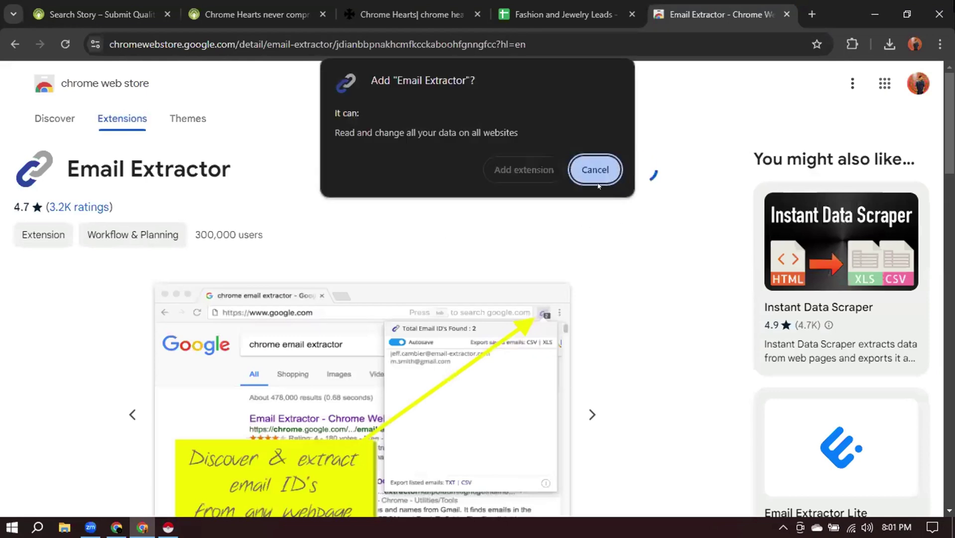
left_click(528, 172)
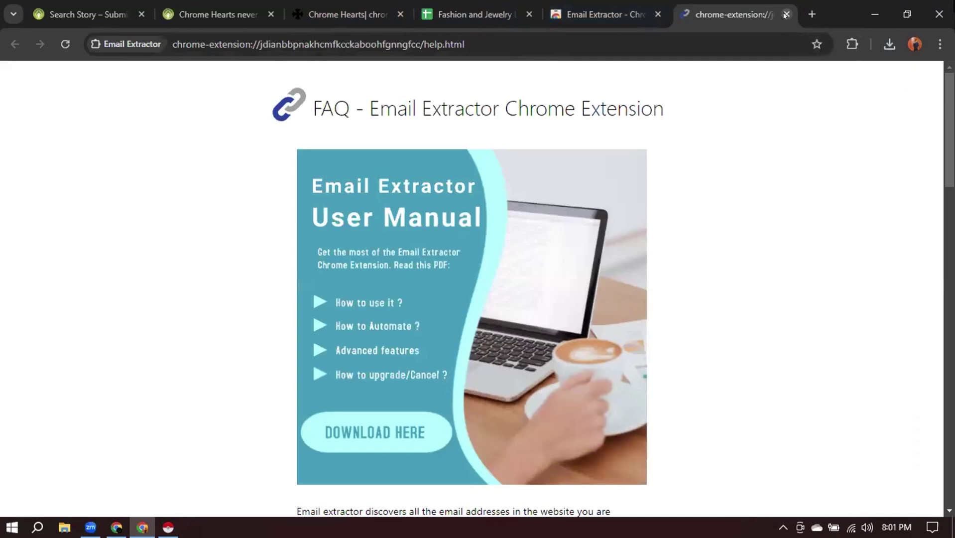
left_click(786, 14)
left_click(786, 14)
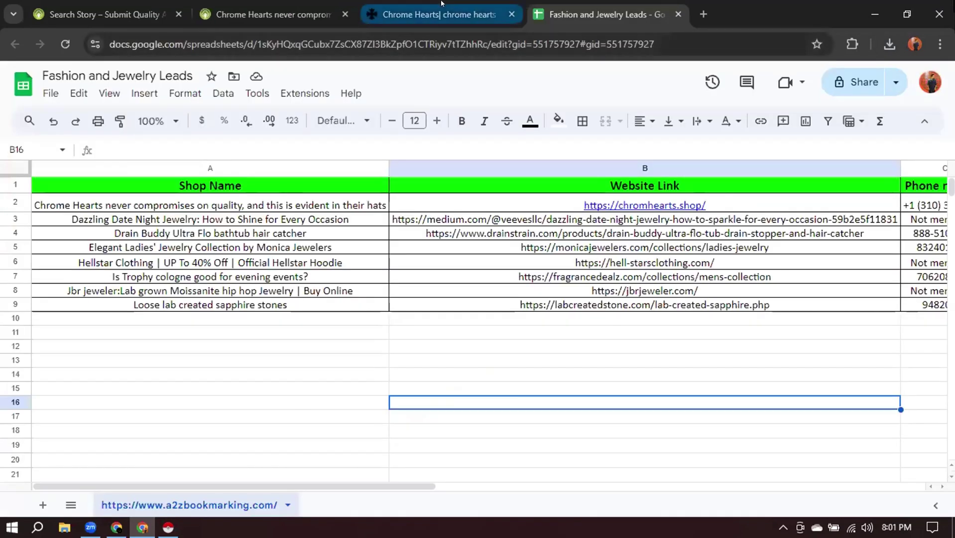
Copy the support email from the Chrome Hearts footer, verify it in Prospeo's Email Verifier, and return to the Chrome Hearts site.
left_click(428, 13)
left_click_drag(108, 407, 236, 410)
right_click(208, 409)
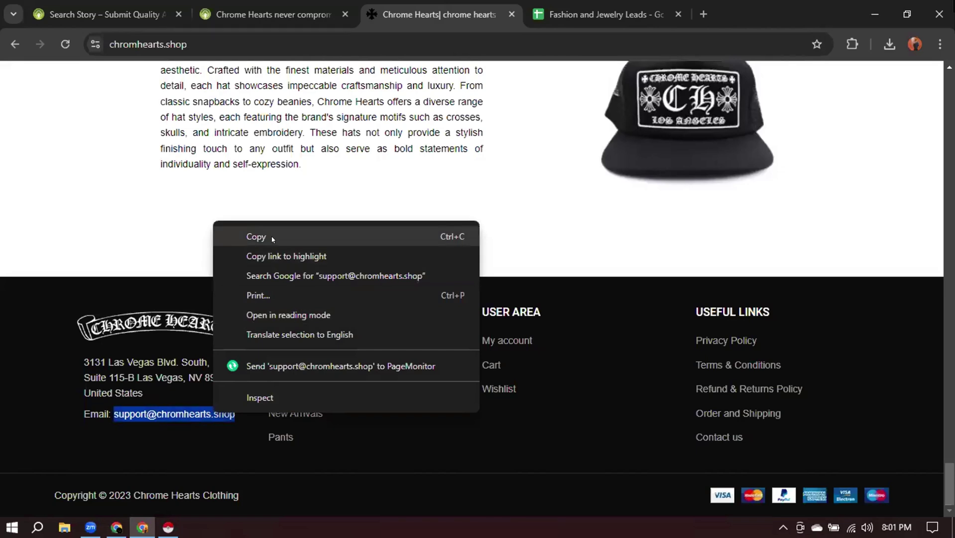
left_click(247, 237)
left_click(115, 523)
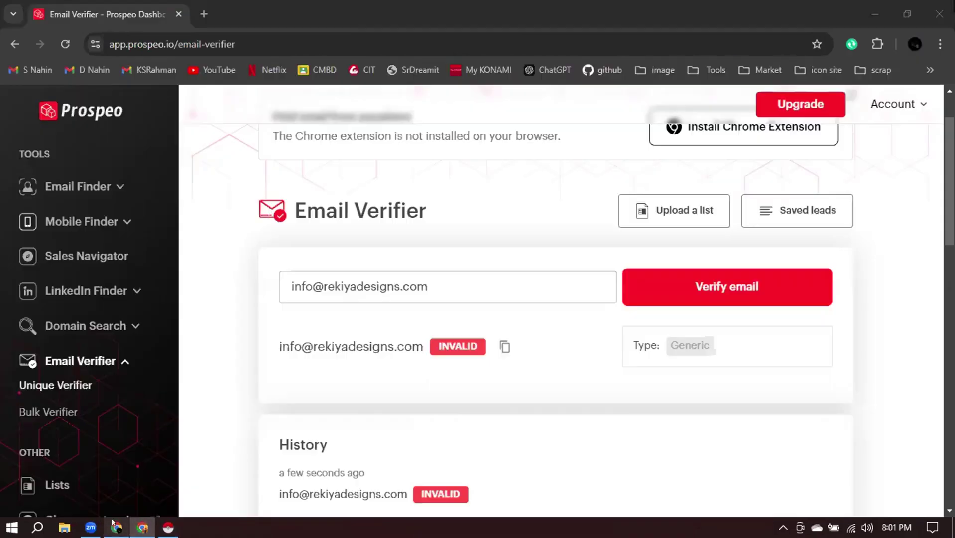
triple_click(431, 285)
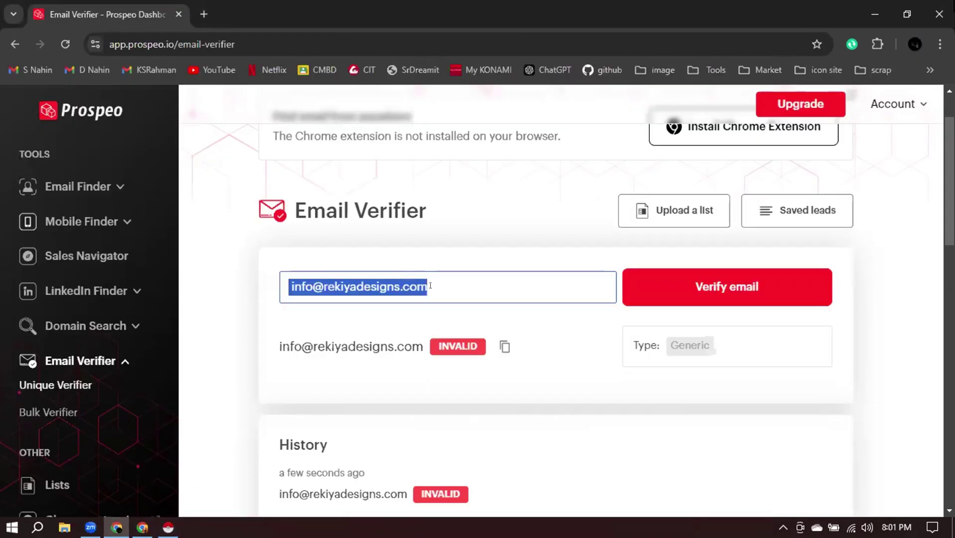
key("ctrl+v")
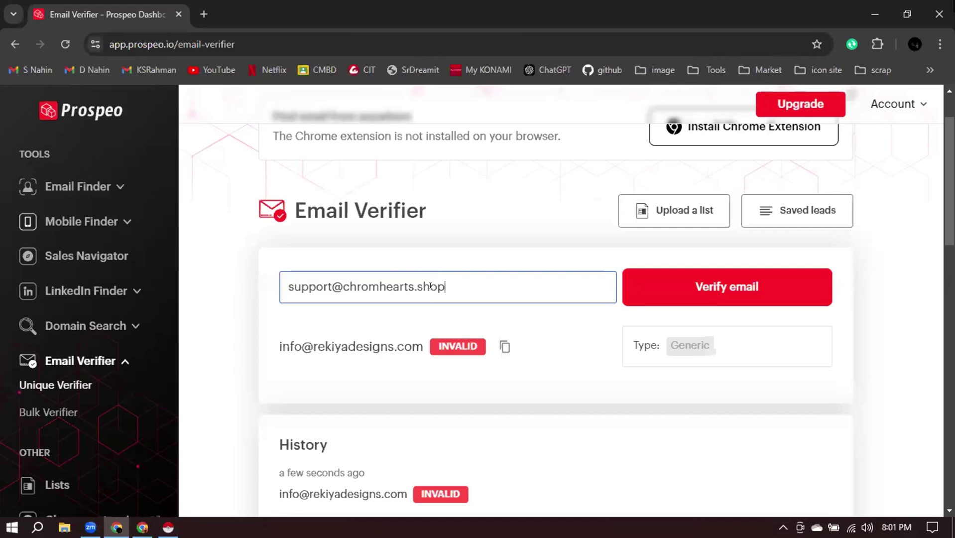
key("Return")
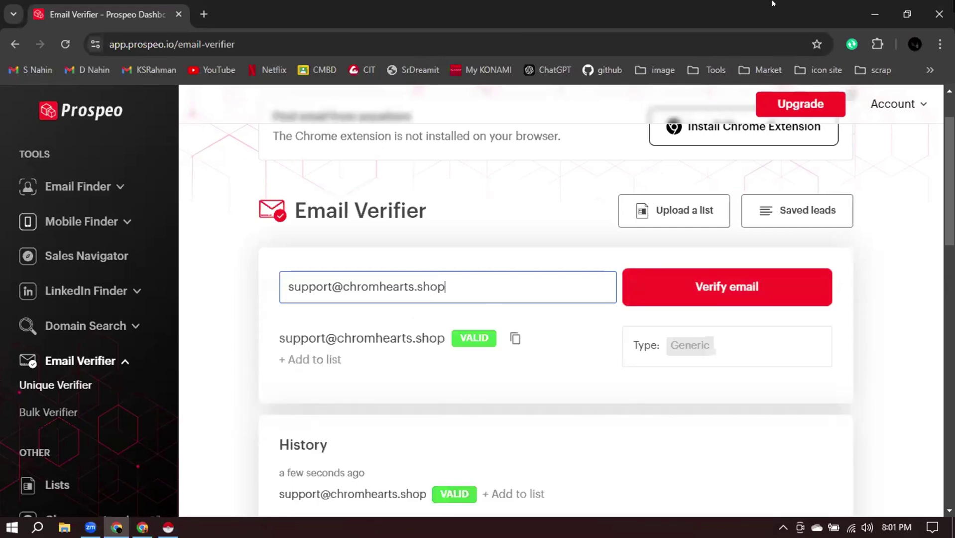
left_click(876, 10)
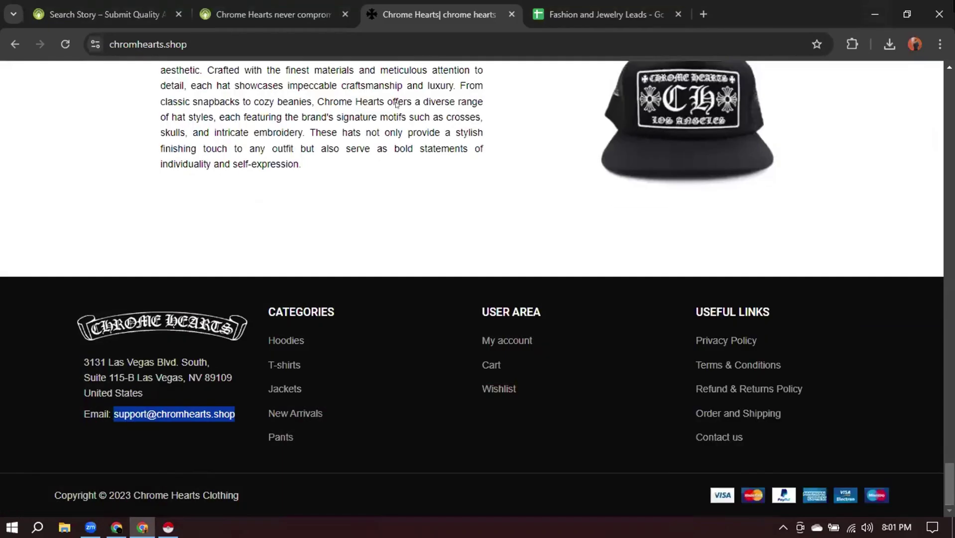
In the Fashion and Jewelry Leads sheet, append the copied support email after a slash in the Chrome Hearts row's Email cell.
left_click(602, 14)
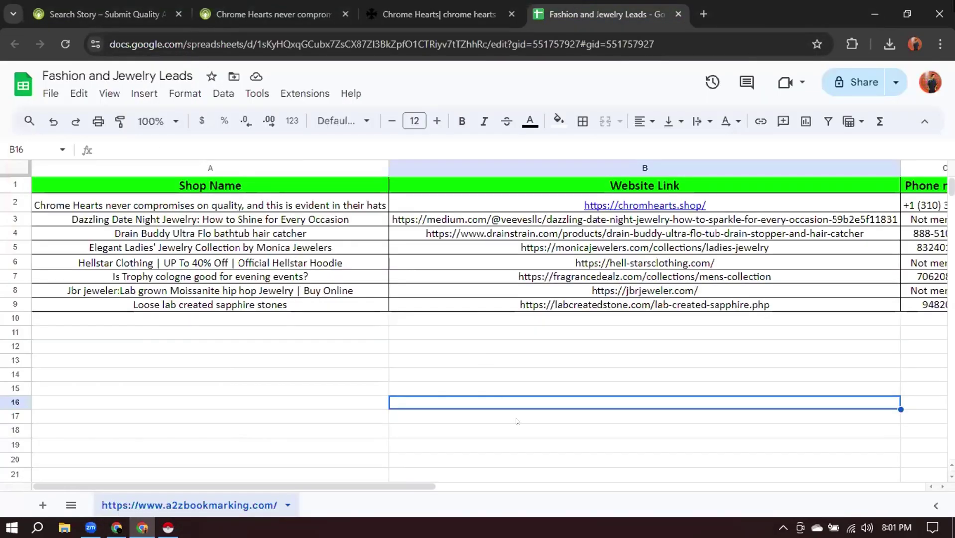
scroll(516, 420, "right", 5)
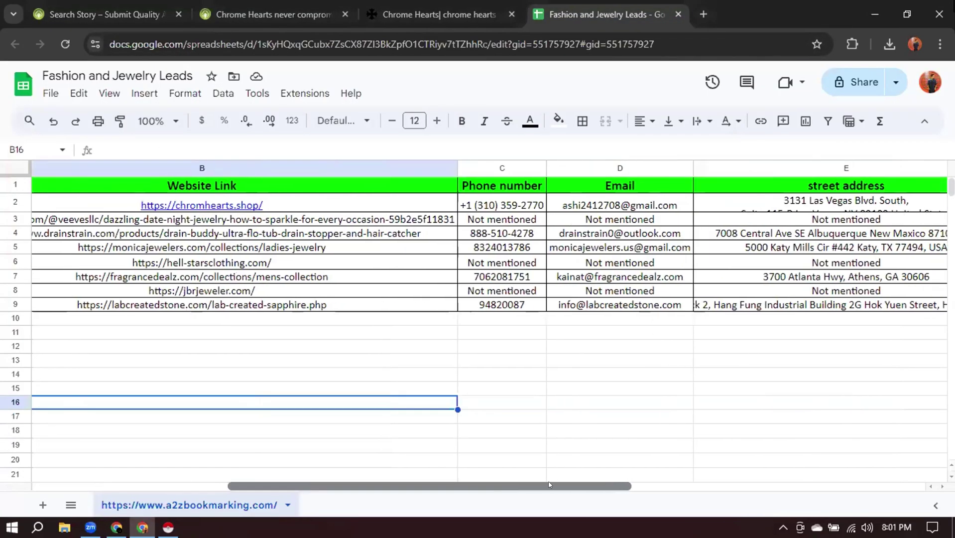
left_click(619, 204)
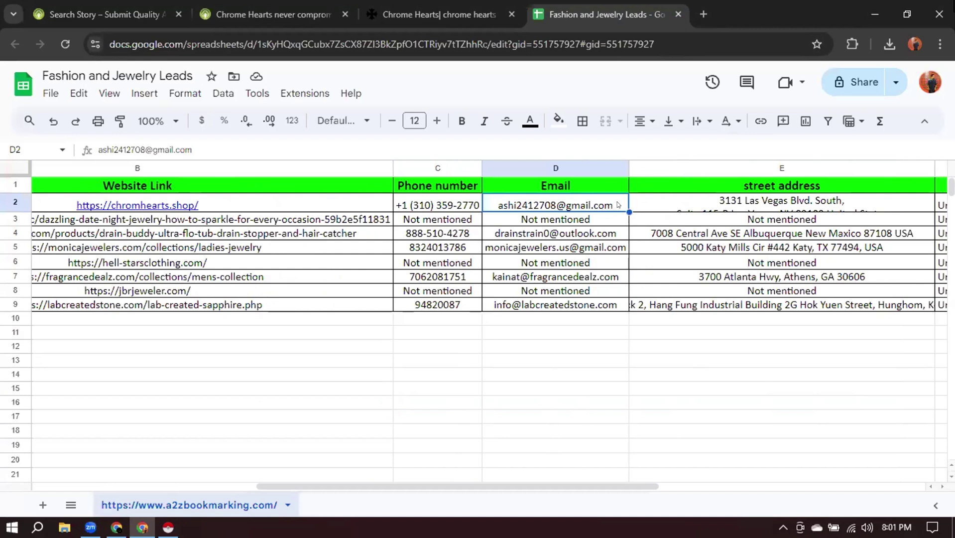
double_click(617, 204)
left_click(612, 200)
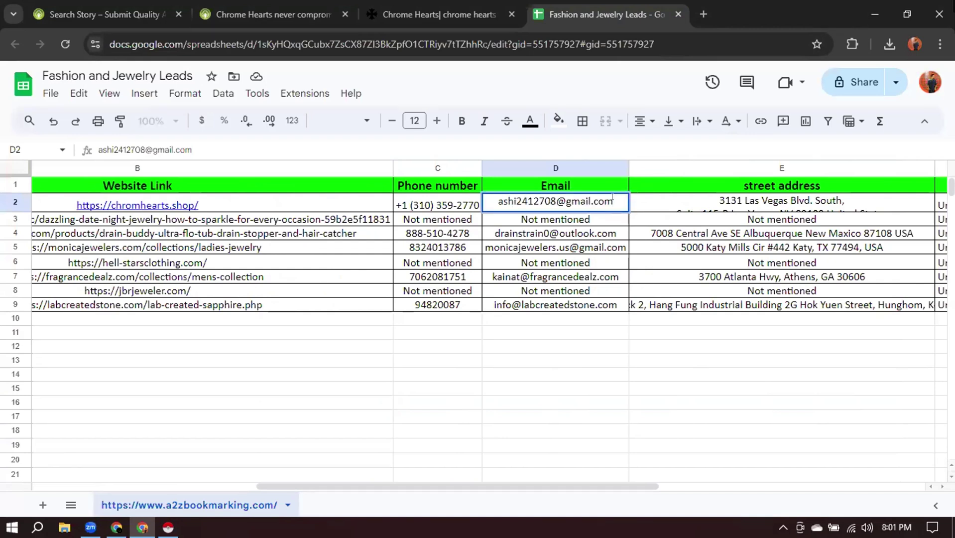
type("/")
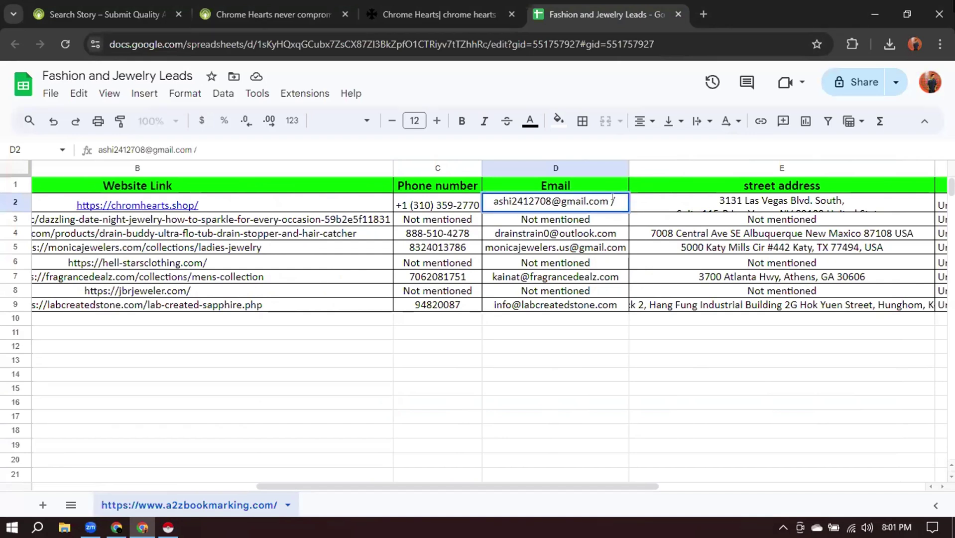
key("ctrl+v")
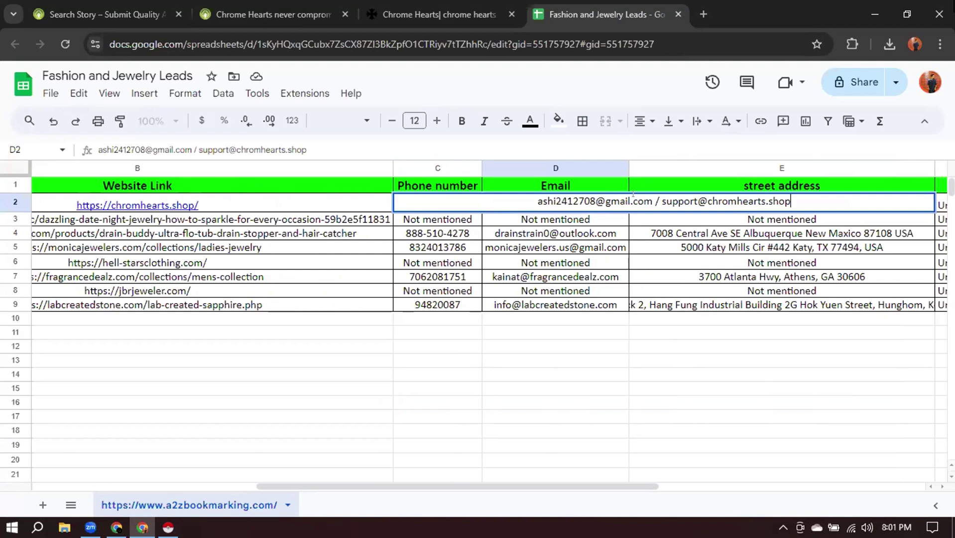
left_click(819, 429)
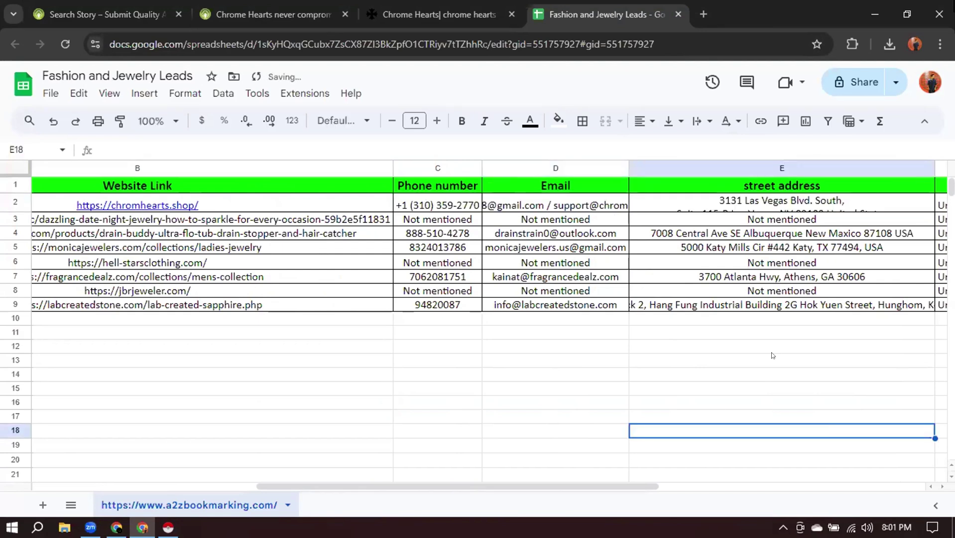
Fit the Email column's width to its contents so both Chrome Hearts emails can be read.
double_click(627, 164)
left_click(665, 208)
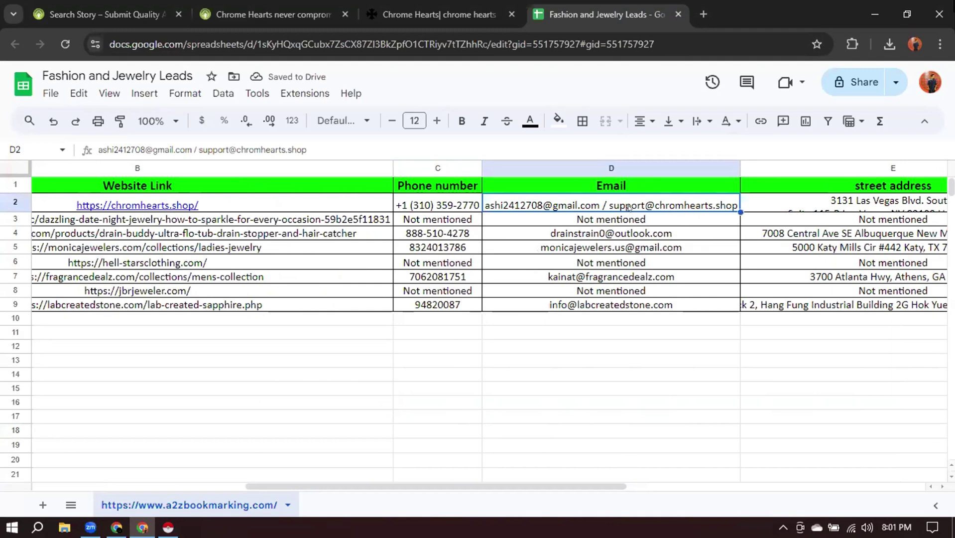
left_click(885, 407)
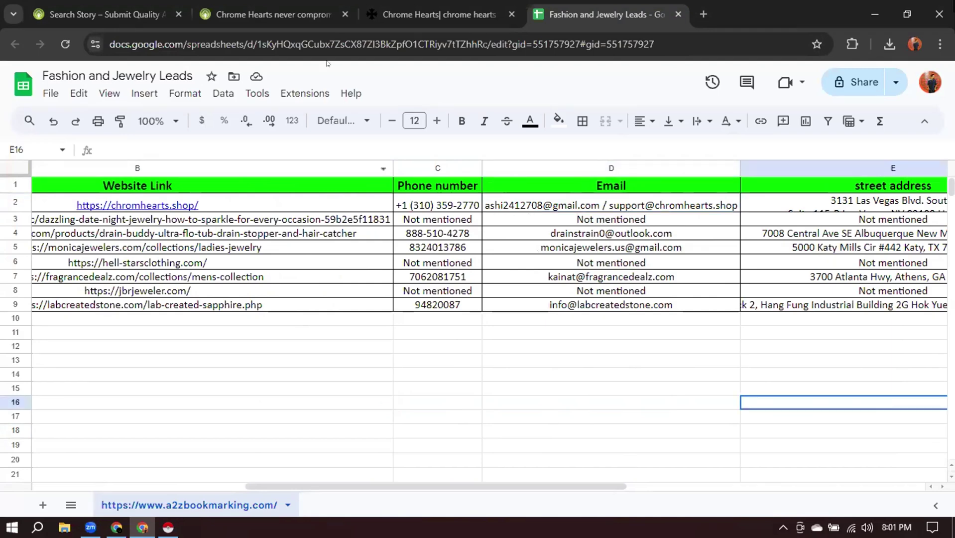
Open the Contact us page of the Chrome Hearts site and extract its emails with the Email Extractor extension.
left_click(417, 4)
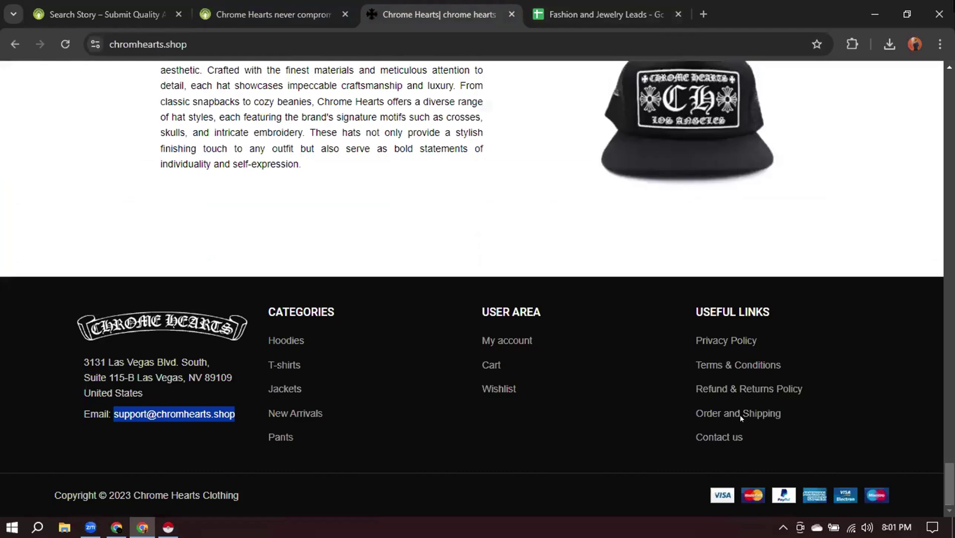
left_click(565, 419)
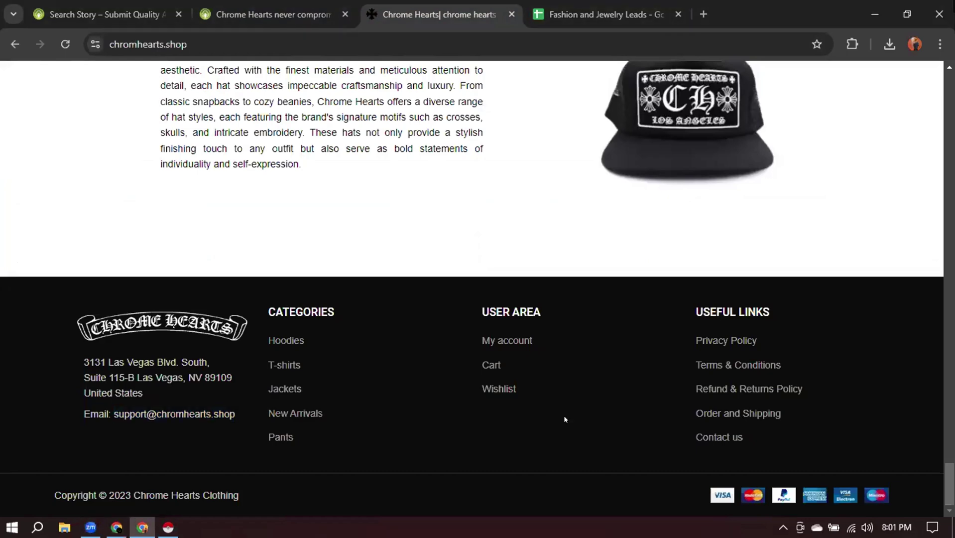
scroll(564, 419, "up", 1)
scroll(393, 449, "down", 1)
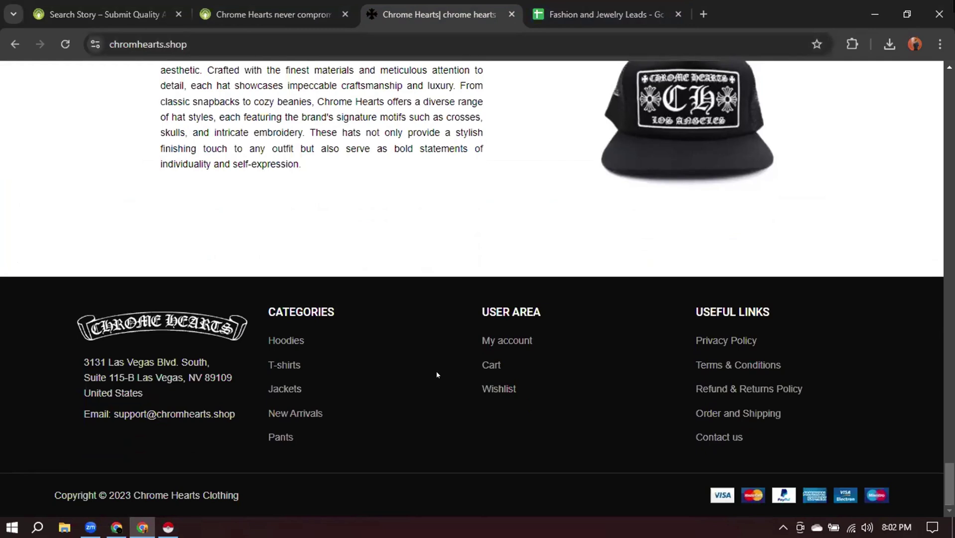
left_click(721, 438)
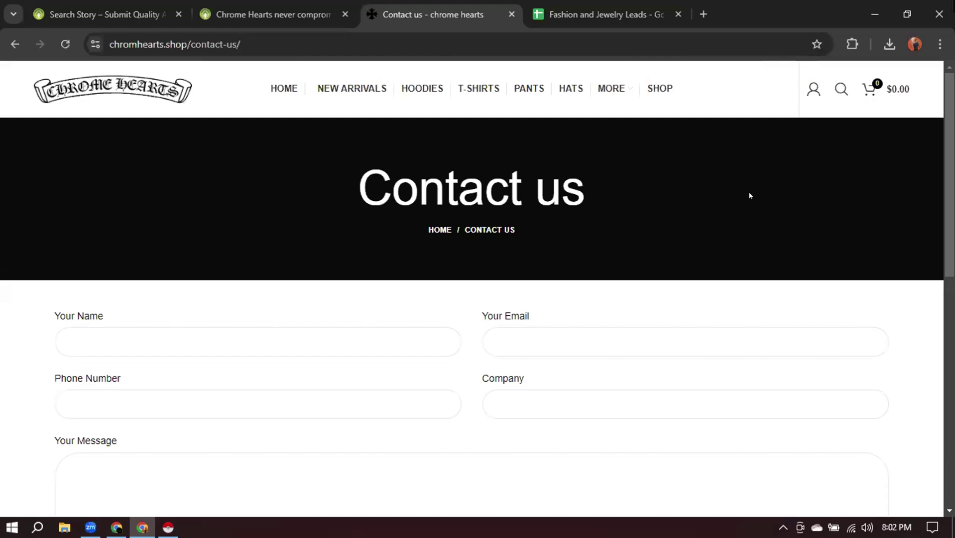
left_click(855, 40)
left_click(706, 185)
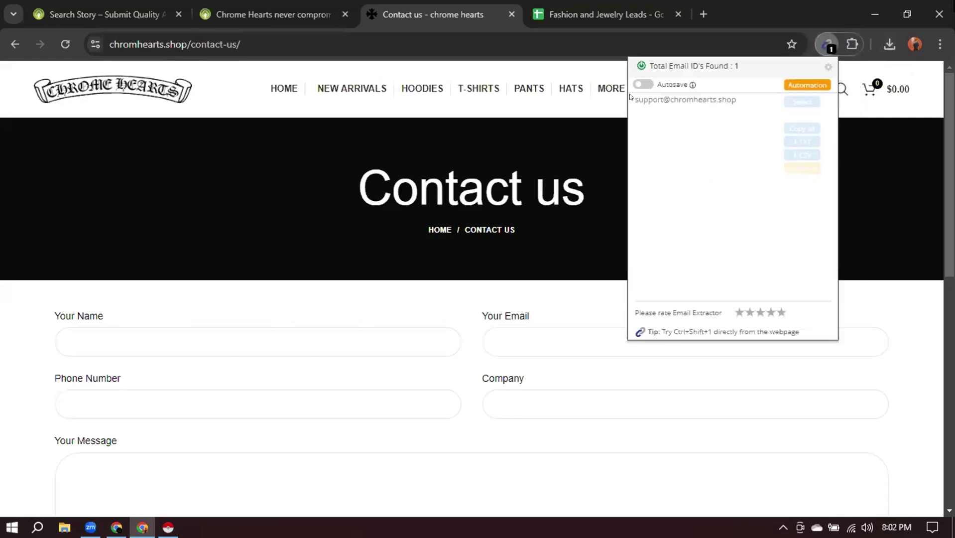
left_click_drag(630, 96, 733, 98)
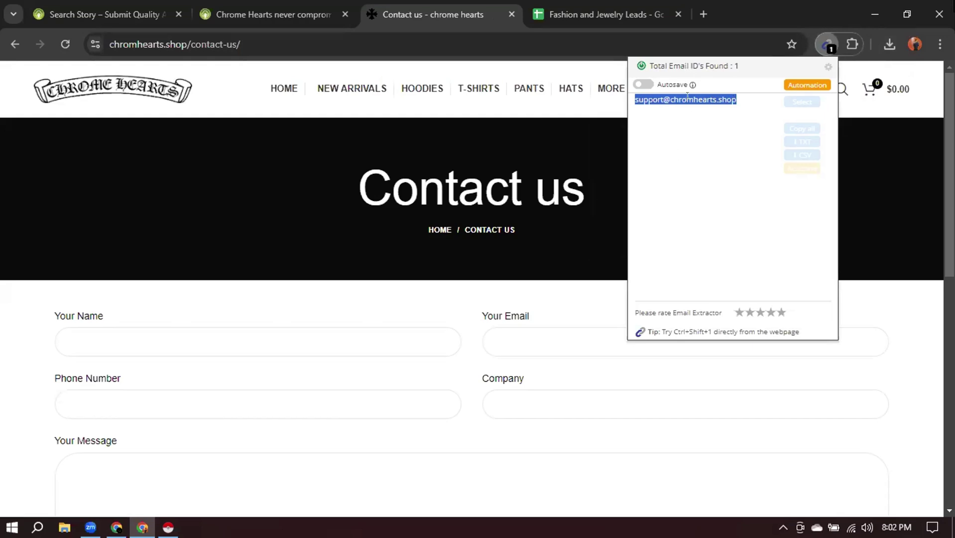
Compare the extracted email with the one in the Contact us page's footer, running Email Extractor once more.
scroll(517, 226, "down", 8)
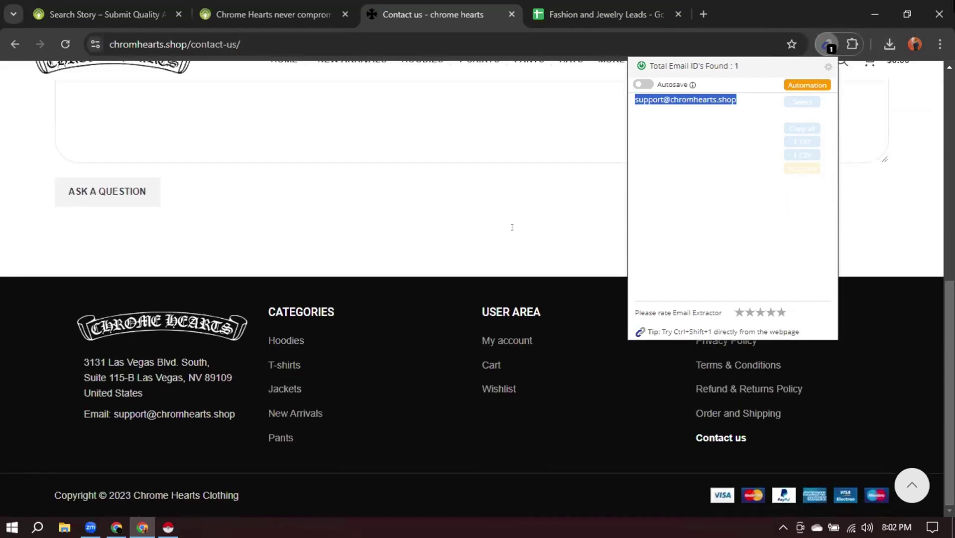
left_click(108, 408)
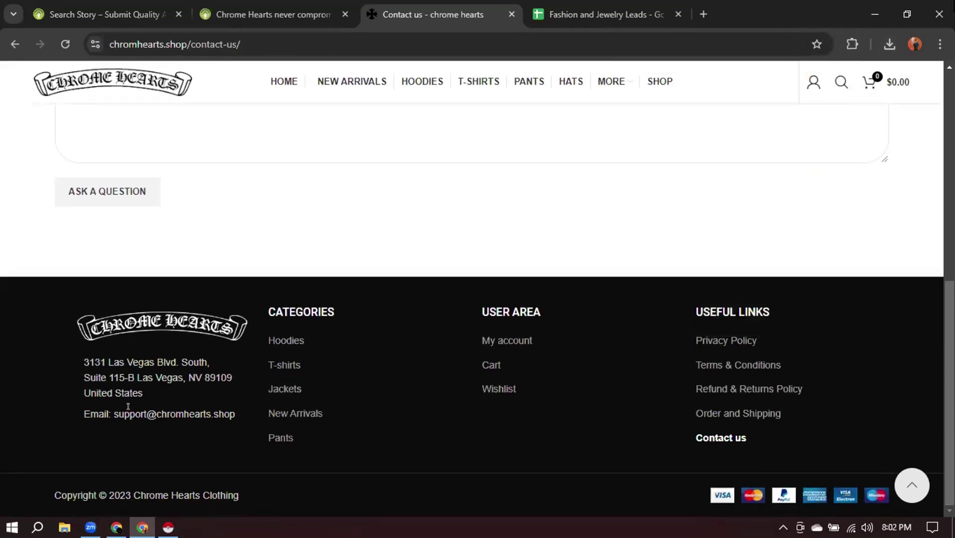
left_click(852, 45)
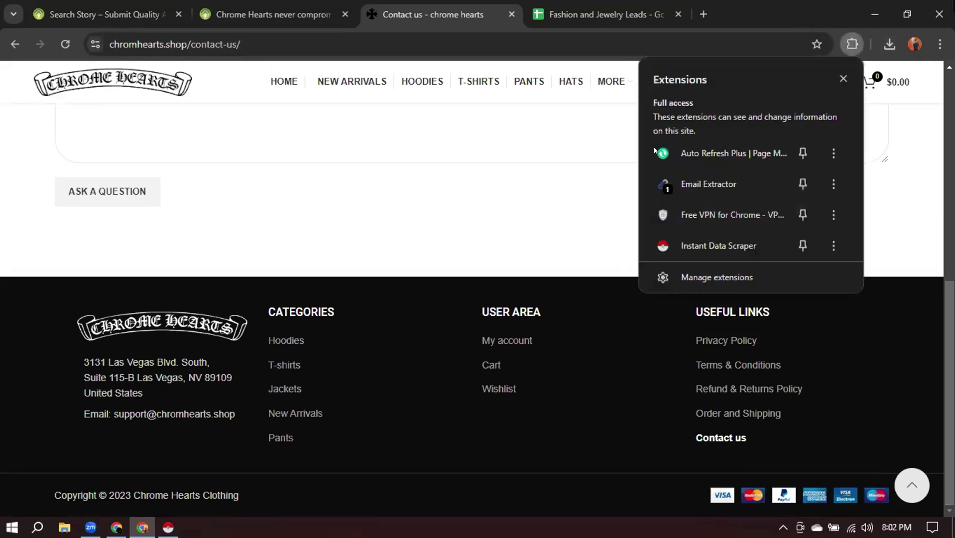
left_click(667, 186)
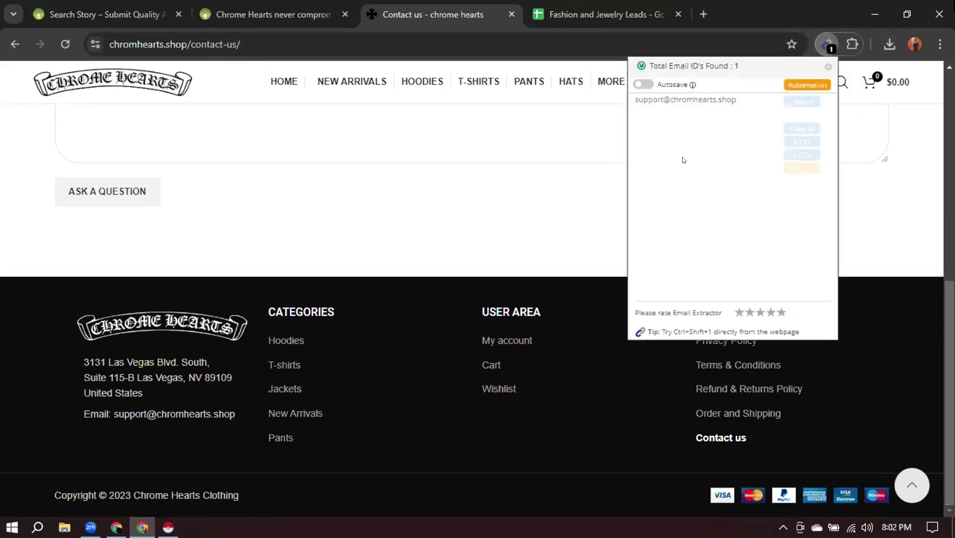
left_click(782, 4)
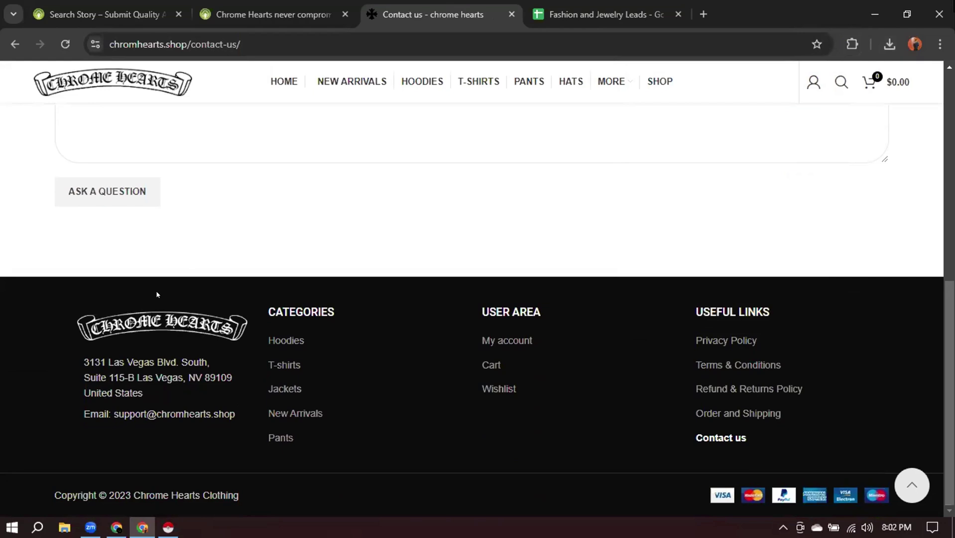
Check the Chrome Hearts phone number in the leads sheet against its a2zbookmarking listing.
left_click(274, 14)
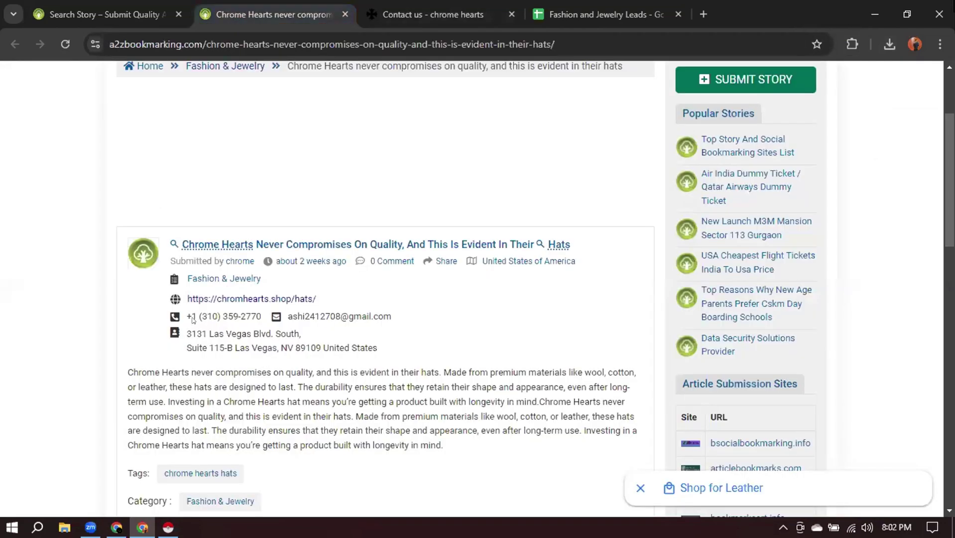
left_click(603, 14)
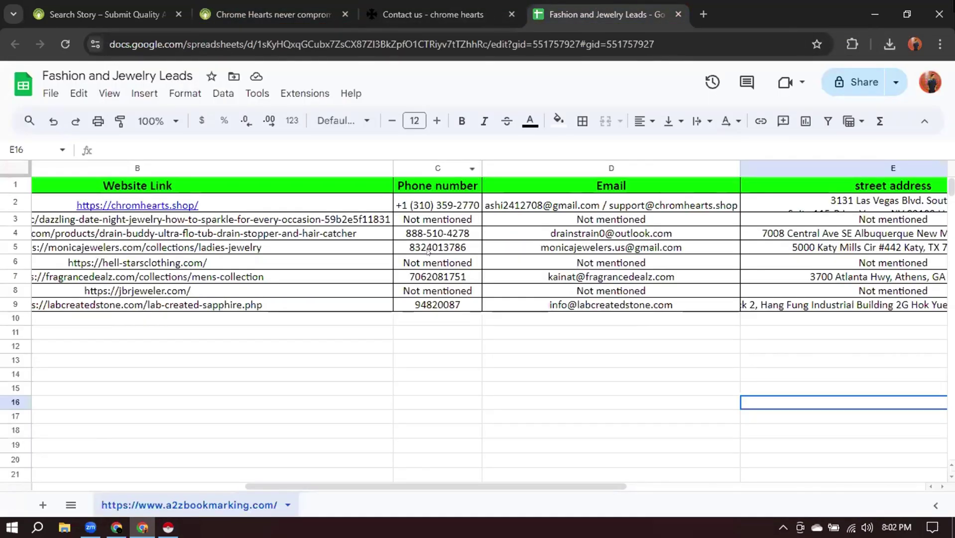
left_click(418, 206)
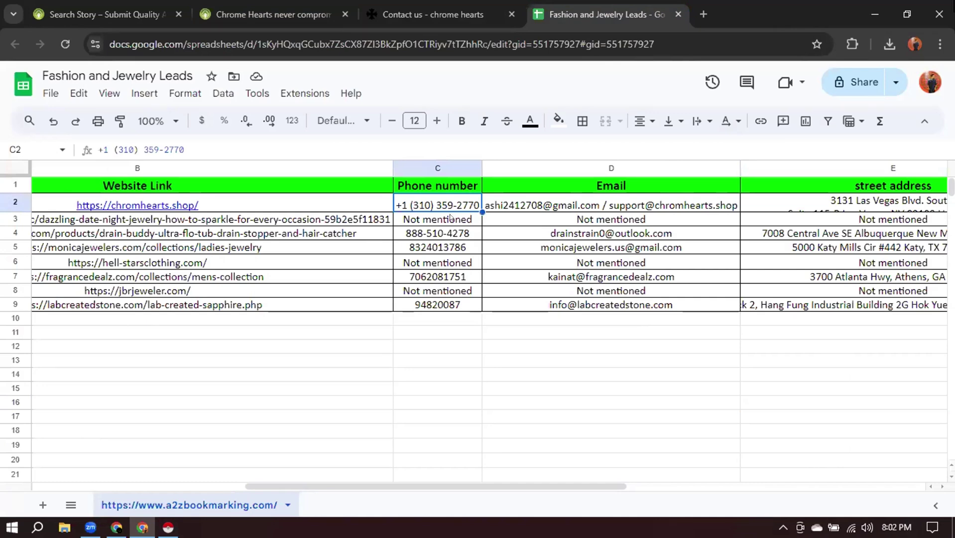
Put the Chrome Hearts street address on a single line and remove "United States" from its end.
double_click(875, 205)
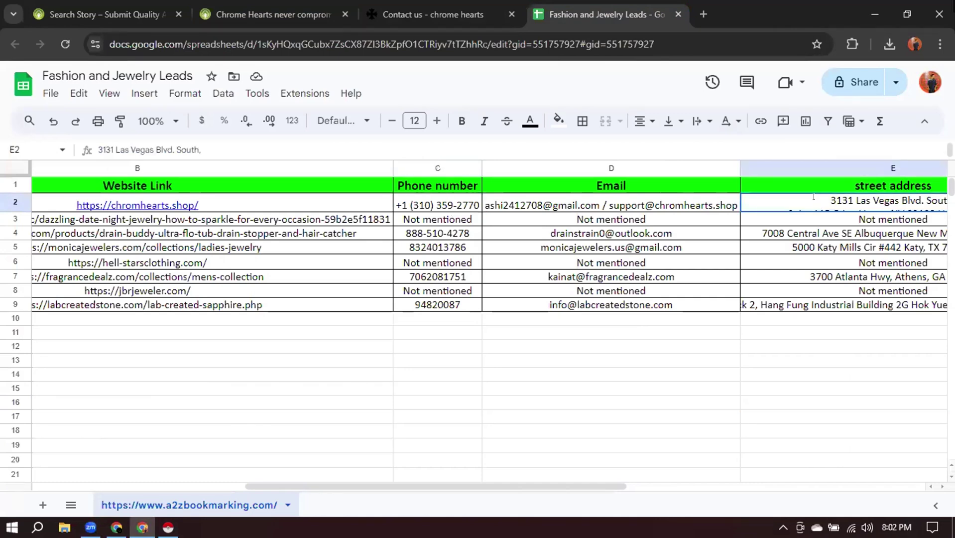
left_click(689, 214)
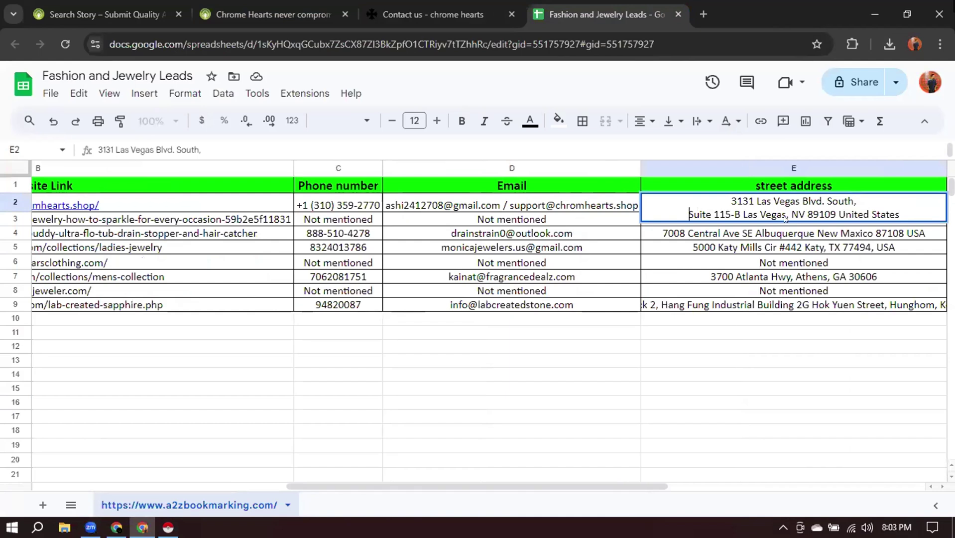
key("BackSpace")
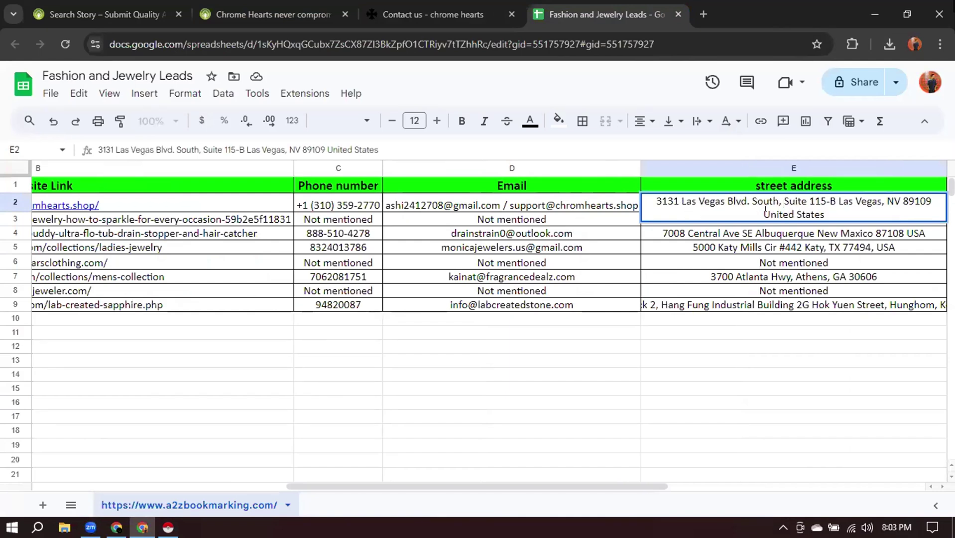
left_click_drag(763, 215, 855, 208)
key("BackSpace")
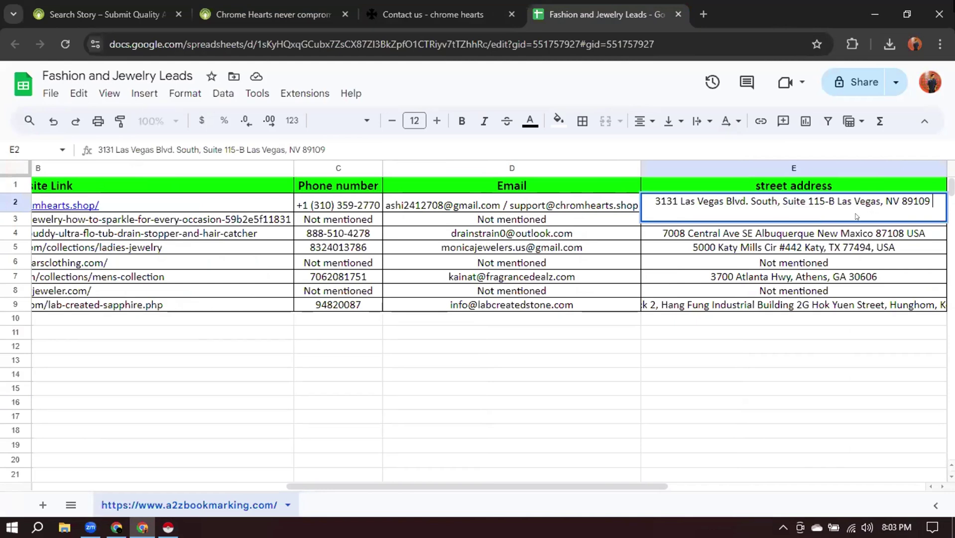
key("Return")
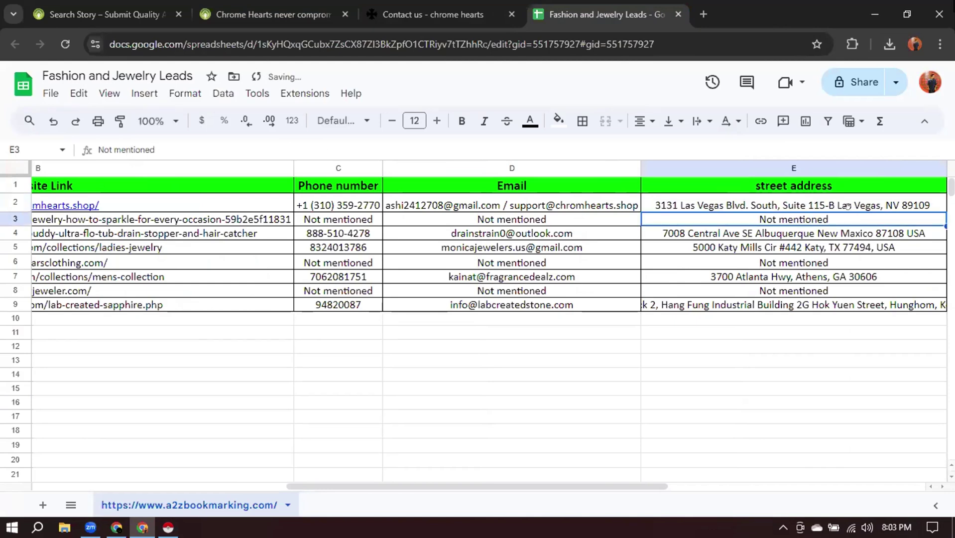
left_click(796, 374)
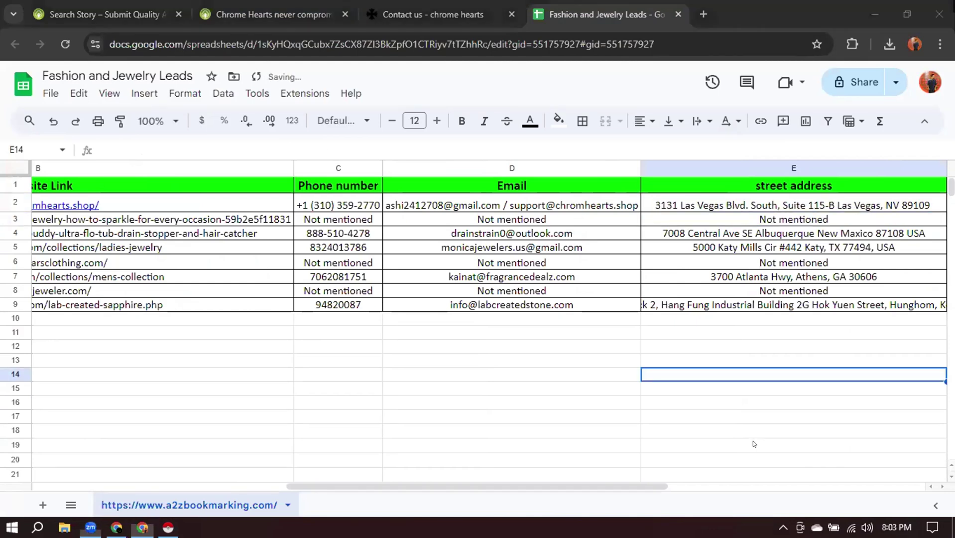
Select the Dazzling Date Night Jewelry lead in the sheet, and close the Chrome Hearts listing and Contact us pages.
left_click_drag(414, 486, 160, 487)
left_click(161, 374)
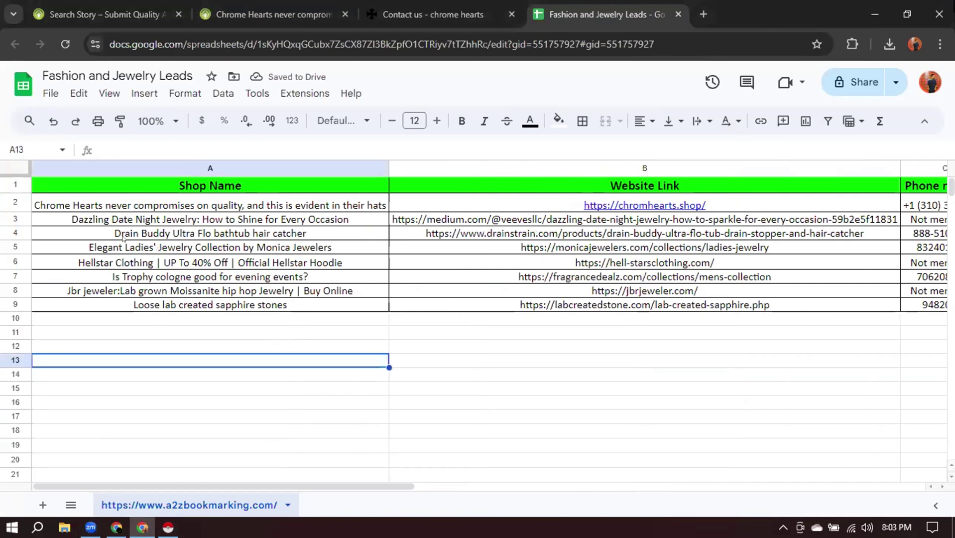
left_click(124, 219)
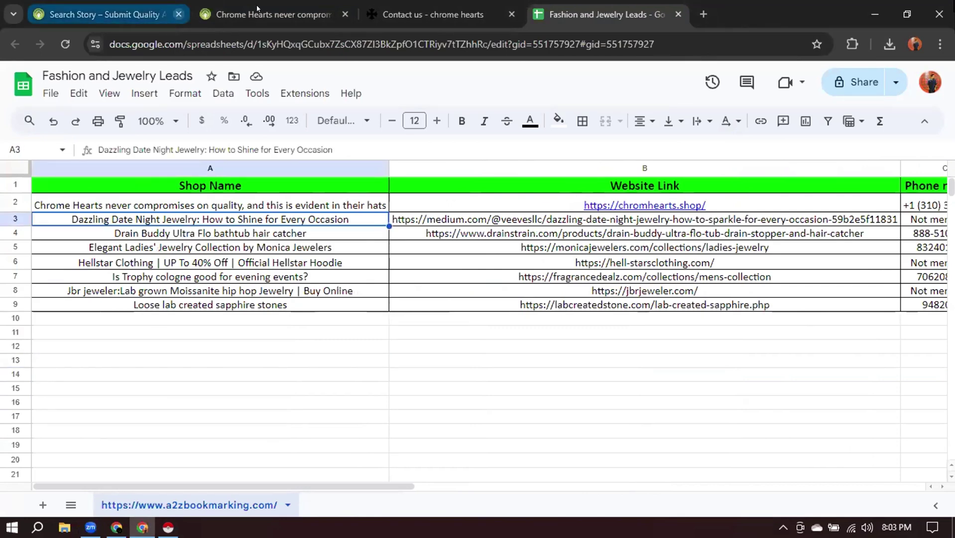
left_click(273, 14)
scroll(309, 287, "down", 3)
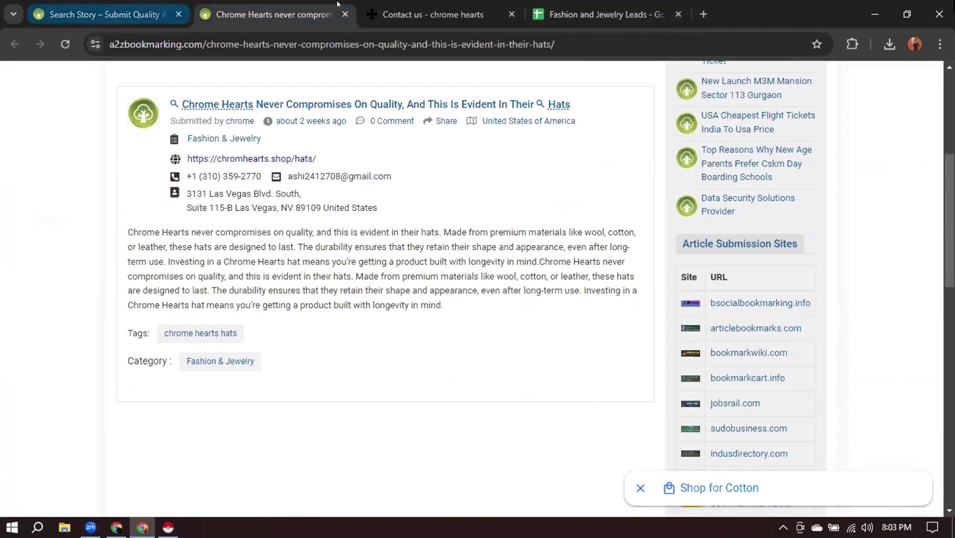
left_click(346, 13)
left_click(345, 14)
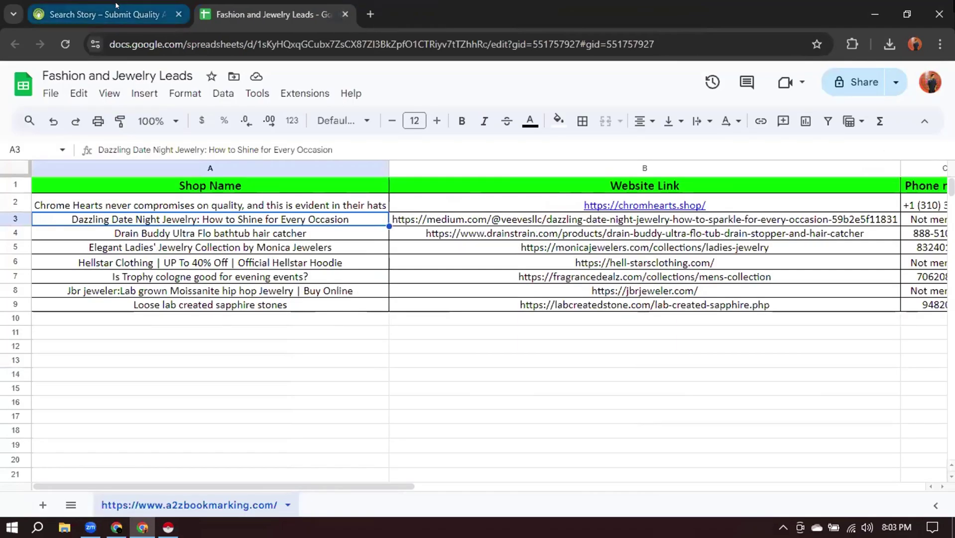
Open the Dazzling Date Night Jewelry listing from the a2zbookmarking search results.
left_click(105, 14)
scroll(348, 283, "down", 1)
scroll(347, 284, "down", 2)
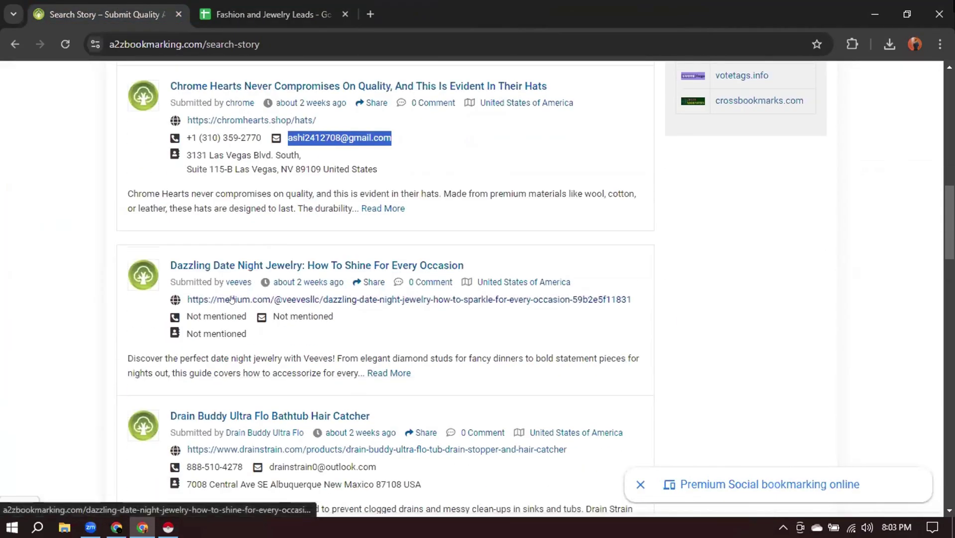
left_click(218, 262)
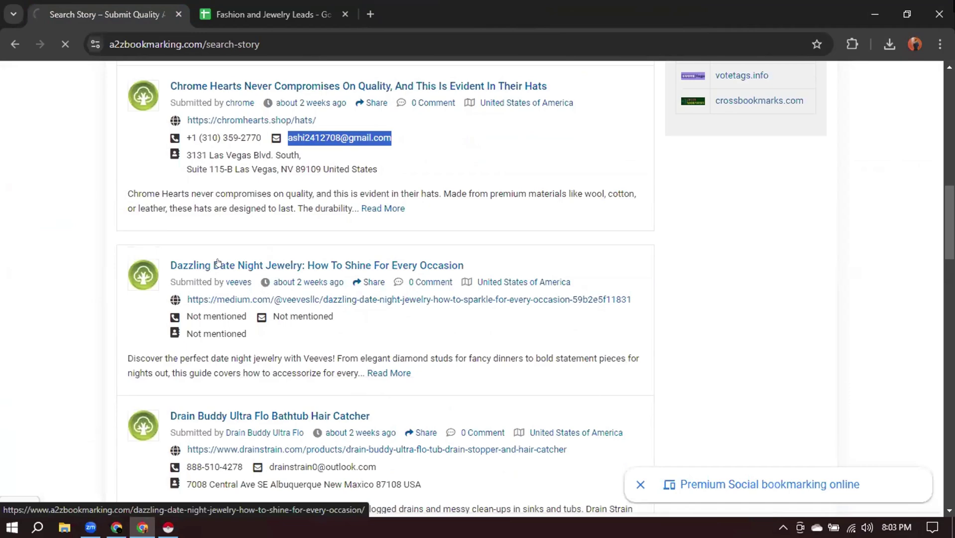
Open the listing's Medium article link in a new tab and dismiss the membership and Google sign-in prompts.
scroll(63, 296, "down", 3)
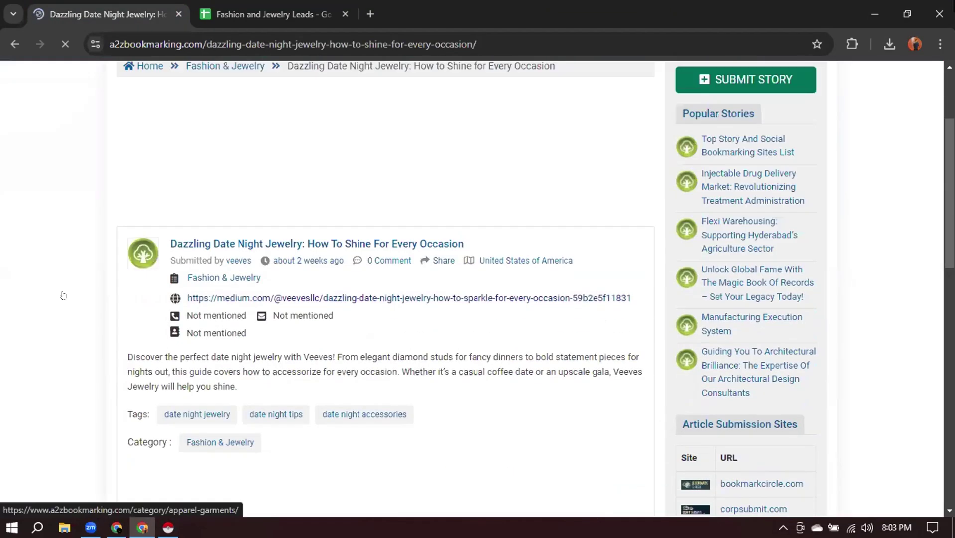
right_click(251, 298)
left_click(285, 309)
key("ctrl+Tab")
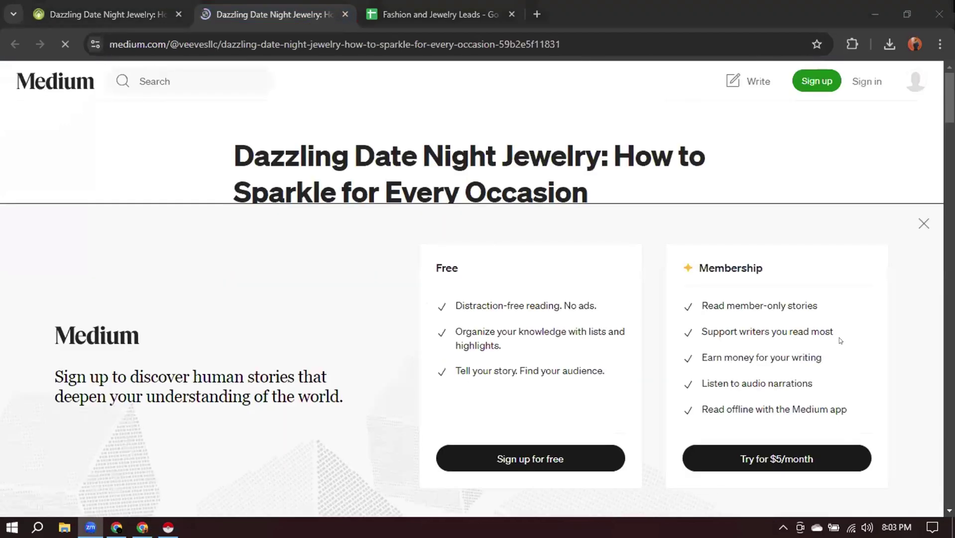
left_click(920, 221)
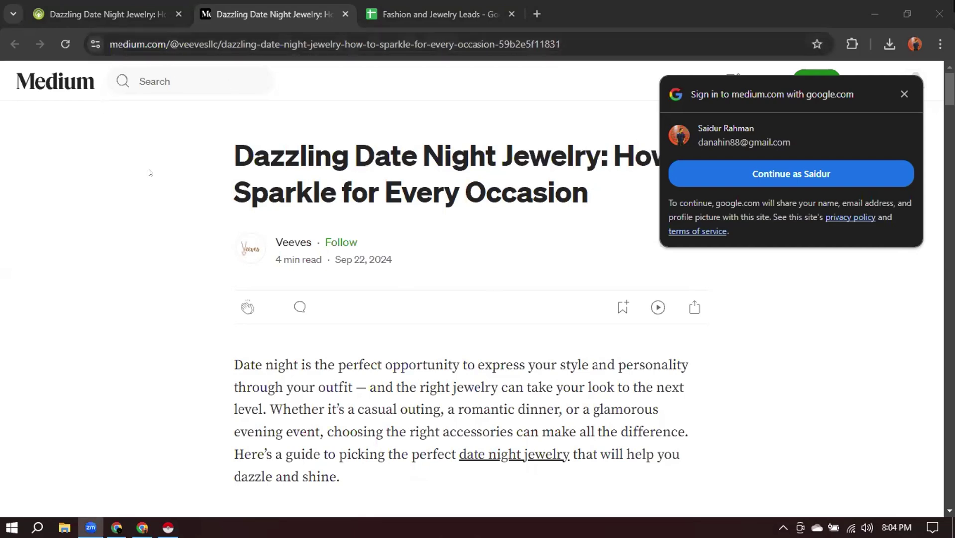
left_click(903, 94)
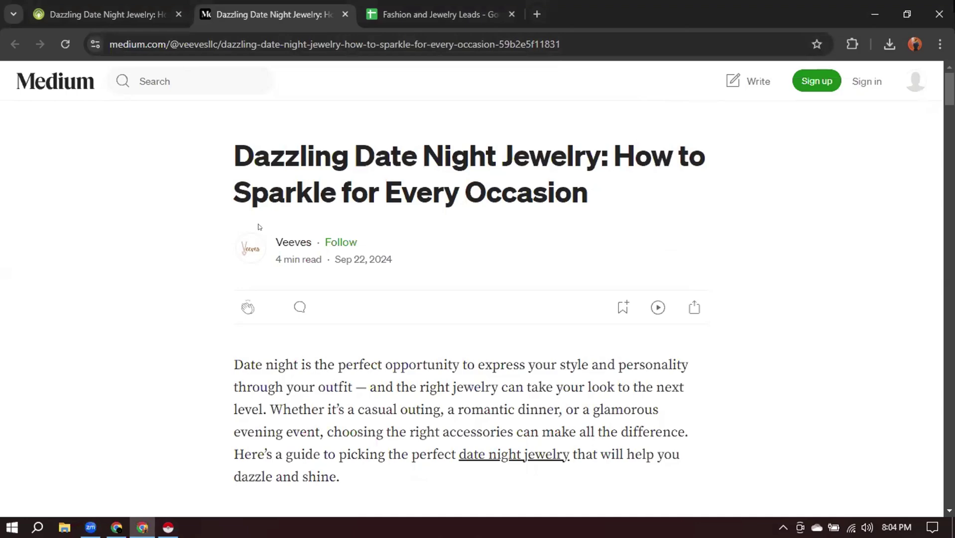
Look through the whole Medium article for the shop's website and contact details.
scroll(339, 227, "down", 4)
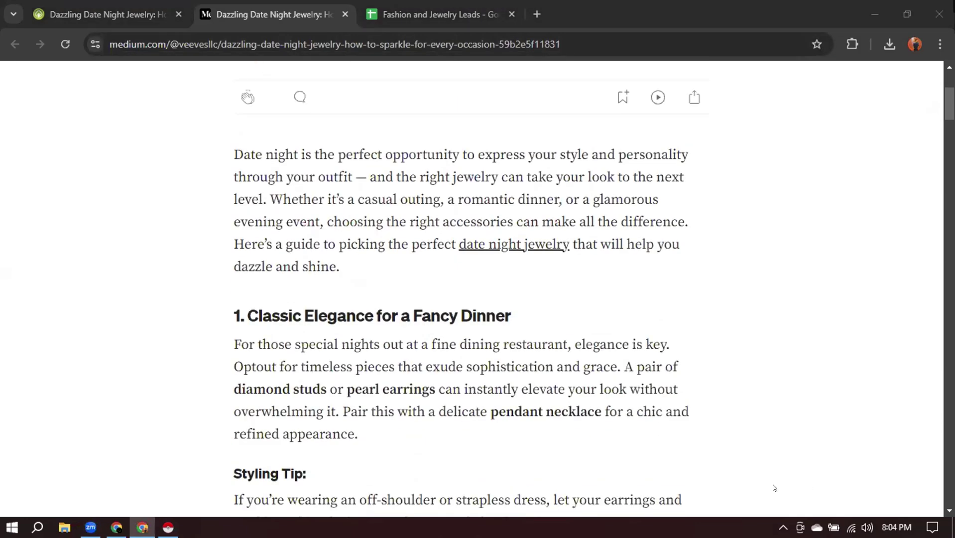
scroll(683, 239, "down", 5)
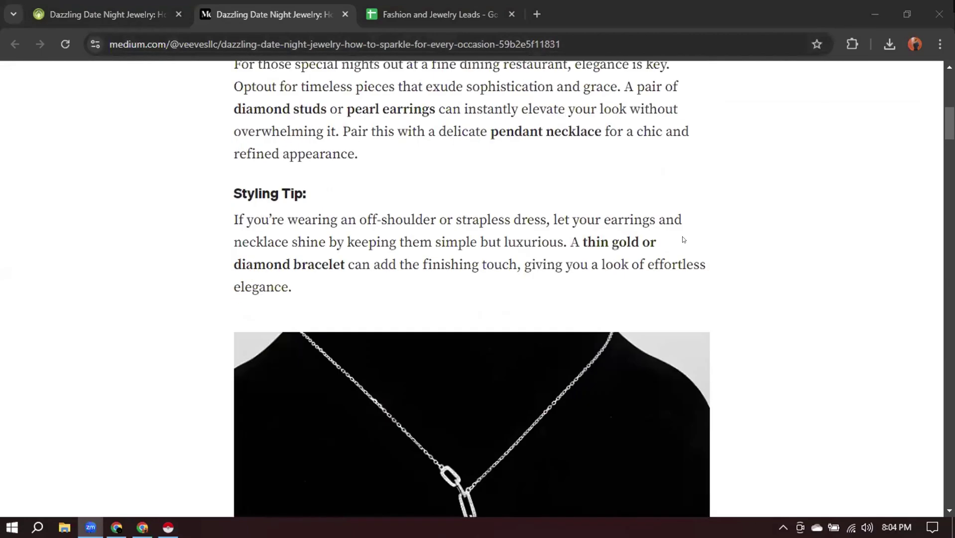
scroll(683, 240, "down", 20)
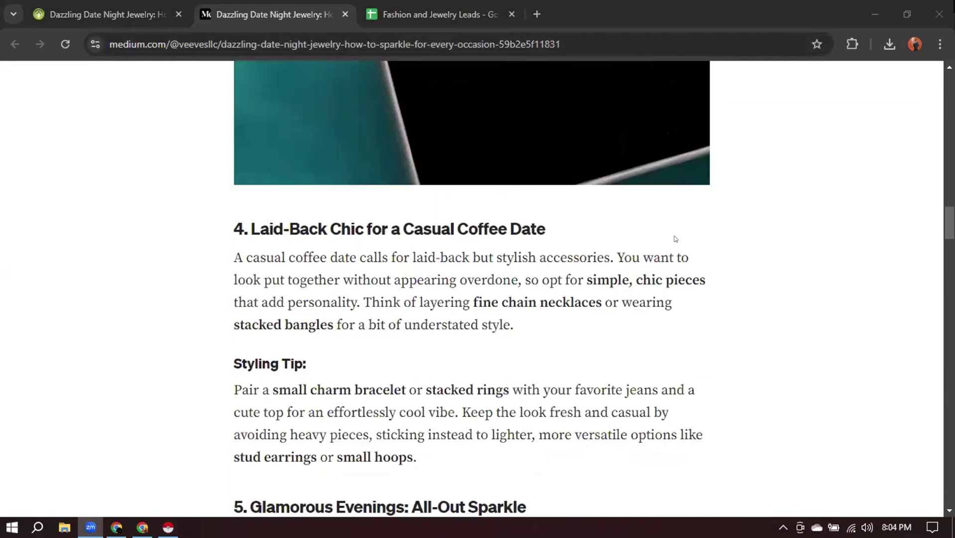
scroll(675, 239, "down", 20)
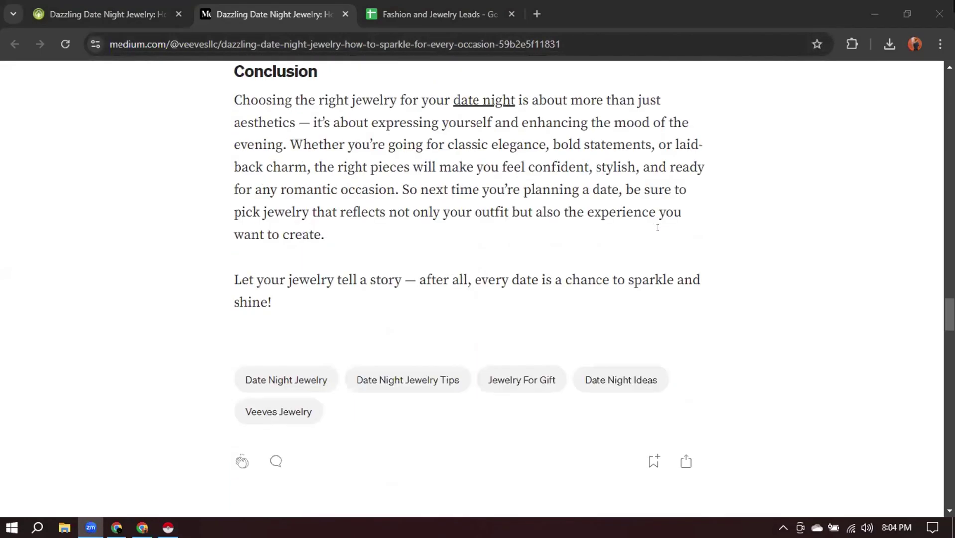
scroll(657, 227, "down", 10)
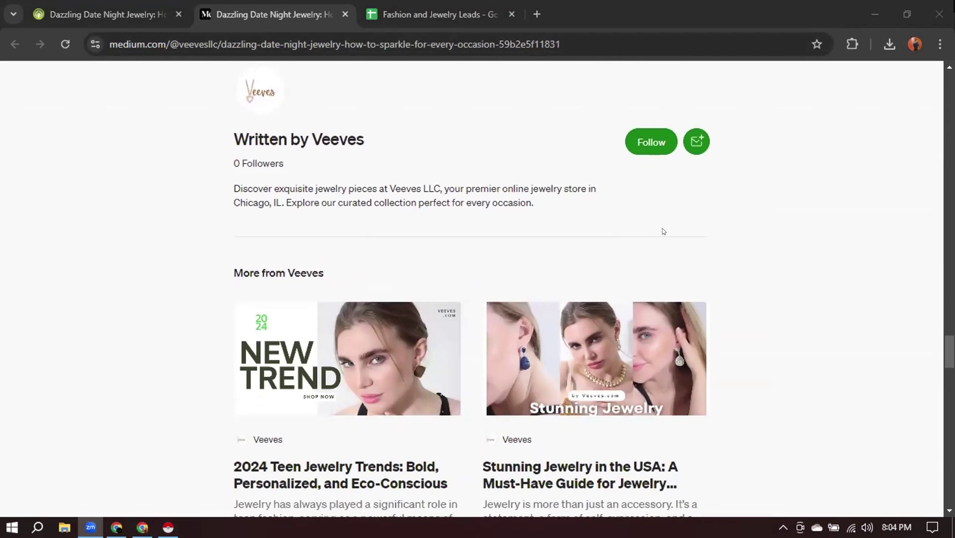
scroll(662, 234, "down", 12)
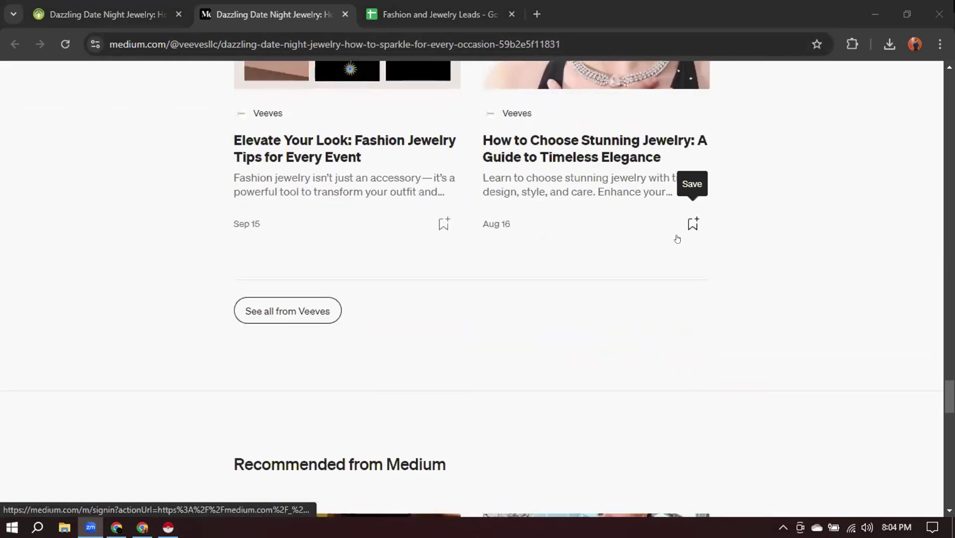
scroll(663, 234, "down", 20)
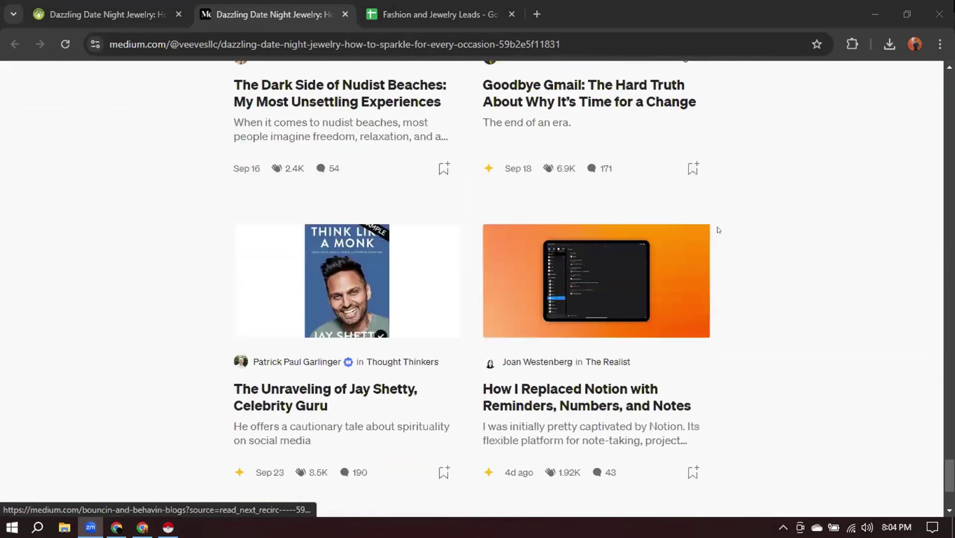
scroll(460, 206, "up", 15)
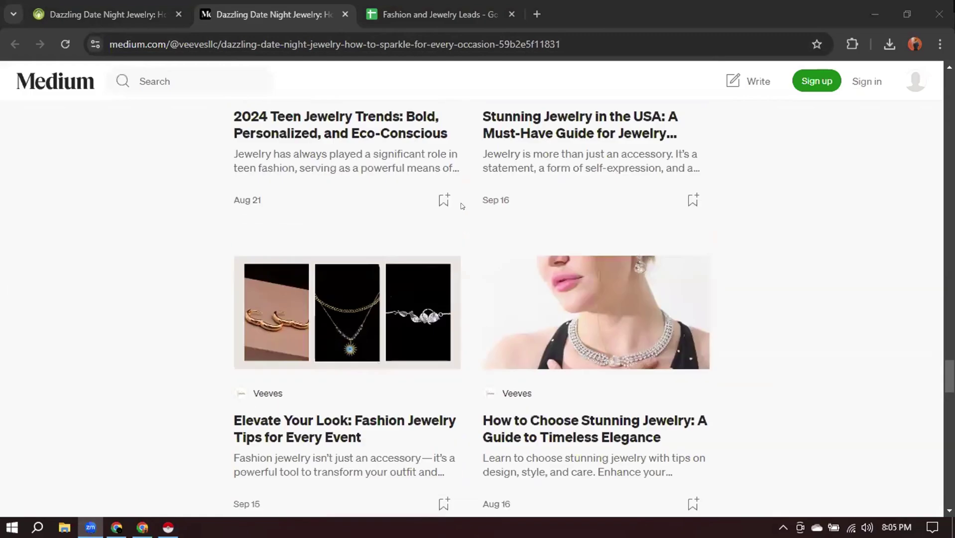
scroll(460, 206, "up", 20)
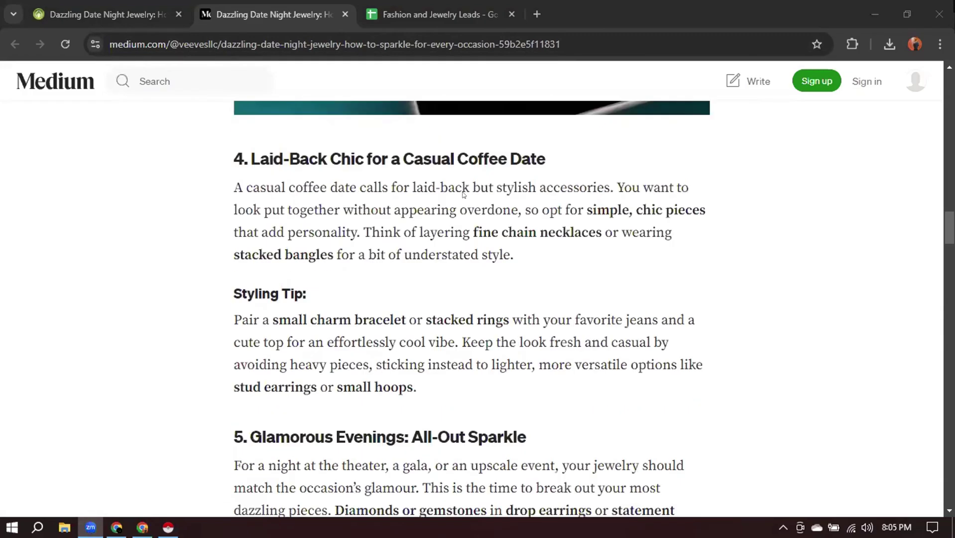
scroll(462, 194, "up", 20)
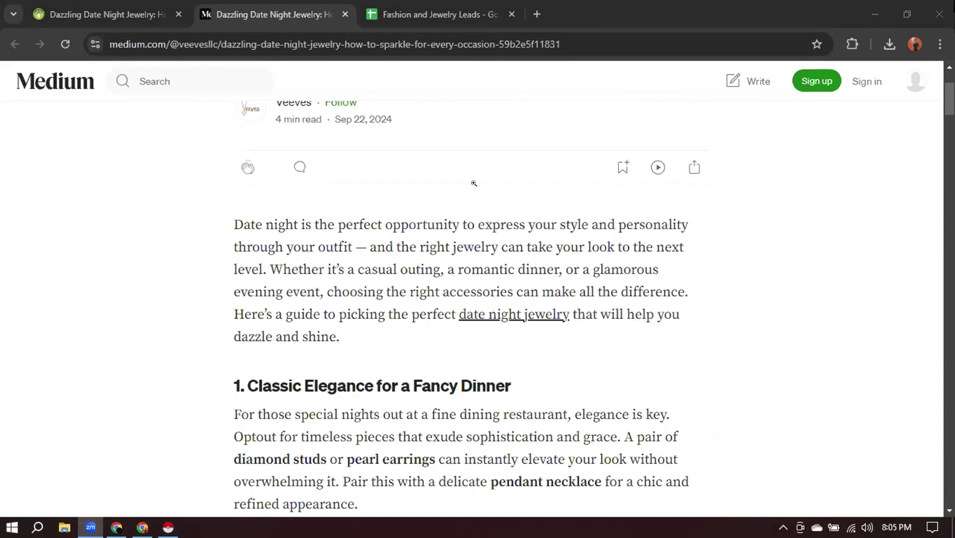
Open the Veeves store page from the article's "date night jewelry" link and check it against the article.
left_click(510, 315)
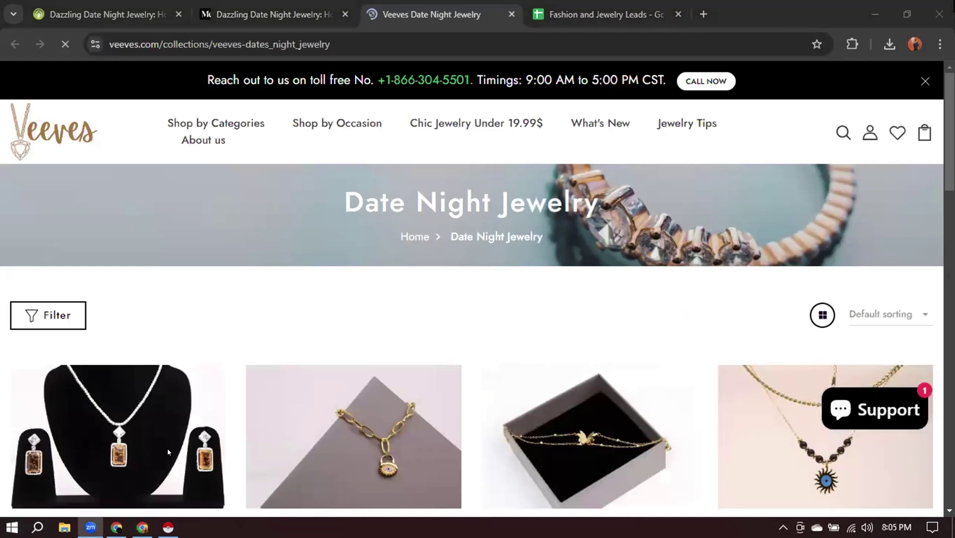
left_click(263, 15)
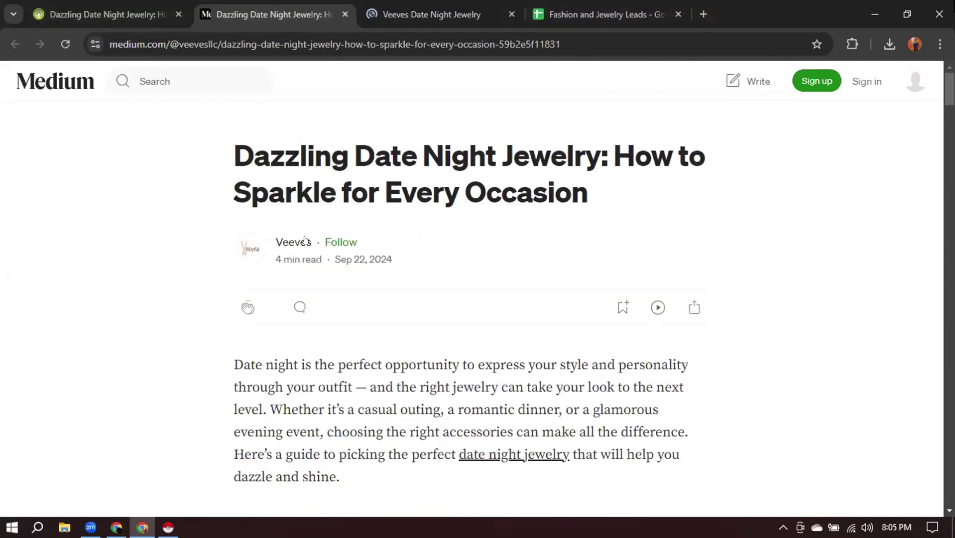
scroll(441, 227, "down", 1)
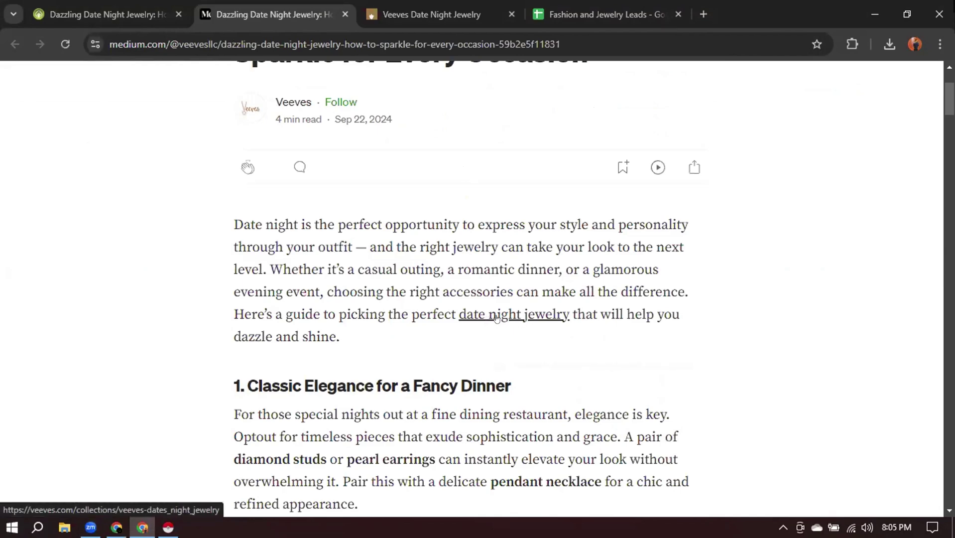
left_click(393, 3)
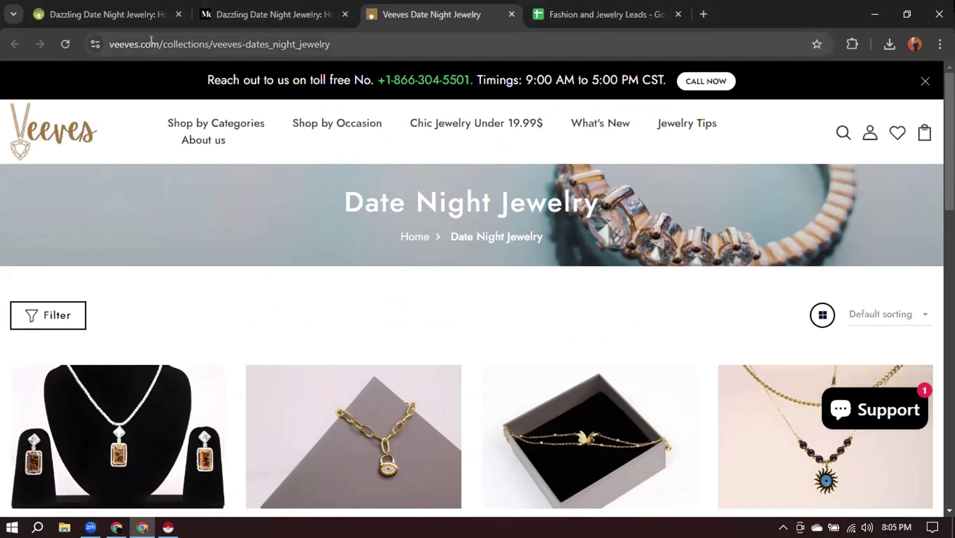
Load the veeves.com home page by removing the collection path from the address, and dismiss the newsletter offer.
left_click_drag(158, 40, 443, 40)
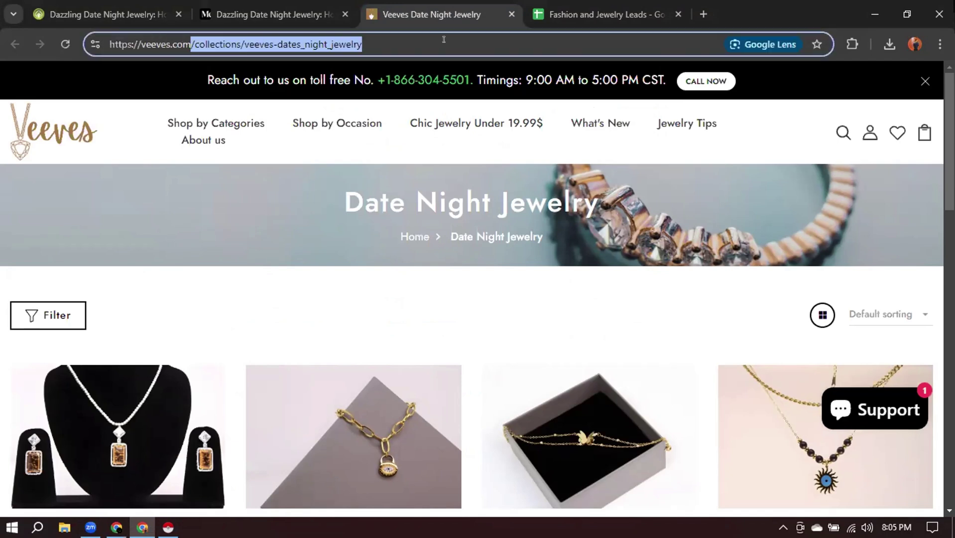
key("BackSpace")
key("Return")
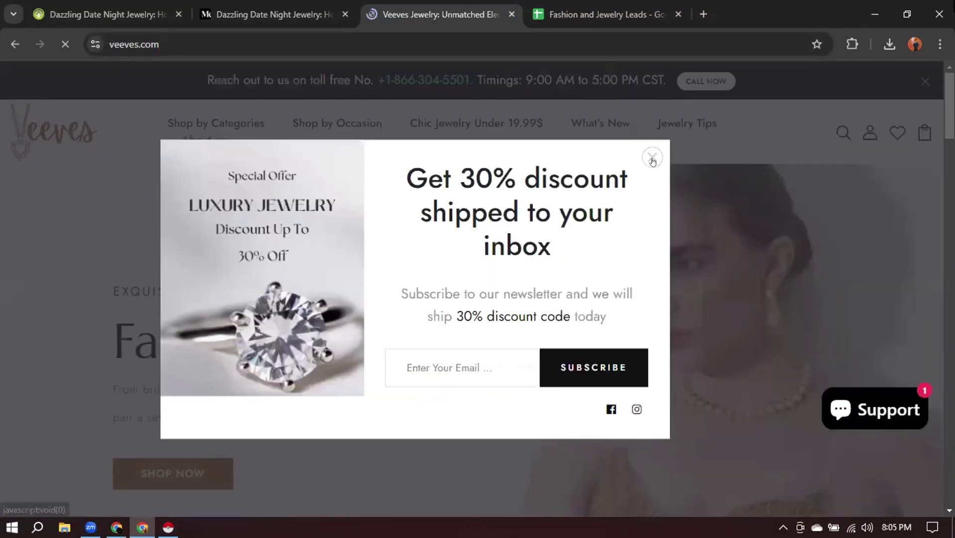
left_click(652, 157)
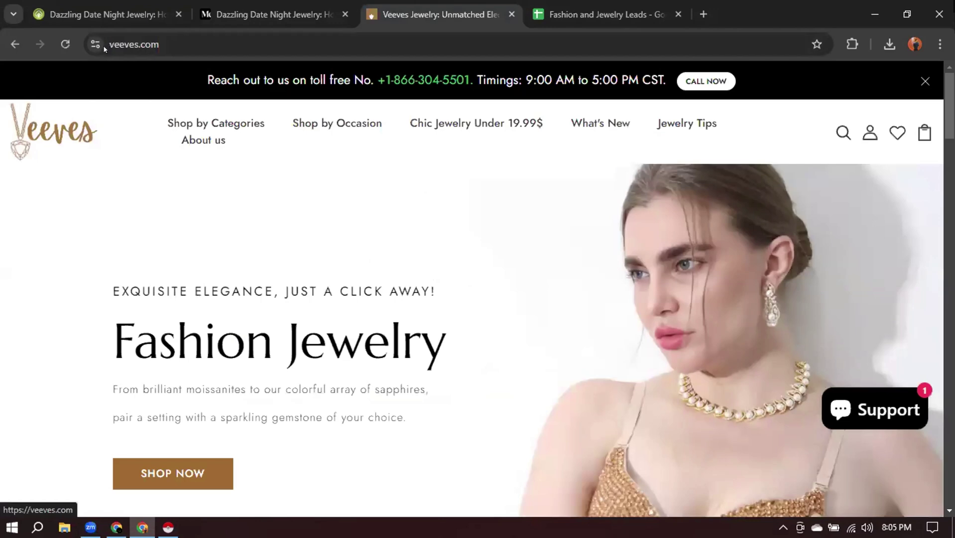
Replace the Dazzling Date Night Jewelry shop name in the leads sheet with "Veeves Jewelry".
left_click(602, 14)
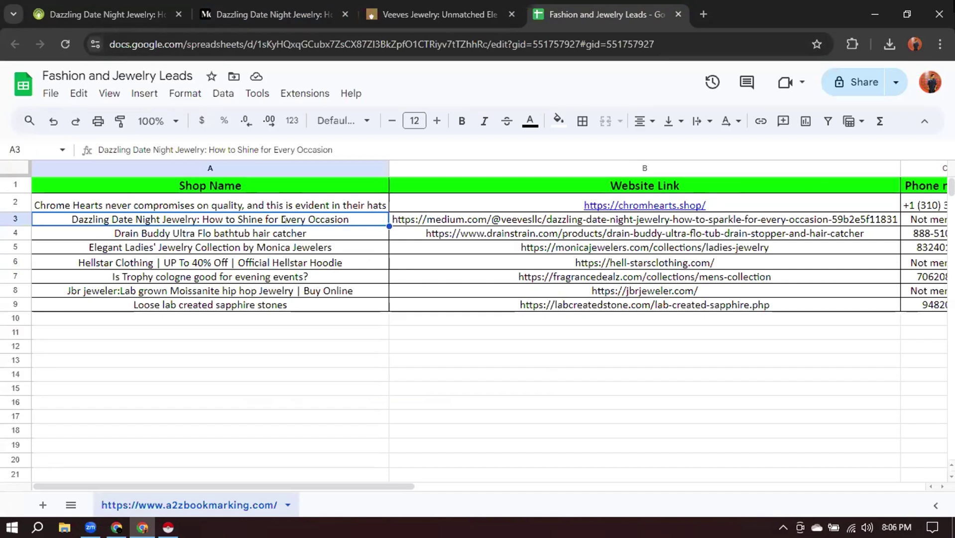
type("Veee")
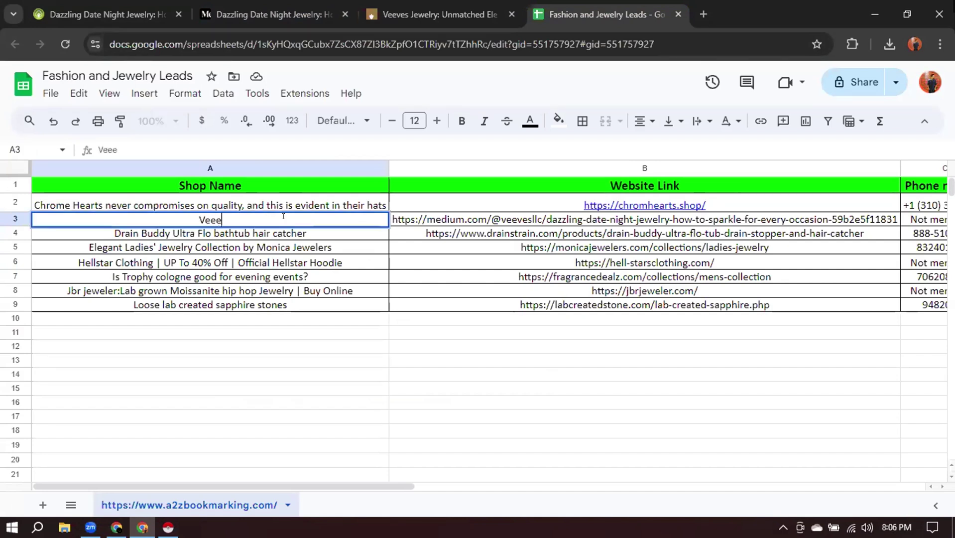
key("BackSpace")
type("ve")
key("ctrl+v")
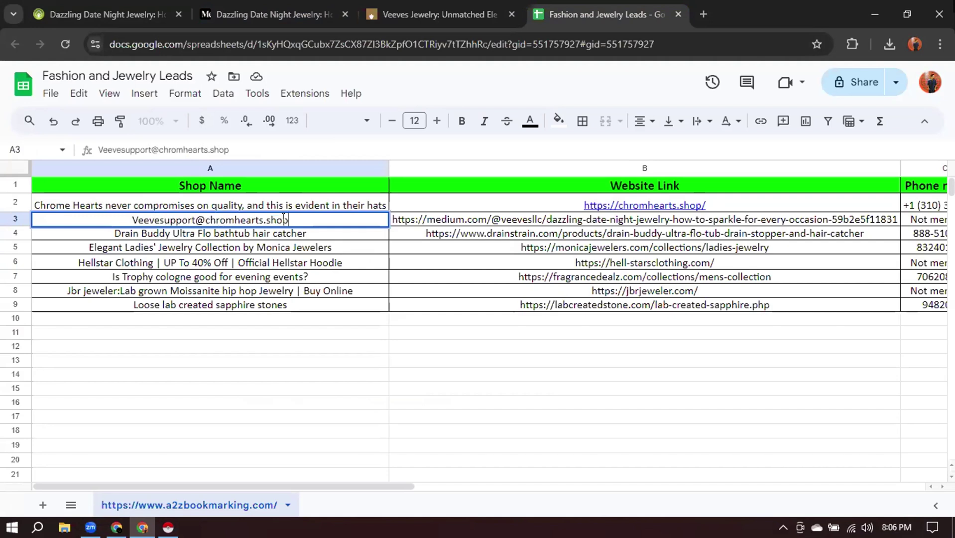
key("ctrl+z")
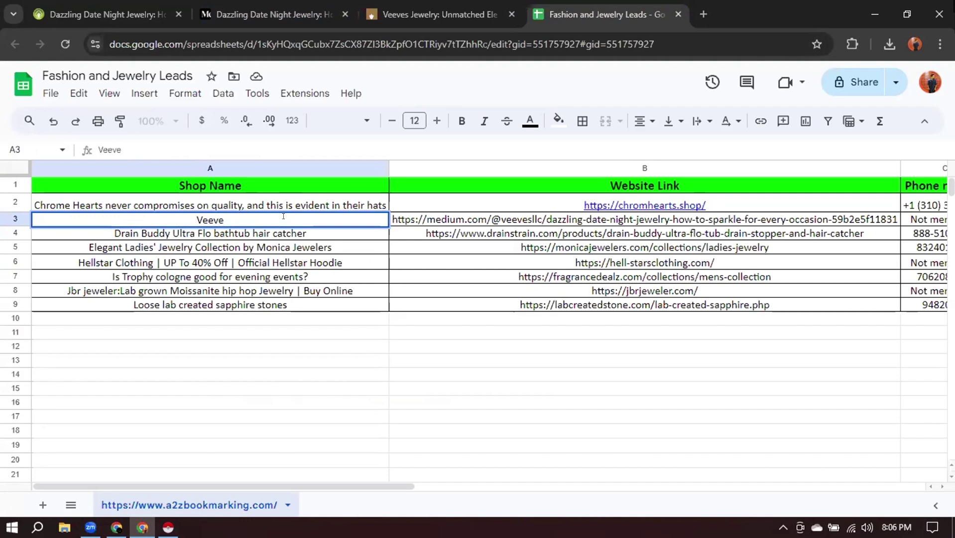
type("s Jewlwet")
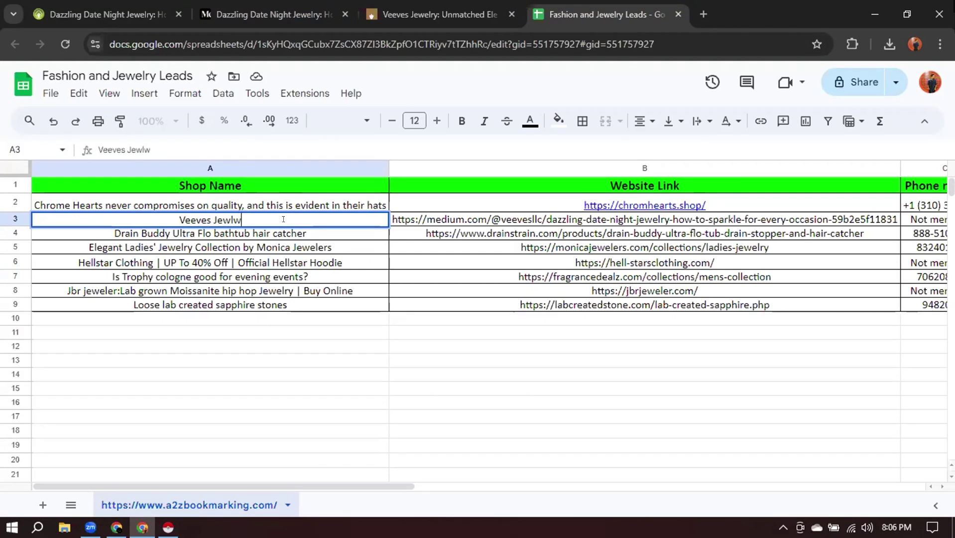
key("BackSpace")
key("BackSpace")
key("BackSpace")
key("BackSpace")
type("elry")
key("Return")
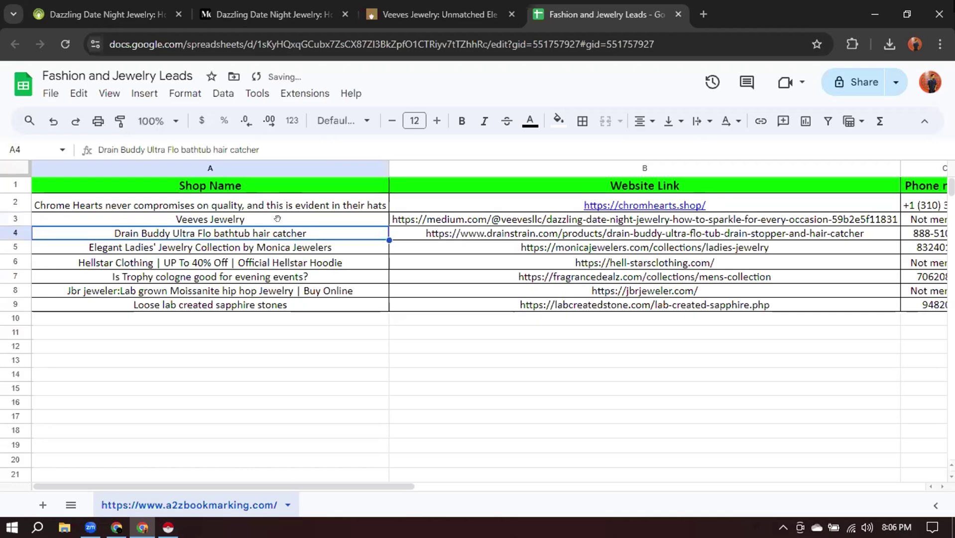
Compare the Veeves website with the titles of the Medium article and the a2zbookmarking listing.
left_click(432, 13)
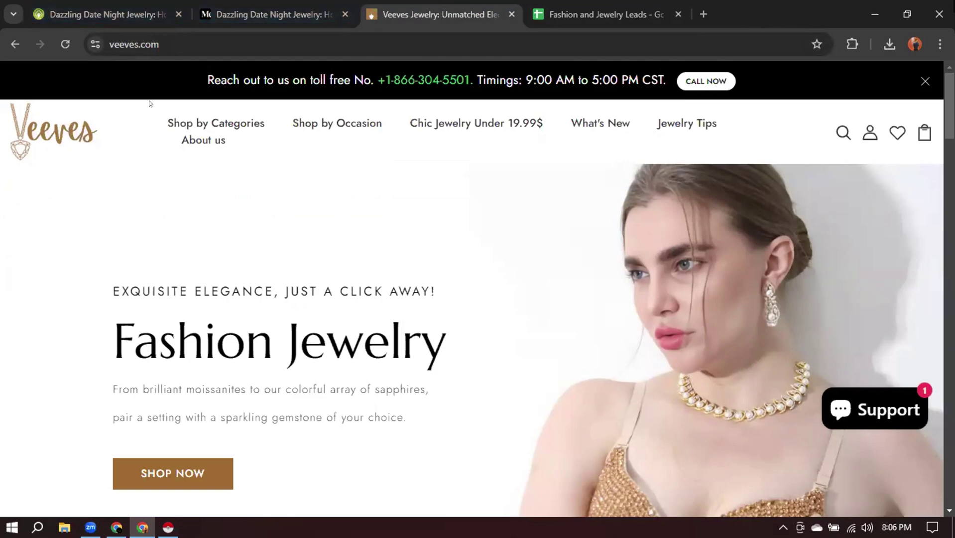
left_click(271, 13)
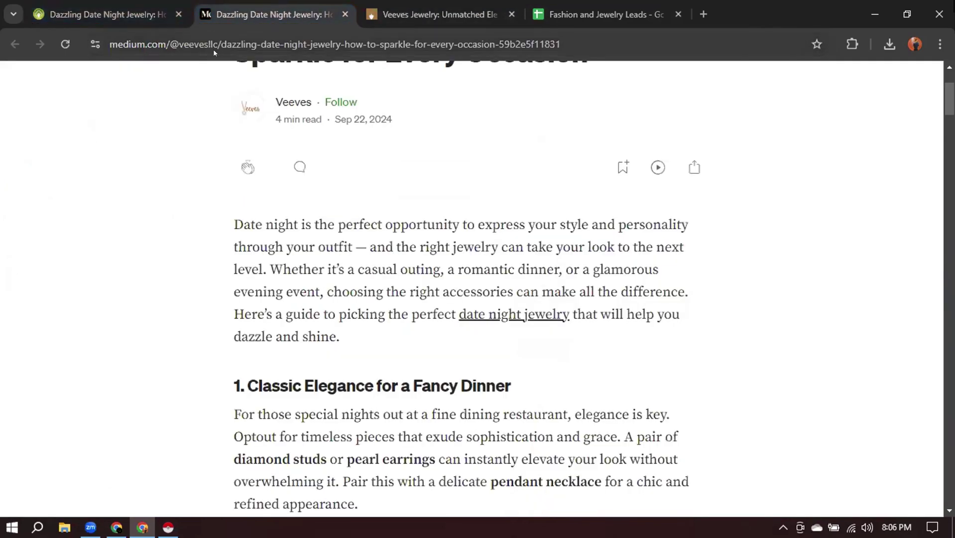
scroll(318, 140, "up", 3)
left_click_drag(243, 140, 225, 162)
left_click(610, 160)
left_click(355, 195)
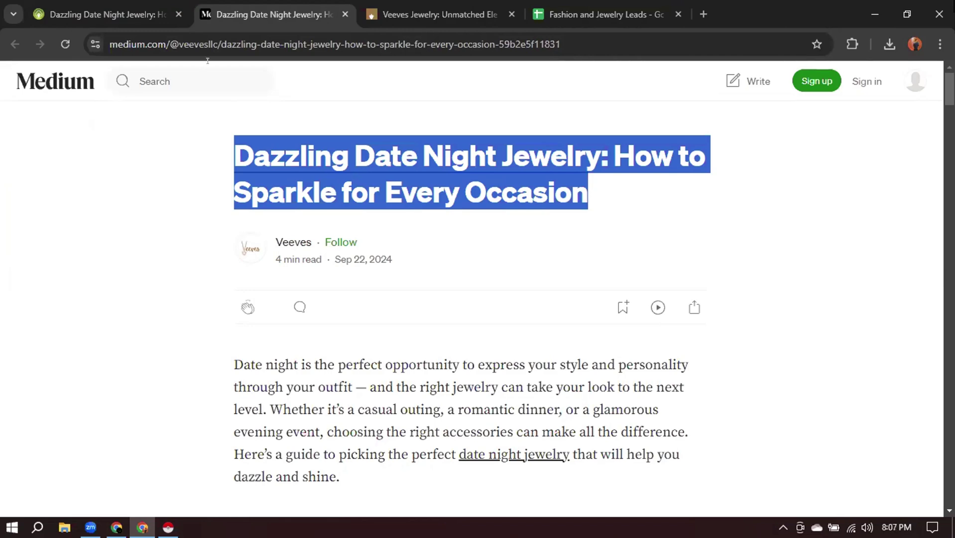
left_click(107, 14)
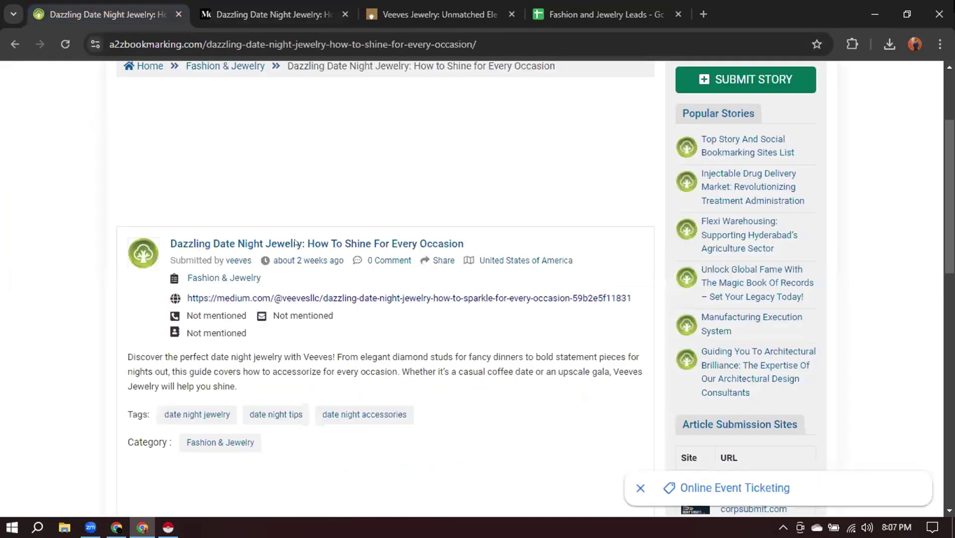
left_click_drag(301, 243, 409, 243)
left_click_drag(471, 239, 175, 232)
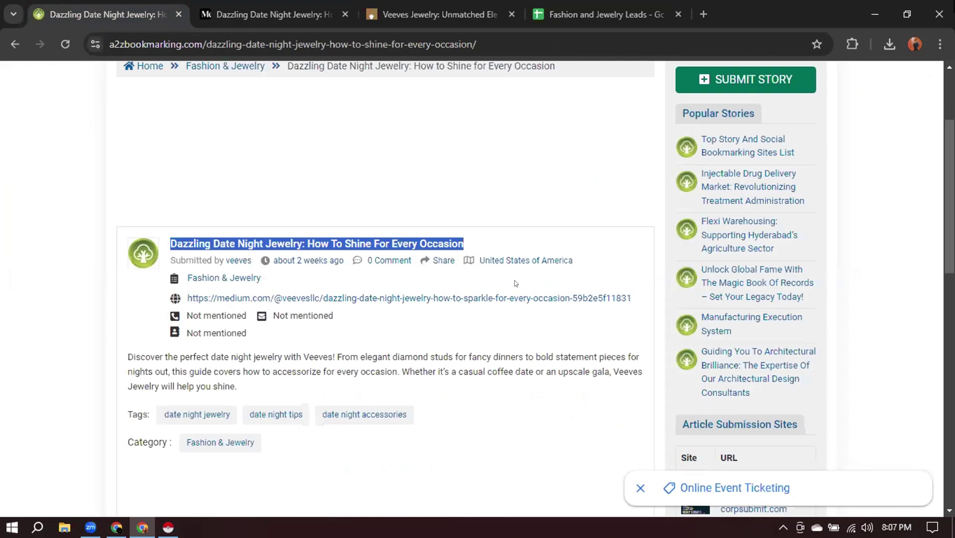
Run the Email Extractor extension on the Veeves home page to look for a contact email.
left_click(433, 14)
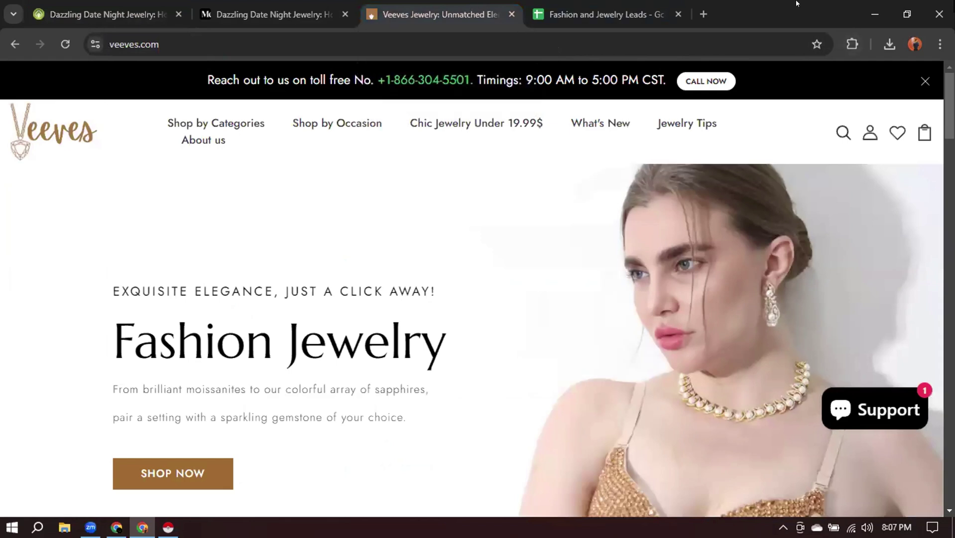
left_click(852, 45)
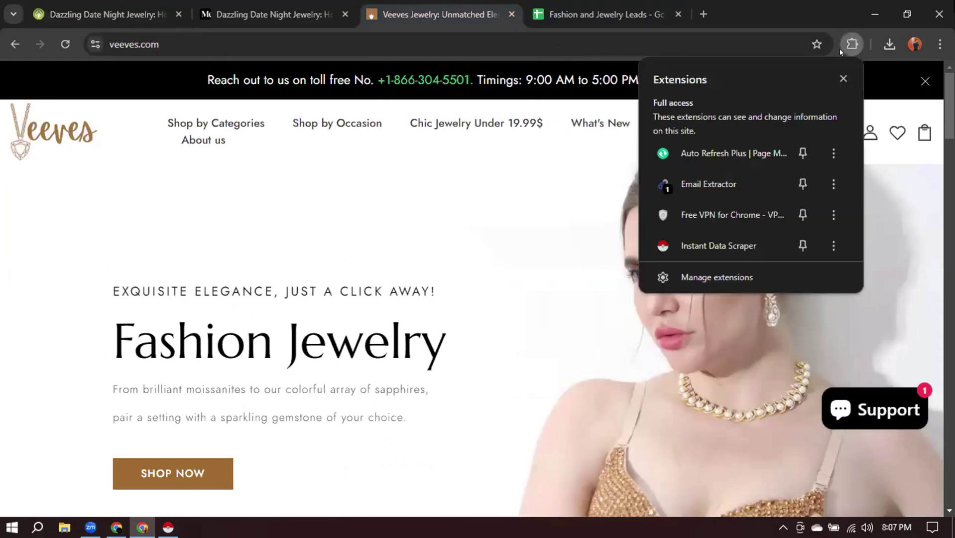
left_click(711, 184)
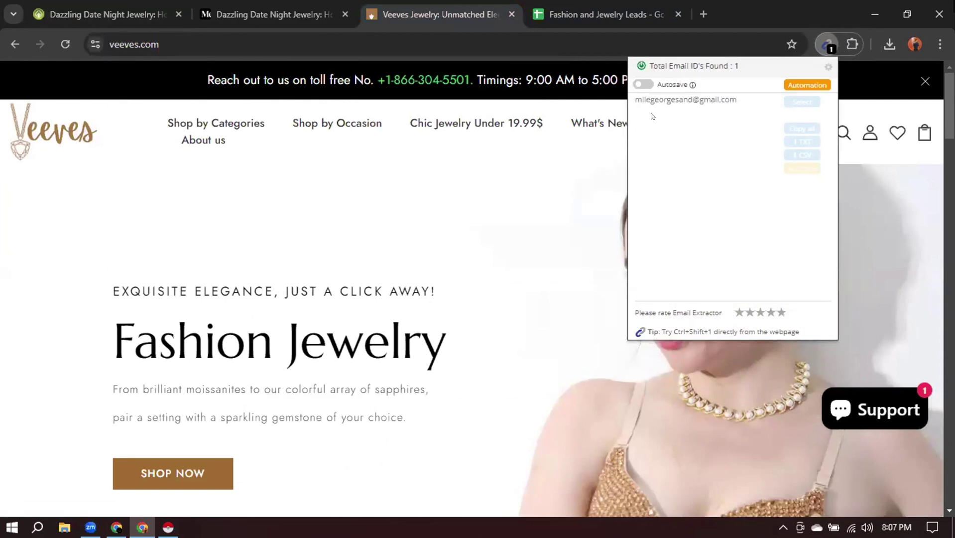
Rerun the Email Extractor extension on the Veeves home page and highlight the extracted email address.
left_click_drag(633, 100, 733, 99)
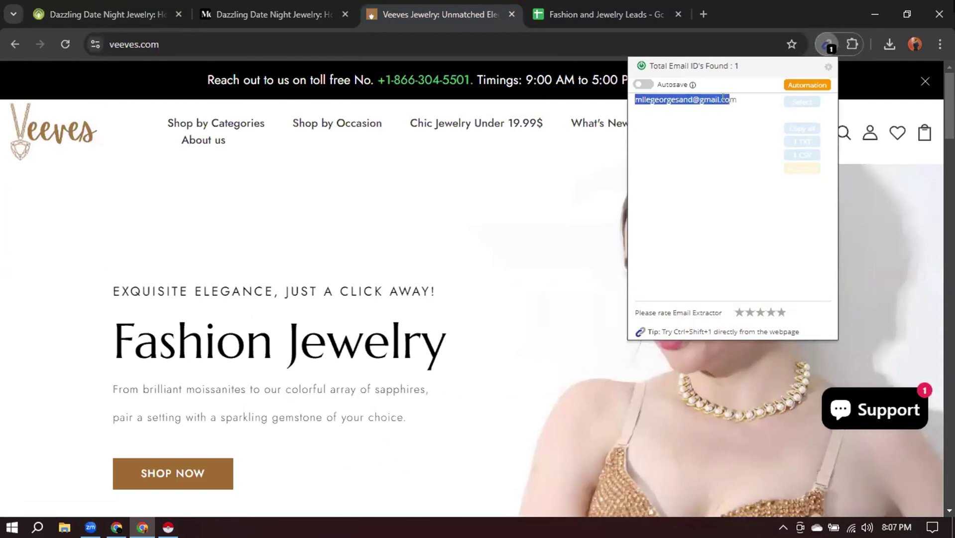
left_click(743, 8)
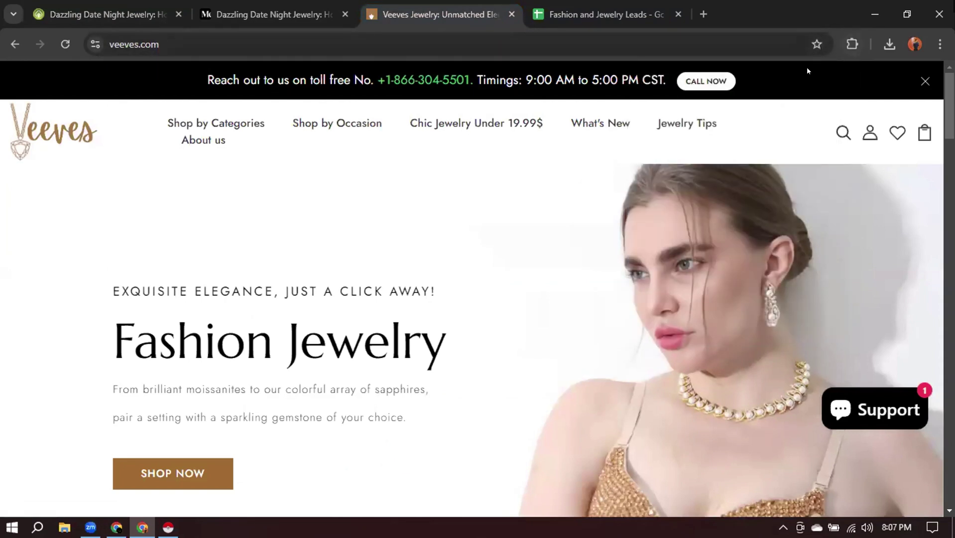
left_click(852, 44)
left_click(660, 183)
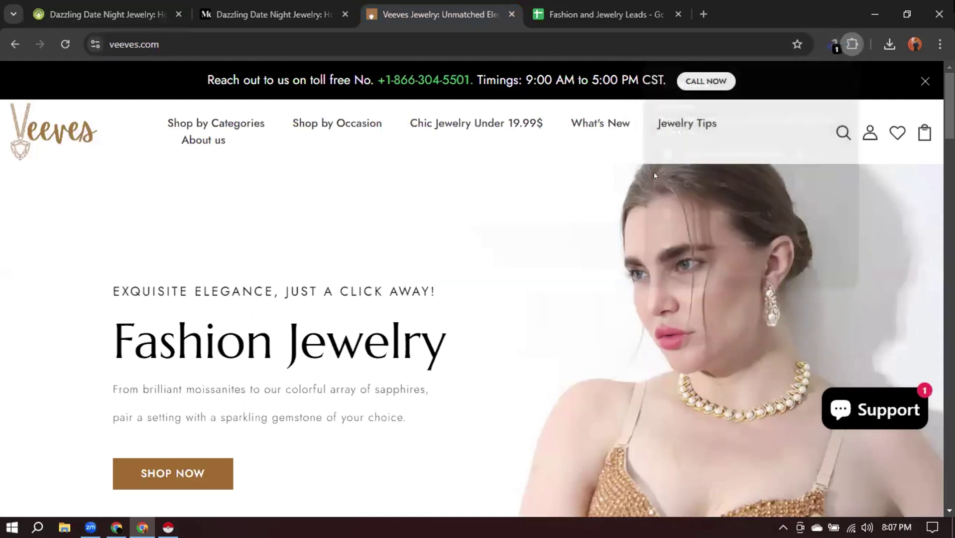
left_click_drag(632, 99, 738, 102)
left_click(755, 4)
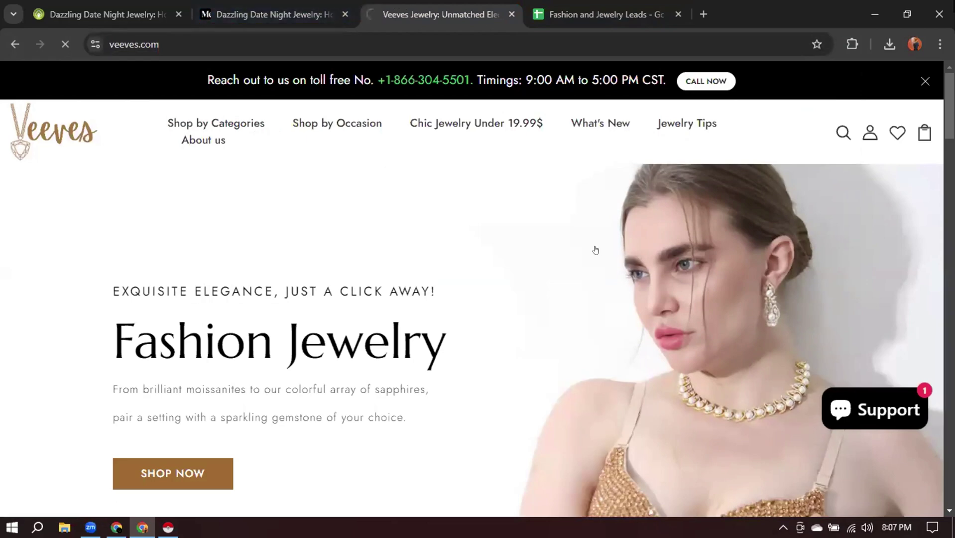
Check the toll-free number in the Veeves page footer and the Veeves row's contact cells in the leads sheet.
scroll(595, 233, "down", 1)
scroll(596, 232, "down", 20)
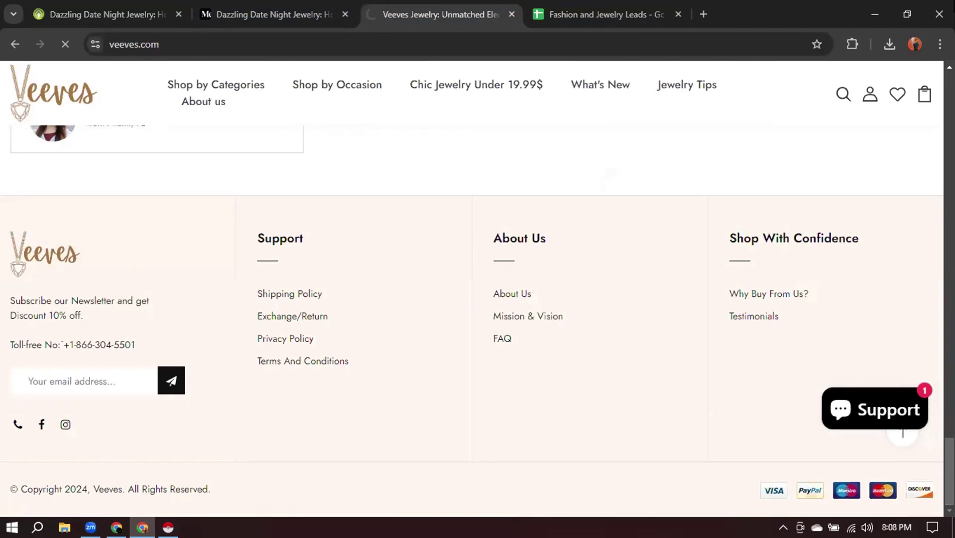
left_click_drag(60, 341, 149, 354)
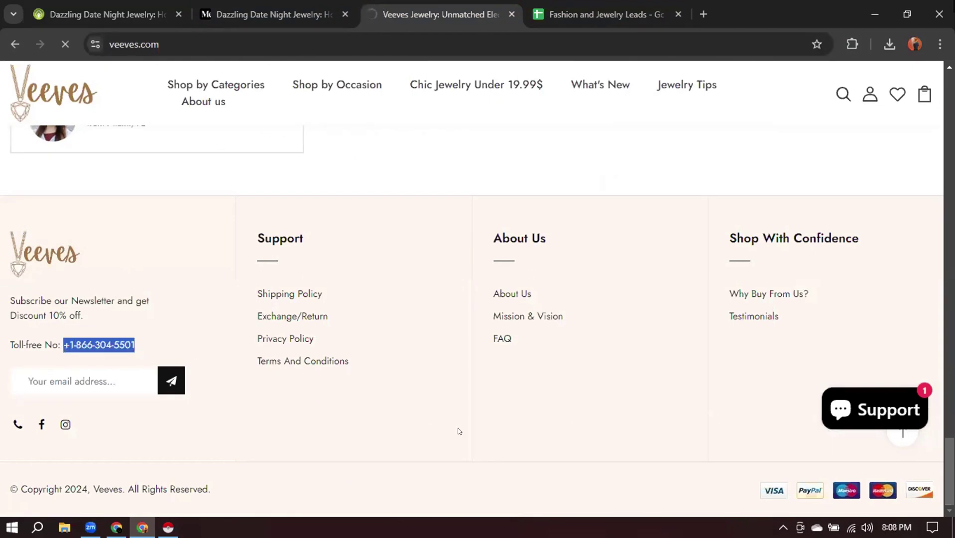
left_click(440, 429)
left_click(574, 6)
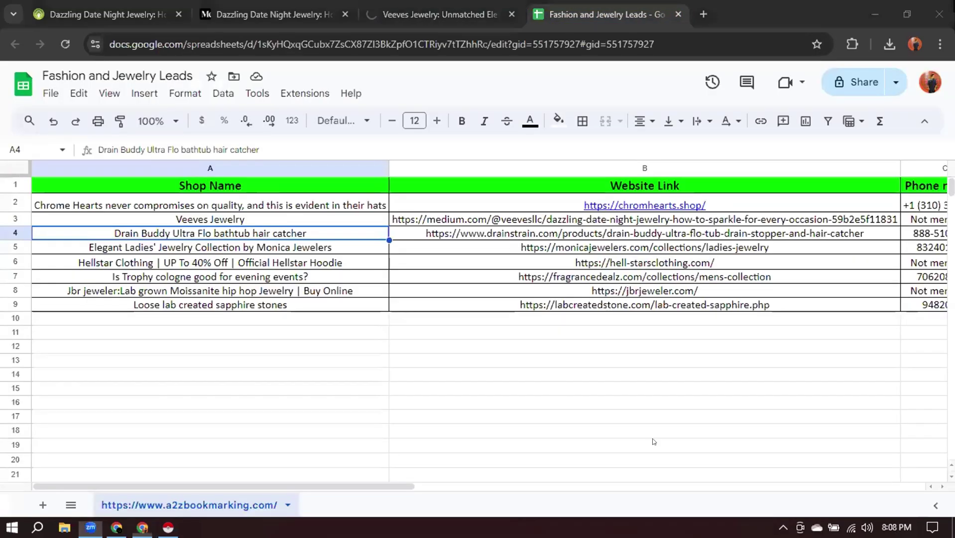
scroll(485, 463, "right", 10)
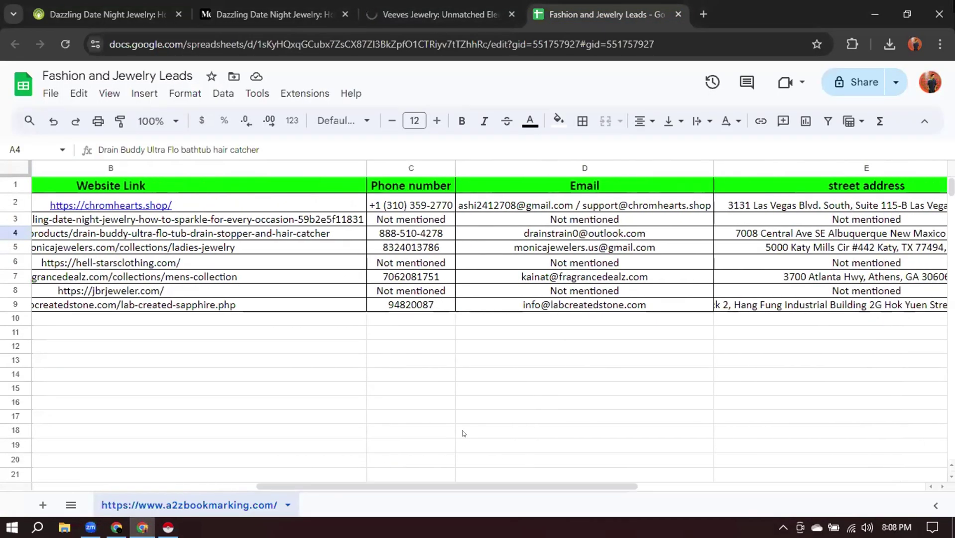
left_click(607, 221)
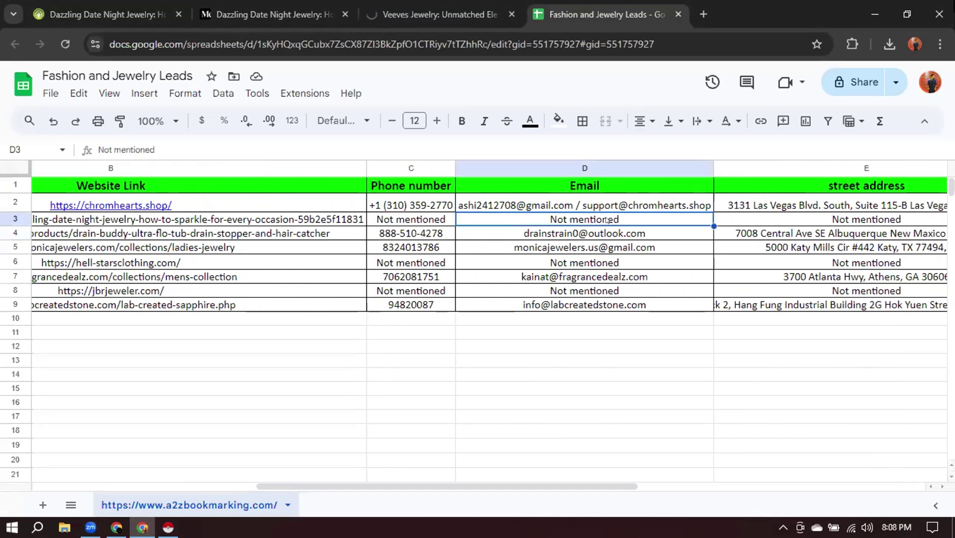
Return to the Veeves site and recheck the extracted address with the Email Extractor extension.
left_click(441, 13)
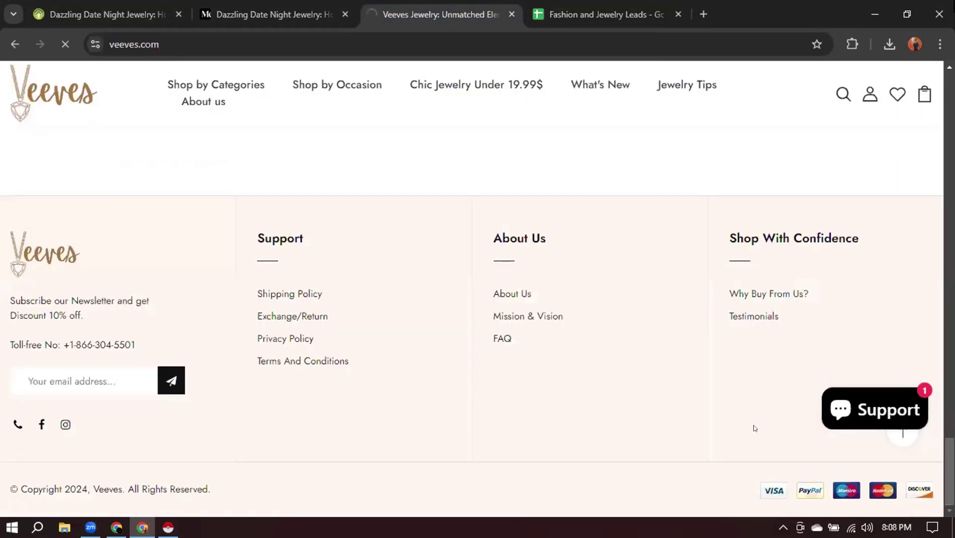
left_click(852, 44)
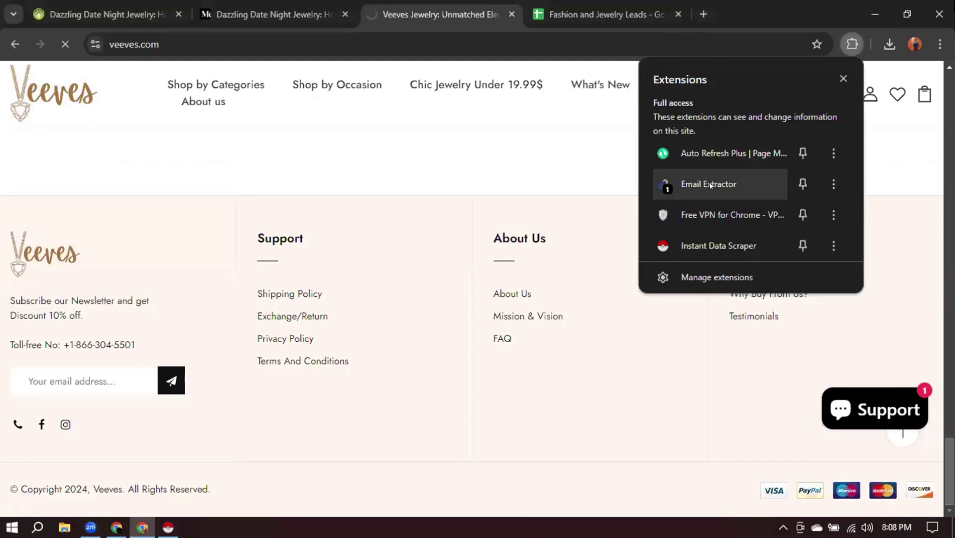
left_click(709, 184)
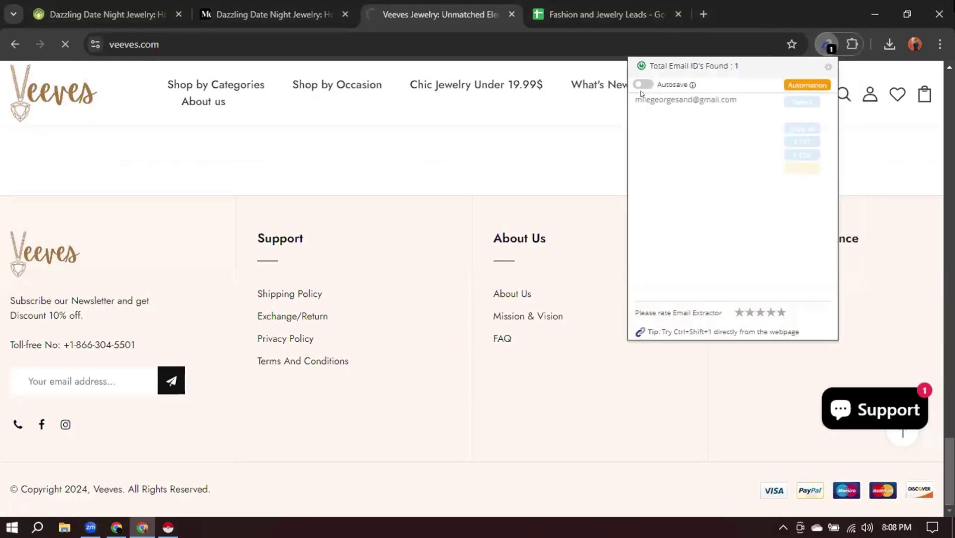
left_click_drag(632, 94, 723, 96)
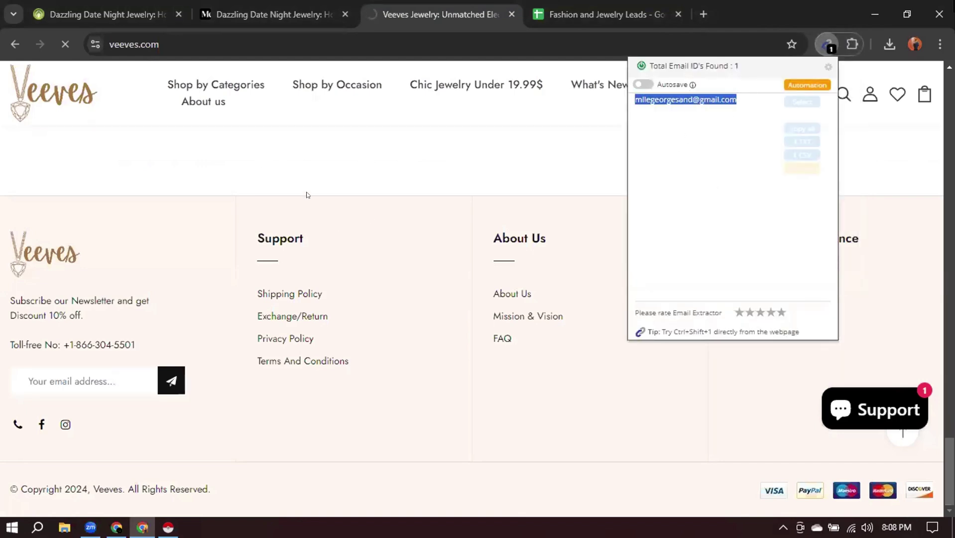
left_click(440, 408)
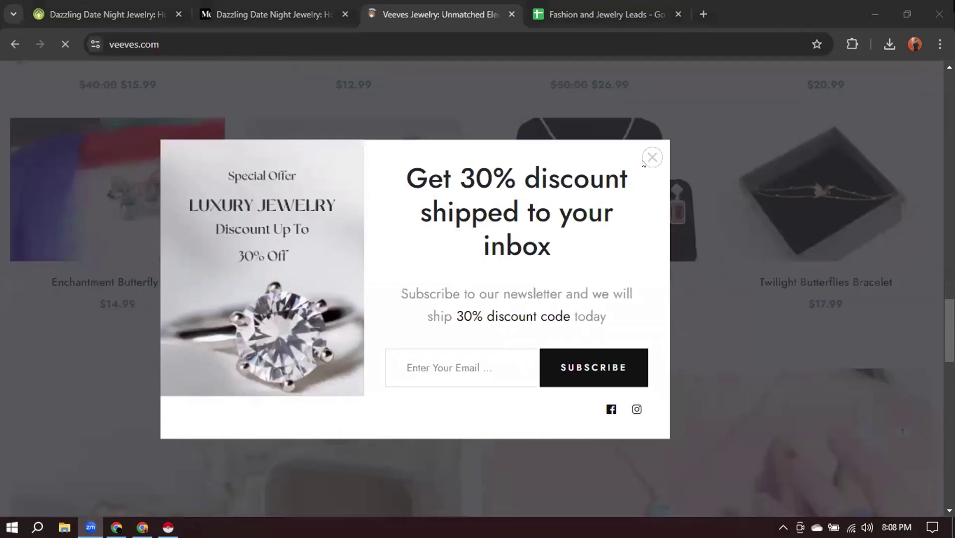
Dismiss the newsletter offer on the Veeves site and open the Facebook page linked in its footer.
left_click(649, 159)
scroll(532, 220, "down", 12)
scroll(532, 220, "down", 3)
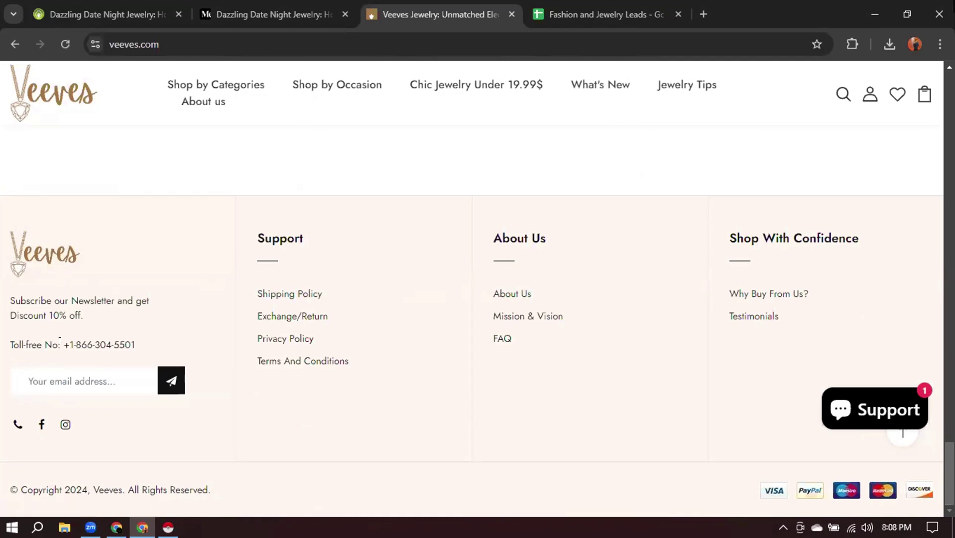
left_click(38, 423)
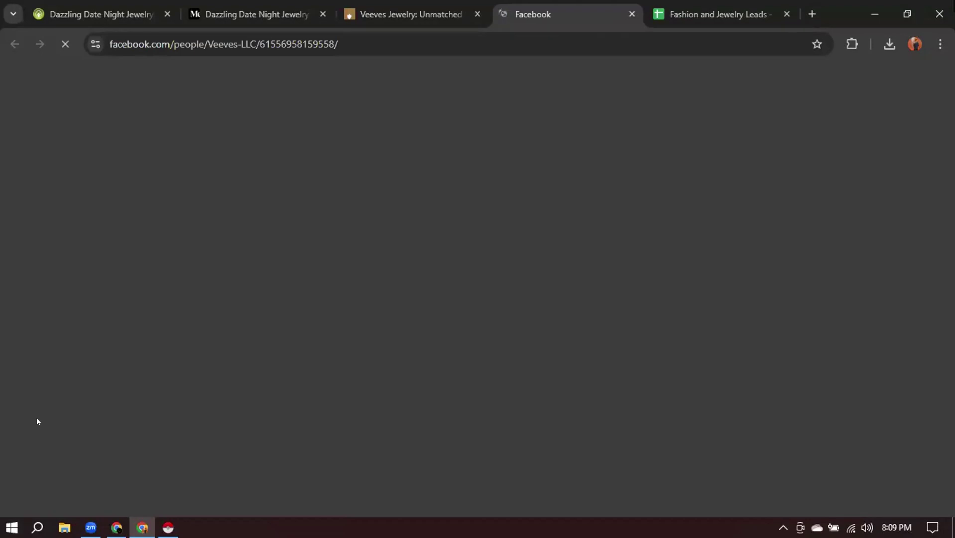
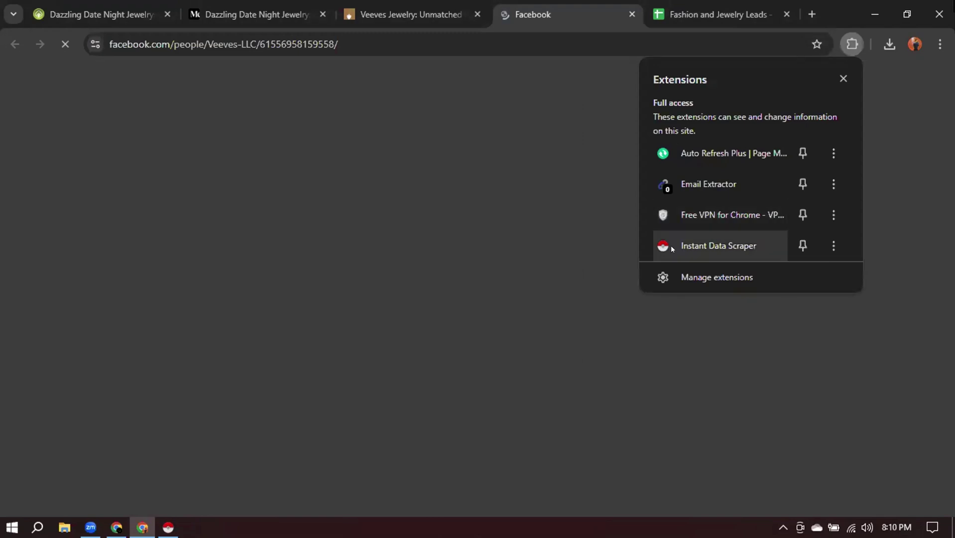
Copy the Veeves Facebook page address and load it in a new tab of the Chrome window holding Prospeo.
left_click(538, 13)
key("ctrl+c")
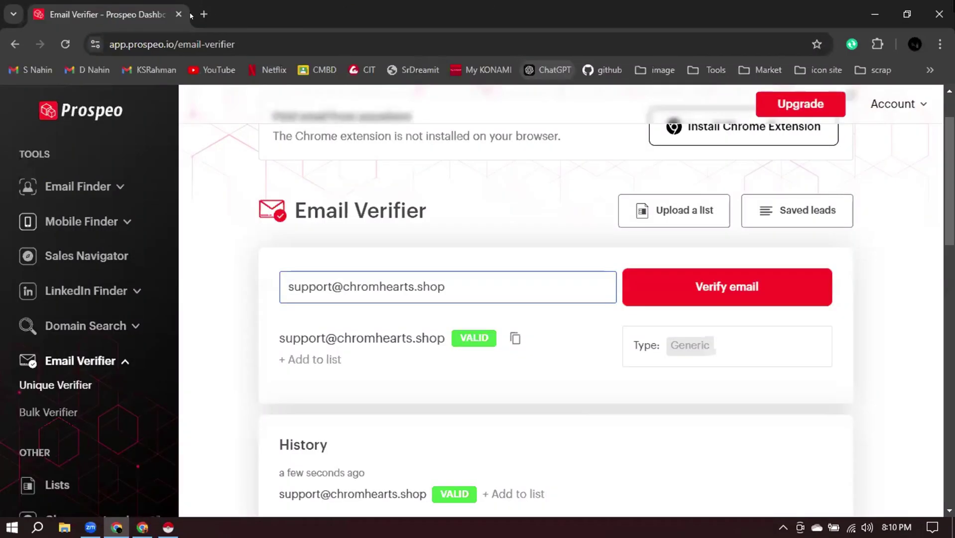
left_click(203, 13)
left_click(321, 40)
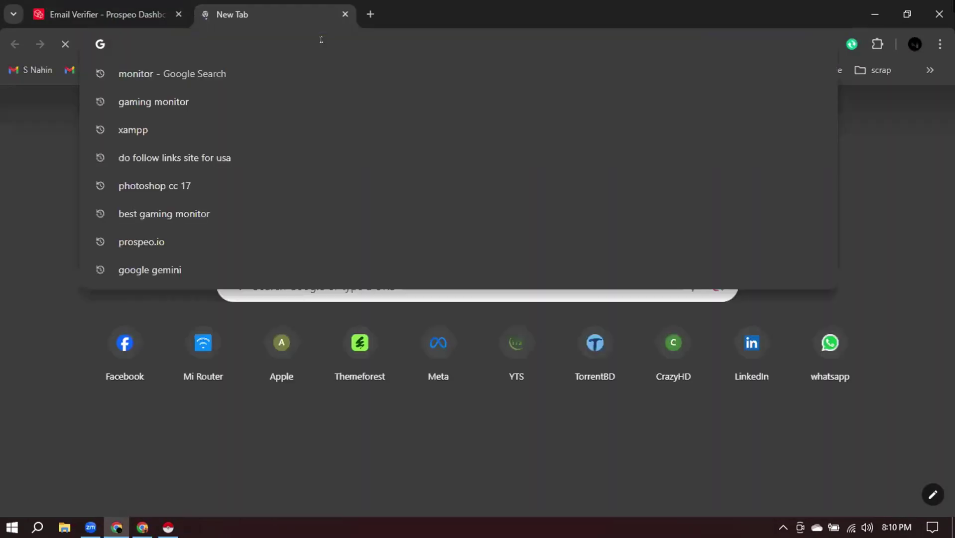
key("ctrl+v")
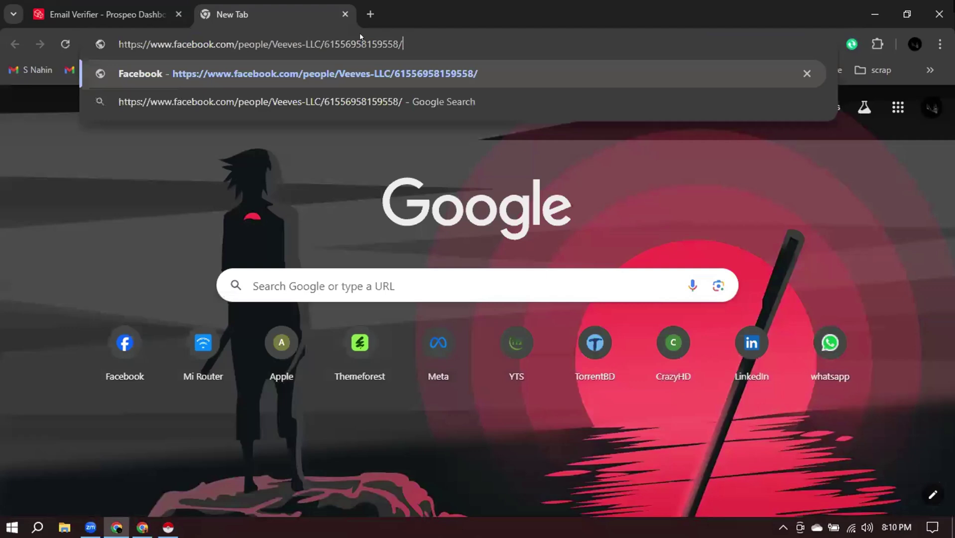
key("Return")
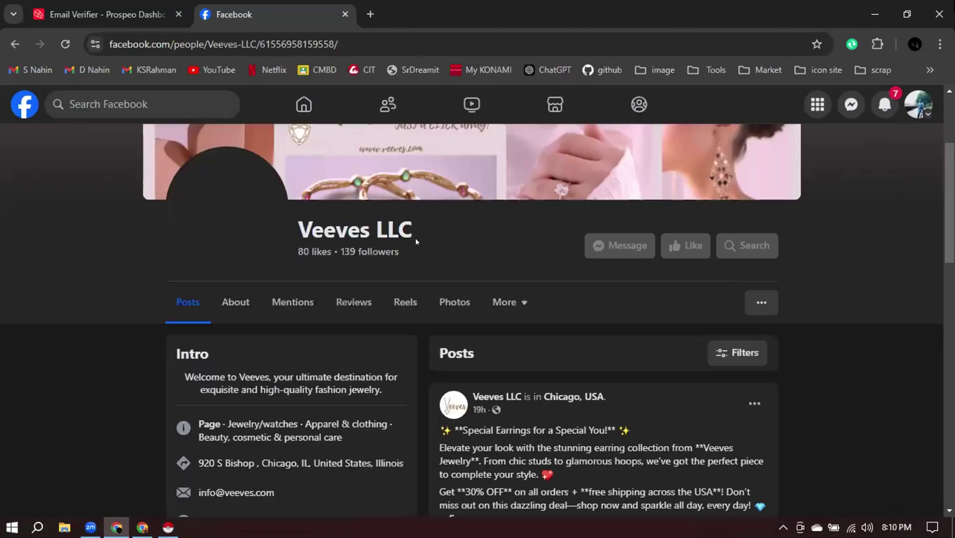
Copy the contact email from the Veeves LLC Facebook intro and verify it with Prospeo's Email Verifier.
scroll(225, 341, "down", 3)
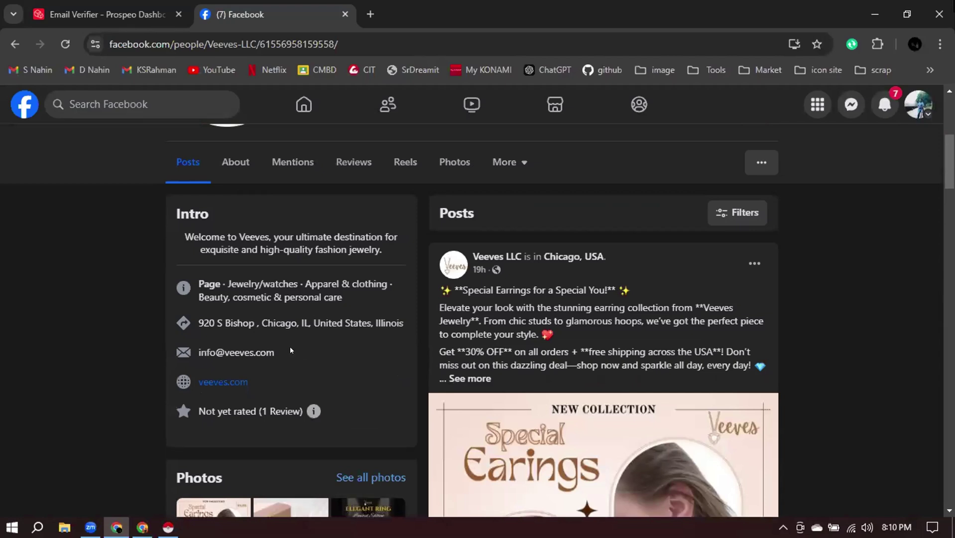
left_click_drag(199, 351, 280, 352)
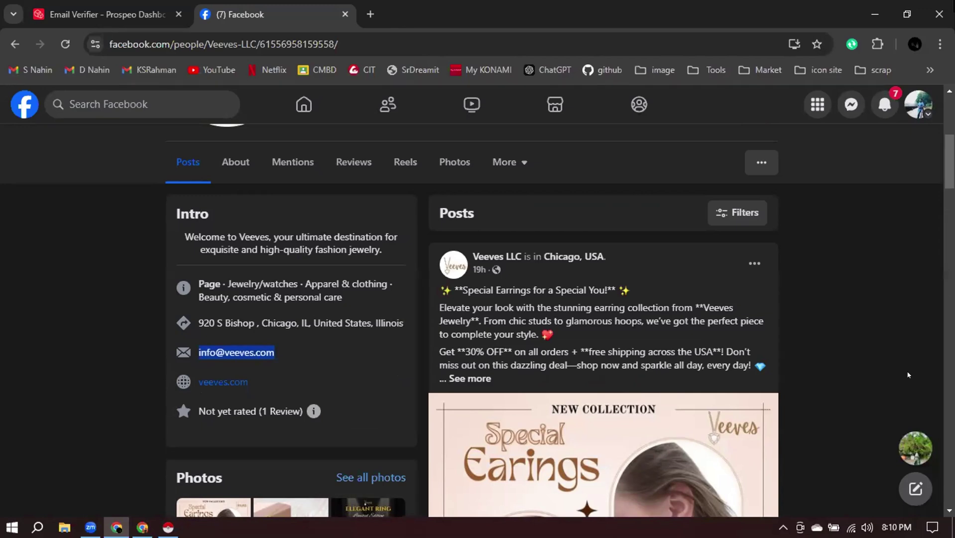
mouse_move(921, 433)
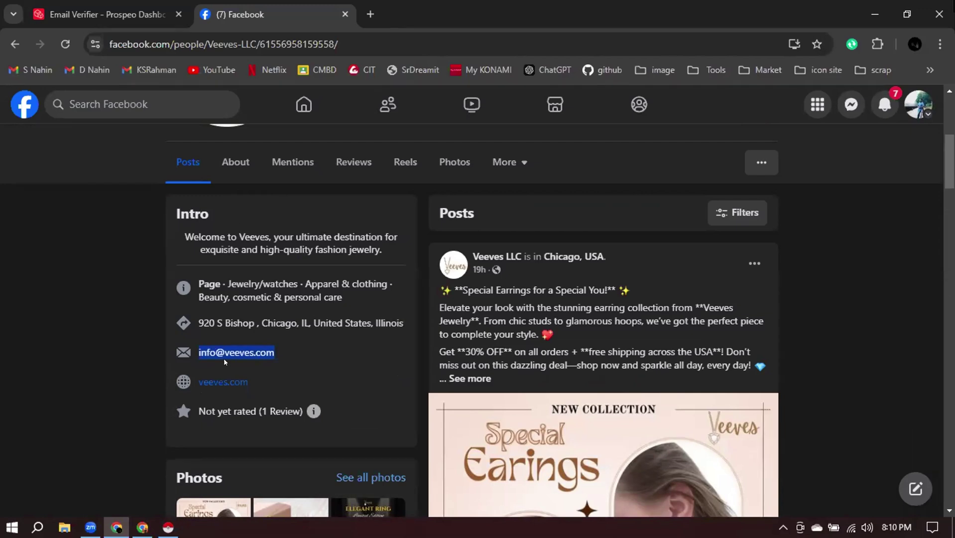
key("ctrl+Tab")
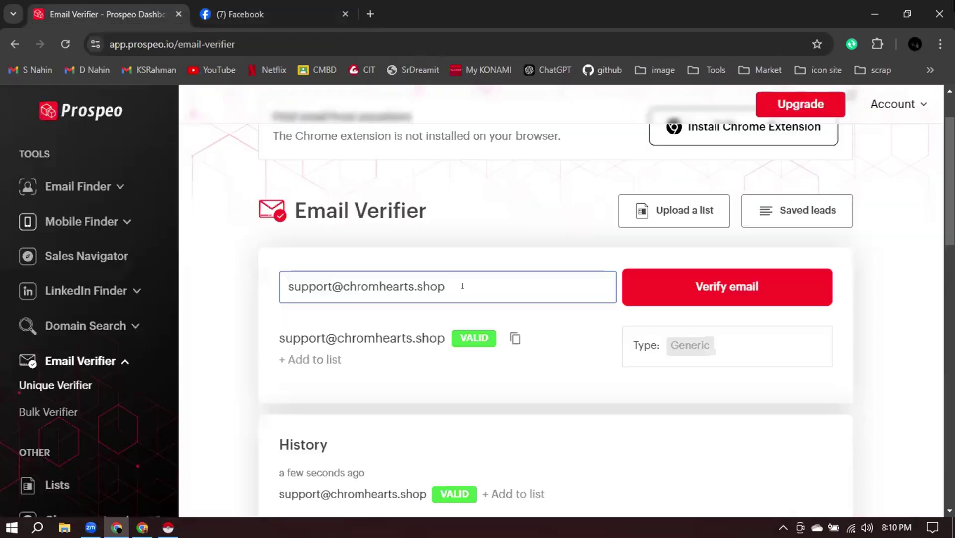
key("ctrl+a")
key("ctrl+v")
left_click(729, 293)
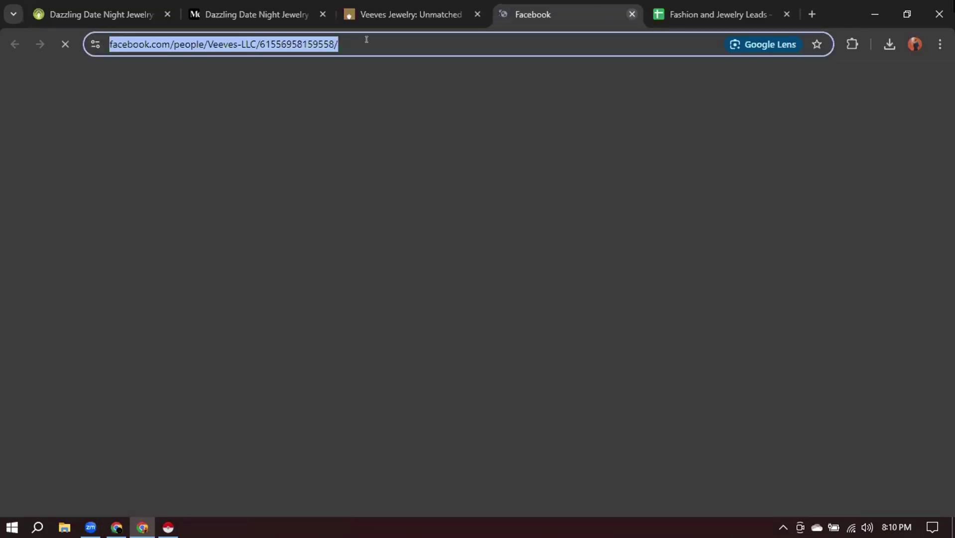
Close the stalled Facebook tab and replace the Veeves row's email in the leads sheet with the copied contact email.
key("ctrl+w")
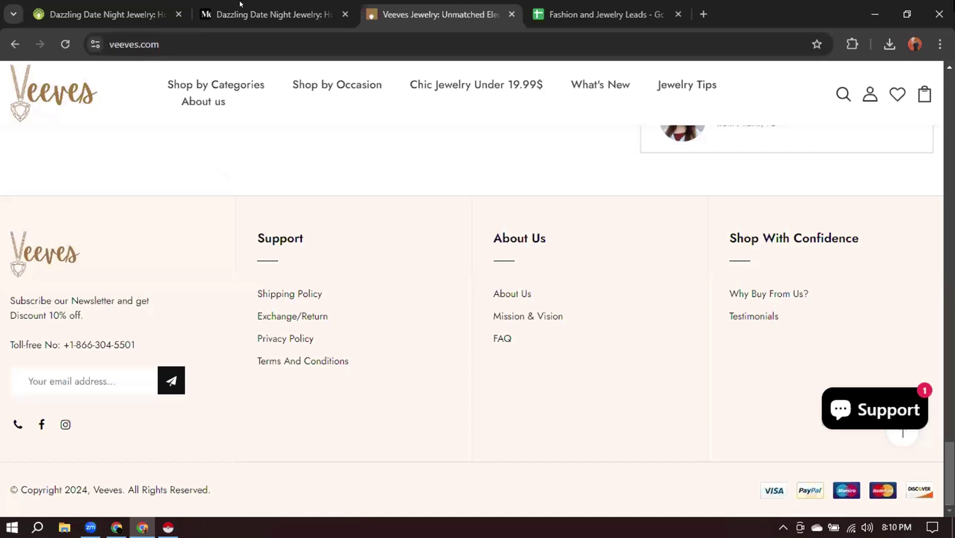
key("ctrl+Tab")
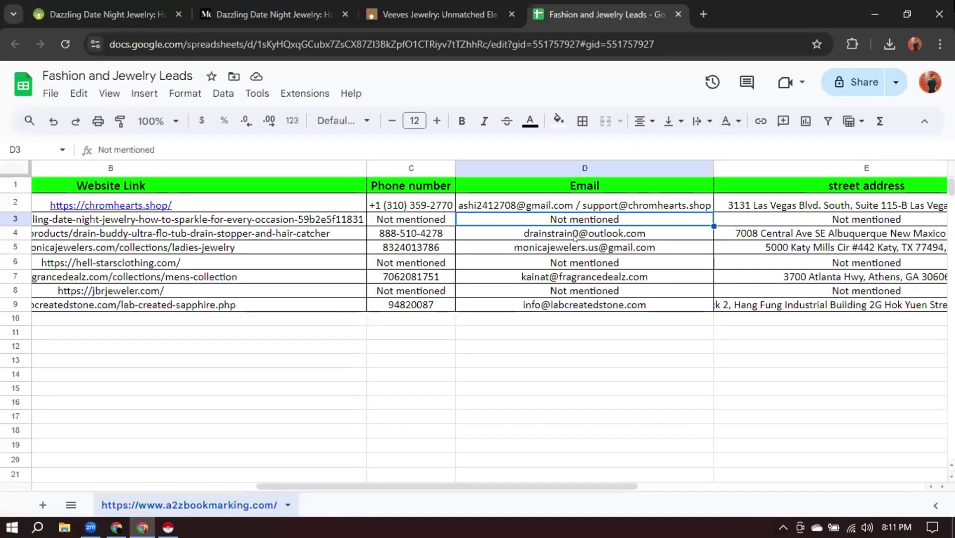
key("Return")
key("ctrl+a")
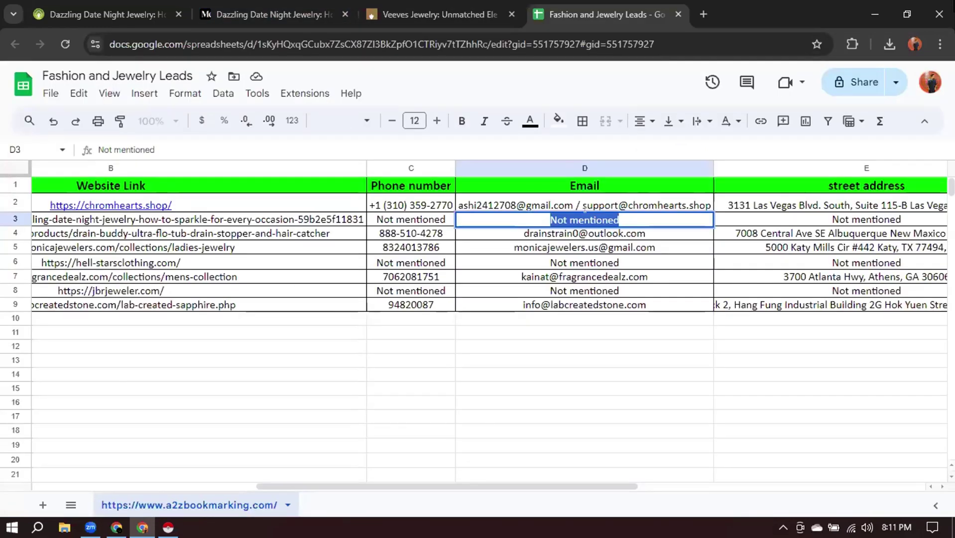
key("ctrl+v")
key("shift+Tab")
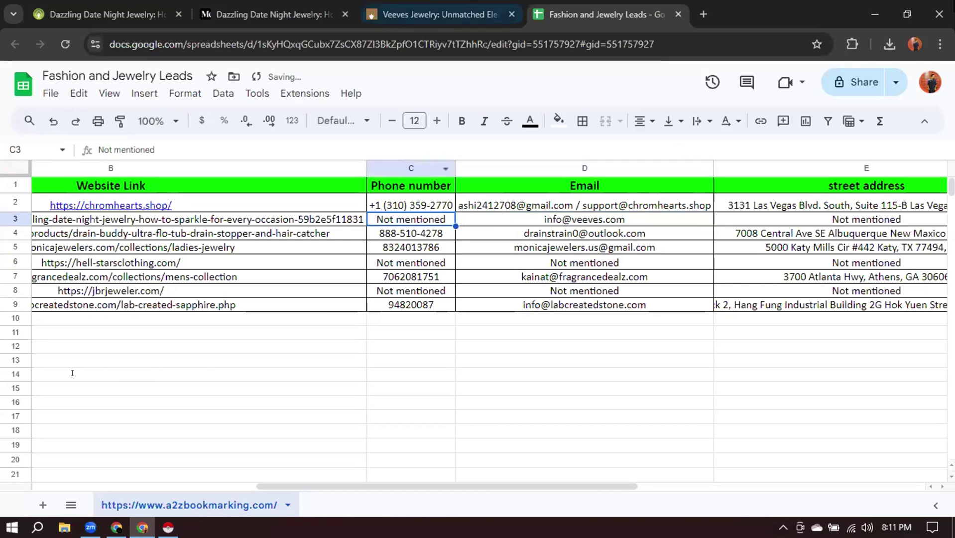
Copy the toll-free number from the Veeves footer into the Veeves row's Phone number cell in the leads sheet.
key("ctrl+shift+Tab")
left_click_drag(63, 344, 135, 343)
key("ctrl+c")
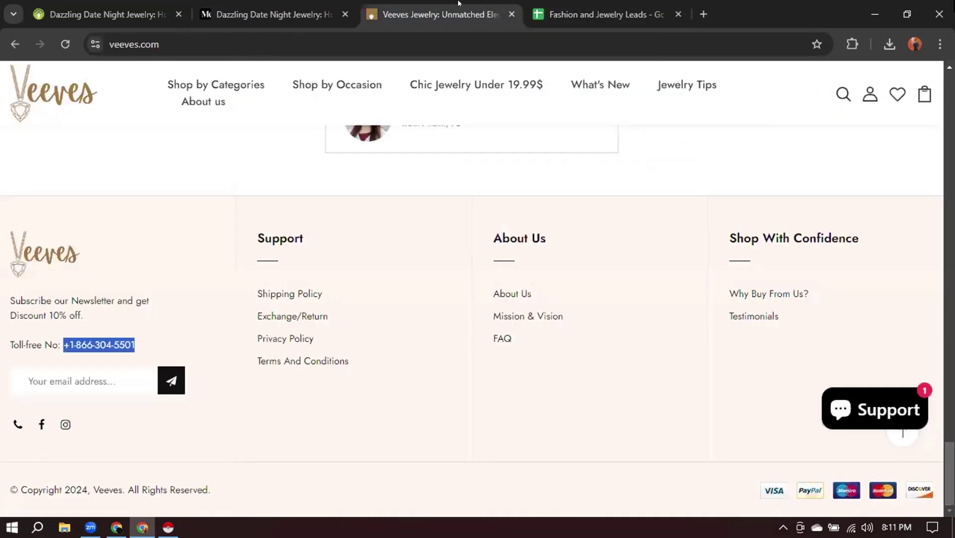
left_click(595, 13)
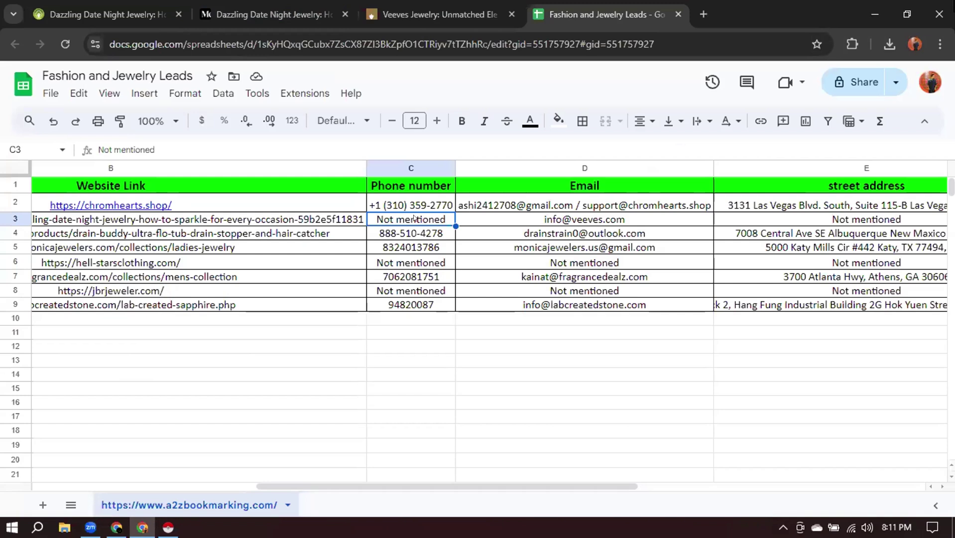
key("Return")
key("ctrl+v")
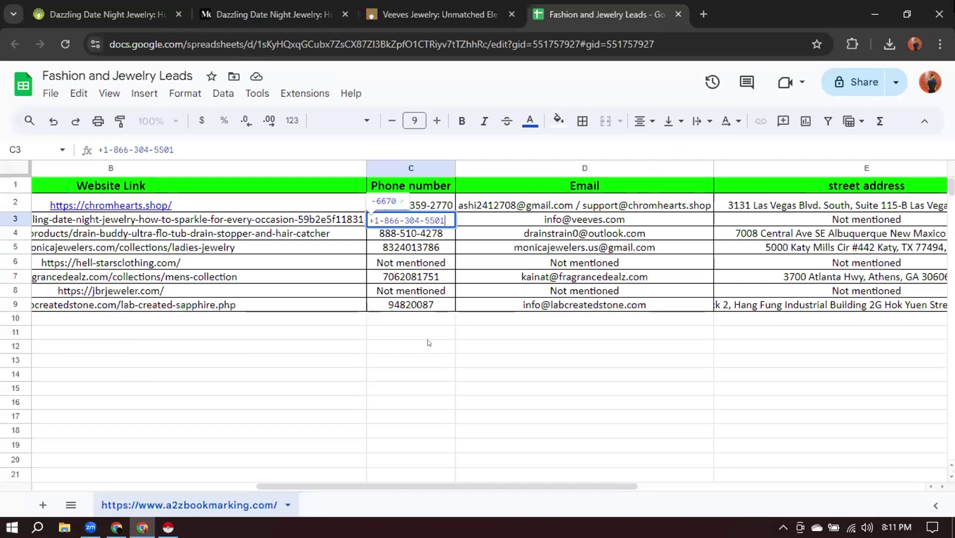
left_click(429, 347)
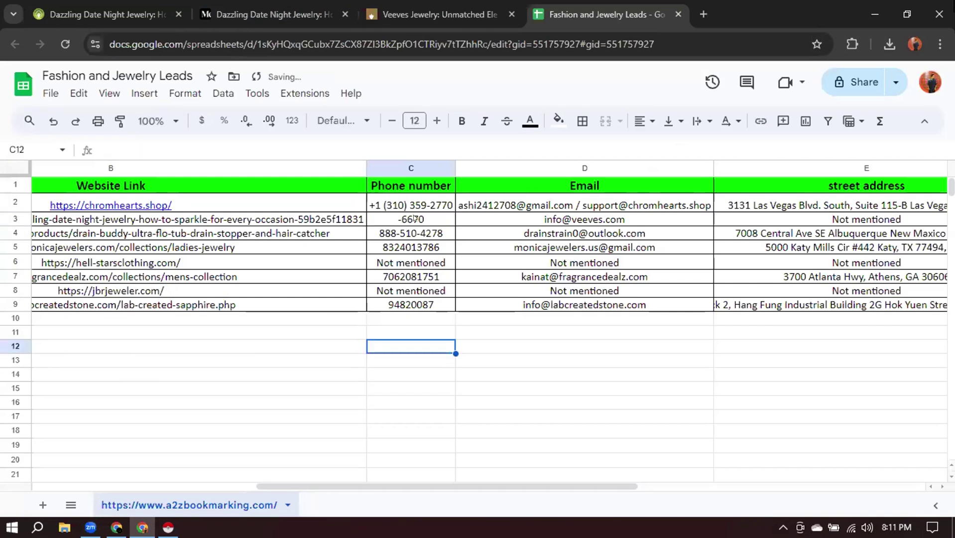
Set the Phone number column's format to plain text.
left_click(413, 165)
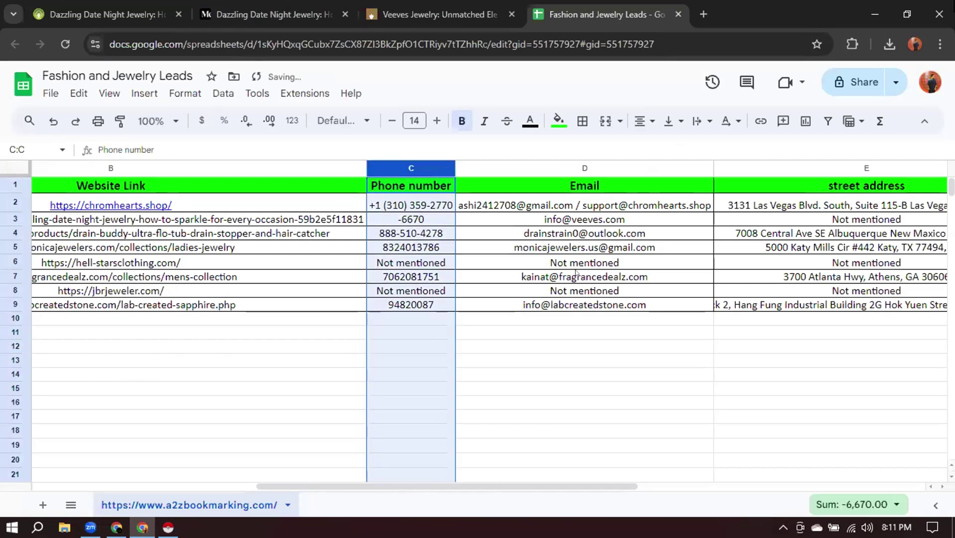
left_click(287, 120)
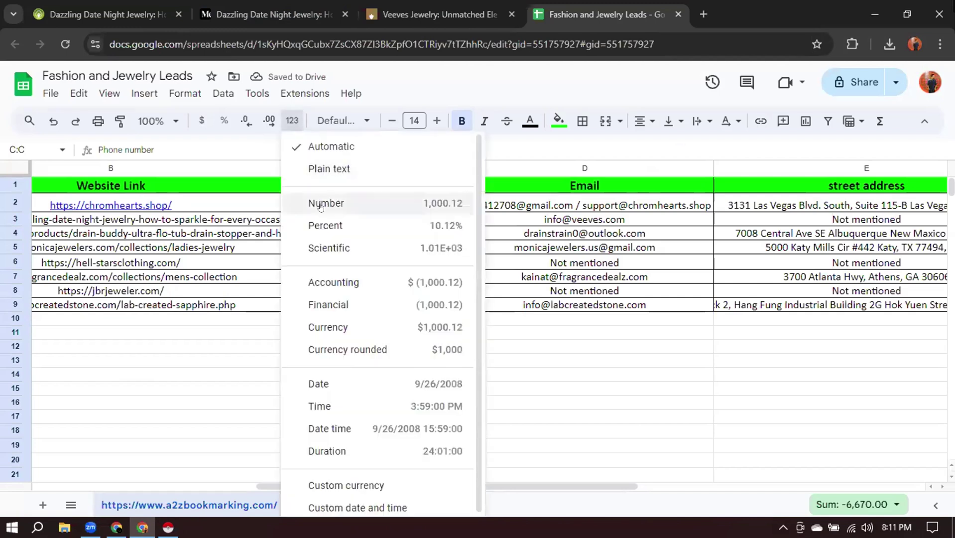
left_click(329, 169)
Try to re-enter the Veeves row's phone number with a leading plus sign.
double_click(417, 218)
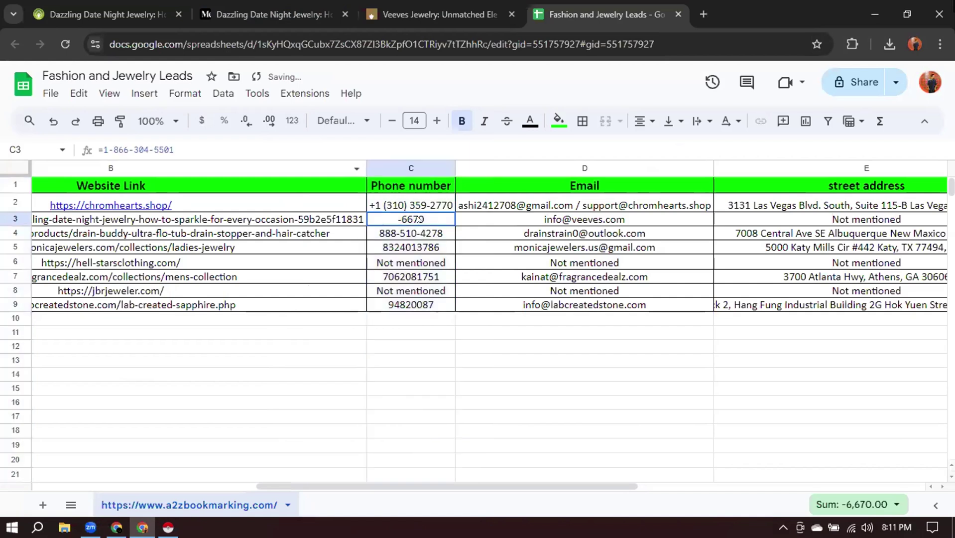
key("ctrl+a")
key("ctrl+c")
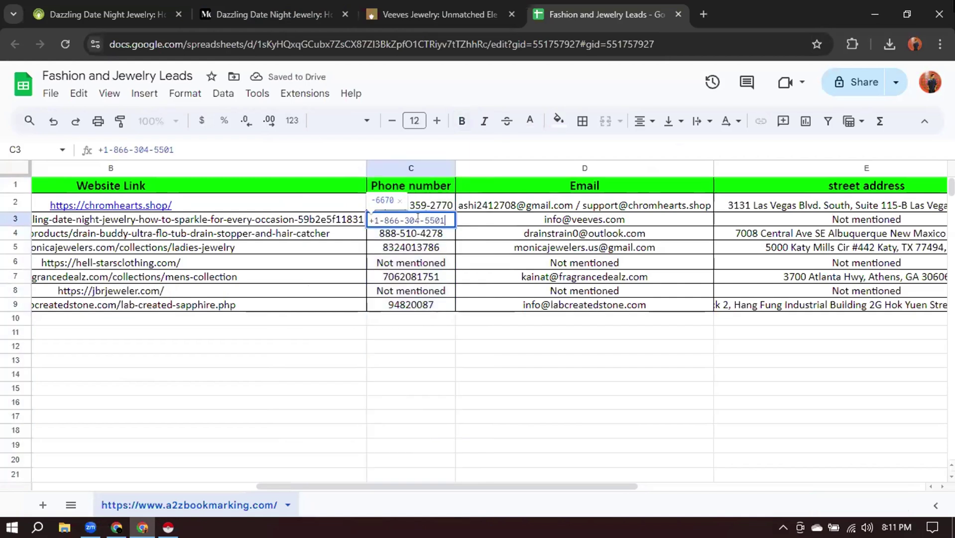
key("Return")
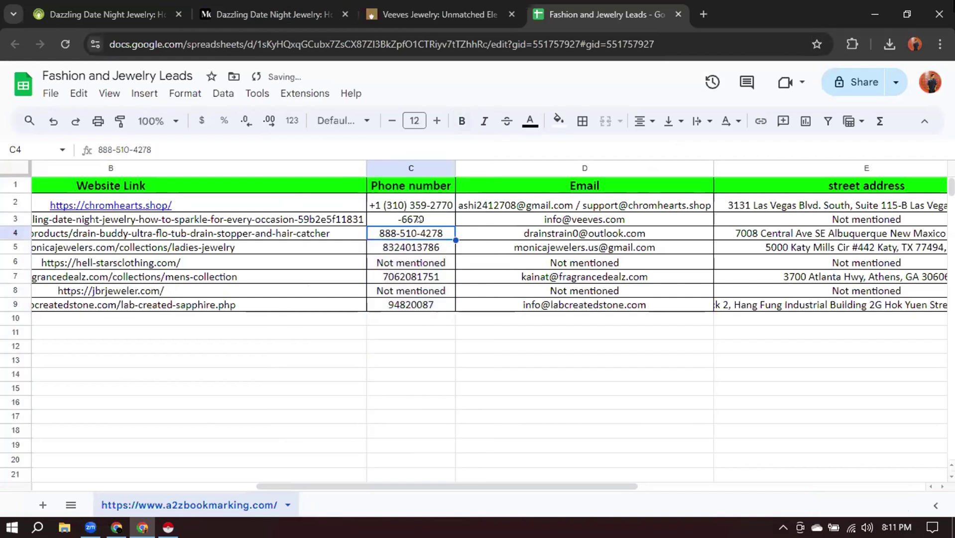
Try adding a plus sign and the copied number to the Veeves row's Phone number cell, and undo the addition.
left_click(292, 120)
left_click(329, 199)
double_click(419, 217)
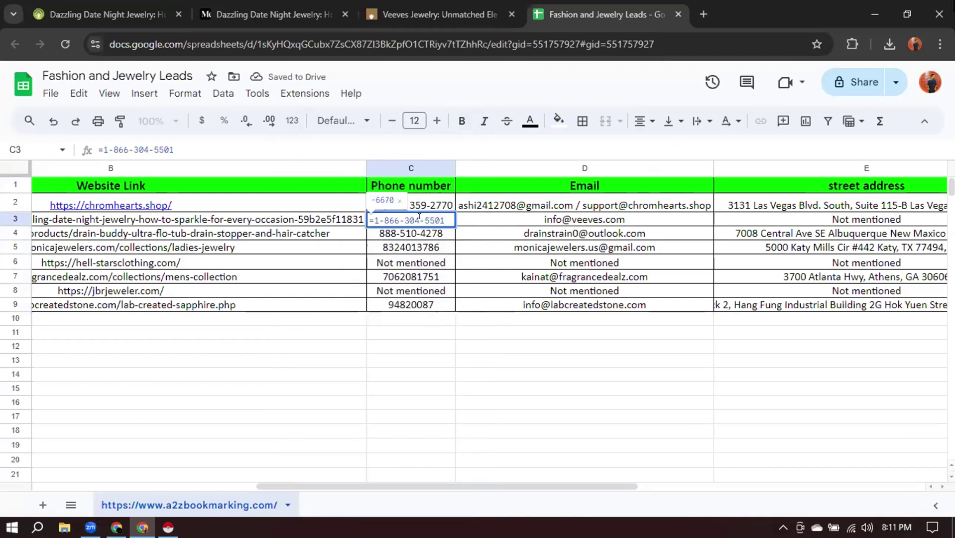
type("+")
key("ctrl+v")
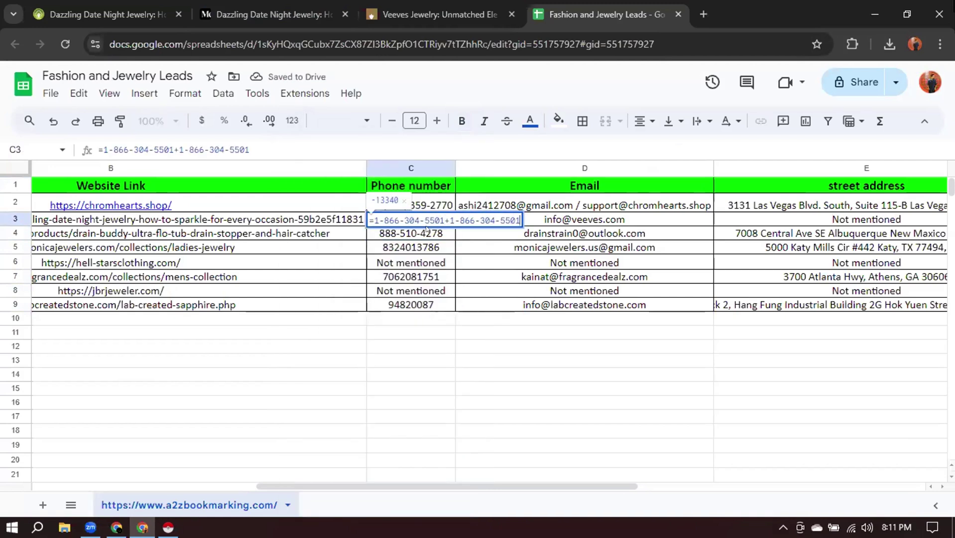
key("ctrl+z")
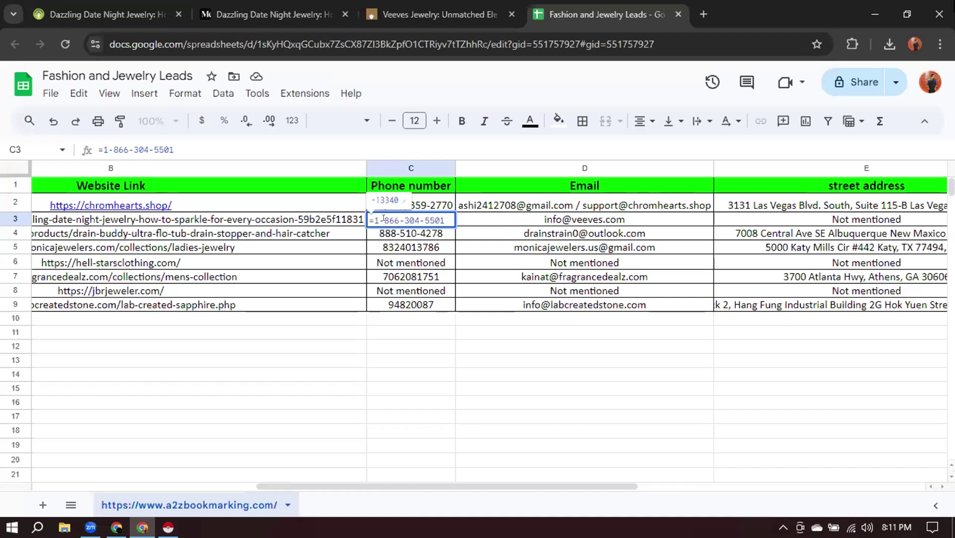
left_click(475, 317)
Remove the leading plus sign from the phone number in the Chrome Hearts row.
left_click(404, 221)
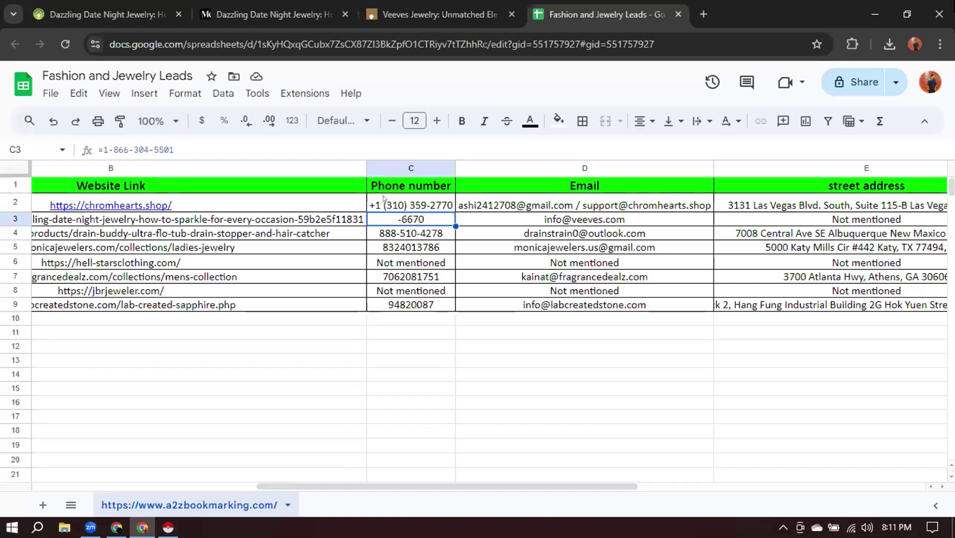
left_click(384, 200)
double_click(375, 199)
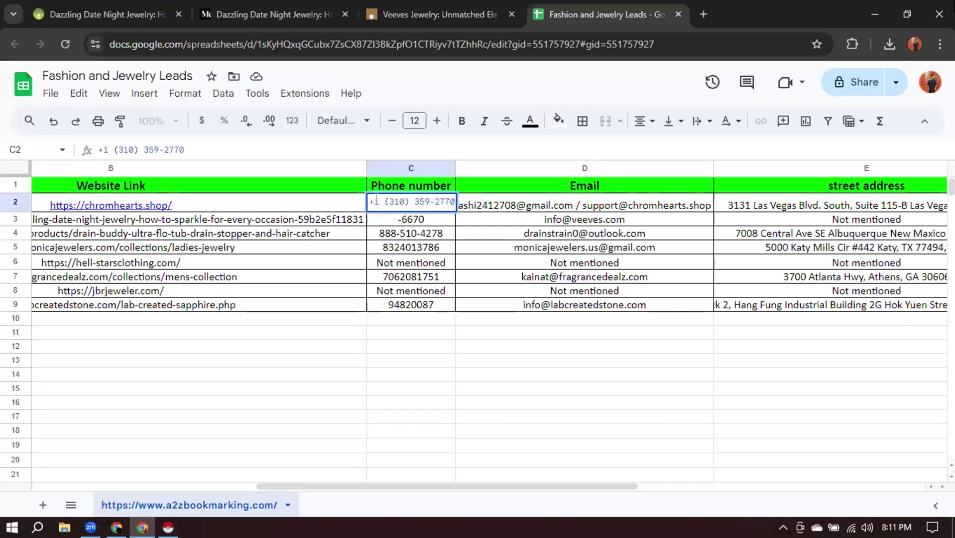
key("Left")
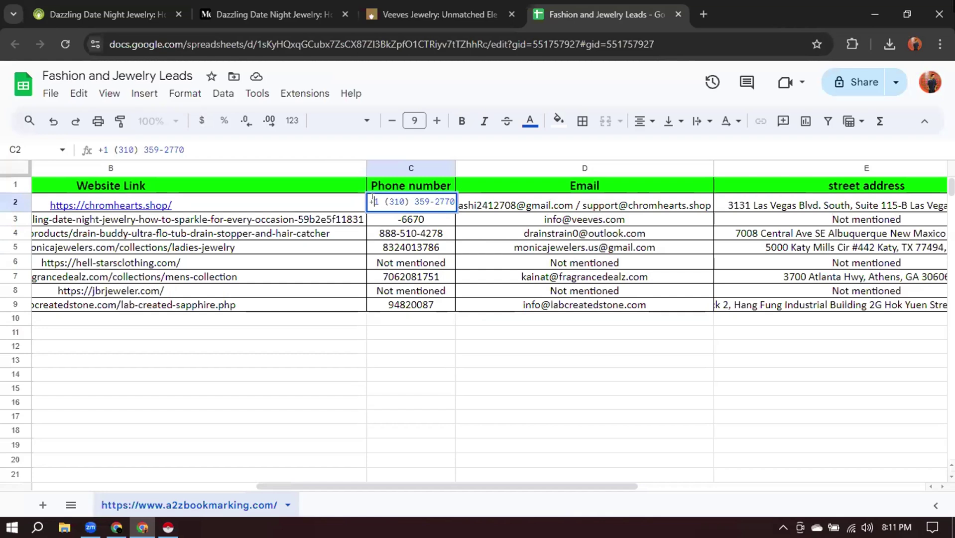
key("BackSpace")
key("Return")
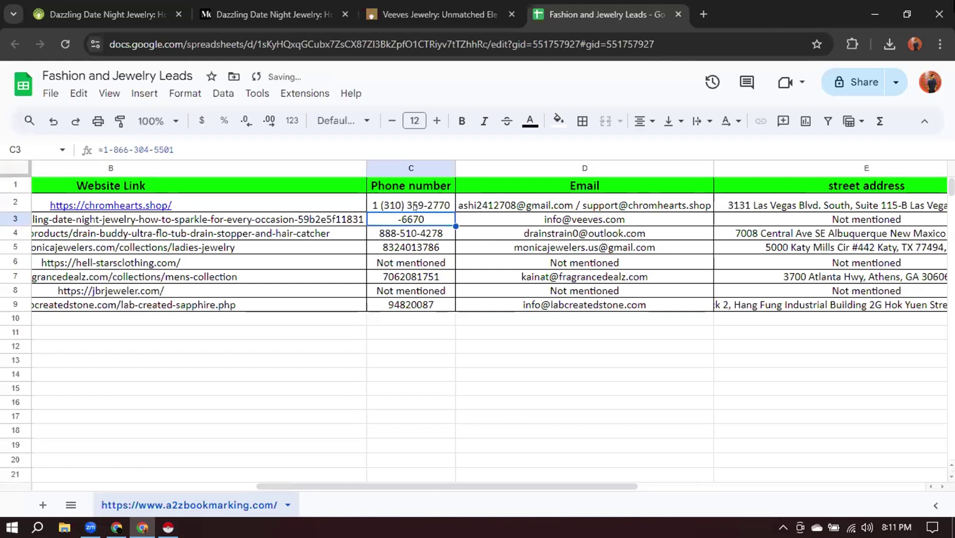
Remove the leading equals sign from the Veeves row's phone number so the entry is plain text.
double_click(385, 218)
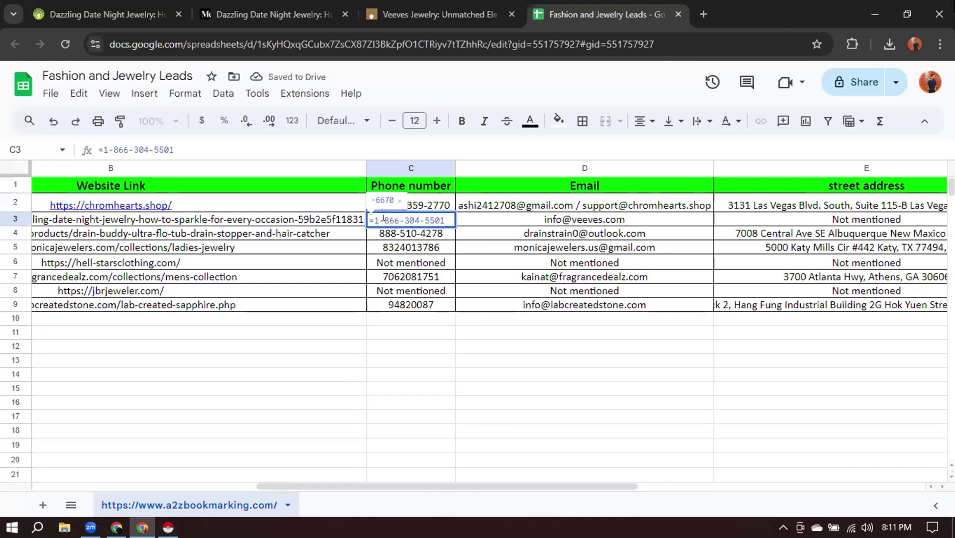
left_click(375, 219)
key("BackSpace")
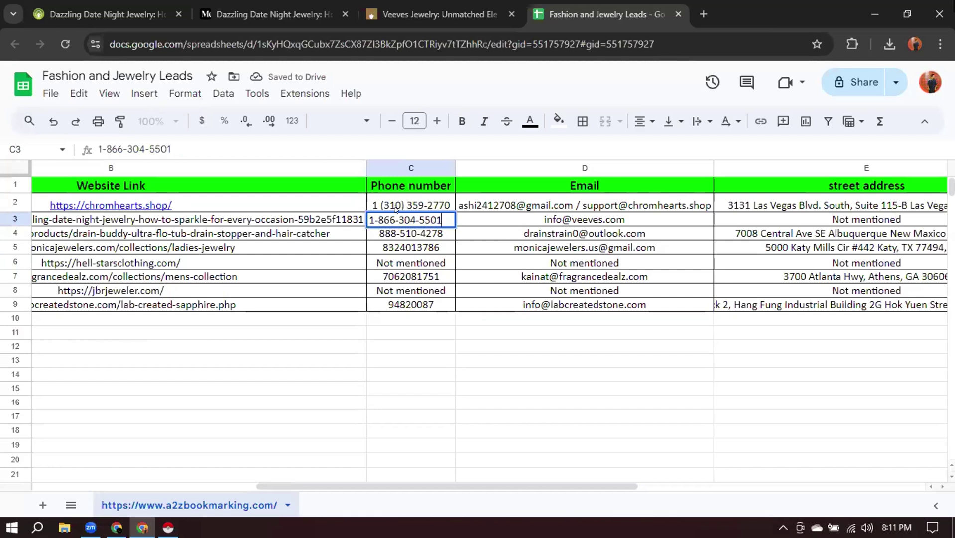
key("Return")
left_click(451, 374)
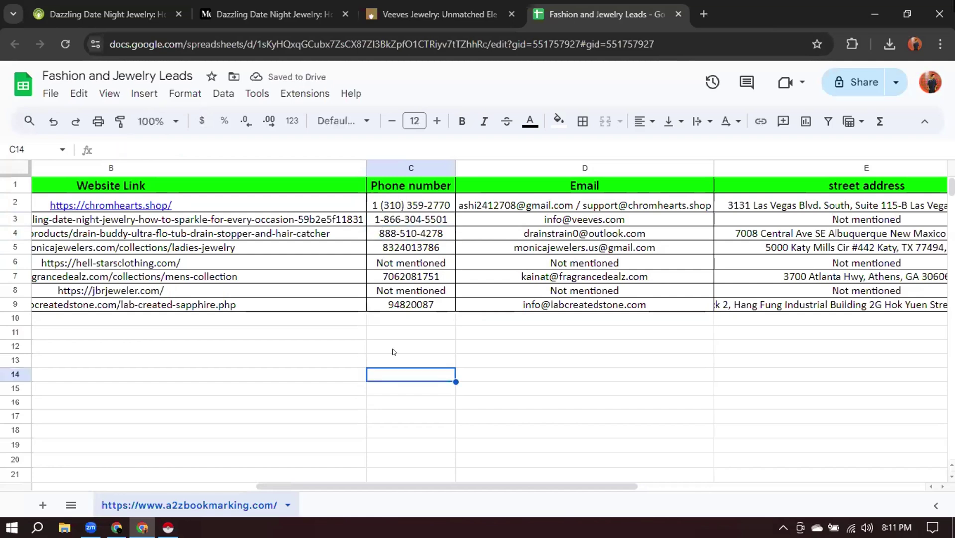
left_click(473, 219)
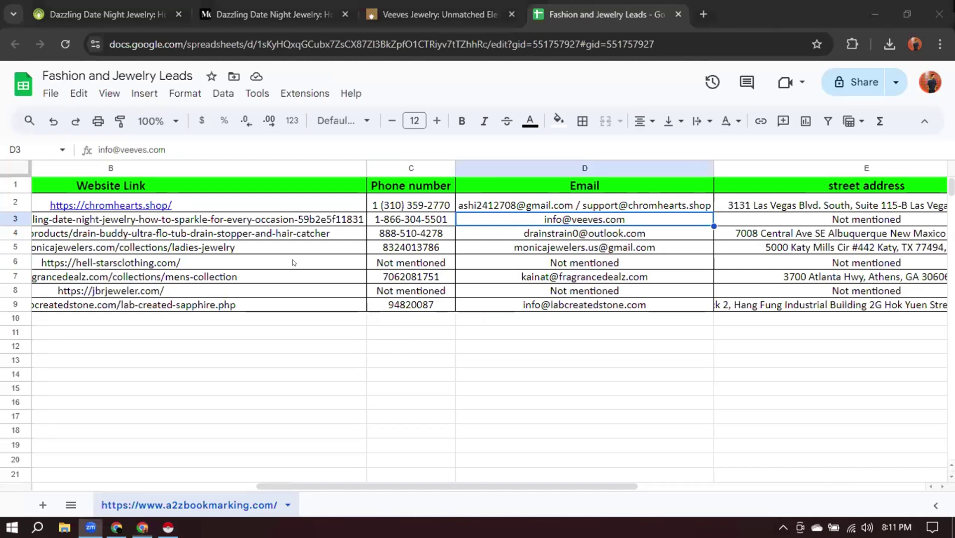
left_click(247, 217)
left_click(251, 5)
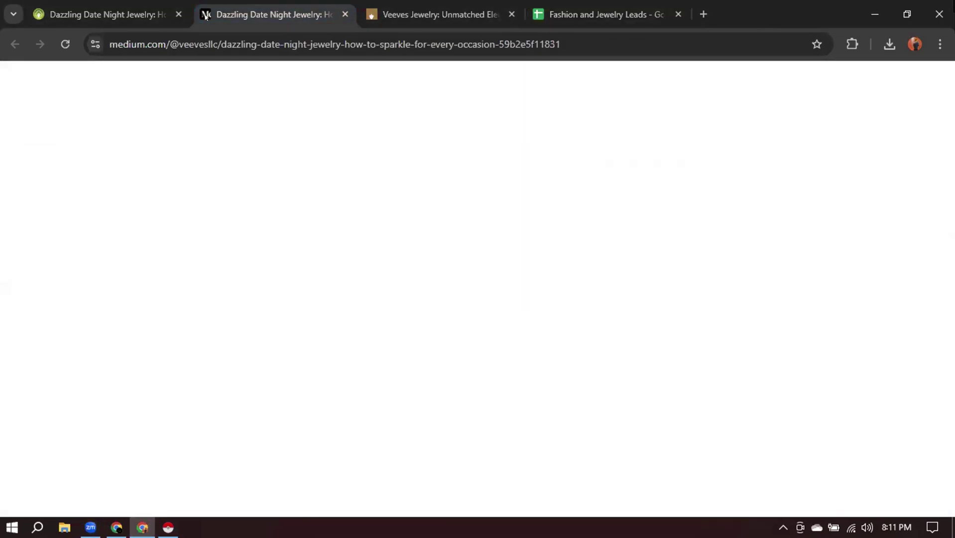
left_click(438, 14)
left_click(209, 38)
triple_click(209, 38)
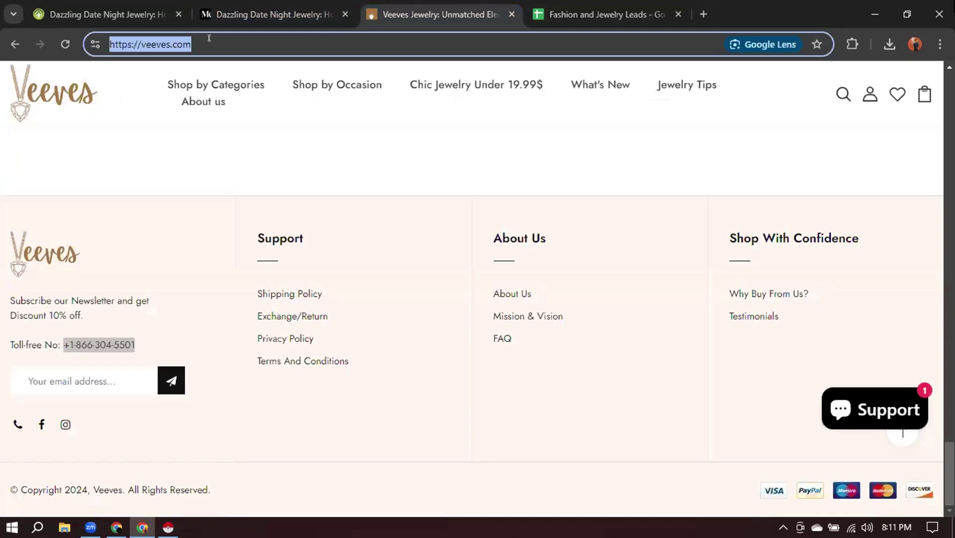
right_click(180, 41)
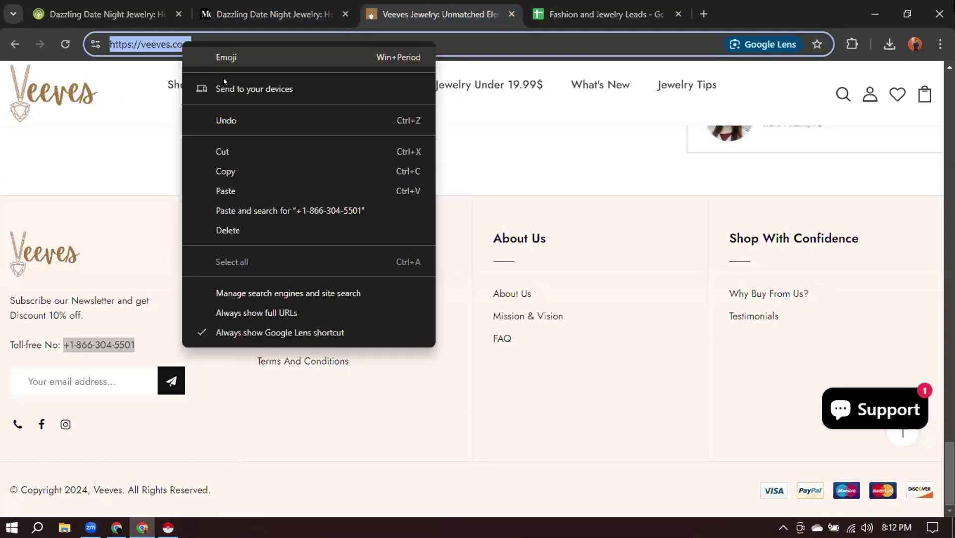
left_click(226, 170)
key("ctrl+Tab")
triple_click(138, 217)
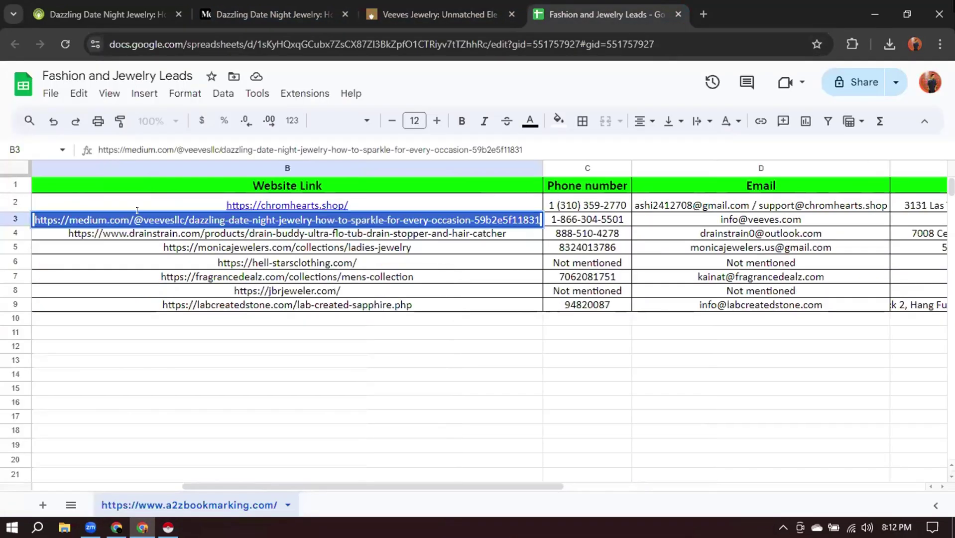
key("ctrl+v")
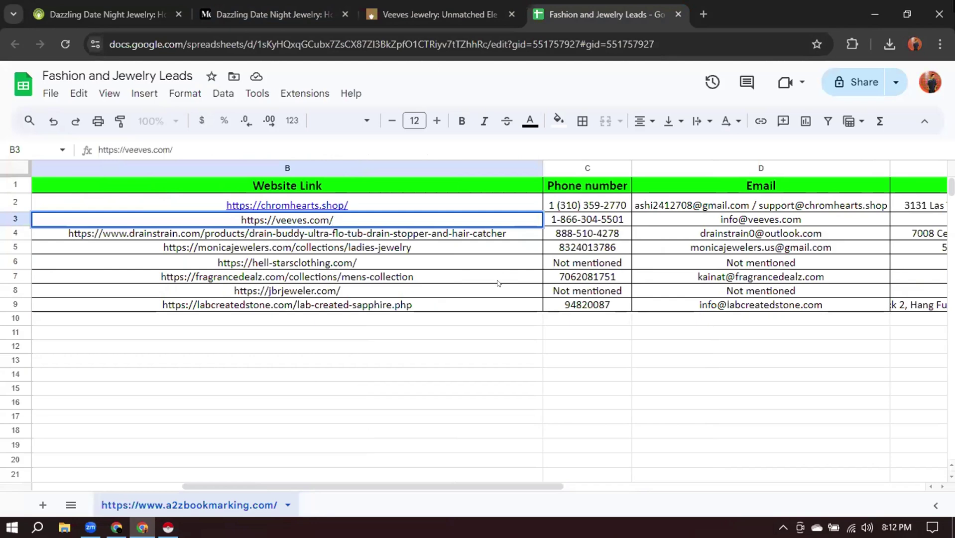
left_click(505, 283)
Review the Veeves row's contact cells and check the Veeves website footer for a street address.
left_click(394, 220)
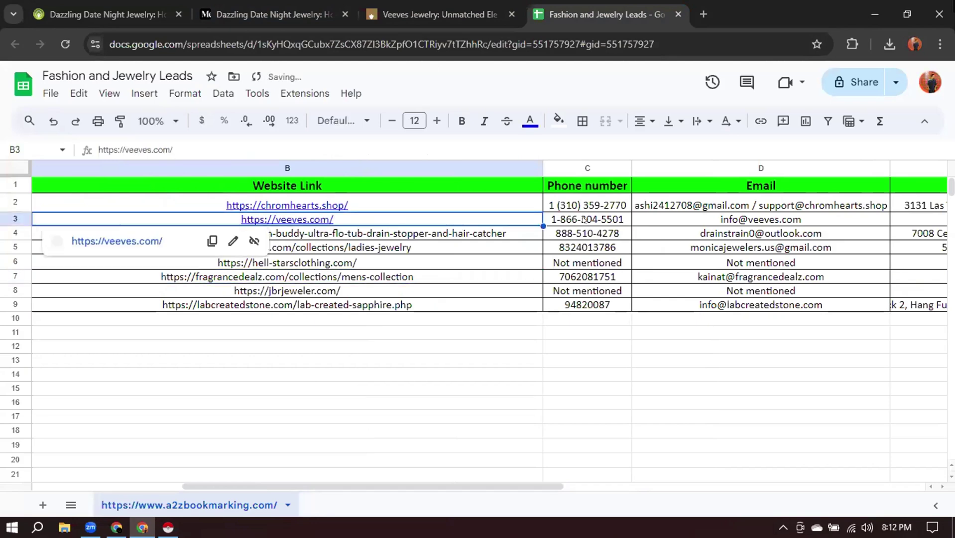
left_click(584, 219)
left_click(743, 219)
scroll(538, 468, "right", 10)
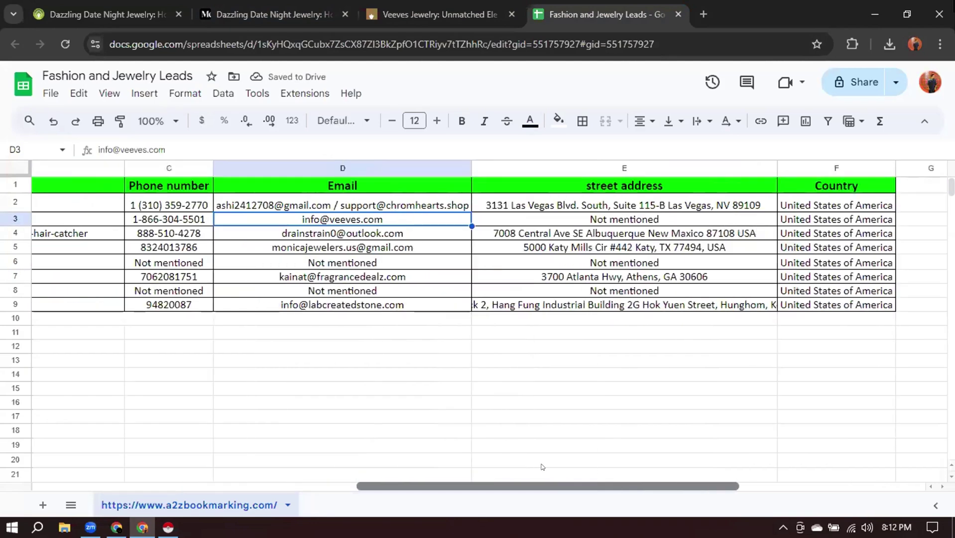
left_click(552, 220)
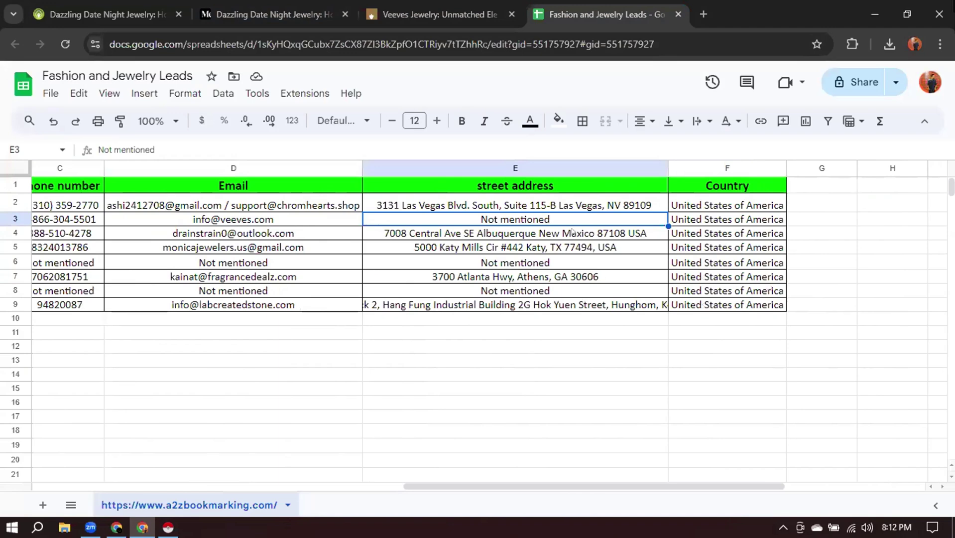
left_click(438, 14)
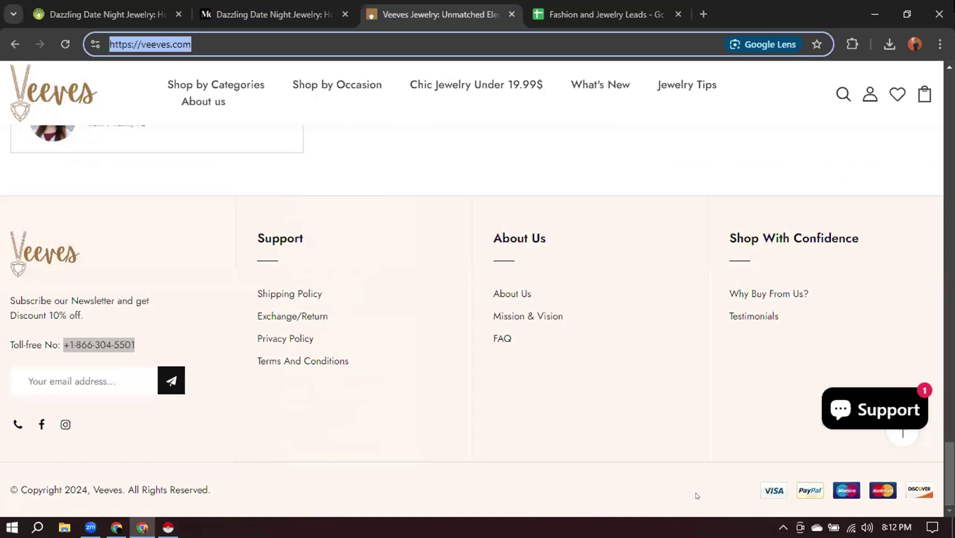
left_click(181, 301)
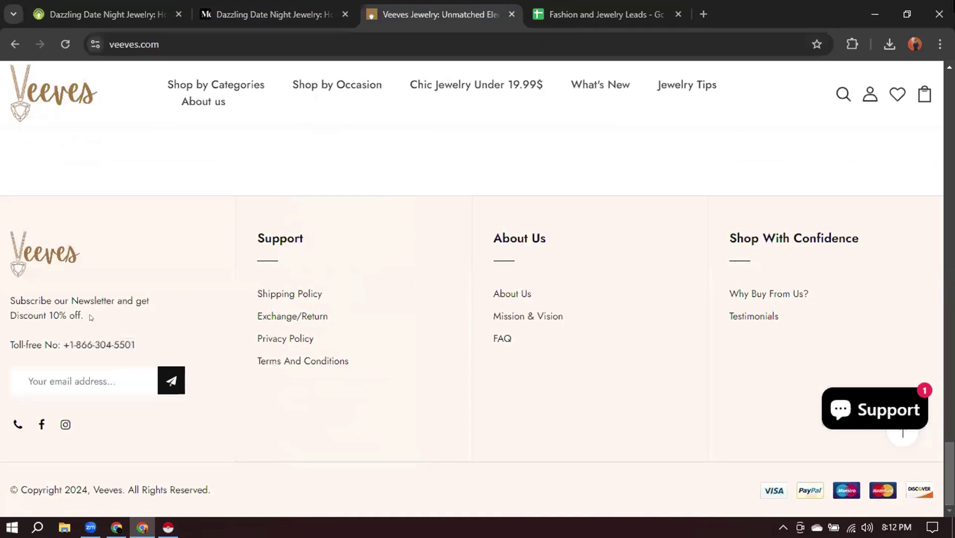
Copy the street address from the Veeves LLC Facebook intro into the Veeves row's street address cell in the leads sheet.
left_click(117, 527)
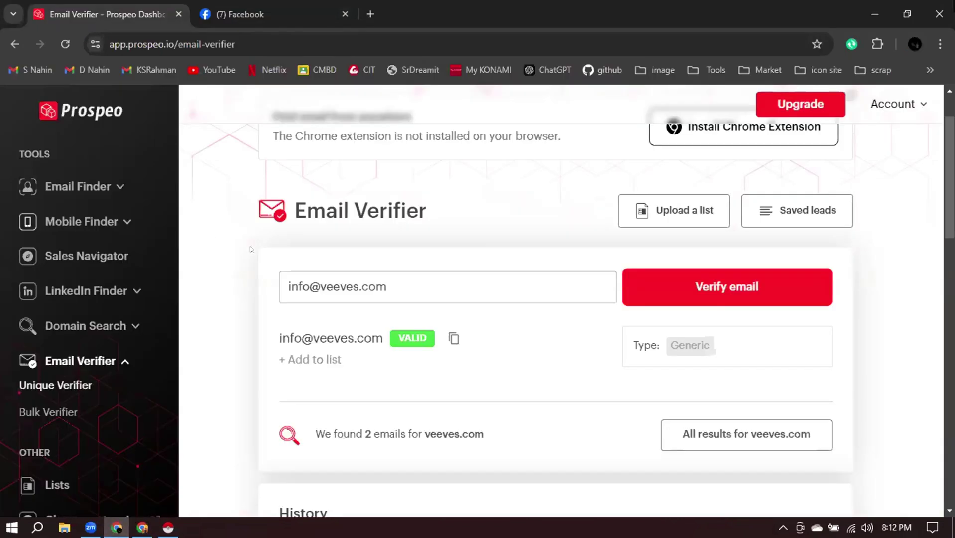
left_click(244, 14)
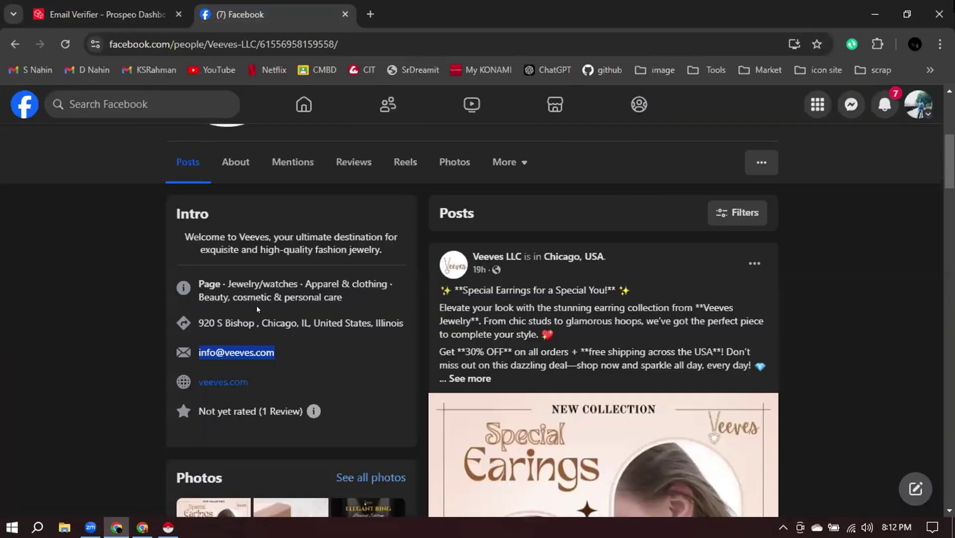
left_click_drag(195, 326, 398, 320)
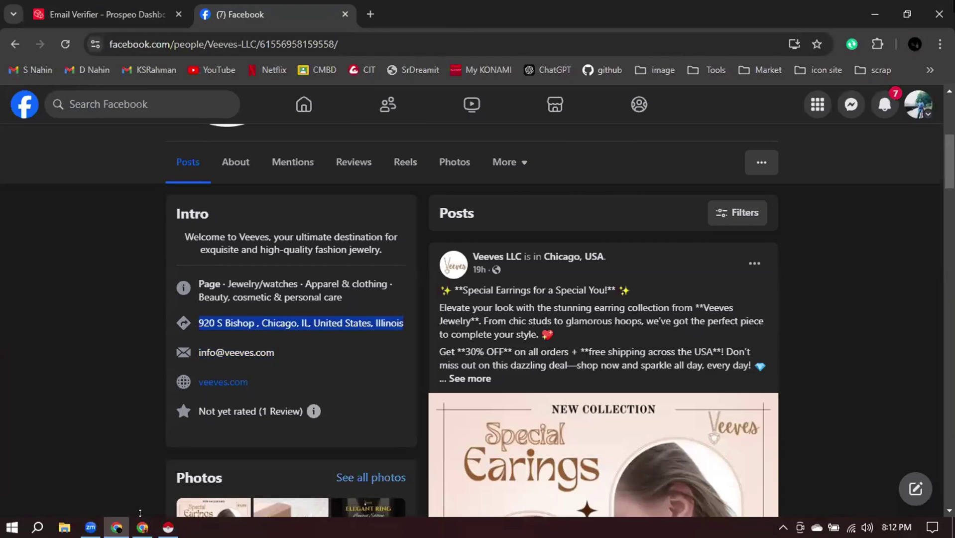
left_click(142, 527)
left_click(608, 14)
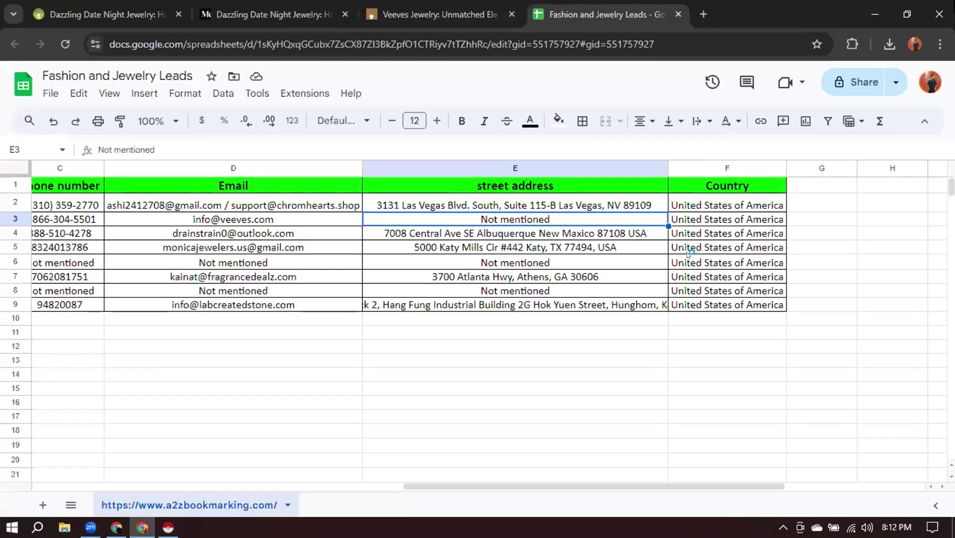
double_click(599, 219)
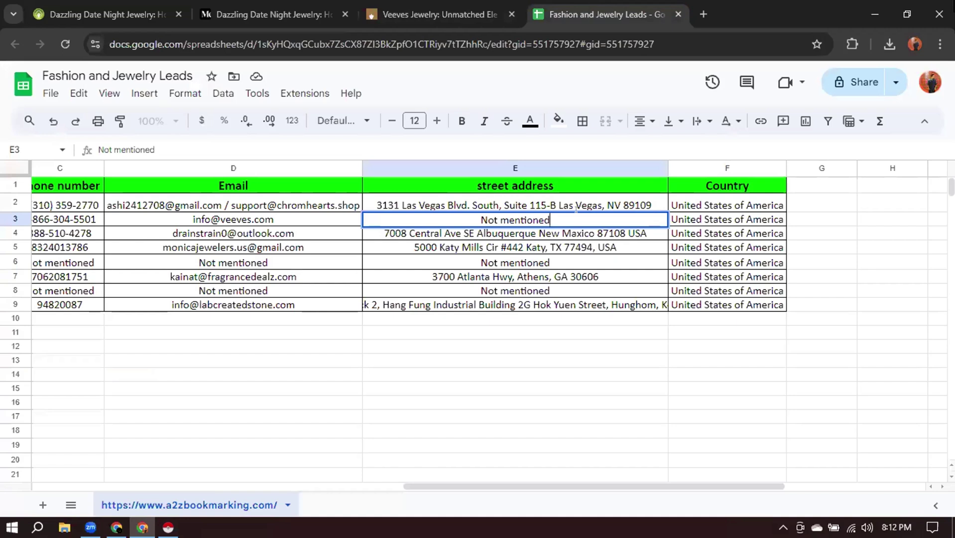
key("ctrl+a")
key("ctrl+v")
left_click(628, 361)
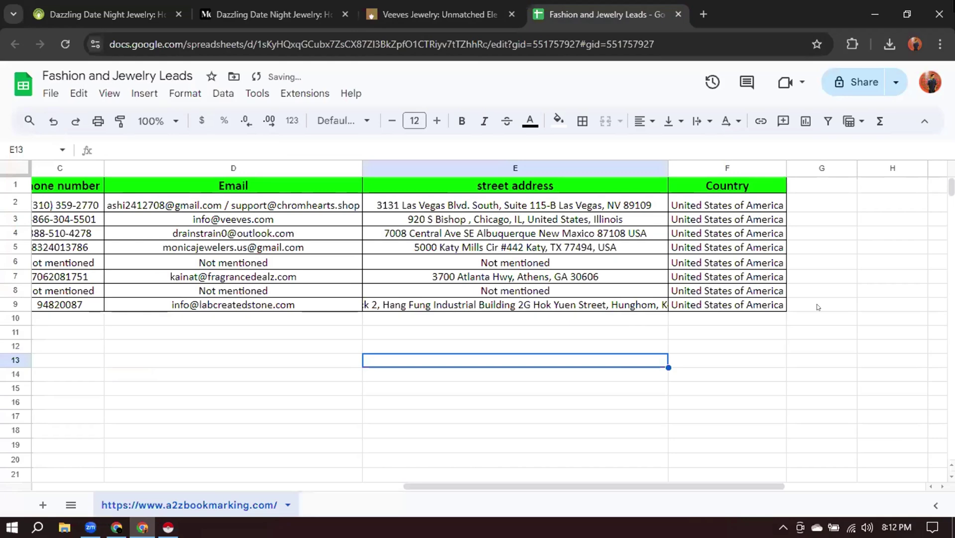
Select the Drain Buddy lead's shop name and close the Medium article and Veeves website tabs.
scroll(815, 304, "left", 10)
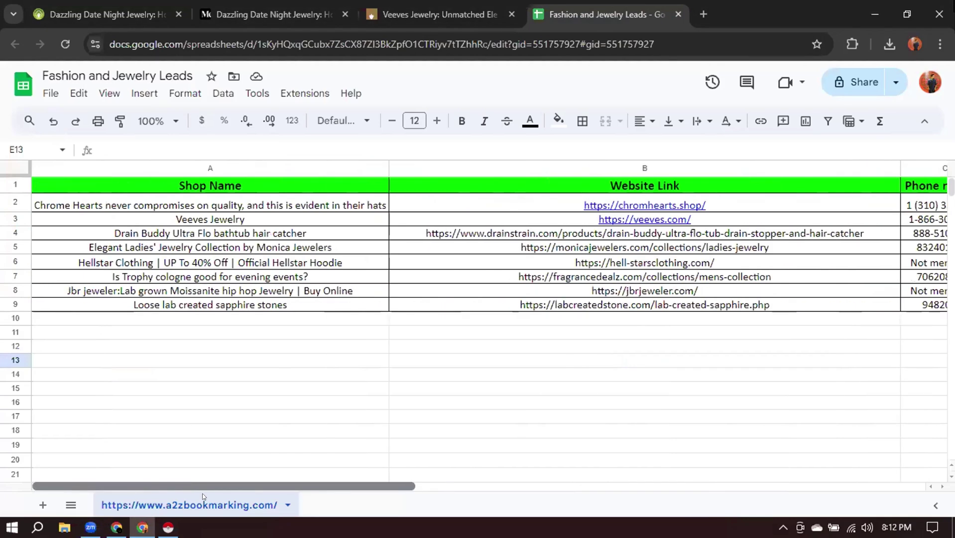
left_click(182, 231)
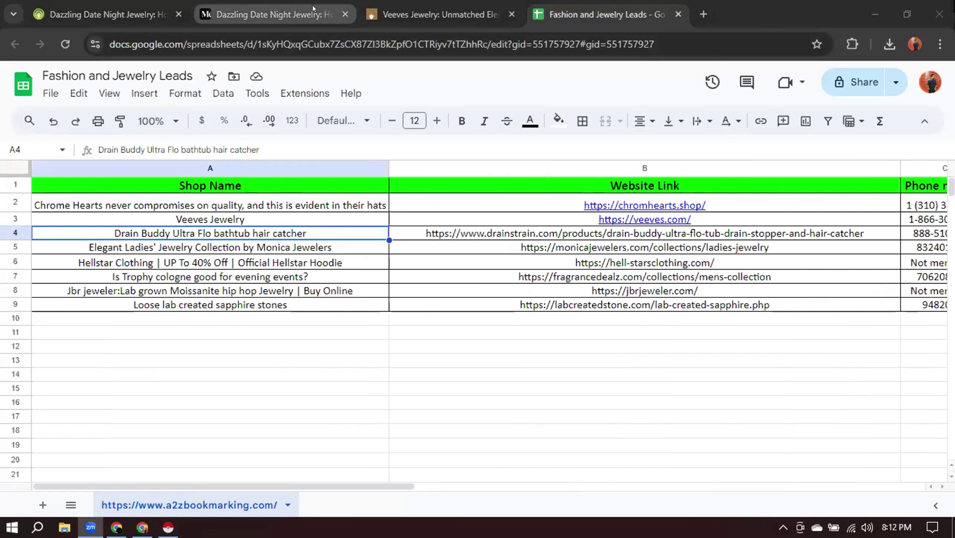
left_click(344, 15)
left_click(344, 15)
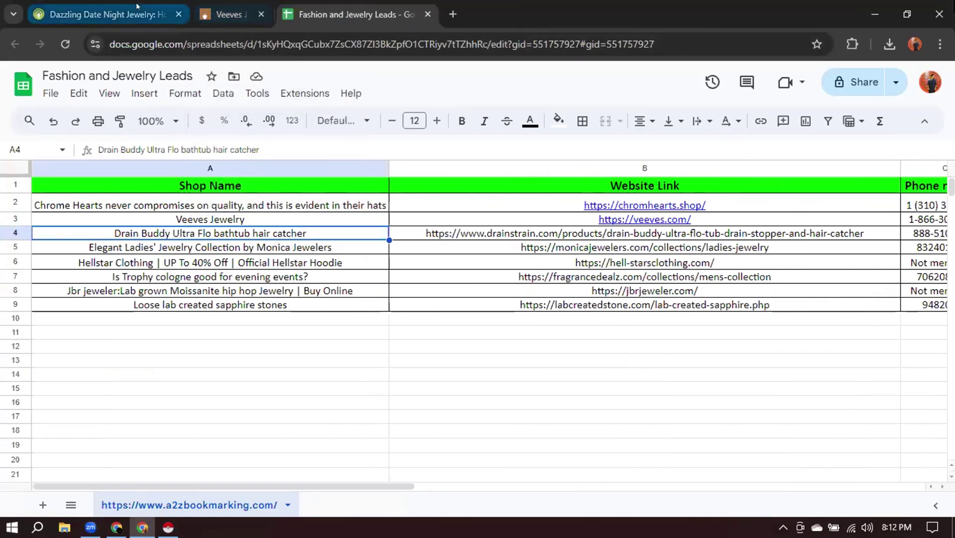
Return to the search results, open the Drain Buddy Ultra Flo Bathtub Hair Catcher listing in a new tab, and review its title and details.
left_click(136, 9)
left_click(15, 44)
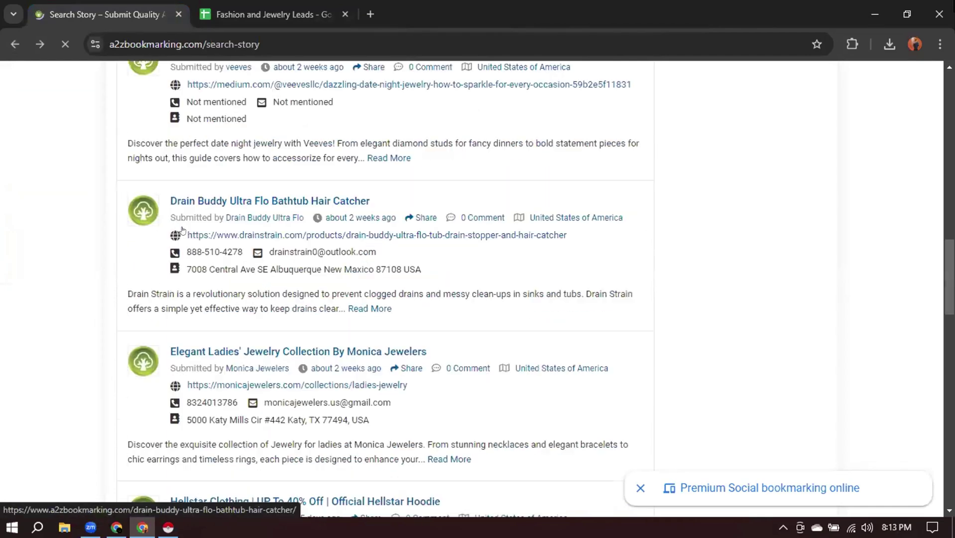
right_click(252, 198)
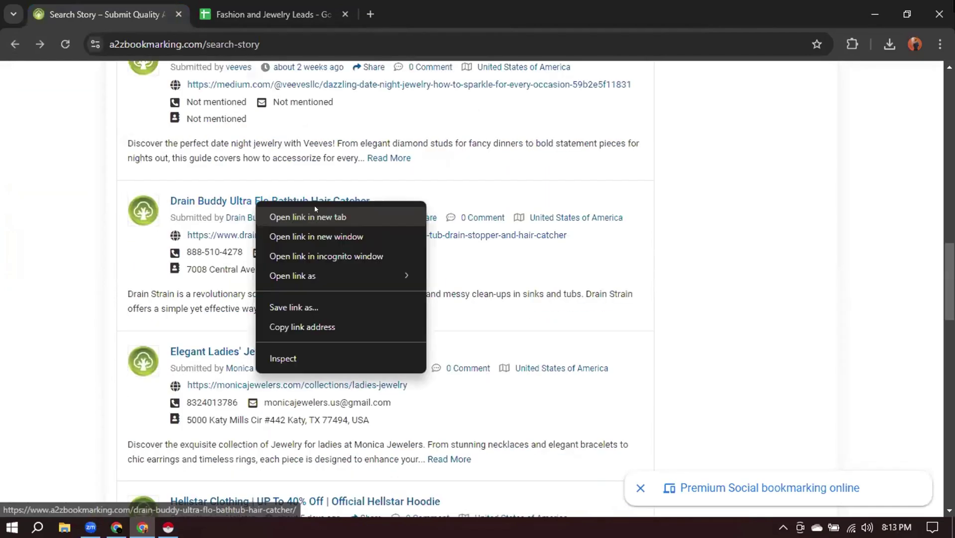
left_click(299, 215)
left_click(290, 3)
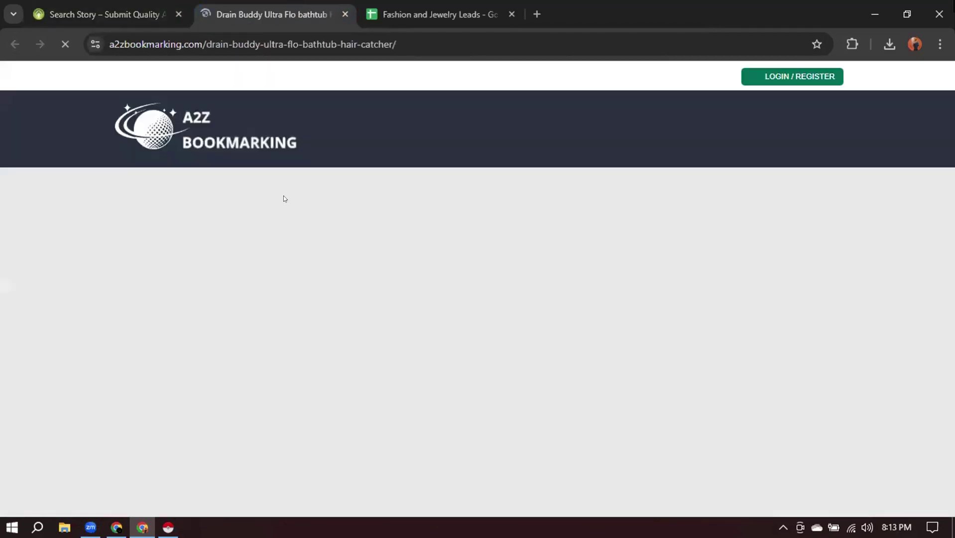
scroll(245, 205, "down", 3)
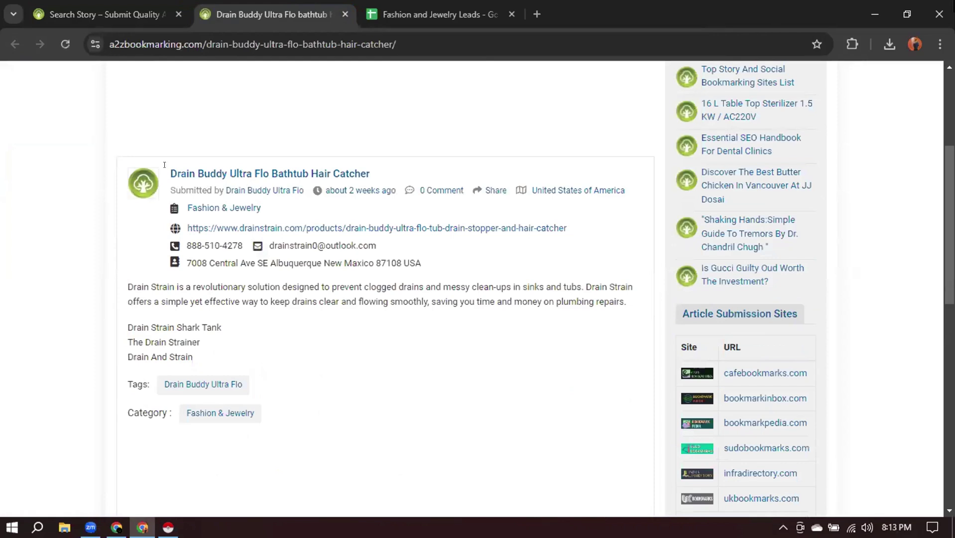
left_click_drag(164, 165, 370, 172)
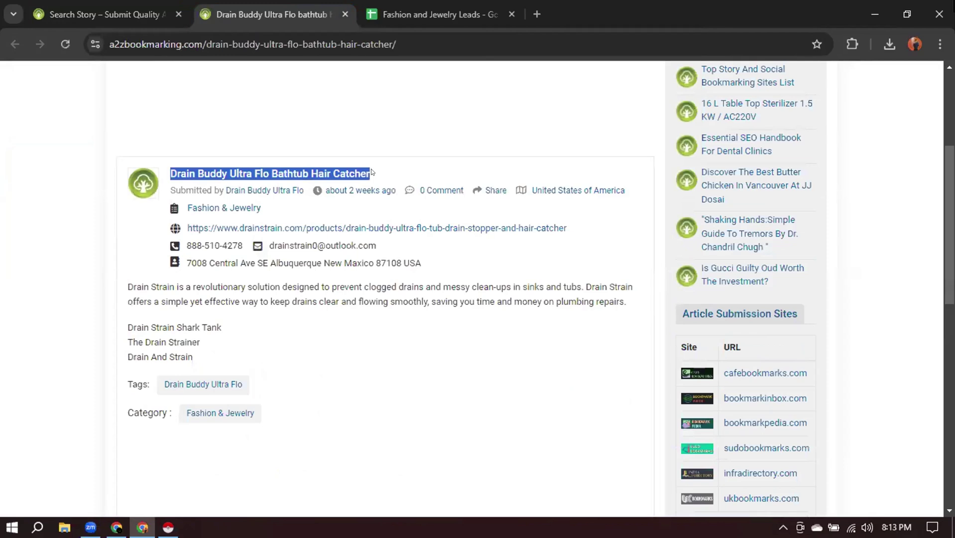
left_click(441, 174)
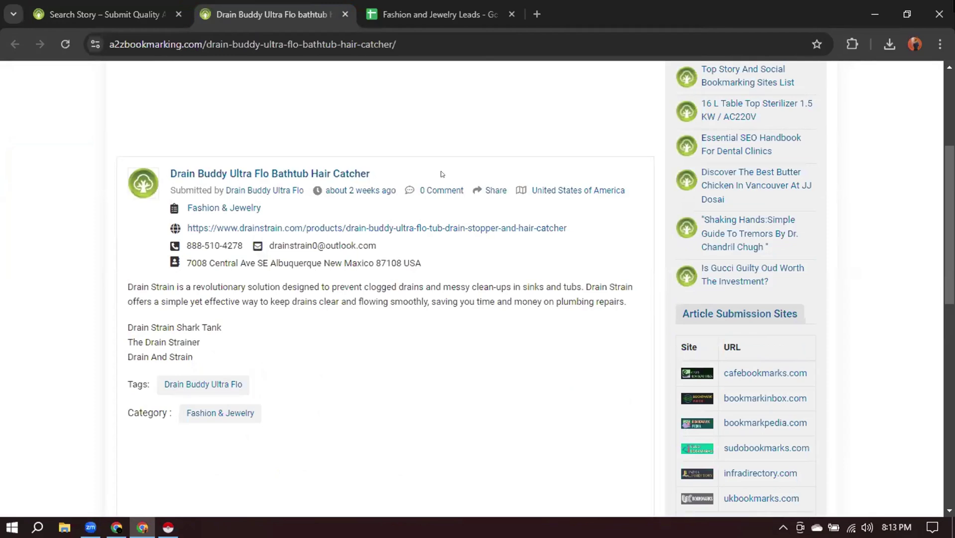
Open the Drain Buddy listing's website link, examine the product page, and dismiss the discount pop-up.
left_click(249, 229)
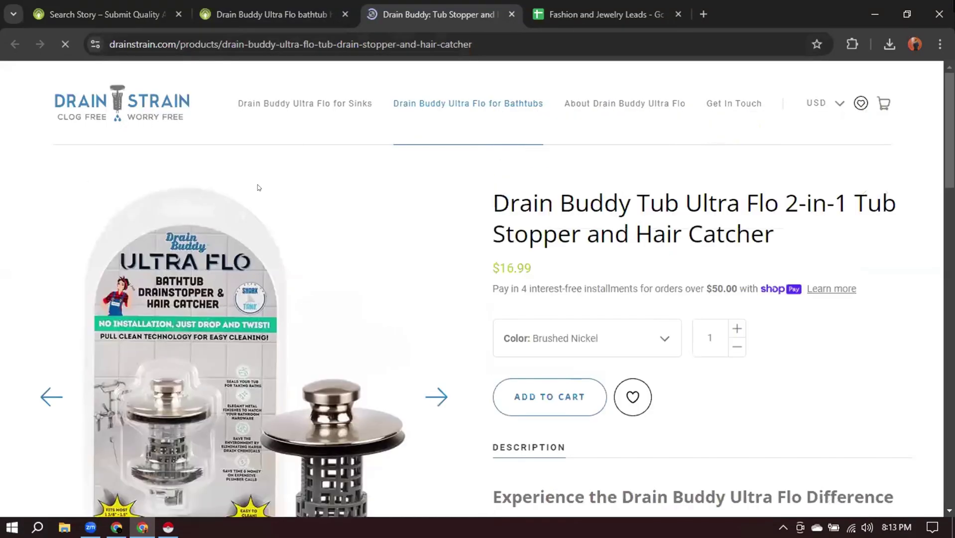
scroll(326, 226, "down", 10)
scroll(304, 194, "up", 10)
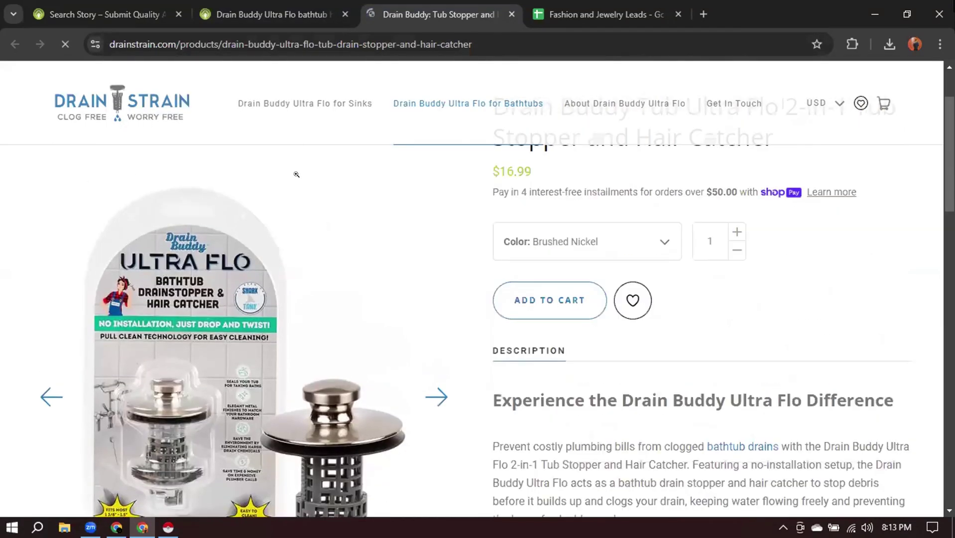
scroll(303, 179, "down", 8)
scroll(299, 175, "down", 10)
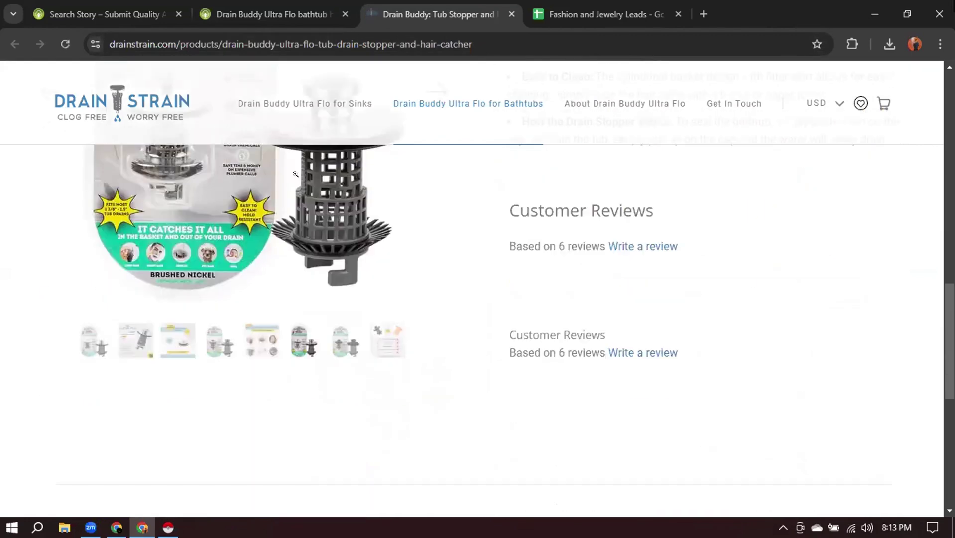
scroll(341, 193, "down", 5)
scroll(258, 172, "up", 15)
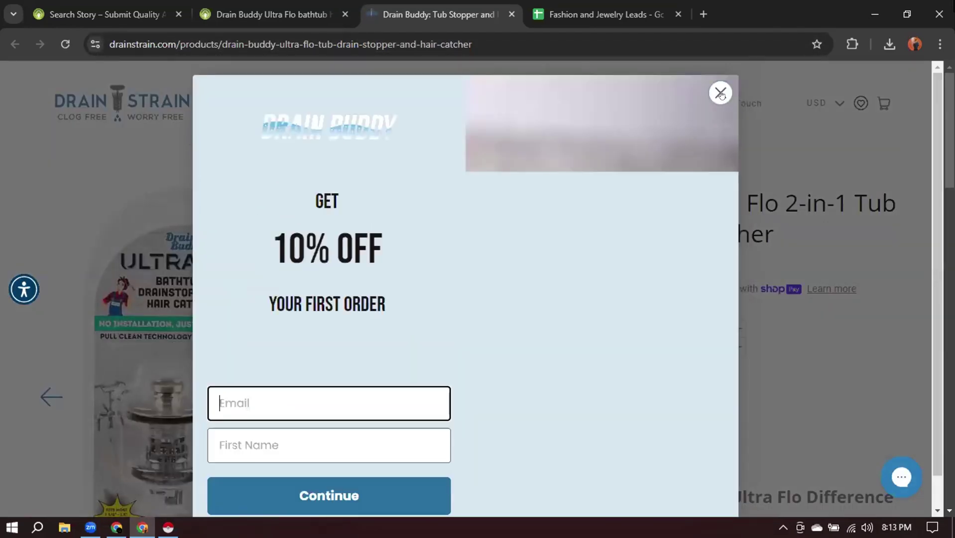
left_click(177, 83)
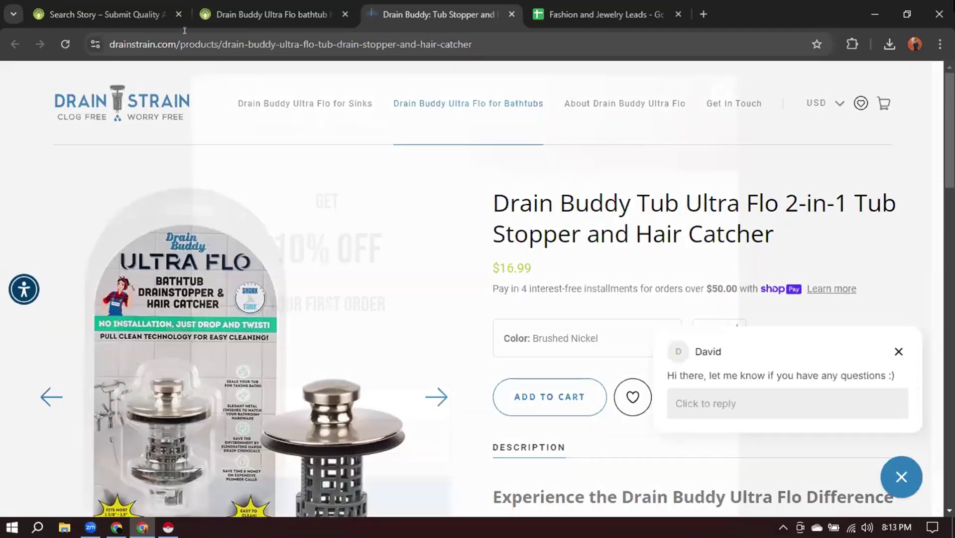
Go to the drainstrain.com homepage and examine what the shop sells to judge whether it fits fashion and jewelry.
left_click_drag(172, 37, 551, 38)
key("BackSpace")
key("Return")
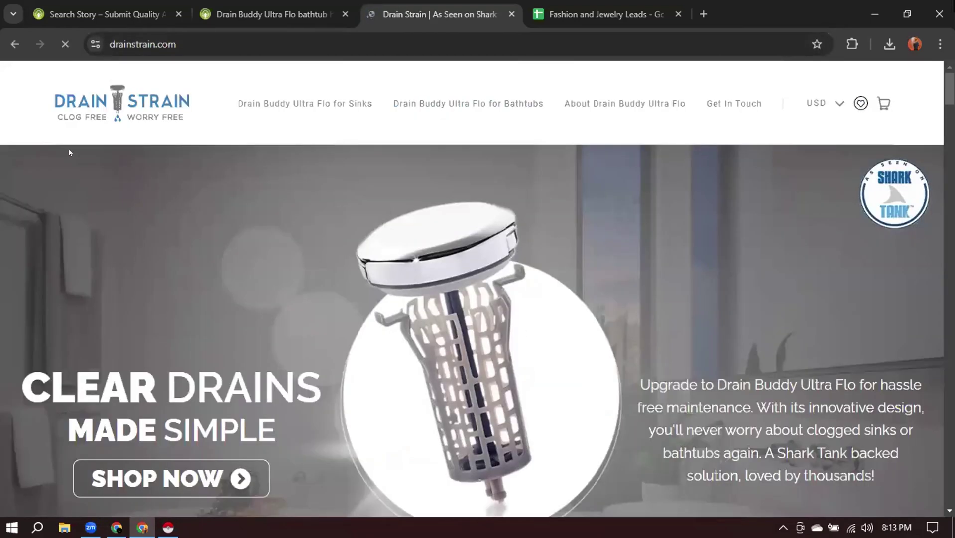
scroll(416, 239, "down", 10)
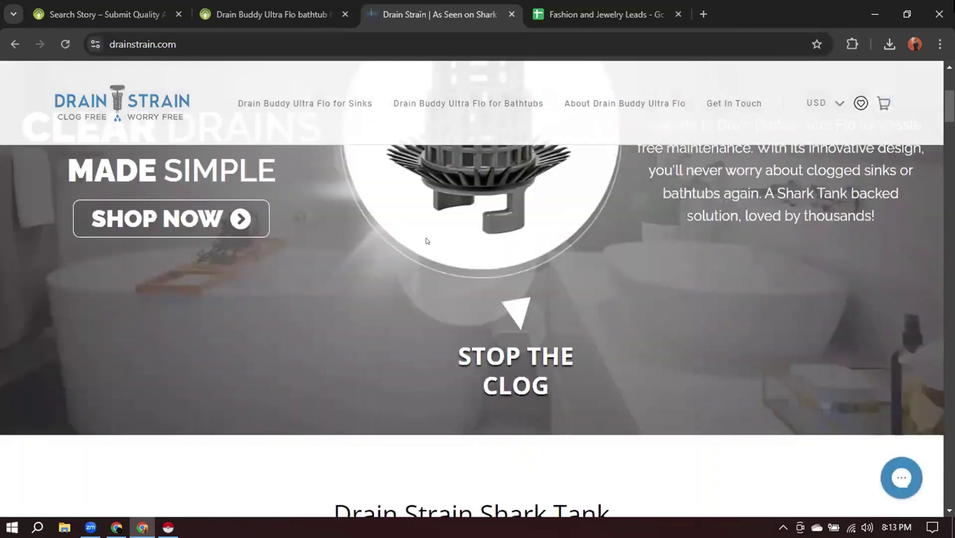
scroll(287, 229, "down", 15)
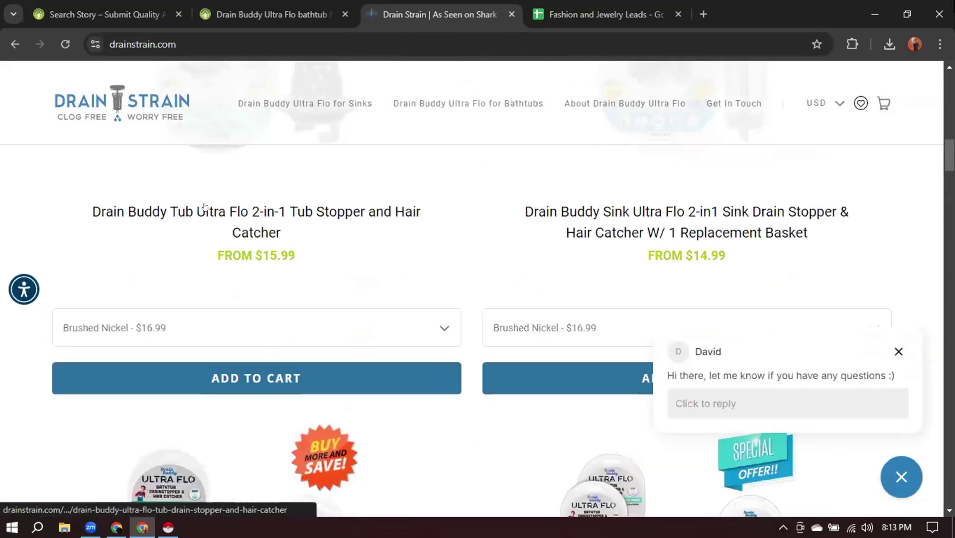
scroll(239, 194, "down", 10)
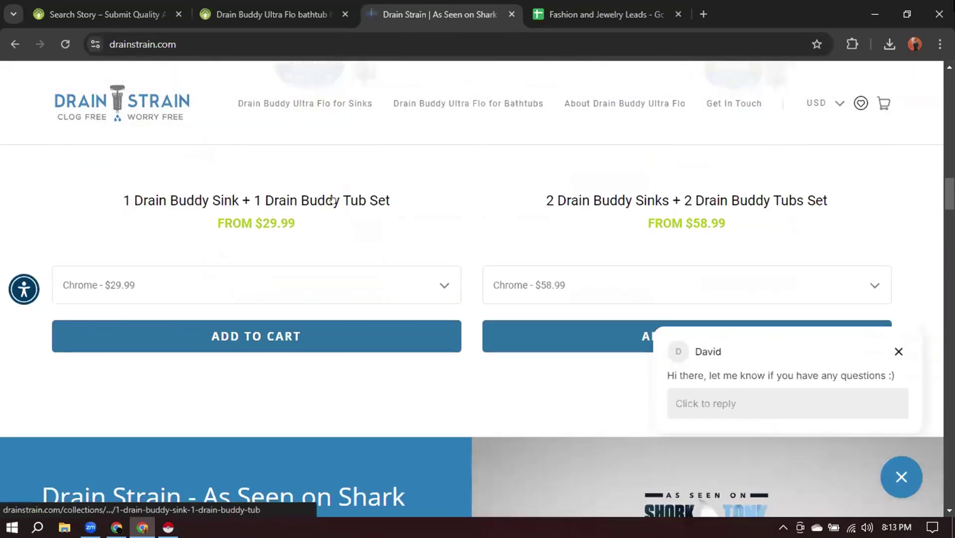
scroll(507, 171, "down", 4)
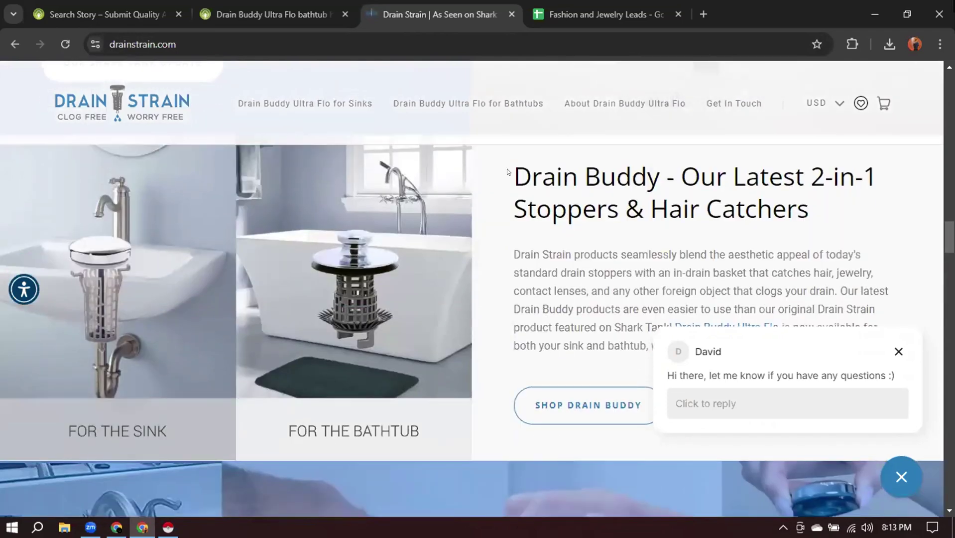
scroll(510, 154, "down", 3)
scroll(512, 150, "down", 9)
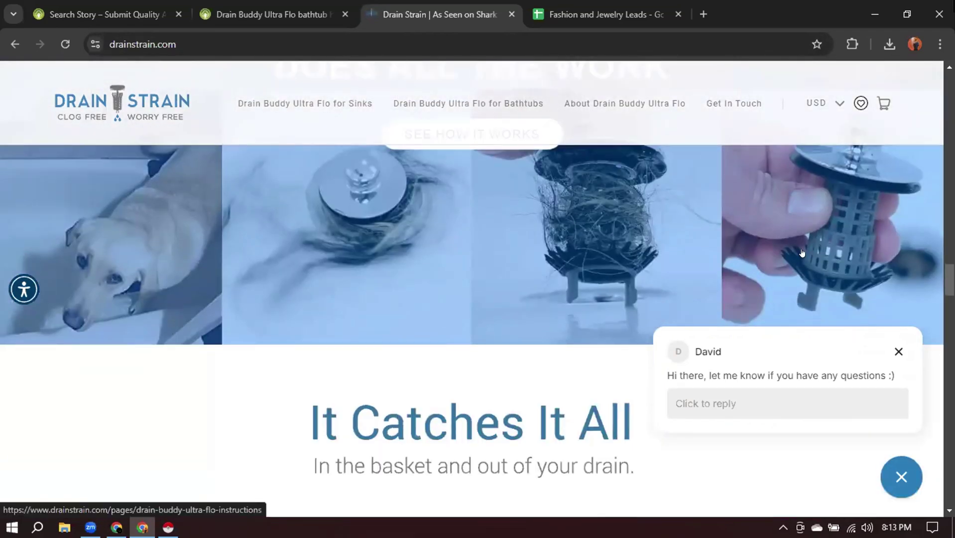
scroll(371, 219, "down", 7)
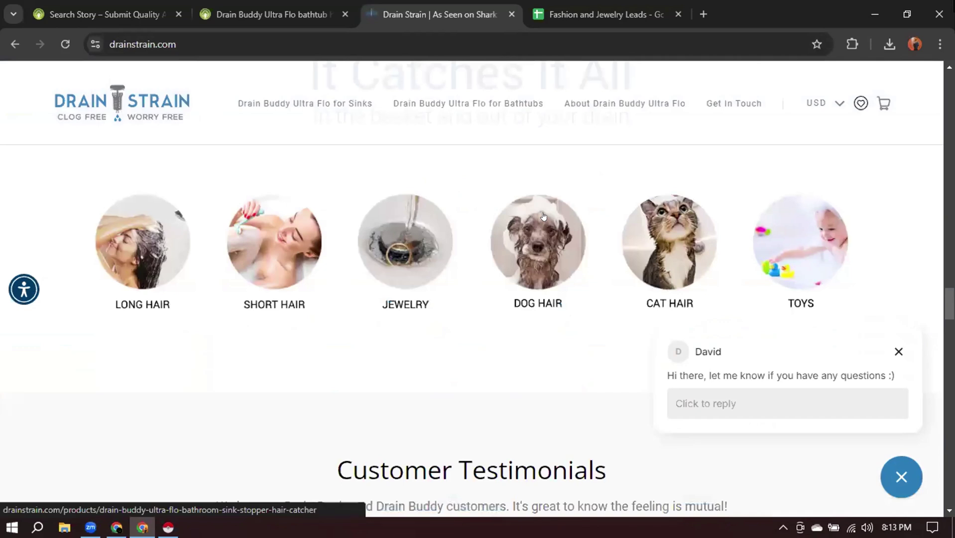
scroll(731, 227, "down", 4)
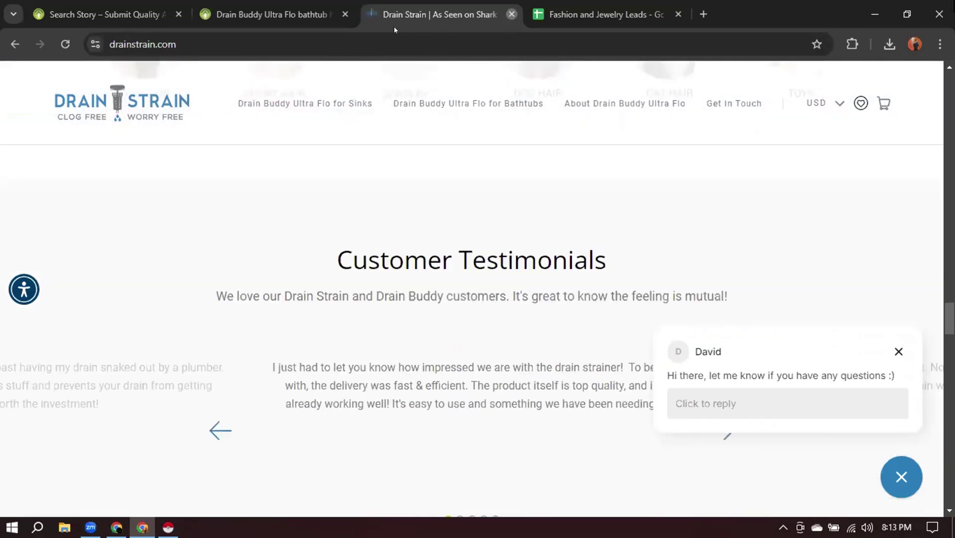
Close the Drain Strain website and listing tabs and delete the Drain Buddy row from the leads sheet.
left_click(511, 15)
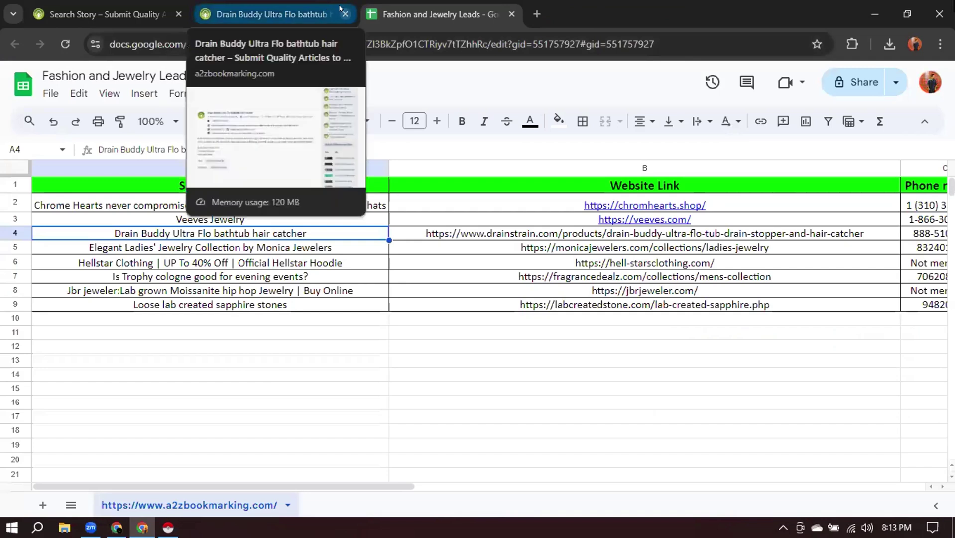
left_click(345, 15)
left_click(609, 232)
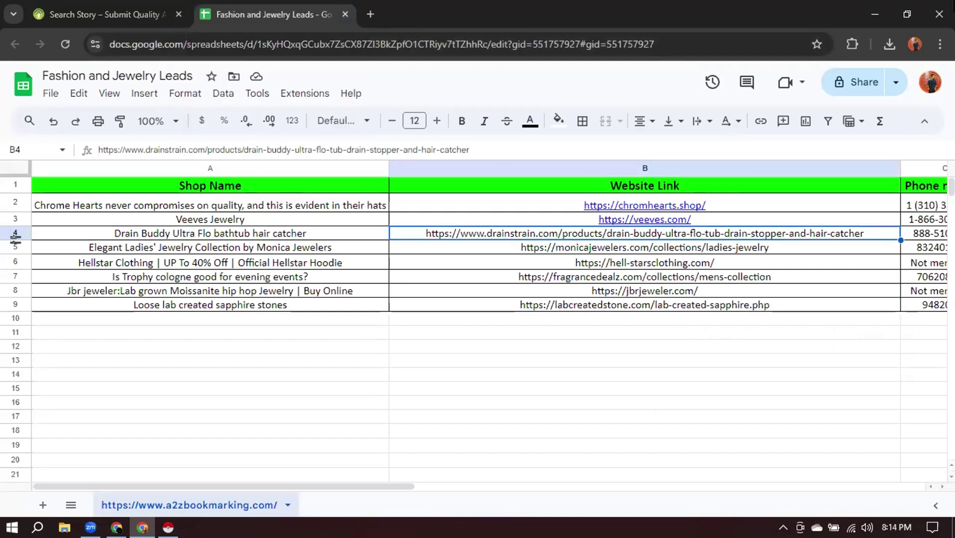
left_click(15, 232)
right_click(16, 232)
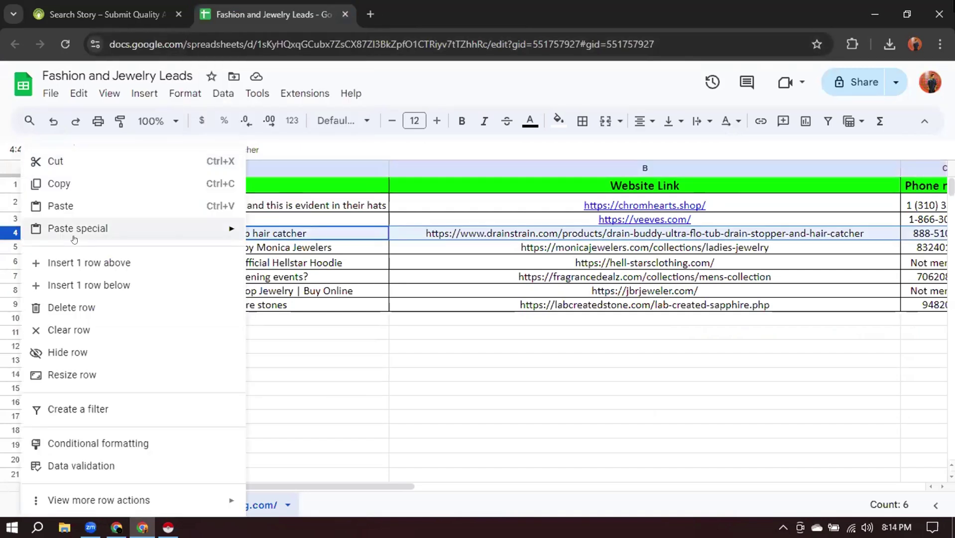
left_click(70, 308)
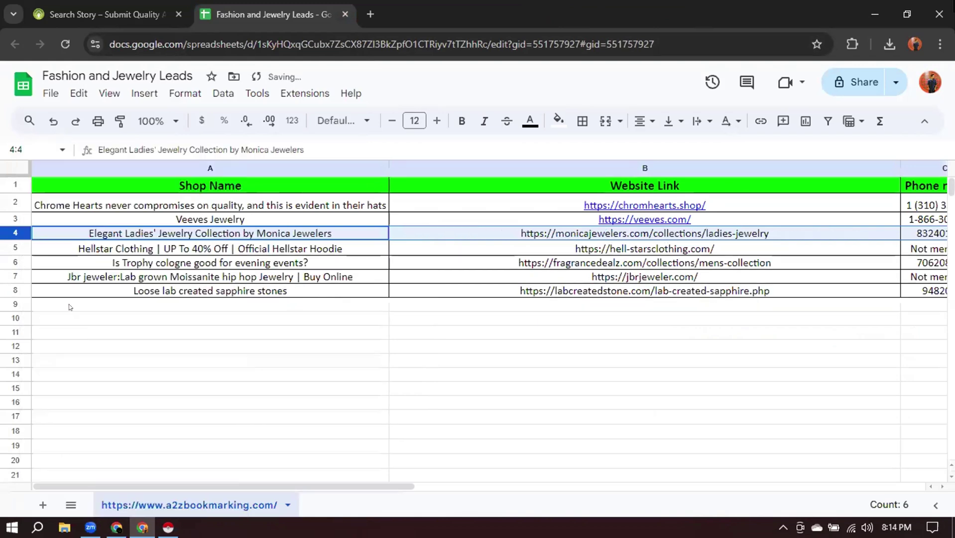
Open the Elegant Ladies' Jewelry Collection By Monica Jewelers listing from the search results in a new tab and review its details.
left_click(128, 239)
left_click(134, 6)
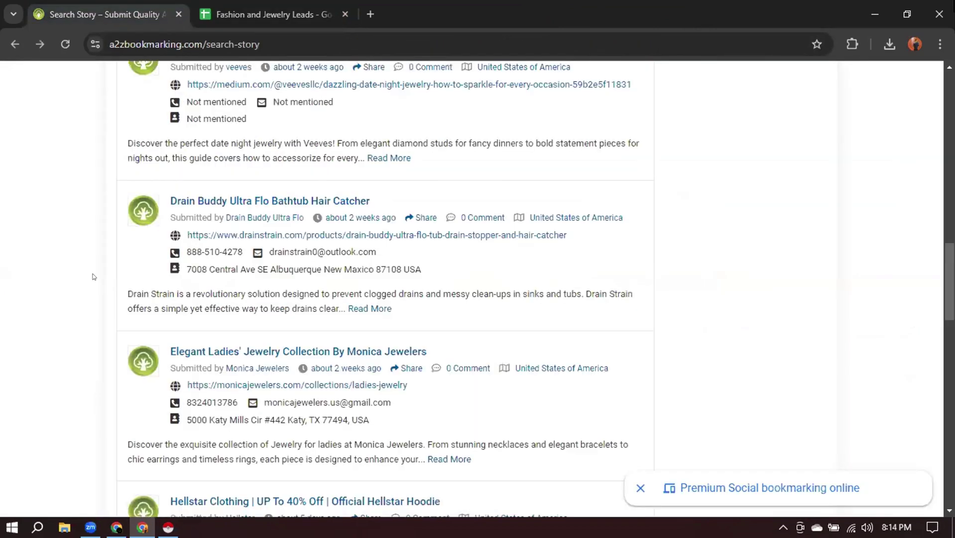
scroll(189, 144, "down", 7)
right_click(198, 143)
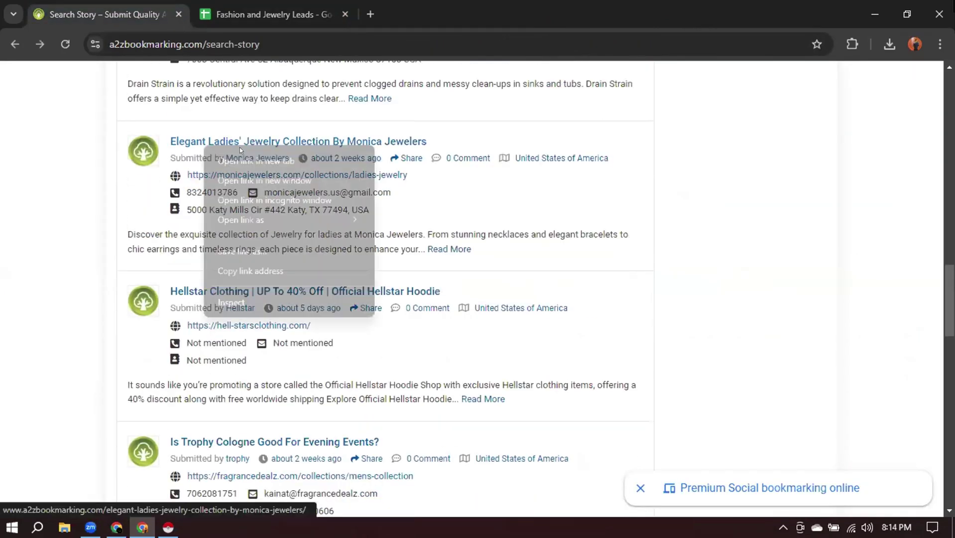
left_click(246, 156)
key("ctrl+Tab")
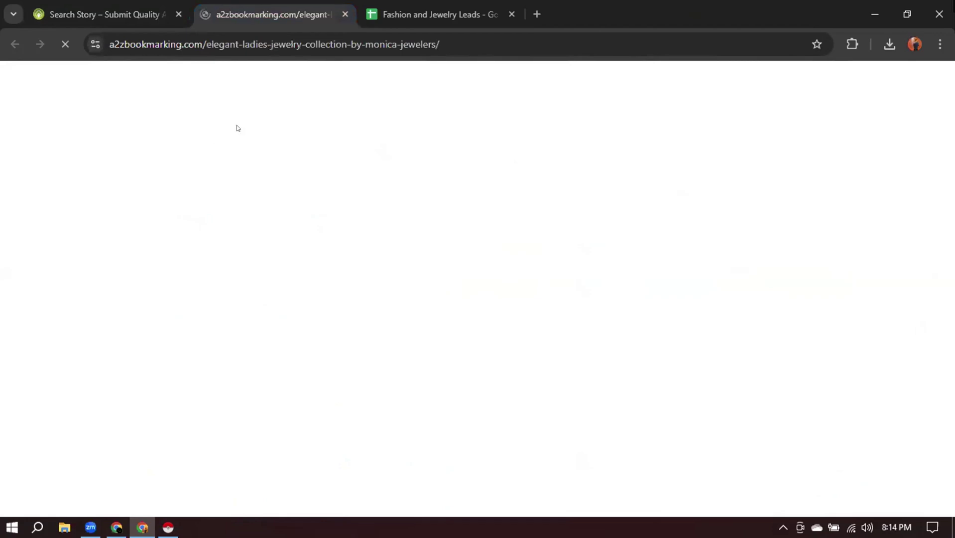
scroll(304, 226, "down", 3)
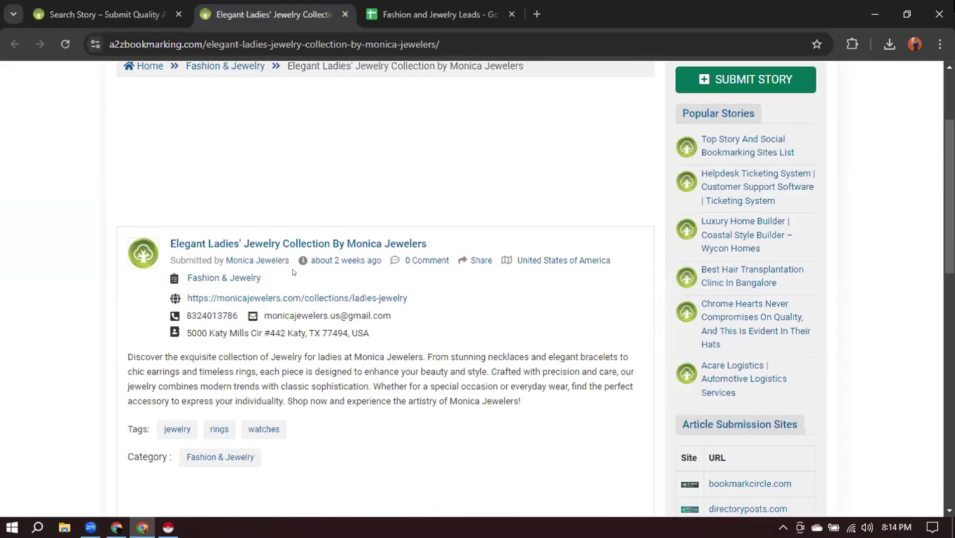
Open the Monica Jewelers website link in a new tab and shorten its address to the monicajewelers.com homepage.
right_click(250, 297)
left_click(279, 311)
left_click(448, 16)
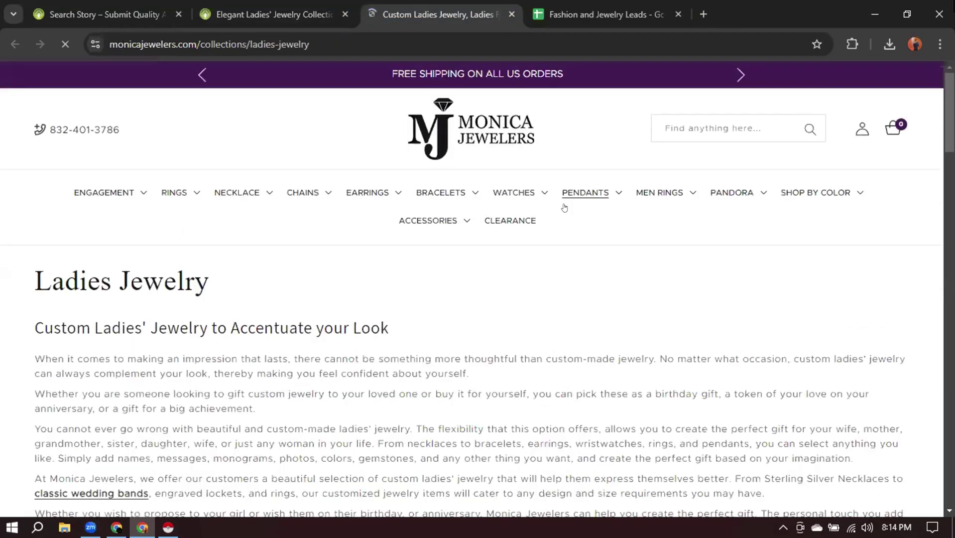
left_click_drag(197, 44, 462, 39)
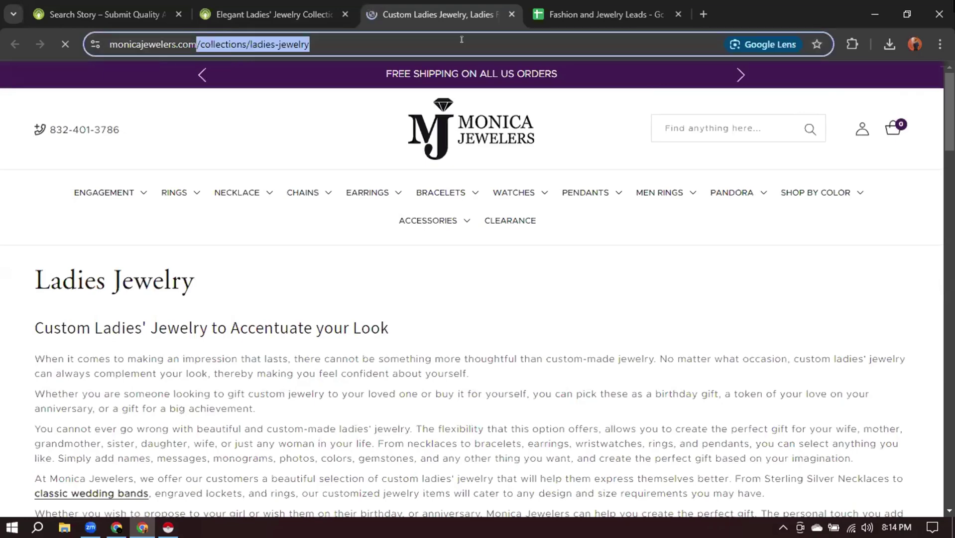
key("BackSpace")
key("Return")
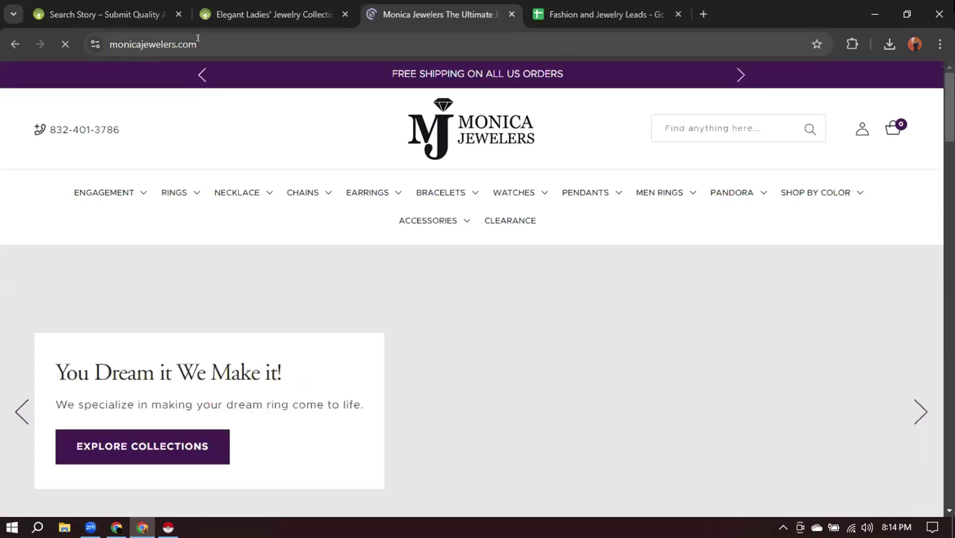
left_click(241, 42)
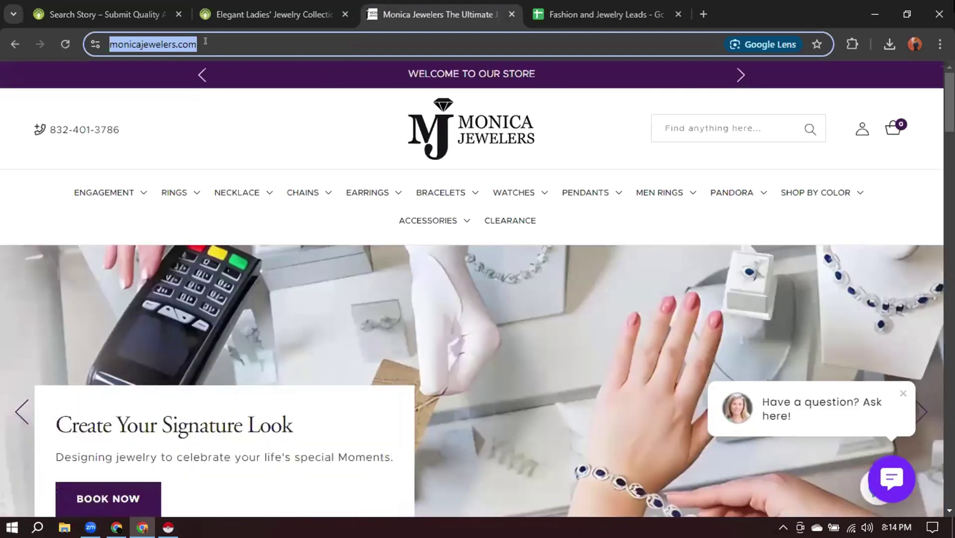
right_click(205, 43)
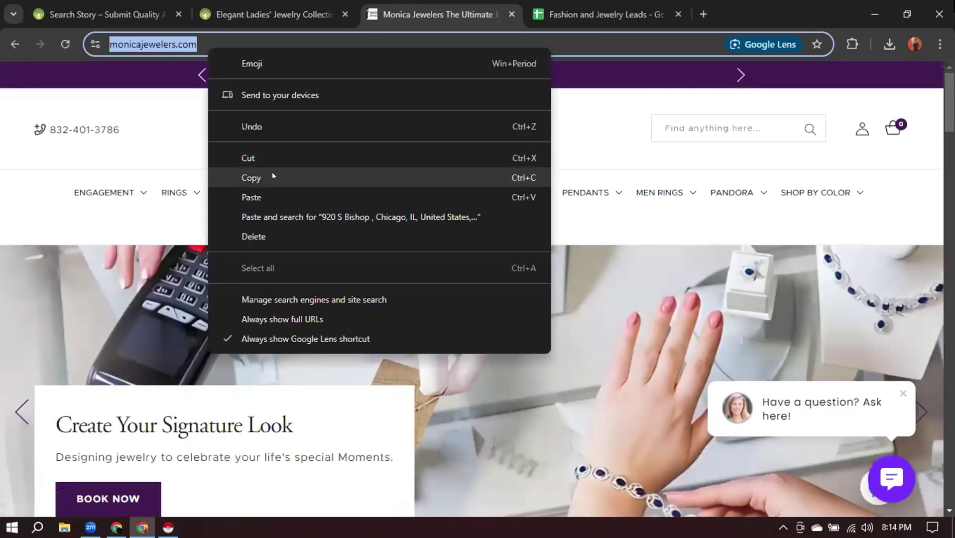
left_click(271, 175)
left_click(597, 14)
left_click(620, 232)
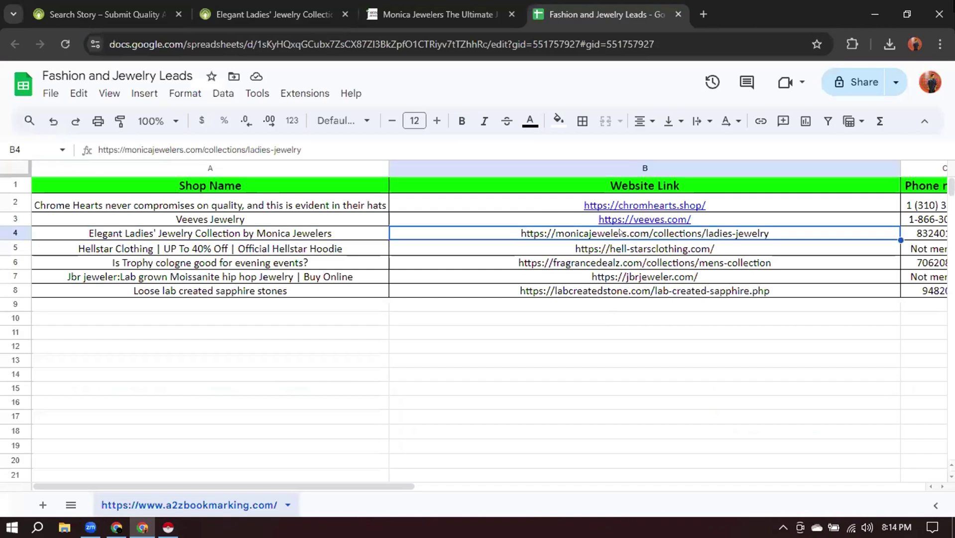
double_click(621, 232)
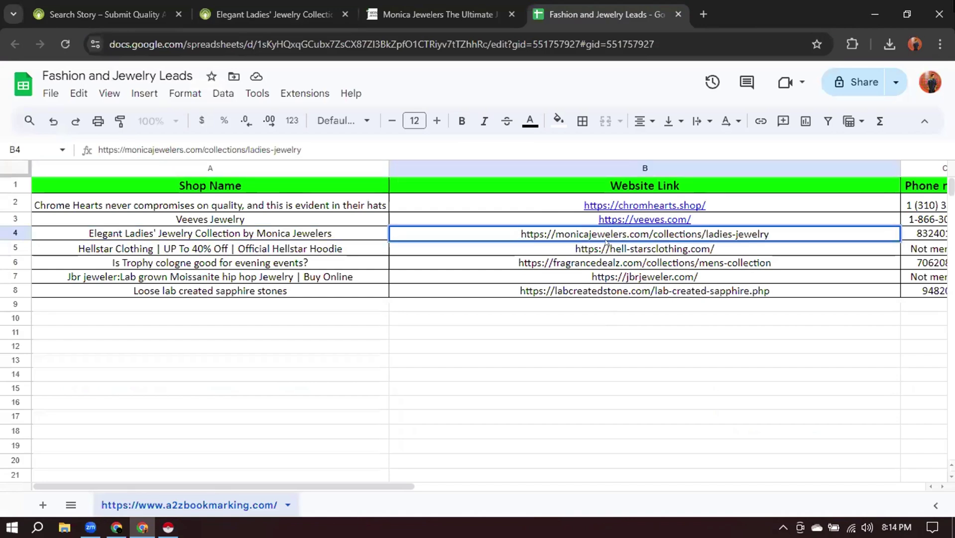
key("ctrl+a")
key("ctrl+v")
key("Return")
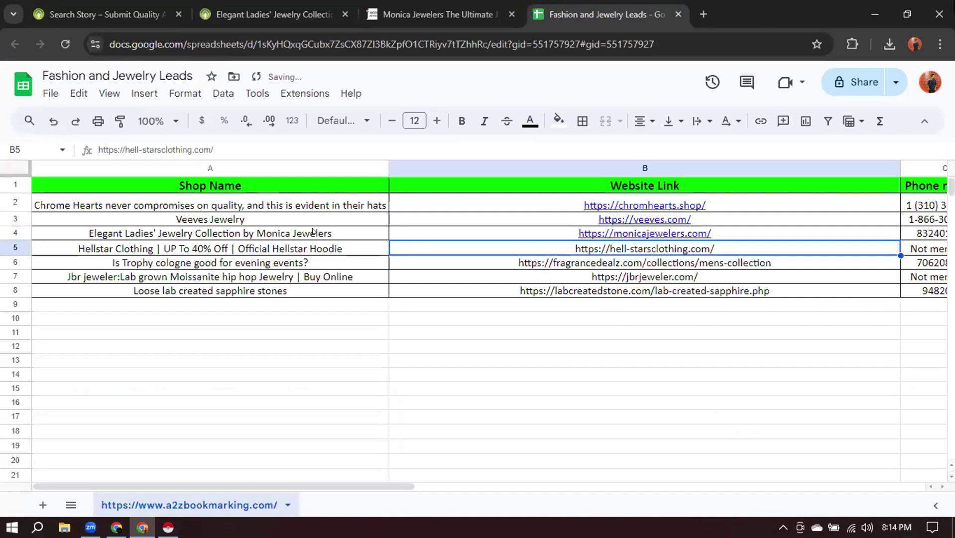
Shorten the shop name in the Elegant Ladies' Jewelry Collection row to Monica Jewelers.
left_click(260, 234)
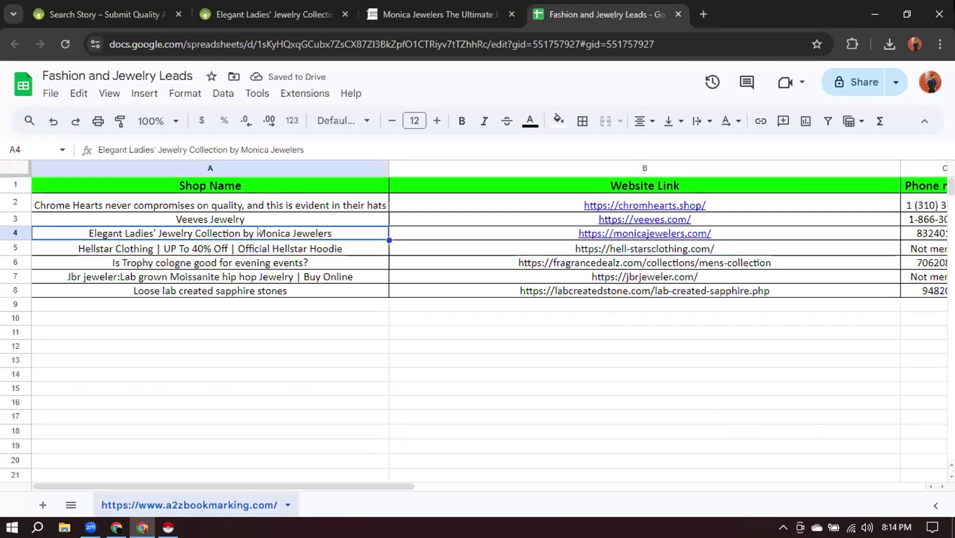
double_click(255, 230)
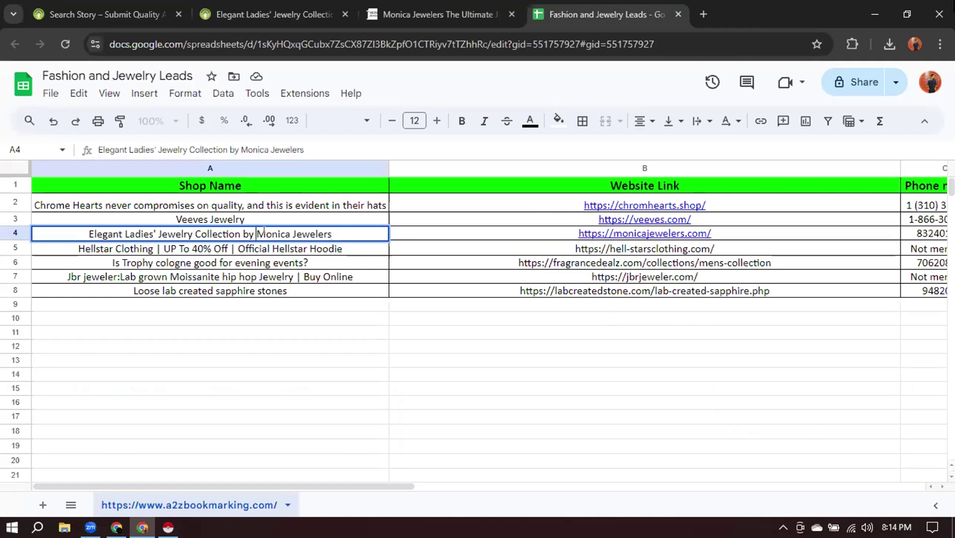
key("BackSpace")
key("BackSpace")
key("BackSpace")
key("BackSpace")
key("BackSpace")
key("BackSpace")
key("BackSpace")
key("BackSpace")
key("BackSpace")
key("BackSpace")
key("BackSpace")
key("BackSpace")
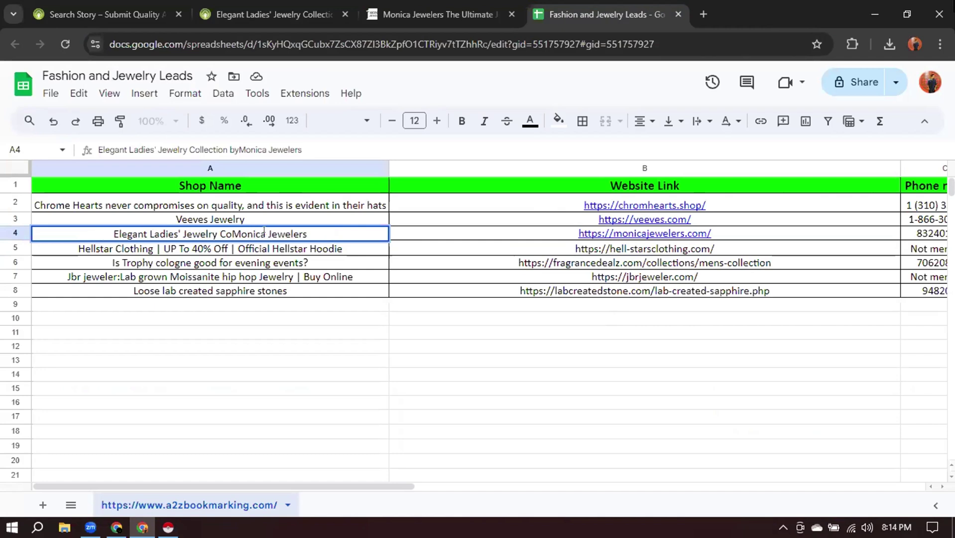
key("BackSpace")
key("BackSpace")
key("BackSpace")
key("BackSpace")
key("BackSpace")
key("BackSpace")
key("BackSpace")
key("BackSpace")
key("BackSpace")
key("BackSpace")
key("BackSpace")
key("BackSpace")
key("BackSpace")
key("BackSpace")
key("BackSpace")
key("BackSpace")
key("BackSpace")
key("BackSpace")
key("BackSpace")
key("BackSpace")
key("Return")
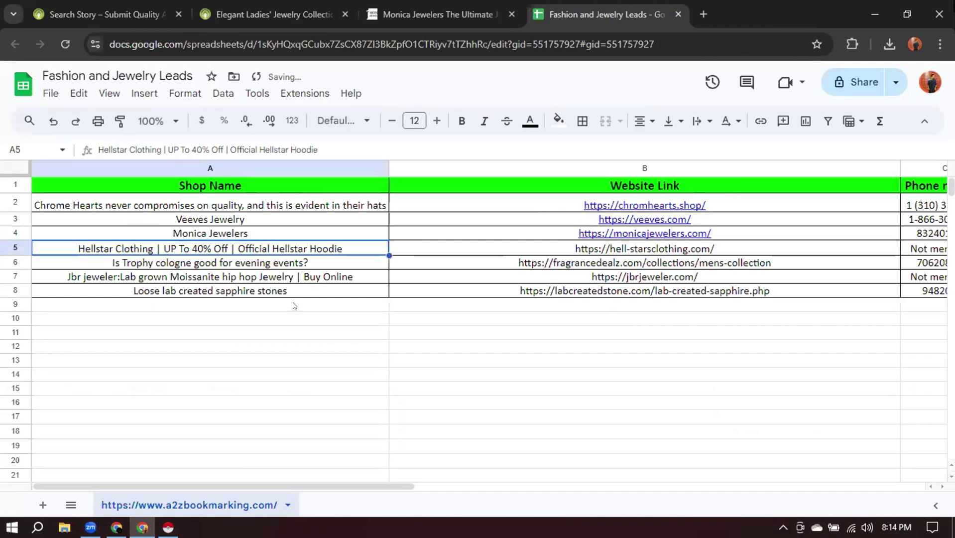
Check the phone number and email recorded in the Monica Jewelers row.
left_click_drag(281, 485, 392, 486)
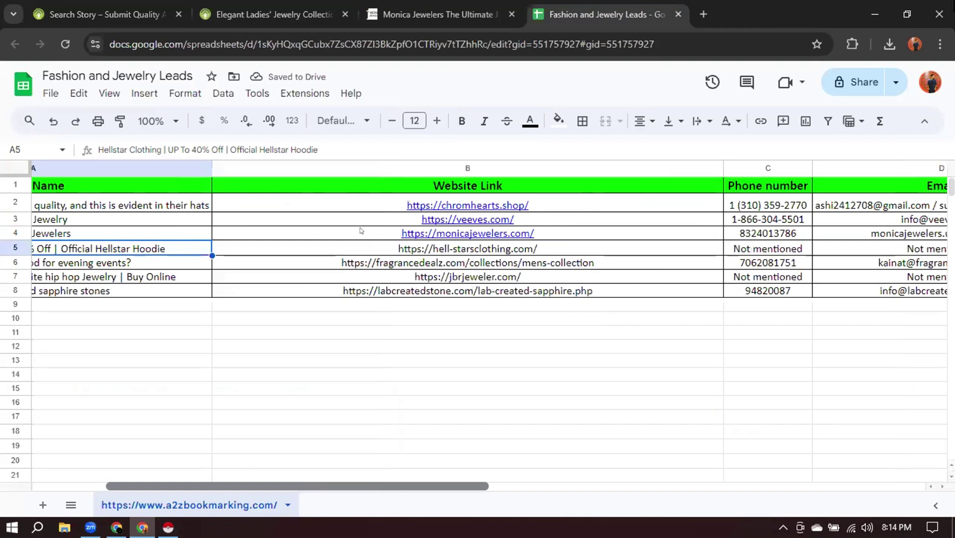
left_click(594, 233)
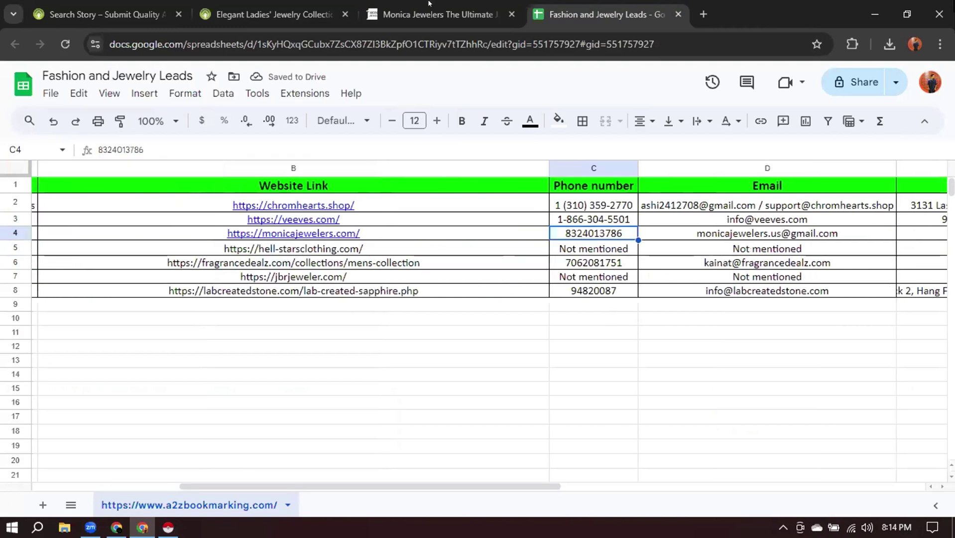
left_click(785, 232)
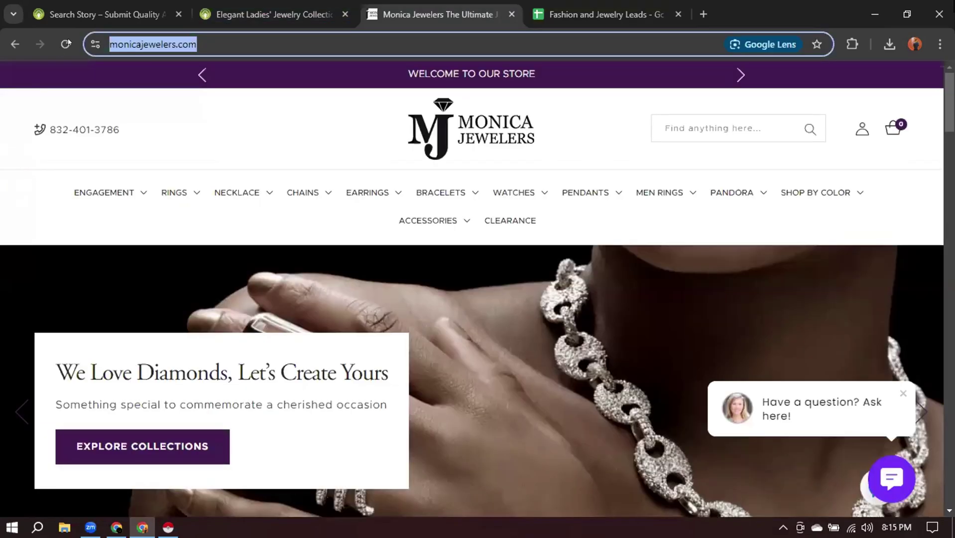
Reload the Monica Jewelers homepage, run Email Extractor on it, and compare the result with the email in the site footer.
left_click(65, 44)
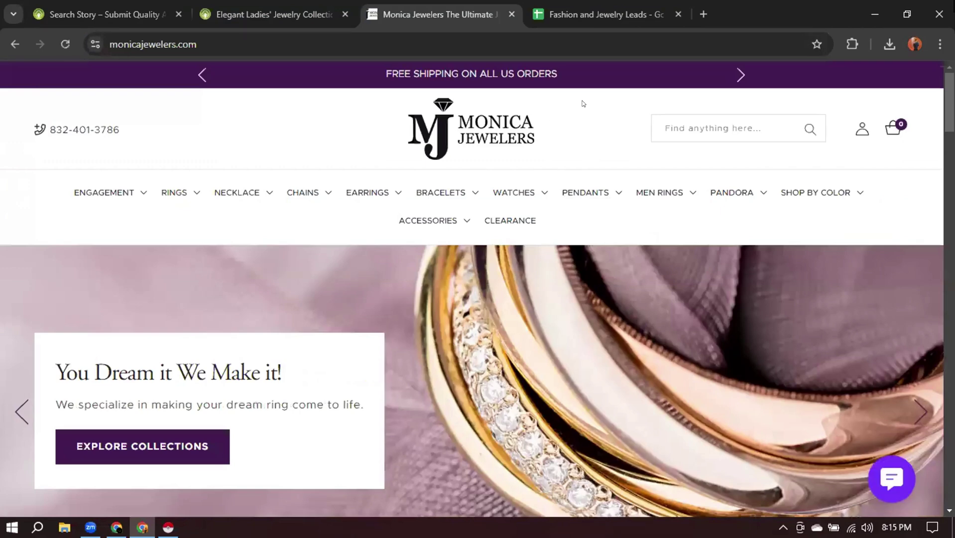
left_click(851, 45)
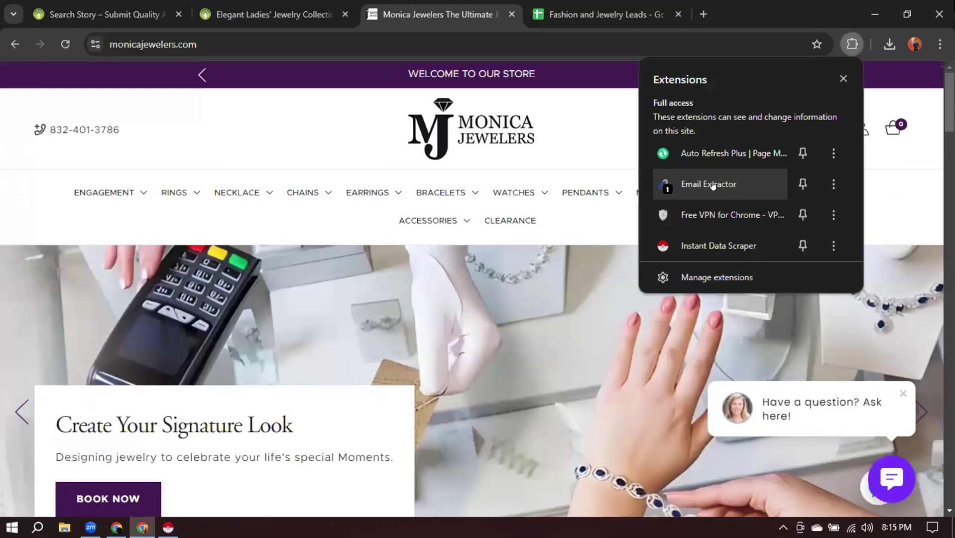
left_click(713, 184)
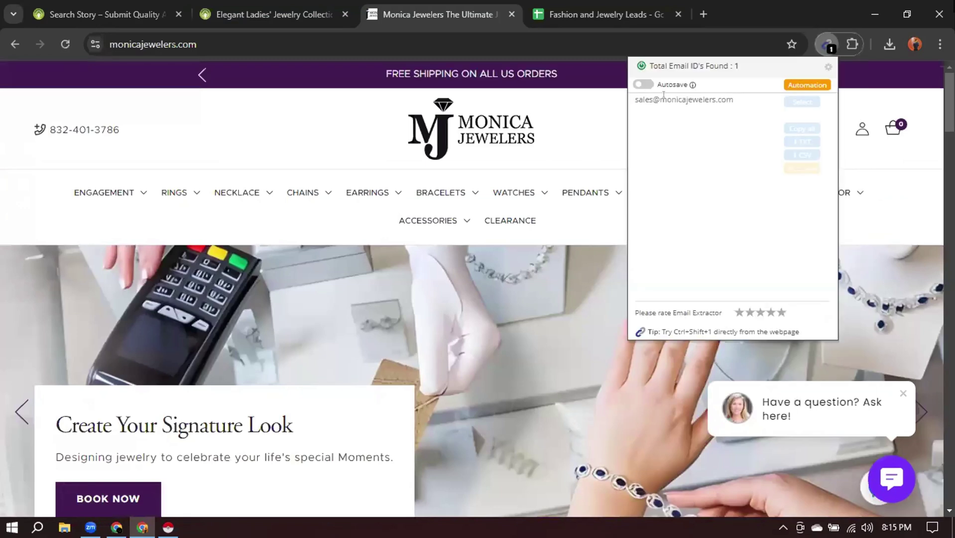
left_click_drag(633, 99, 739, 101)
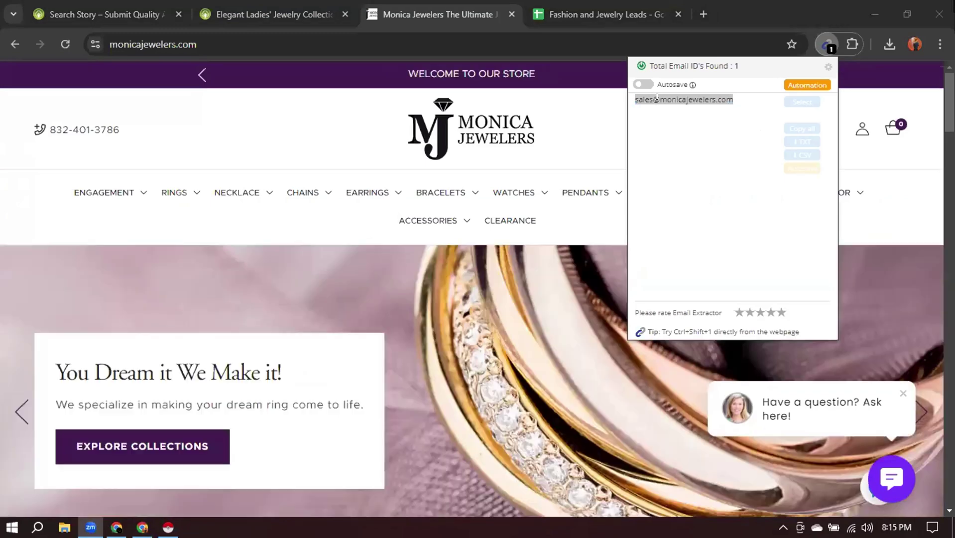
left_click(684, 138)
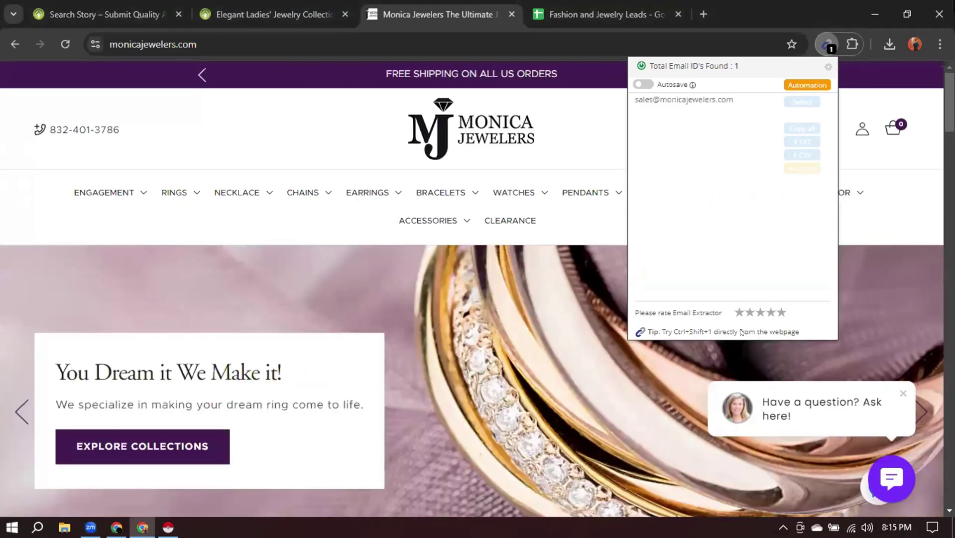
scroll(560, 192, "down", 20)
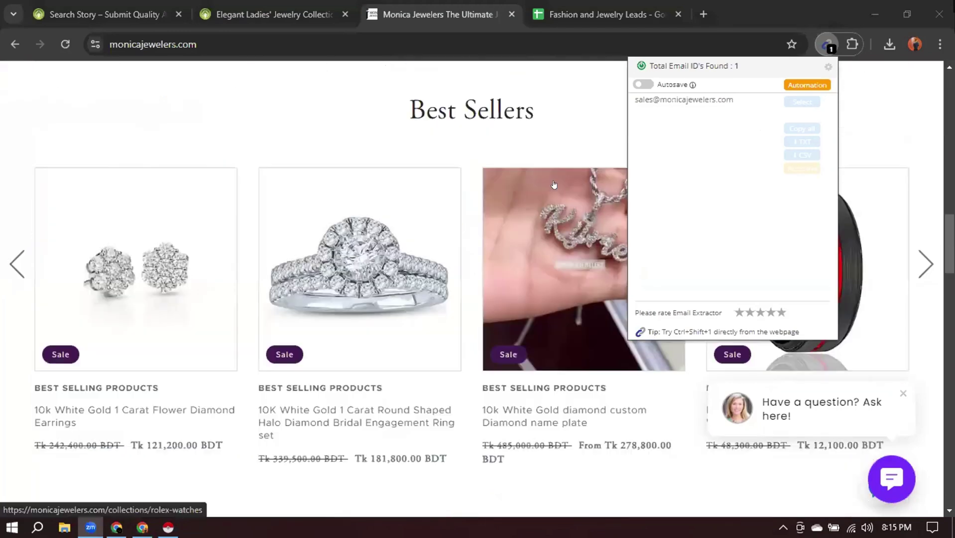
scroll(550, 182, "down", 15)
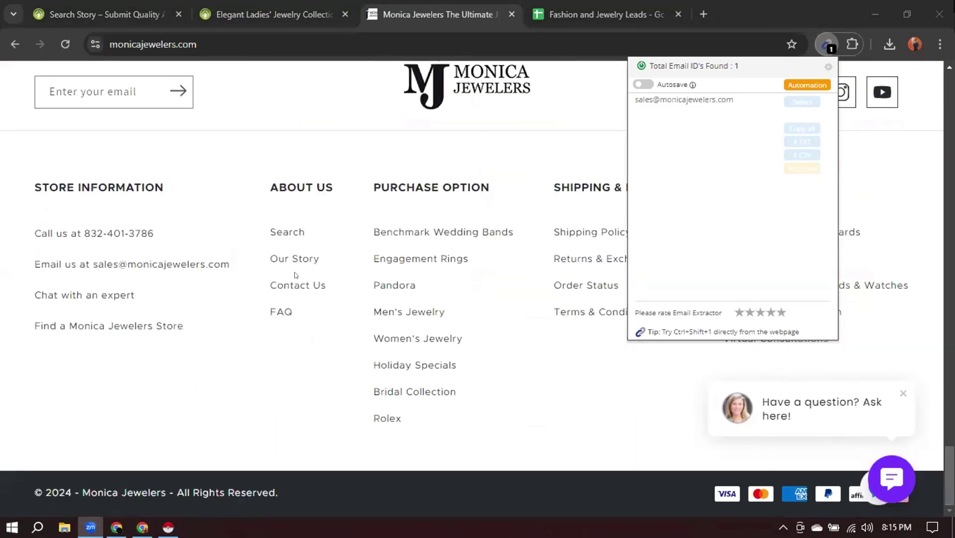
left_click_drag(92, 264, 222, 263)
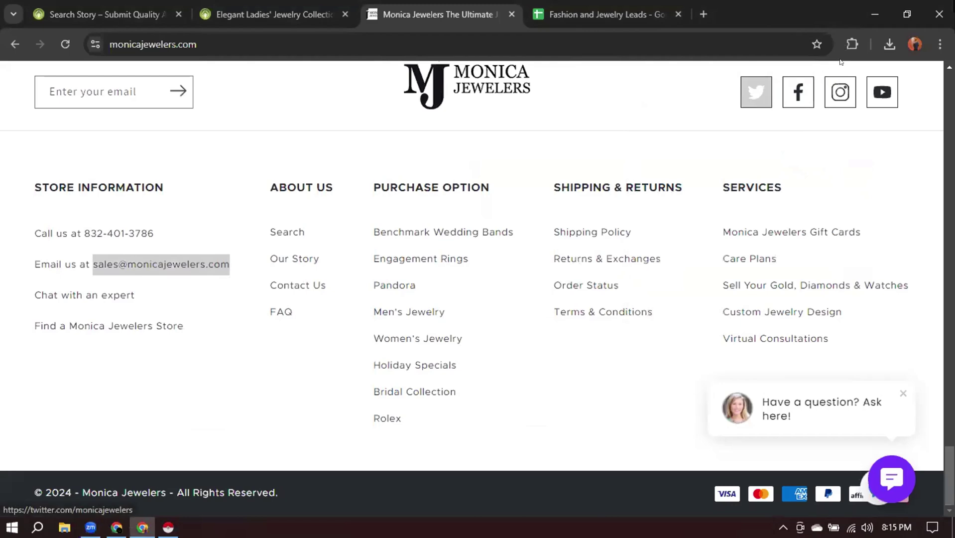
Run Email Extractor on the Monica Jewelers page again and copy the extracted store email address.
left_click(852, 46)
left_click(697, 183)
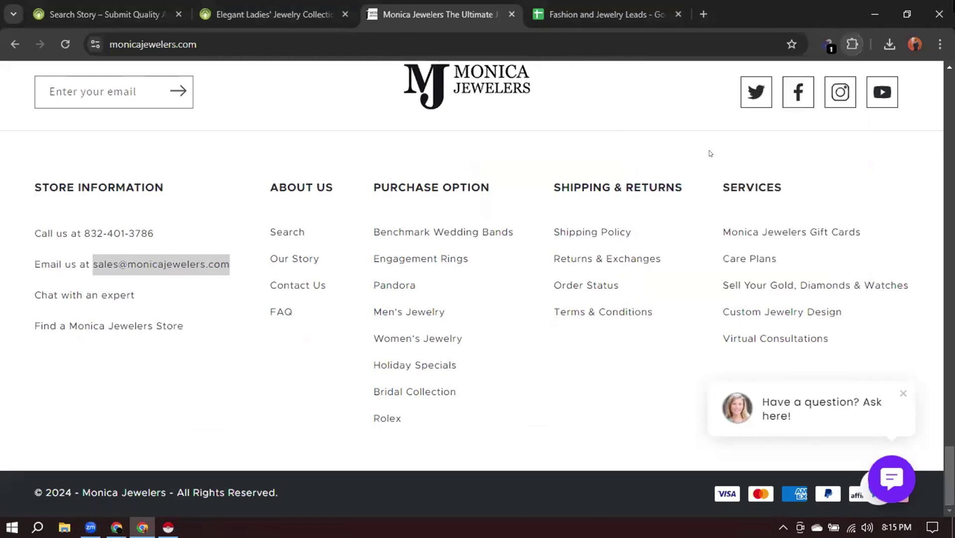
left_click_drag(631, 97, 732, 103)
key("ctrl+c")
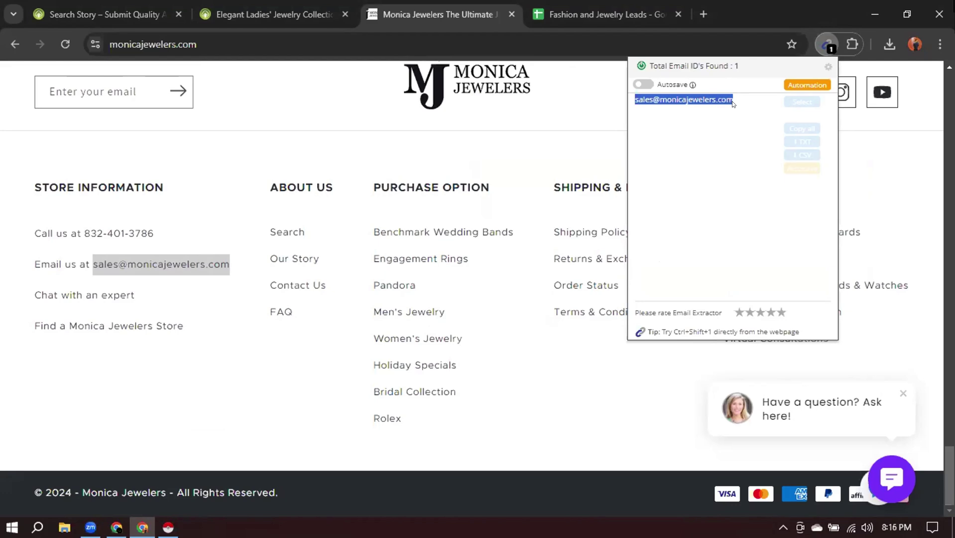
Switch to the other Chrome window and close the Veeves Facebook page and the blank tab, keeping only the Prospeo Email Verifier.
key("alt+Tab")
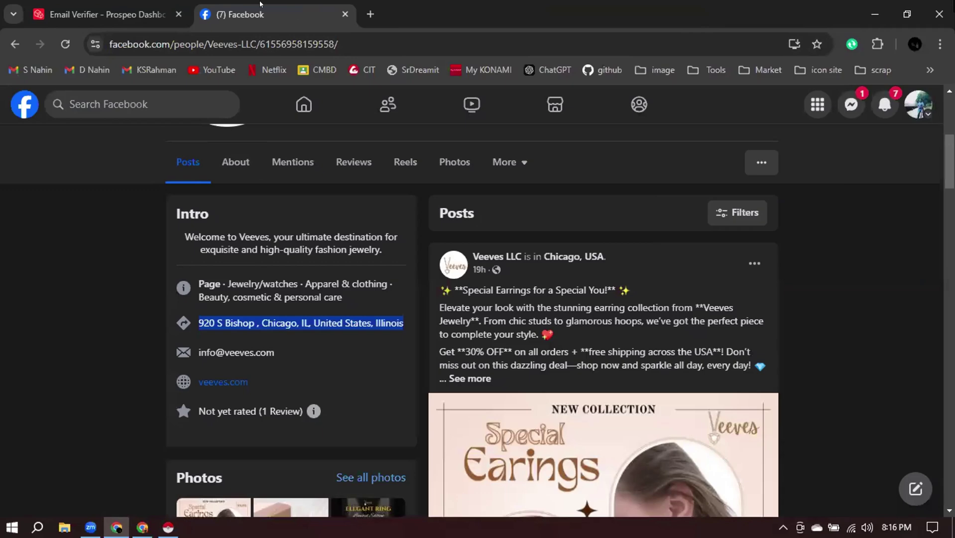
key("ctrl+t")
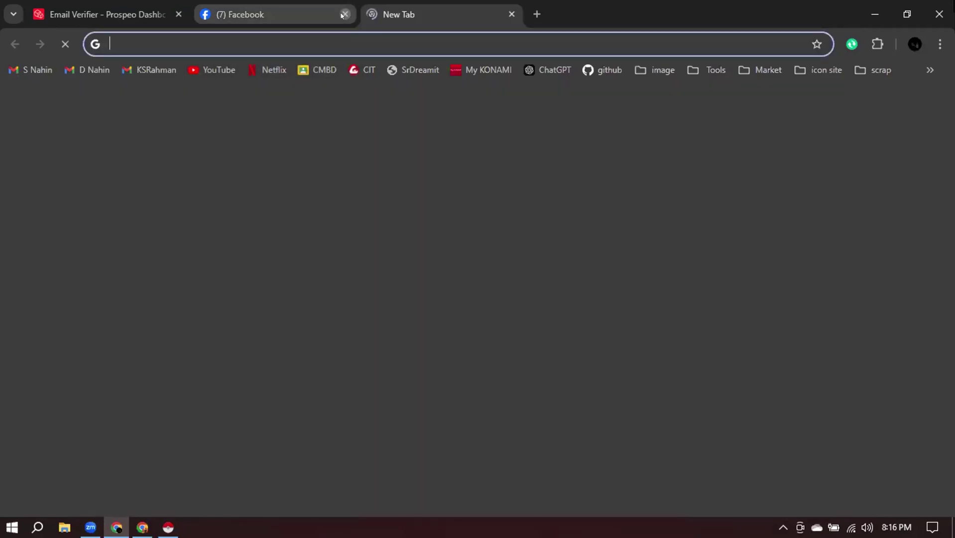
left_click(342, 15)
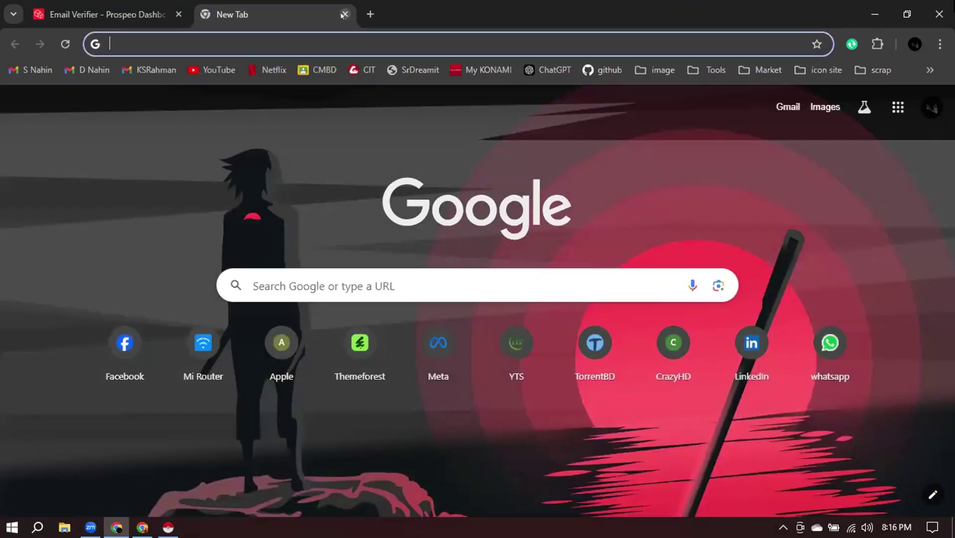
left_click(138, 33)
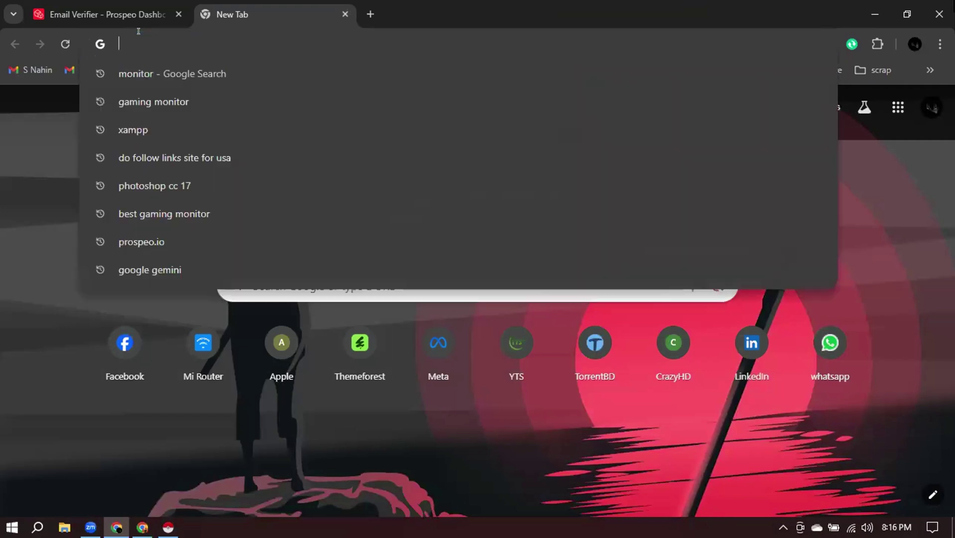
left_click(343, 14)
Verify the copied Monica Jewelers store email in the Prospeo Email Verifier and return to the store's website.
left_click(243, 41)
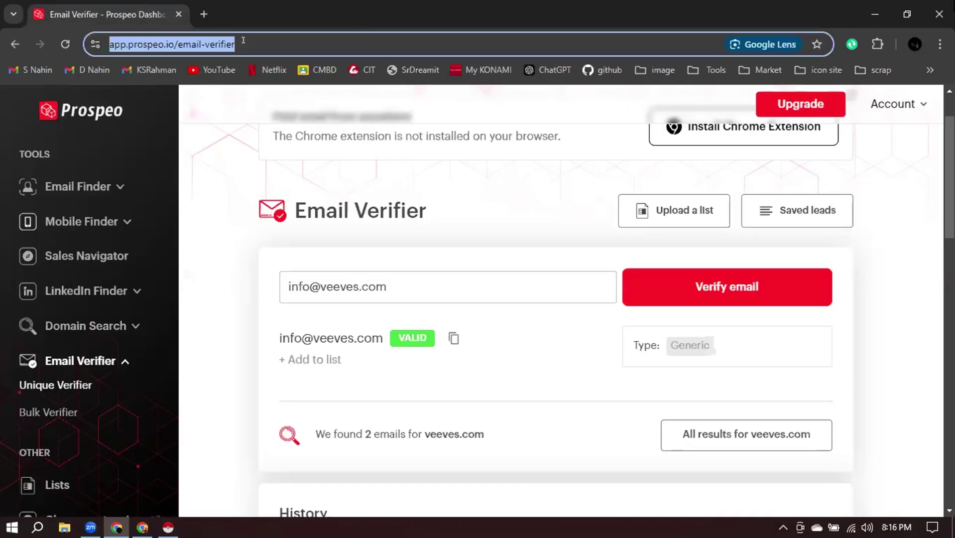
left_click(419, 287)
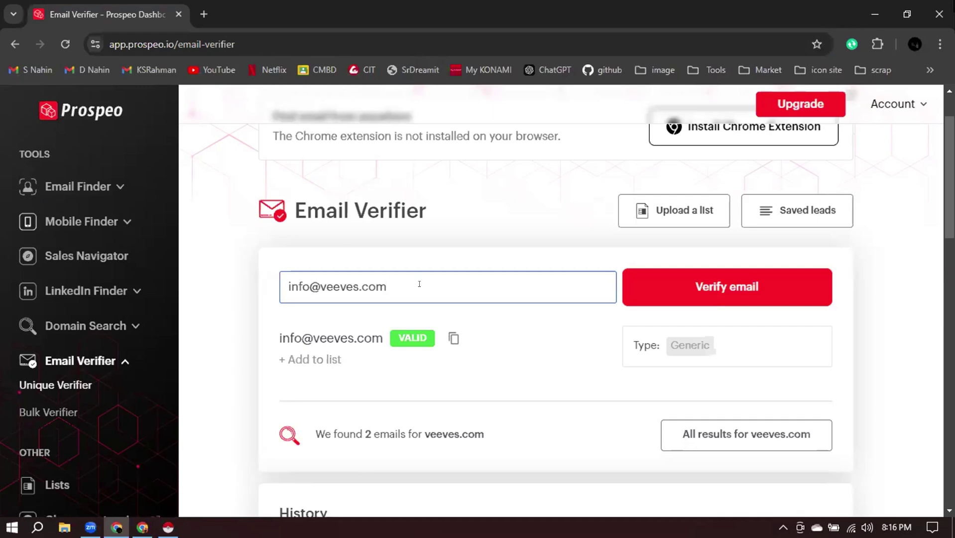
key("ctrl+a")
key("ctrl+v")
left_click(665, 274)
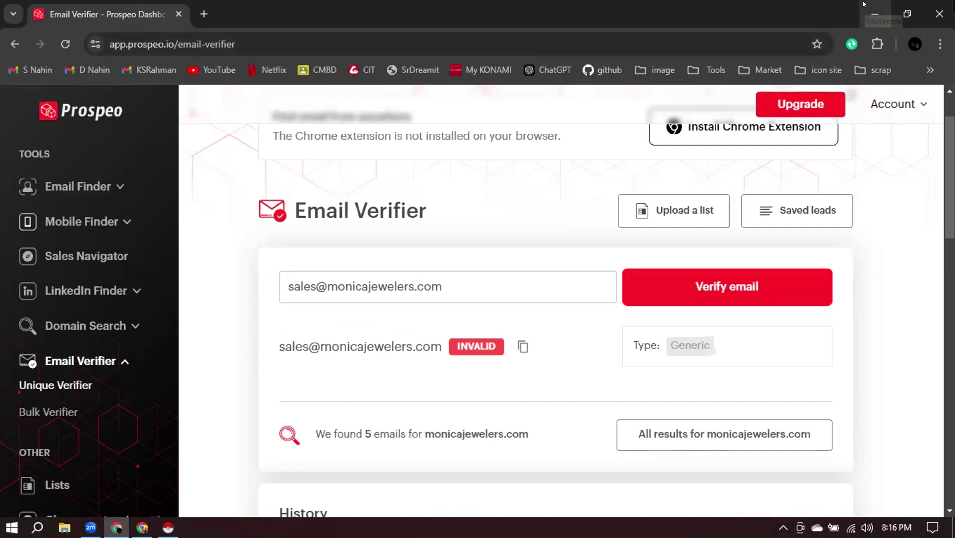
left_click(874, 14)
left_click(268, 372)
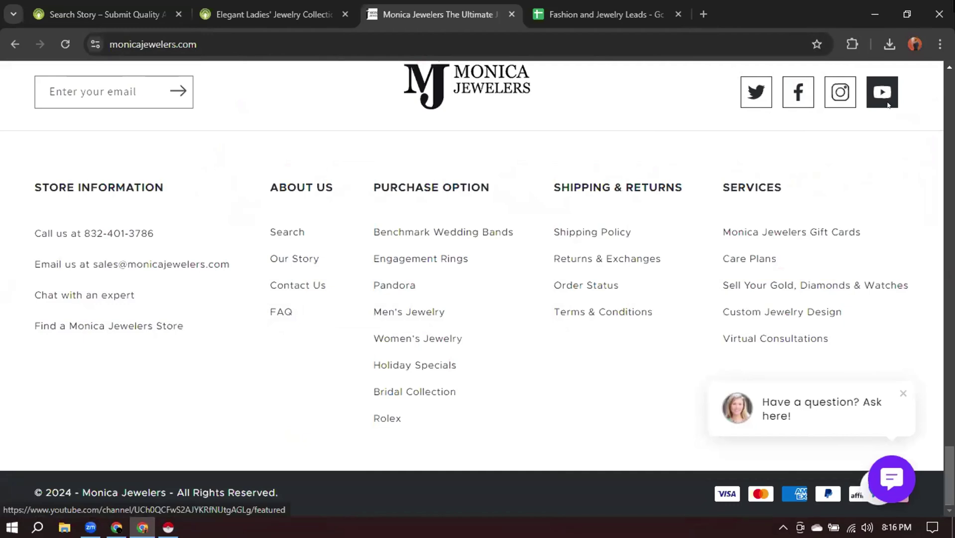
Open the Monica Jewelers YouTube channel from the site footer, examine its About links and details, and recheck the a2zbookmarking listing.
left_click(884, 93)
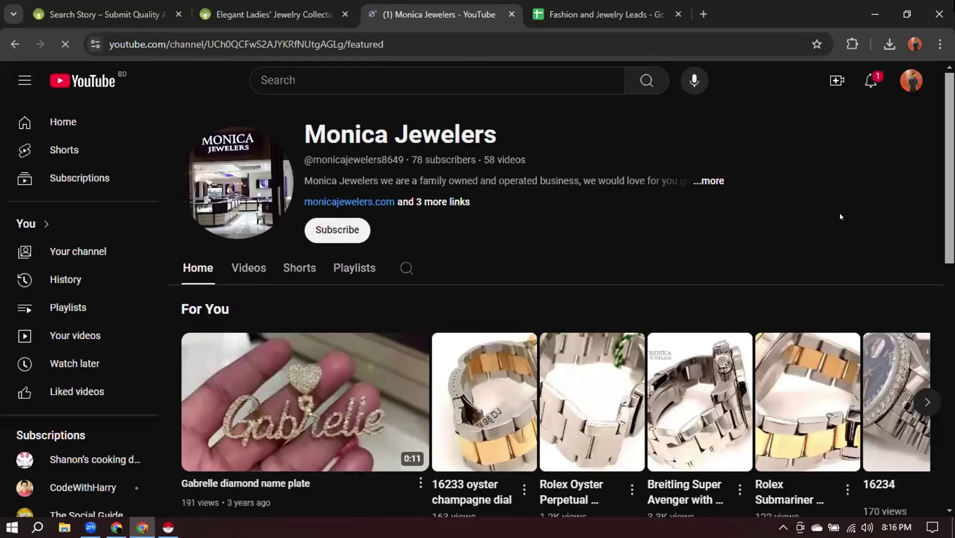
left_click(611, 183)
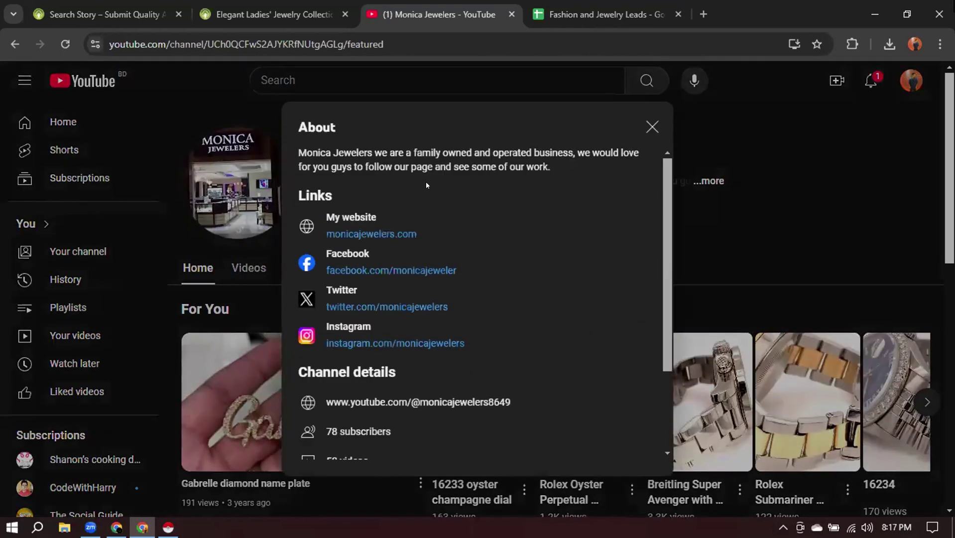
scroll(426, 185, "down", 3)
scroll(439, 236, "up", 3)
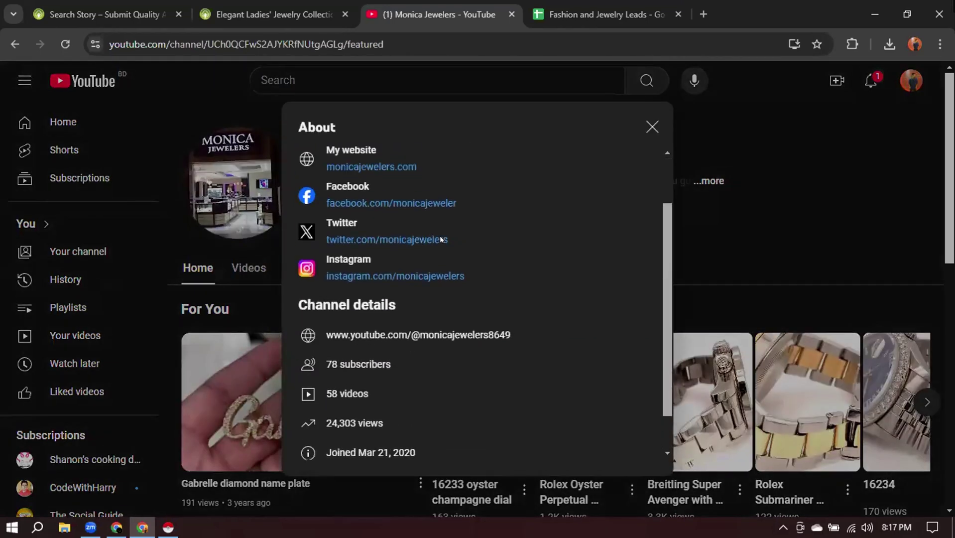
scroll(354, 212, "down", 3)
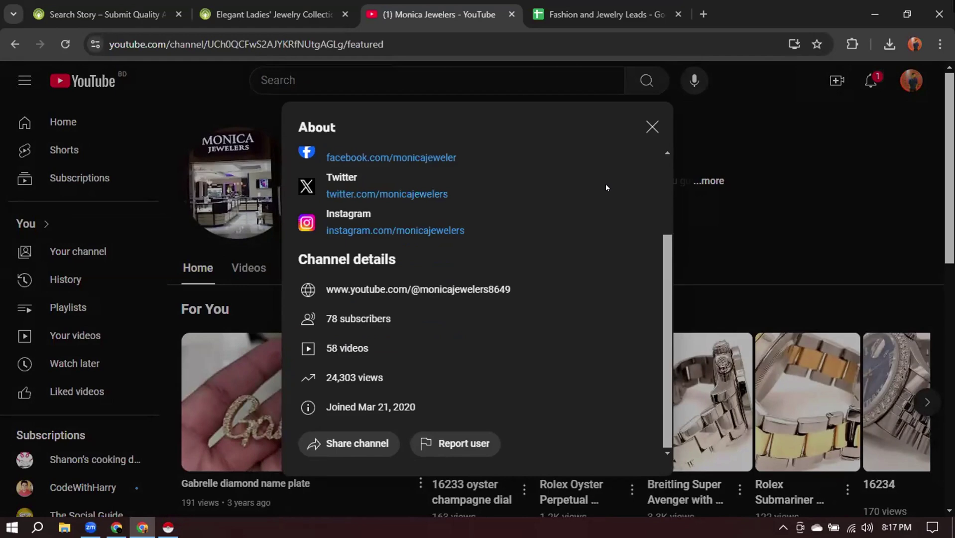
left_click(273, 14)
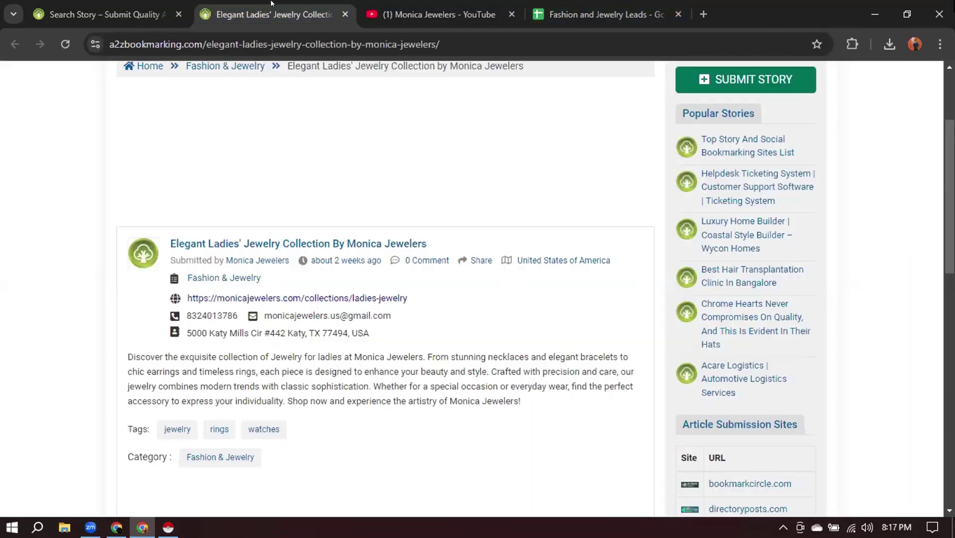
left_click(362, 14)
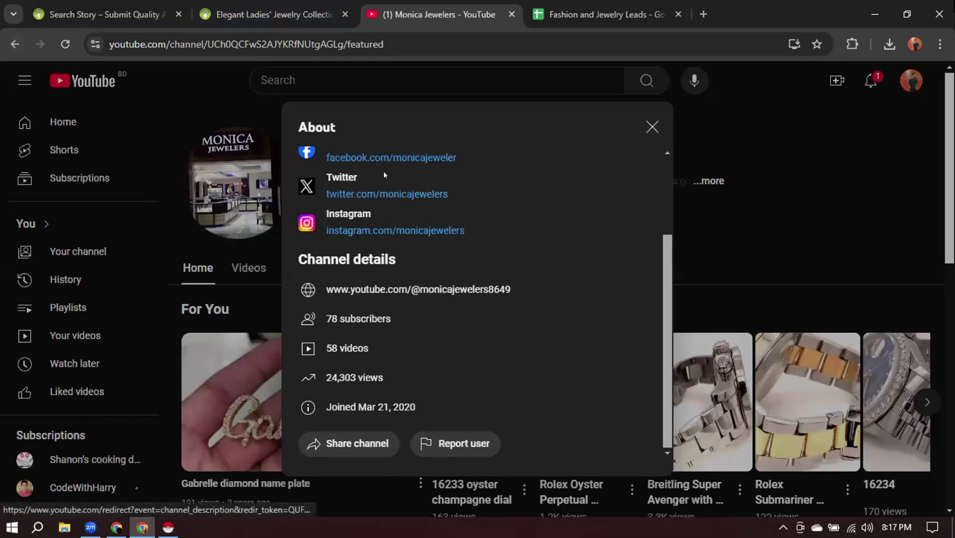
Open the Monica Jewelers Facebook page from the YouTube channel's About links and copy its web address.
scroll(383, 172, "up", 2)
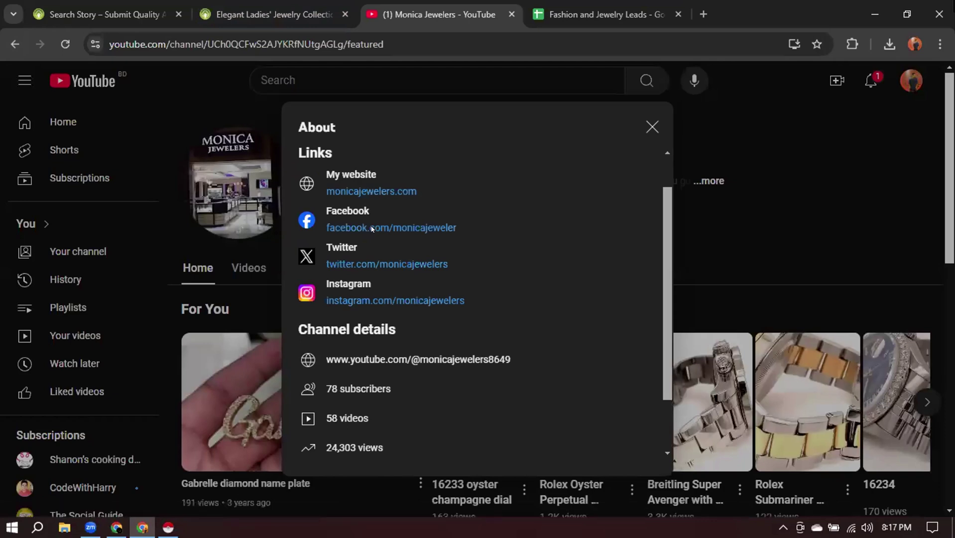
left_click(371, 228)
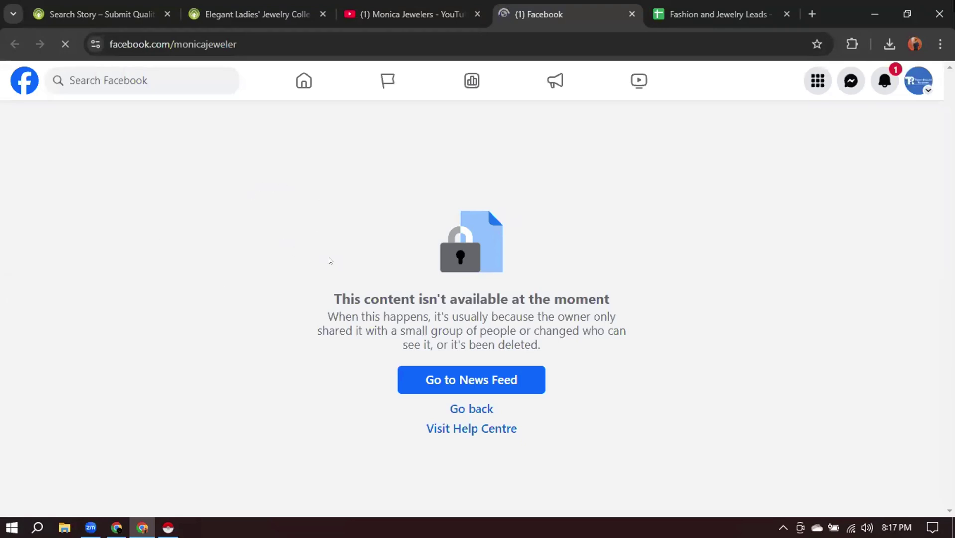
left_click(242, 40)
right_click(212, 47)
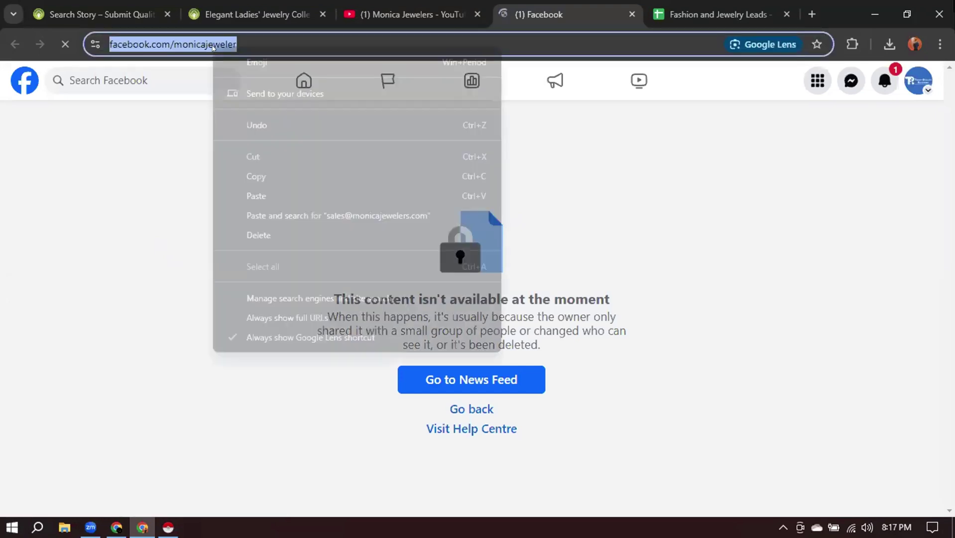
left_click(282, 175)
Check the copied Monica Jewelers Facebook address in the other Chrome window, close that page and return to the first window.
left_click(116, 527)
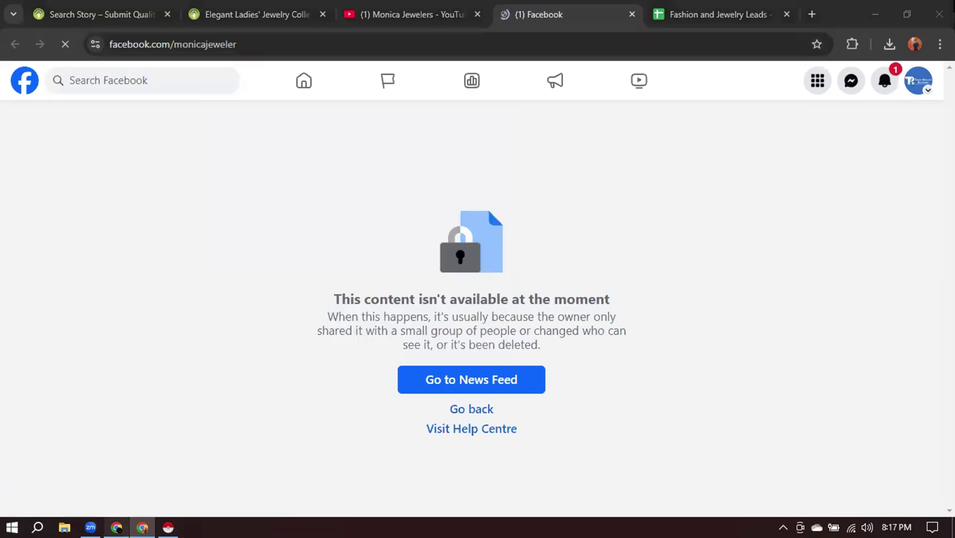
key("ctrl+t")
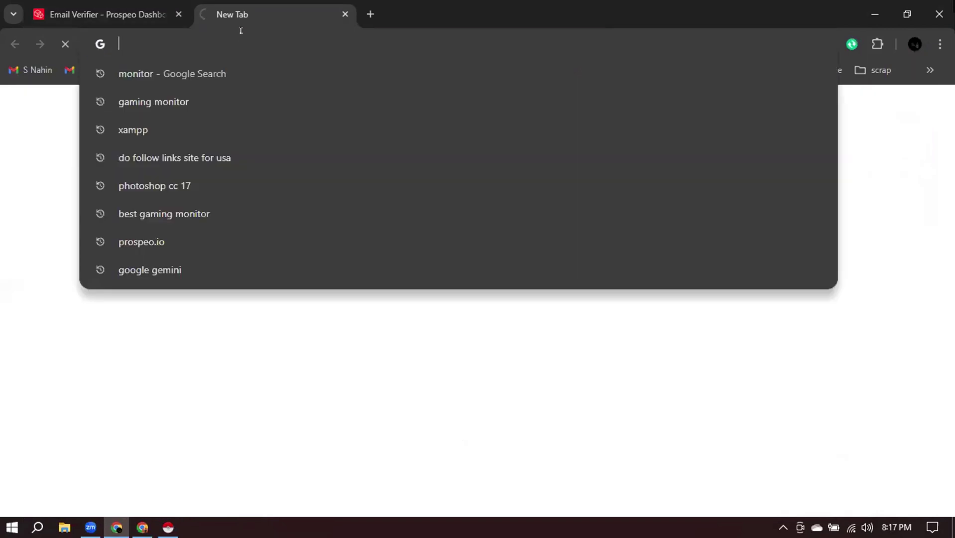
key("ctrl+v")
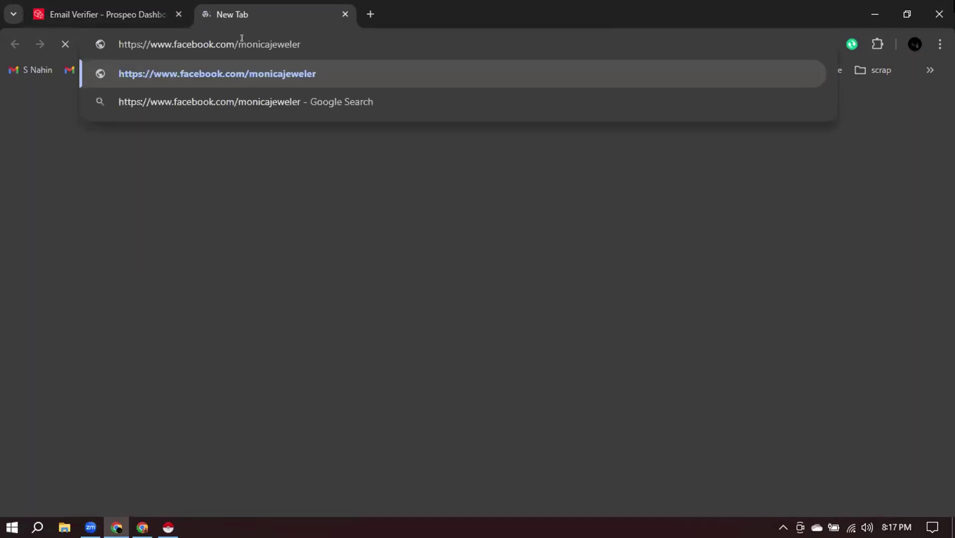
key("Return")
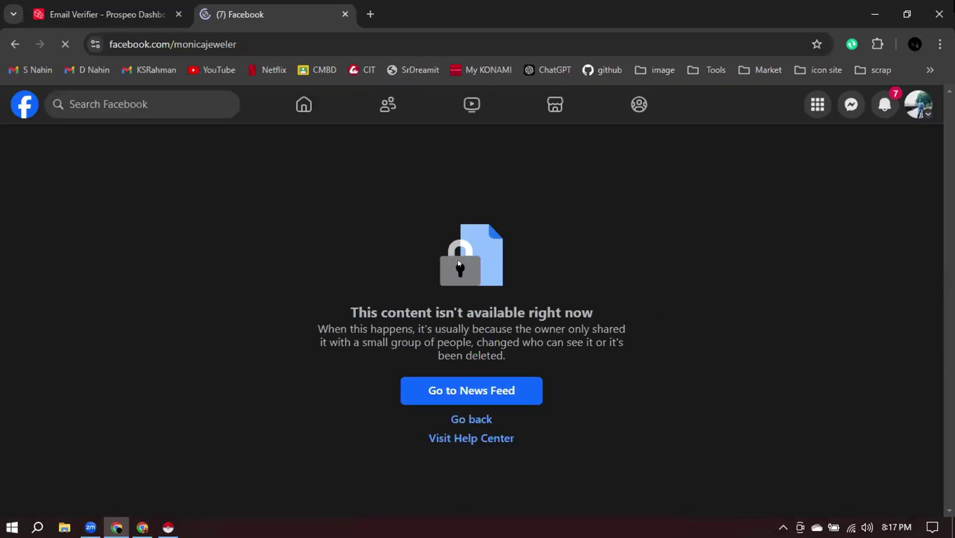
left_click(343, 16)
left_click(143, 527)
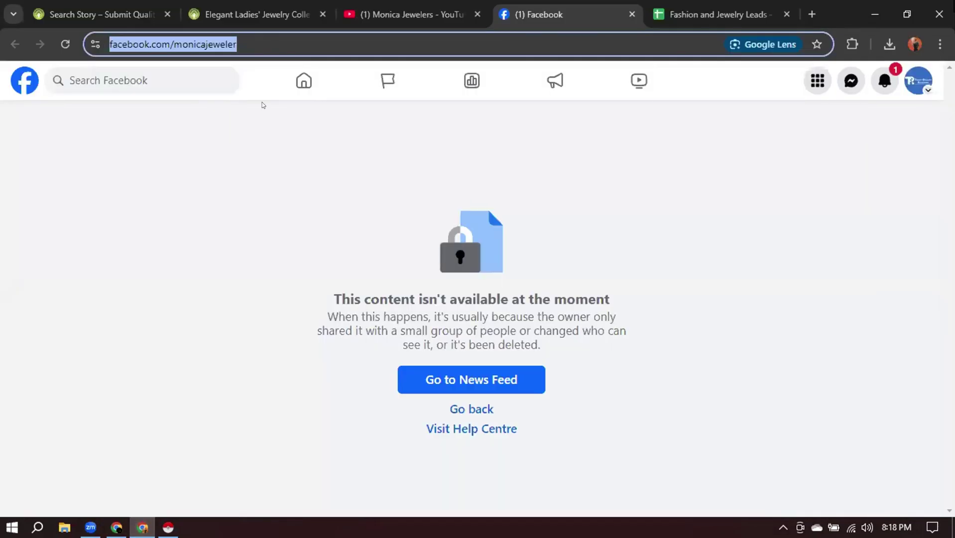
Open the Monica Jewelers website from the YouTube channel's About links, close the Facebook page and return to the leads spreadsheet.
left_click(367, 15)
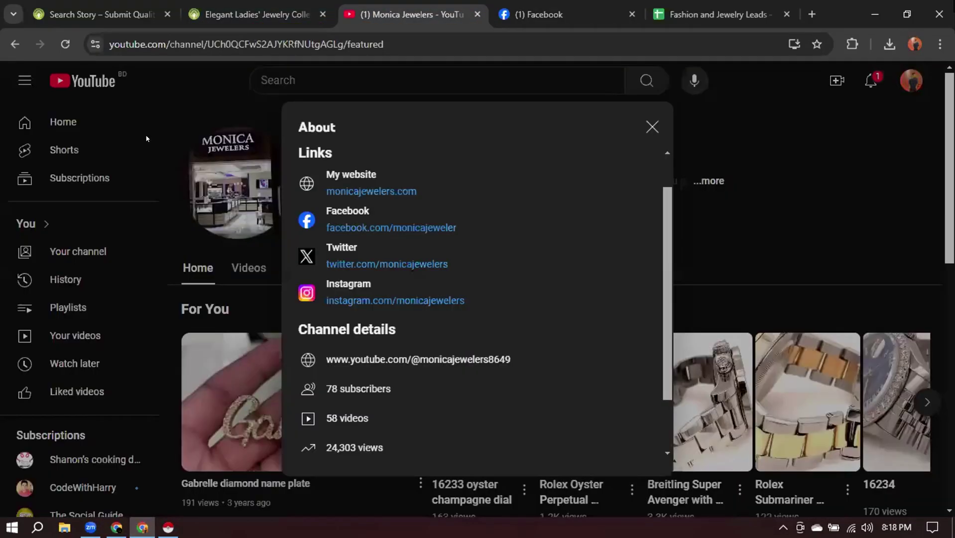
left_click(363, 193)
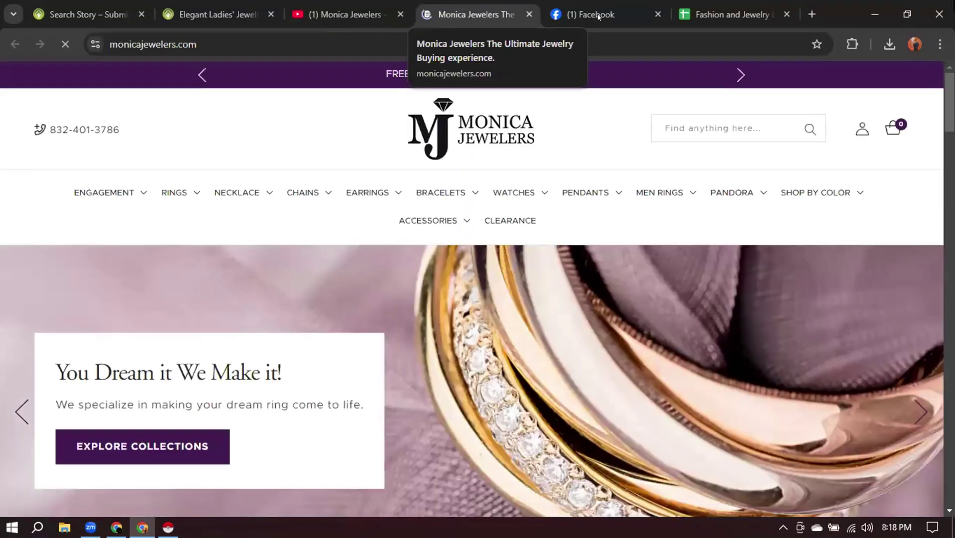
left_click(598, 15)
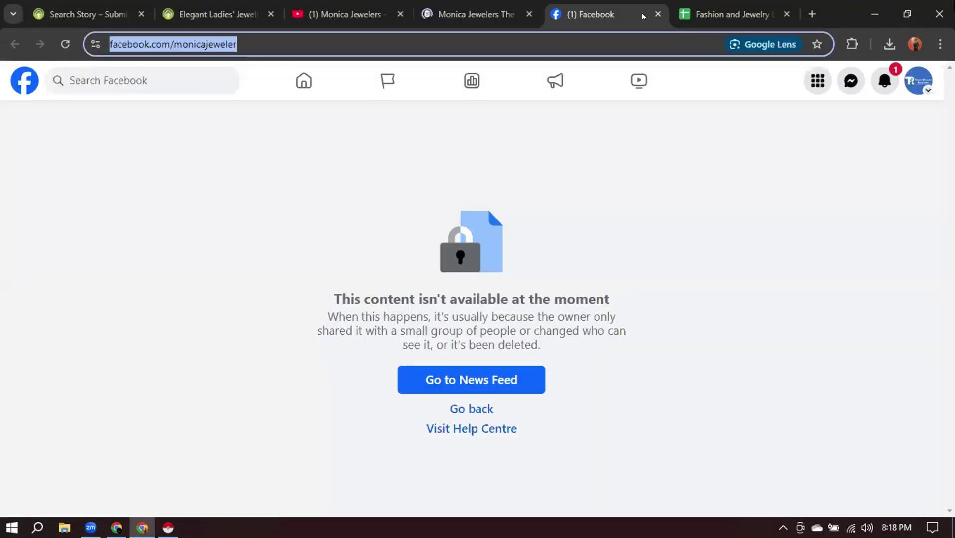
key("ctrl+w")
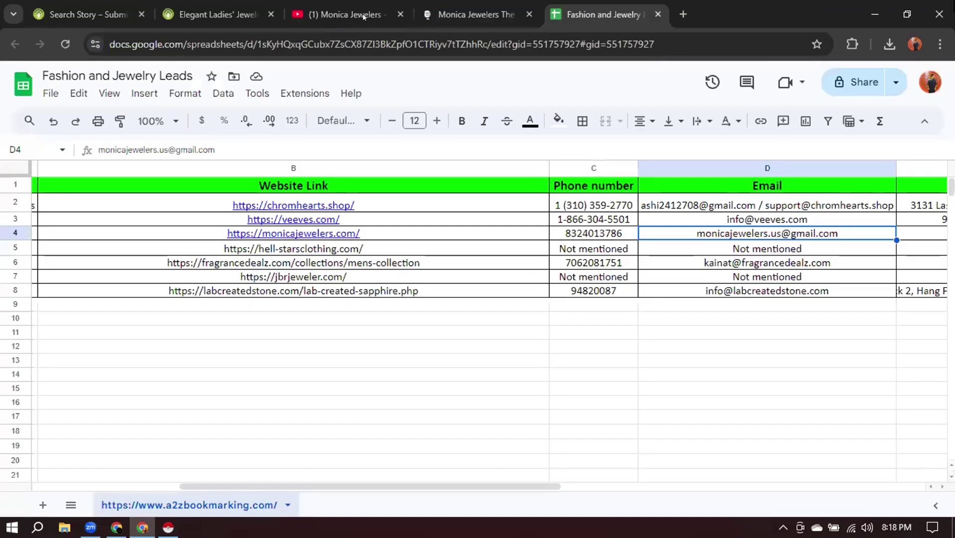
left_click(364, 16)
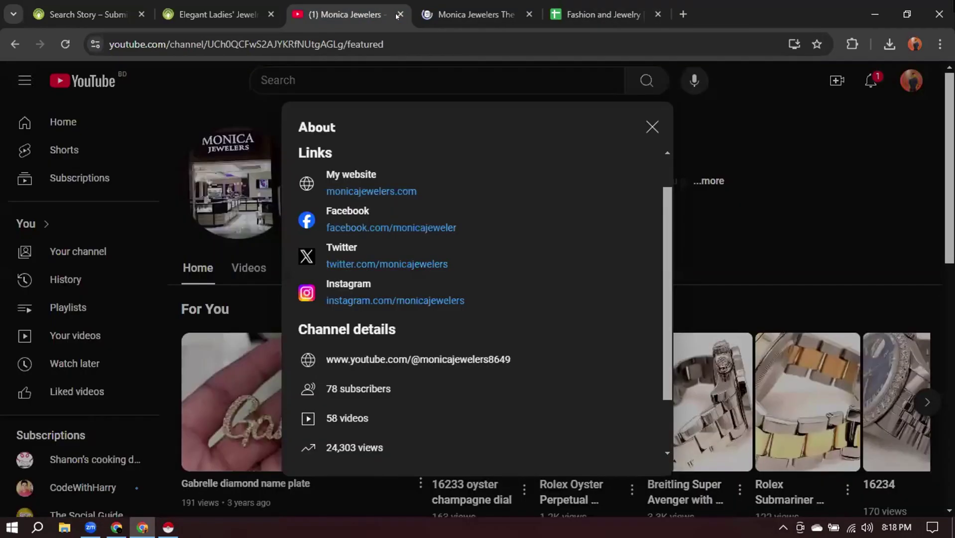
left_click(586, 9)
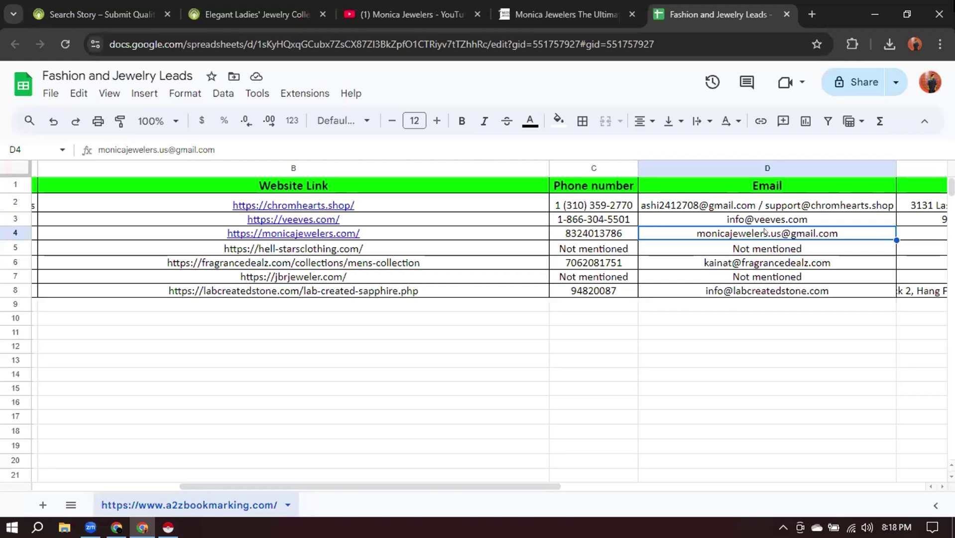
Check the contact email on the Monica Jewelers a2zbookmarking listing against the spreadsheet.
left_click(202, 3)
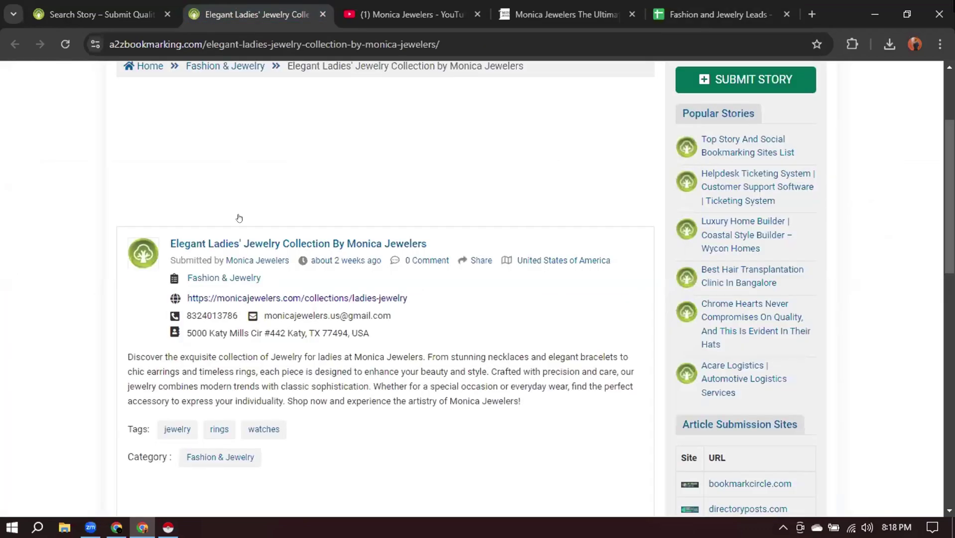
left_click_drag(259, 315, 392, 317)
left_click(376, 308)
left_click_drag(261, 312, 419, 319)
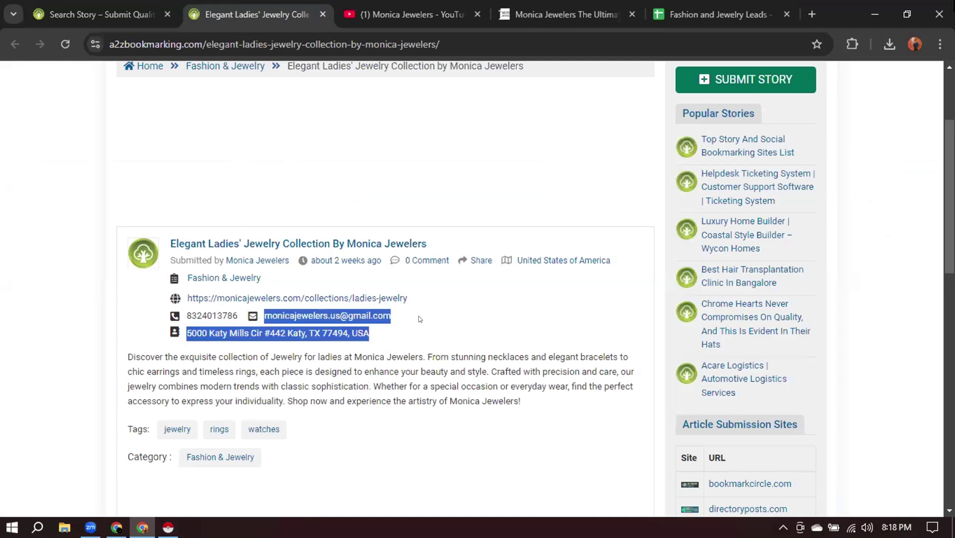
left_click(386, 309)
Copy the Monica Jewelers email from cell D4, verify it in the Prospeo Email Verifier and return to the spreadsheet.
left_click(718, 2)
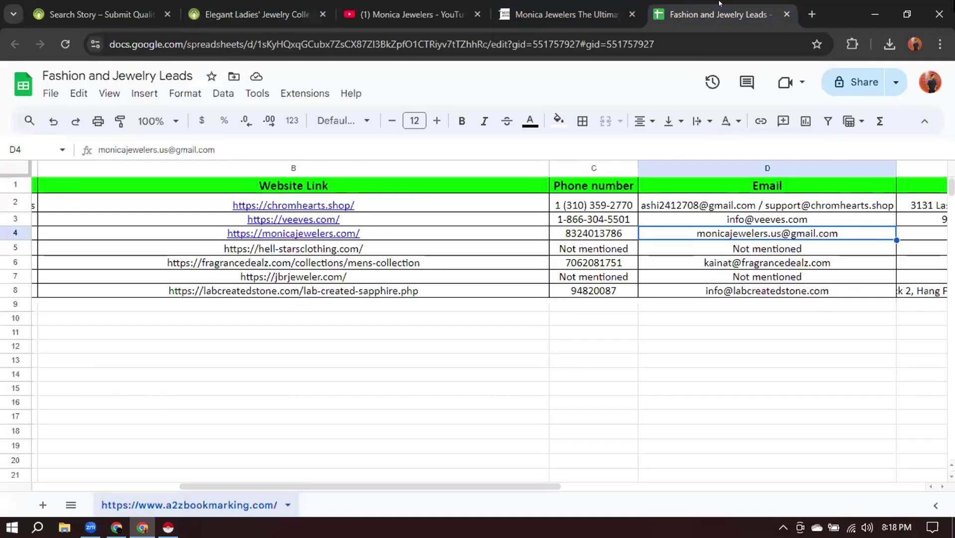
triple_click(769, 232)
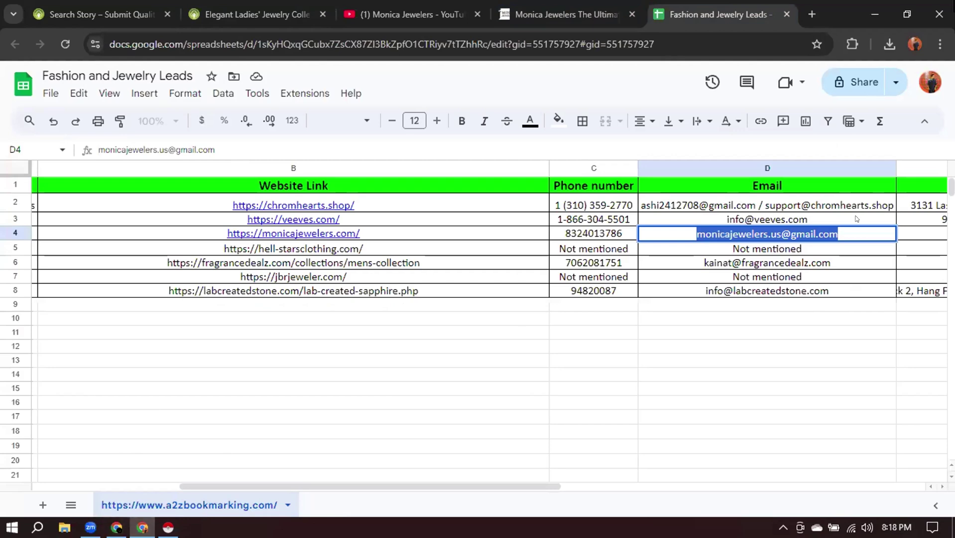
left_click(117, 527)
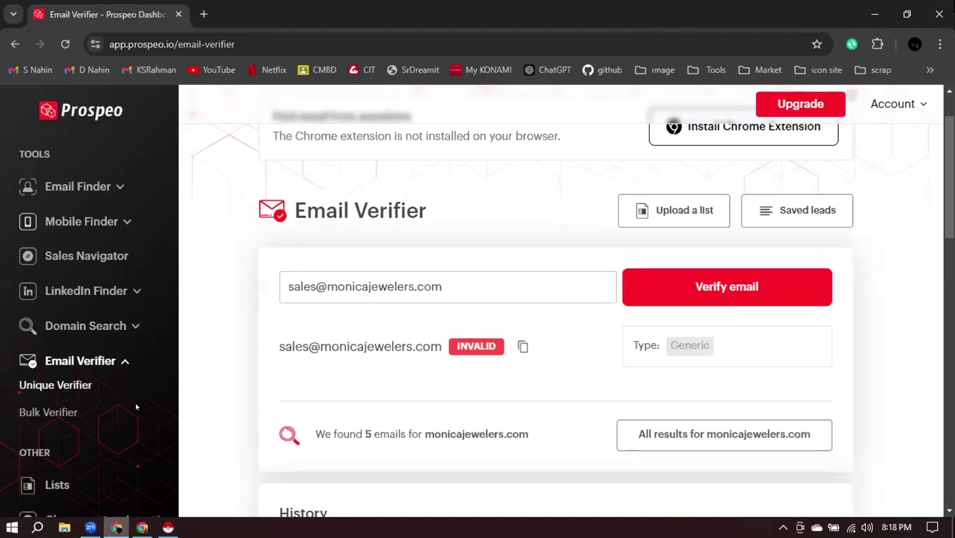
double_click(472, 282)
triple_click(472, 283)
key("ctrl+v")
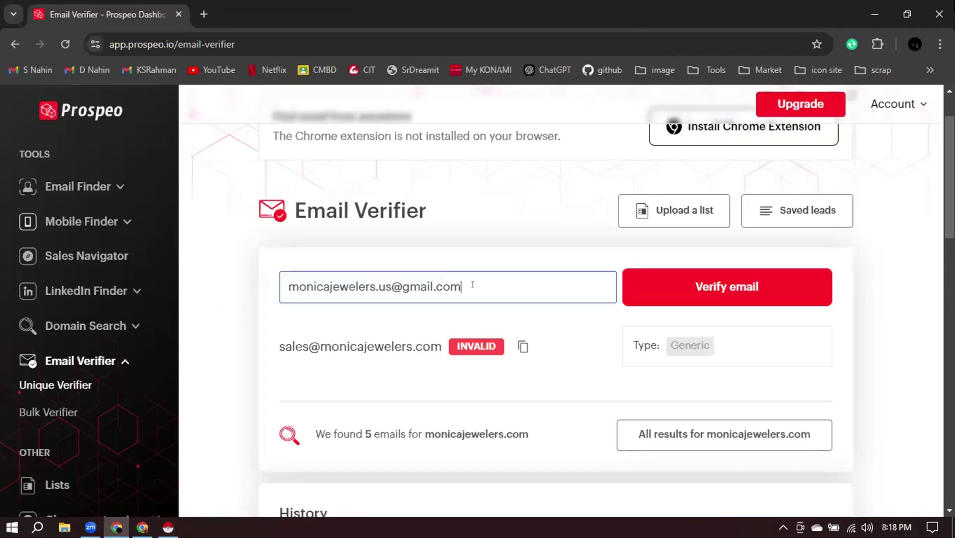
left_click(687, 275)
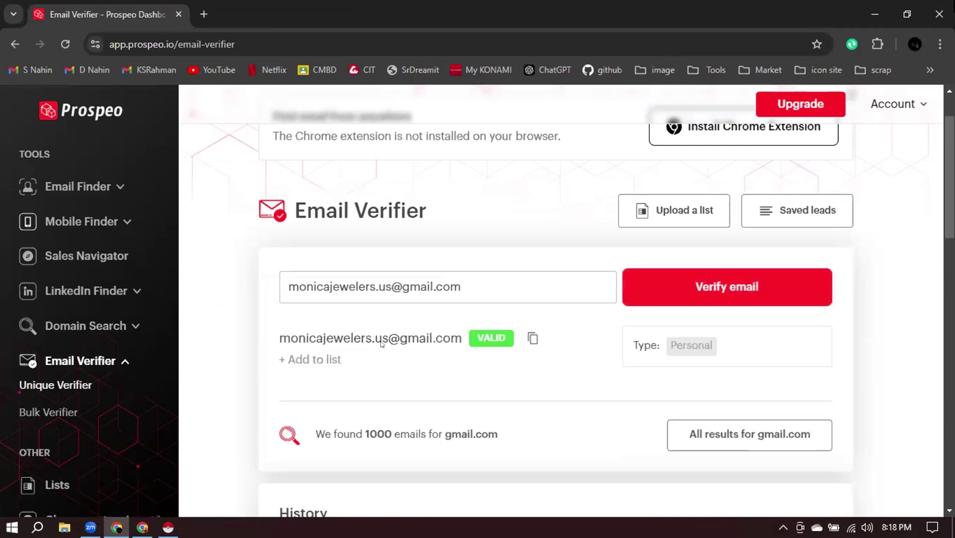
left_click(143, 527)
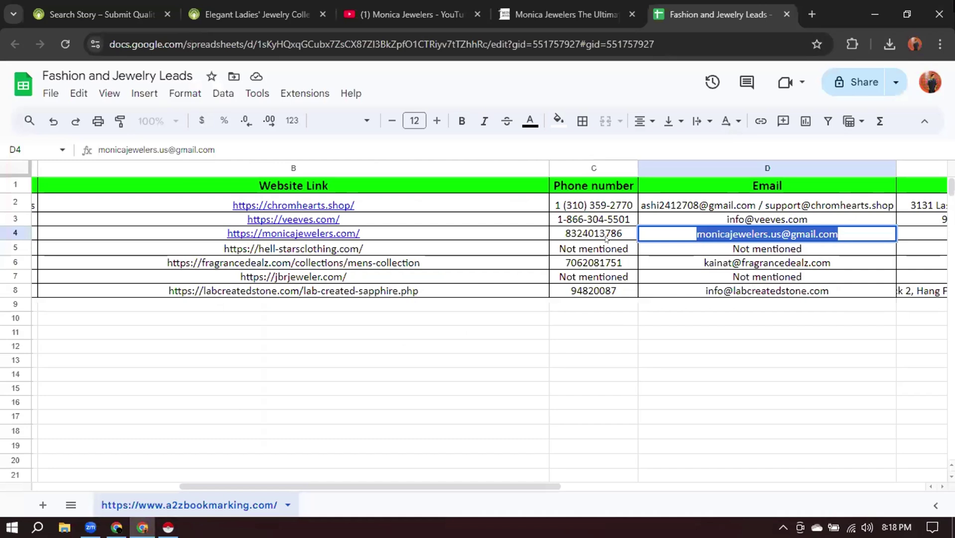
left_click(733, 373)
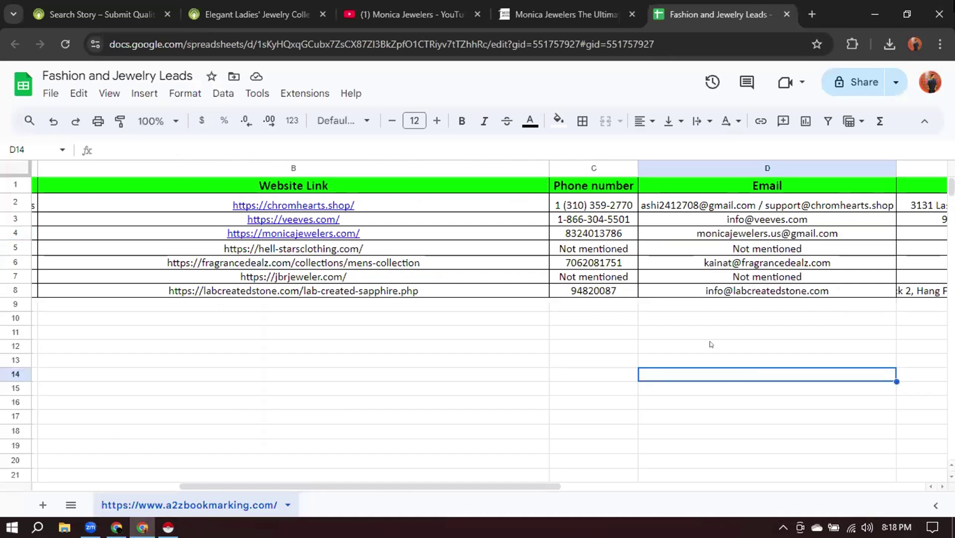
Check the phone number in cell C4 against the Monica Jewelers website footer and close the website.
left_click(597, 236)
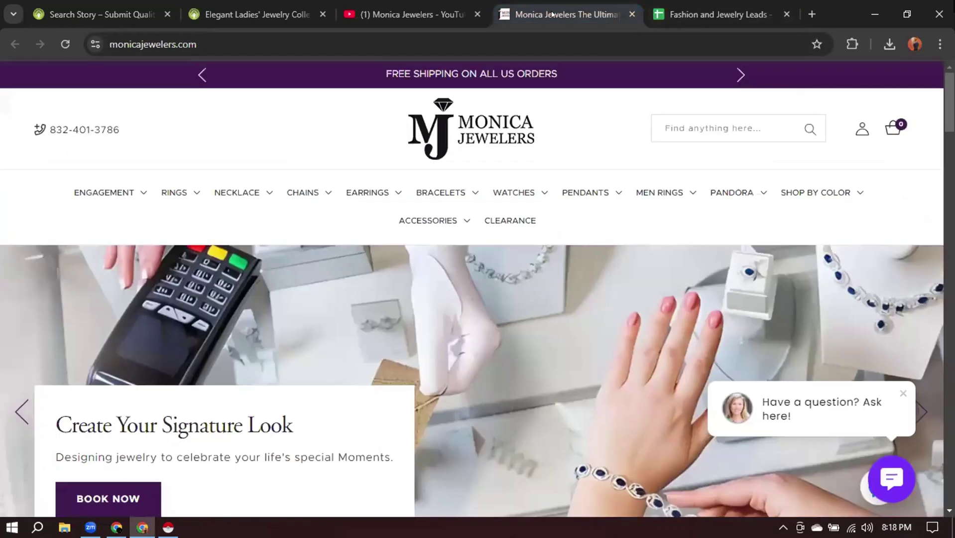
left_click(553, 14)
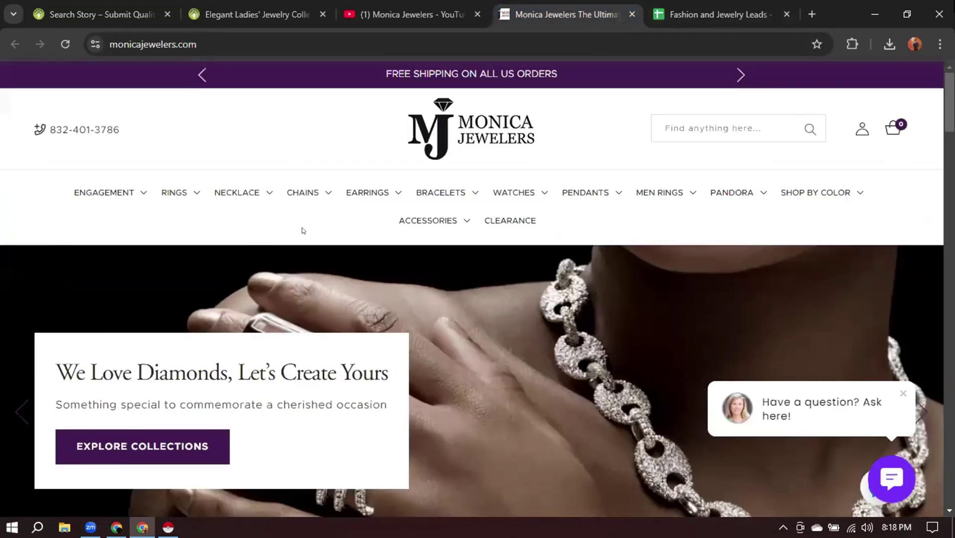
scroll(302, 231, "down", 20)
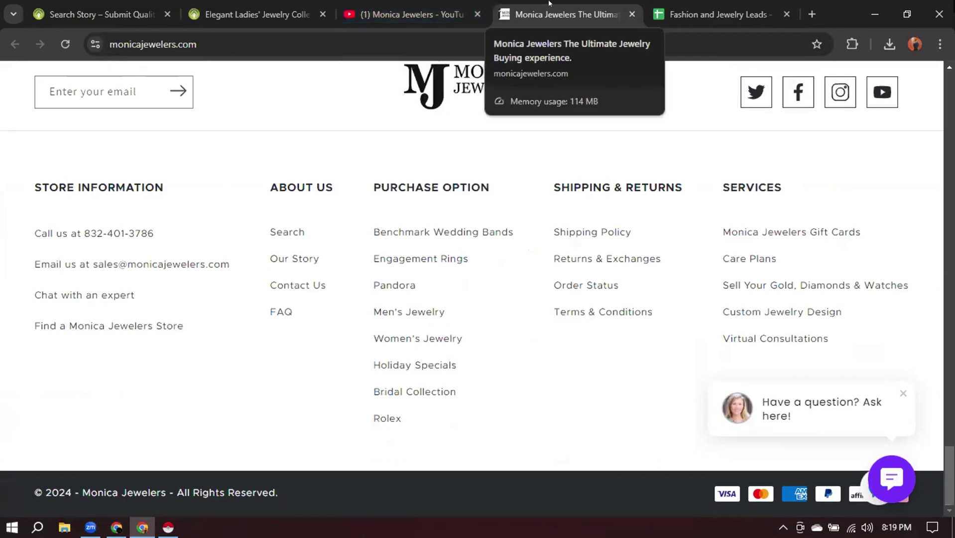
left_click(631, 14)
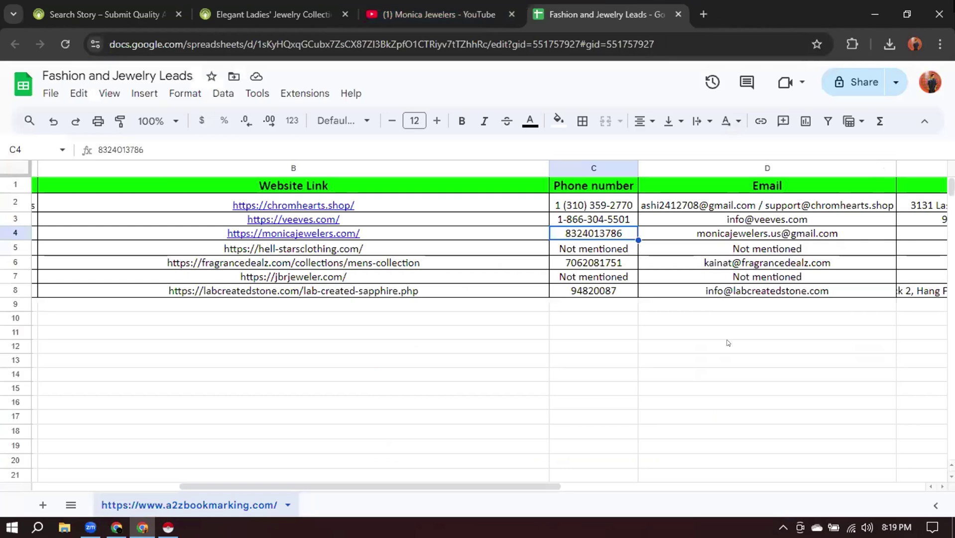
left_click(720, 343)
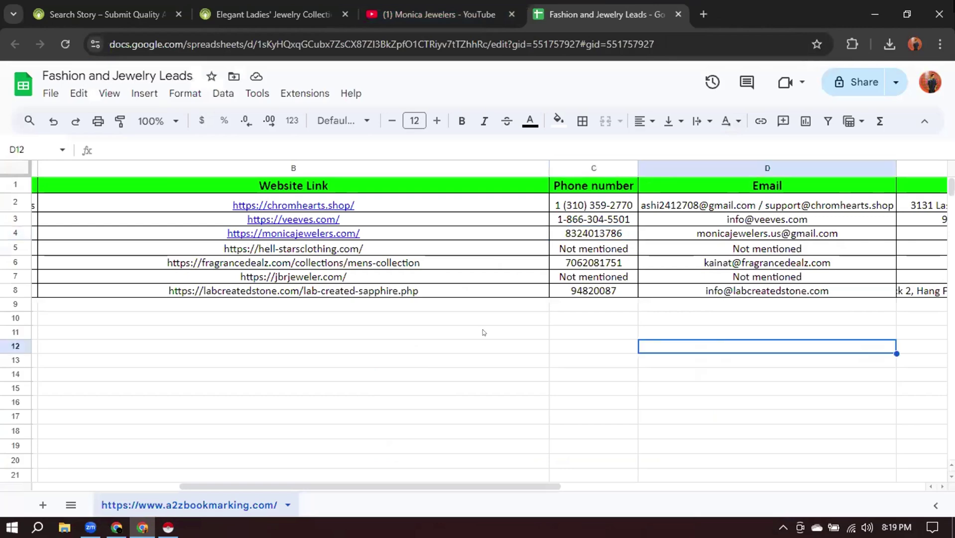
Search YouTube for "nadir on the go" and open the Nadir On The Go - Bangla channel.
left_click(462, 3)
left_click(652, 127)
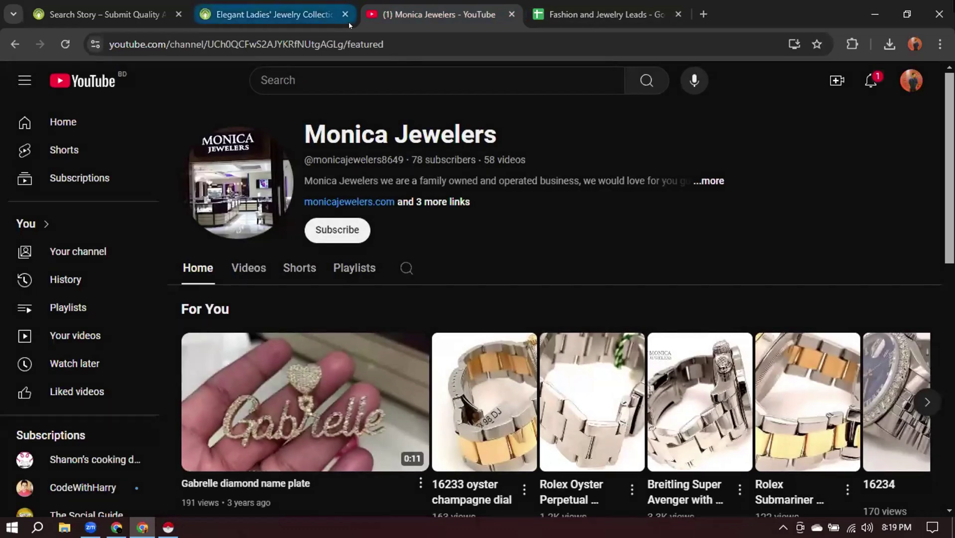
left_click(398, 40)
left_click(386, 72)
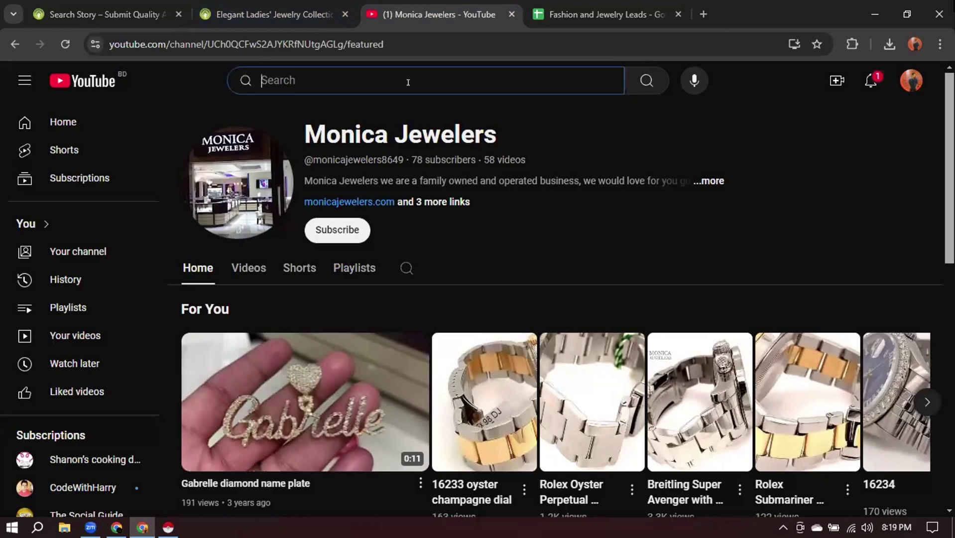
left_click(407, 82)
type("nadir")
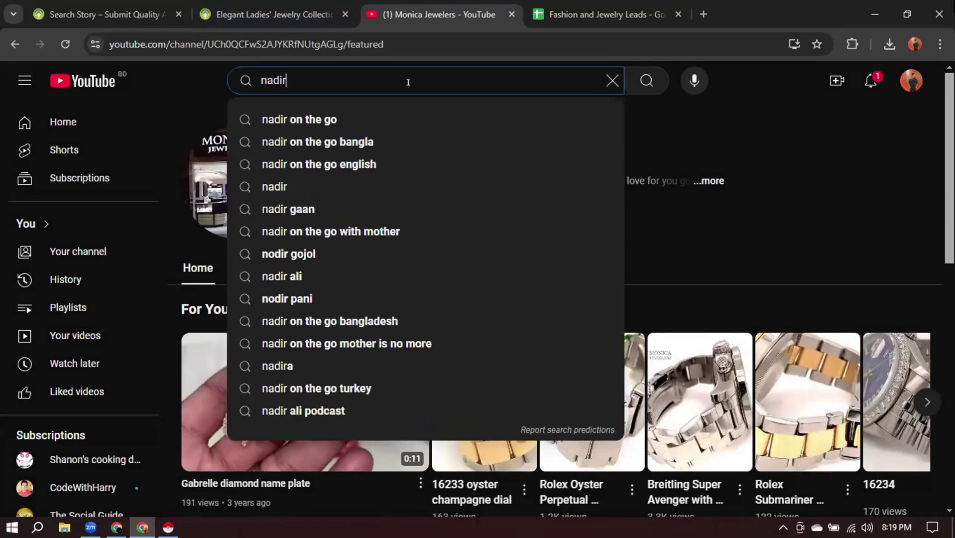
key("Down")
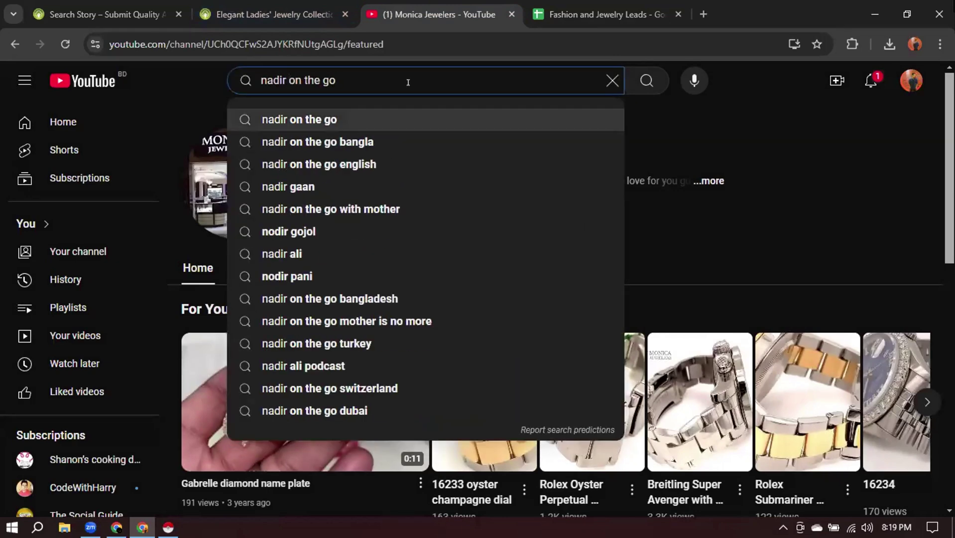
key("Return")
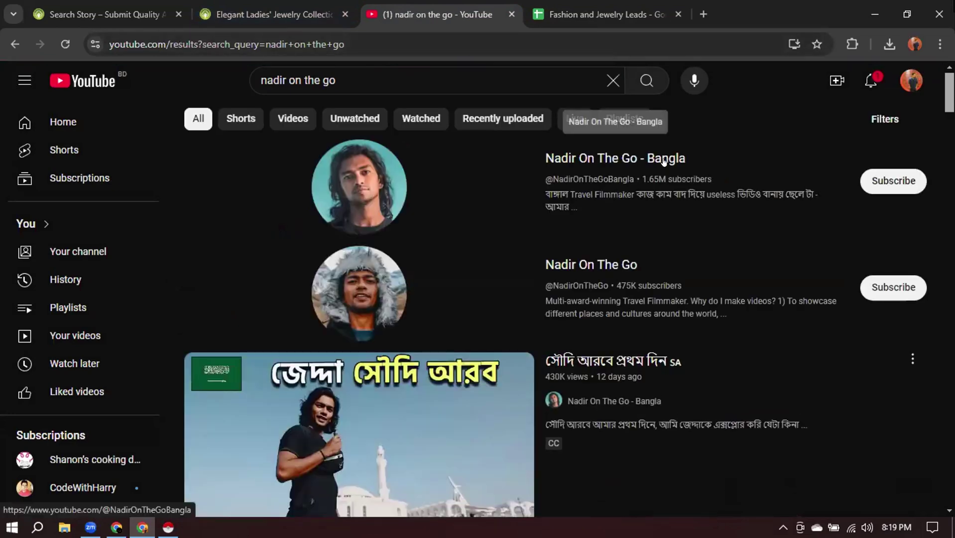
left_click(664, 159)
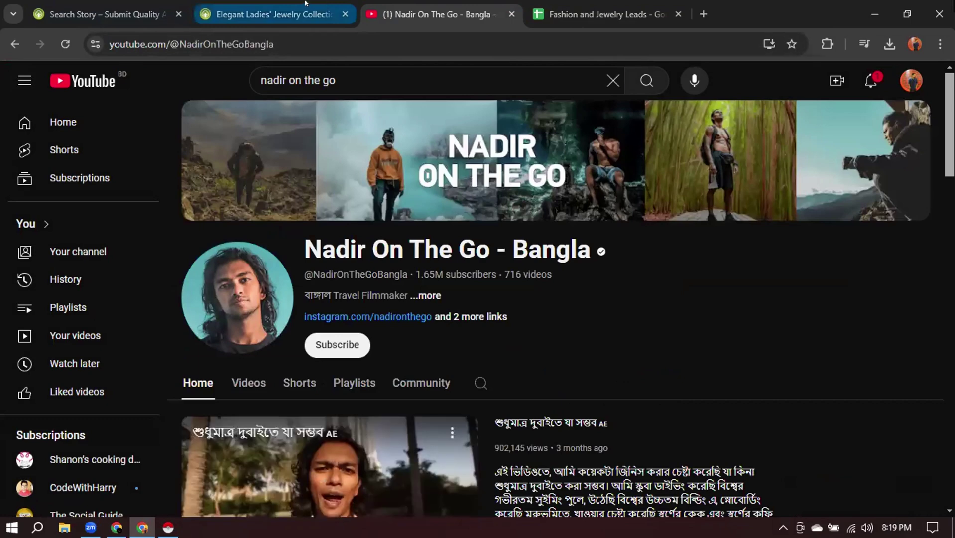
scroll(220, 430, "down", 3)
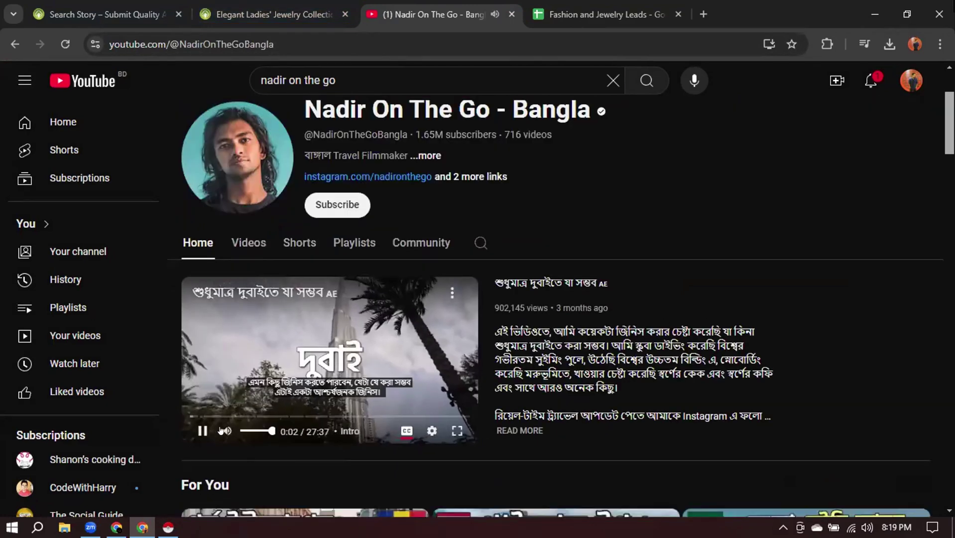
Try to reveal the contact email in the Nadir On The Go - Bangla channel's About details.
scroll(574, 259, "up", 2)
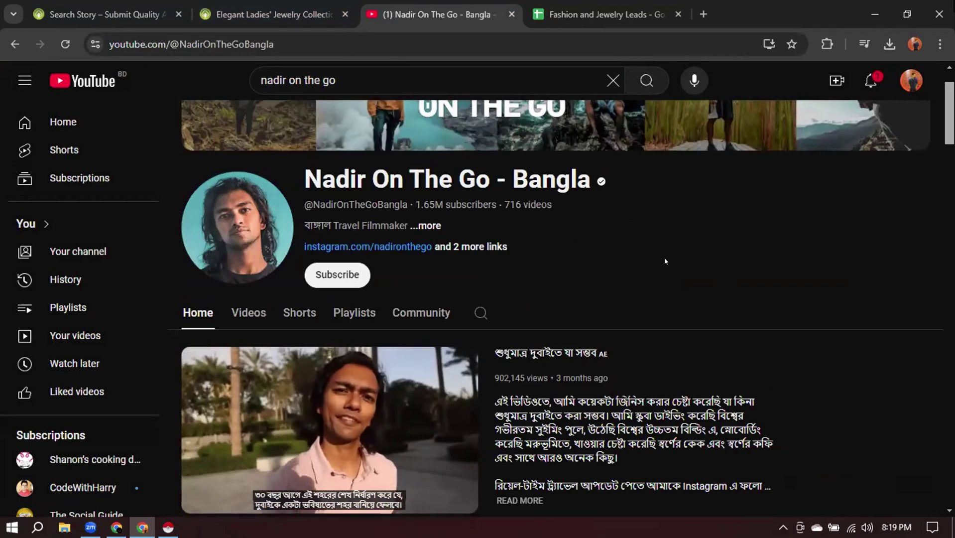
left_click(429, 224)
scroll(438, 272, "down", 3)
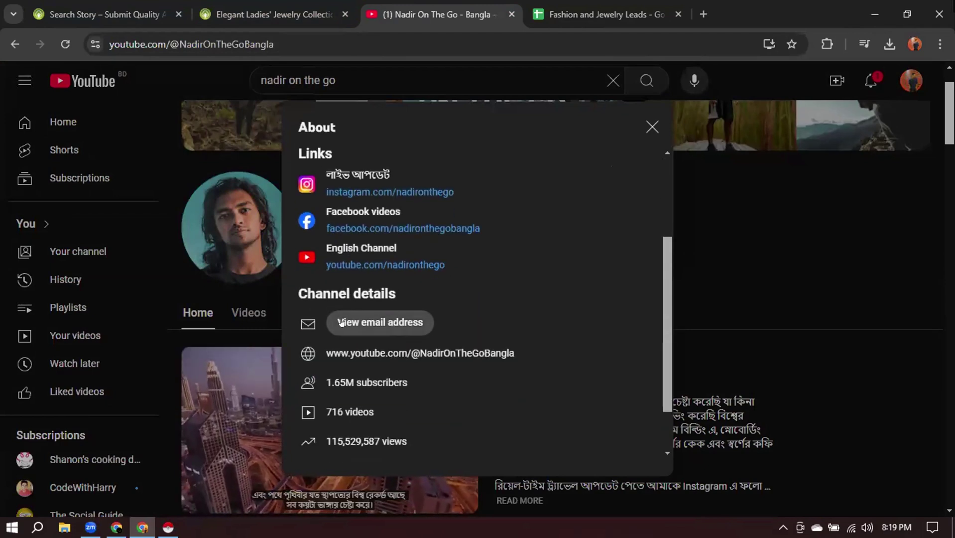
left_click(393, 321)
scroll(620, 352, "down", 2)
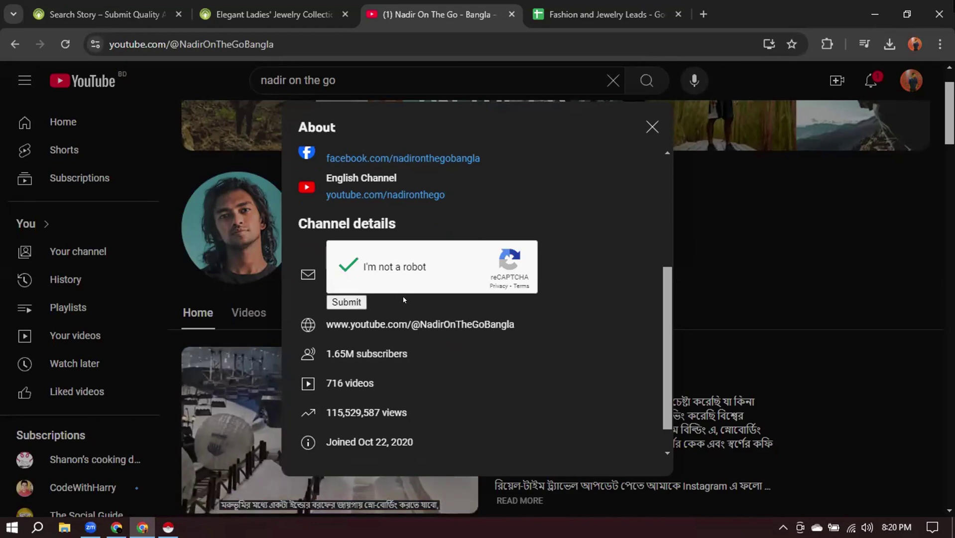
left_click(652, 127)
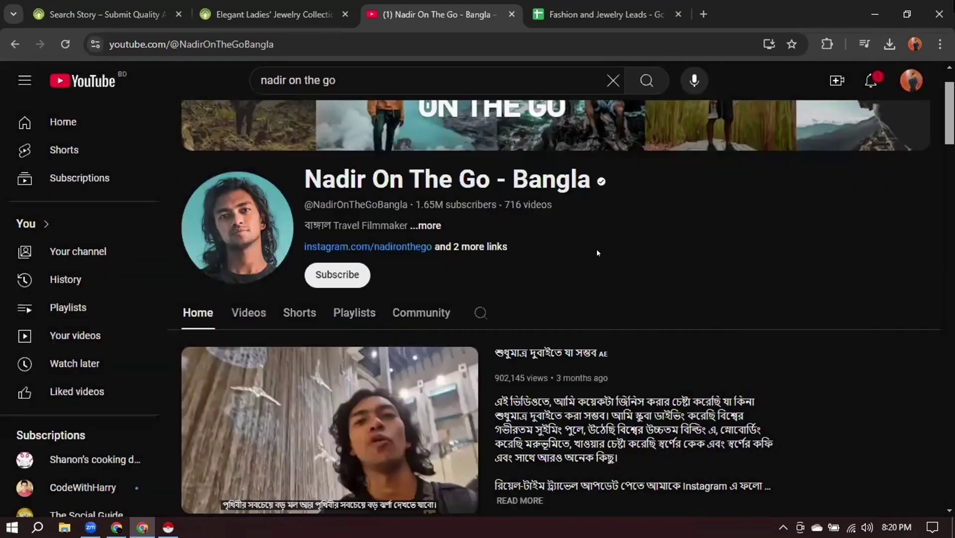
Reload the Nadir On The Go - Bangla channel page and reveal its contact email in the About details, completing the reCAPTCHA.
left_click(65, 44)
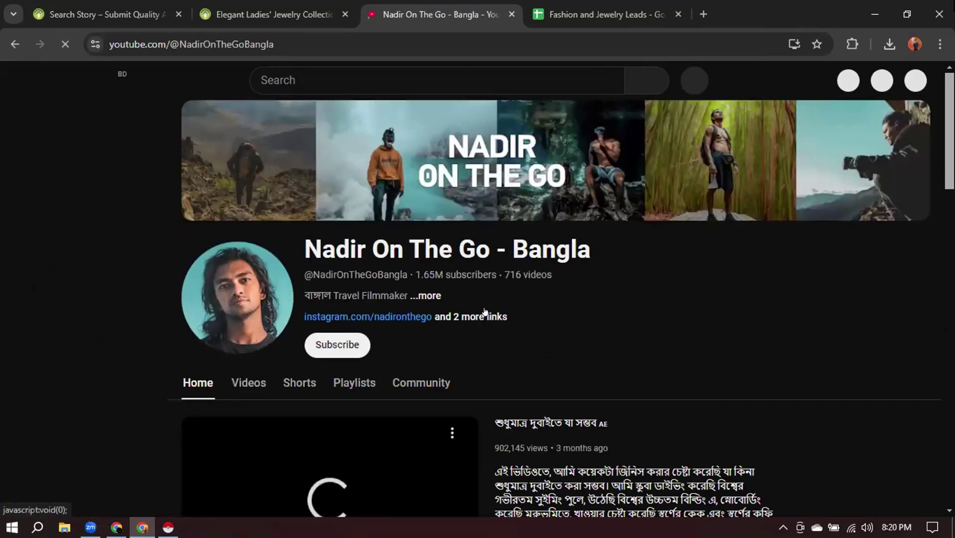
scroll(362, 373, "down", 1)
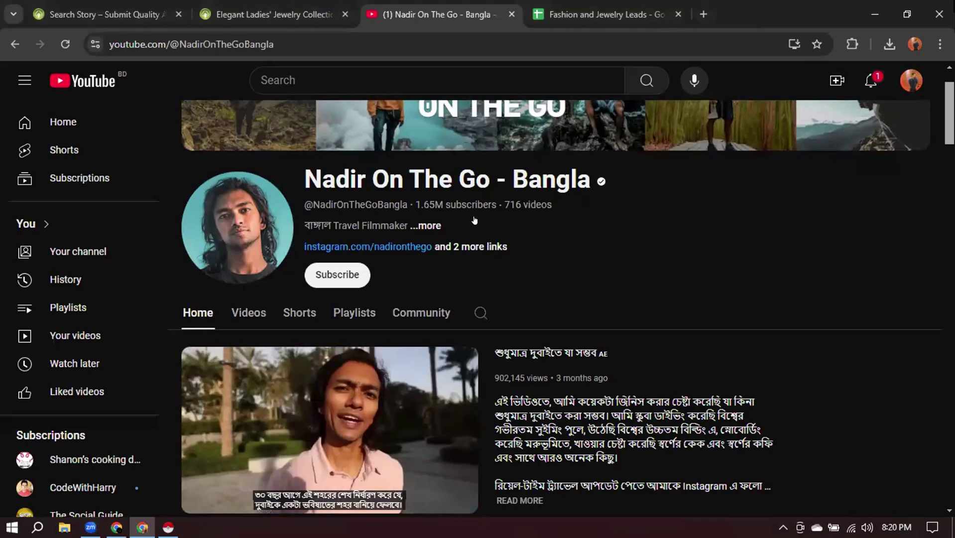
left_click(435, 226)
scroll(399, 268, "down", 5)
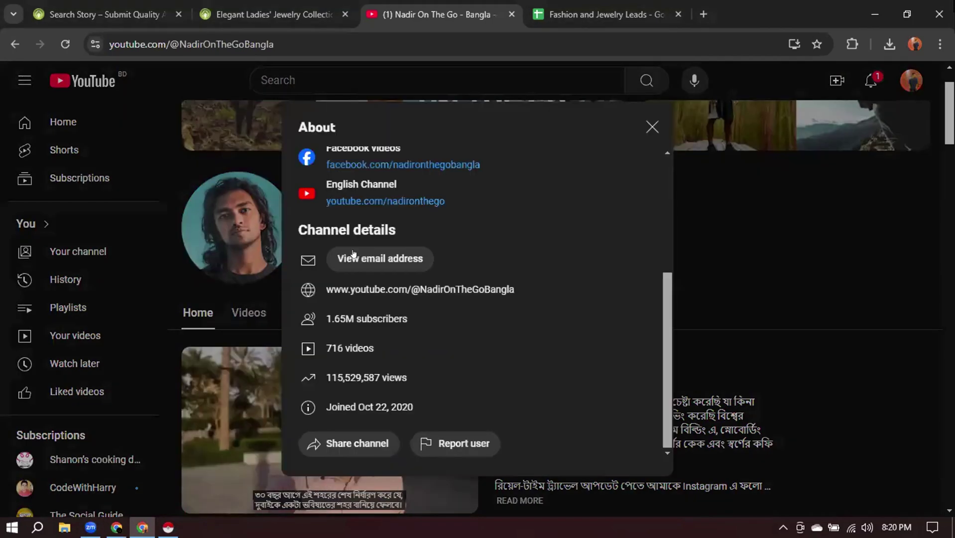
left_click(375, 255)
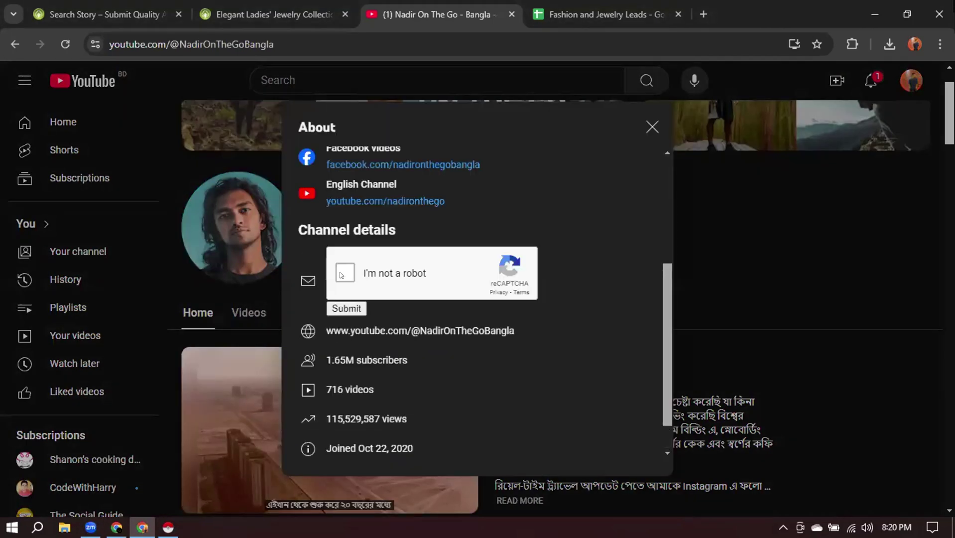
left_click(348, 308)
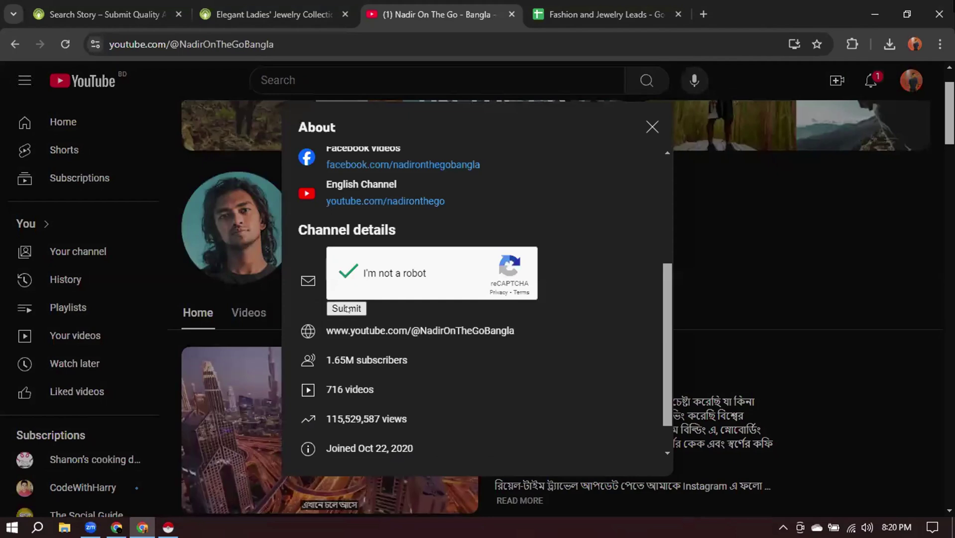
left_click(348, 309)
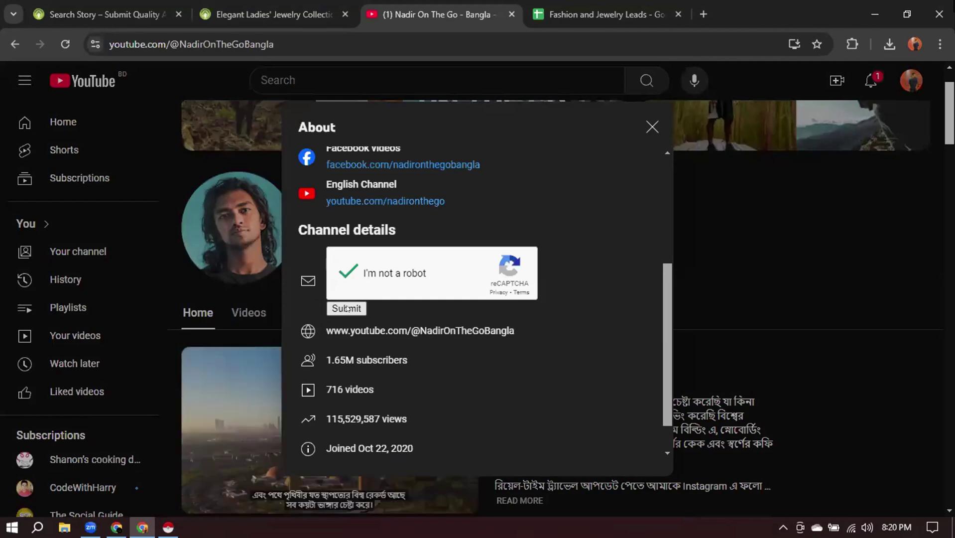
Copy the channel's contact email and verify it in the Prospeo Email Verifier.
left_click_drag(343, 255, 431, 259)
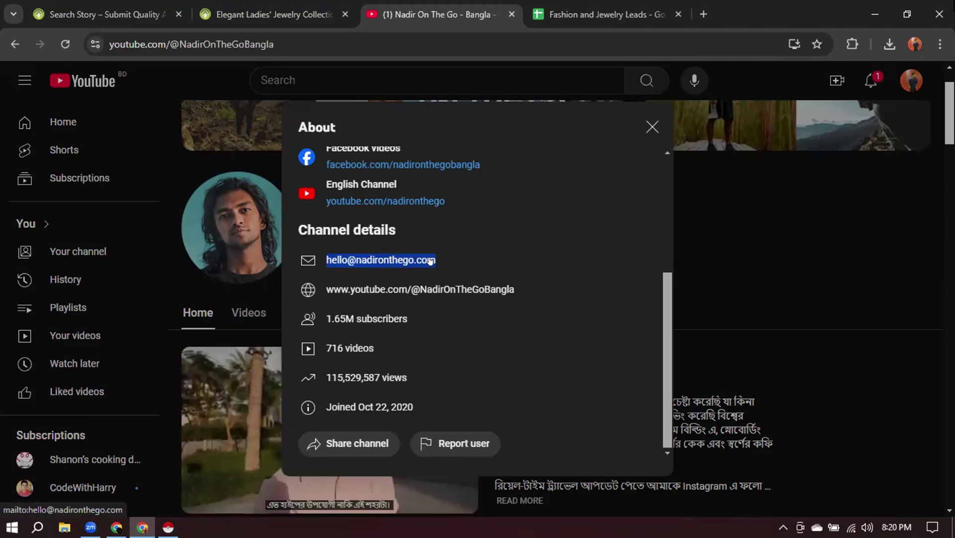
right_click(437, 183)
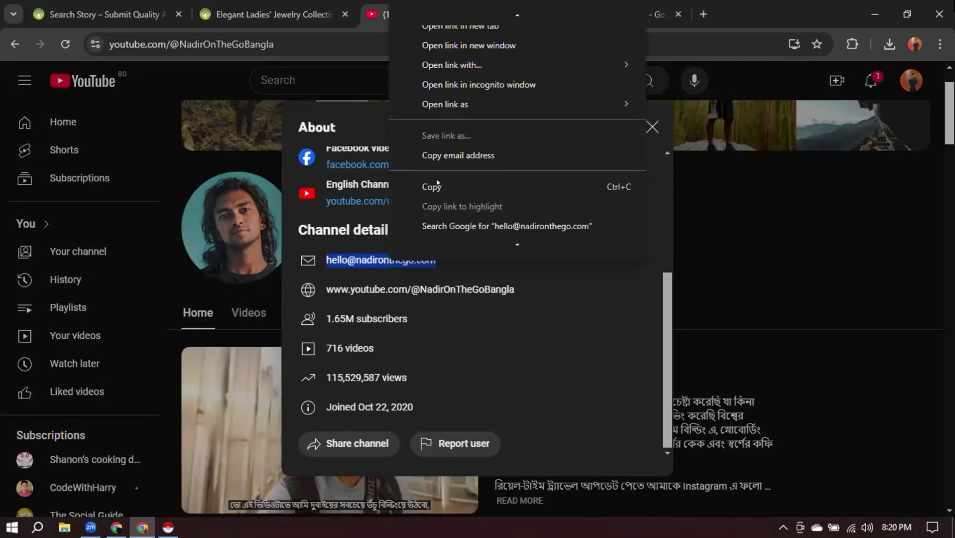
left_click(429, 186)
key("alt+Tab")
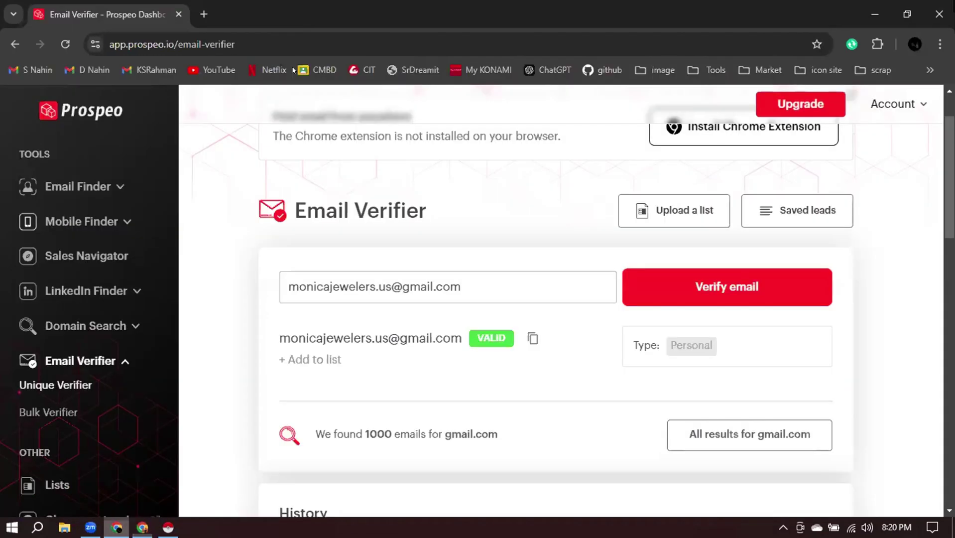
double_click(466, 285)
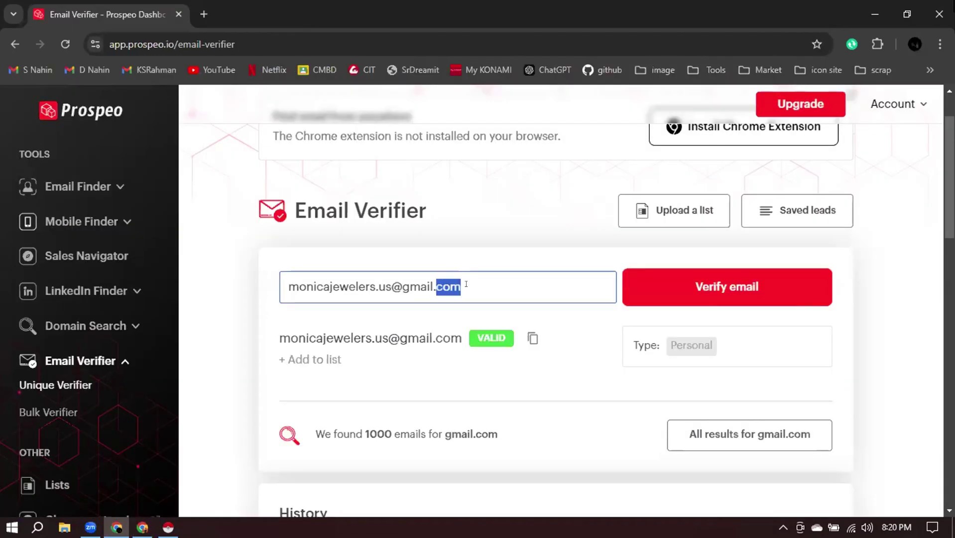
key("ctrl+a")
key("ctrl+v")
left_click(725, 280)
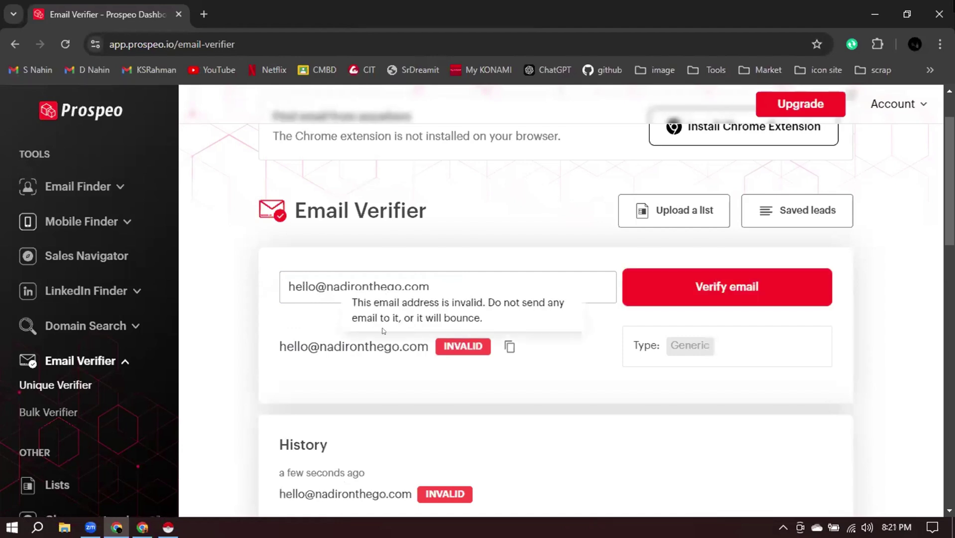
Examine the verification result for the channel's email in the Email Verifier.
left_click_drag(281, 346, 466, 347)
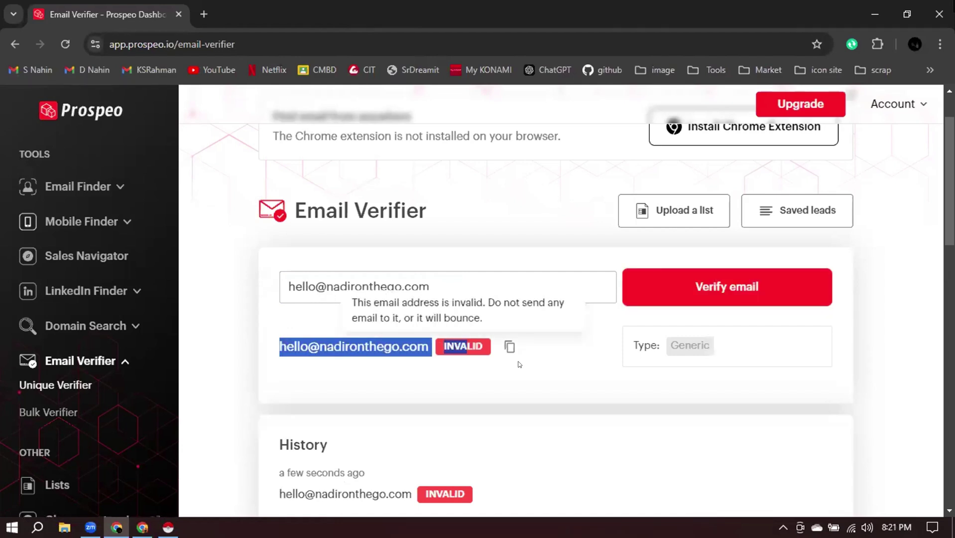
left_click(459, 363)
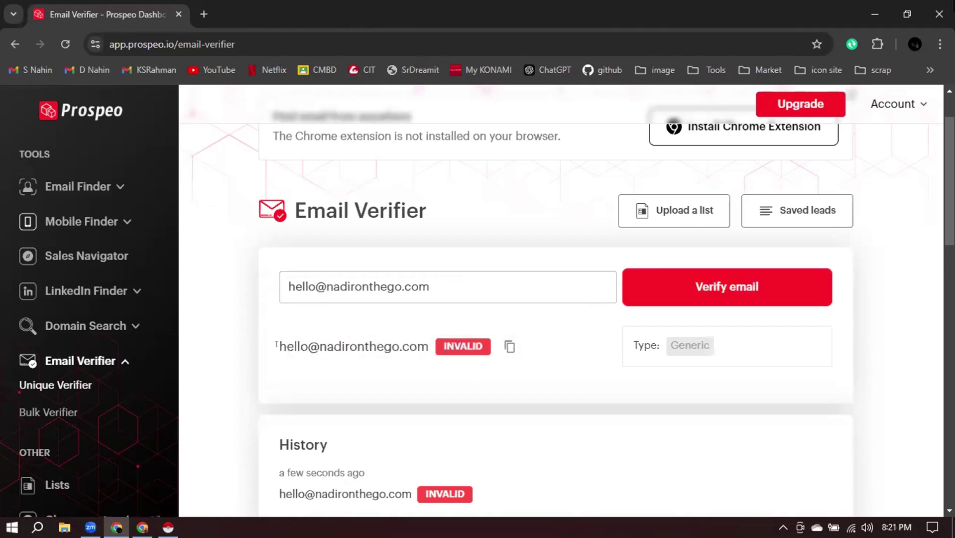
left_click_drag(427, 349, 275, 342)
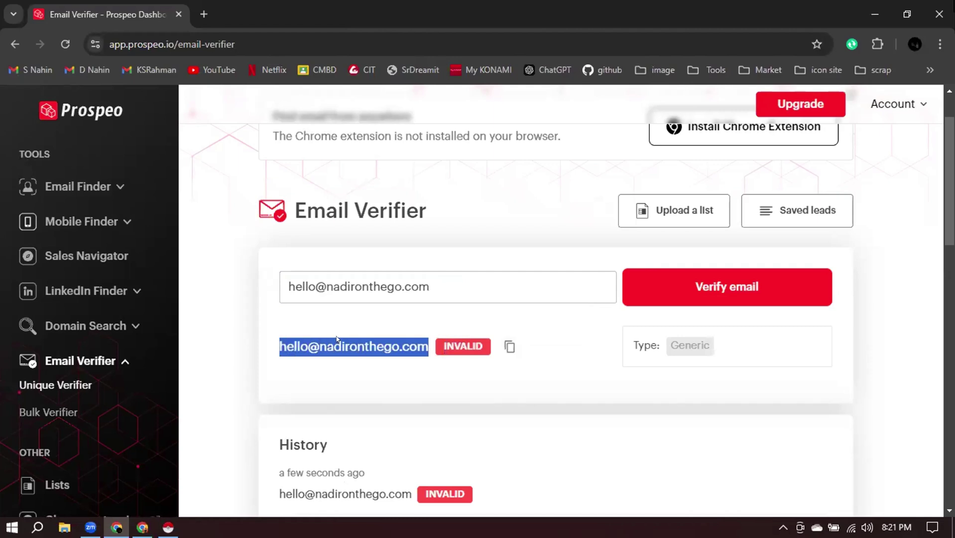
left_click(381, 365)
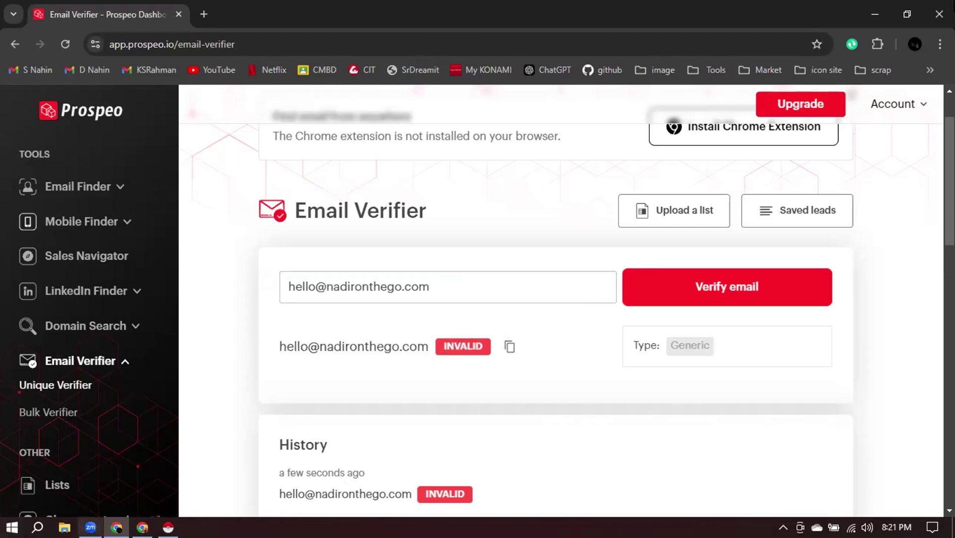
Go back to YouTube, dismiss the About details, close the channel page and return to the Fashion and Jewelry Leads spreadsheet.
left_click(142, 526)
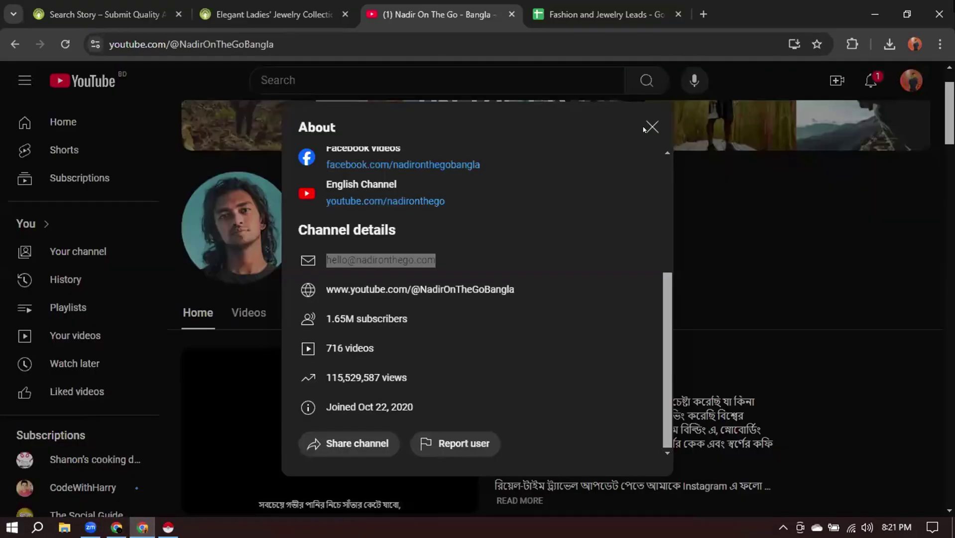
left_click(643, 129)
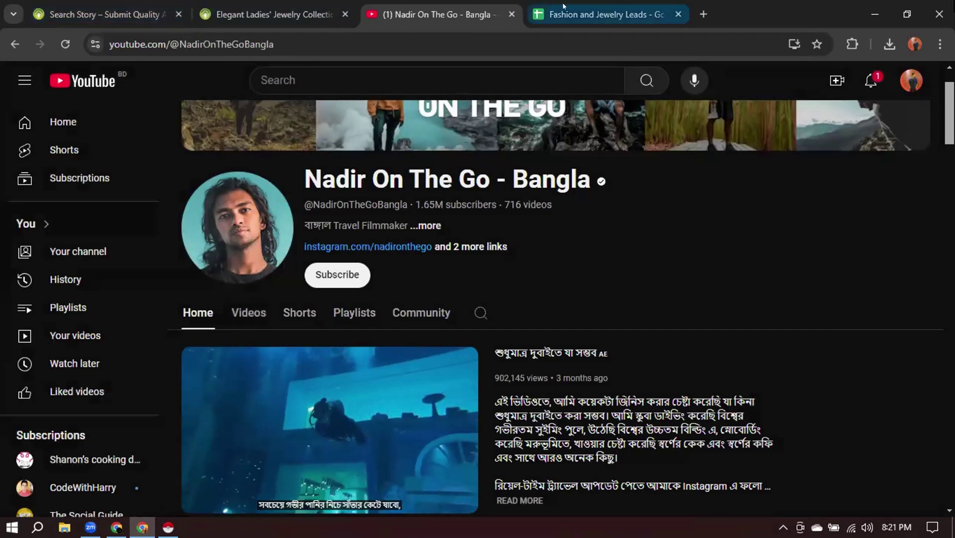
left_click(564, 6)
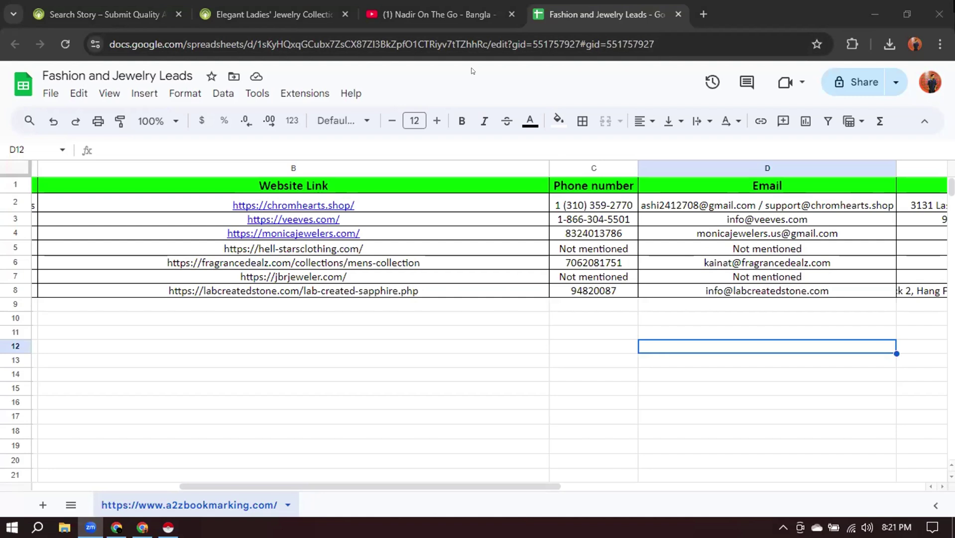
left_click(511, 14)
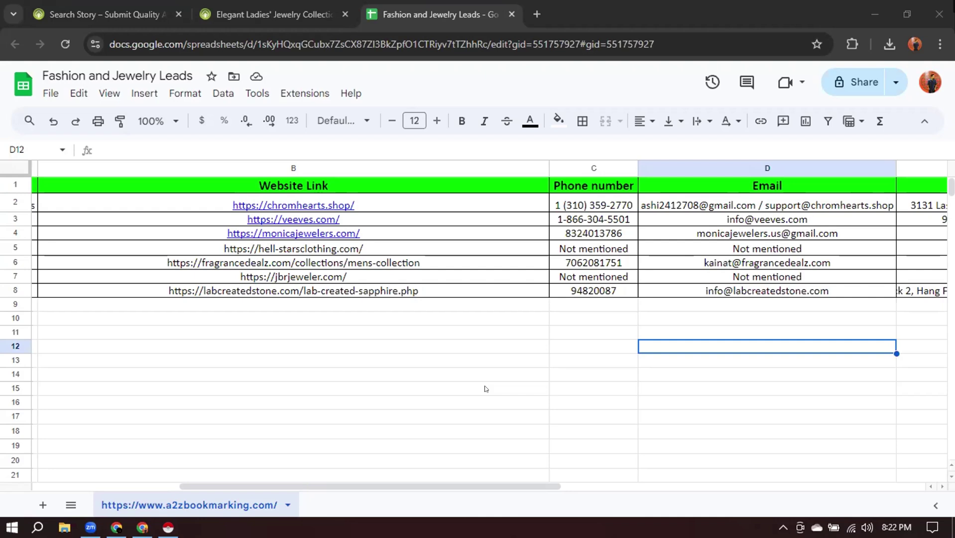
left_click(852, 44)
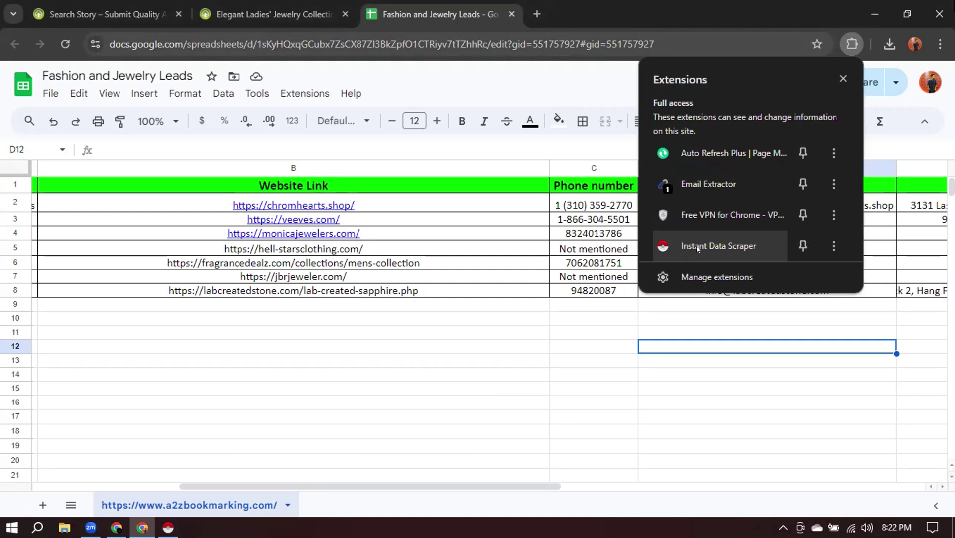
left_click(843, 78)
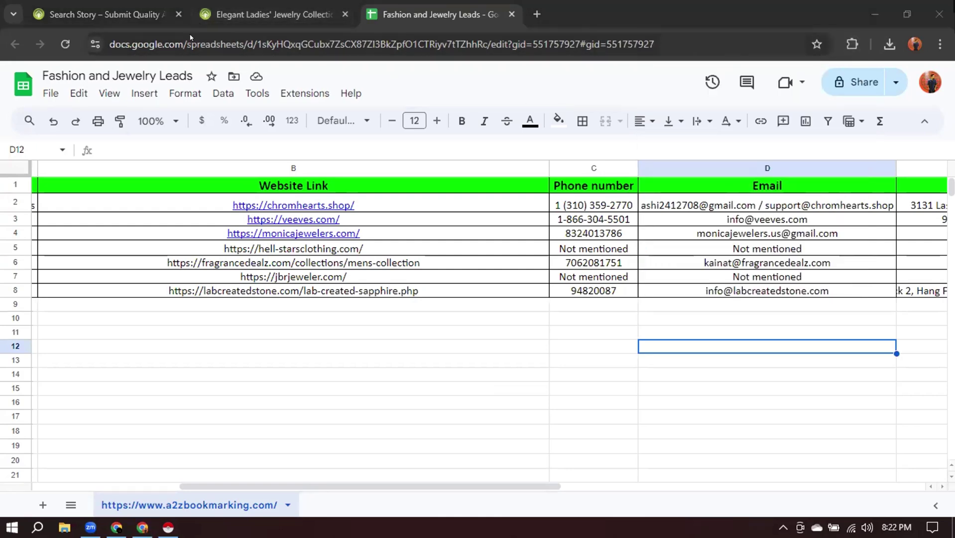
Open the "Is Trophy Cologne Good For Evening Events?" listing from the a2zbookmarking search results and find its website link.
left_click(126, 8)
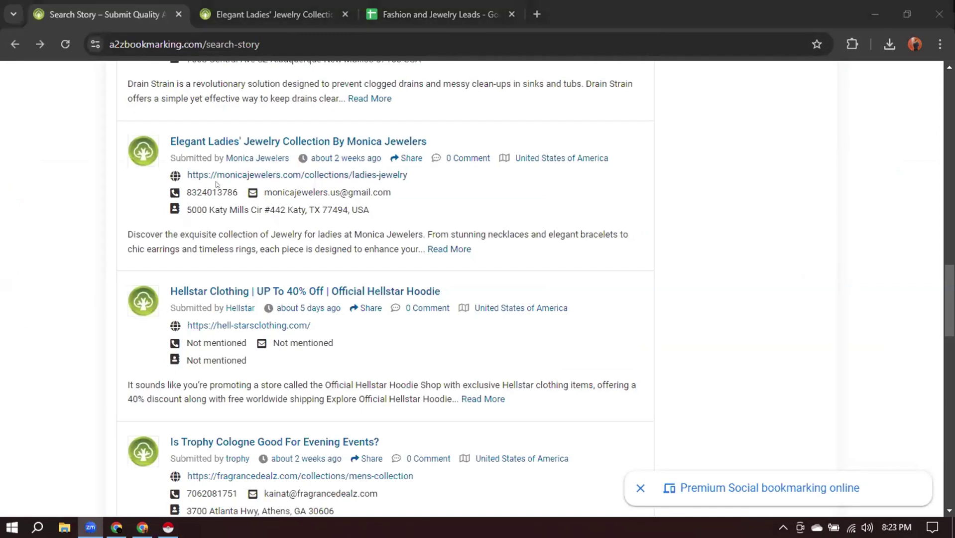
scroll(271, 253, "down", 4)
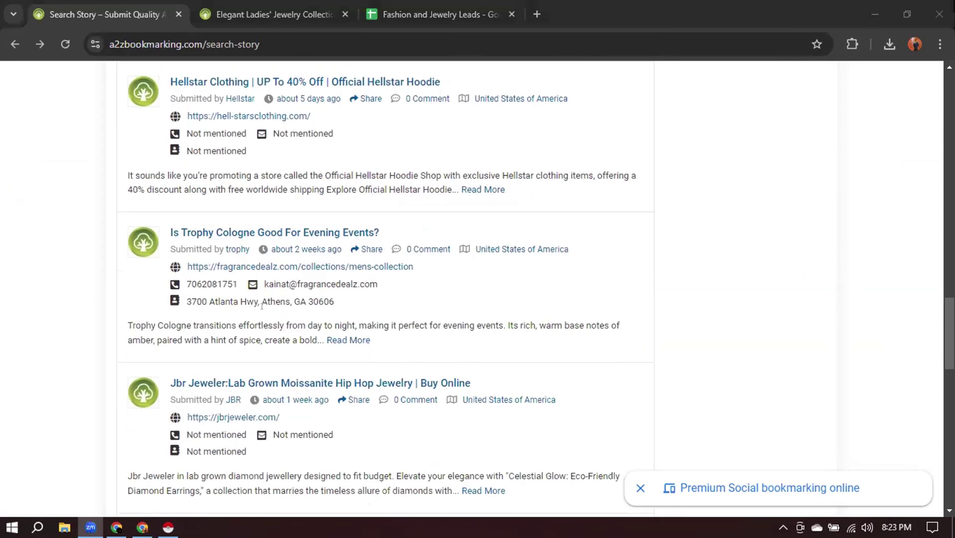
left_click(230, 268)
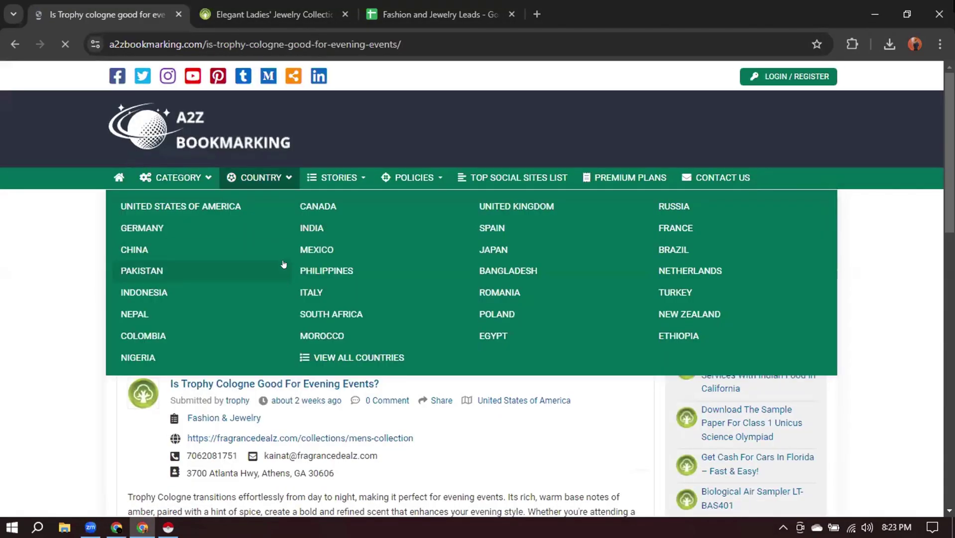
scroll(273, 294, "down", 3)
Open the listing's fragrancedealz.com link and shorten the address to load the site's homepage.
left_click(275, 298)
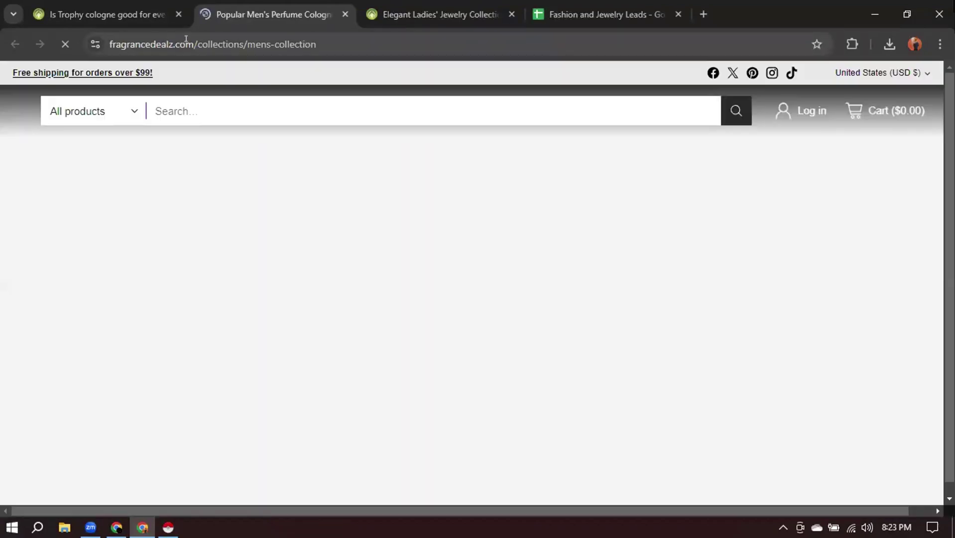
left_click_drag(187, 38, 454, 38)
key("BackSpace")
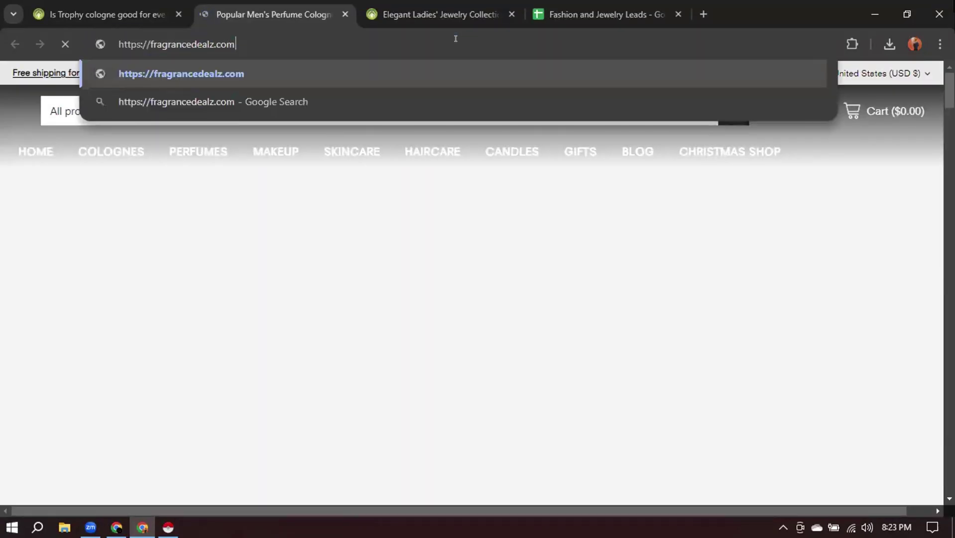
key("Return")
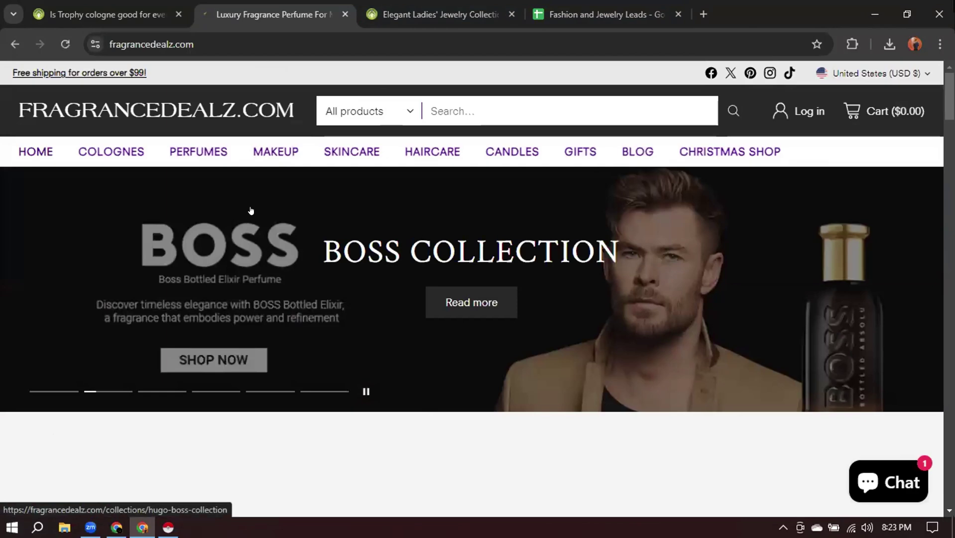
Check the contact details in the fragrancedealz.com footer against the spreadsheet and the a2zbookmarking listing.
scroll(250, 206, "down", 5)
scroll(254, 205, "down", 10)
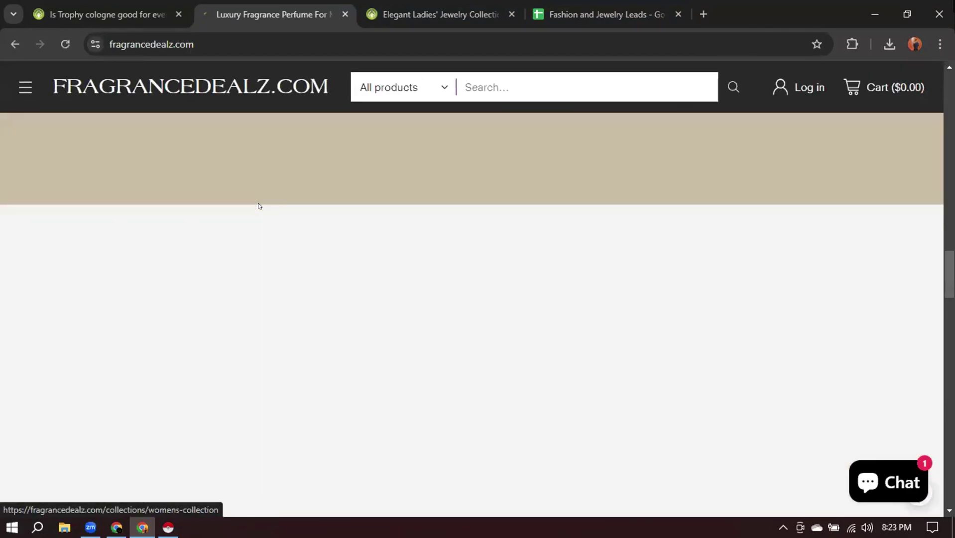
scroll(261, 209, "down", 5)
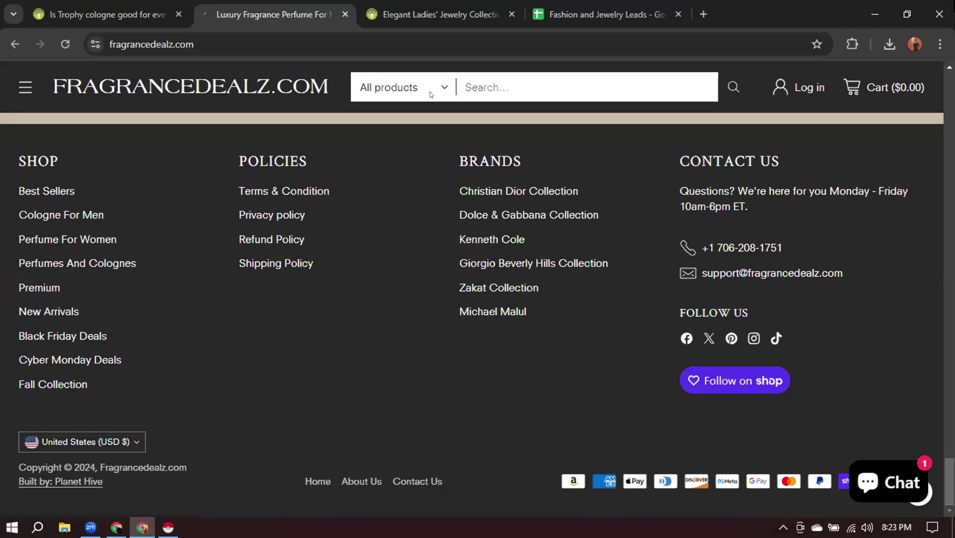
left_click(595, 6)
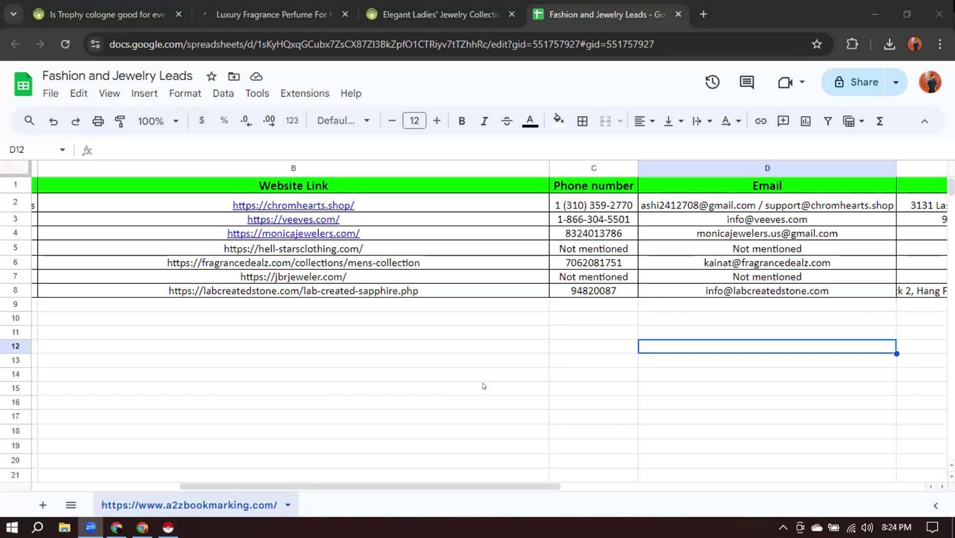
left_click(107, 14)
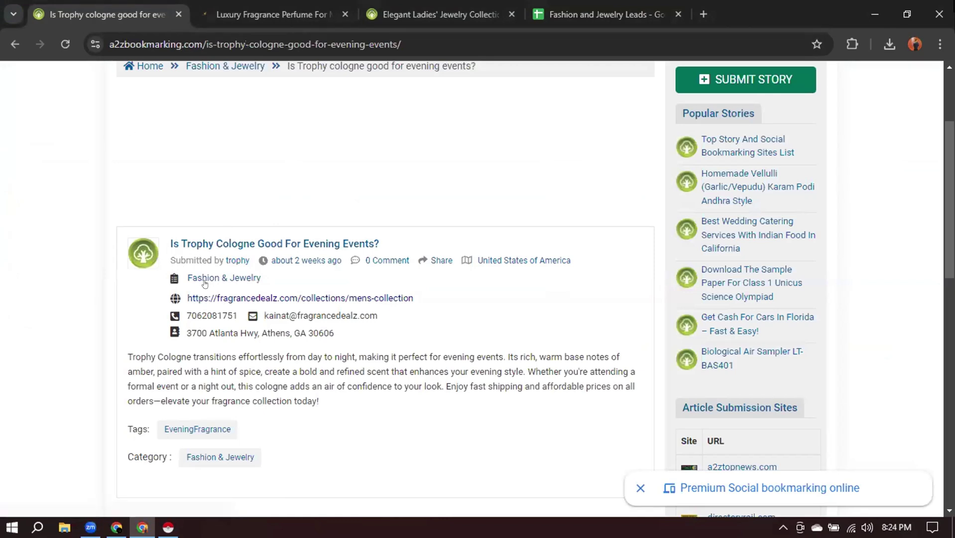
Compare the phone number and e-mail in the fragrancedealz.com footer with the contact details and street address on the Trophy Cologne listing.
right_click(229, 297)
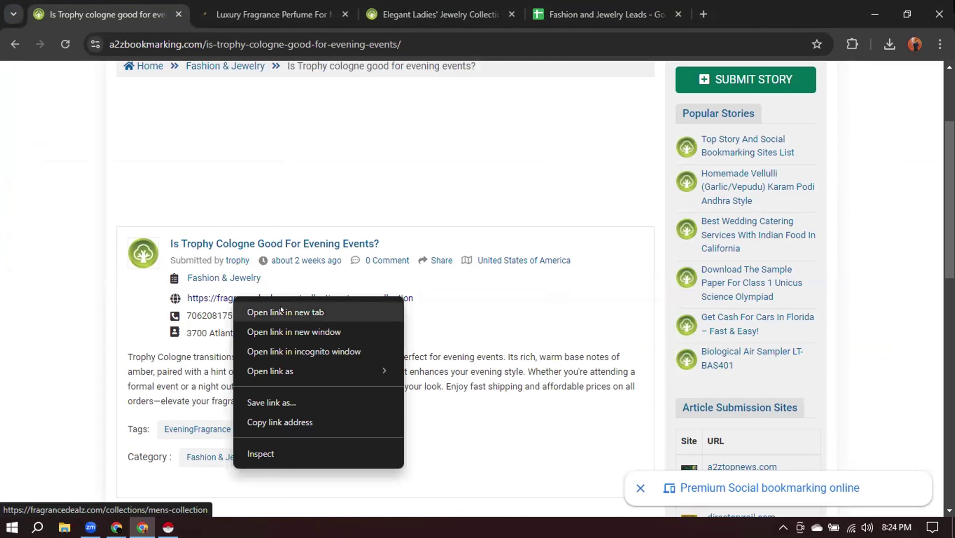
left_click(856, 219)
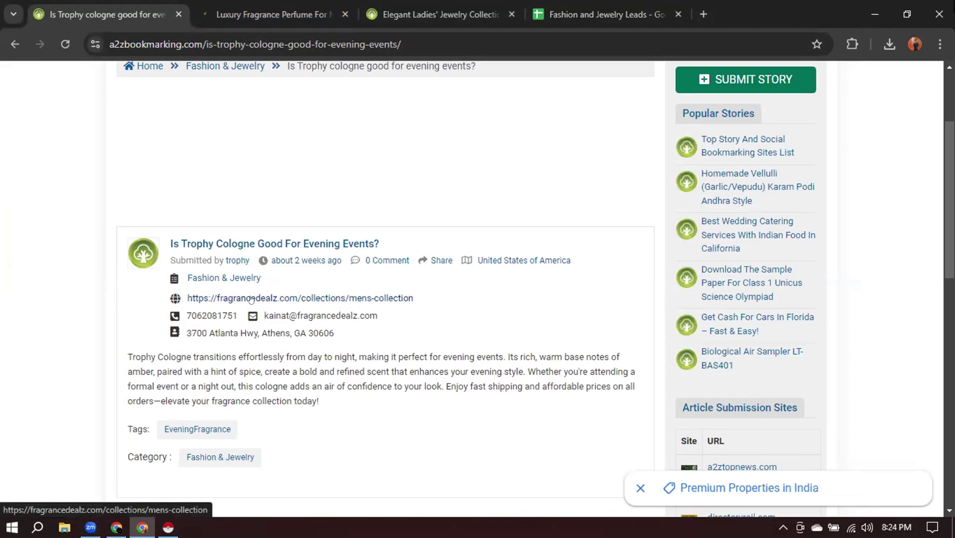
left_click(271, 14)
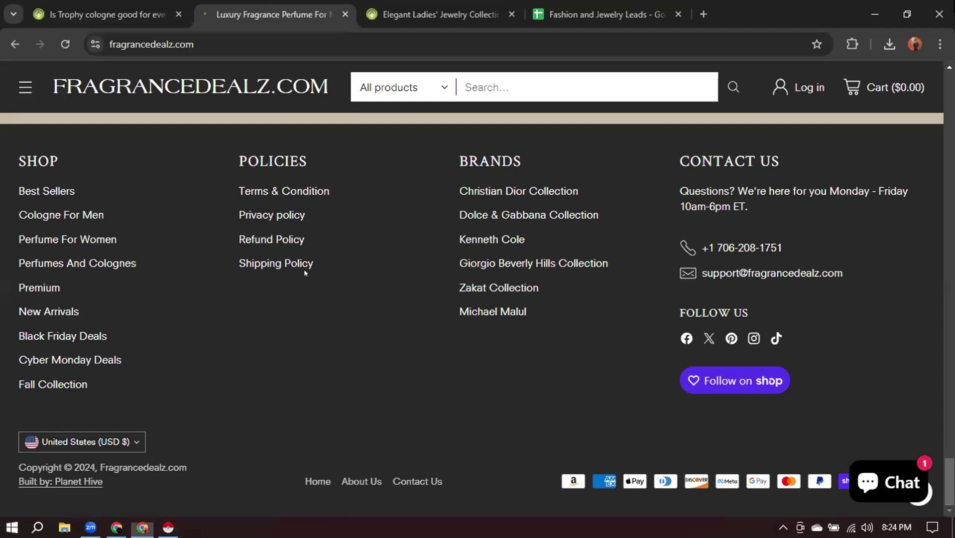
left_click_drag(777, 248, 696, 273)
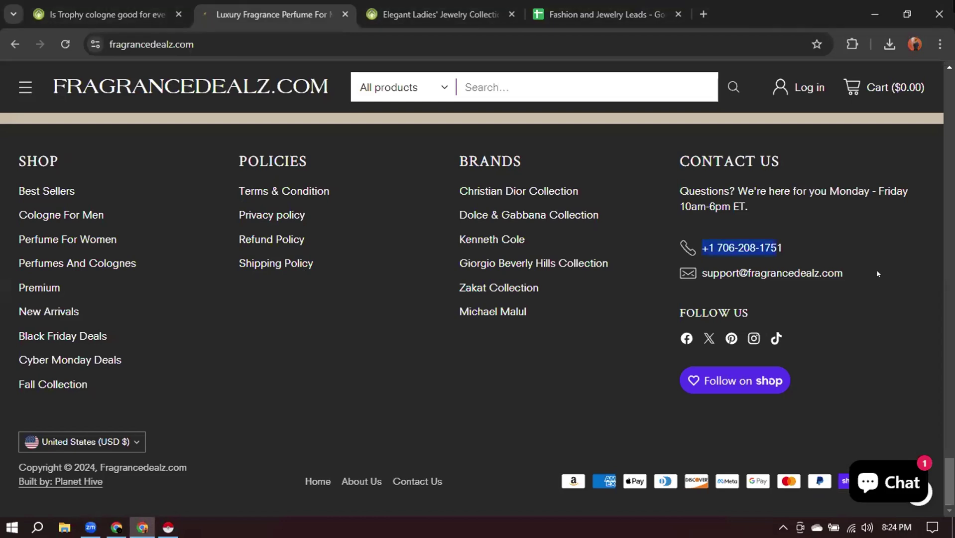
left_click(921, 310)
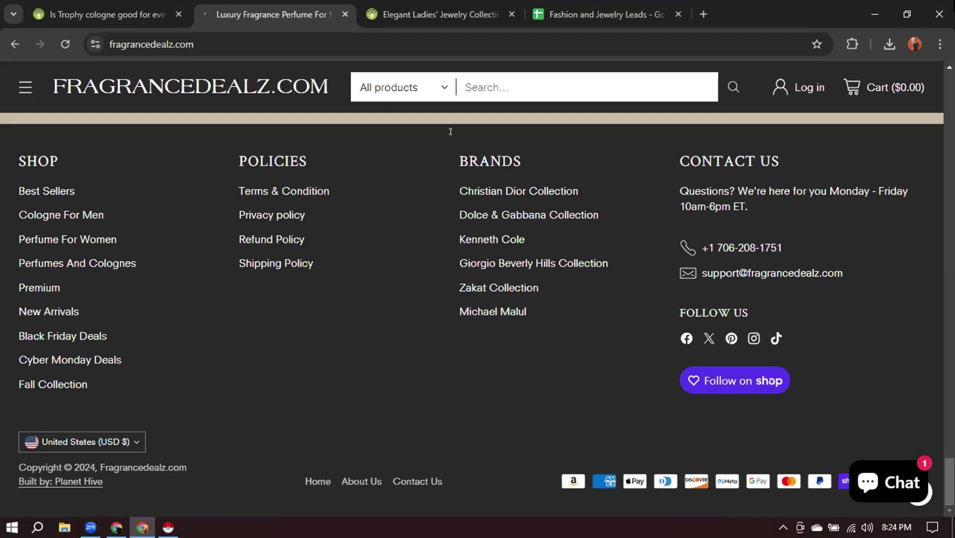
left_click(107, 14)
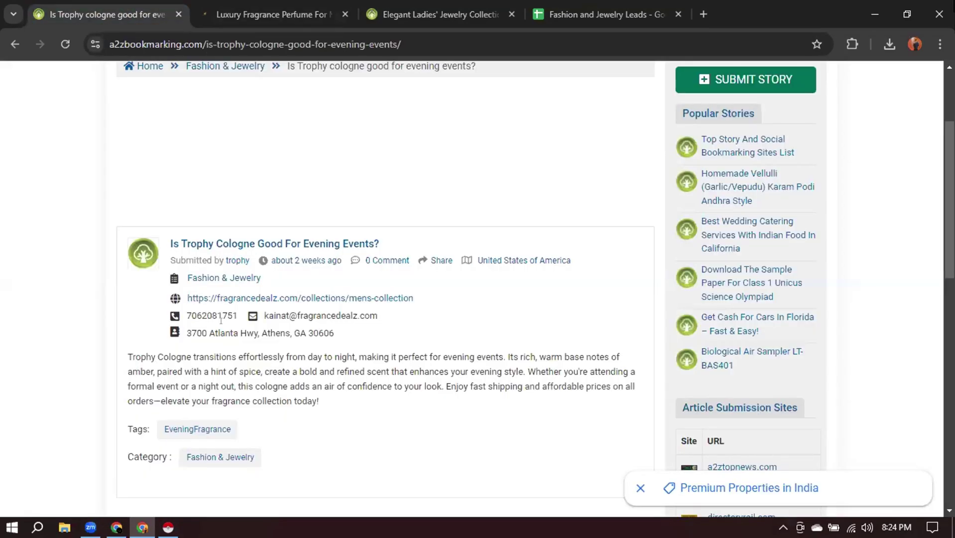
left_click_drag(188, 330, 338, 329)
left_click(406, 327)
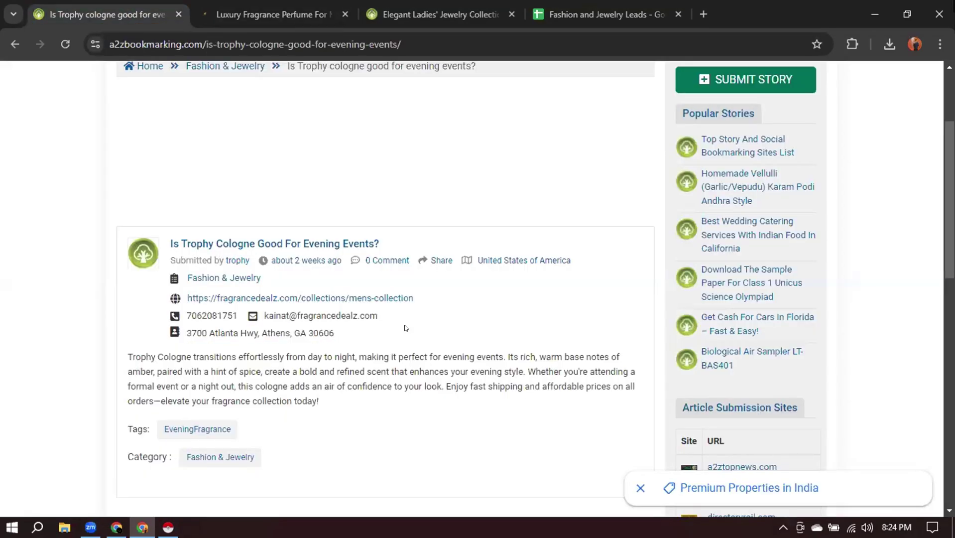